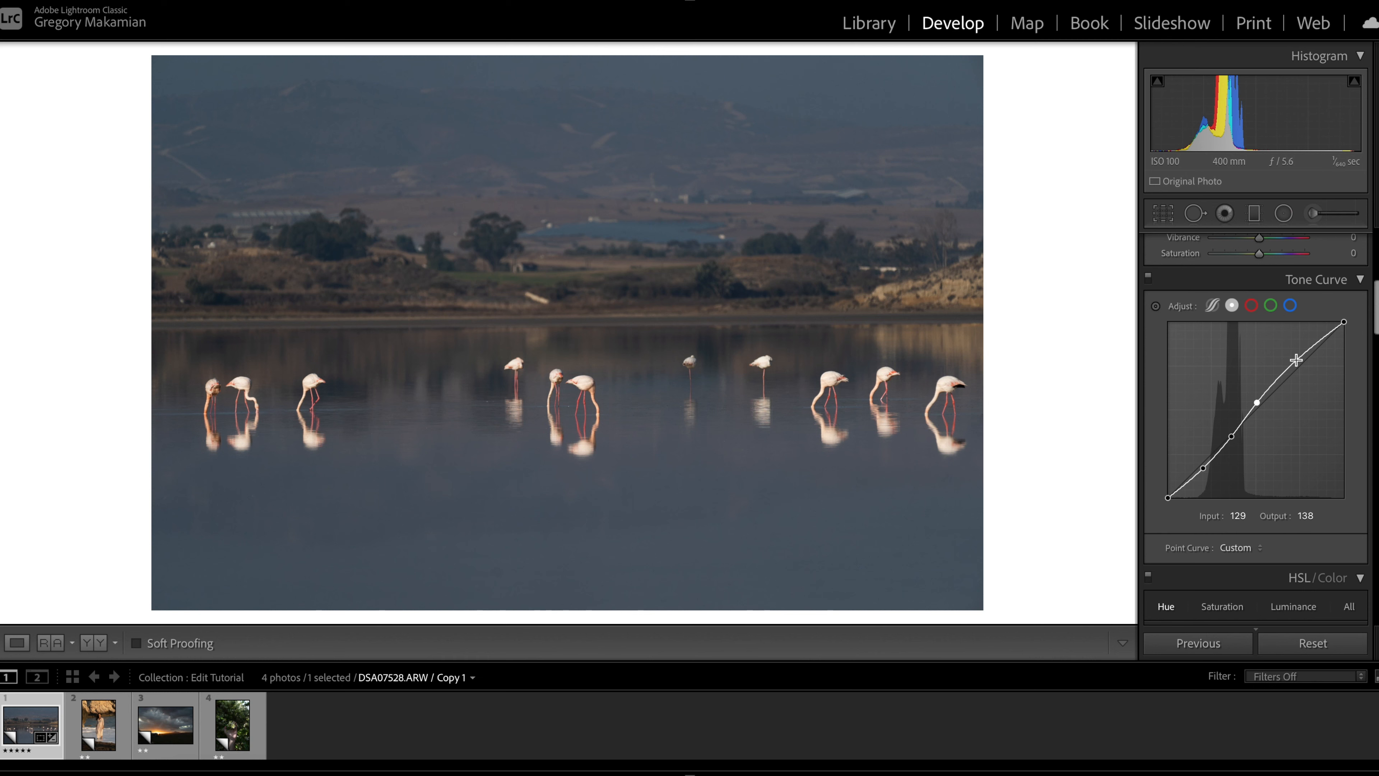
- Place a highlights point on the tone curve at input 191, output 186, and lower the curve's white endpoint
{"action": "left_click_drag", "start_coordinate": [1296, 359], "coordinate": [1298, 366]}
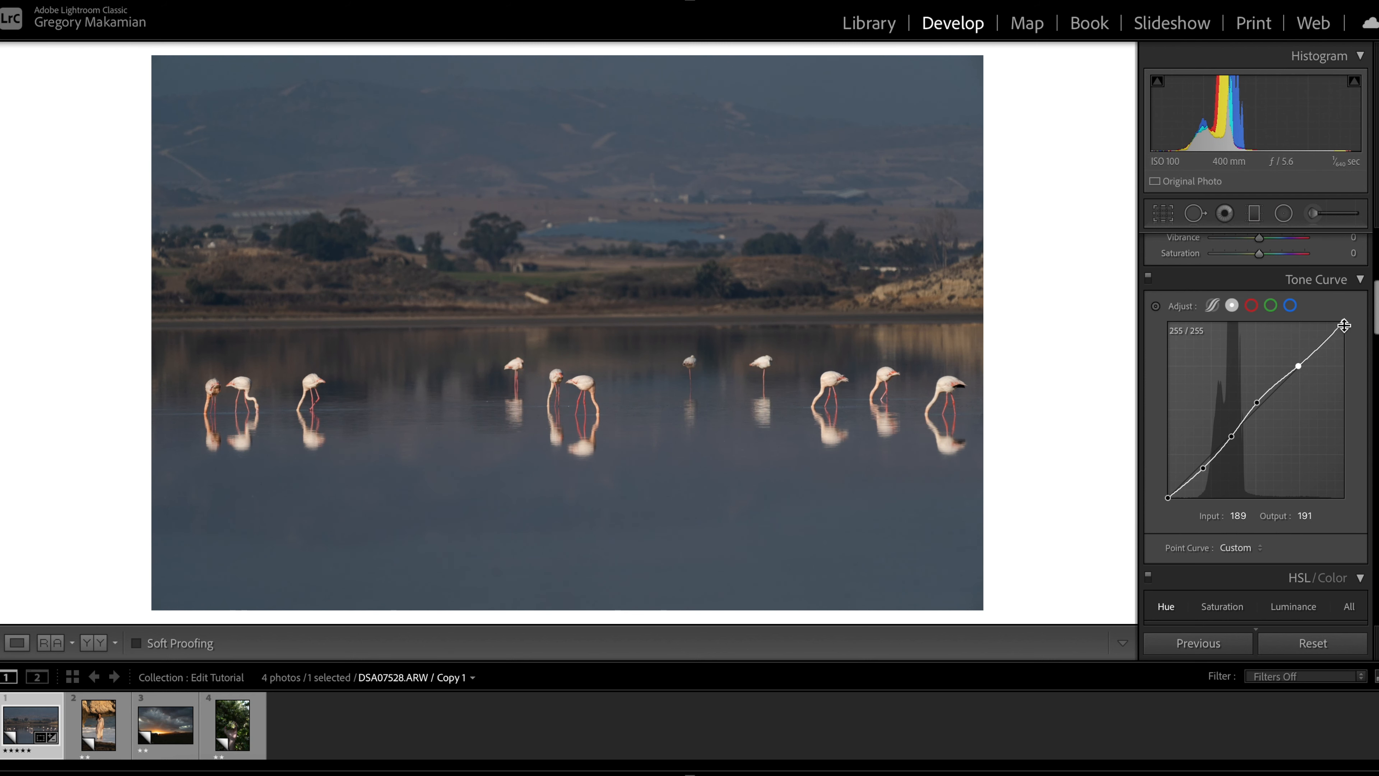
{"action": "left_click_drag", "start_coordinate": [1344, 324], "coordinate": [1344, 354]}
{"action": "mouse_move", "coordinate": [1298, 365]}
{"action": "left_mouse_down"}
{"action": "mouse_move", "coordinate": [1300, 347]}
{"action": "mouse_move", "coordinate": [1304, 382]}
{"action": "mouse_move", "coordinate": [1302, 364]}
{"action": "left_mouse_up"}
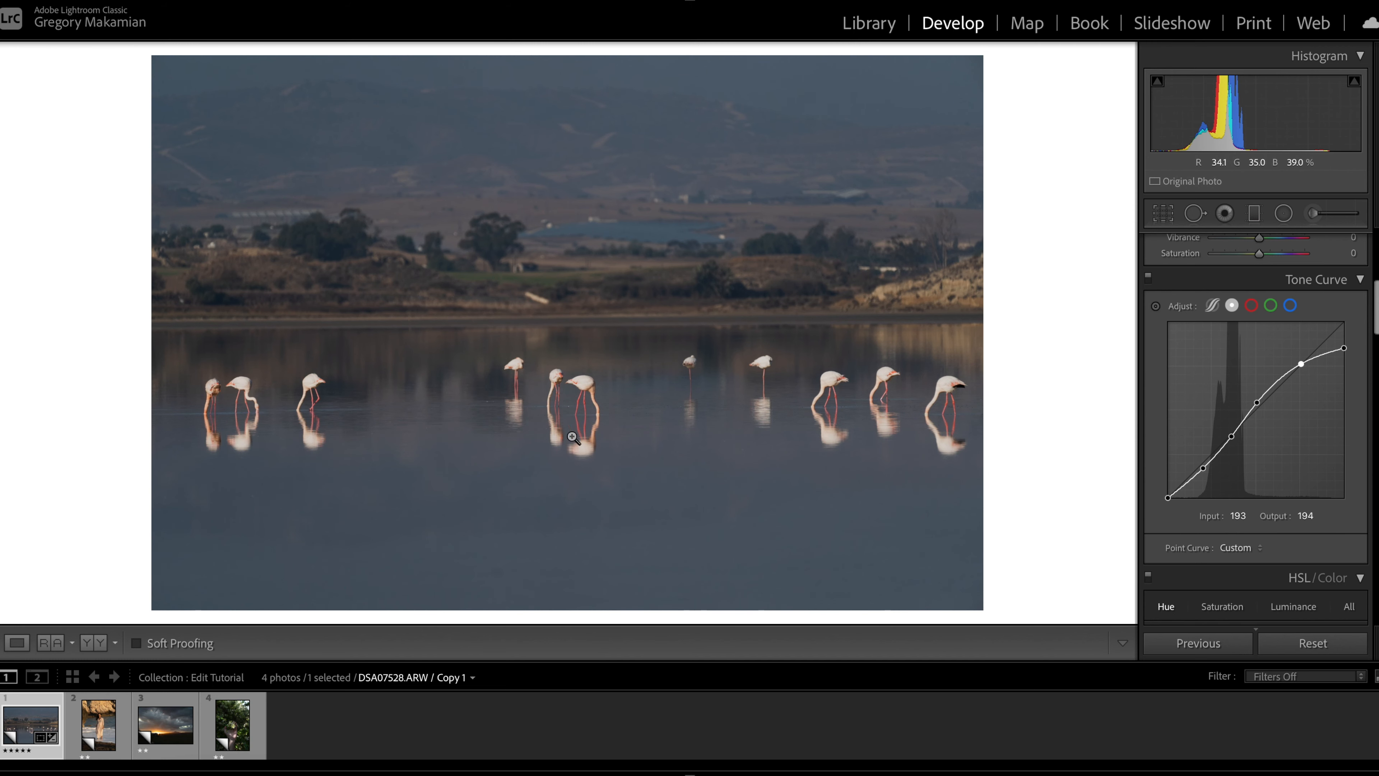
{"action": "left_click", "coordinate": [576, 390]}
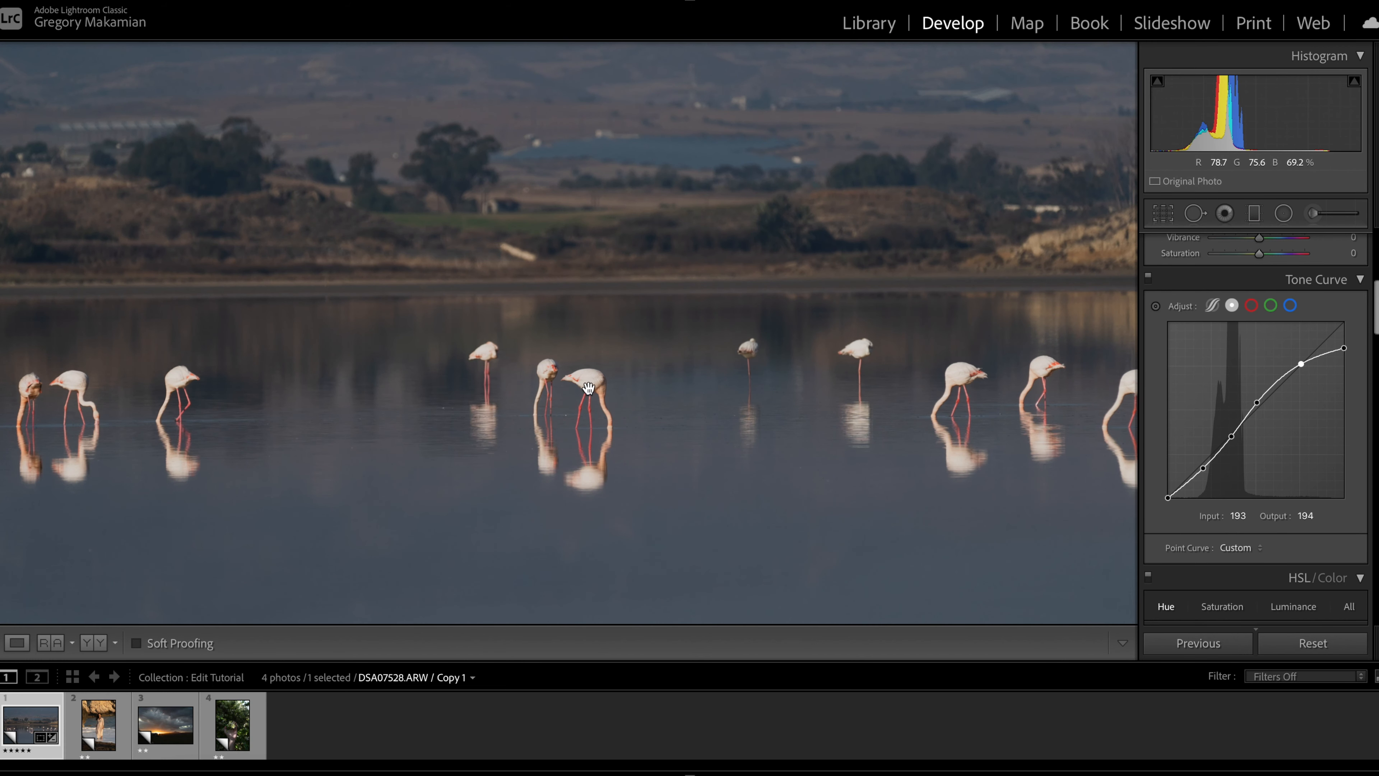
{"action": "left_click", "coordinate": [588, 380]}
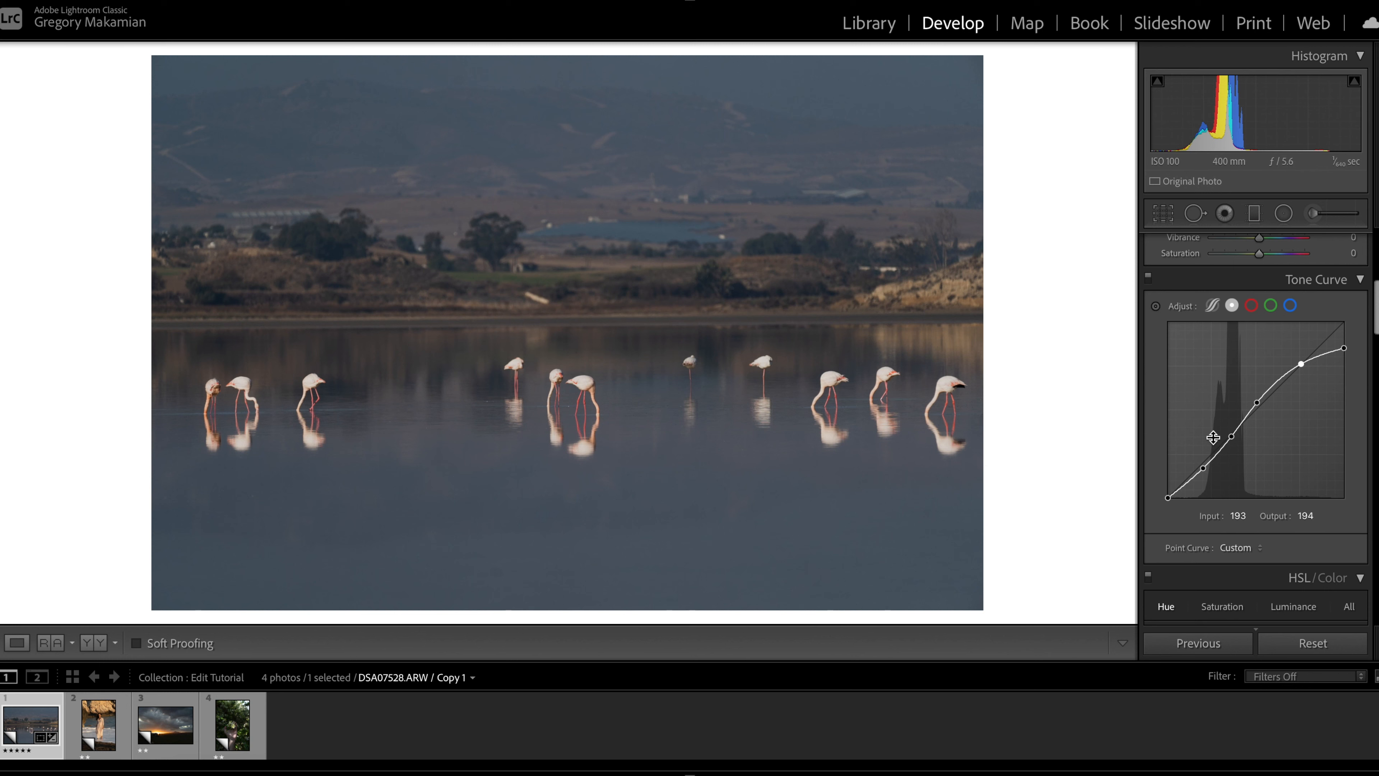
{"action": "left_click_drag", "start_coordinate": [1257, 403], "coordinate": [1257, 403]}
{"action": "left_click_drag", "start_coordinate": [1301, 363], "coordinate": [1299, 369]}
{"action": "scroll", "coordinate": [1229, 471], "scroll_direction": "down", "scroll_amount": 1}
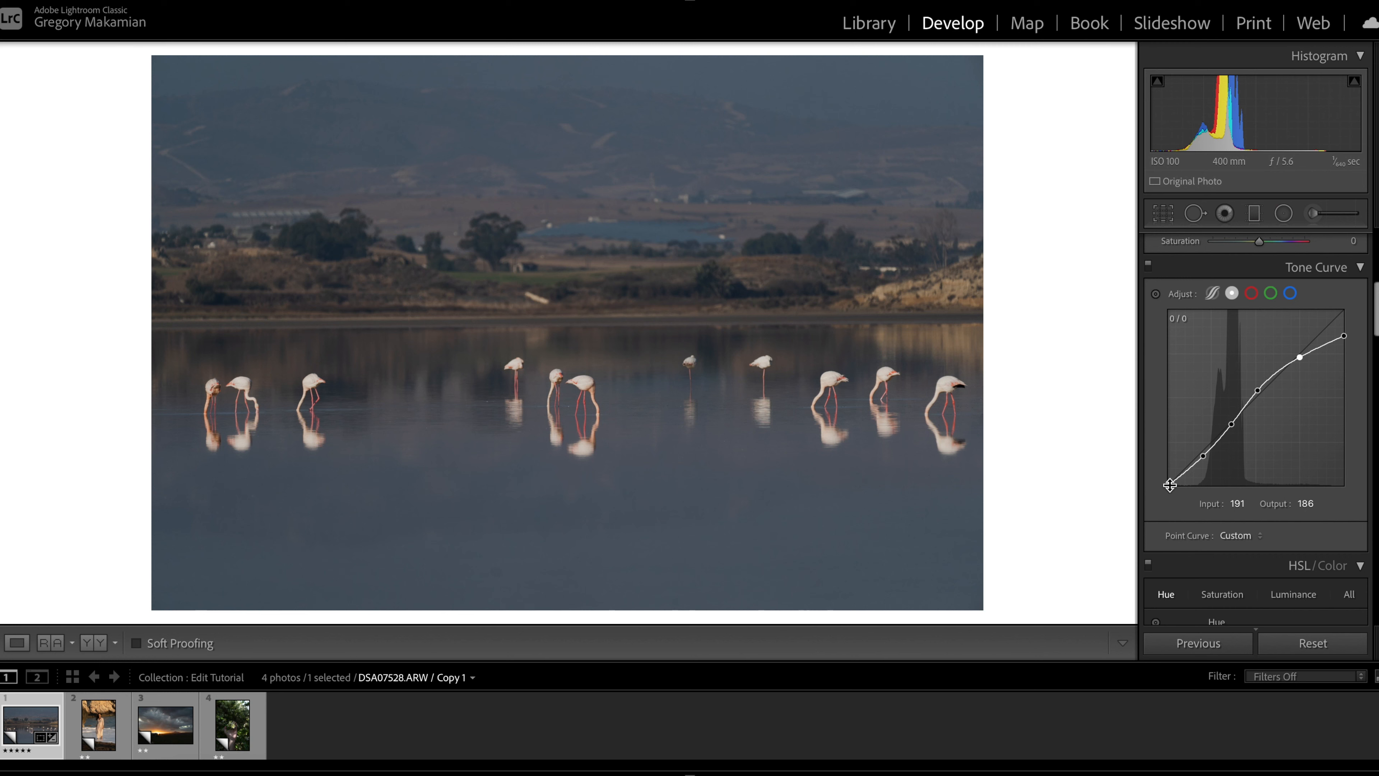
- Raise the tone curve's black endpoint slightly and set its white endpoint to input 255, output 207
{"action": "mouse_move", "coordinate": [1169, 484]}
{"action": "left_mouse_down"}
{"action": "mouse_move", "coordinate": [1167, 468]}
{"action": "mouse_move", "coordinate": [1160, 490]}
{"action": "mouse_move", "coordinate": [1159, 479]}
{"action": "left_mouse_up"}
{"action": "left_click_drag", "start_coordinate": [1160, 481], "coordinate": [1161, 489]}
{"action": "left_click_drag", "start_coordinate": [1344, 337], "coordinate": [1370, 293]}
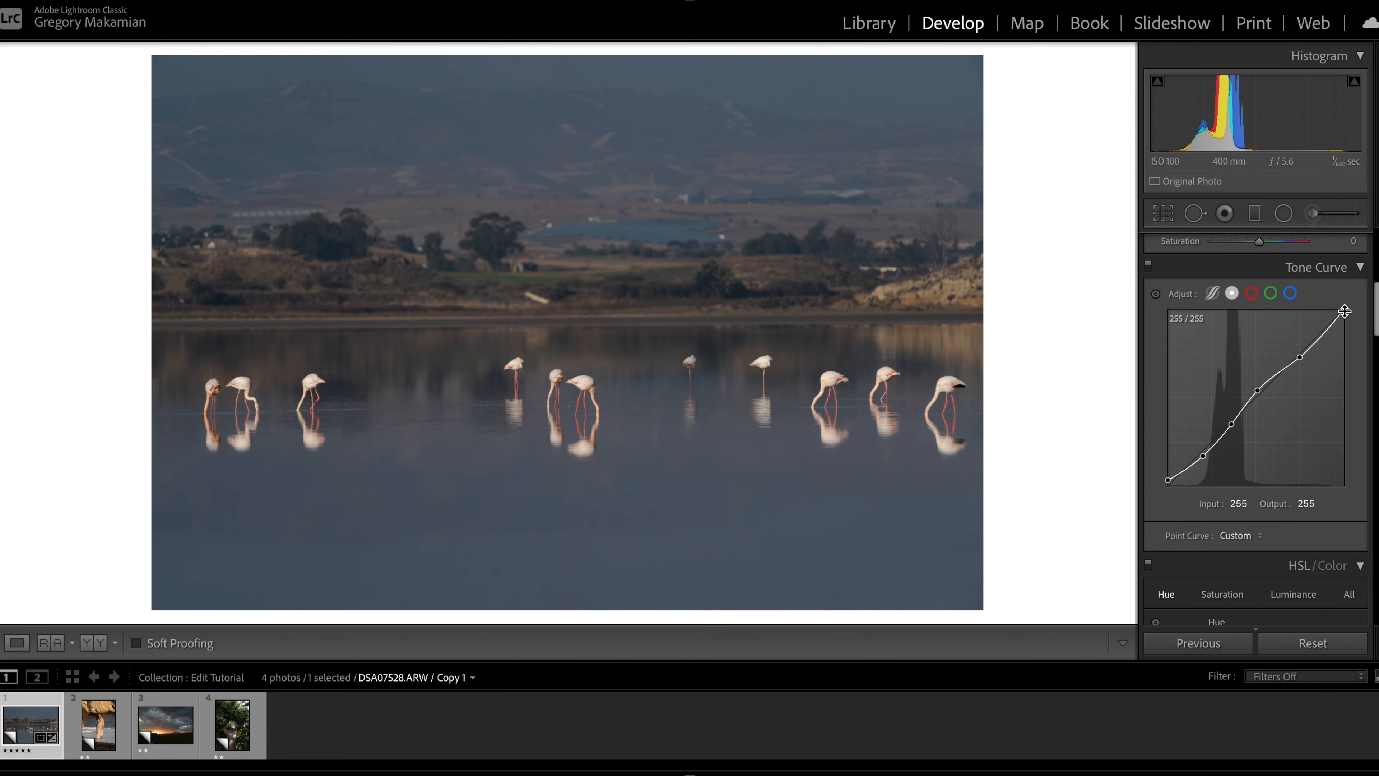
{"action": "left_click_drag", "start_coordinate": [1344, 311], "coordinate": [1353, 342]}
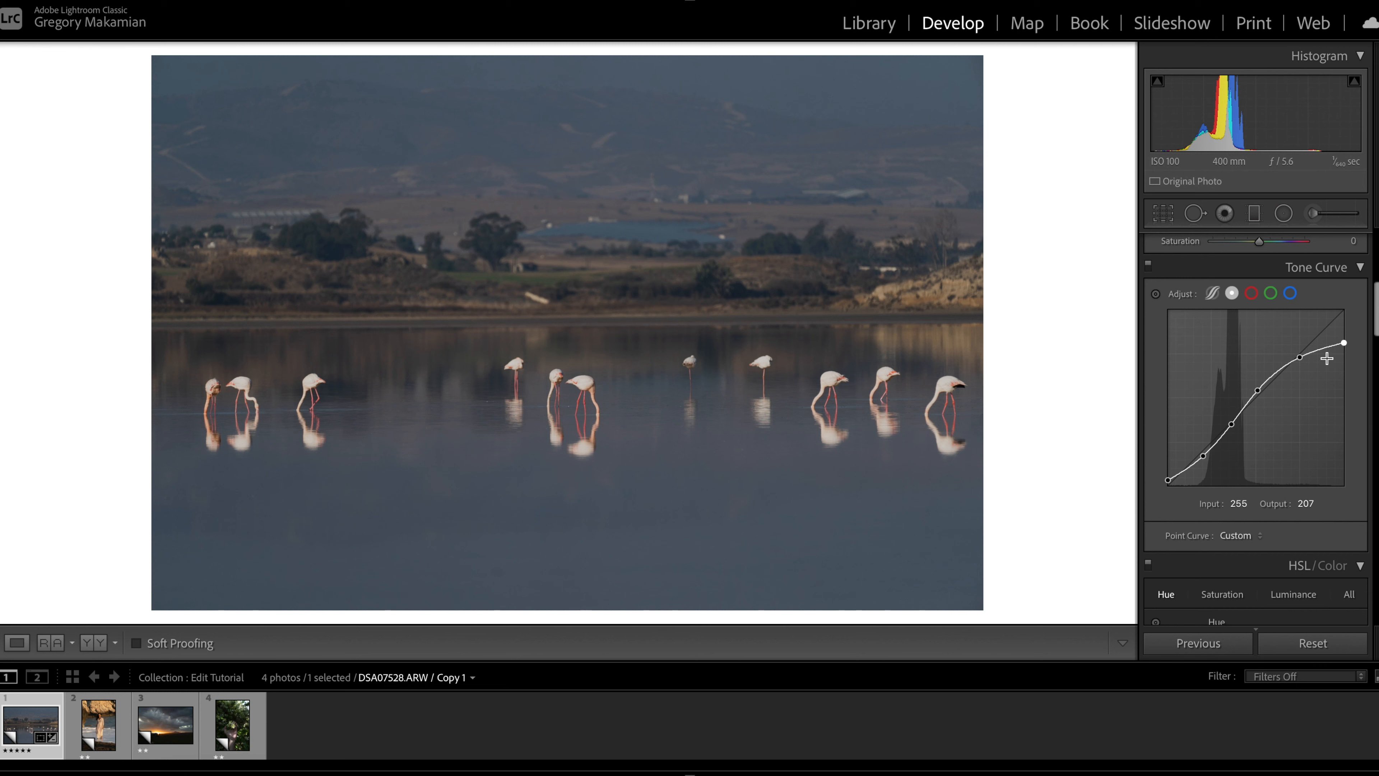
- Look through the red, green and blue channel curves and return to the main point curve
{"action": "scroll", "coordinate": [1326, 352], "scroll_direction": "down", "scroll_amount": 1}
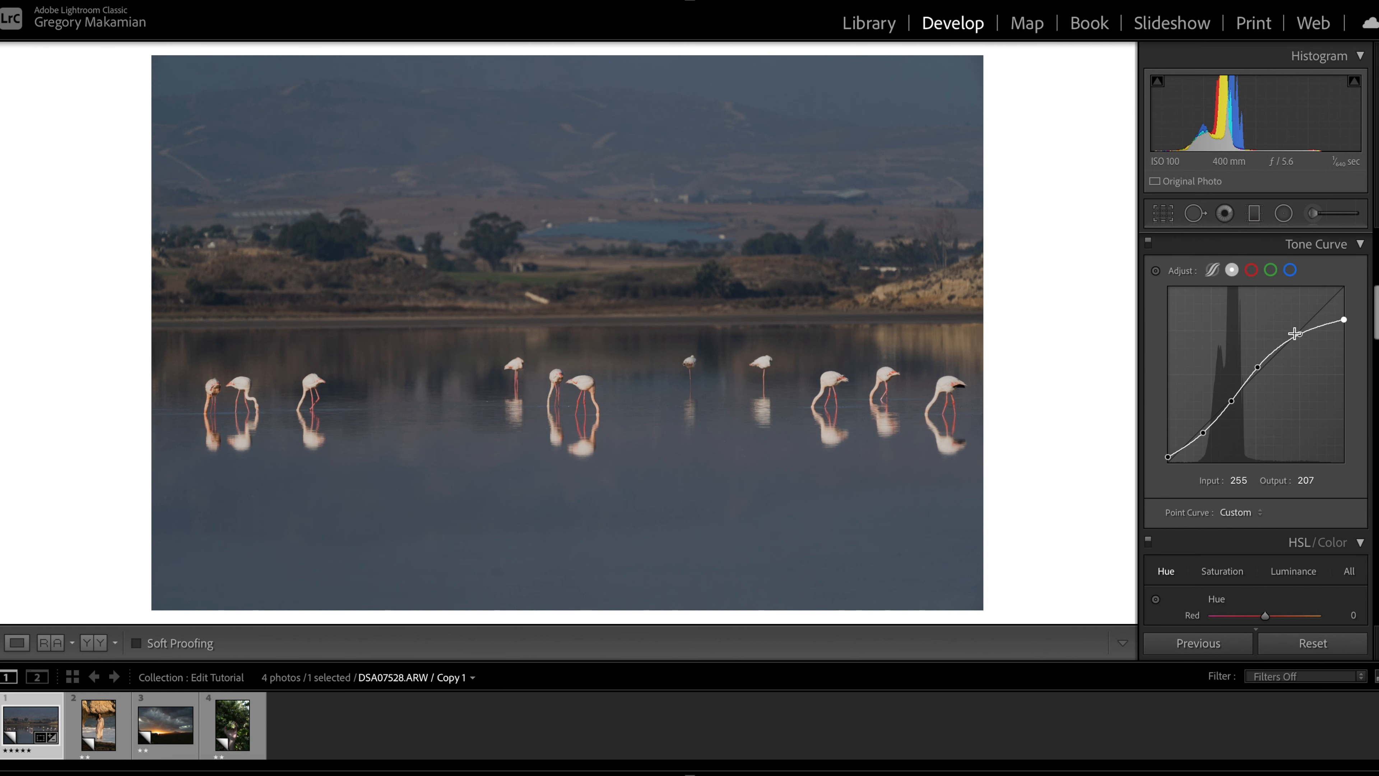
{"action": "left_click", "coordinate": [1252, 271]}
{"action": "left_click", "coordinate": [1271, 270]}
{"action": "left_click", "coordinate": [1290, 271]}
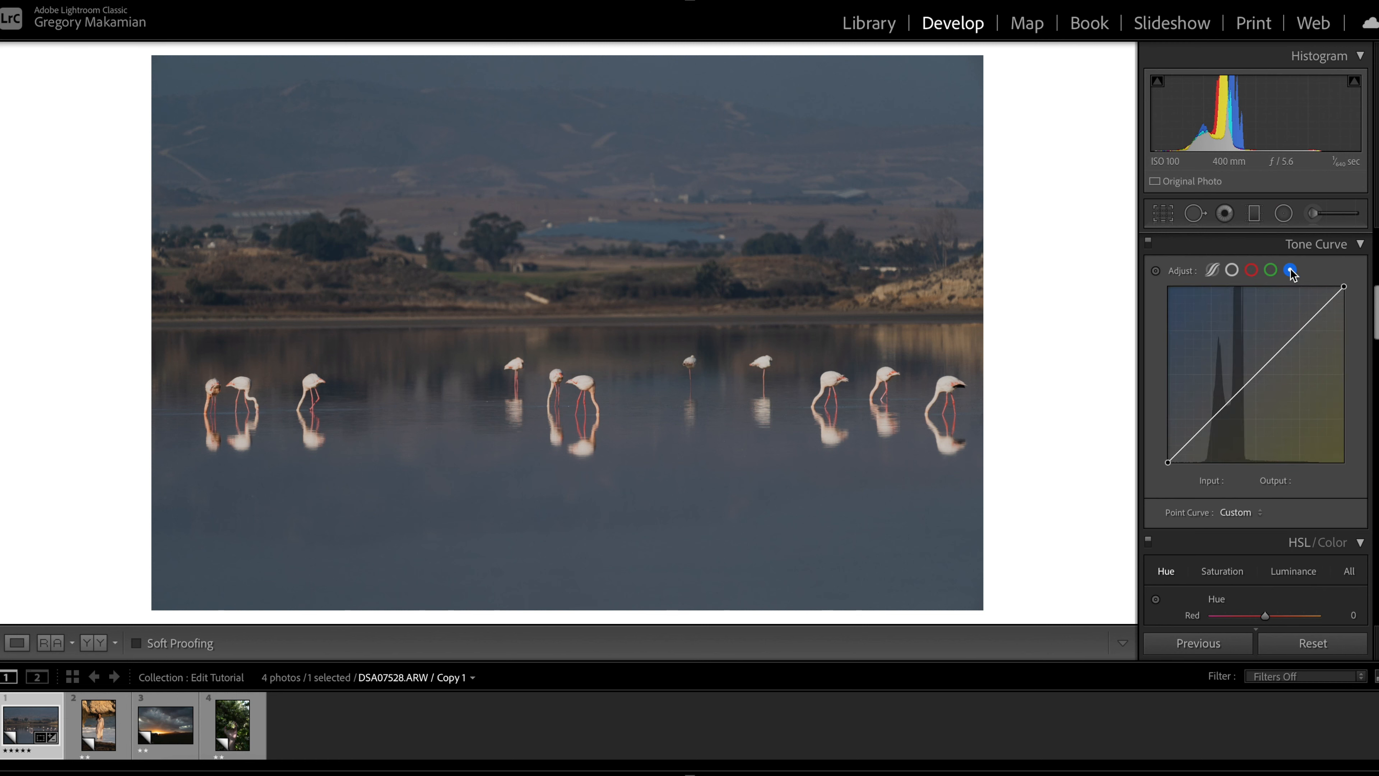
{"action": "left_click", "coordinate": [1270, 270]}
{"action": "left_click", "coordinate": [1249, 271]}
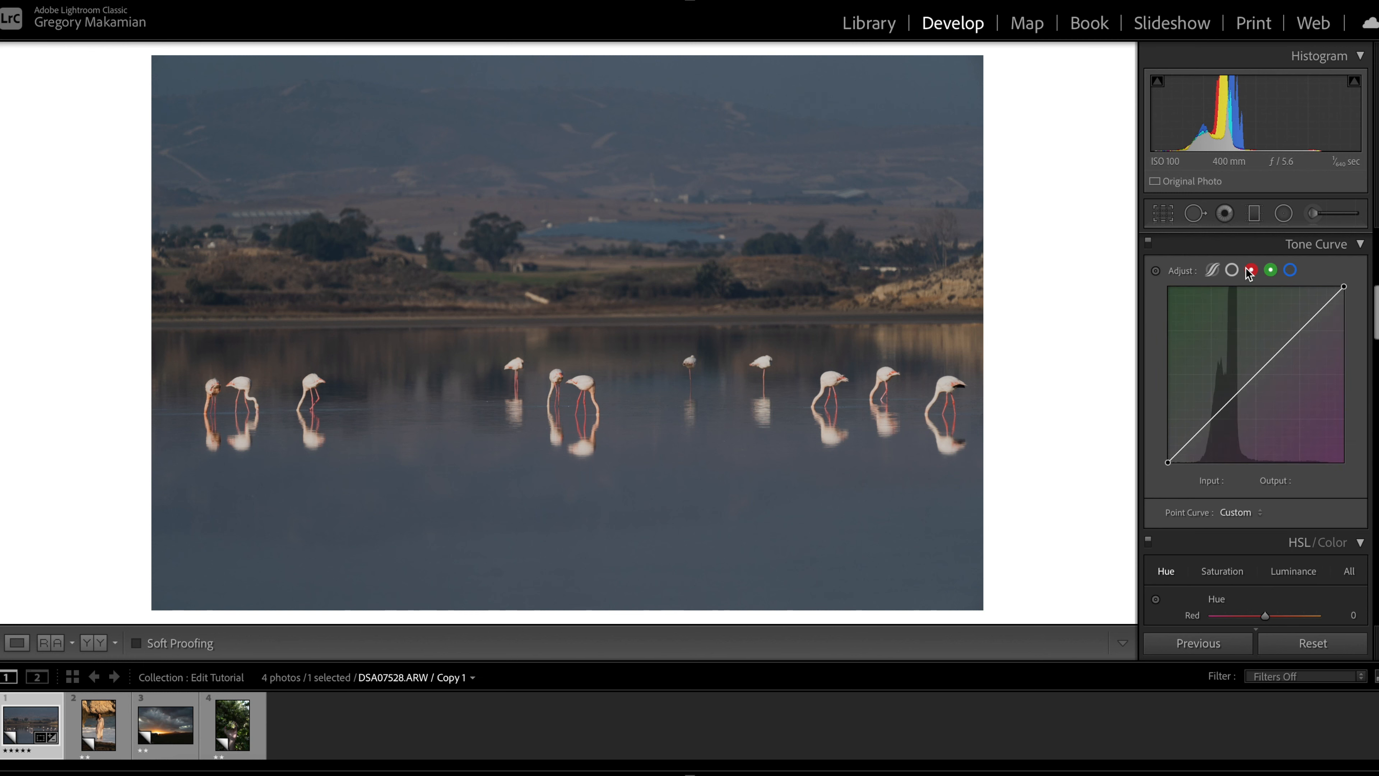
{"action": "left_click", "coordinate": [1232, 273]}
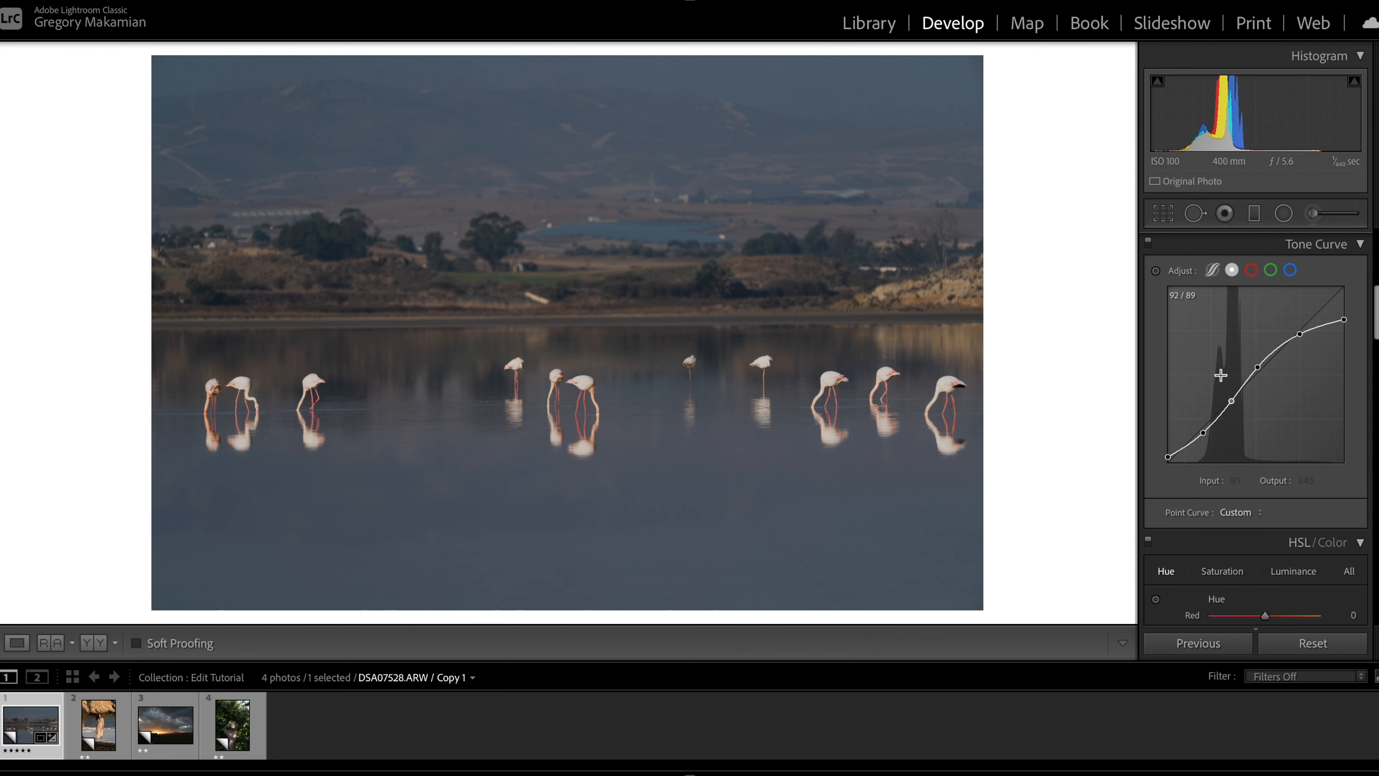
- Set the Orange hue to −12 in the HSL adjustments, trying stronger shifts on the flamingos
{"action": "scroll", "coordinate": [1222, 376], "scroll_direction": "down", "scroll_amount": 3}
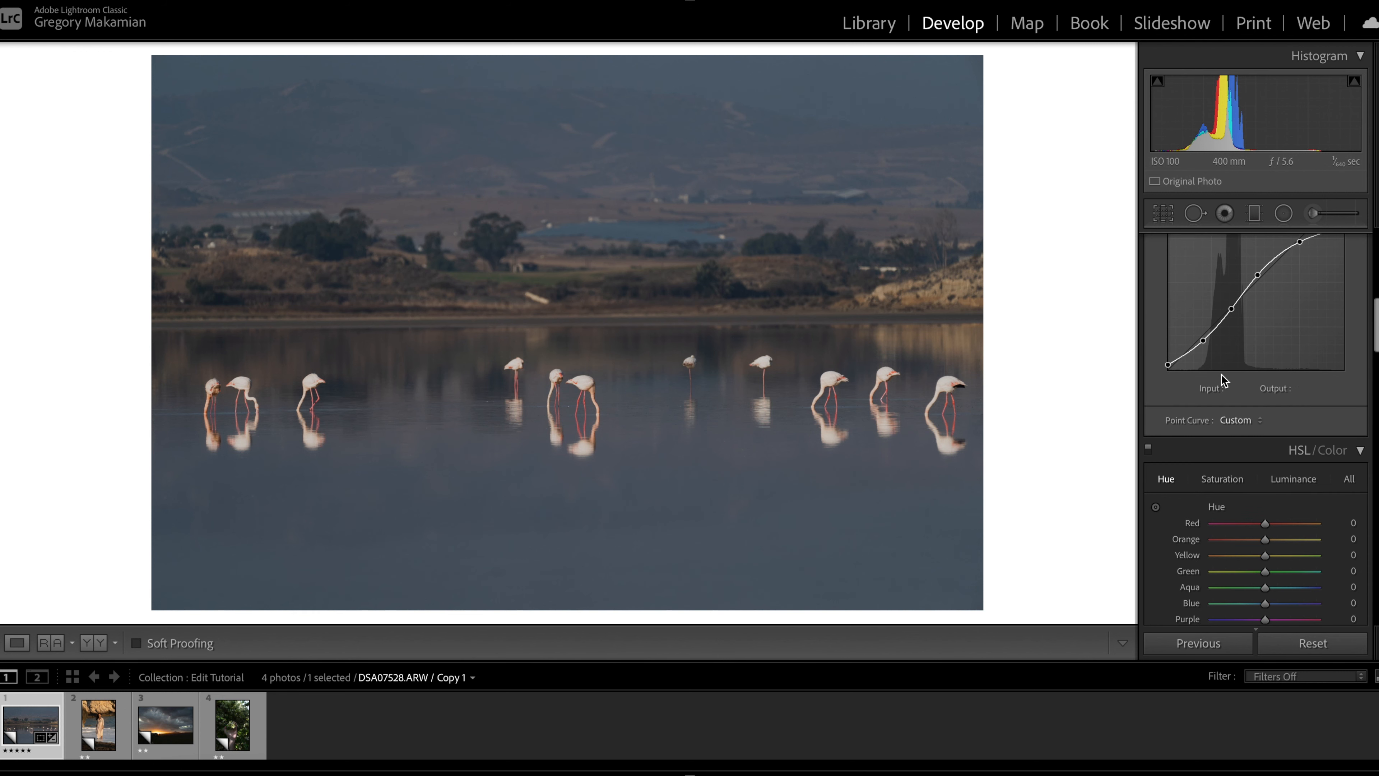
{"action": "scroll", "coordinate": [1222, 381], "scroll_direction": "down", "scroll_amount": 6}
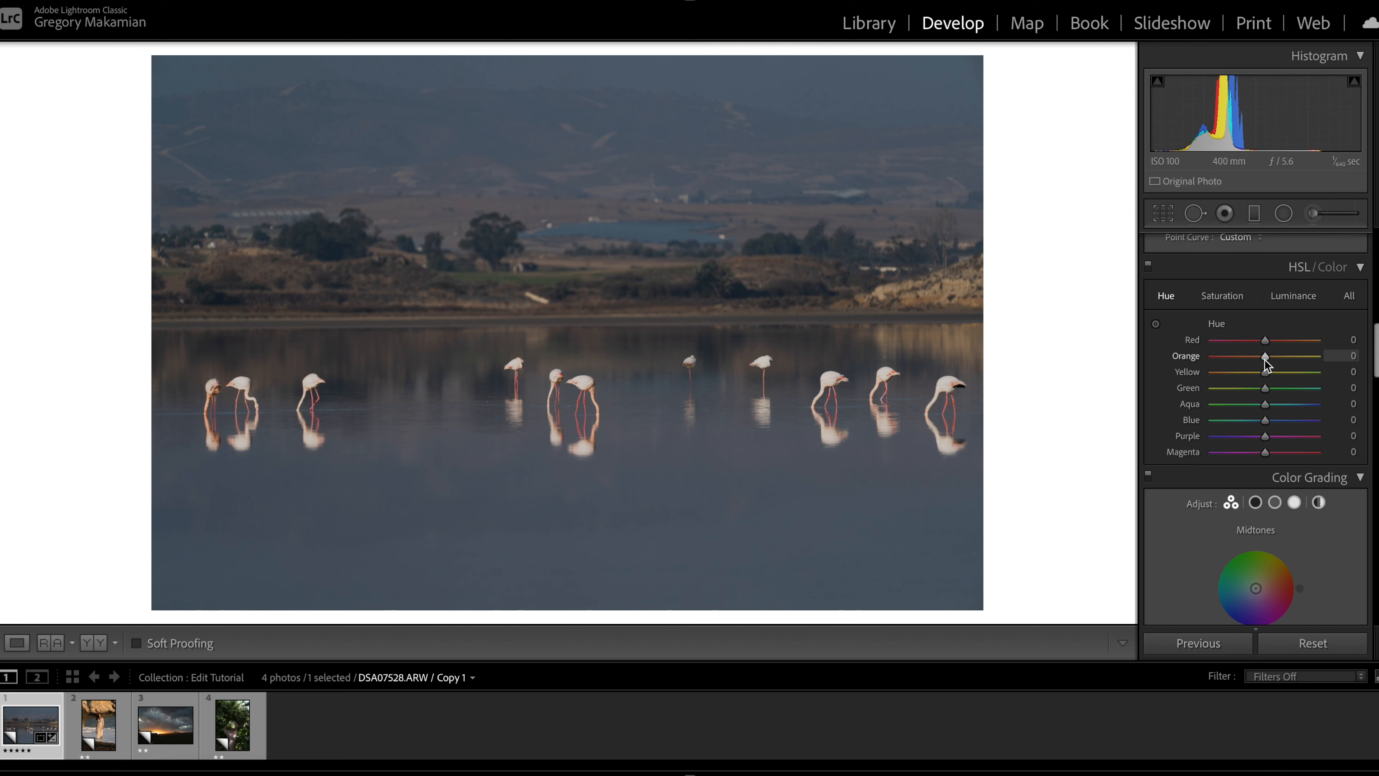
{"action": "left_click_drag", "start_coordinate": [1265, 359], "coordinate": [1257, 358]}
{"action": "left_click", "coordinate": [572, 418]}
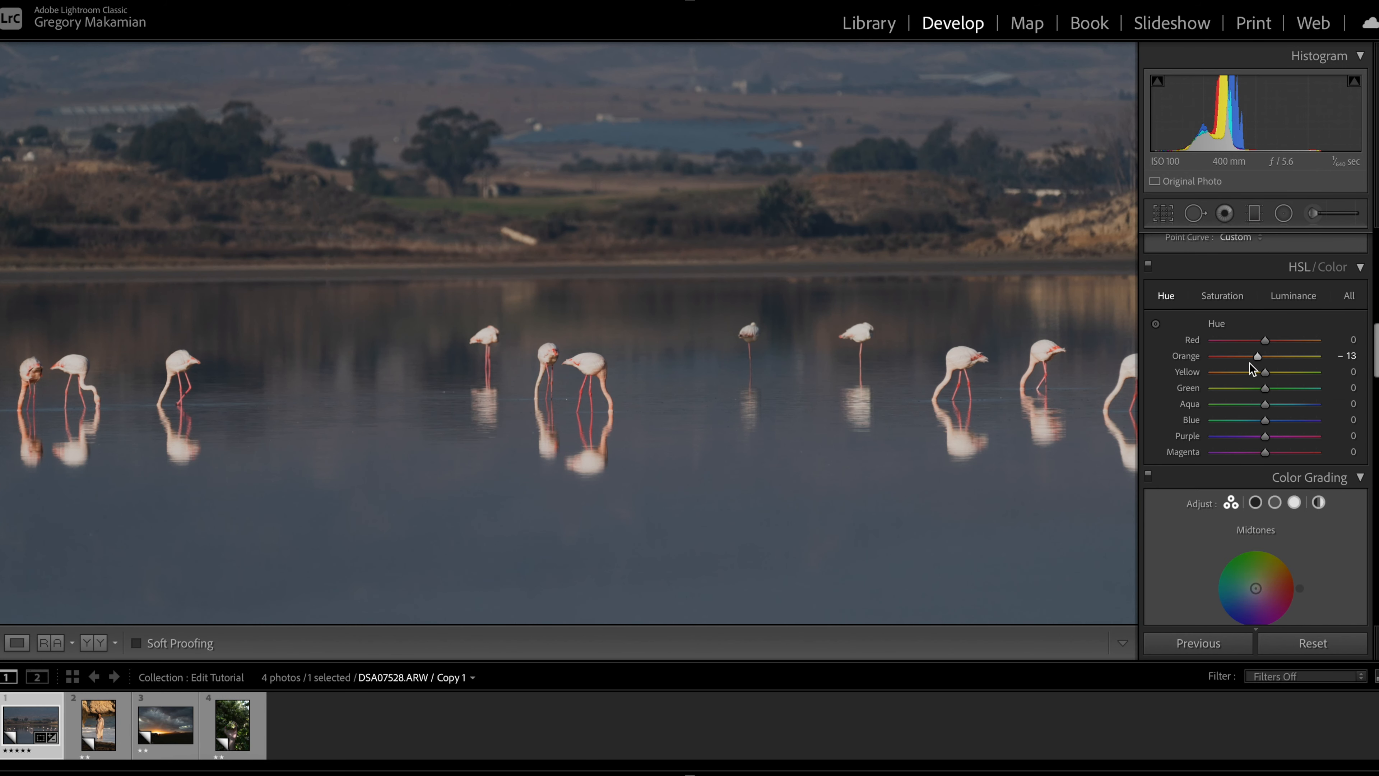
{"action": "left_click_drag", "start_coordinate": [1259, 361], "coordinate": [1201, 361]}
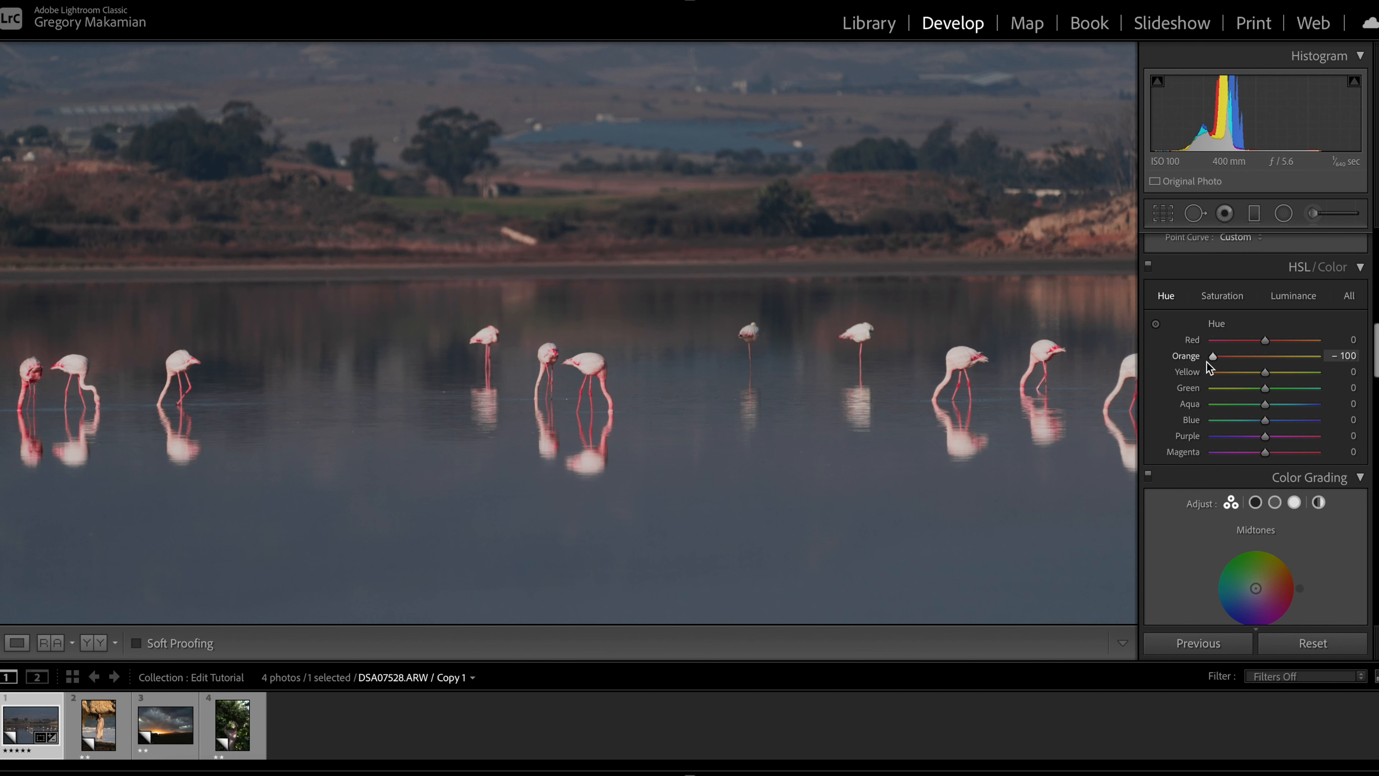
{"action": "left_click_drag", "start_coordinate": [1211, 359], "coordinate": [1266, 355]}
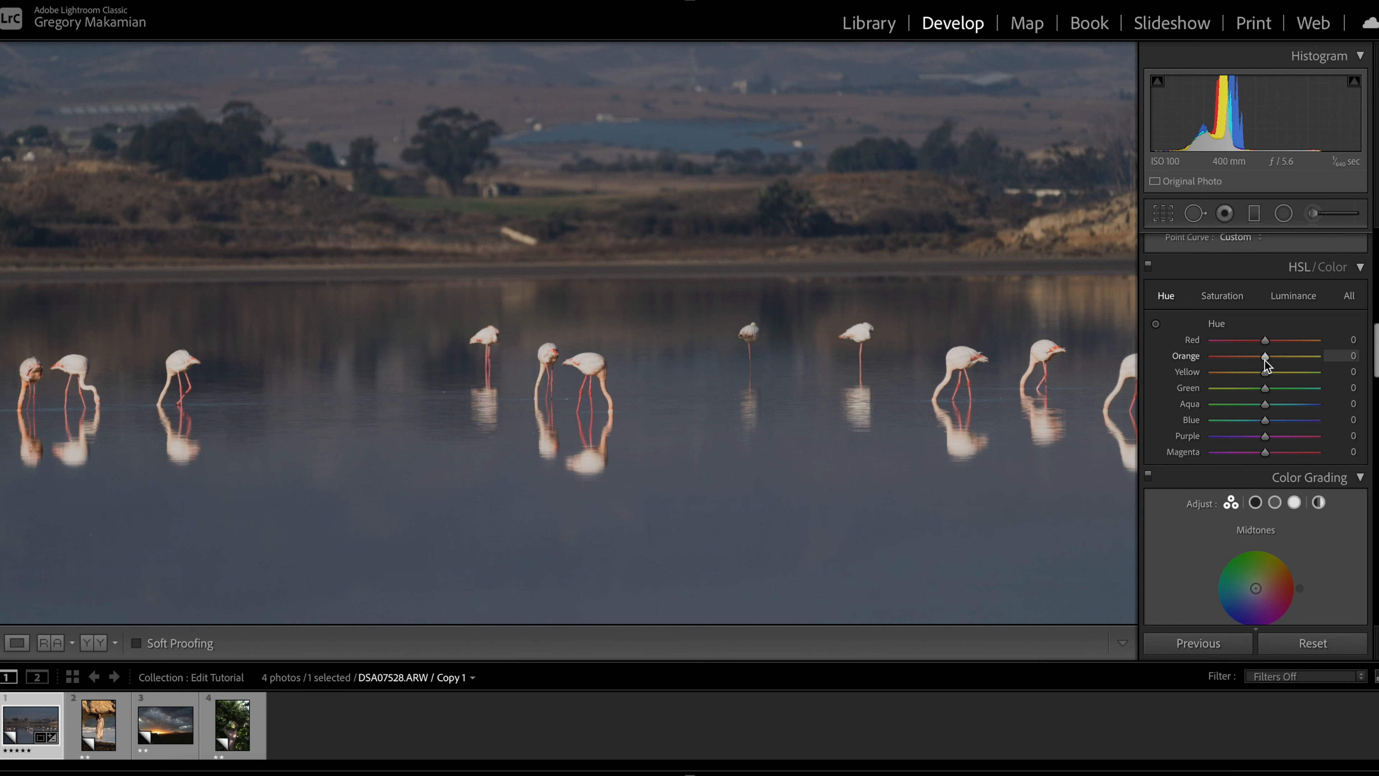
{"action": "left_click_drag", "start_coordinate": [1266, 357], "coordinate": [1260, 354]}
- Set the Yellow hue to −49 in the HSL adjustments after trying shifts in both directions
{"action": "left_click_drag", "start_coordinate": [1265, 374], "coordinate": [1261, 375]}
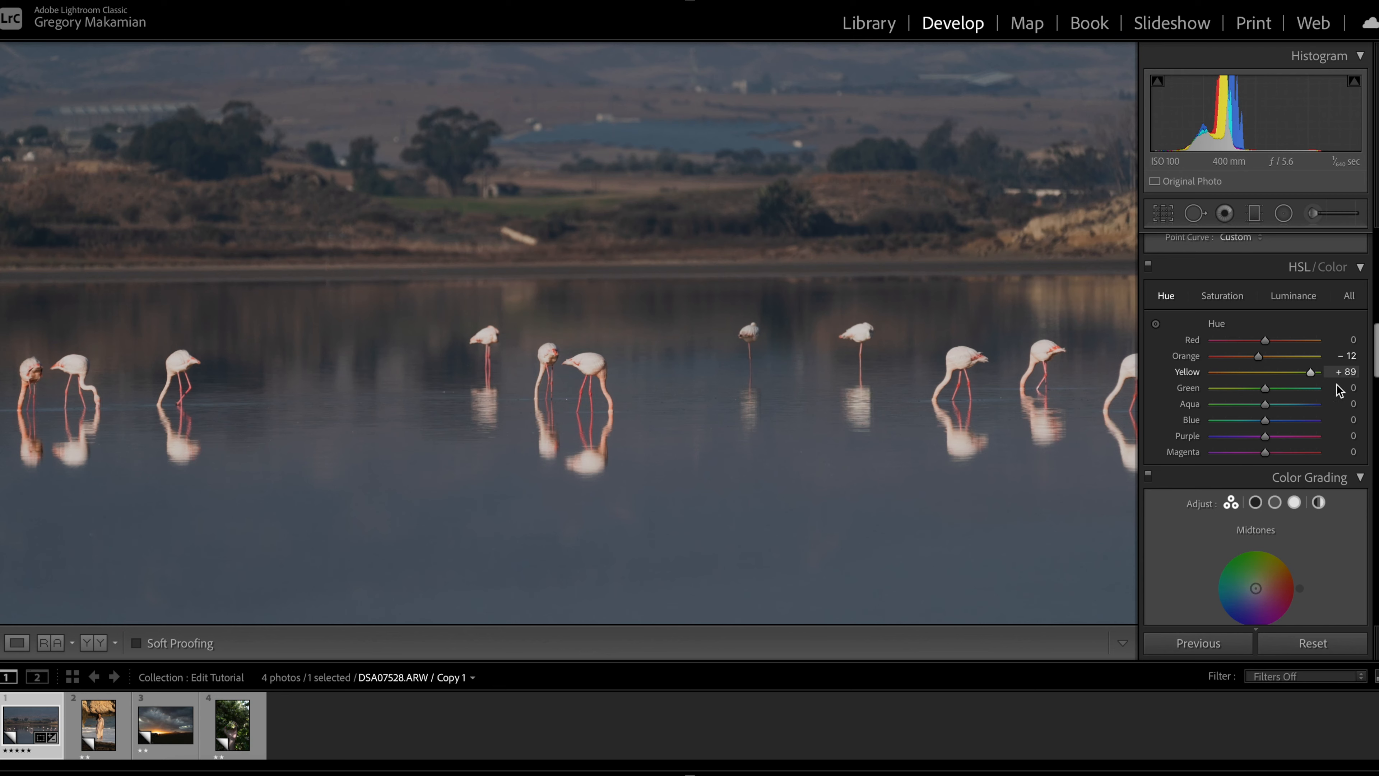
{"action": "left_click", "coordinate": [933, 317]}
{"action": "left_click_drag", "start_coordinate": [1260, 373], "coordinate": [1319, 358]}
{"action": "mouse_move", "coordinate": [1248, 349]}
{"action": "left_mouse_down"}
{"action": "mouse_move", "coordinate": [1272, 347]}
{"action": "mouse_move", "coordinate": [1167, 350]}
{"action": "mouse_move", "coordinate": [1296, 358]}
{"action": "mouse_move", "coordinate": [1199, 360]}
{"action": "mouse_move", "coordinate": [1290, 369]}
{"action": "mouse_move", "coordinate": [1266, 368]}
{"action": "left_mouse_up"}
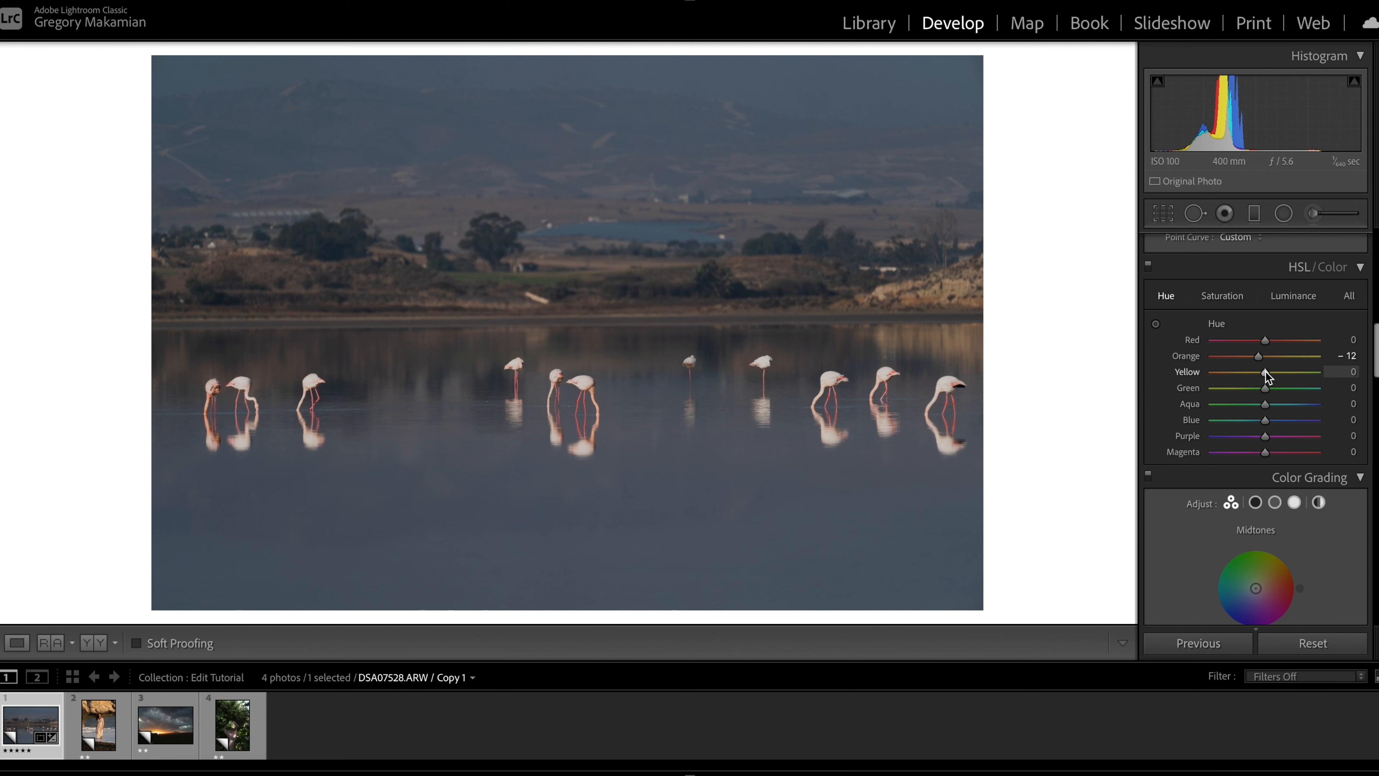
{"action": "left_click_drag", "start_coordinate": [1265, 371], "coordinate": [1238, 368]}
- Try both extremes of the Green hue on the vegetation, and set it to −67
{"action": "scroll", "coordinate": [1257, 375], "scroll_direction": "down", "scroll_amount": 1}
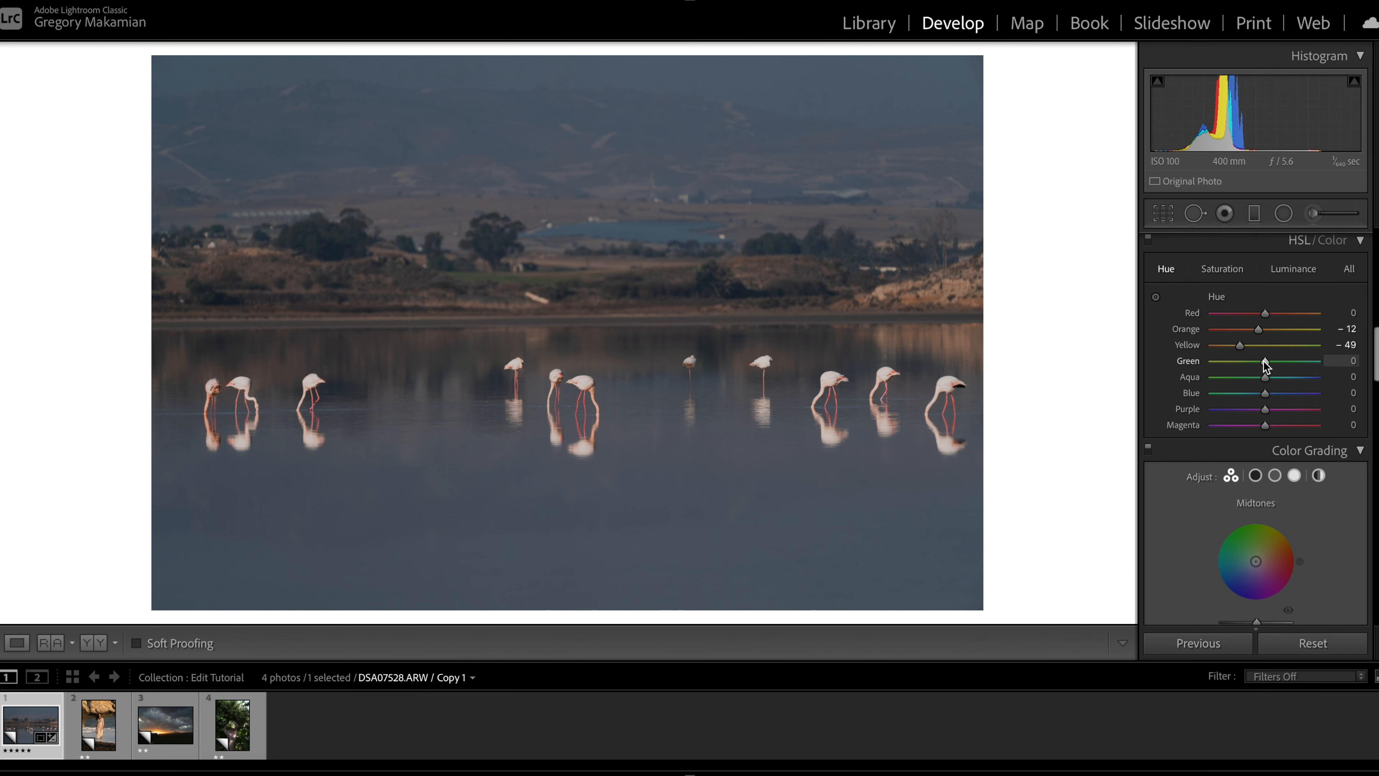
{"action": "left_click_drag", "start_coordinate": [1263, 360], "coordinate": [1078, 347]}
{"action": "left_click_drag", "start_coordinate": [1144, 357], "coordinate": [1338, 375]}
{"action": "left_click", "coordinate": [1262, 362]}
{"action": "key", "text": "ctrl+z"}
{"action": "left_click_drag", "start_coordinate": [1340, 395], "coordinate": [1222, 382]}
{"action": "left_click_drag", "start_coordinate": [1222, 380], "coordinate": [1317, 364]}
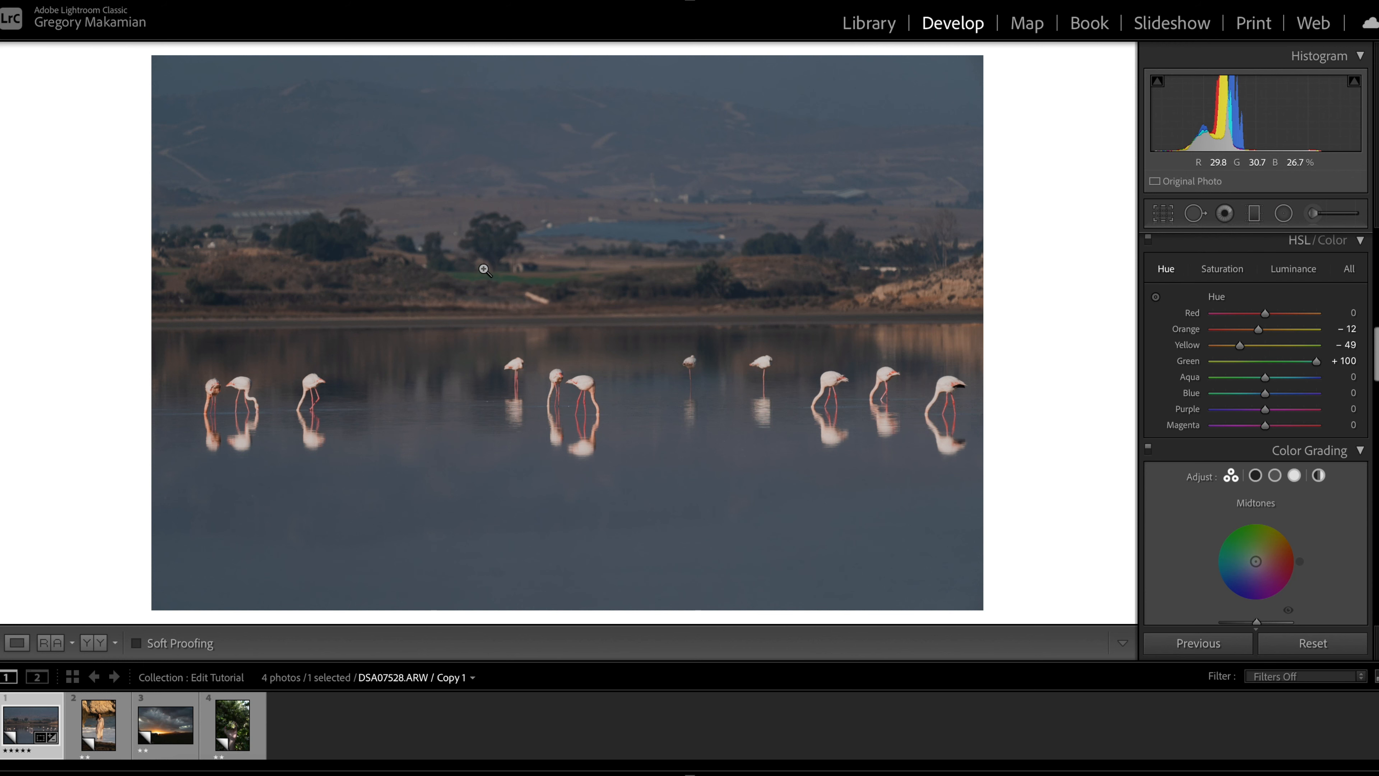
{"action": "left_click_drag", "start_coordinate": [1316, 361], "coordinate": [1265, 361]}
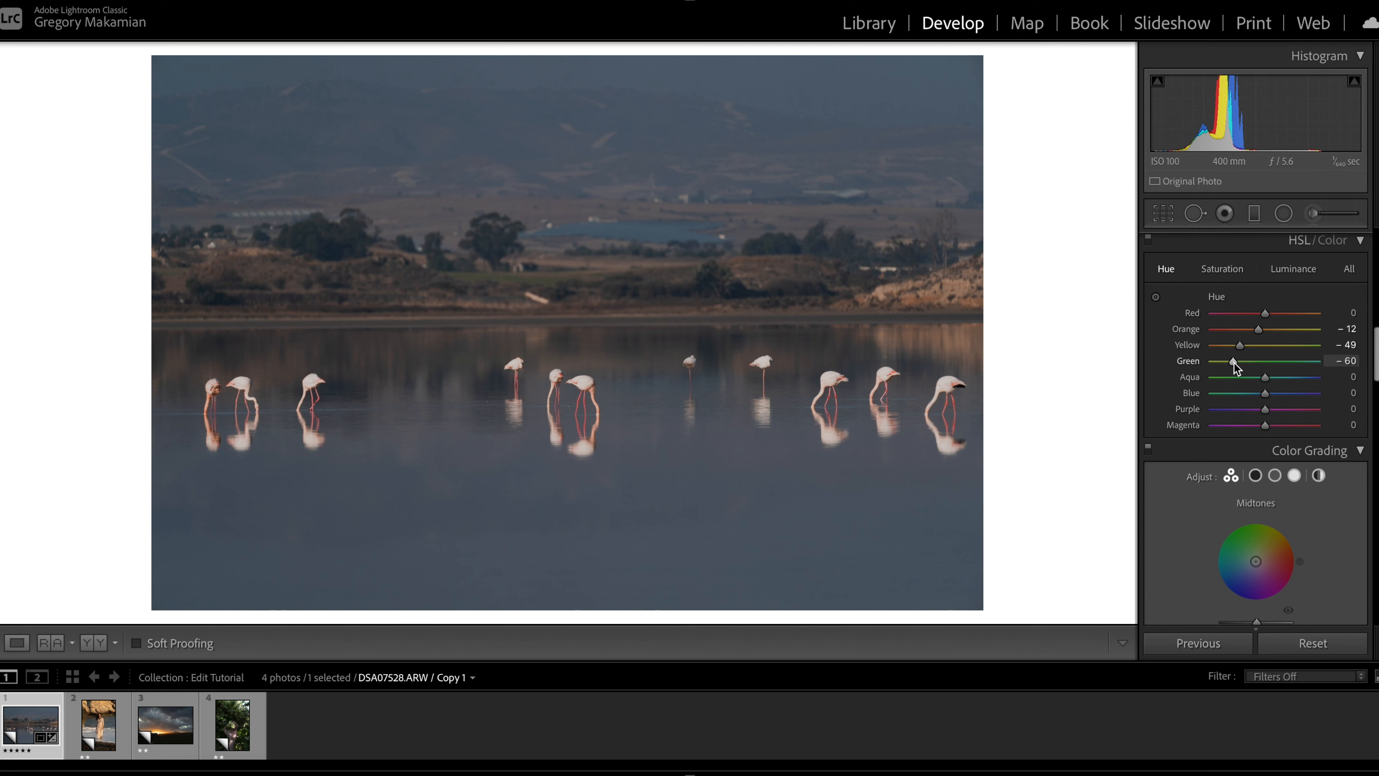
{"action": "left_click_drag", "start_coordinate": [1234, 362], "coordinate": [1230, 361]}
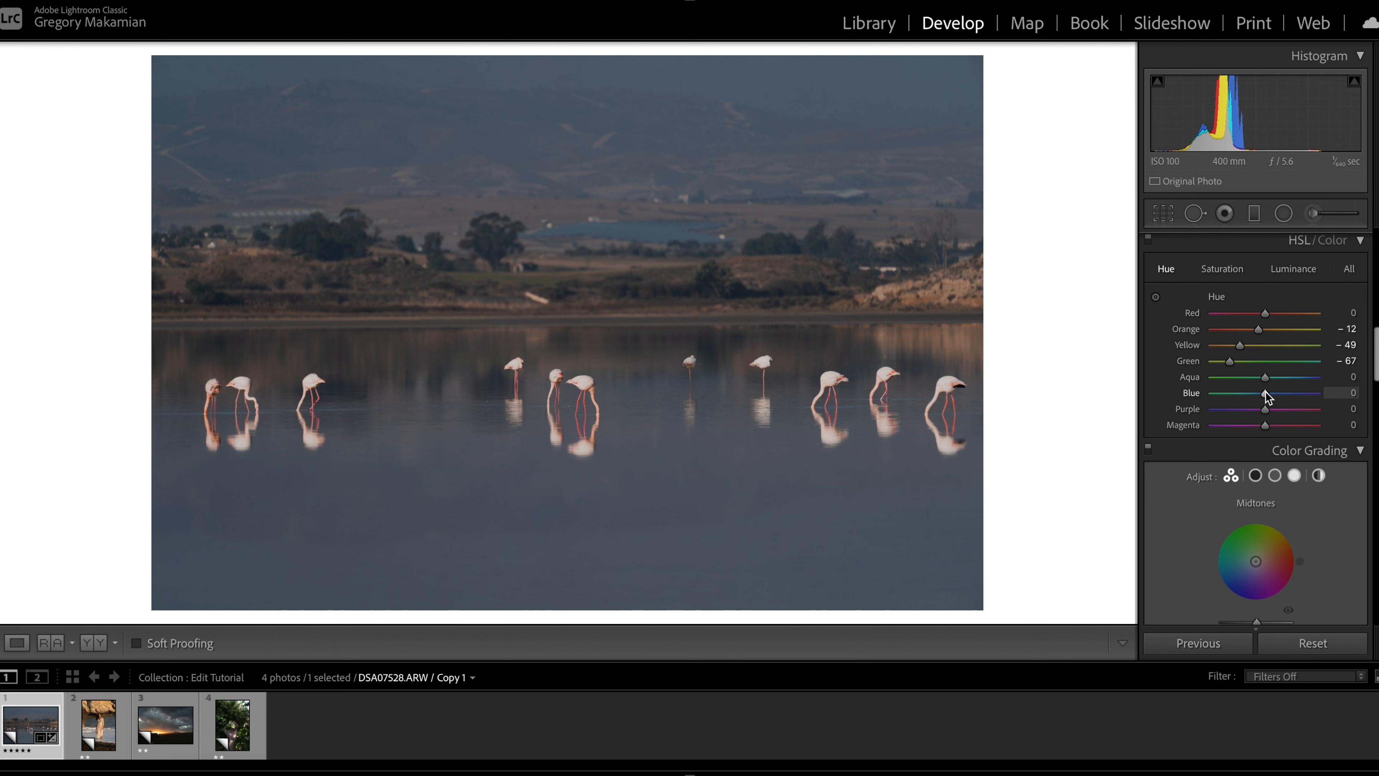
- Set the Blue hue to −10 and the Aqua hue to +27 to shift the water's colour
{"action": "left_click_drag", "start_coordinate": [1265, 392], "coordinate": [1262, 392]}
{"action": "key", "text": "Down"}
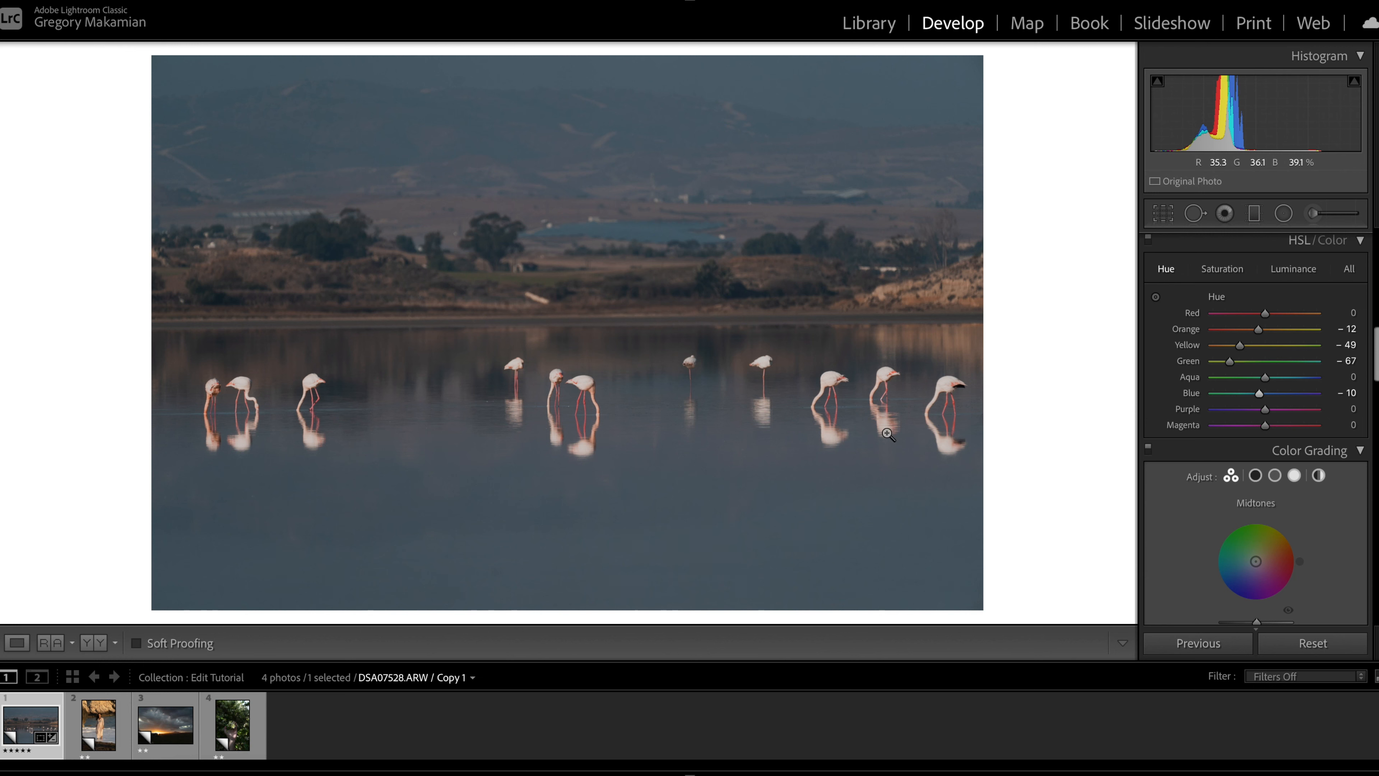
{"action": "mouse_move", "coordinate": [1265, 380]}
{"action": "left_mouse_down"}
{"action": "mouse_move", "coordinate": [1232, 380]}
{"action": "mouse_move", "coordinate": [1318, 381]}
{"action": "mouse_move", "coordinate": [1173, 376]}
{"action": "mouse_move", "coordinate": [1312, 367]}
{"action": "mouse_move", "coordinate": [1169, 361]}
{"action": "mouse_move", "coordinate": [1336, 362]}
{"action": "mouse_move", "coordinate": [1170, 361]}
{"action": "mouse_move", "coordinate": [1286, 375]}
{"action": "left_mouse_up"}
{"action": "left_click_drag", "start_coordinate": [1290, 380], "coordinate": [1324, 379]}
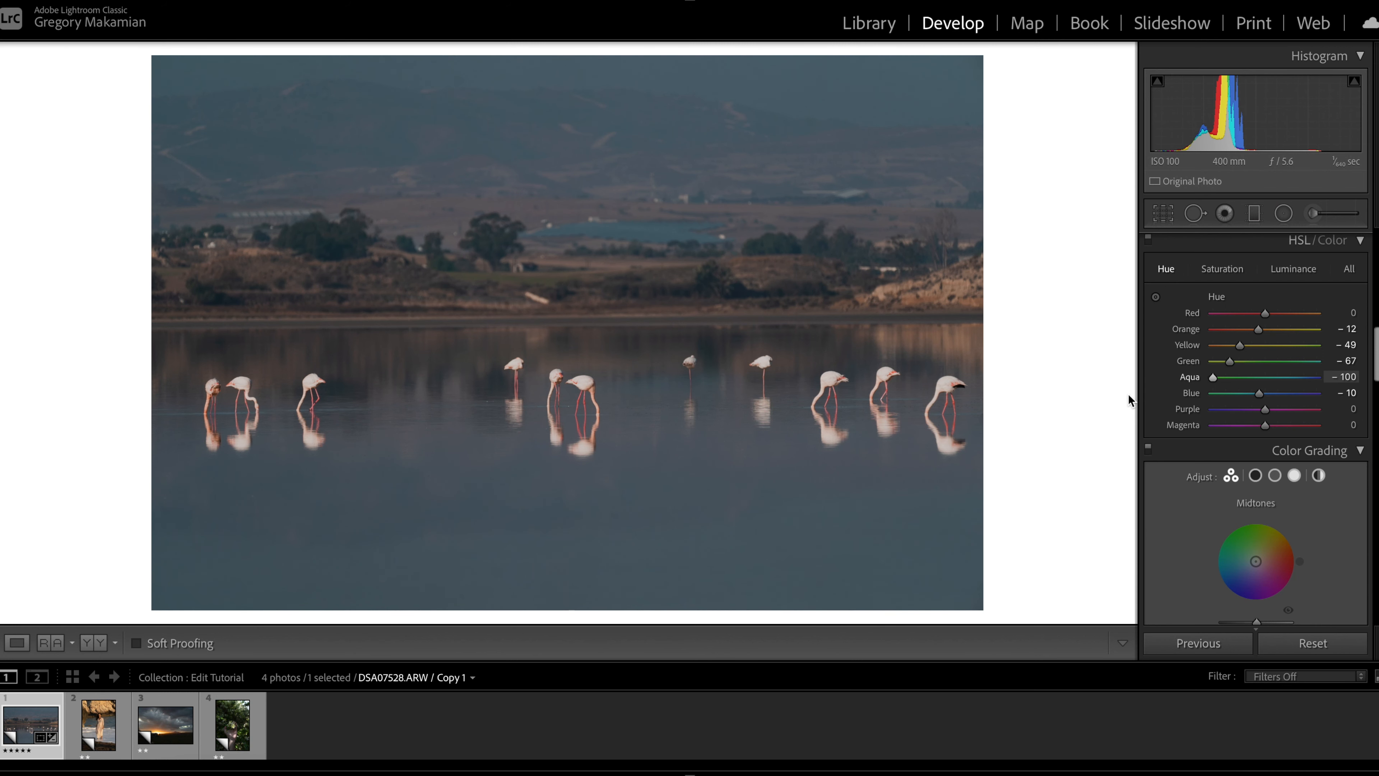
{"action": "double_click", "coordinate": [1198, 376]}
{"action": "mouse_move", "coordinate": [1265, 377]}
{"action": "left_mouse_down"}
{"action": "mouse_move", "coordinate": [1303, 380]}
{"action": "mouse_move", "coordinate": [1267, 382]}
{"action": "mouse_move", "coordinate": [1283, 381]}
{"action": "left_mouse_up"}
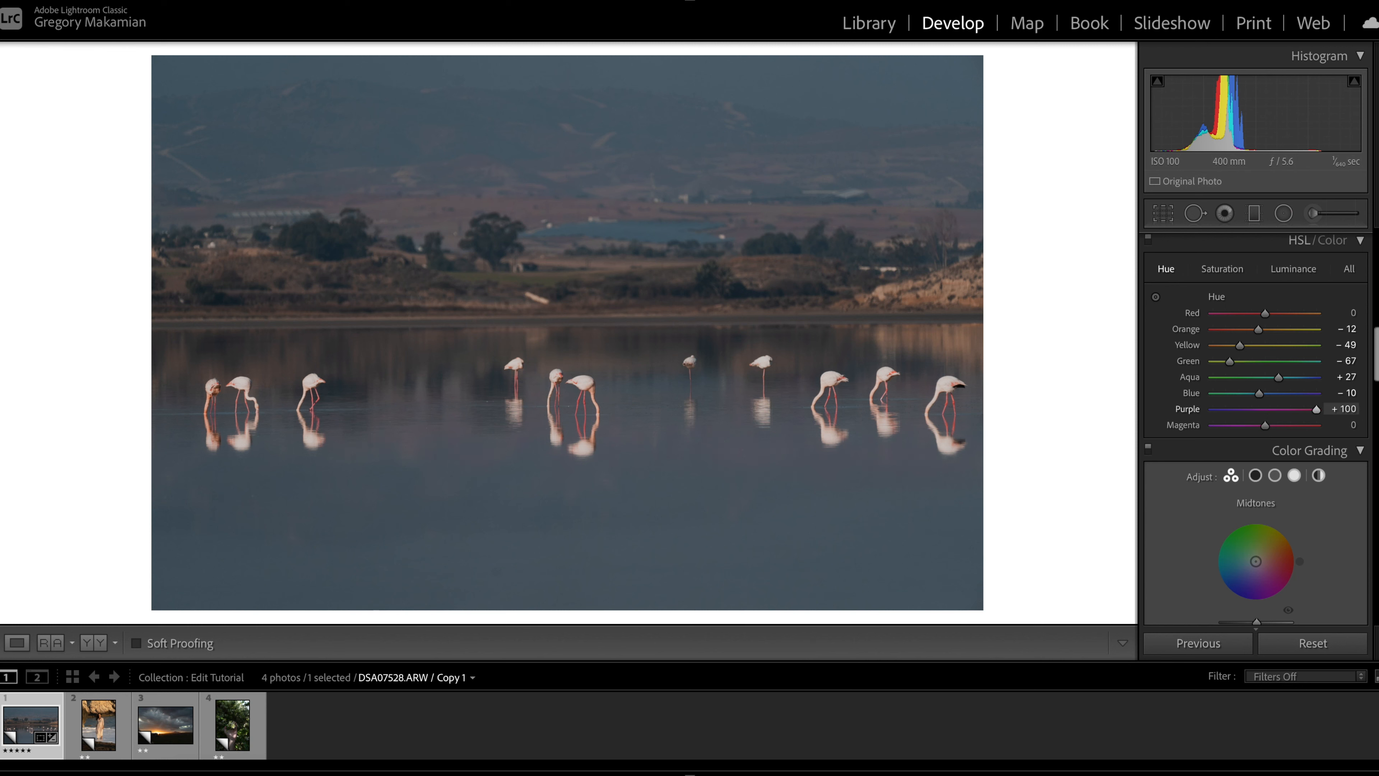
- Set the Purple hue to +30 after trying both extremes, leaving the hue adjustments in view
{"action": "left_click_drag", "start_coordinate": [1264, 411], "coordinate": [1140, 426]}
{"action": "left_click_drag", "start_coordinate": [1229, 402], "coordinate": [1262, 407]}
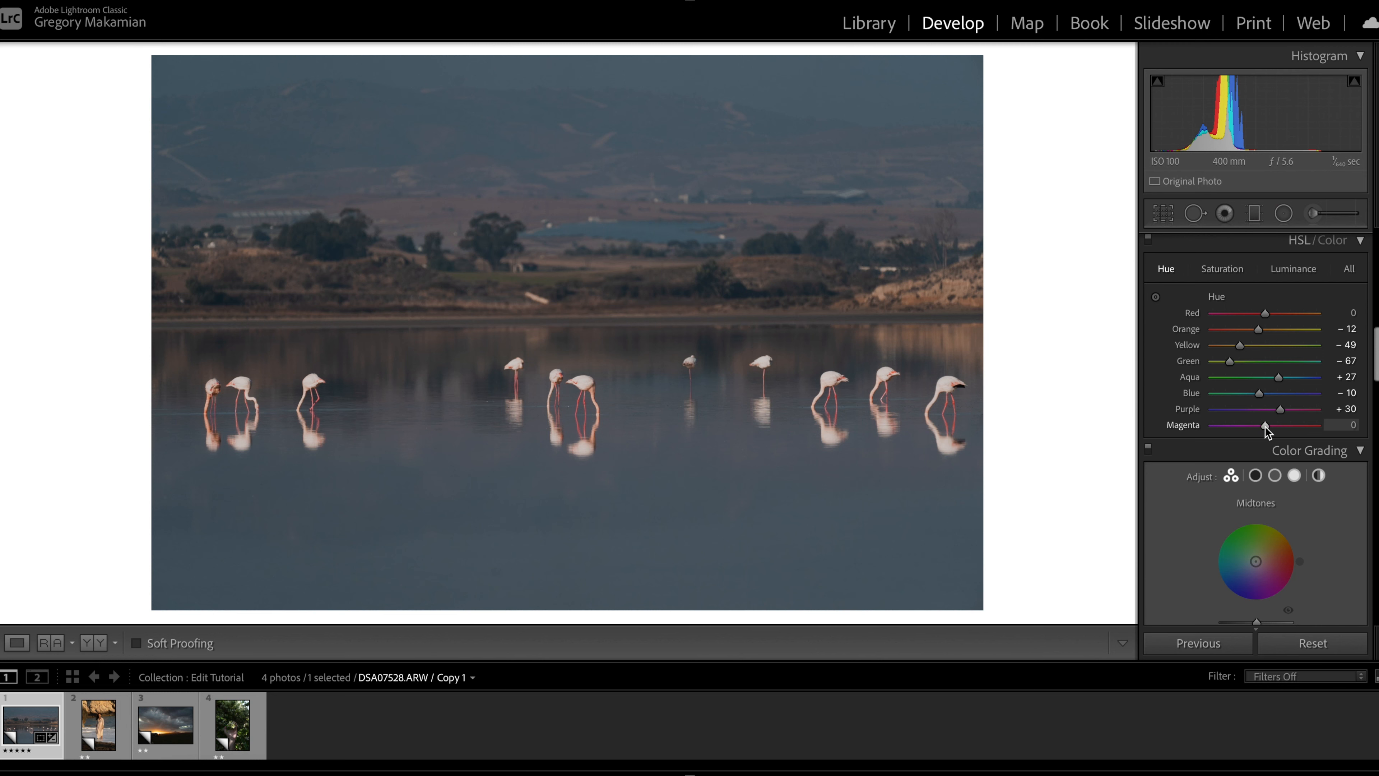
{"action": "left_click", "coordinate": [1219, 268]}
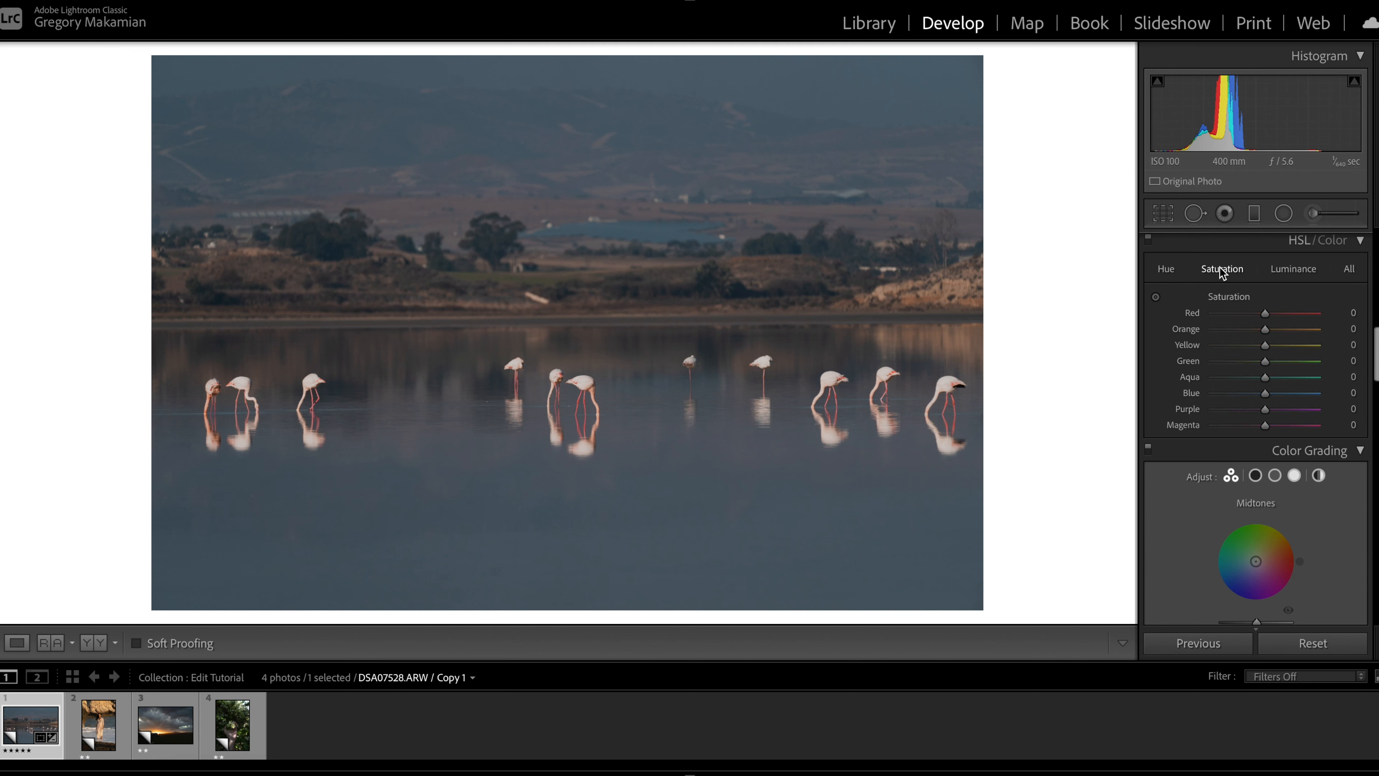
{"action": "left_click", "coordinate": [1165, 268]}
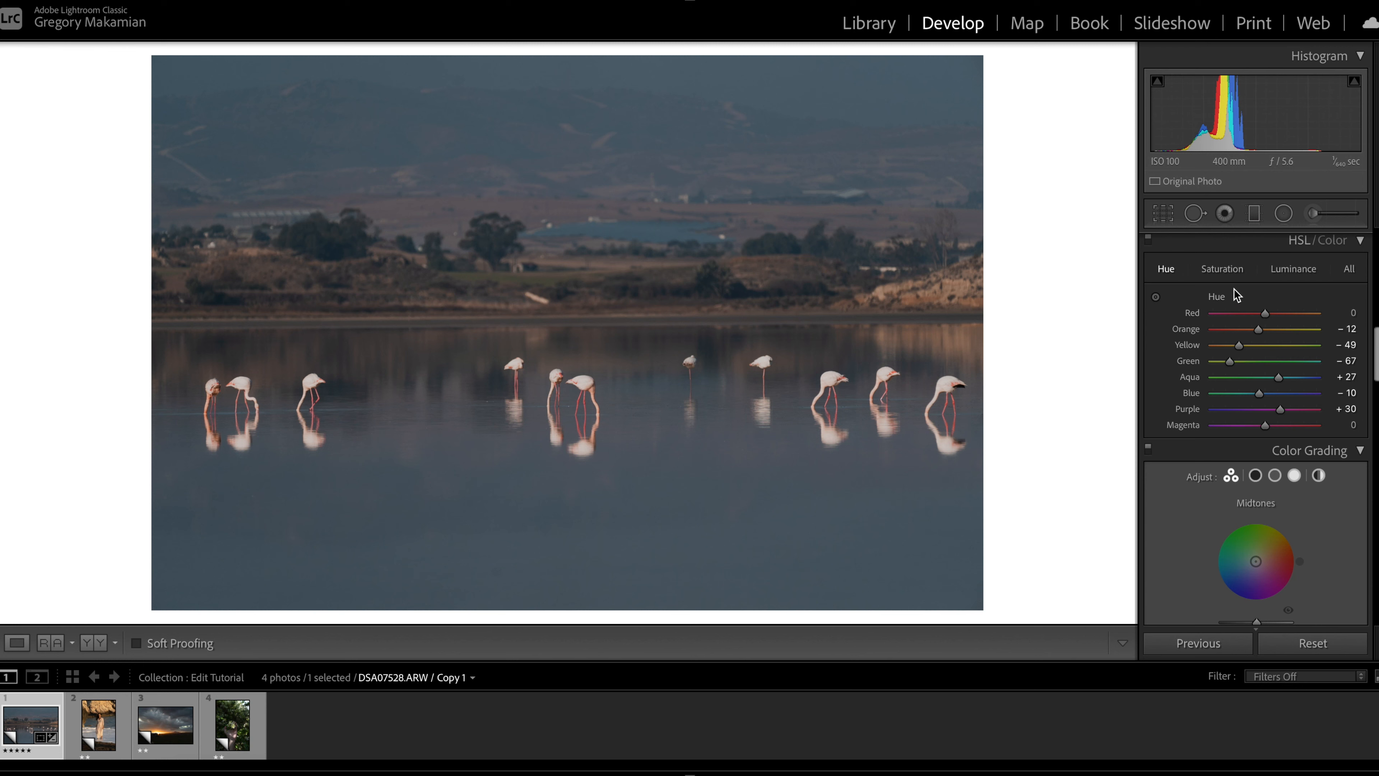
- Reduce the HSL saturation of Yellow to −12, Green to −48, Aqua to −22 and Blue to −24
{"action": "left_click", "coordinate": [1216, 270]}
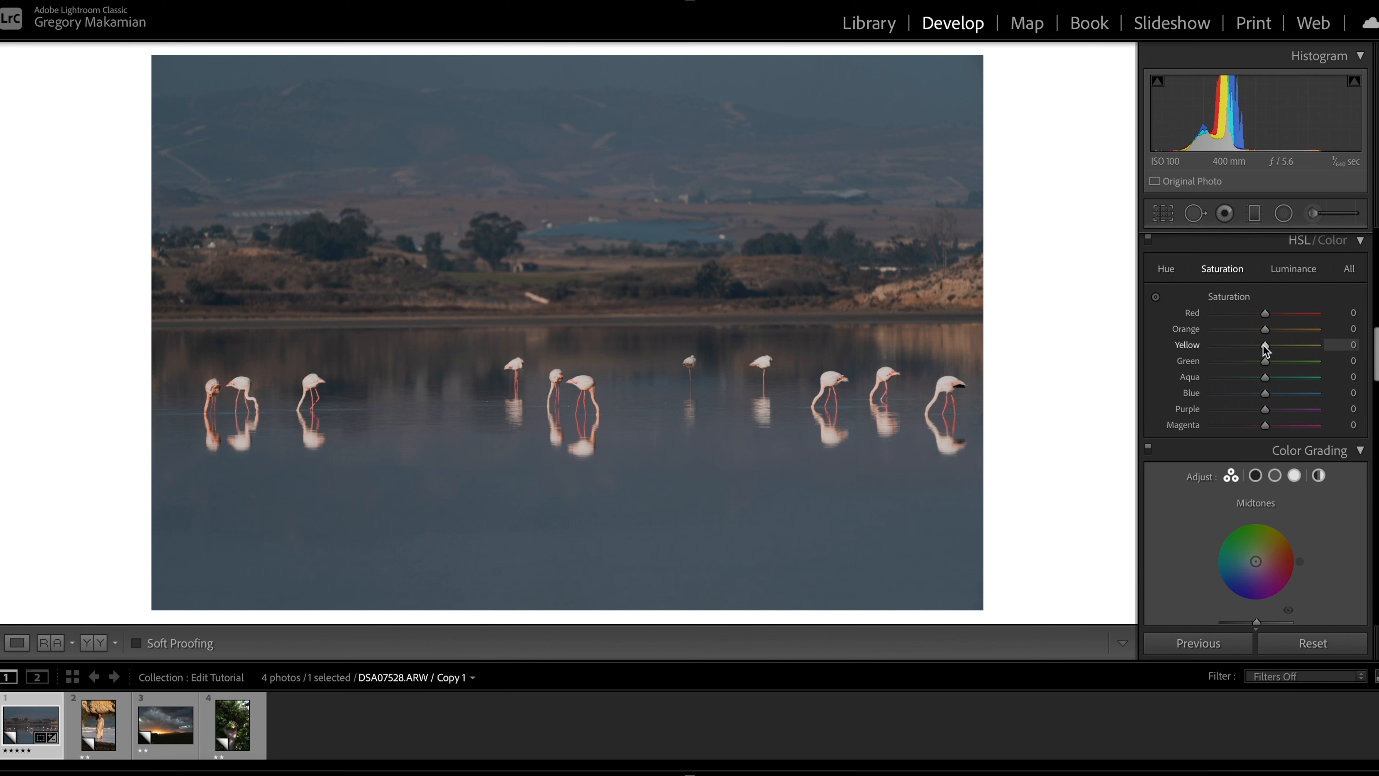
{"action": "left_click_drag", "start_coordinate": [1265, 346], "coordinate": [1371, 351]}
{"action": "left_click_drag", "start_coordinate": [1366, 350], "coordinate": [1129, 347]}
{"action": "left_click_drag", "start_coordinate": [1213, 345], "coordinate": [1268, 350]}
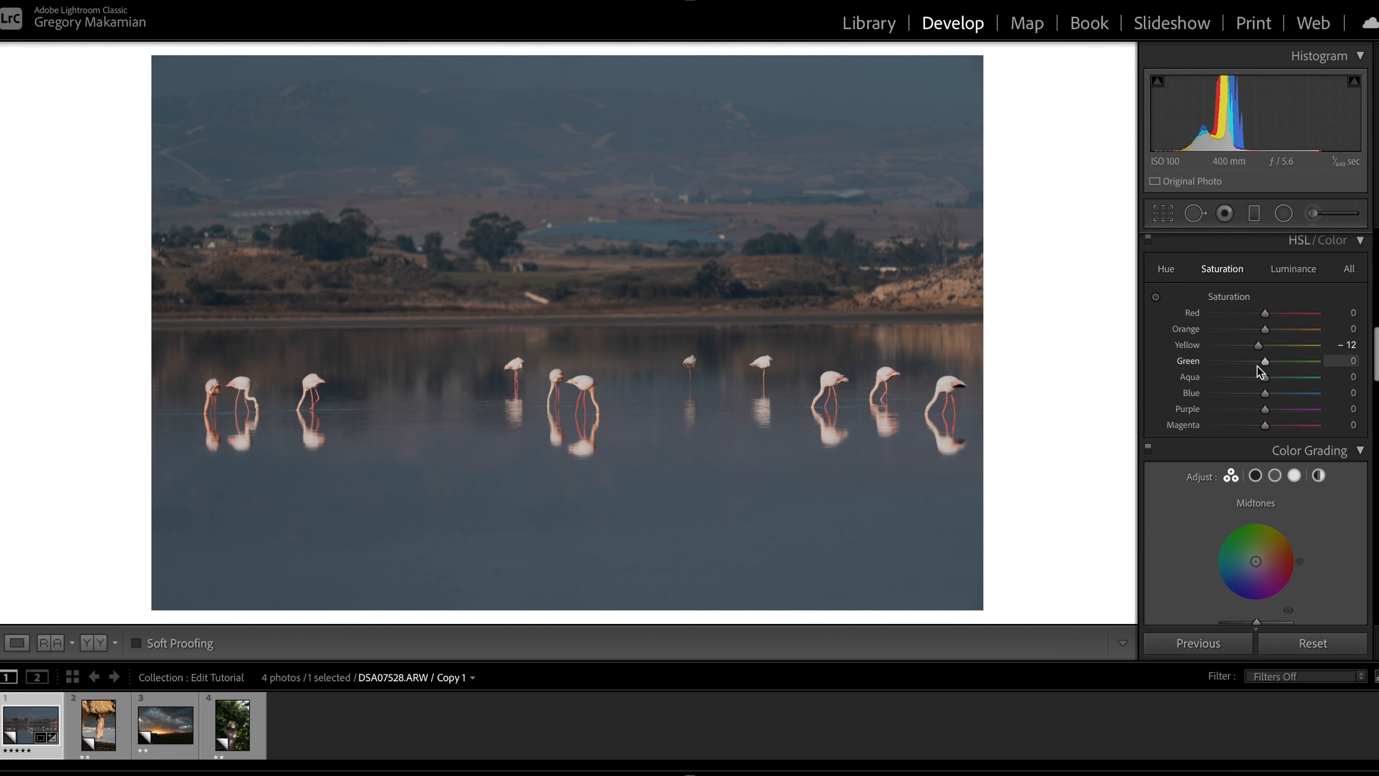
{"action": "left_click_drag", "start_coordinate": [1265, 362], "coordinate": [1238, 350]}
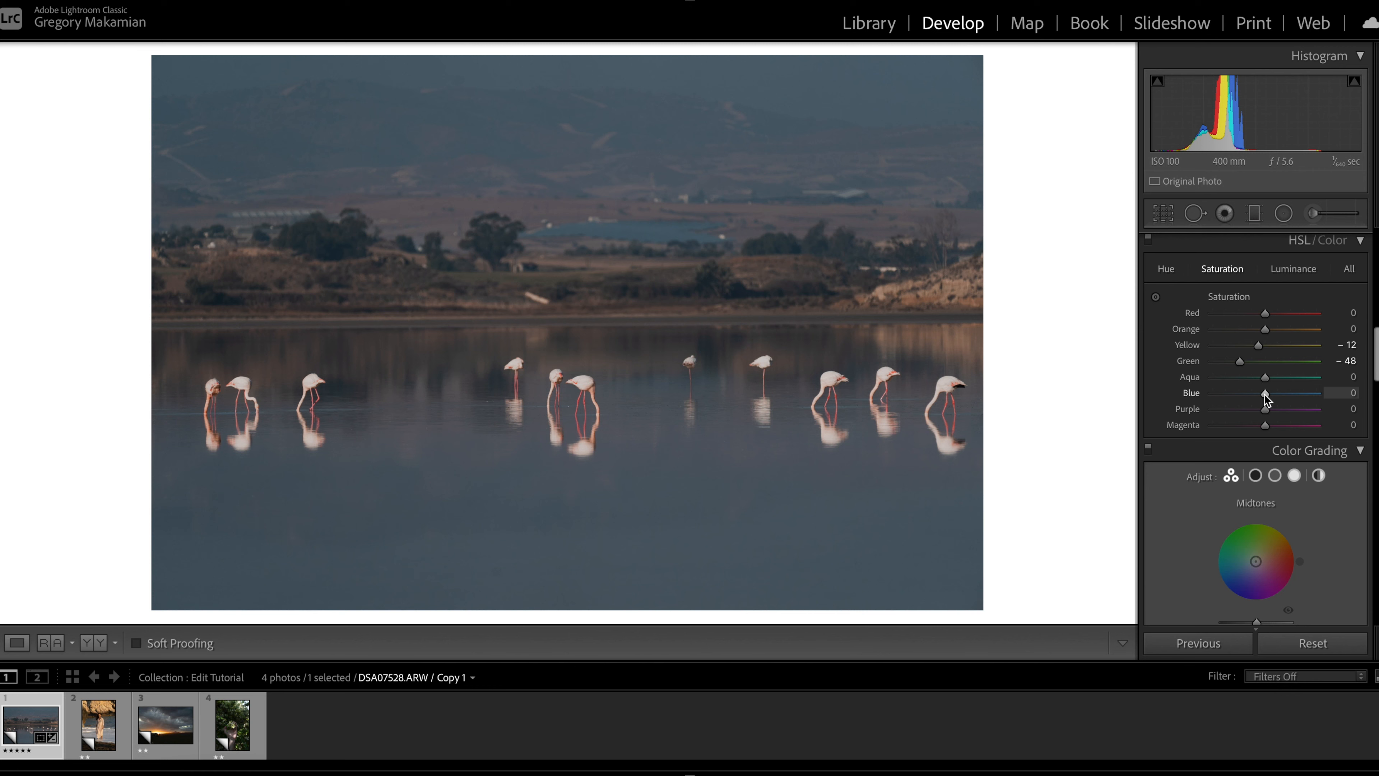
{"action": "mouse_move", "coordinate": [1265, 395]}
{"action": "left_mouse_down"}
{"action": "mouse_move", "coordinate": [1247, 395]}
{"action": "mouse_move", "coordinate": [1253, 375]}
{"action": "left_mouse_up"}
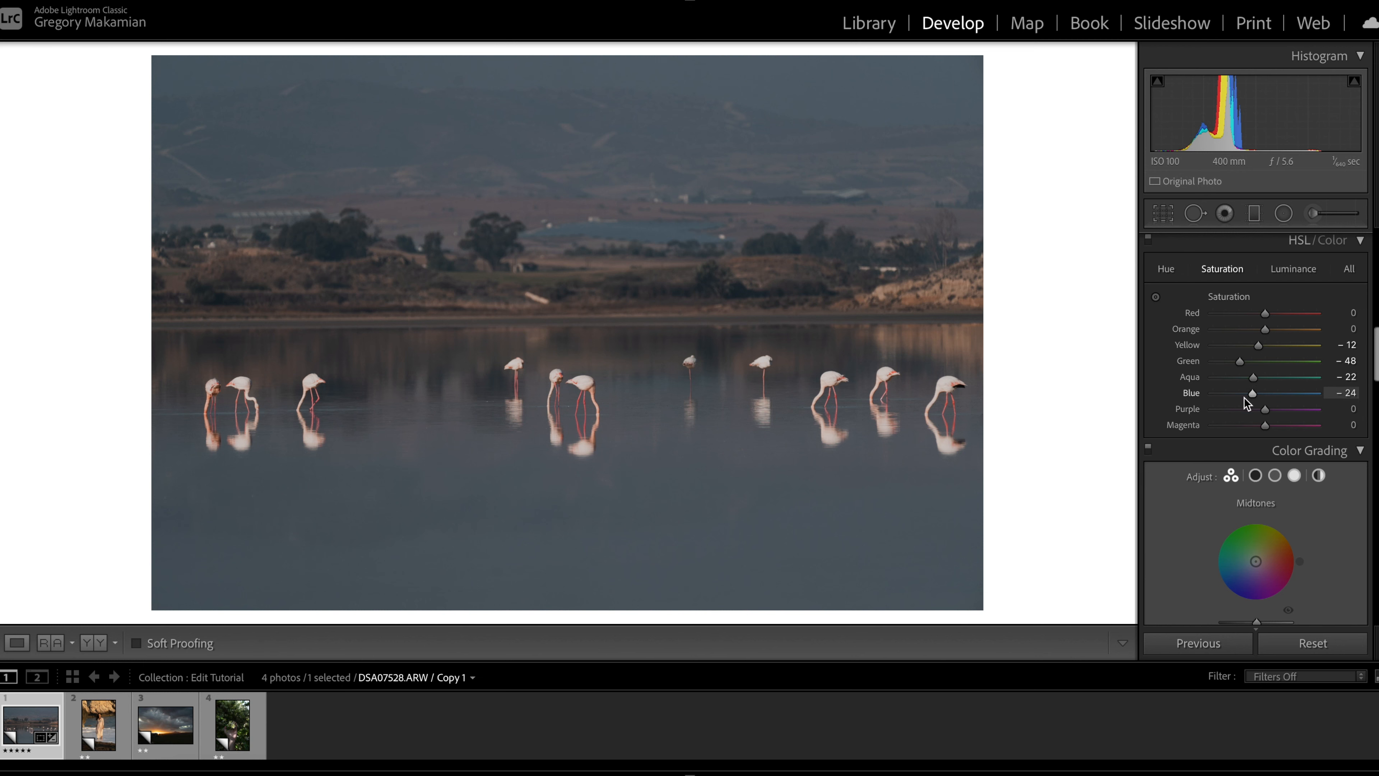
- Lower the HSL luminance of Yellow to −34 and Orange to −8
{"action": "left_click", "coordinate": [1283, 271]}
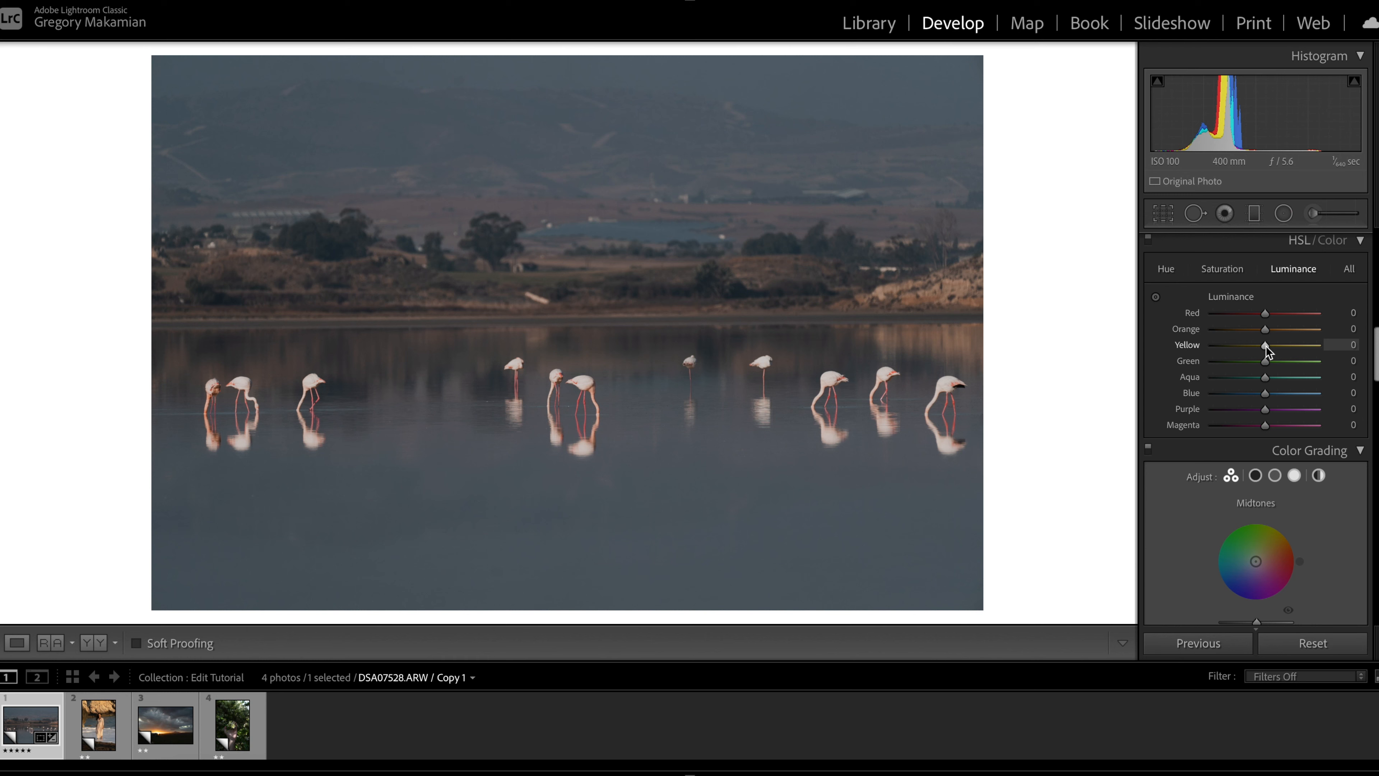
{"action": "mouse_move", "coordinate": [1266, 345]}
{"action": "left_mouse_down"}
{"action": "mouse_move", "coordinate": [1216, 343]}
{"action": "mouse_move", "coordinate": [1306, 343]}
{"action": "mouse_move", "coordinate": [1247, 346]}
{"action": "left_mouse_up"}
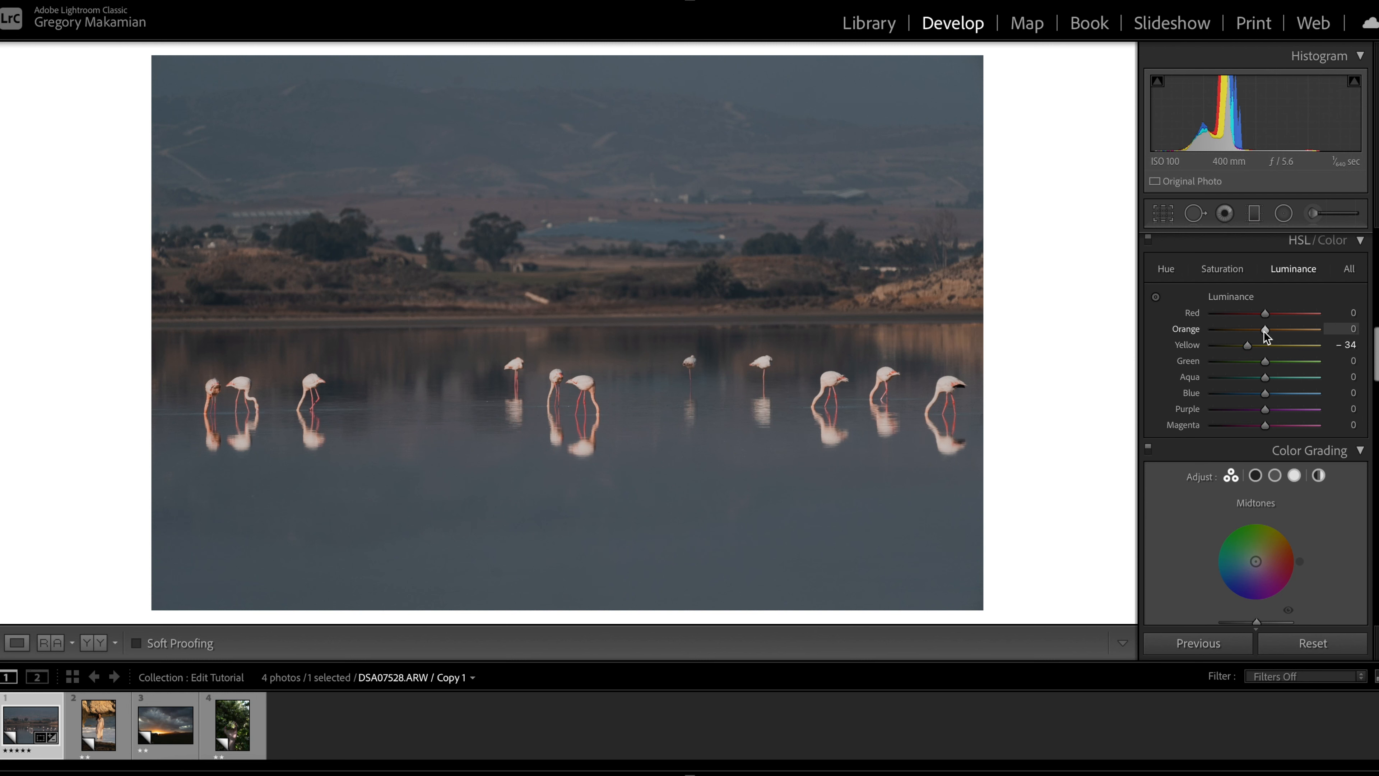
{"action": "mouse_move", "coordinate": [1264, 330]}
{"action": "left_mouse_down"}
{"action": "mouse_move", "coordinate": [1239, 331]}
{"action": "mouse_move", "coordinate": [1265, 330]}
{"action": "left_mouse_up"}
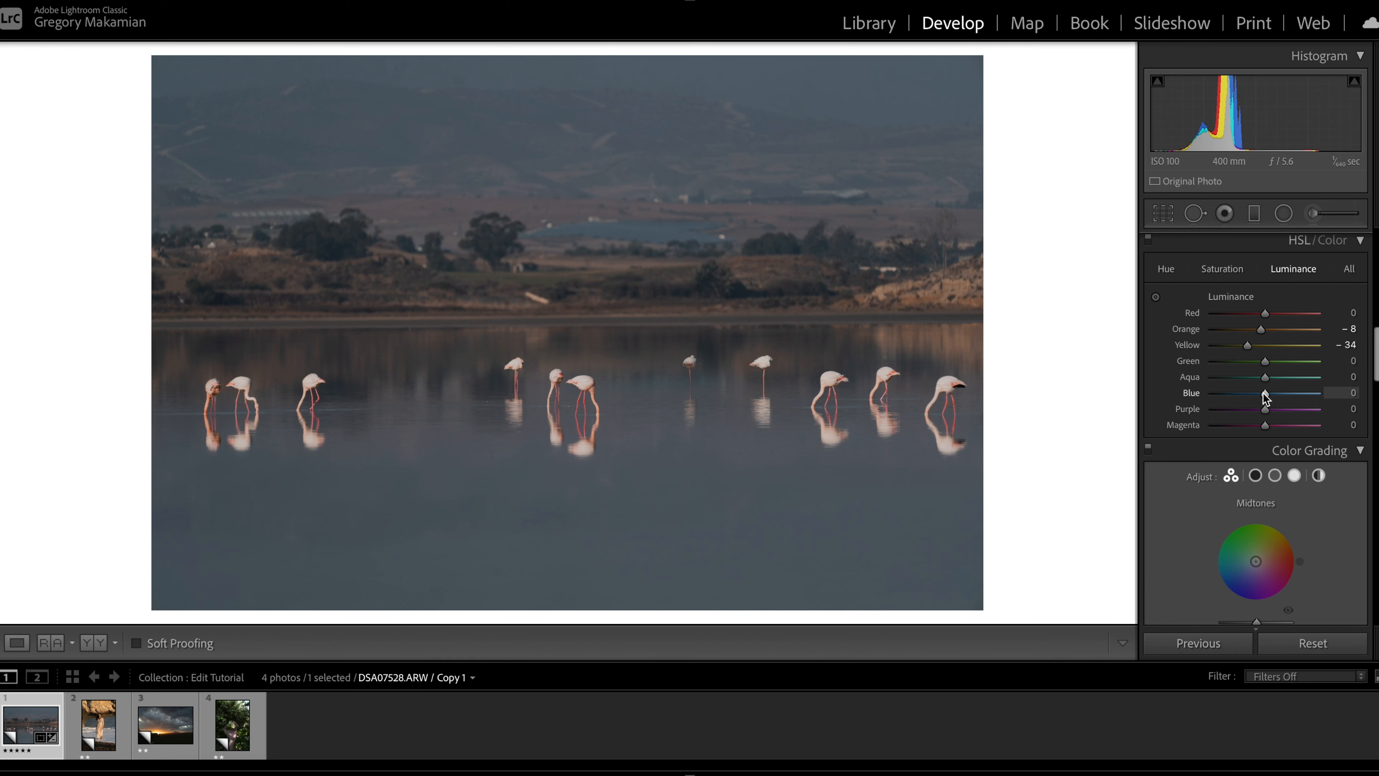
- Lower the HSL luminance of Aqua to −12 and Blue to −19
{"action": "left_click_drag", "start_coordinate": [1264, 393], "coordinate": [1174, 400]}
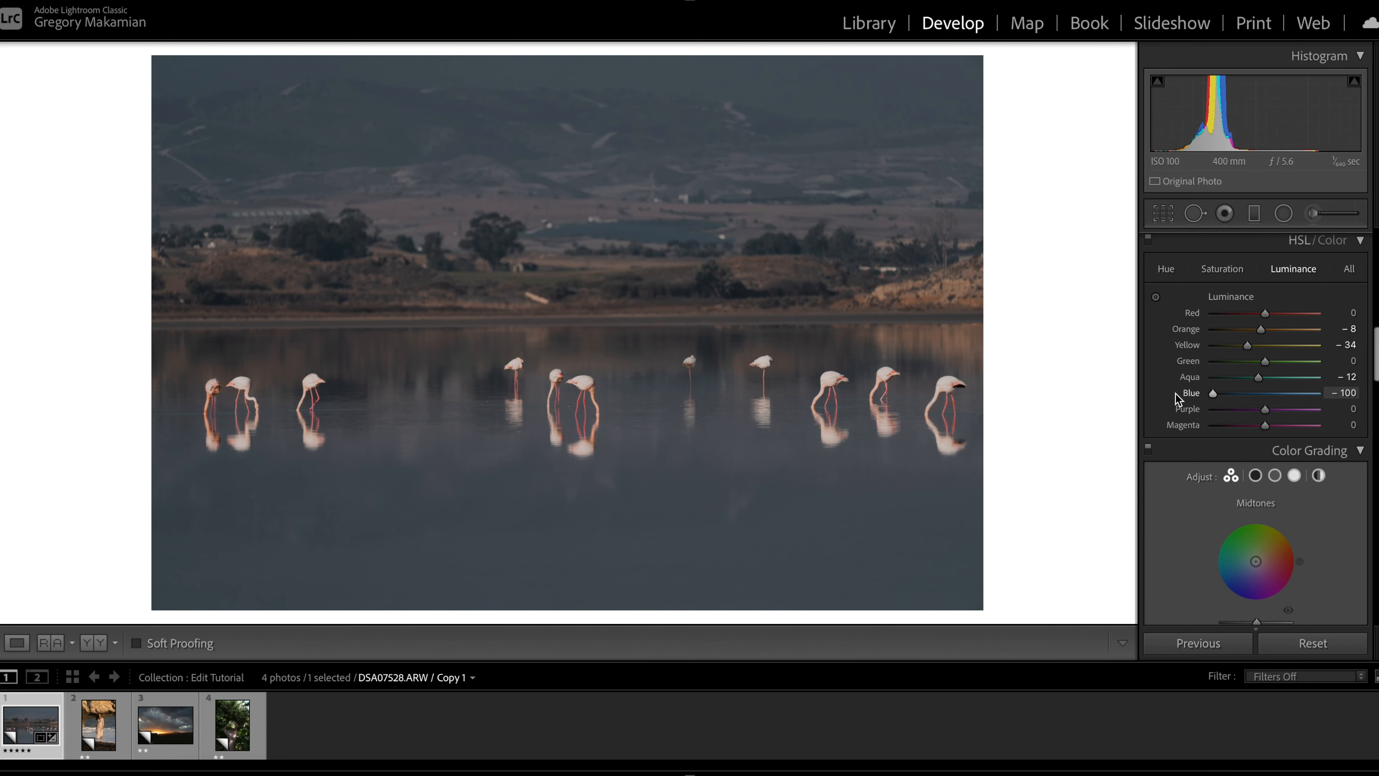
{"action": "left_click_drag", "start_coordinate": [1179, 392], "coordinate": [1330, 392]}
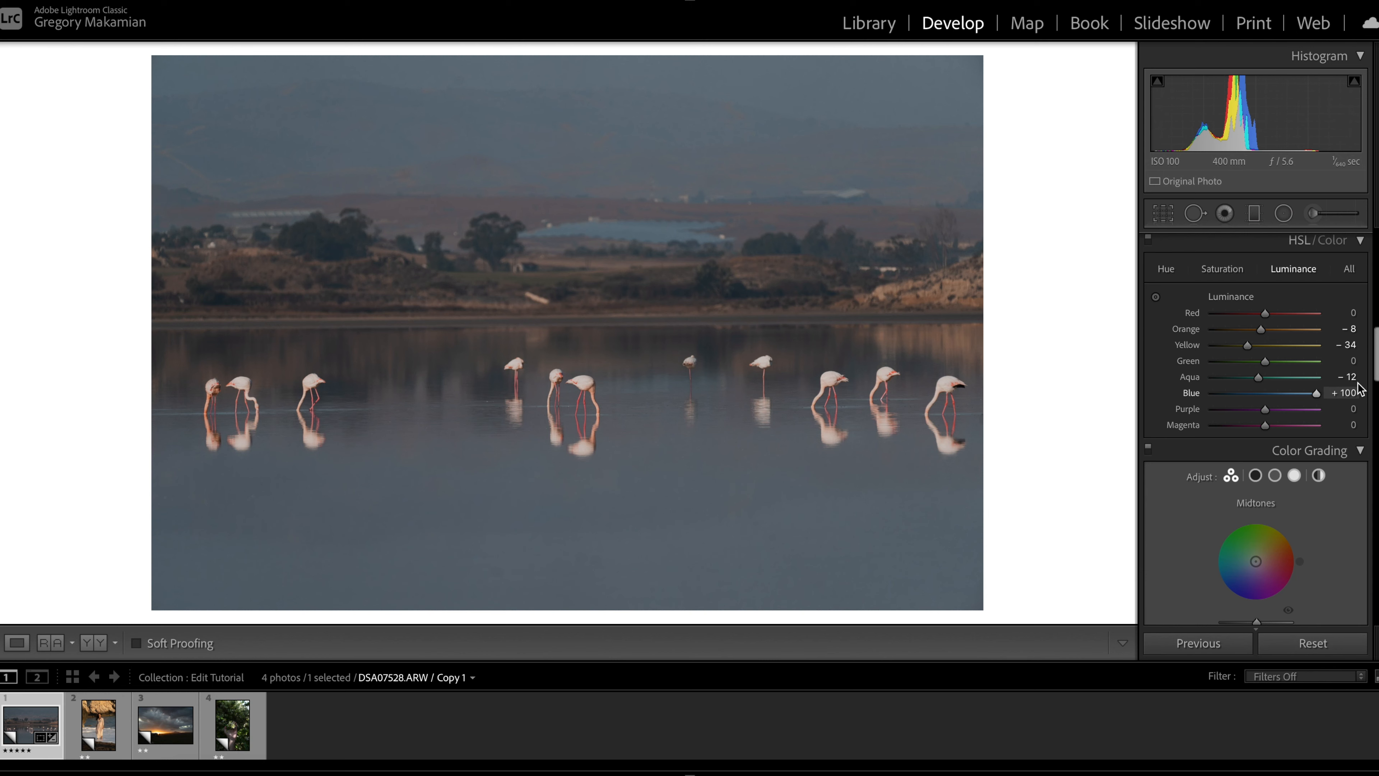
{"action": "left_click_drag", "start_coordinate": [1314, 393], "coordinate": [1254, 390]}
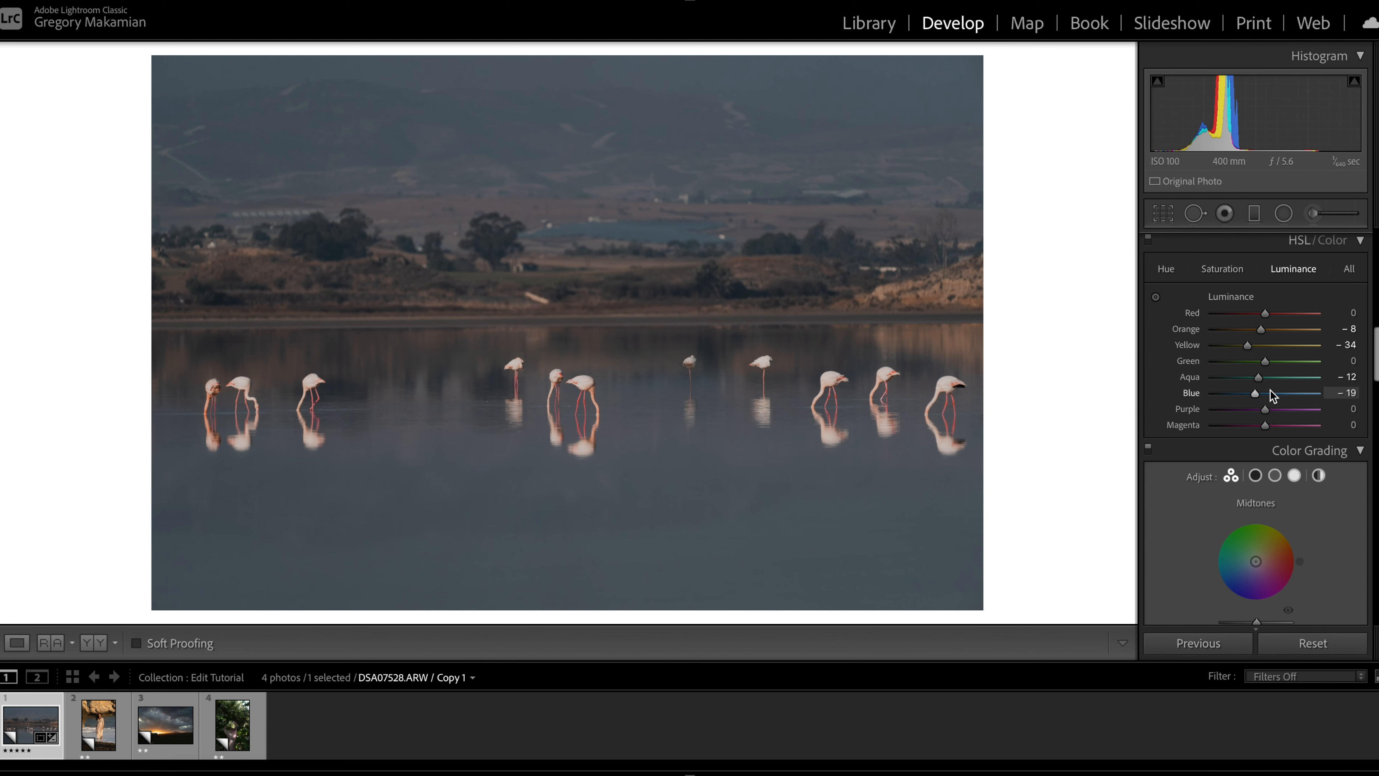
{"action": "scroll", "coordinate": [1269, 389], "scroll_direction": "up", "scroll_amount": 10}
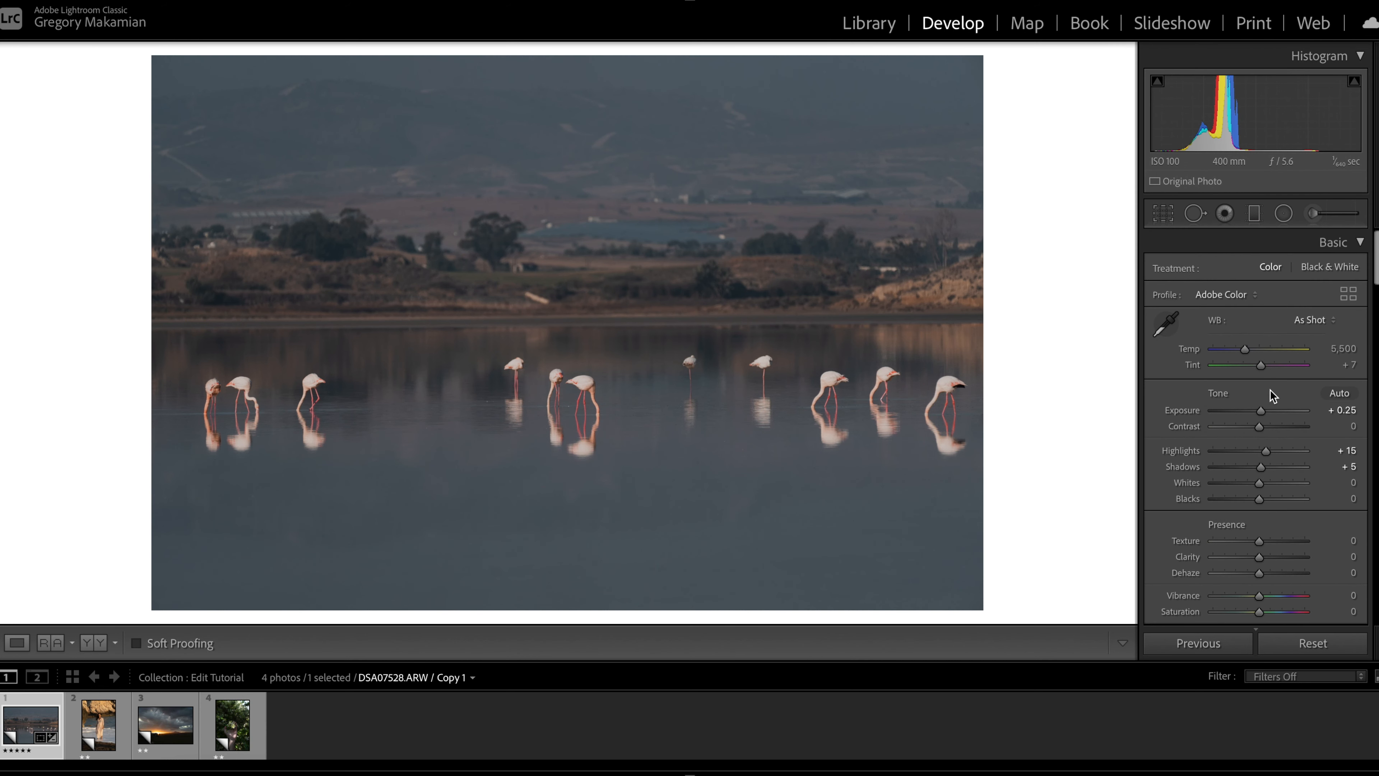
{"action": "scroll", "coordinate": [1254, 431], "scroll_direction": "down", "scroll_amount": 2}
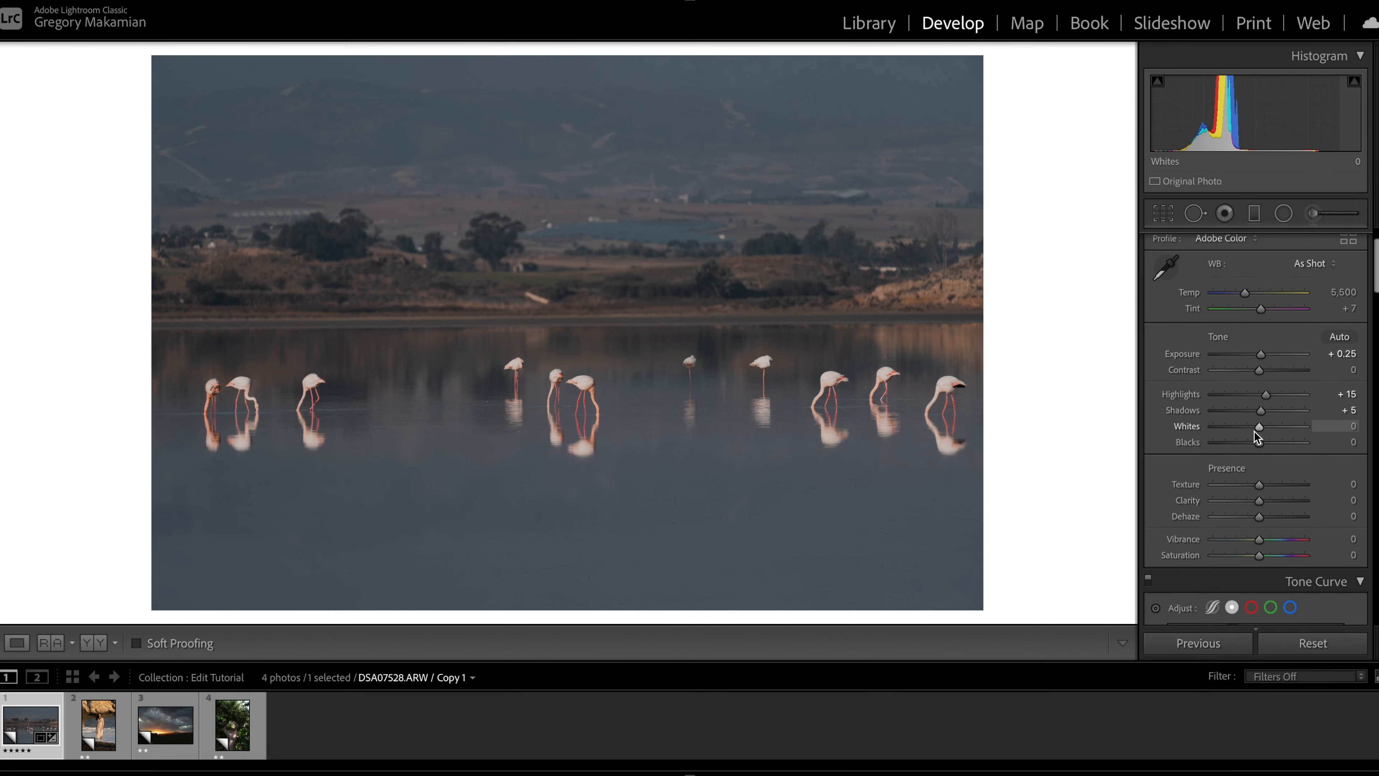
{"action": "scroll", "coordinate": [1254, 431], "scroll_direction": "up", "scroll_amount": 1}
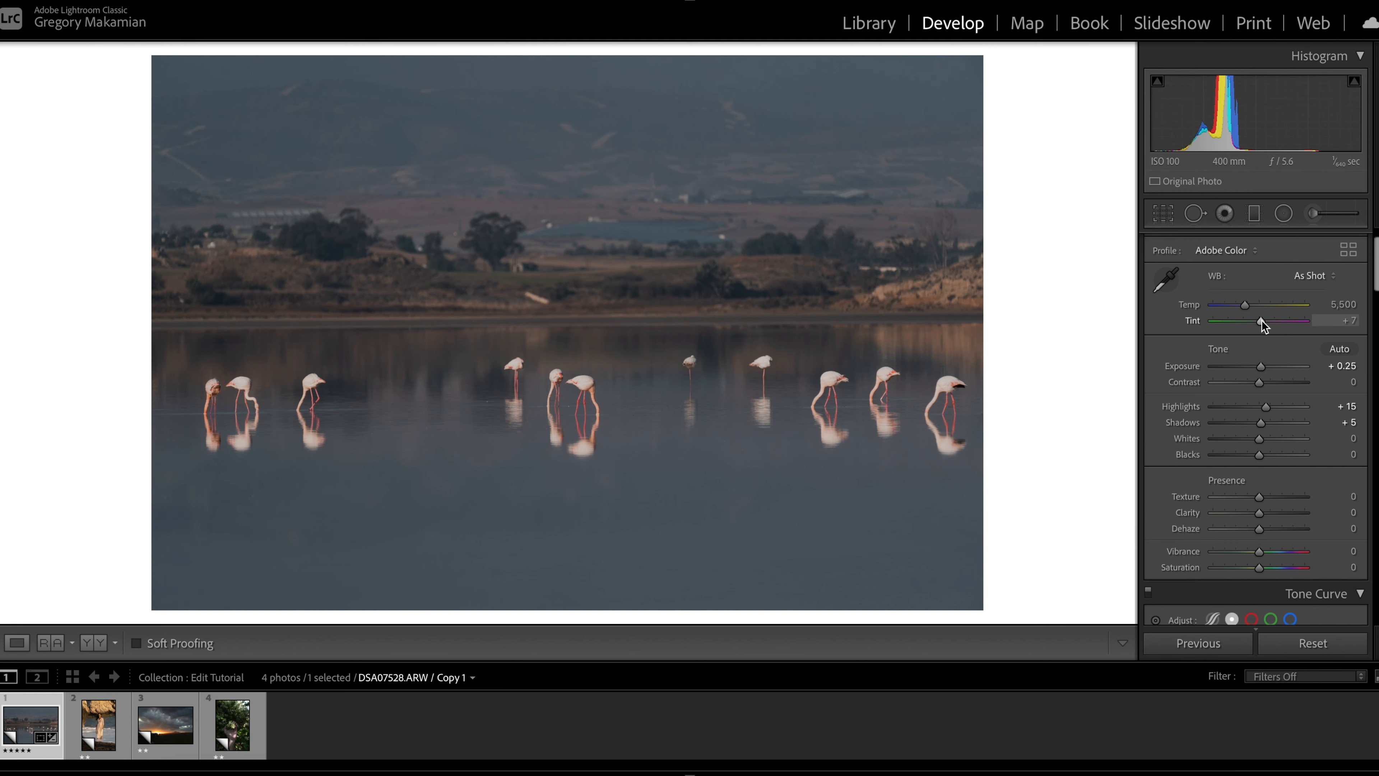
{"action": "left_click_drag", "start_coordinate": [1261, 320], "coordinate": [1261, 319]}
{"action": "left_click_drag", "start_coordinate": [1260, 319], "coordinate": [1261, 321]}
{"action": "left_click_drag", "start_coordinate": [1261, 319], "coordinate": [1259, 319]}
{"action": "left_click", "coordinate": [1260, 319]}
- Set the white balance temperature to 5,323 and the Contrast to +16
{"action": "left_click_drag", "start_coordinate": [1246, 305], "coordinate": [1246, 306]}
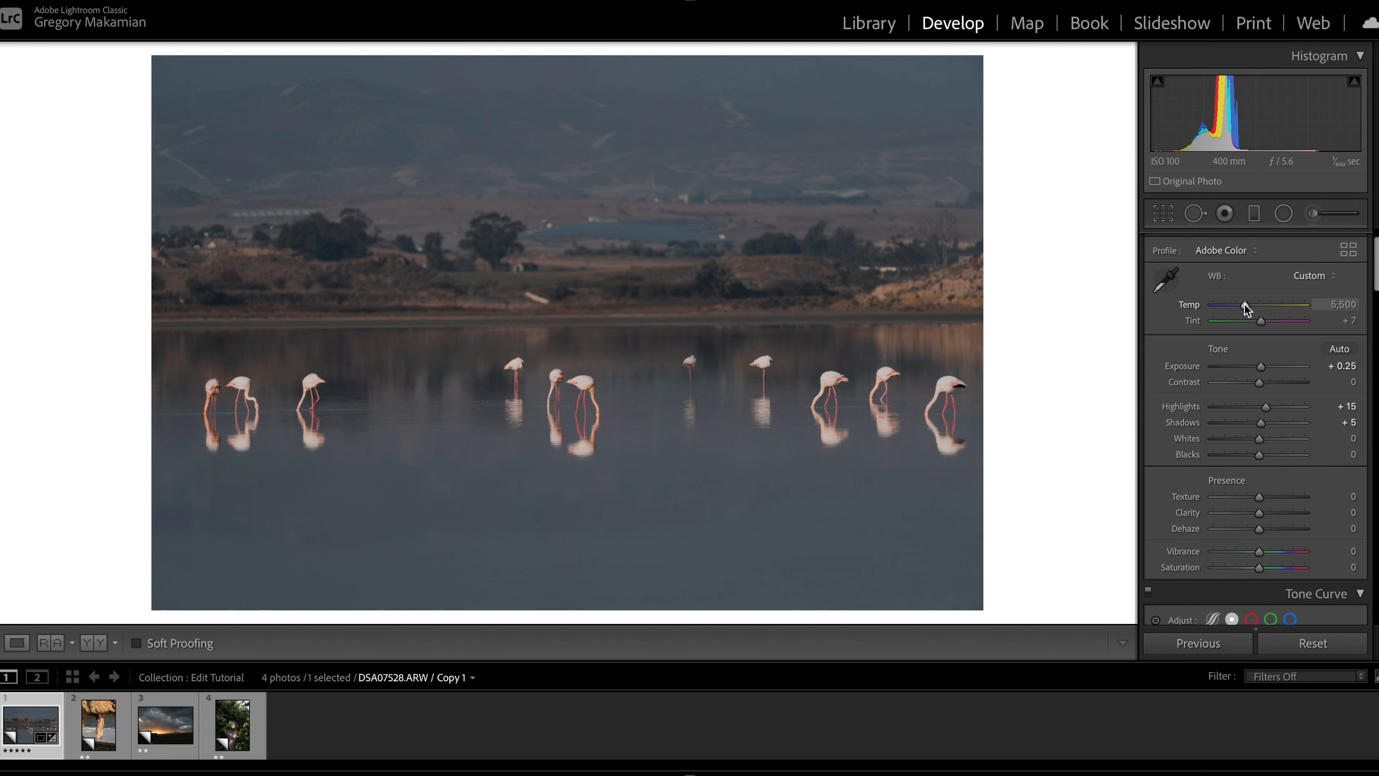
{"action": "left_click_drag", "start_coordinate": [1244, 305], "coordinate": [1244, 306]}
{"action": "scroll", "coordinate": [1275, 407], "scroll_direction": "down", "scroll_amount": 3}
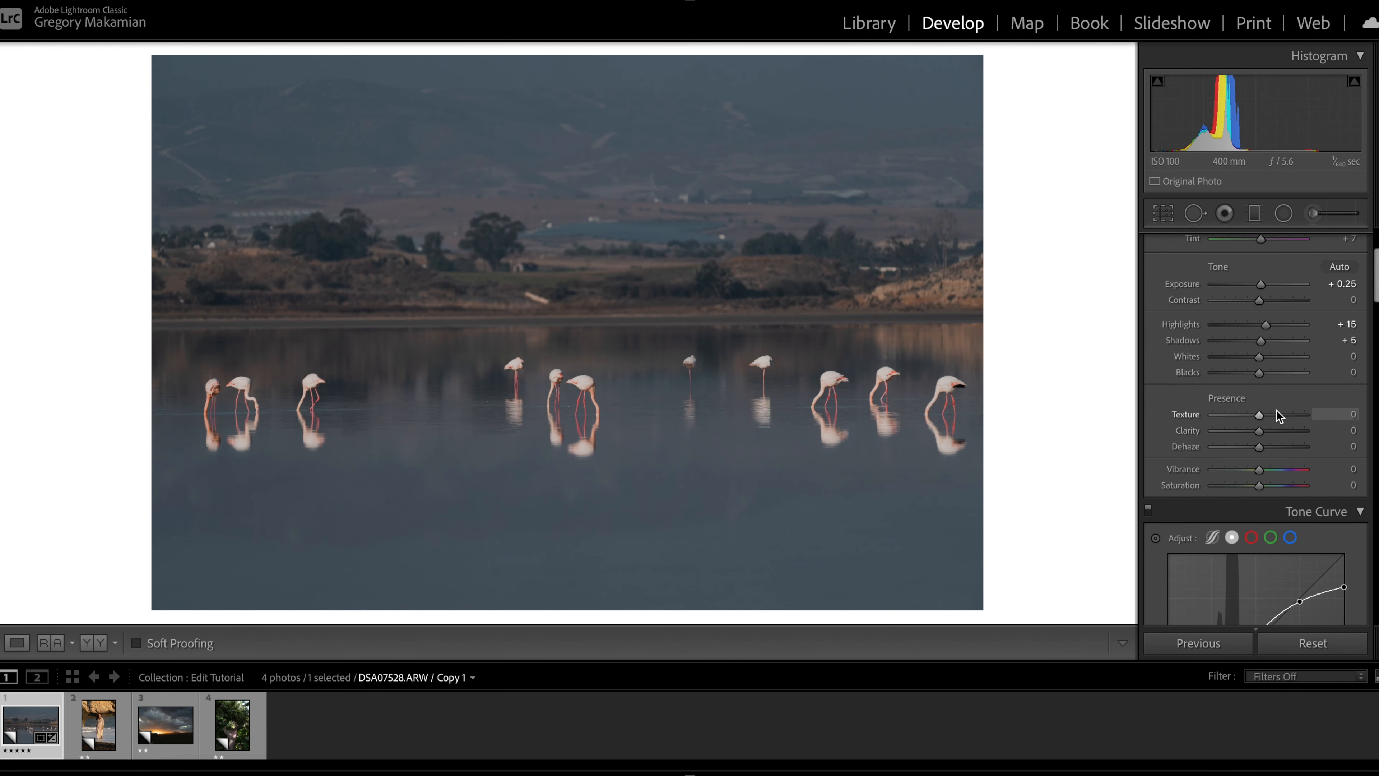
{"action": "scroll", "coordinate": [1273, 407], "scroll_direction": "up", "scroll_amount": 1}
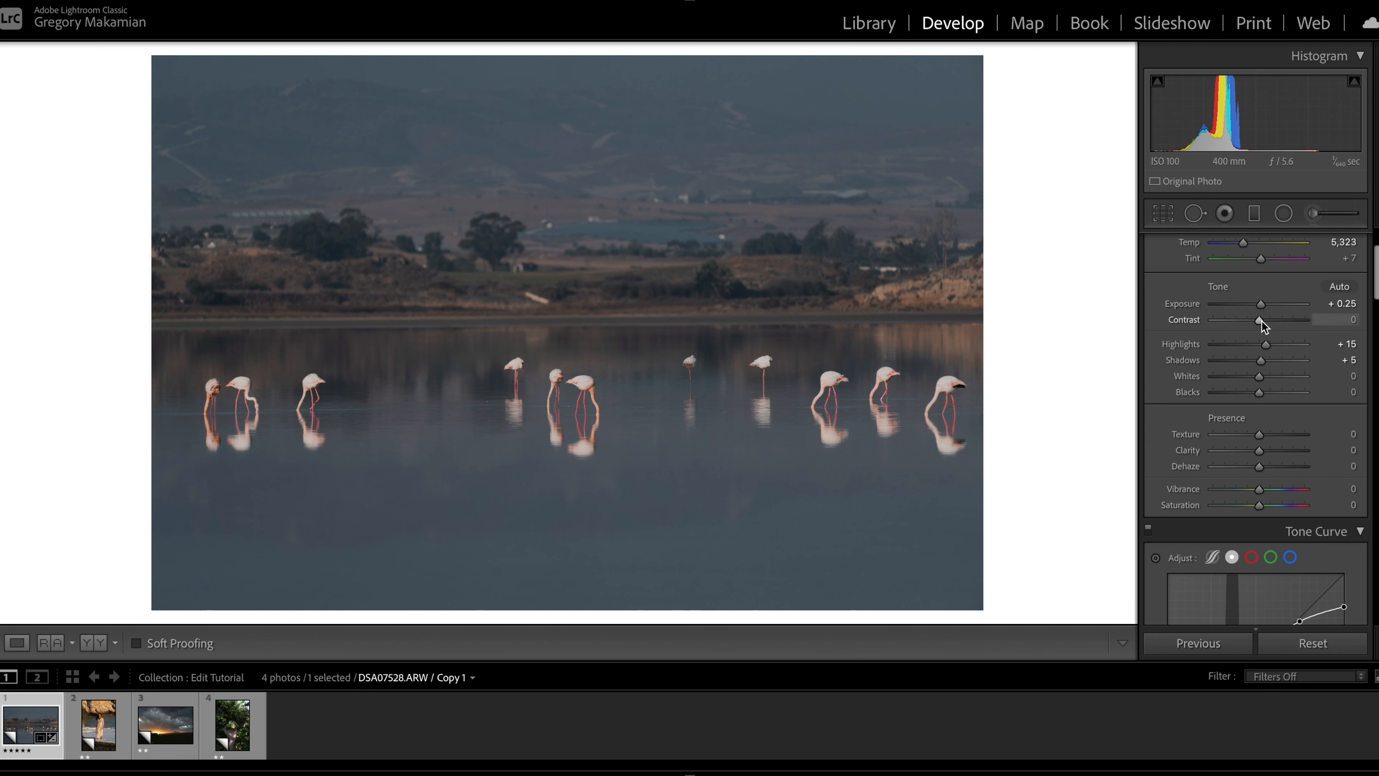
{"action": "left_click_drag", "start_coordinate": [1261, 320], "coordinate": [1268, 321]}
{"action": "scroll", "coordinate": [1269, 320], "scroll_direction": "down", "scroll_amount": 1}
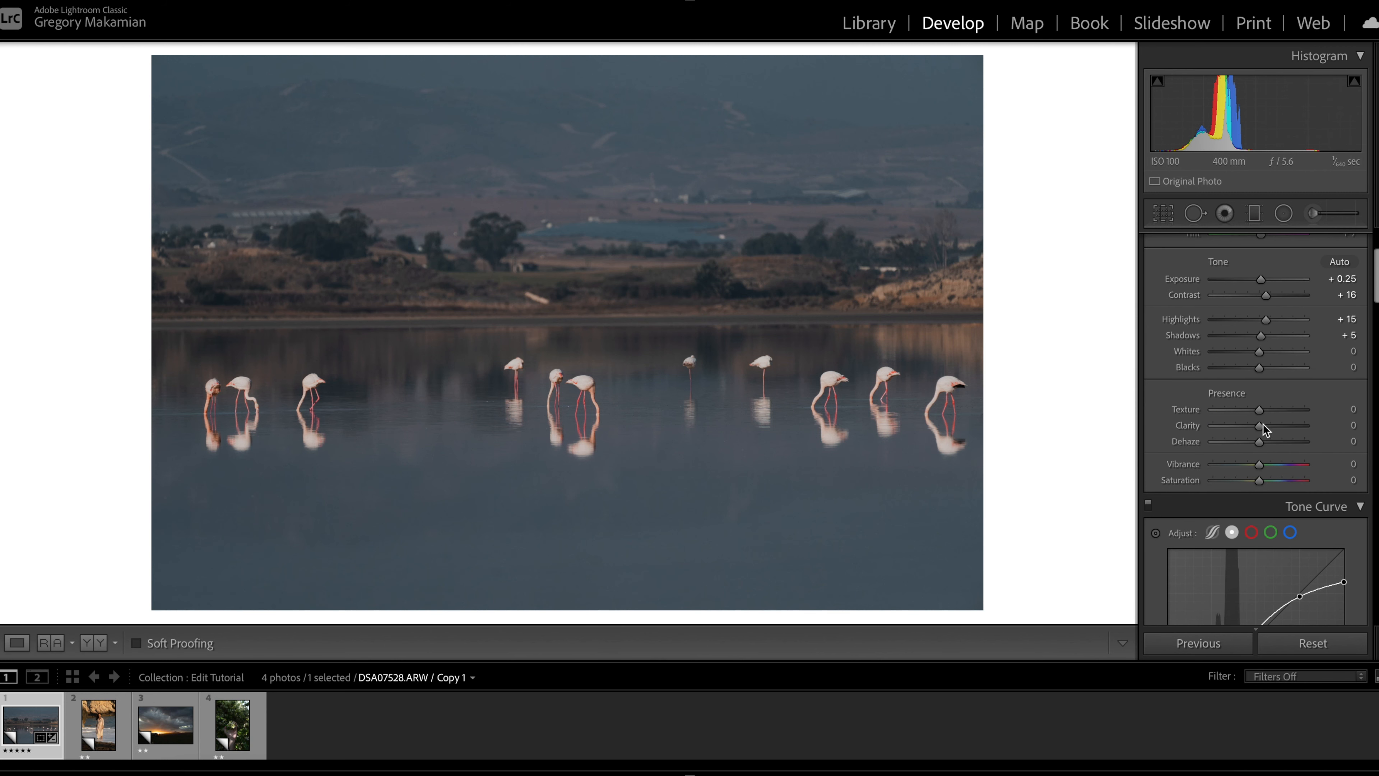
{"action": "scroll", "coordinate": [1263, 443], "scroll_direction": "down", "scroll_amount": 1}
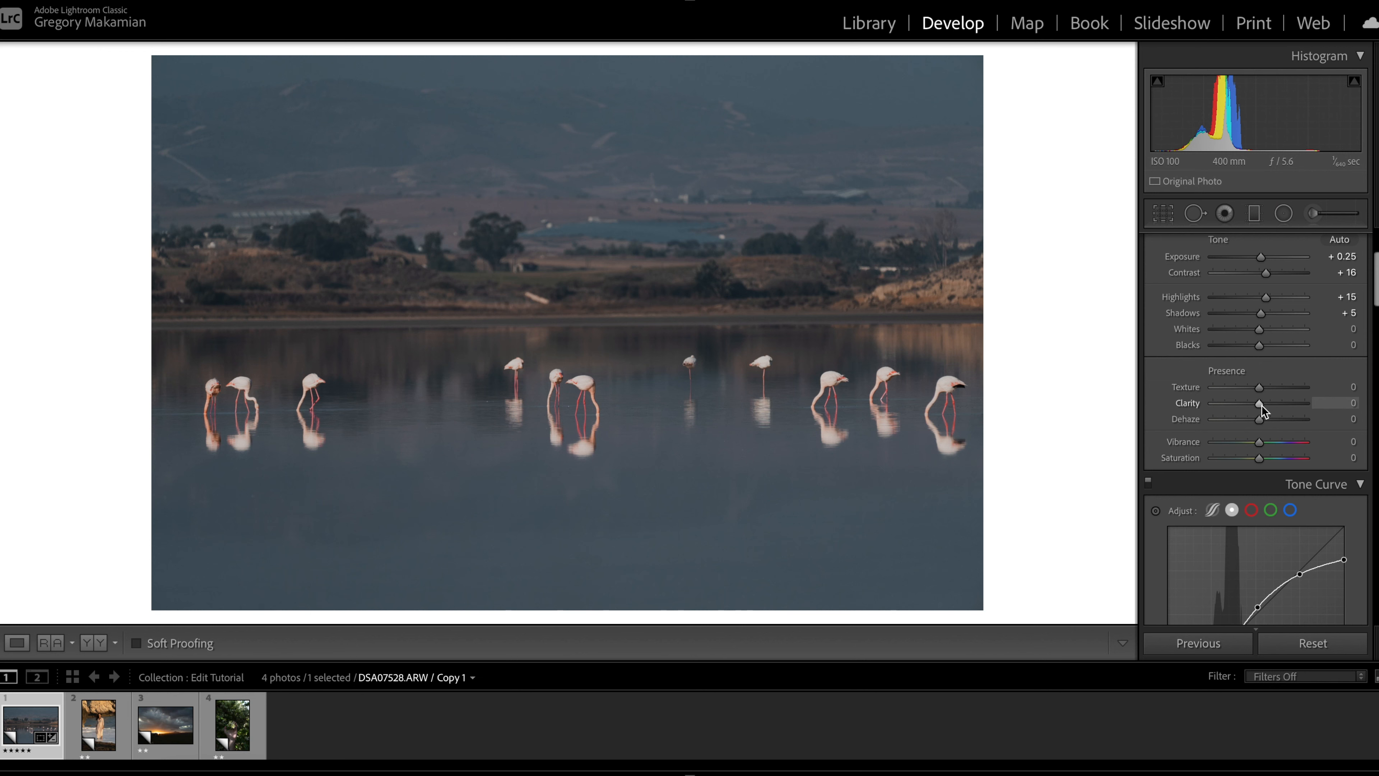
{"action": "left_click_drag", "start_coordinate": [1262, 405], "coordinate": [1264, 407]}
{"action": "left_click_drag", "start_coordinate": [1259, 405], "coordinate": [1264, 405]}
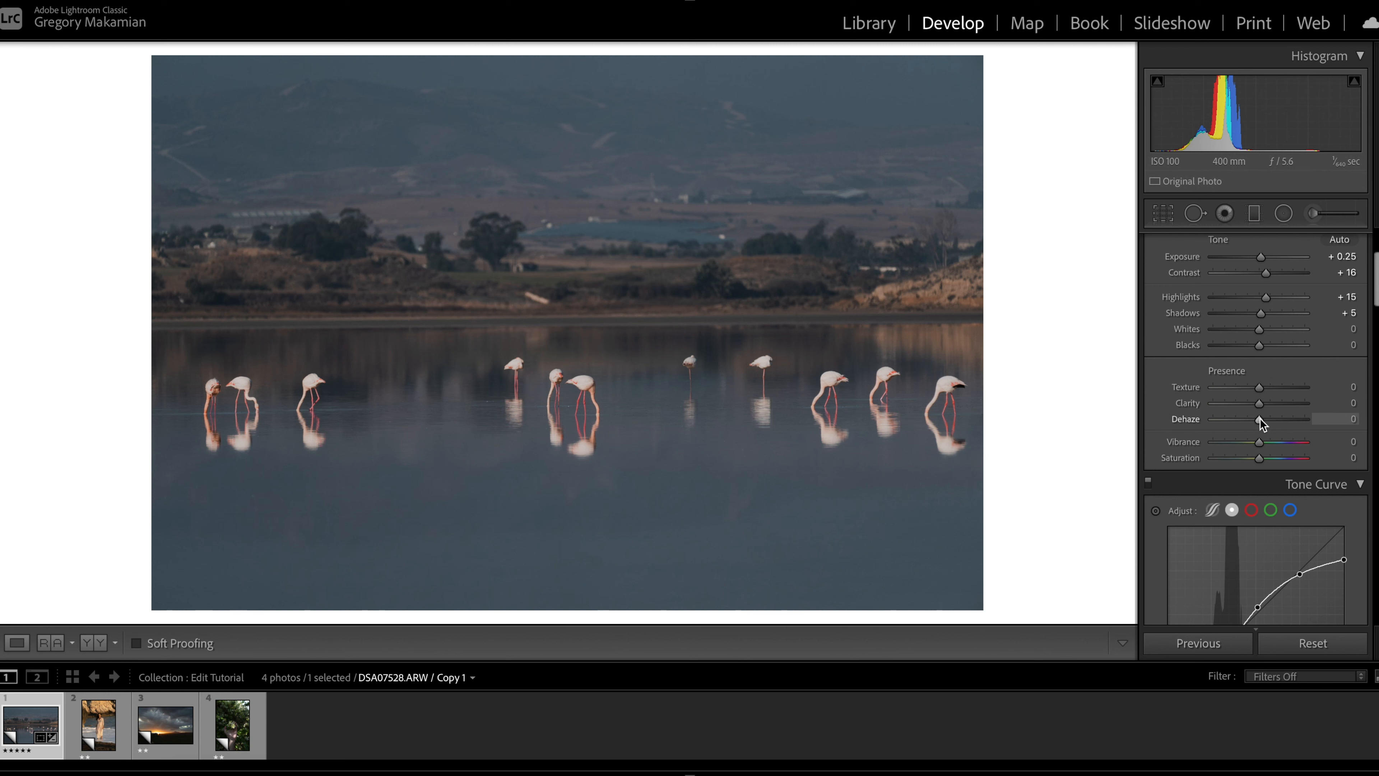
- Set Dehaze to +10 and Vibrance to +5
{"action": "mouse_move", "coordinate": [1259, 418]}
{"action": "left_mouse_down"}
{"action": "mouse_move", "coordinate": [1247, 418]}
{"action": "mouse_move", "coordinate": [1261, 420]}
{"action": "left_mouse_up"}
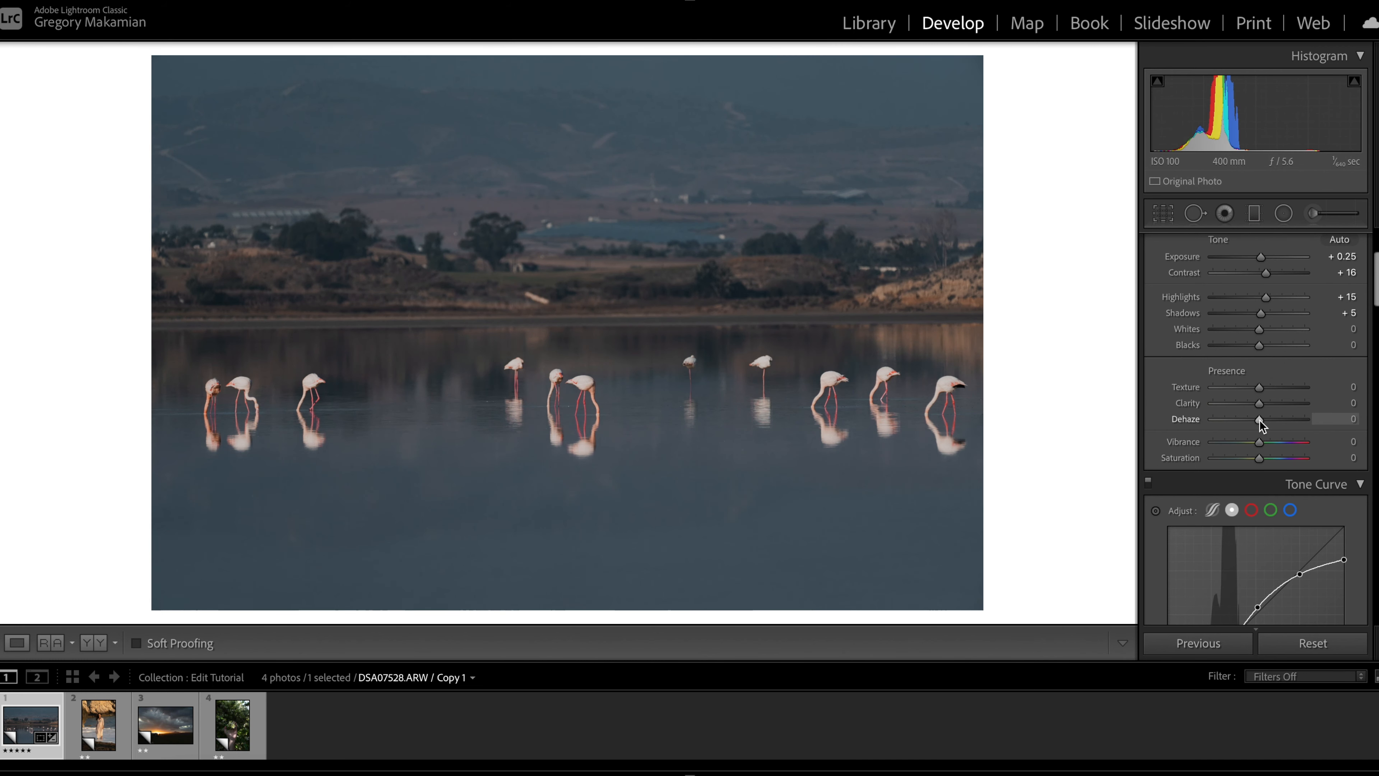
{"action": "double_click", "coordinate": [1259, 421]}
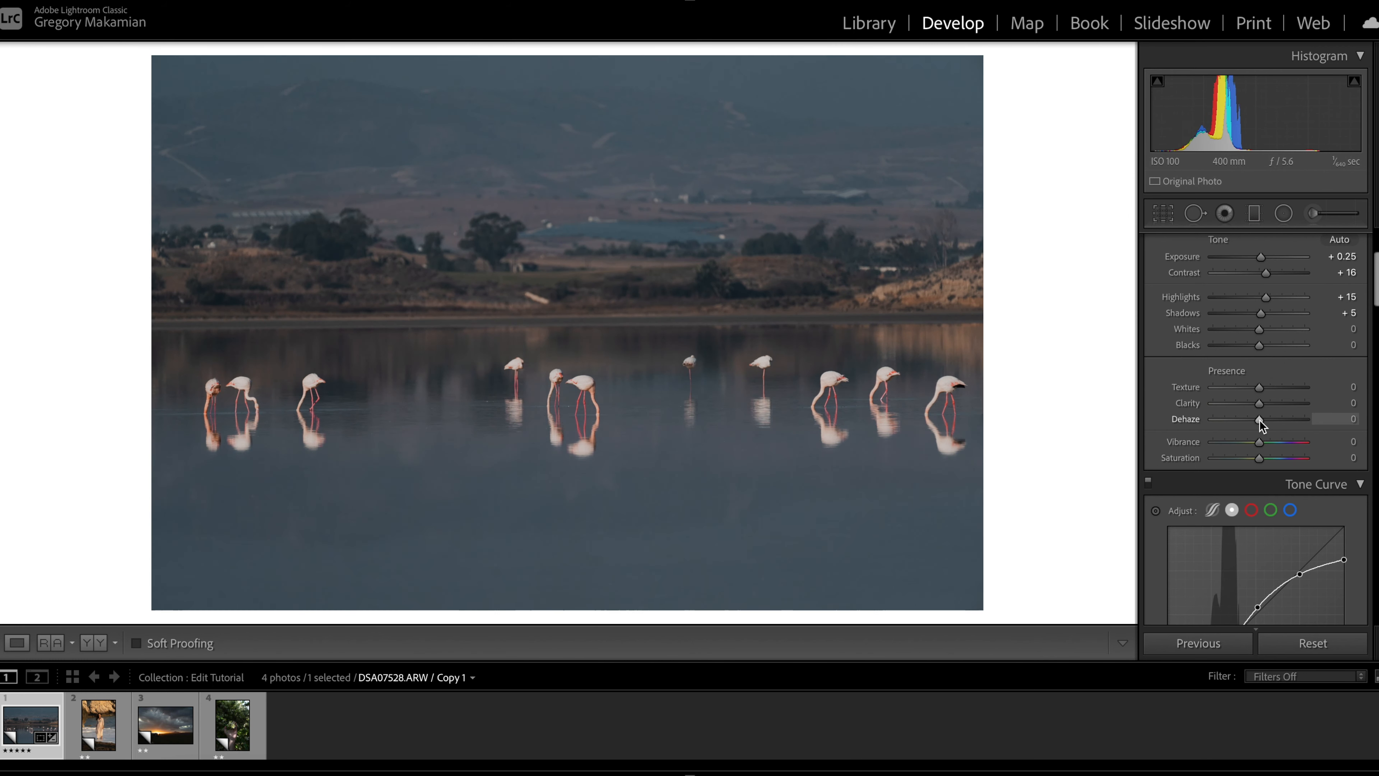
{"action": "key", "text": "ctrl+z"}
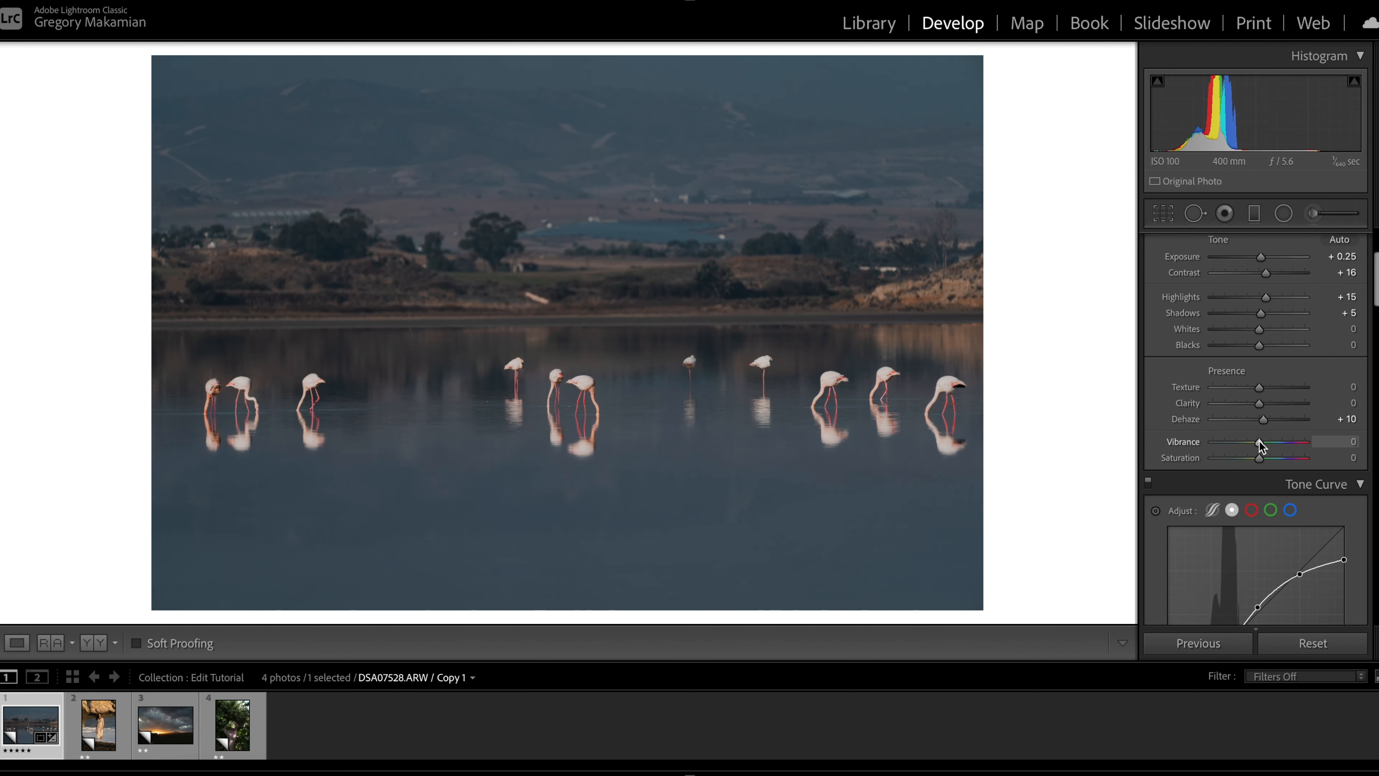
{"action": "left_click_drag", "start_coordinate": [1259, 441], "coordinate": [1259, 458]}
- Compare the photo with and without the Dehaze adjustment, keeping the adjustment applied
{"action": "scroll", "coordinate": [1258, 447], "scroll_direction": "down", "scroll_amount": 6}
{"action": "scroll", "coordinate": [1257, 443], "scroll_direction": "down", "scroll_amount": 4}
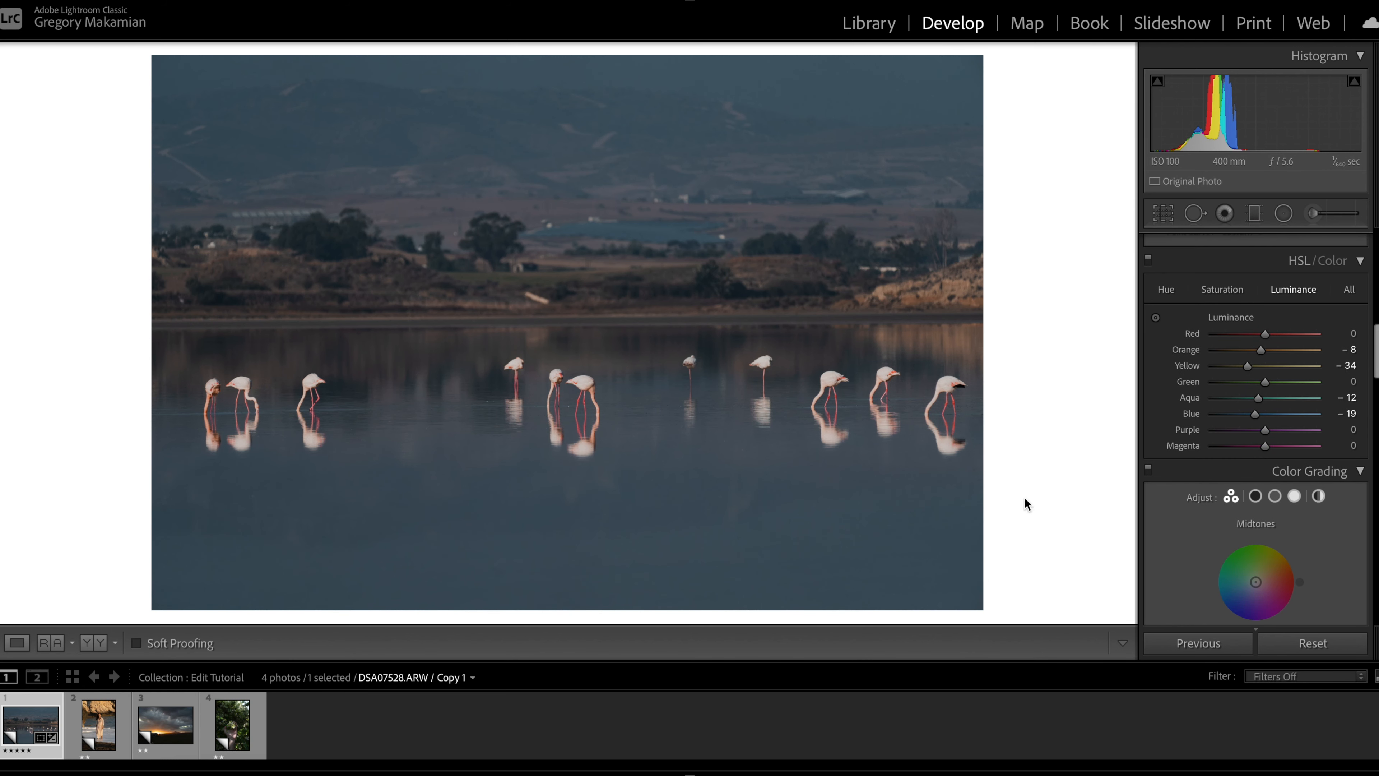
{"action": "scroll", "coordinate": [1171, 399], "scroll_direction": "up", "scroll_amount": 4}
{"action": "scroll", "coordinate": [1172, 399], "scroll_direction": "up", "scroll_amount": 3}
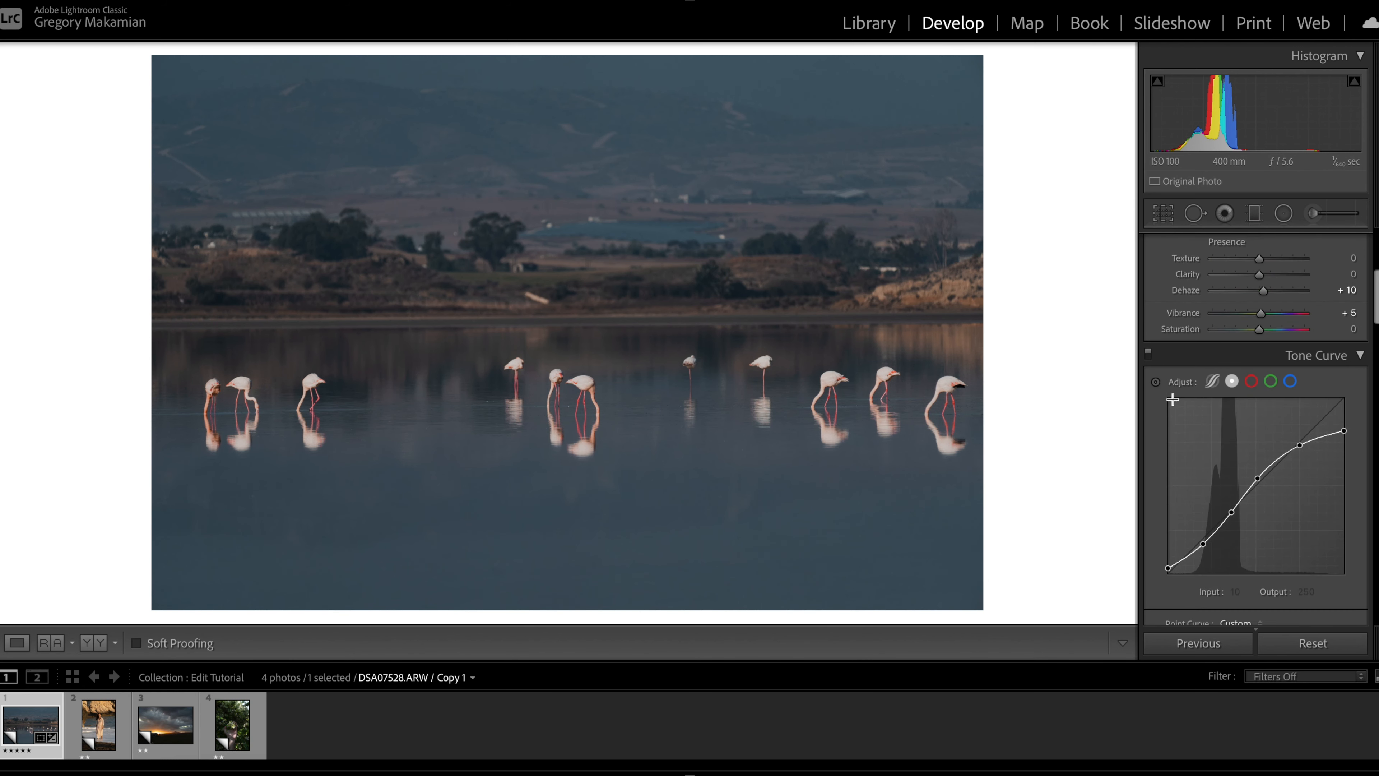
{"action": "double_click", "coordinate": [1263, 289]}
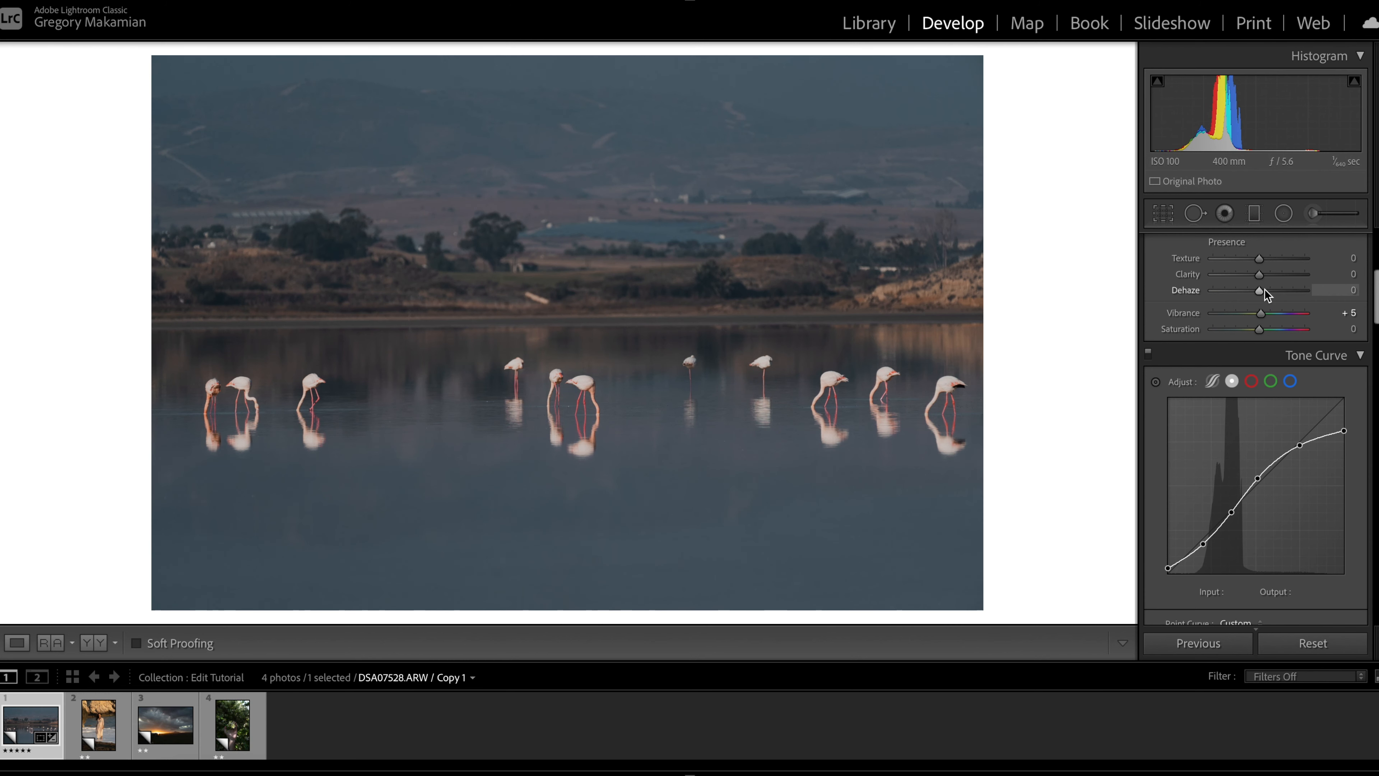
{"action": "key", "text": "ctrl+z"}
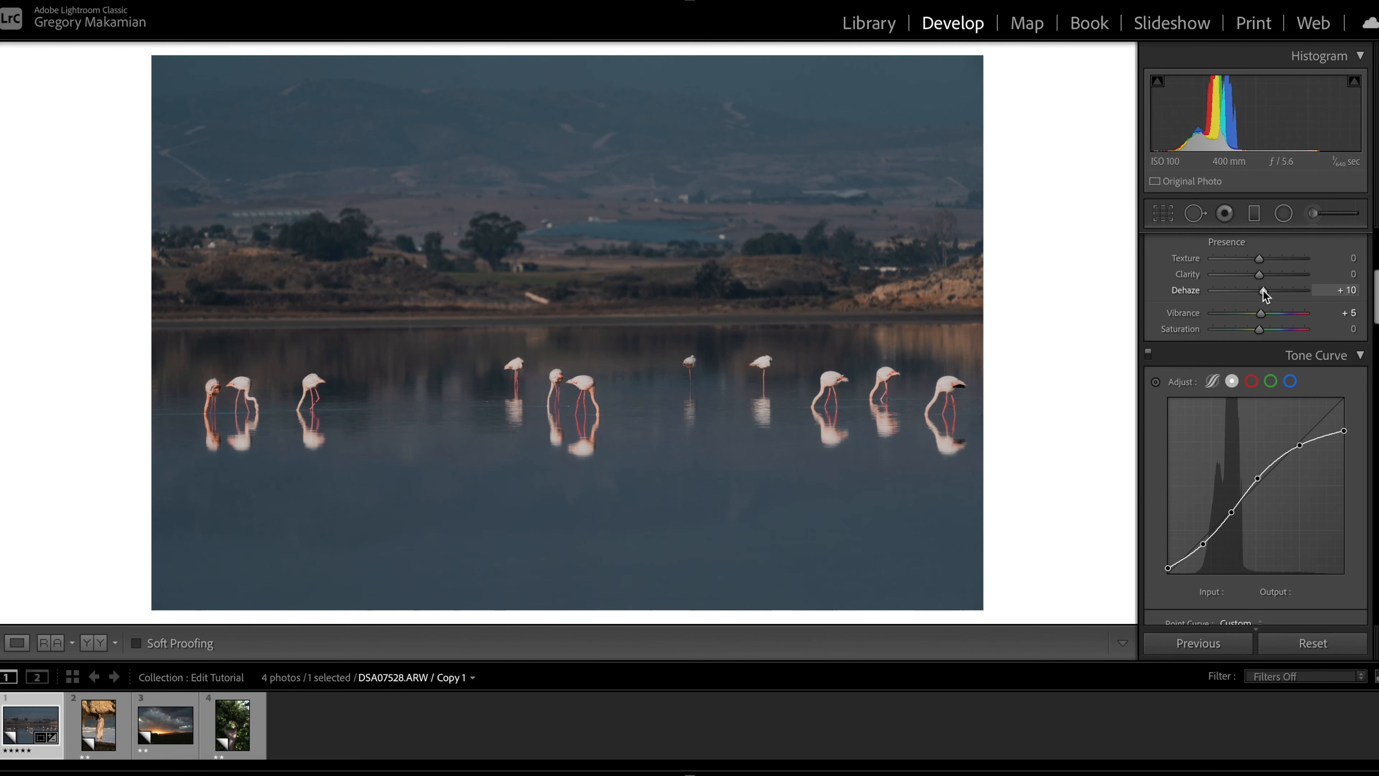
- Set the HSL hue of Blue to −15 and Aqua to +37
{"action": "scroll", "coordinate": [1252, 351], "scroll_direction": "down", "scroll_amount": 6}
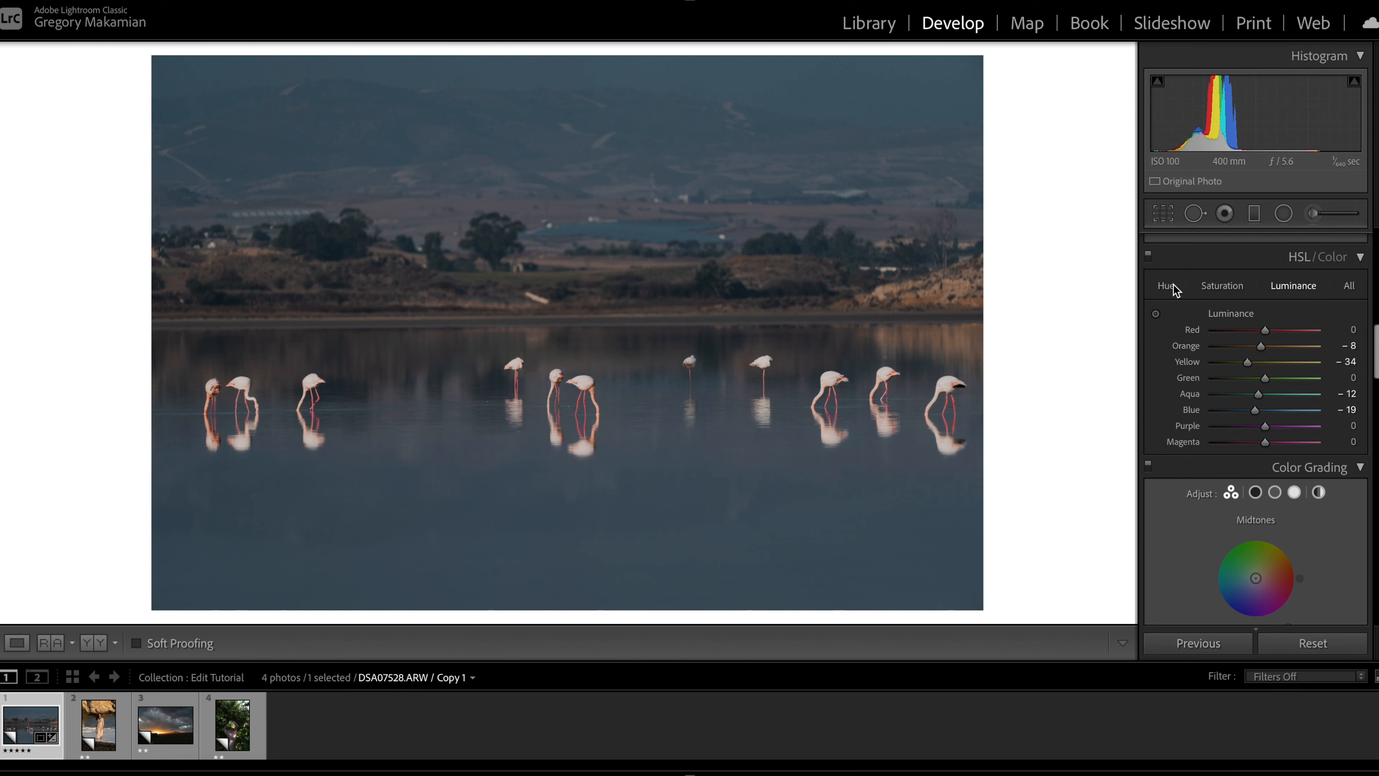
{"action": "left_click", "coordinate": [1166, 286]}
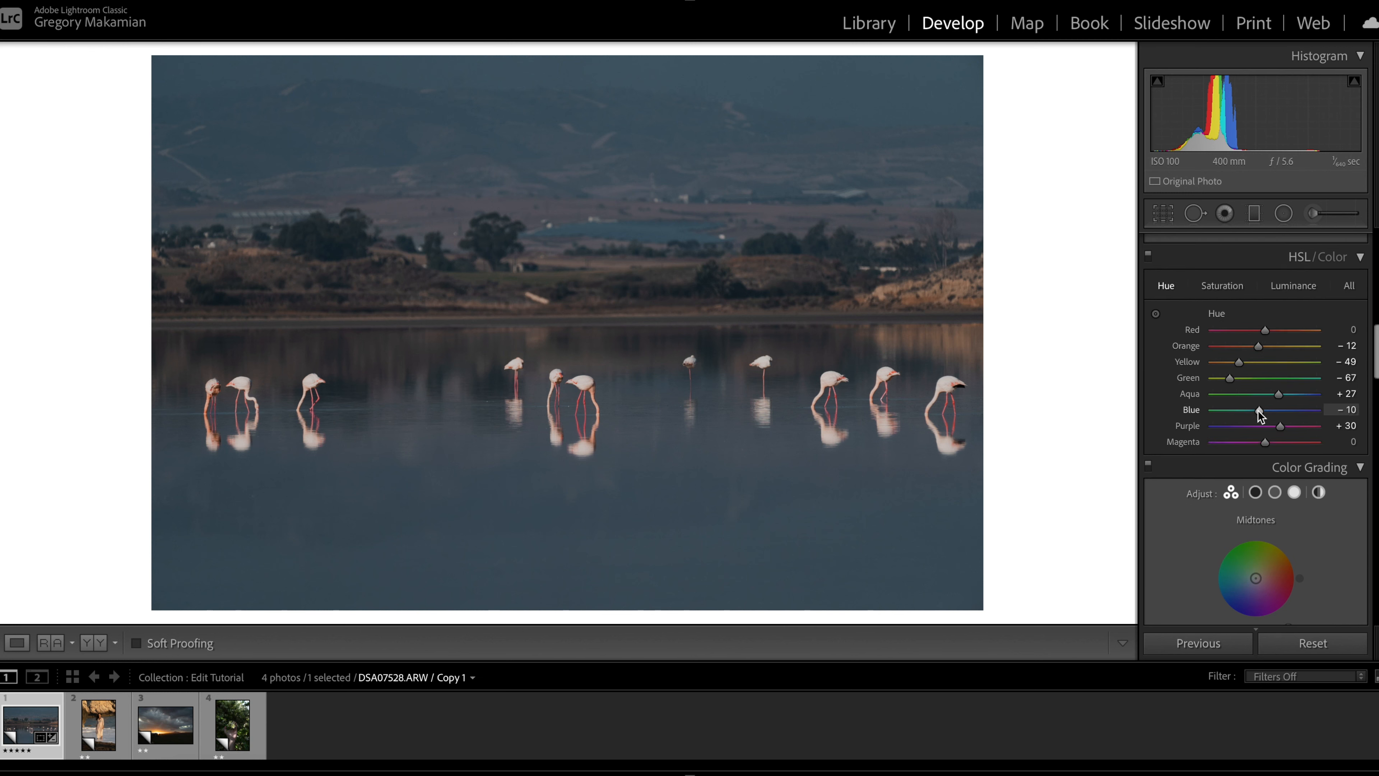
{"action": "key", "text": "Down"}
{"action": "key", "text": "Up"}
{"action": "key", "text": "Down"}
{"action": "key", "text": "Down"}
{"action": "key", "text": "Up"}
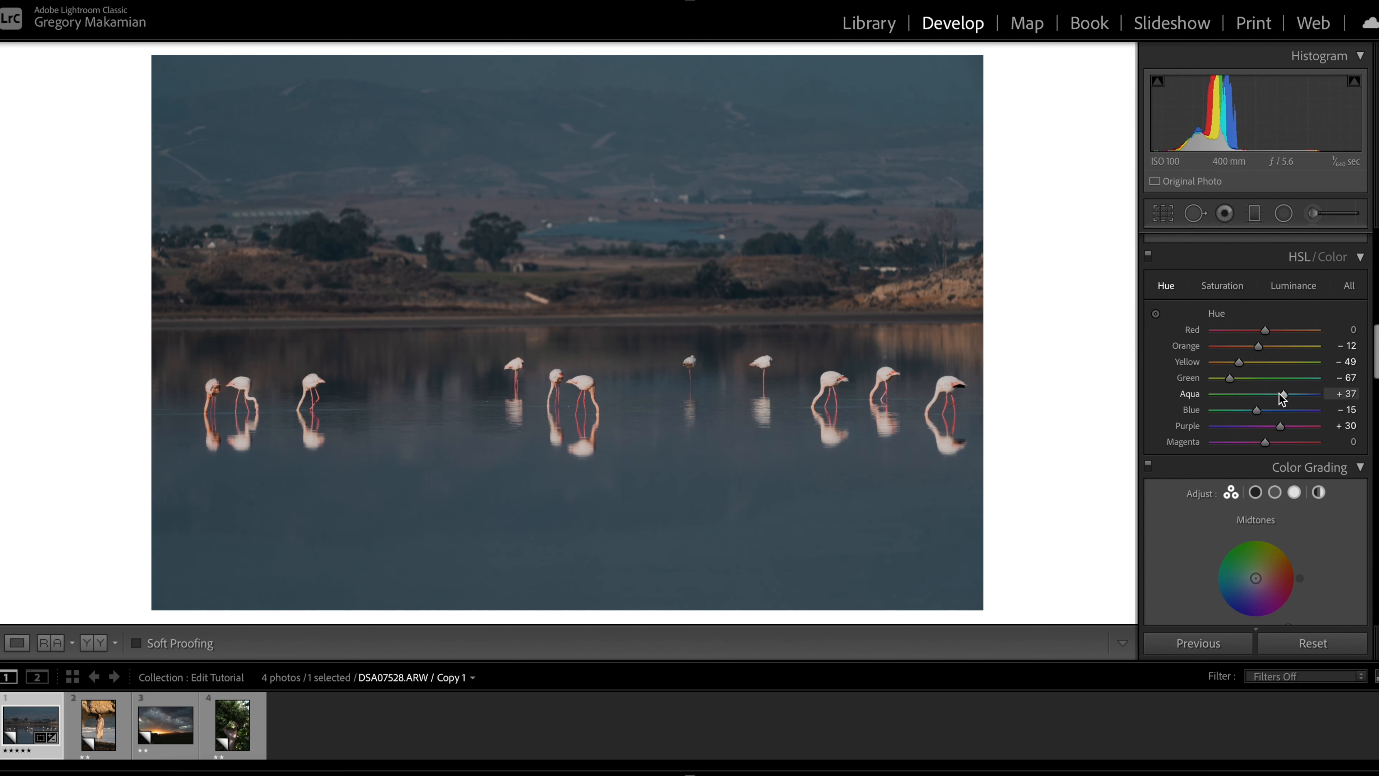
- Raise the sharpening Amount to 70
{"action": "scroll", "coordinate": [1247, 457], "scroll_direction": "down", "scroll_amount": 5}
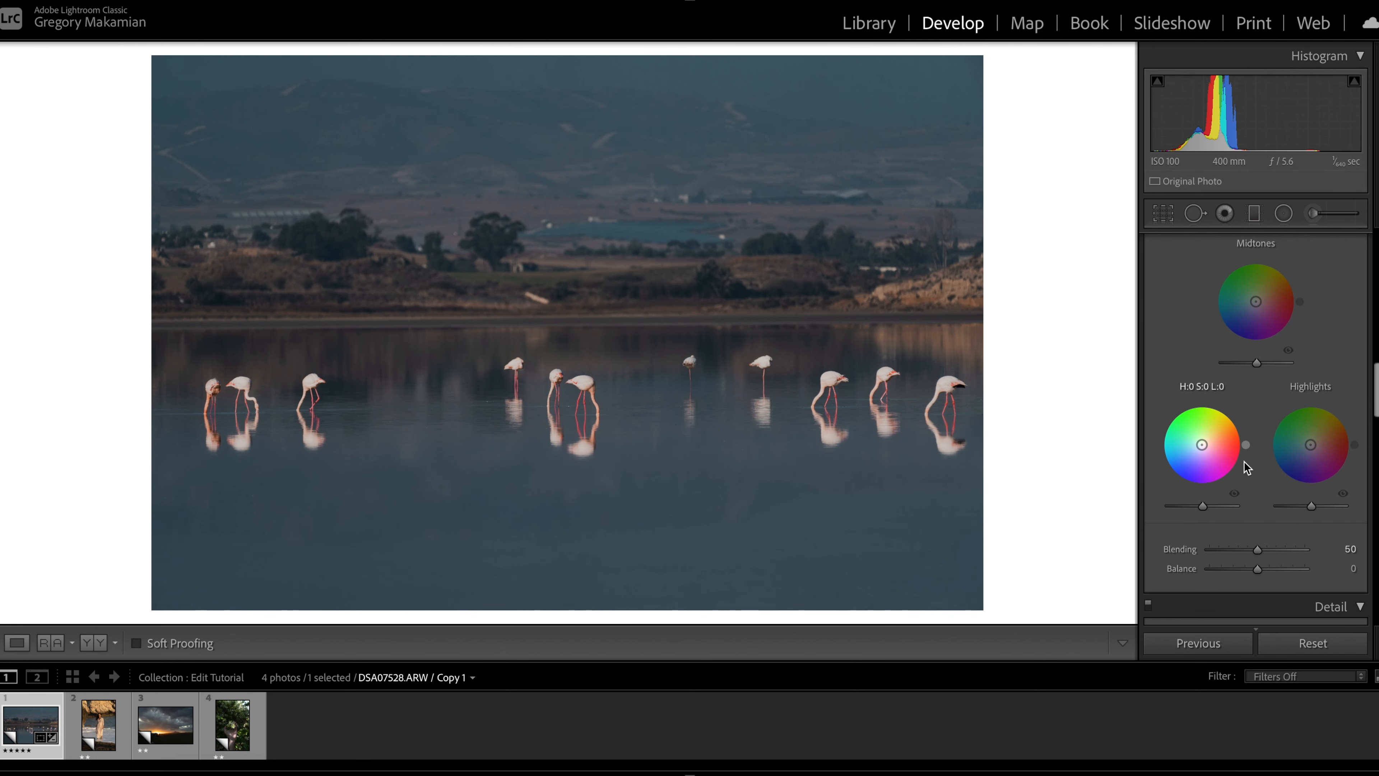
{"action": "scroll", "coordinate": [1246, 466], "scroll_direction": "down", "scroll_amount": 5}
{"action": "scroll", "coordinate": [1244, 461], "scroll_direction": "up", "scroll_amount": 5}
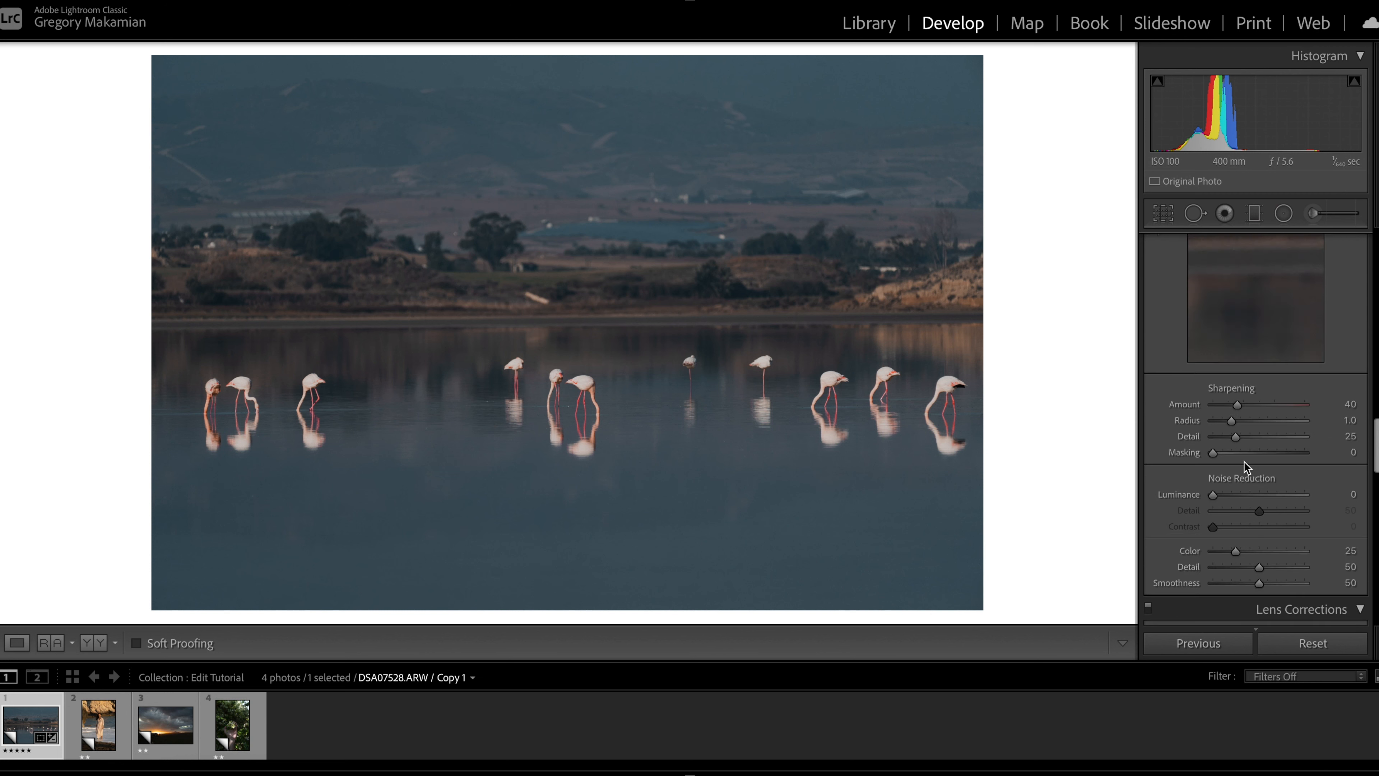
{"action": "scroll", "coordinate": [1244, 461], "scroll_direction": "up", "scroll_amount": 6}
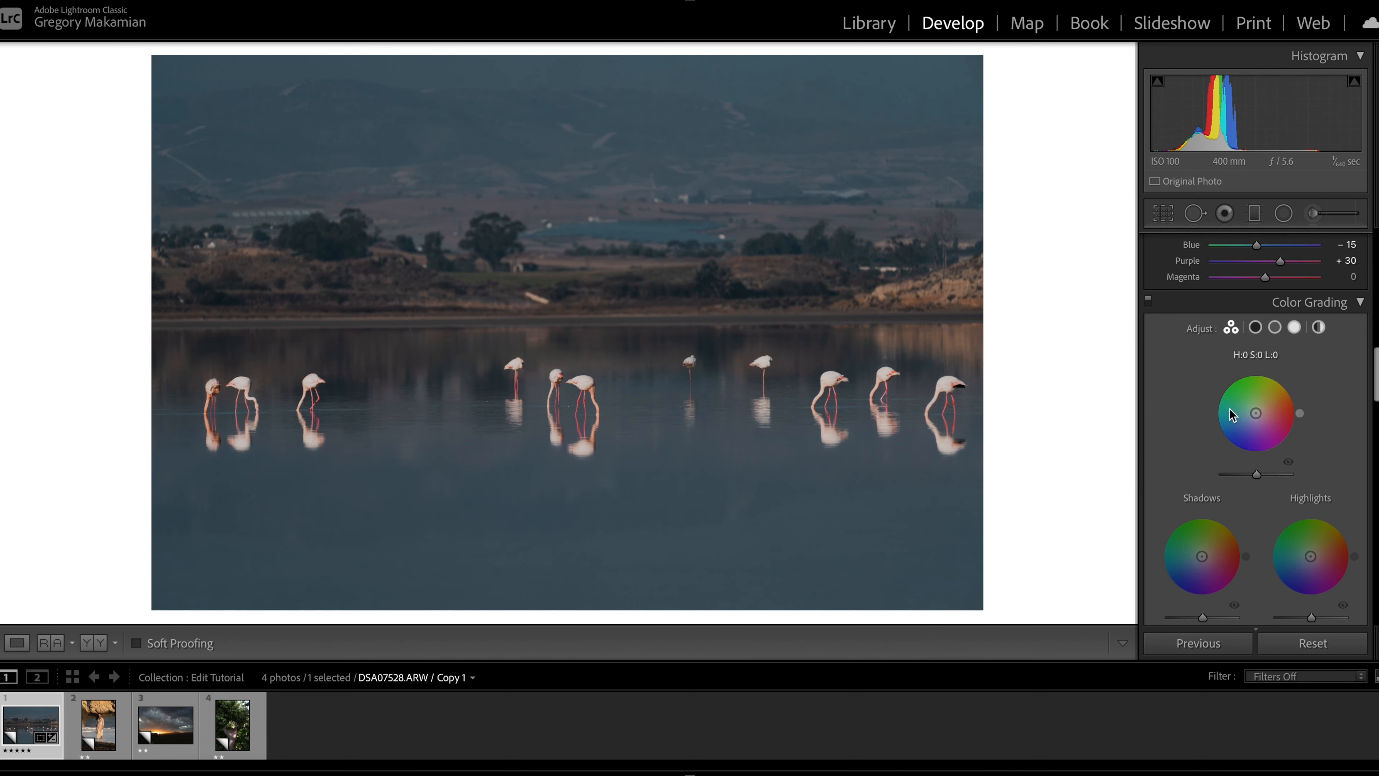
{"action": "scroll", "coordinate": [1258, 494], "scroll_direction": "down", "scroll_amount": 2}
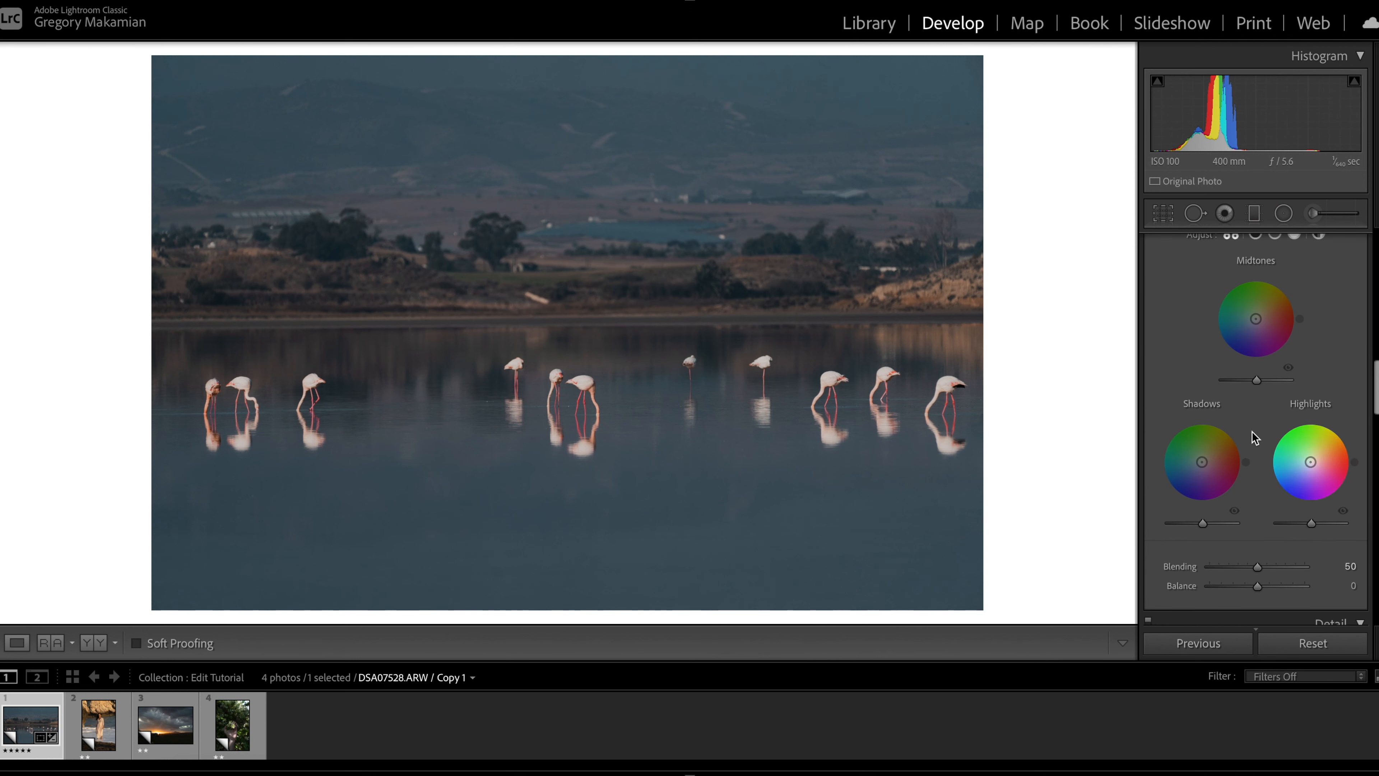
{"action": "scroll", "coordinate": [1252, 434], "scroll_direction": "down", "scroll_amount": 5}
{"action": "left_click_drag", "start_coordinate": [1237, 435], "coordinate": [1253, 437]}
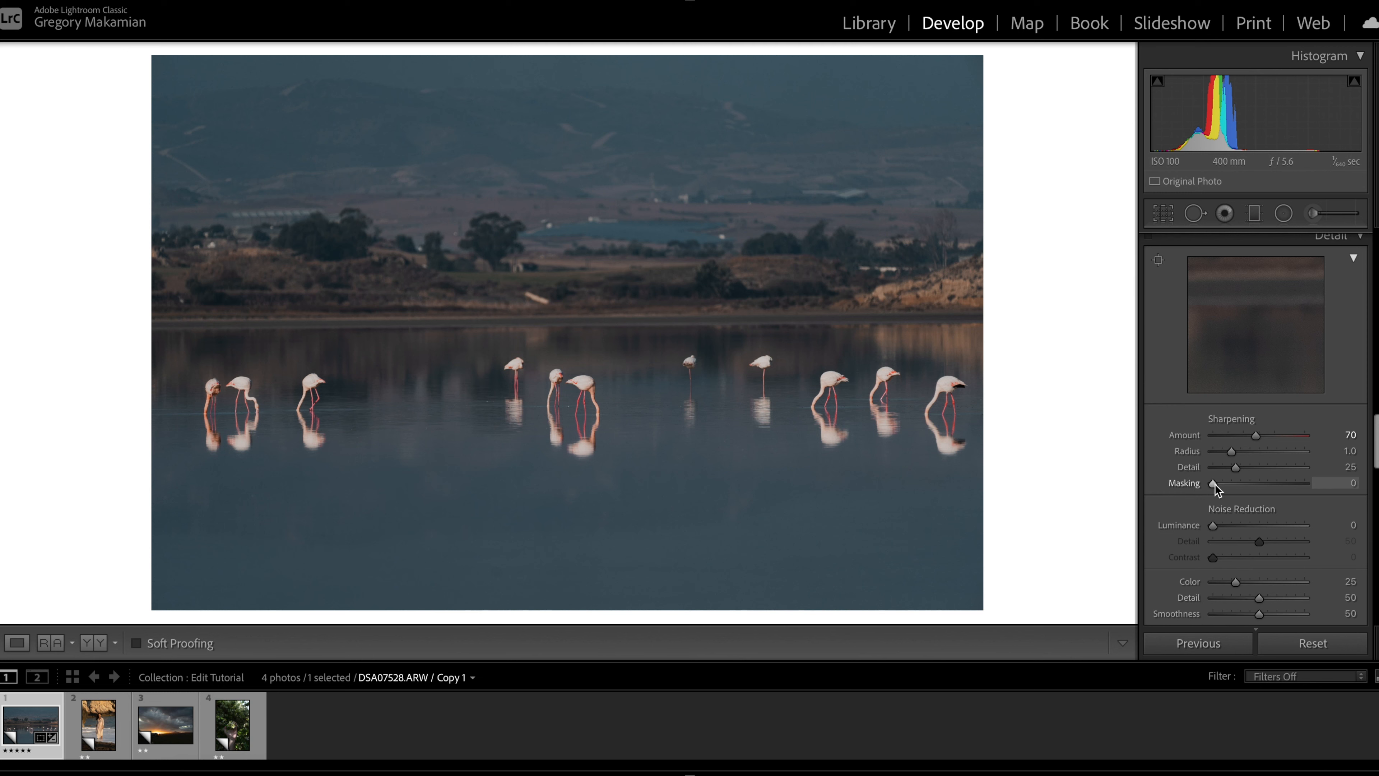
- Set the sharpening Masking to 43 and the Amount to 50
{"action": "key", "text": "alt"}
{"action": "mouse_move", "coordinate": [1215, 484]}
{"action": "left_mouse_down"}
{"action": "mouse_move", "coordinate": [1252, 483]}
{"action": "mouse_move", "coordinate": [1213, 482]}
{"action": "left_mouse_up"}
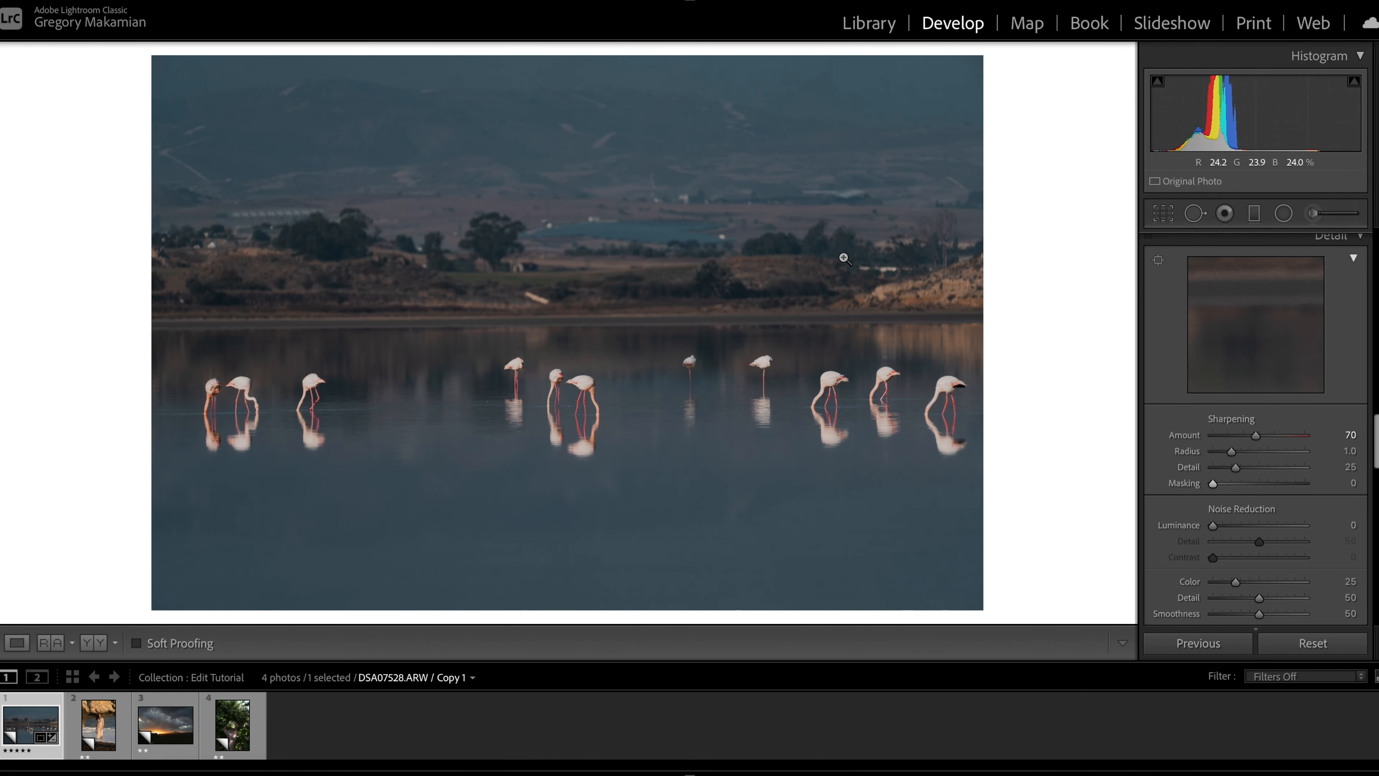
{"action": "left_click_drag", "start_coordinate": [1213, 482], "coordinate": [1254, 487]}
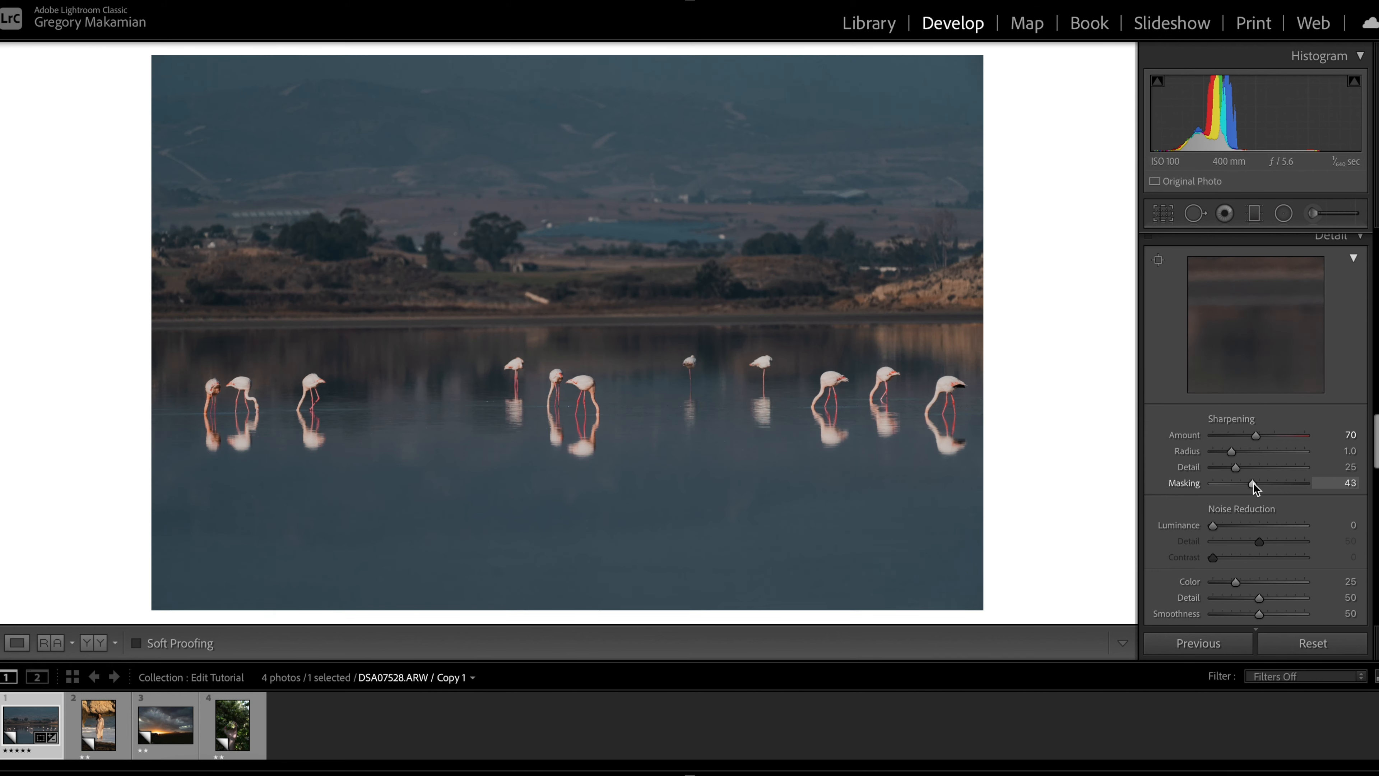
{"action": "scroll", "coordinate": [1254, 488], "scroll_direction": "down", "scroll_amount": 2}
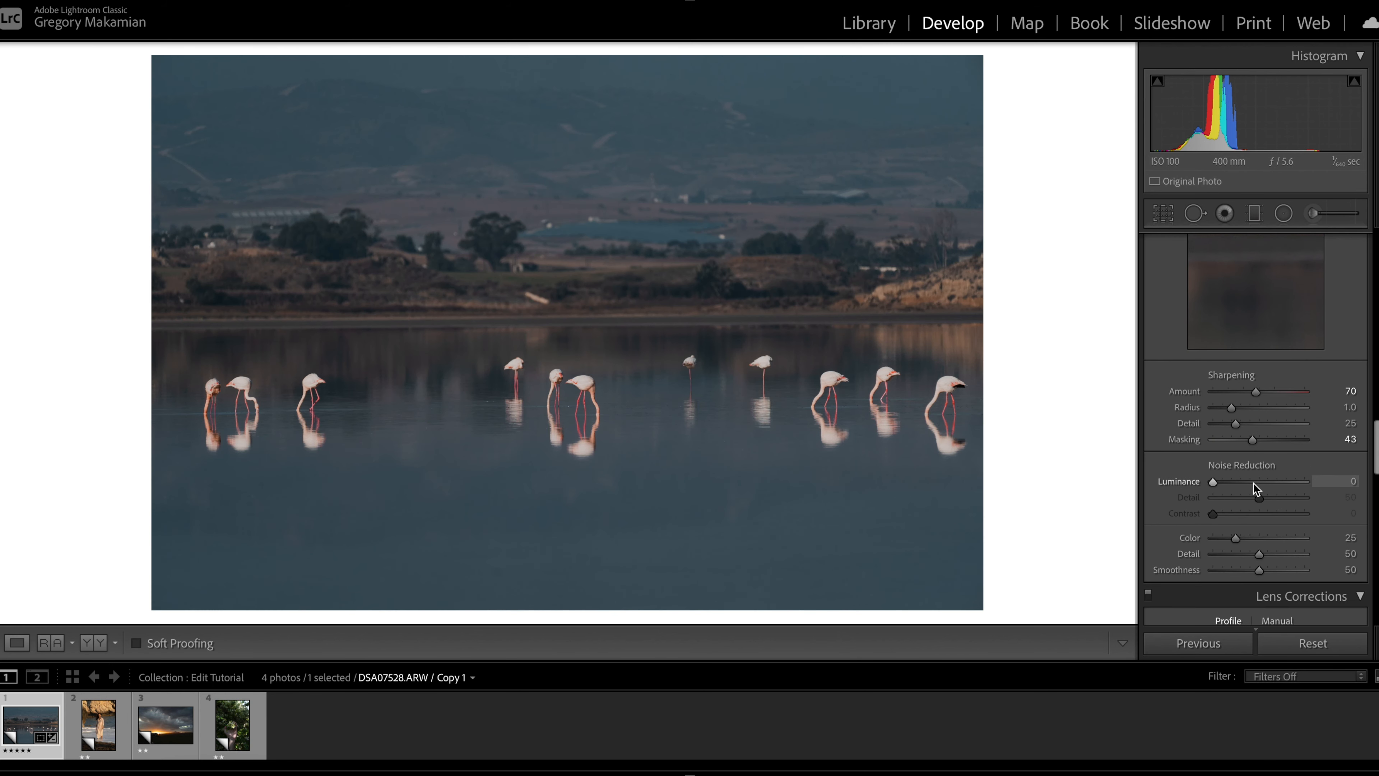
{"action": "left_click_drag", "start_coordinate": [1255, 393], "coordinate": [1244, 393]}
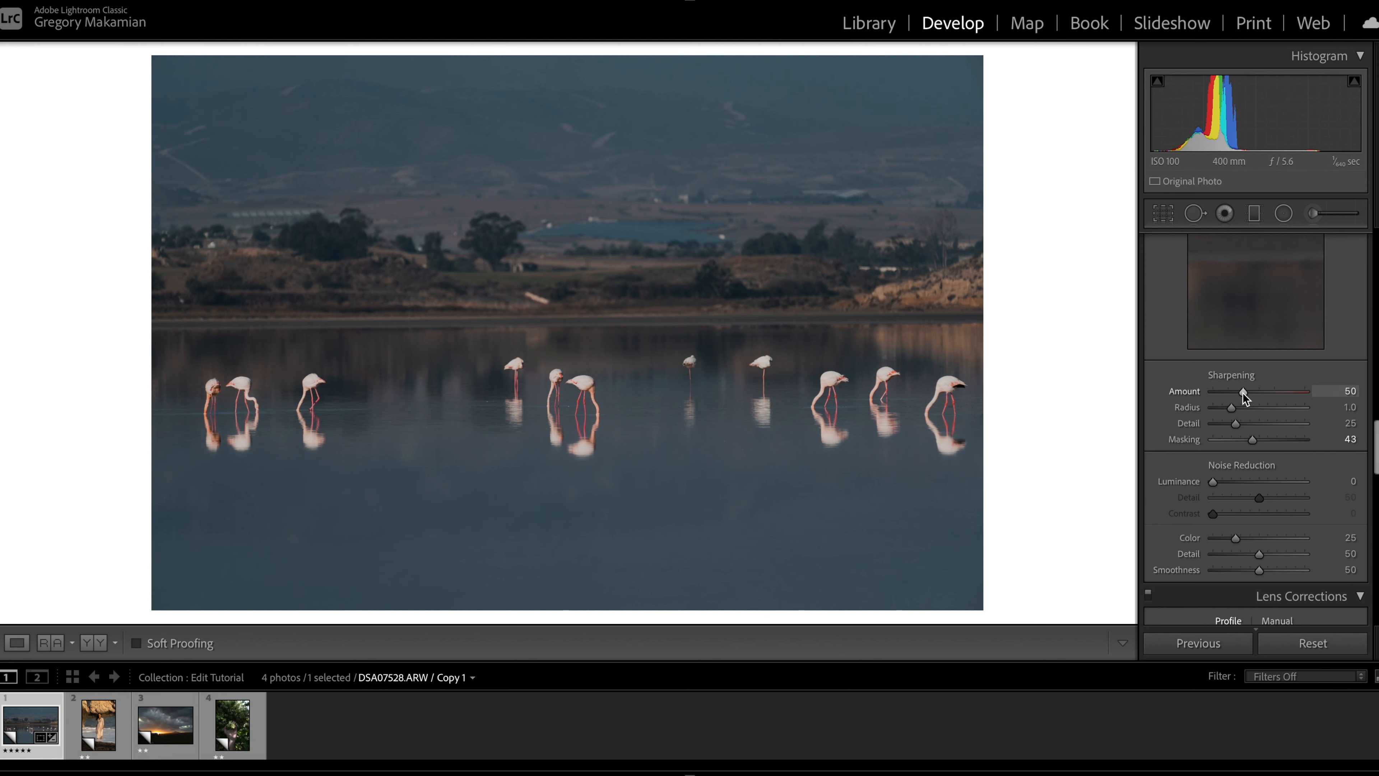
- Inspect the sharpened flamingos and their reflections up close, return to the full photo and bring the lens profile corrections into view
{"action": "scroll", "coordinate": [1232, 411], "scroll_direction": "down", "scroll_amount": 5}
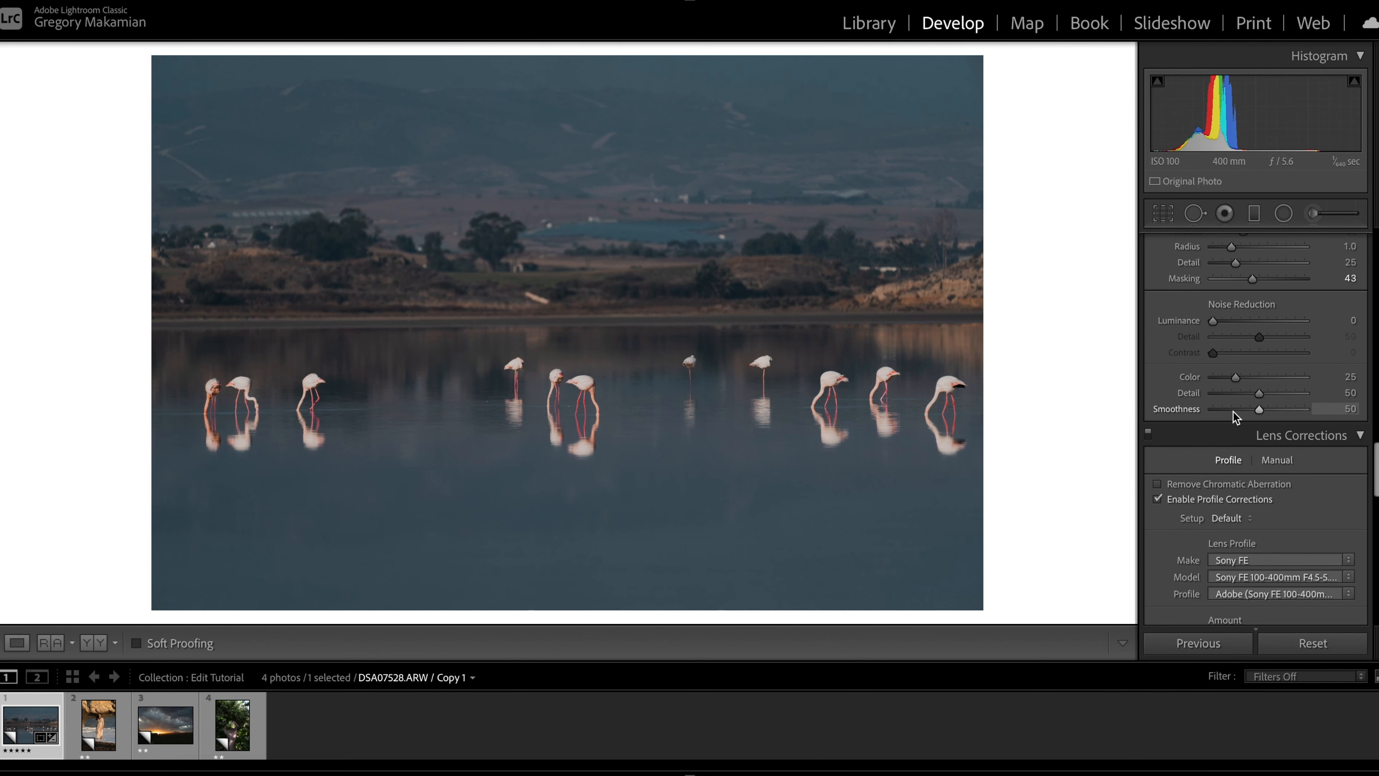
{"action": "scroll", "coordinate": [1233, 411], "scroll_direction": "up", "scroll_amount": 2}
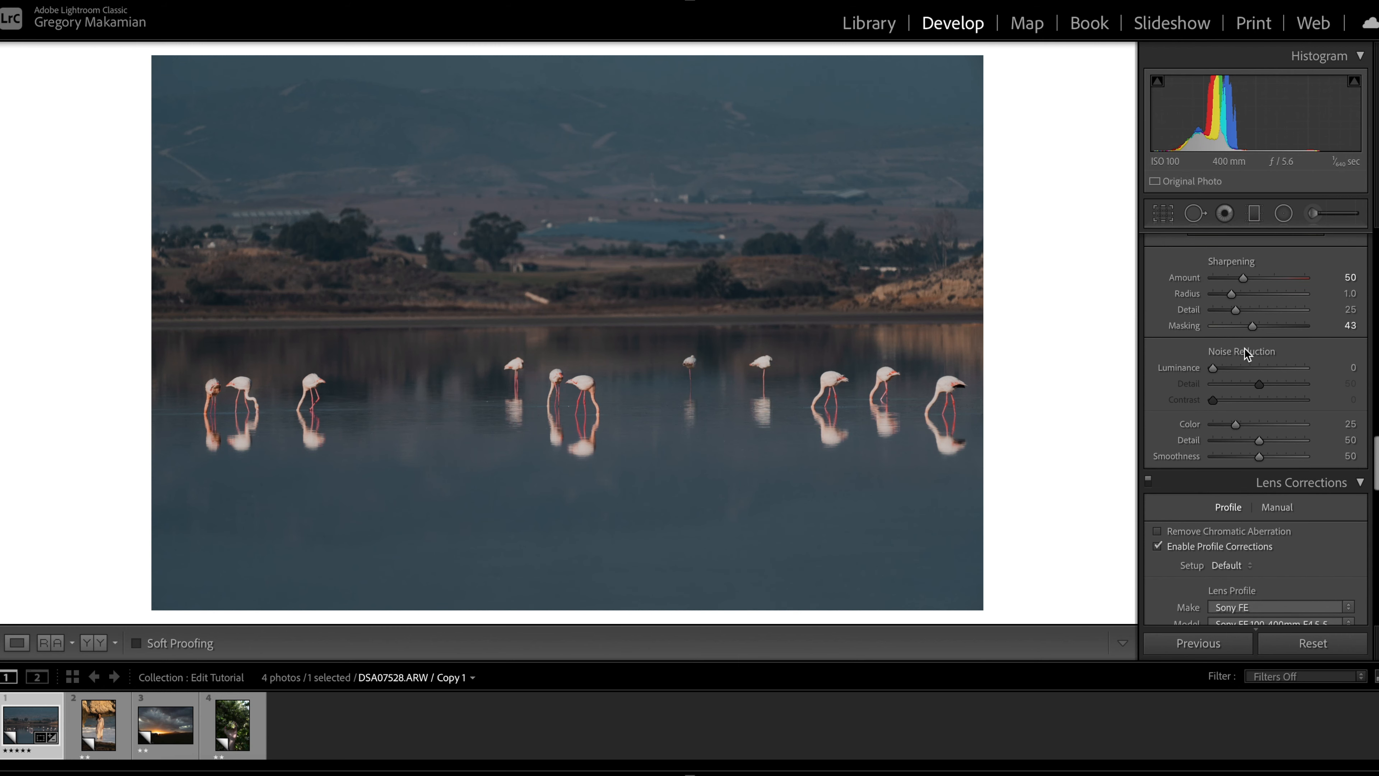
{"action": "left_click", "coordinate": [693, 513]}
{"action": "left_click_drag", "start_coordinate": [778, 373], "coordinate": [717, 185]}
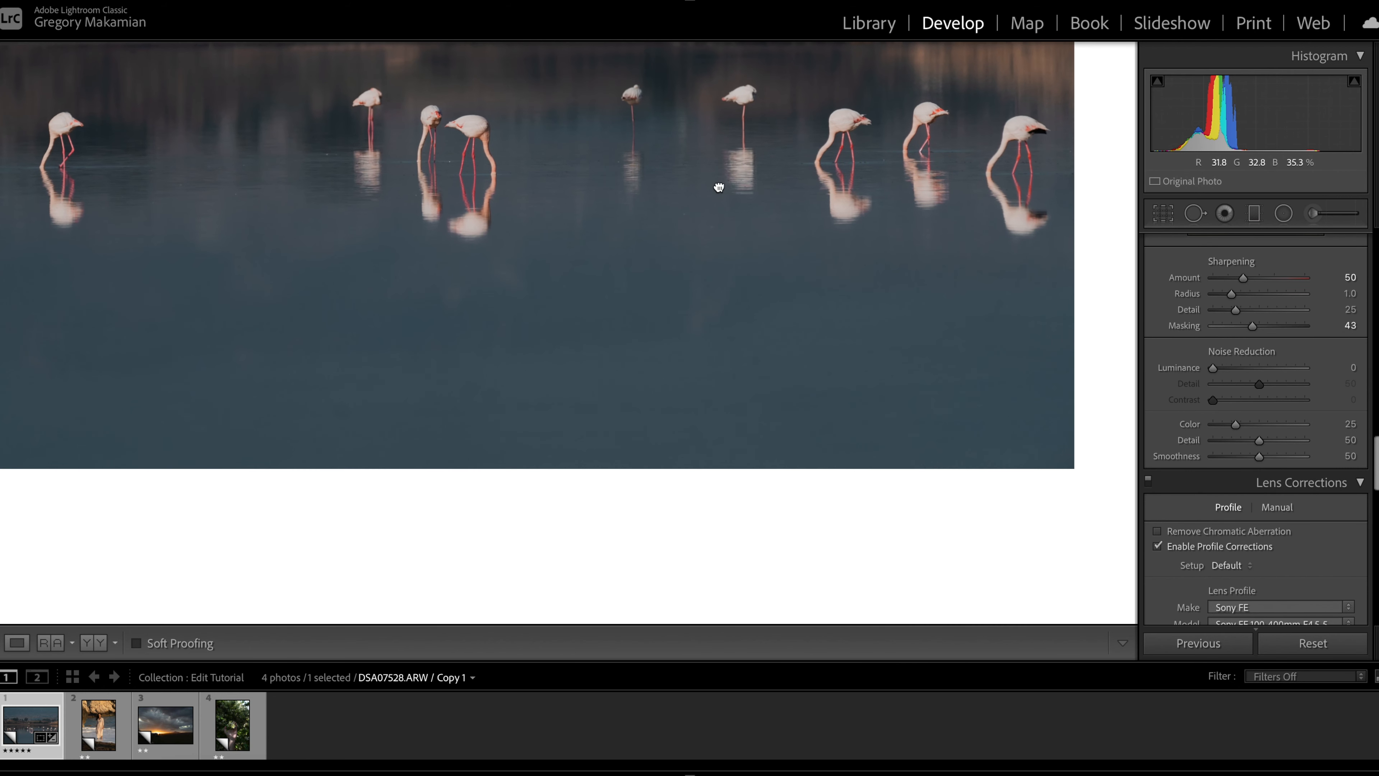
{"action": "left_click", "coordinate": [719, 288]}
{"action": "scroll", "coordinate": [1304, 472], "scroll_direction": "down", "scroll_amount": 10}
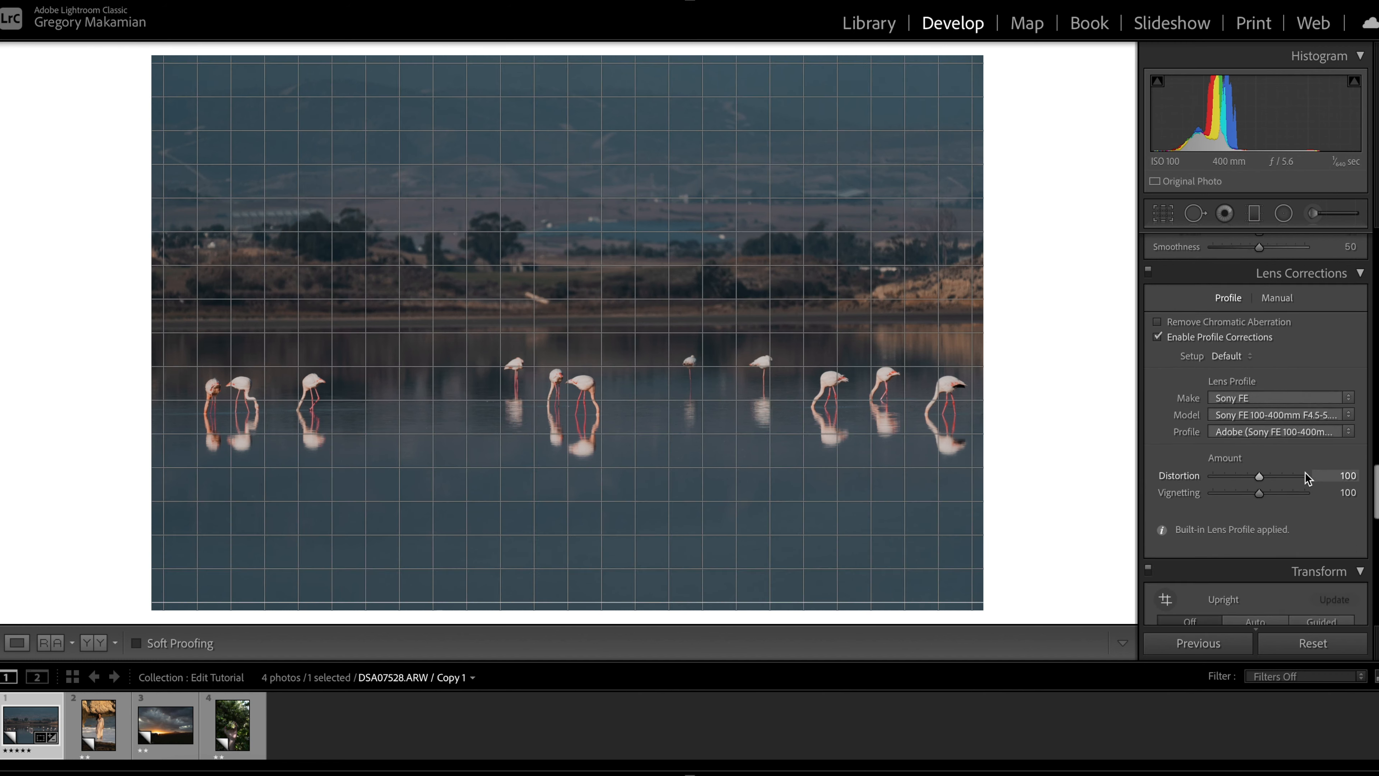
- Set the calibration Red Primary hue to +10 and the Blue Primary hue to −10
{"action": "scroll", "coordinate": [1304, 478], "scroll_direction": "down", "scroll_amount": 10}
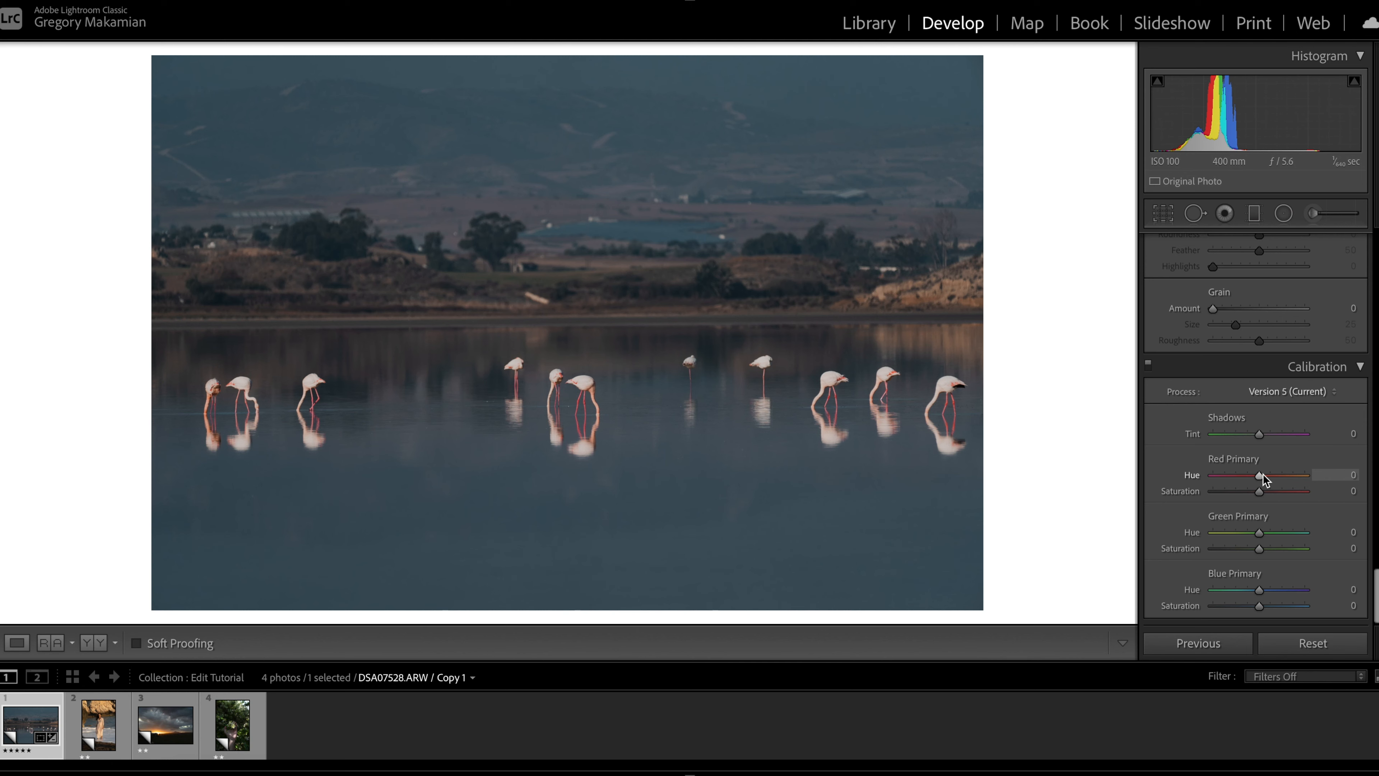
{"action": "mouse_move", "coordinate": [1260, 476]}
{"action": "left_mouse_down"}
{"action": "mouse_move", "coordinate": [1201, 468]}
{"action": "mouse_move", "coordinate": [1317, 468]}
{"action": "mouse_move", "coordinate": [1203, 469]}
{"action": "mouse_move", "coordinate": [1313, 467]}
{"action": "mouse_move", "coordinate": [1242, 472]}
{"action": "mouse_move", "coordinate": [1259, 470]}
{"action": "left_mouse_up"}
{"action": "left_click_drag", "start_coordinate": [1261, 476], "coordinate": [1263, 477]}
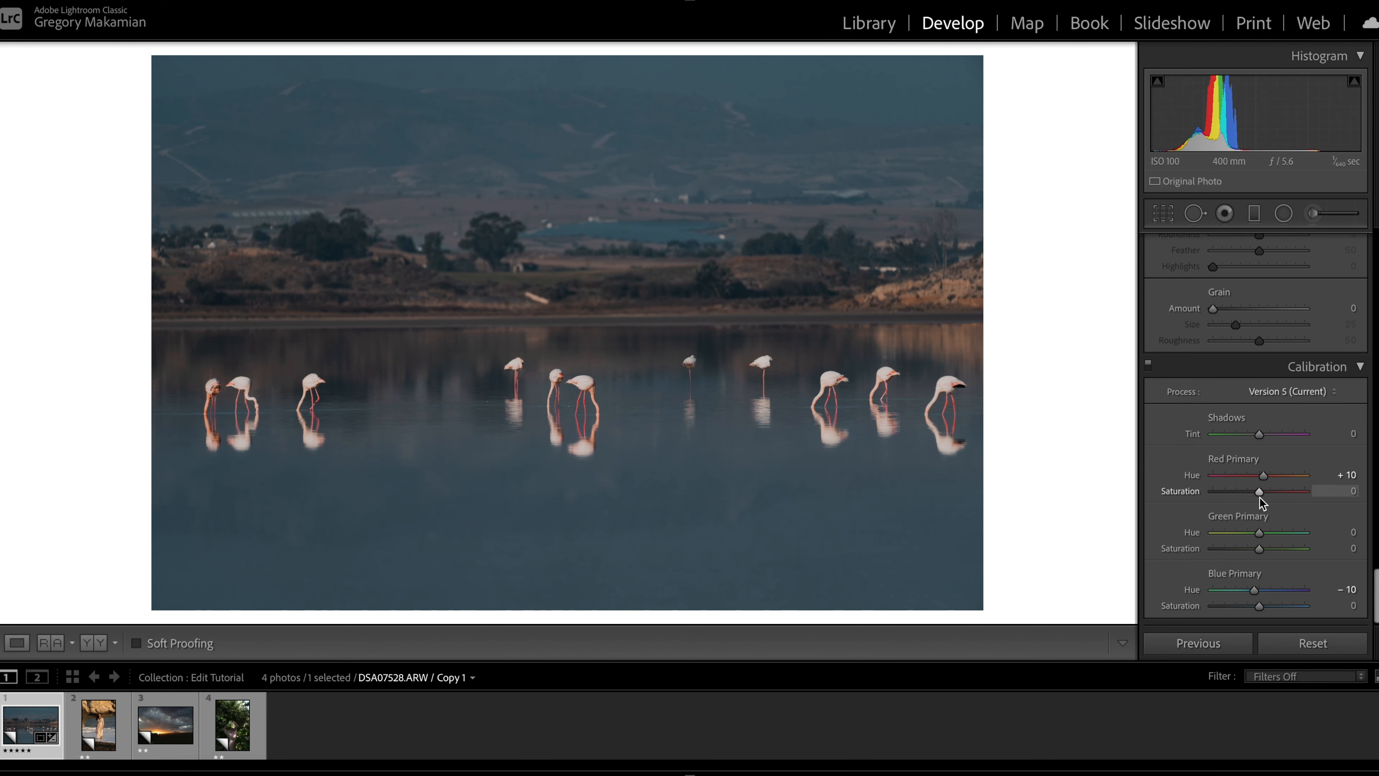
- Set the HSL hue of Blue to −10
{"action": "scroll", "coordinate": [1258, 485], "scroll_direction": "up", "scroll_amount": 10}
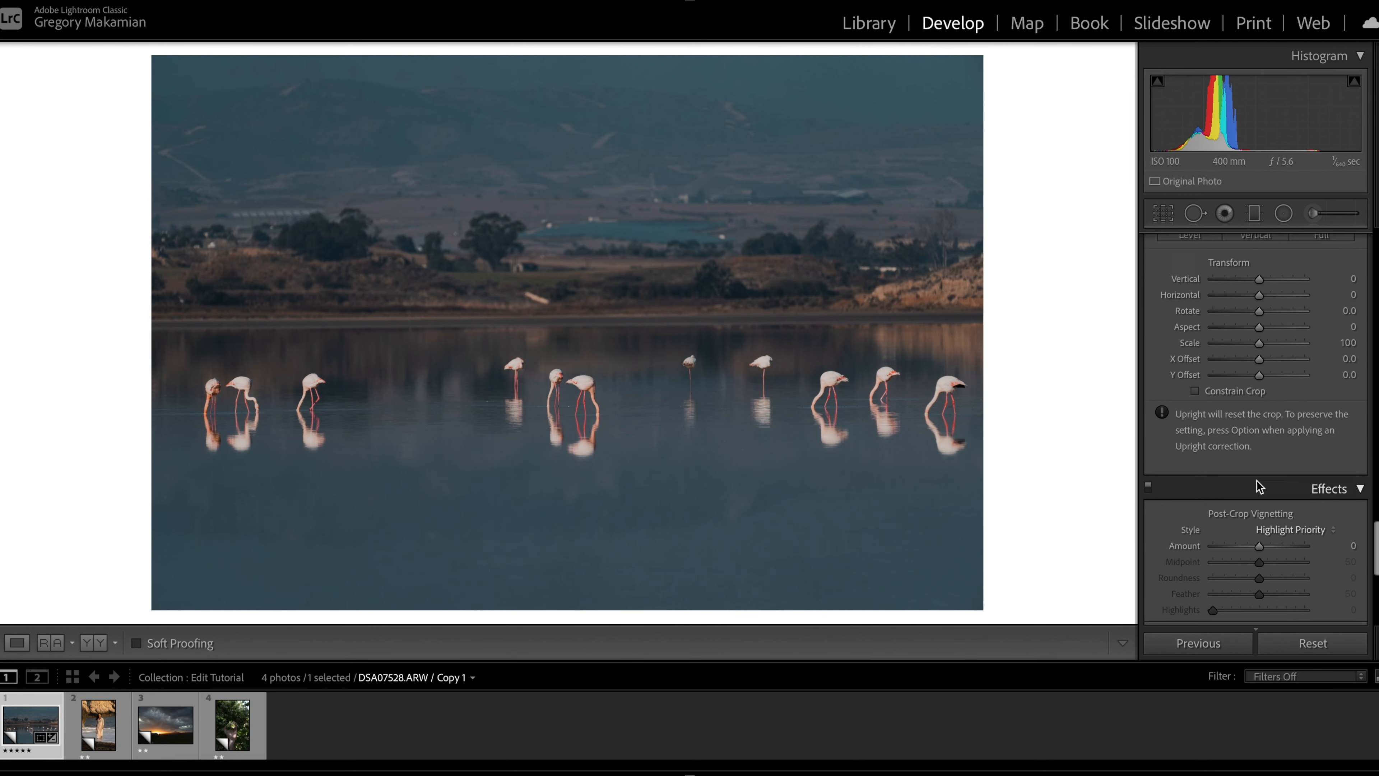
{"action": "scroll", "coordinate": [1256, 481], "scroll_direction": "up", "scroll_amount": 10}
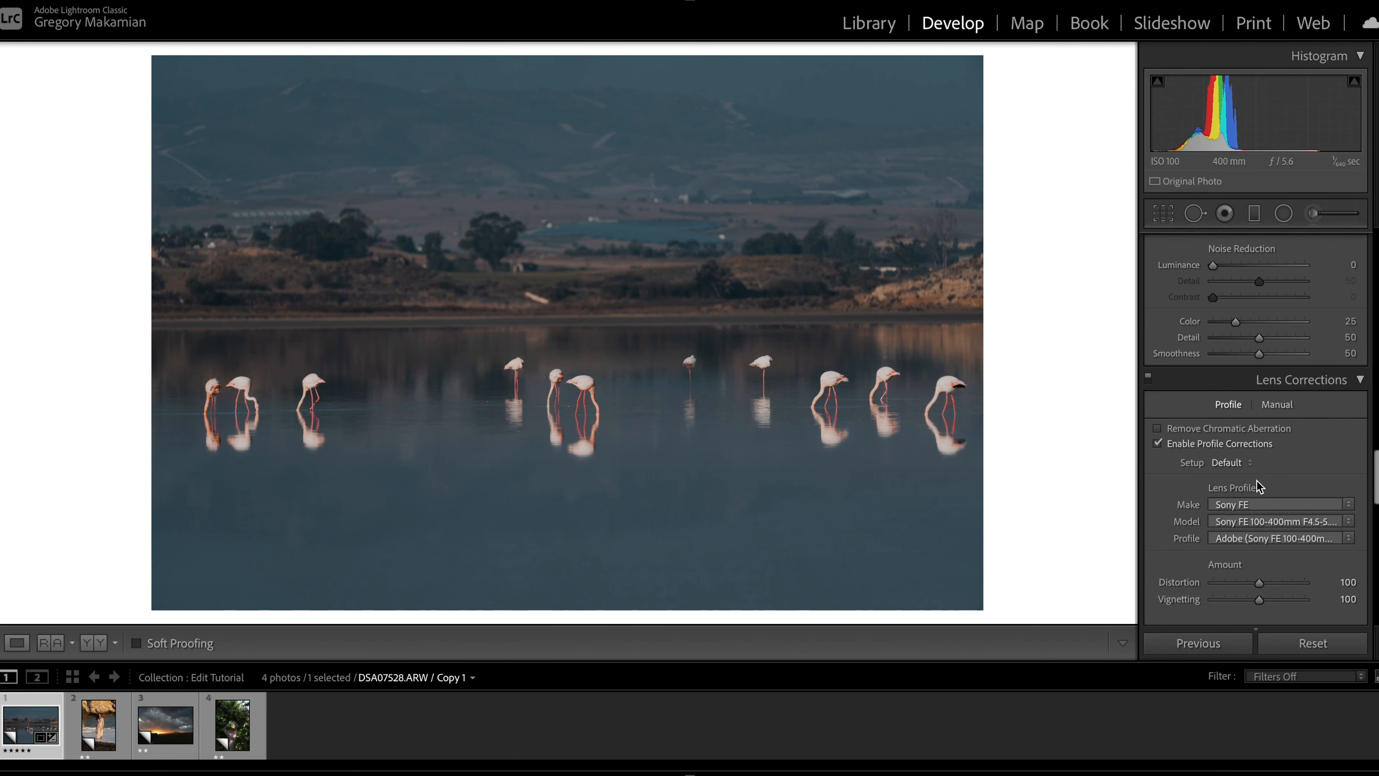
{"action": "scroll", "coordinate": [1256, 481], "scroll_direction": "up", "scroll_amount": 10}
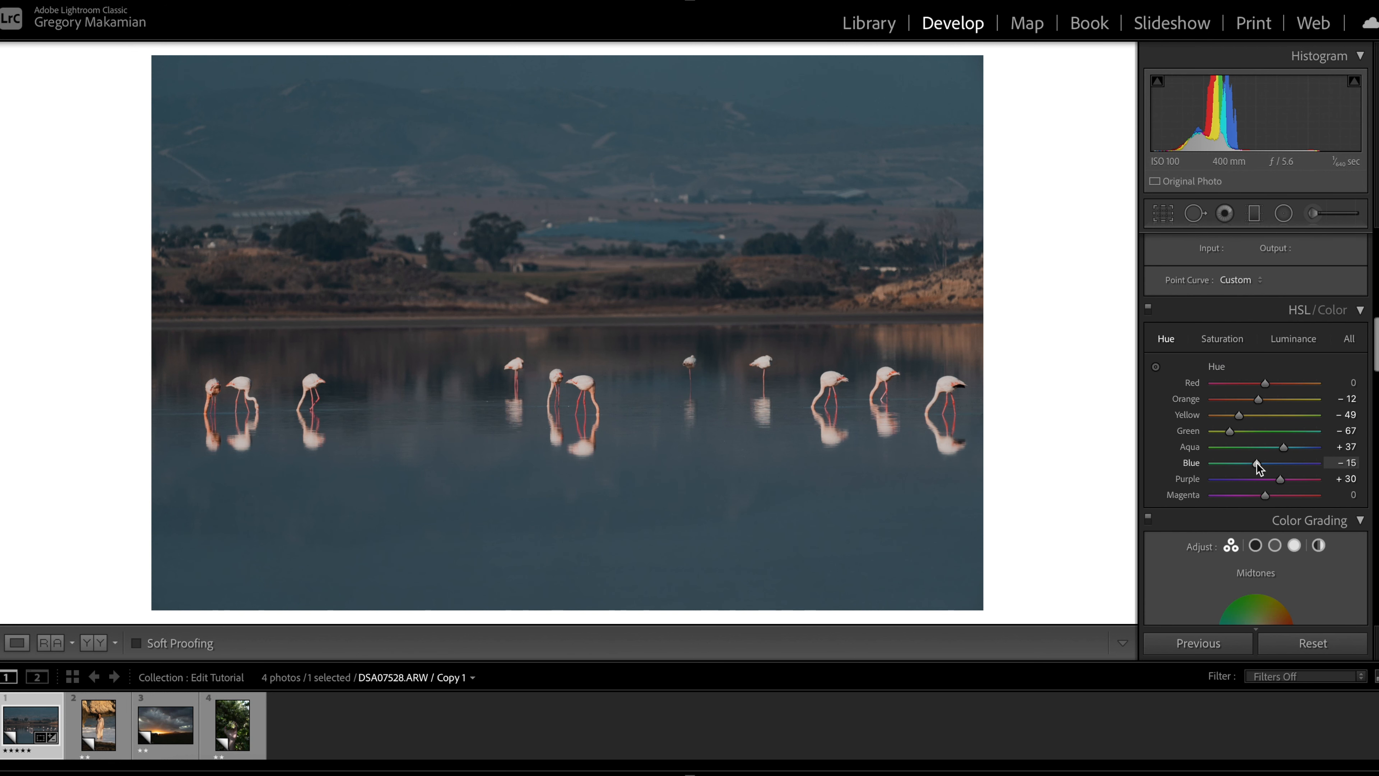
{"action": "left_click_drag", "start_coordinate": [1256, 462], "coordinate": [1259, 462]}
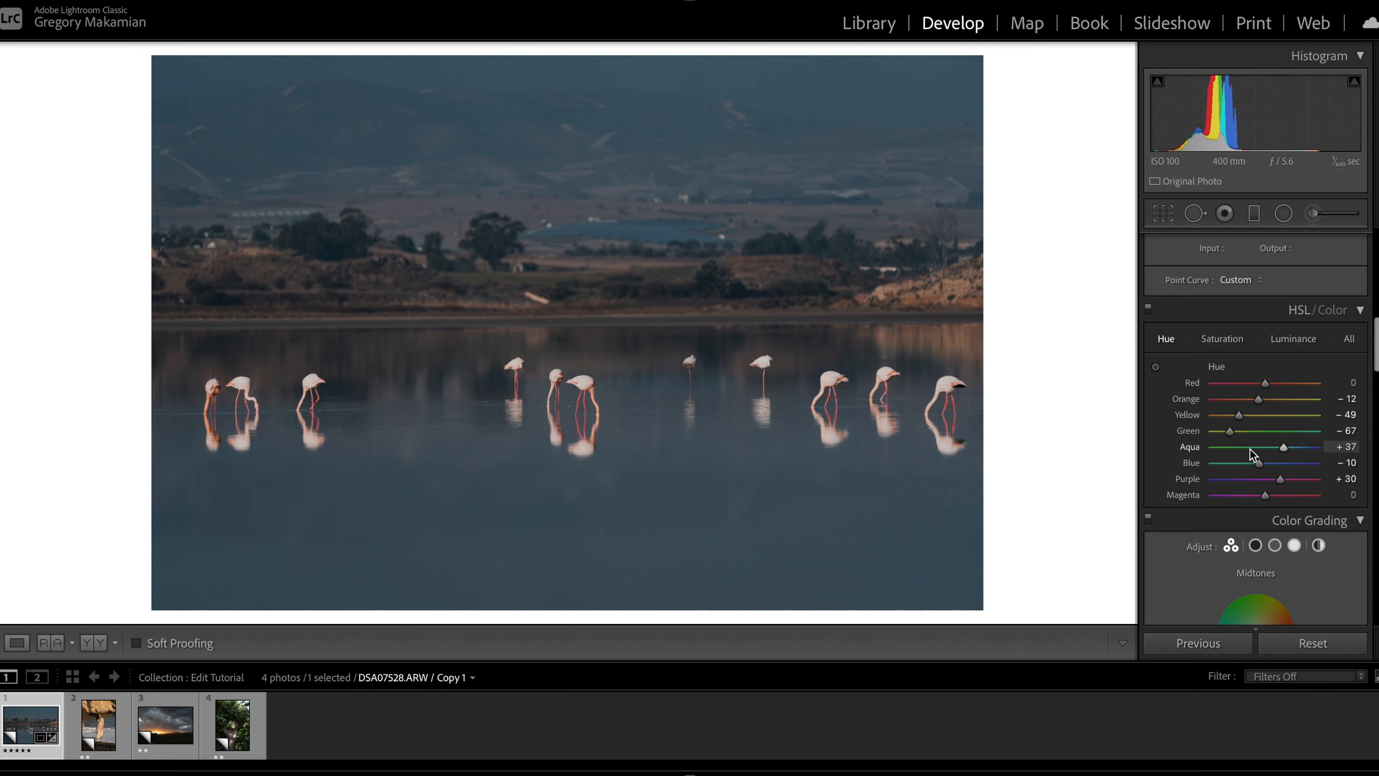
- Add a graduated filter rising from the bottom of the lake, reset its effect settings and set its Exposure to −0.44
{"action": "scroll", "coordinate": [1247, 447], "scroll_direction": "up", "scroll_amount": 10}
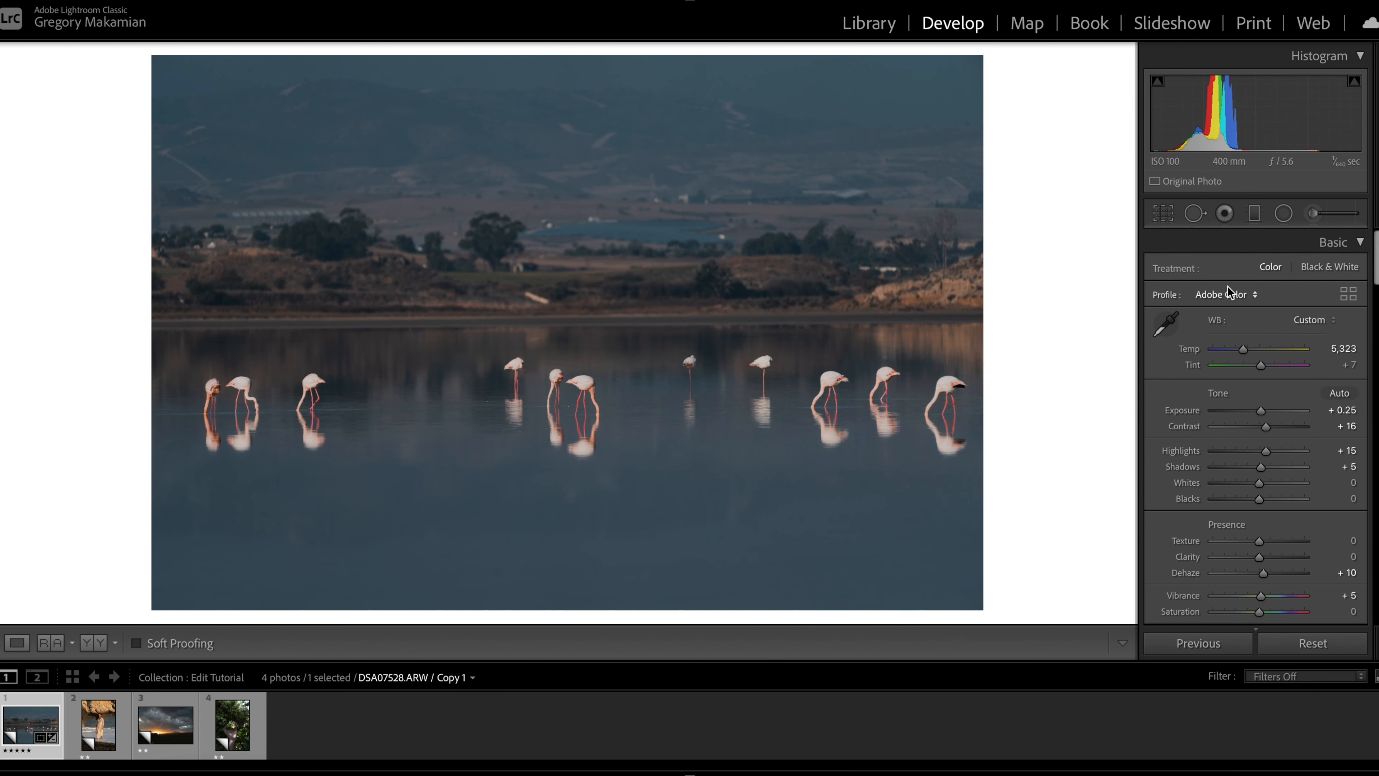
{"action": "left_click", "coordinate": [1258, 216]}
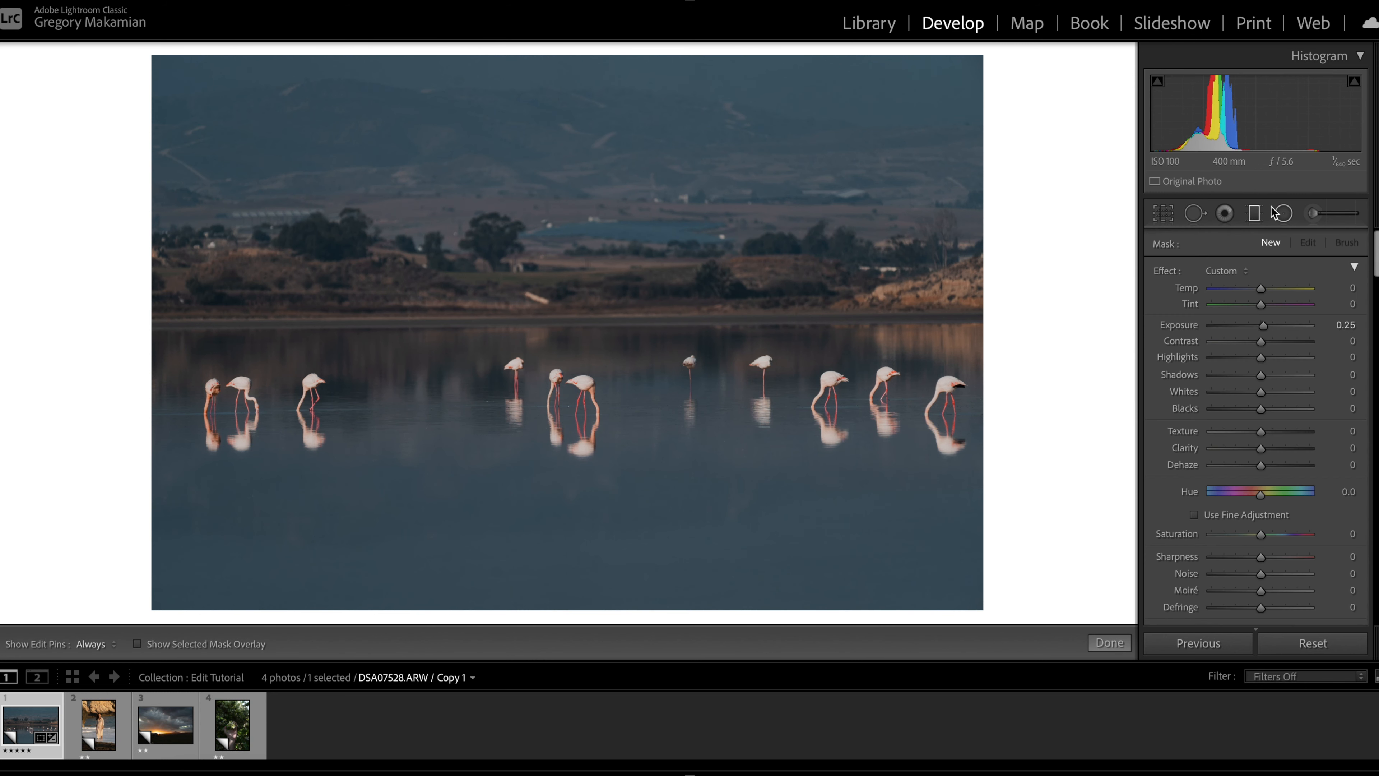
{"action": "left_click_drag", "start_coordinate": [604, 600], "coordinate": [594, 271]}
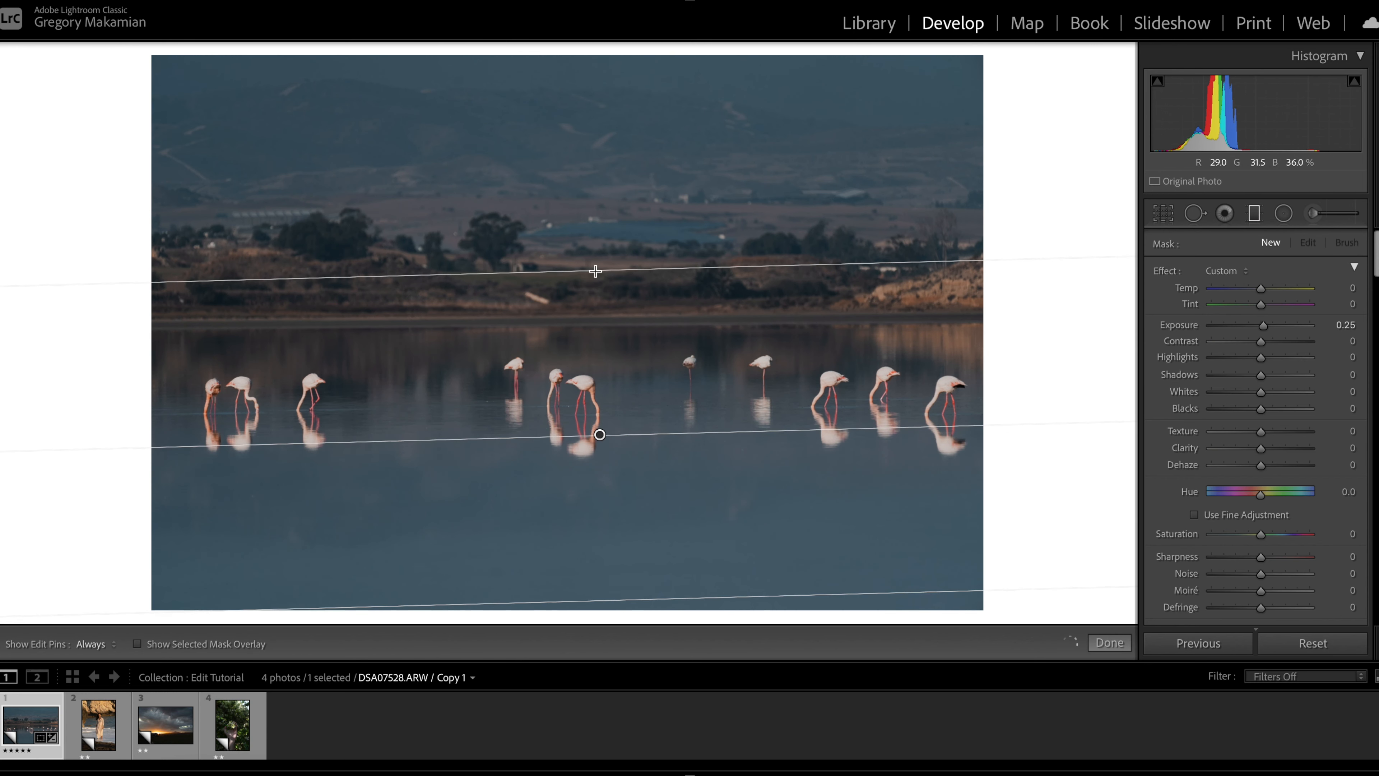
{"action": "left_click_drag", "start_coordinate": [597, 449], "coordinate": [602, 546]}
{"action": "double_click", "coordinate": [1165, 270]}
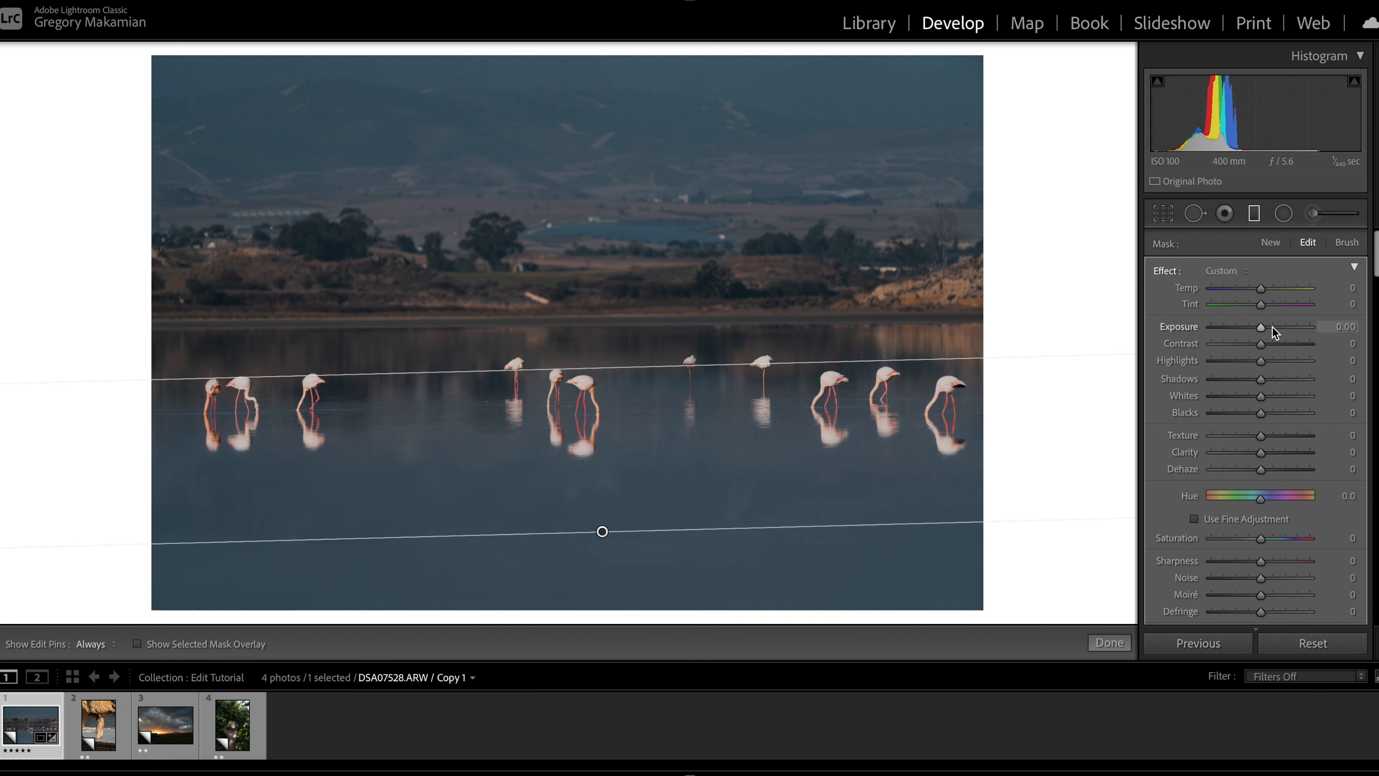
{"action": "left_click_drag", "start_coordinate": [1261, 326], "coordinate": [1256, 326]}
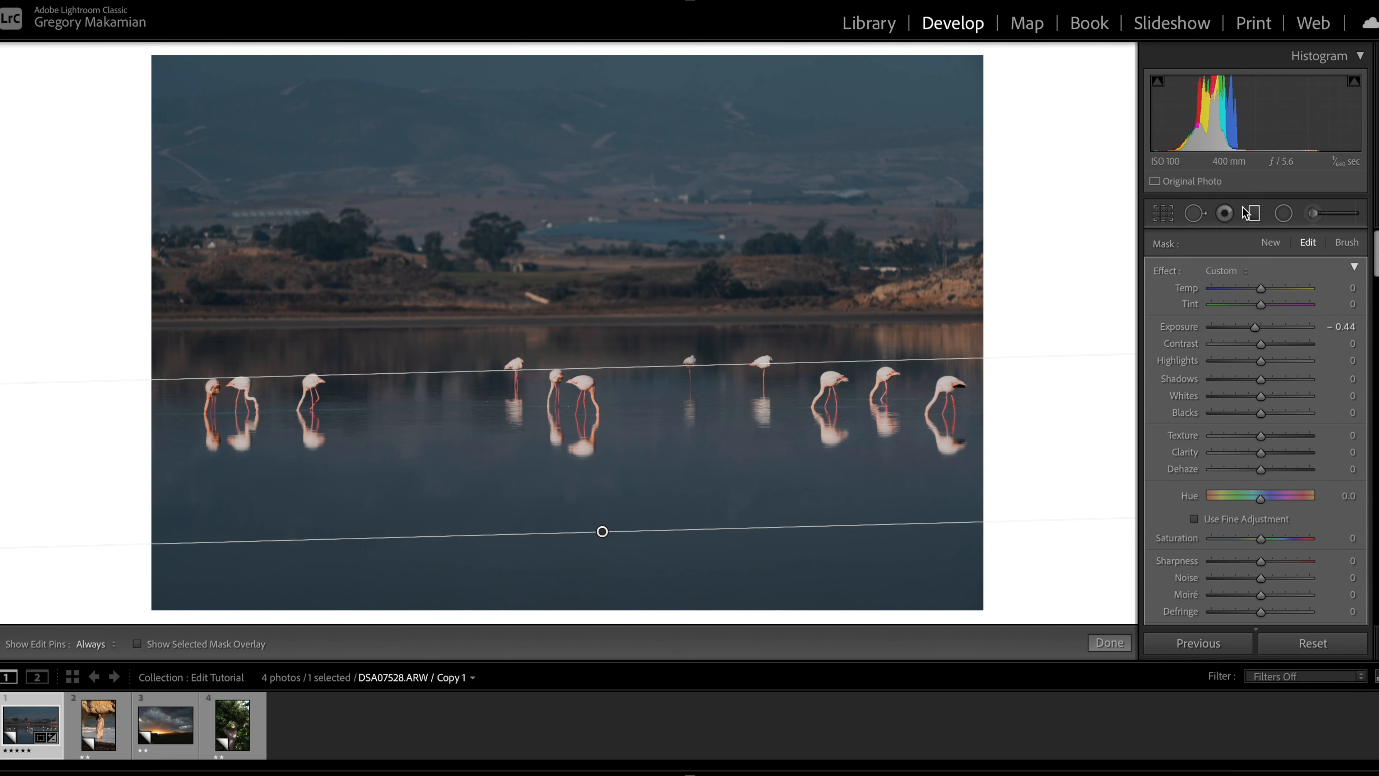
- Try a second graduated filter over the hills and sky with Exposure −0.24, and delete it
{"action": "left_click", "coordinate": [1254, 214]}
{"action": "left_click", "coordinate": [1255, 215]}
{"action": "left_click_drag", "start_coordinate": [623, 126], "coordinate": [617, 430]}
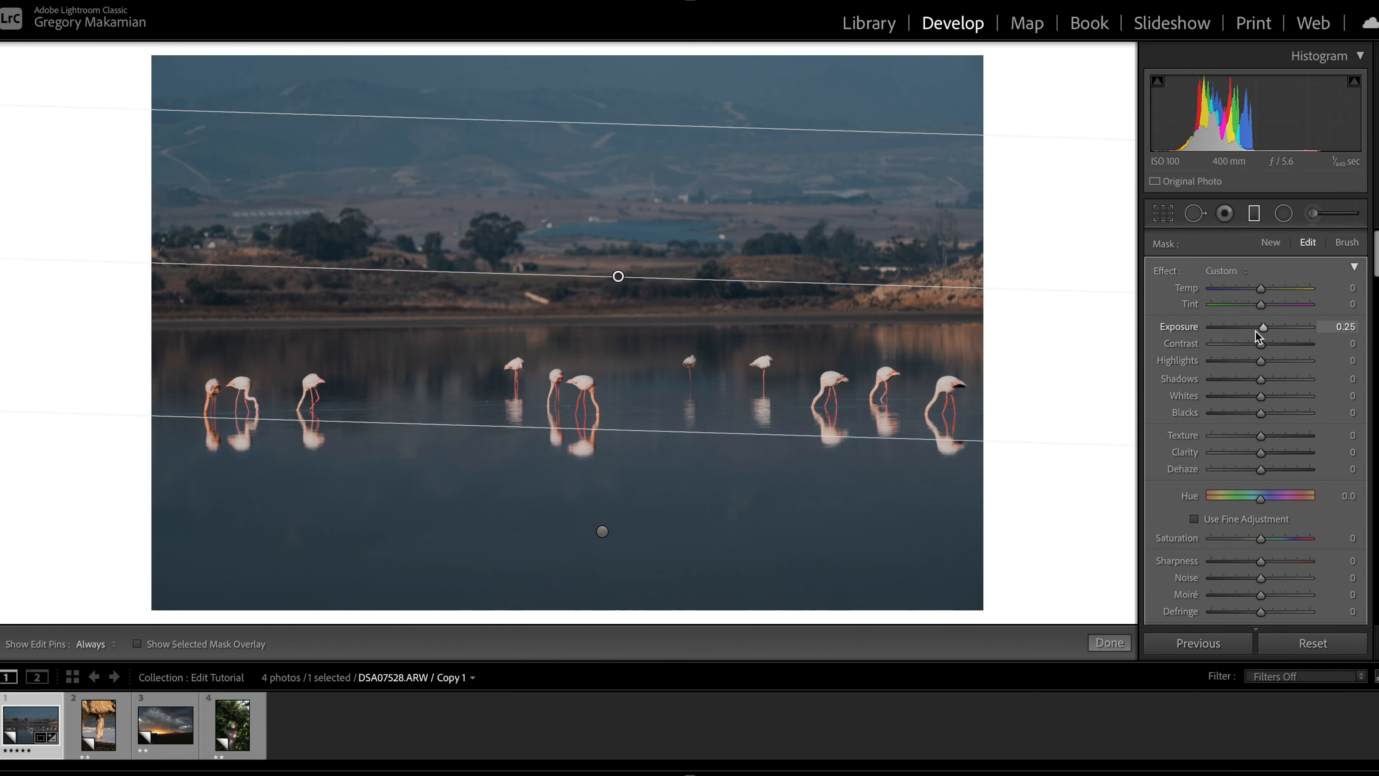
{"action": "left_click_drag", "start_coordinate": [1264, 327], "coordinate": [1258, 327]}
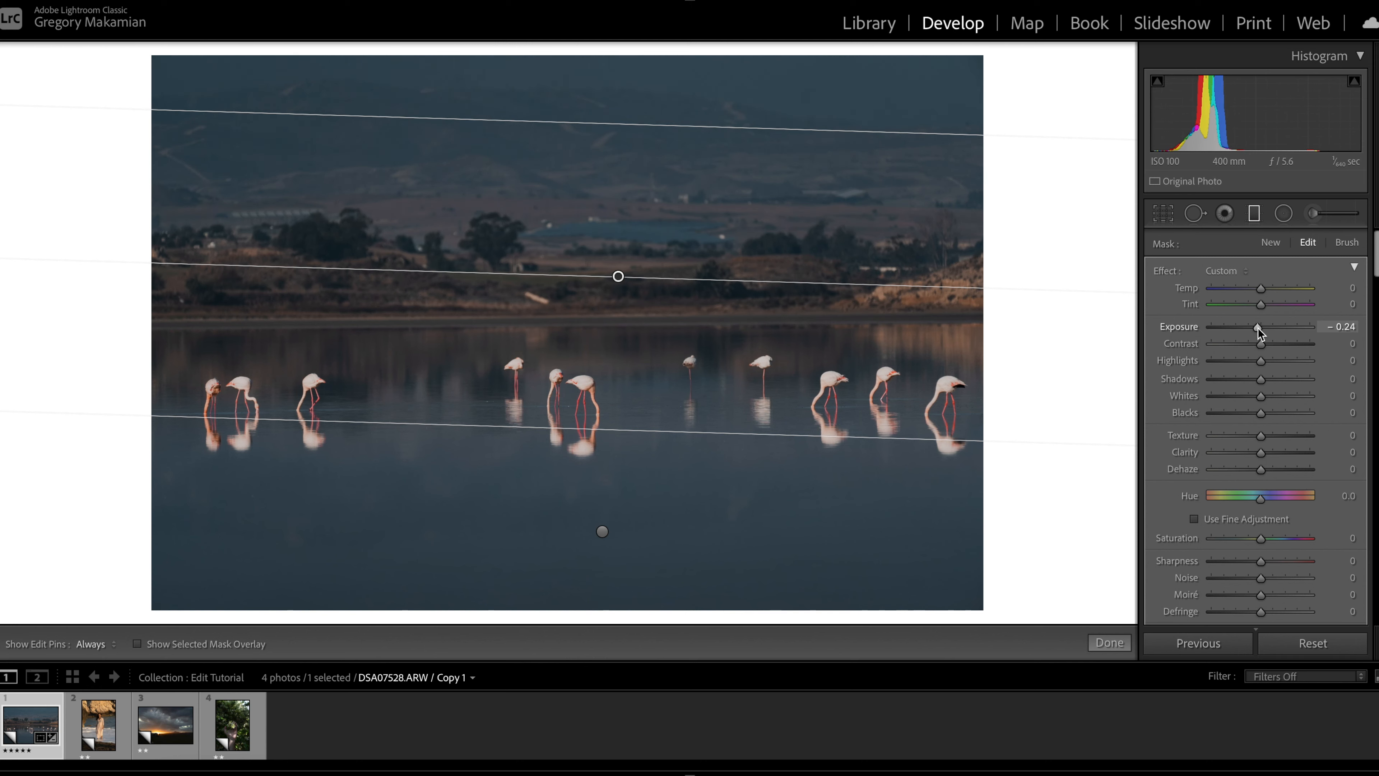
{"action": "key", "text": "Delete"}
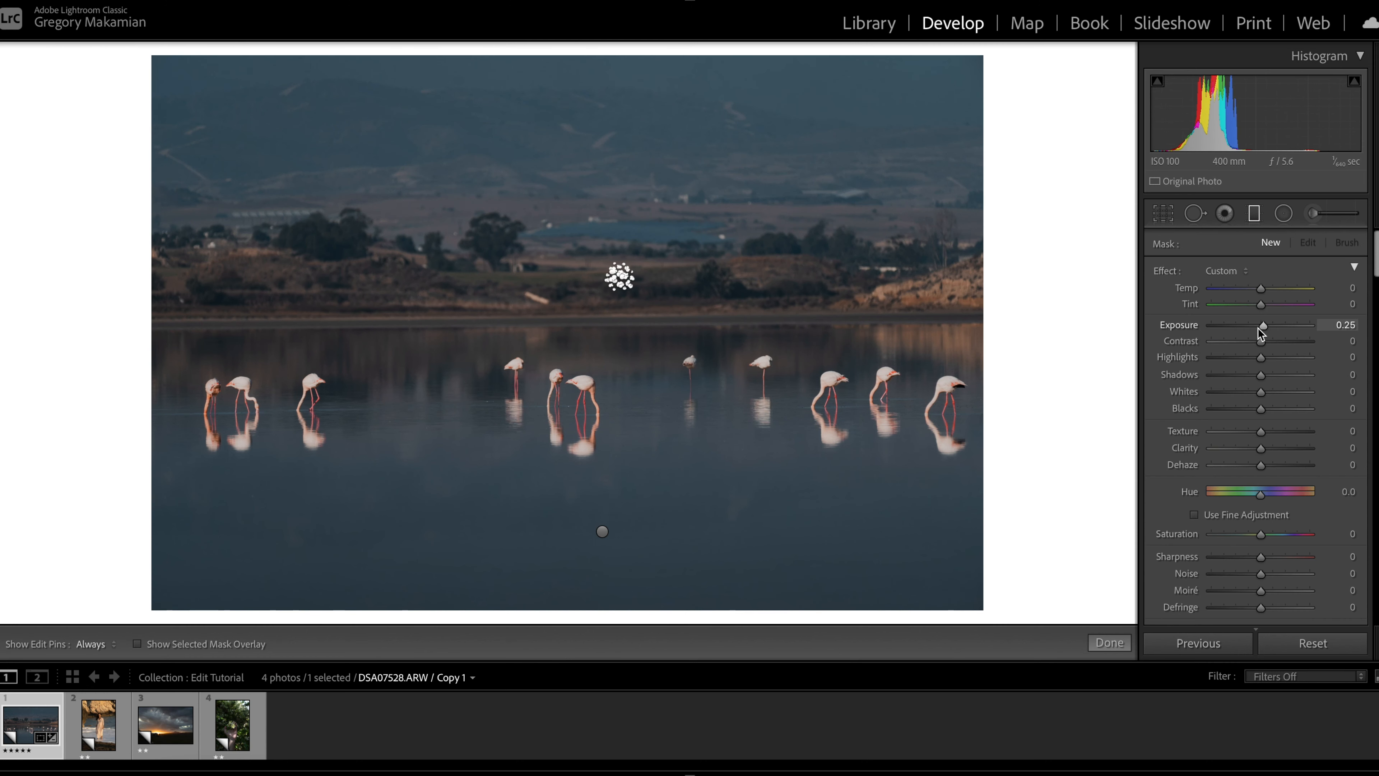
- Move the graduated filter on the lake slightly lower and finish the graduated filter editing
{"action": "left_click", "coordinate": [603, 531]}
{"action": "left_click_drag", "start_coordinate": [604, 532], "coordinate": [603, 541]}
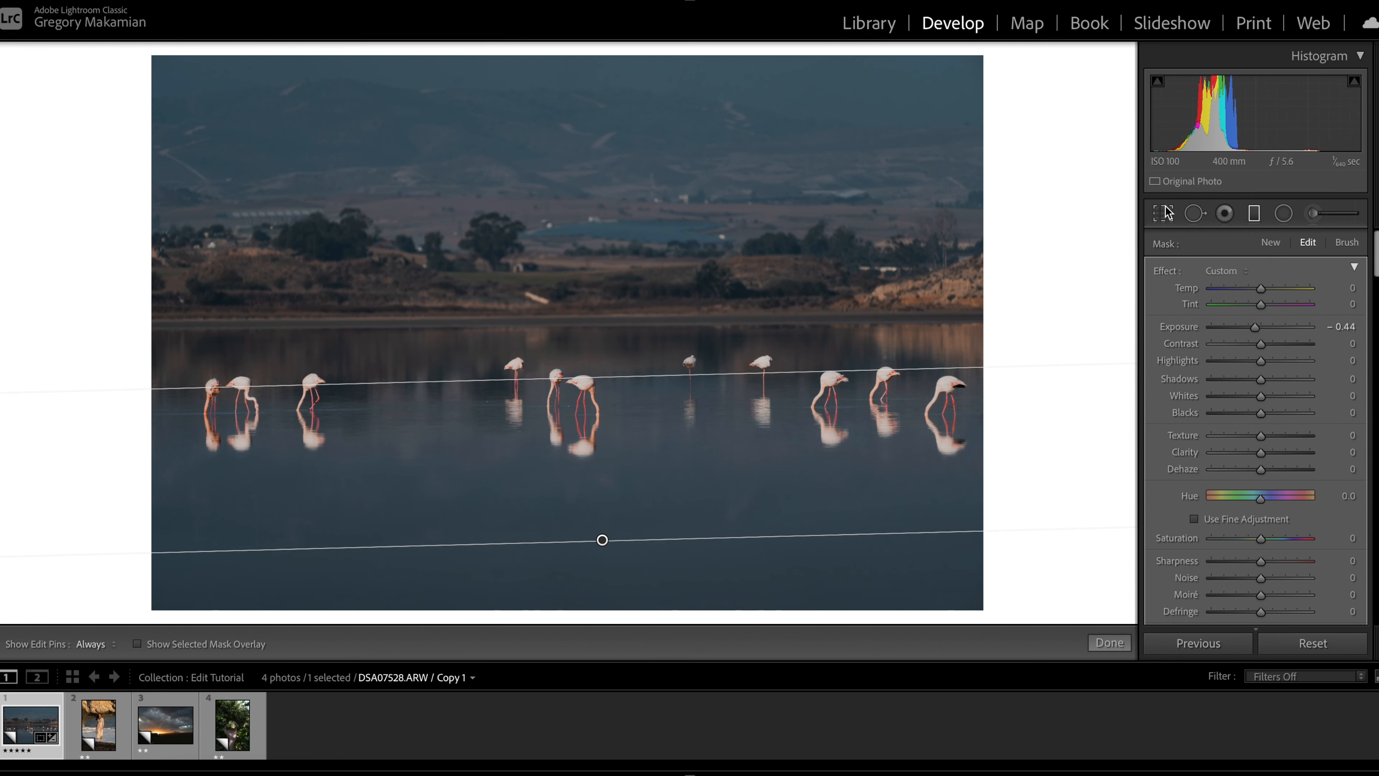
{"action": "left_click", "coordinate": [1257, 216]}
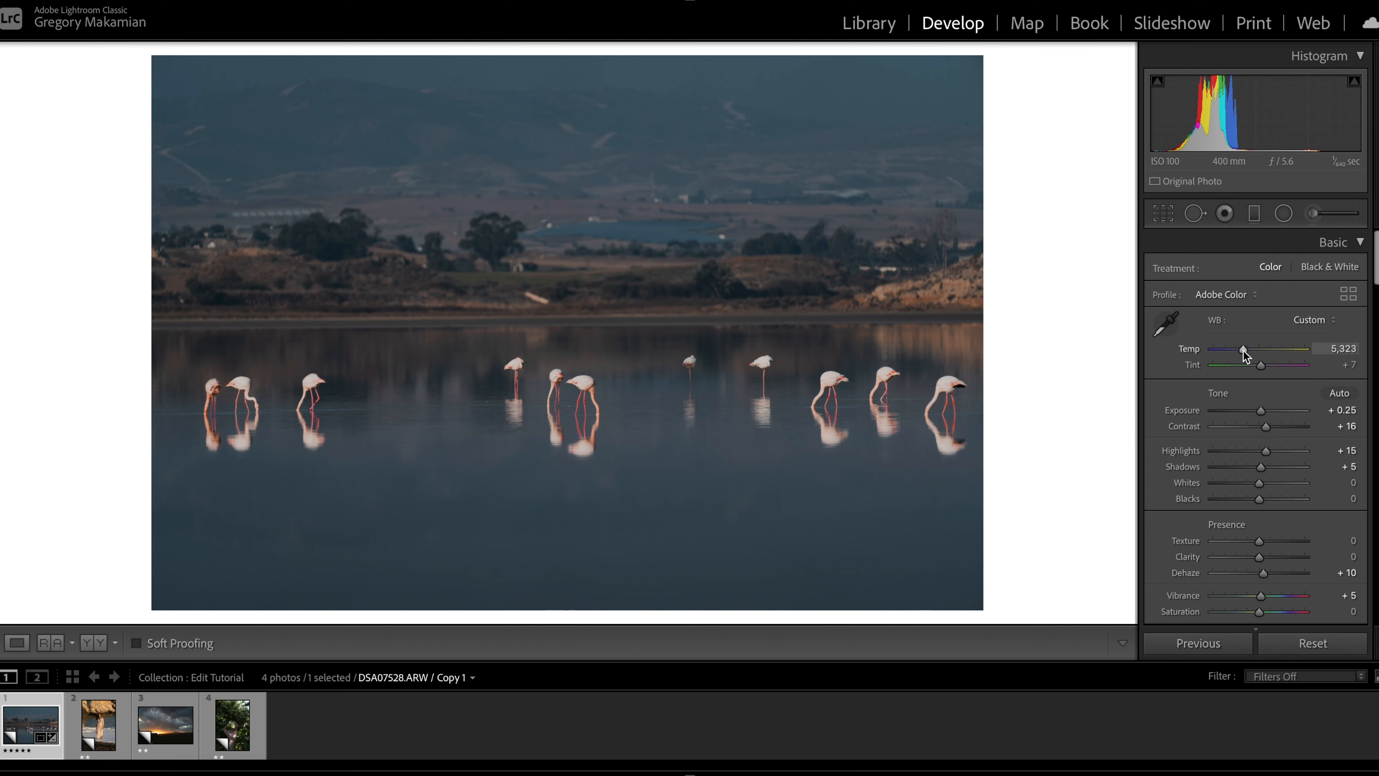
- Try a warmer white balance Temp of about 5,500 and undo the temperature changes
{"action": "left_click_drag", "start_coordinate": [1243, 350], "coordinate": [1245, 349]}
{"action": "key", "text": "ctrl+z"}
{"action": "key", "text": "ctrl+z"}
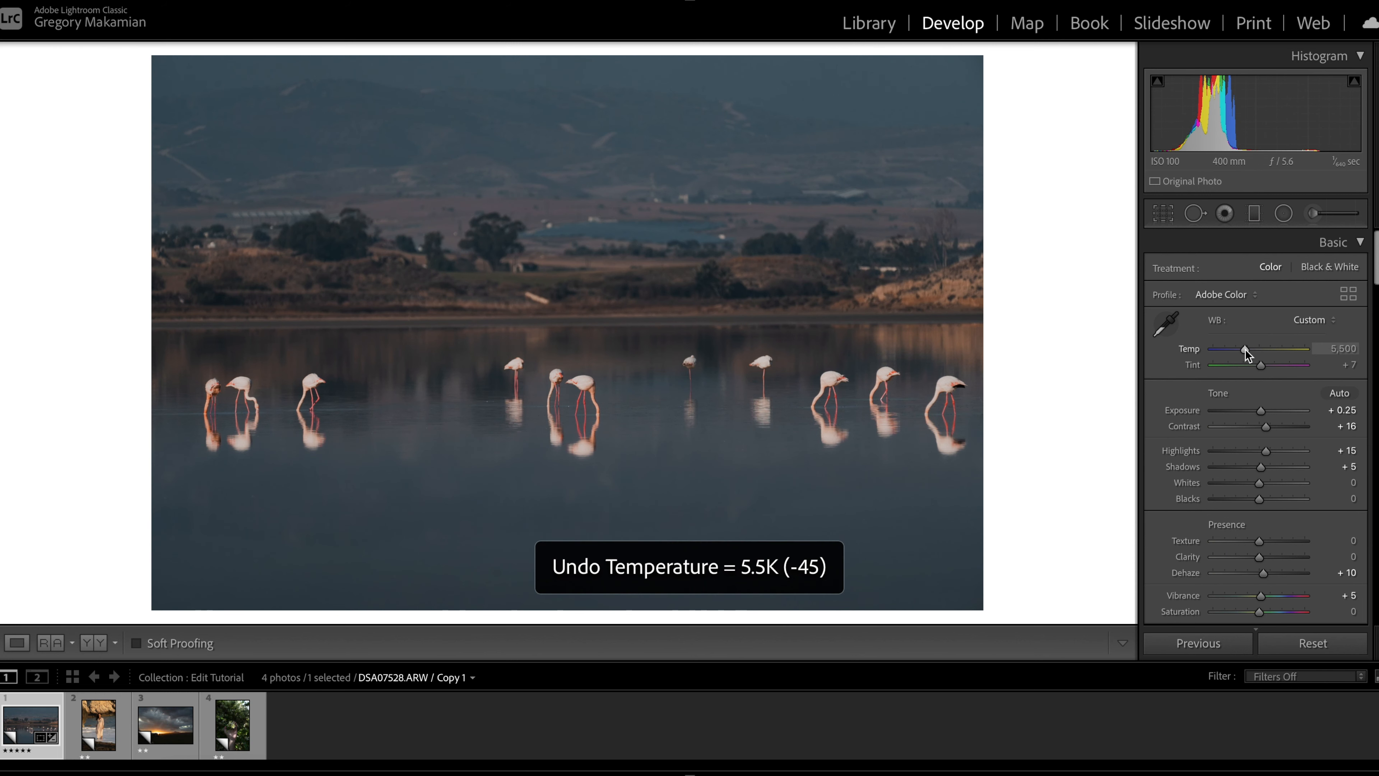
{"action": "key", "text": "ctrl+y"}
{"action": "key", "text": "ctrl+z"}
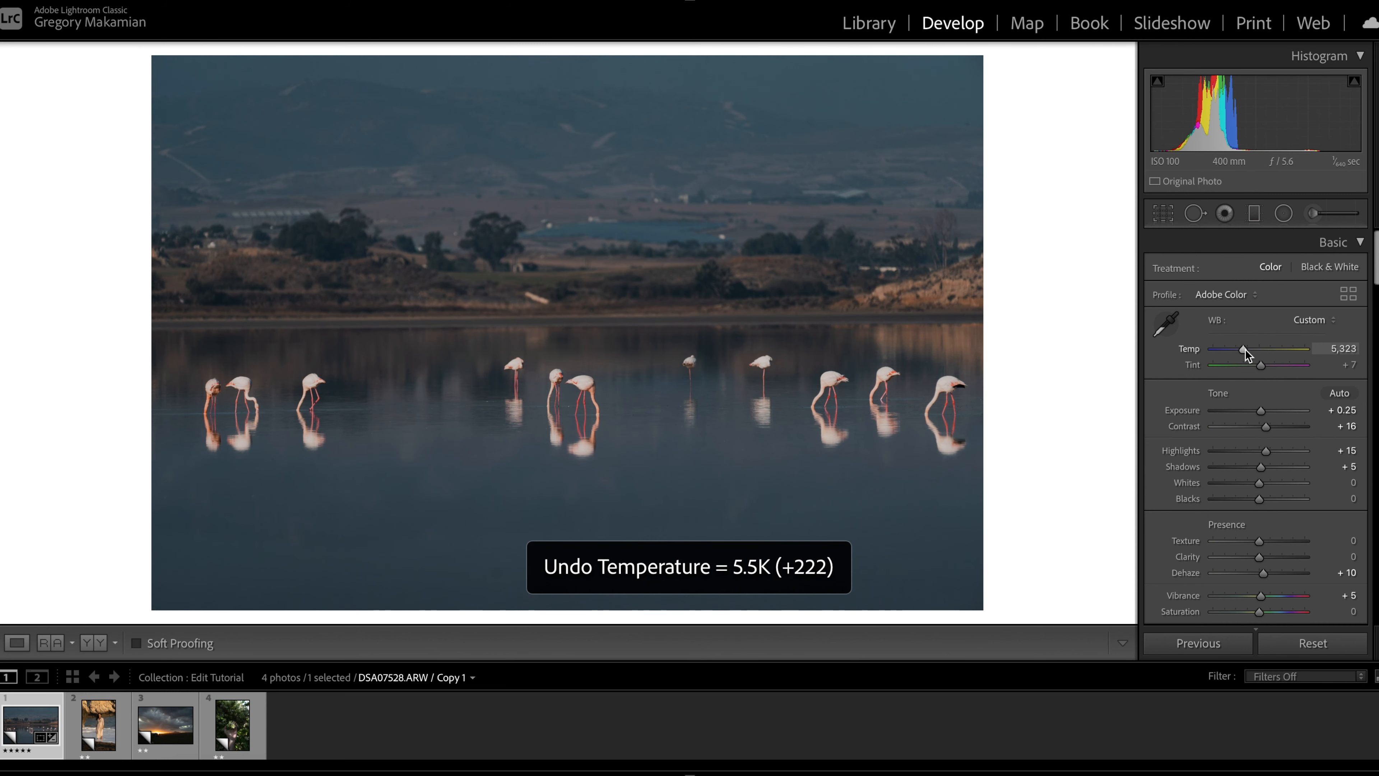
- Raise the white balance Temp in small increments to 5,473
{"action": "key", "text": "Up"}
{"action": "key", "text": "Up"}
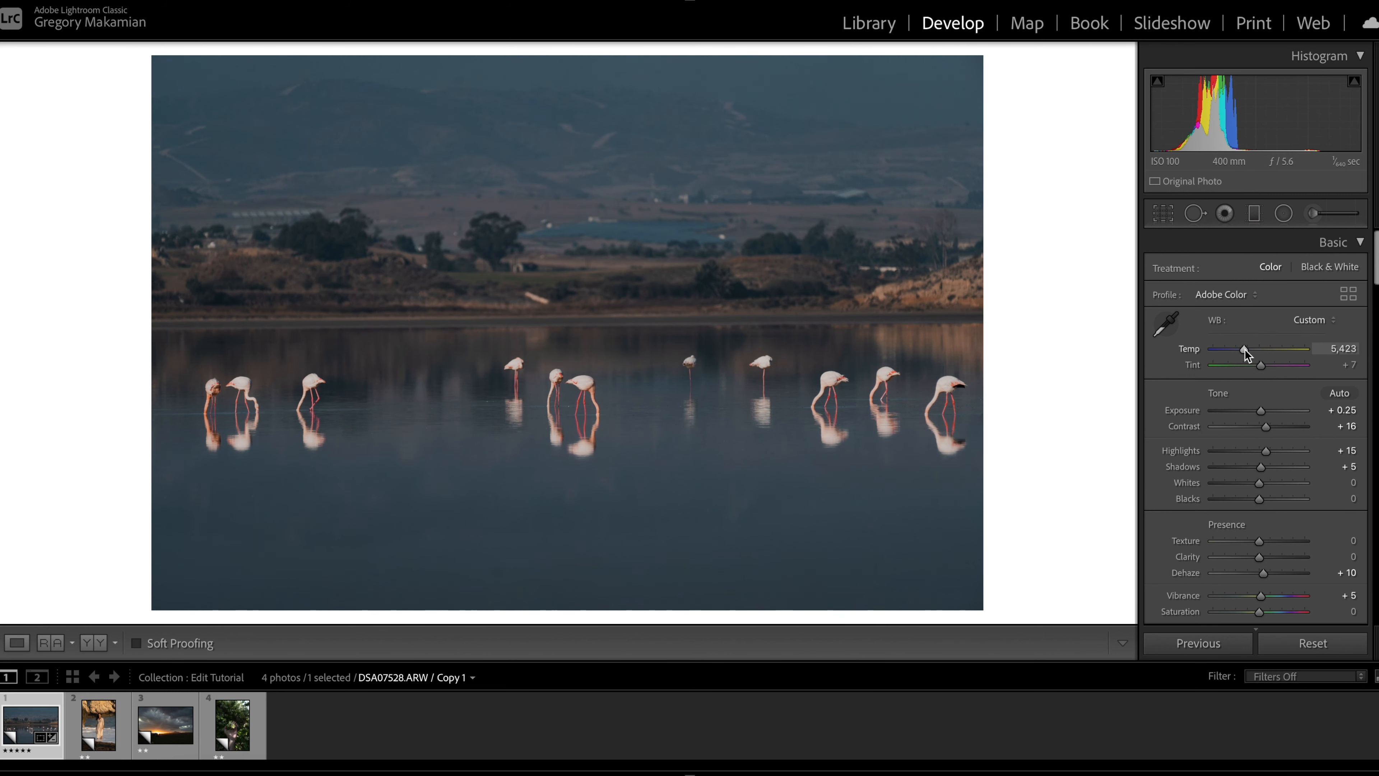
{"action": "key", "text": "Up"}
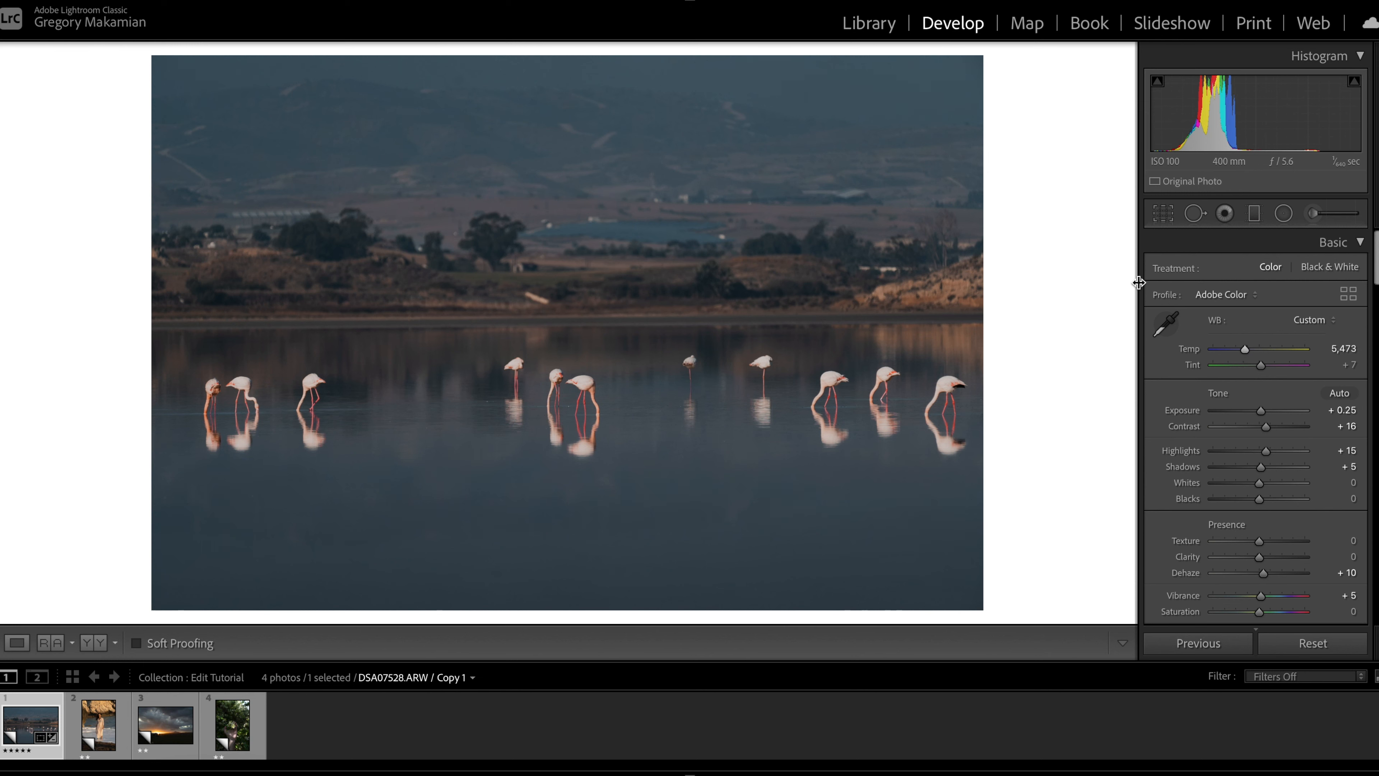
- Reset all edits to compare with the original flamingo photo, and undo the reset
{"action": "left_click", "coordinate": [1333, 640]}
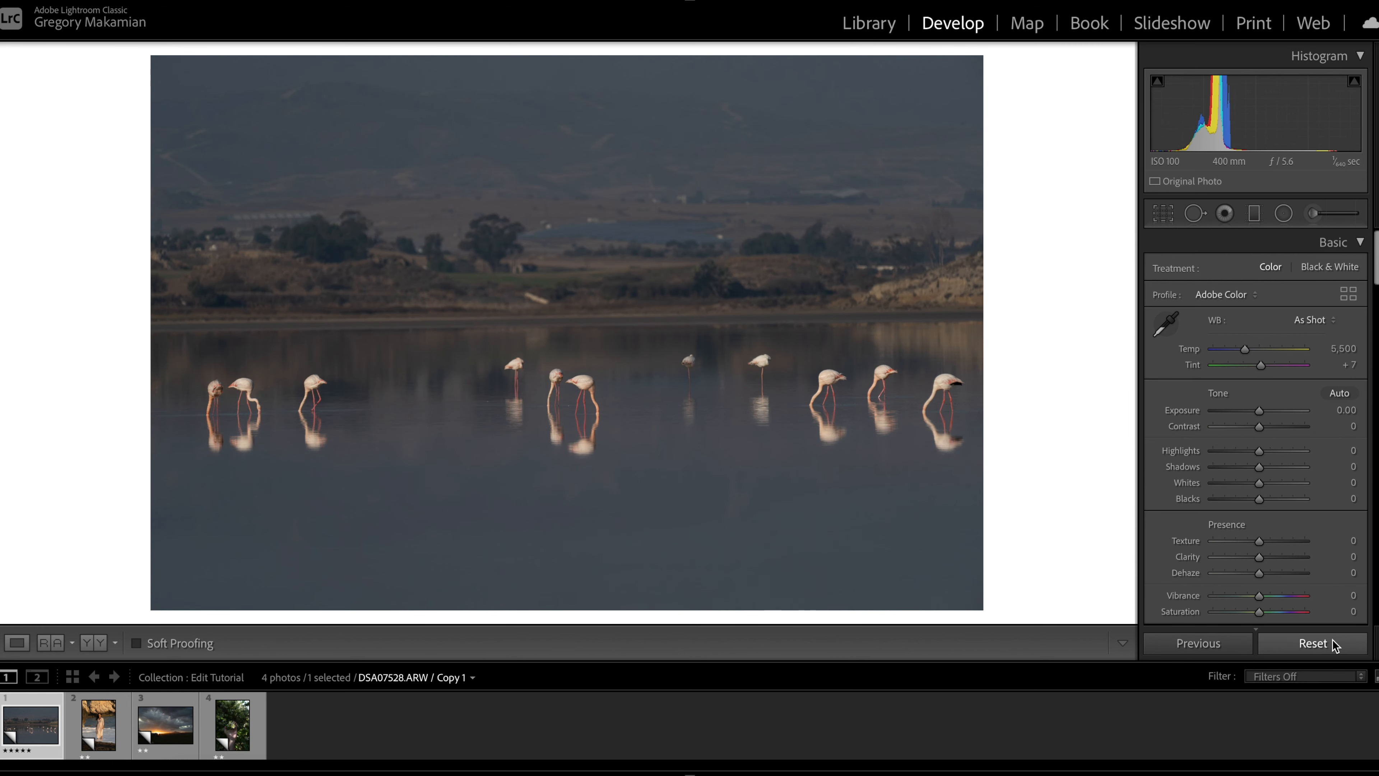
{"action": "key", "text": "ctrl+z"}
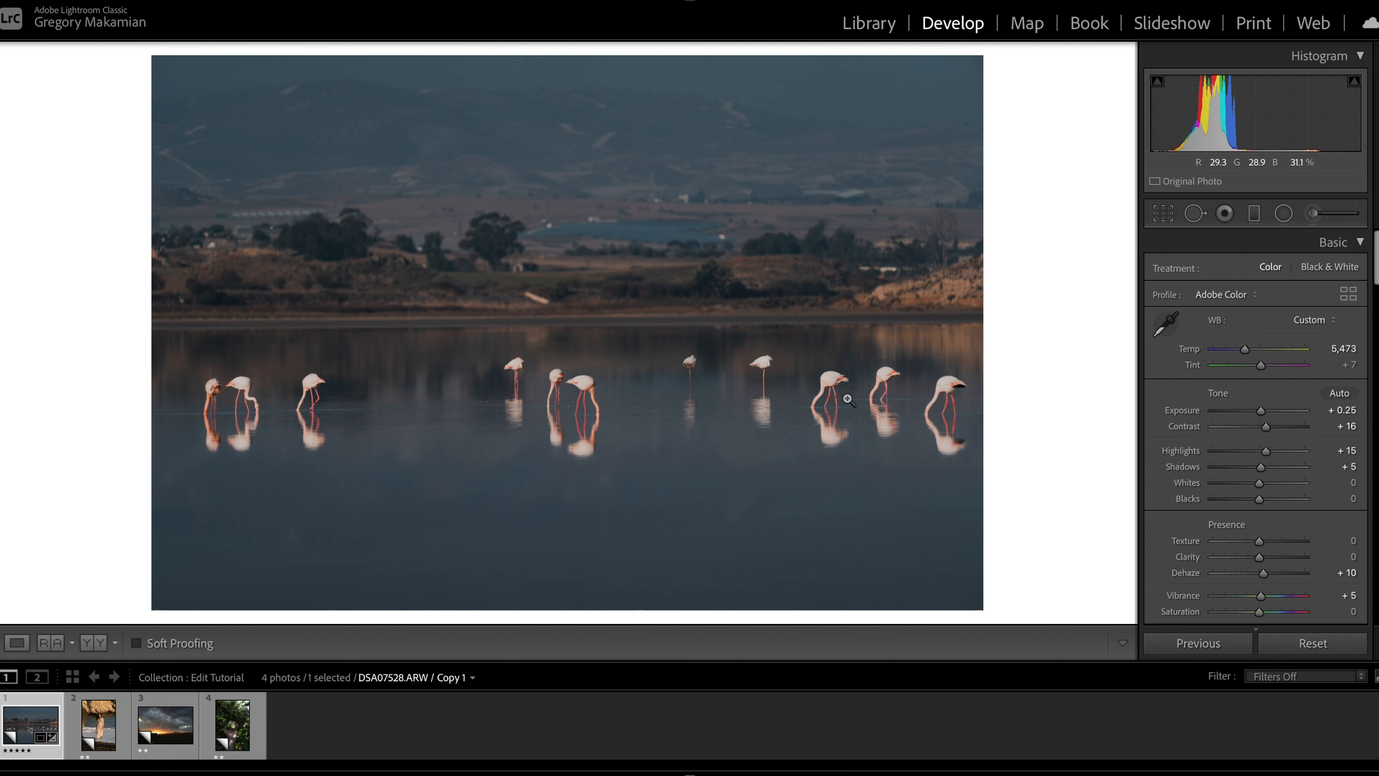
- Set the flamingo photo's Highlights to −12
{"action": "double_click", "coordinate": [1265, 451]}
{"action": "left_click_drag", "start_coordinate": [1263, 454], "coordinate": [1257, 455]}
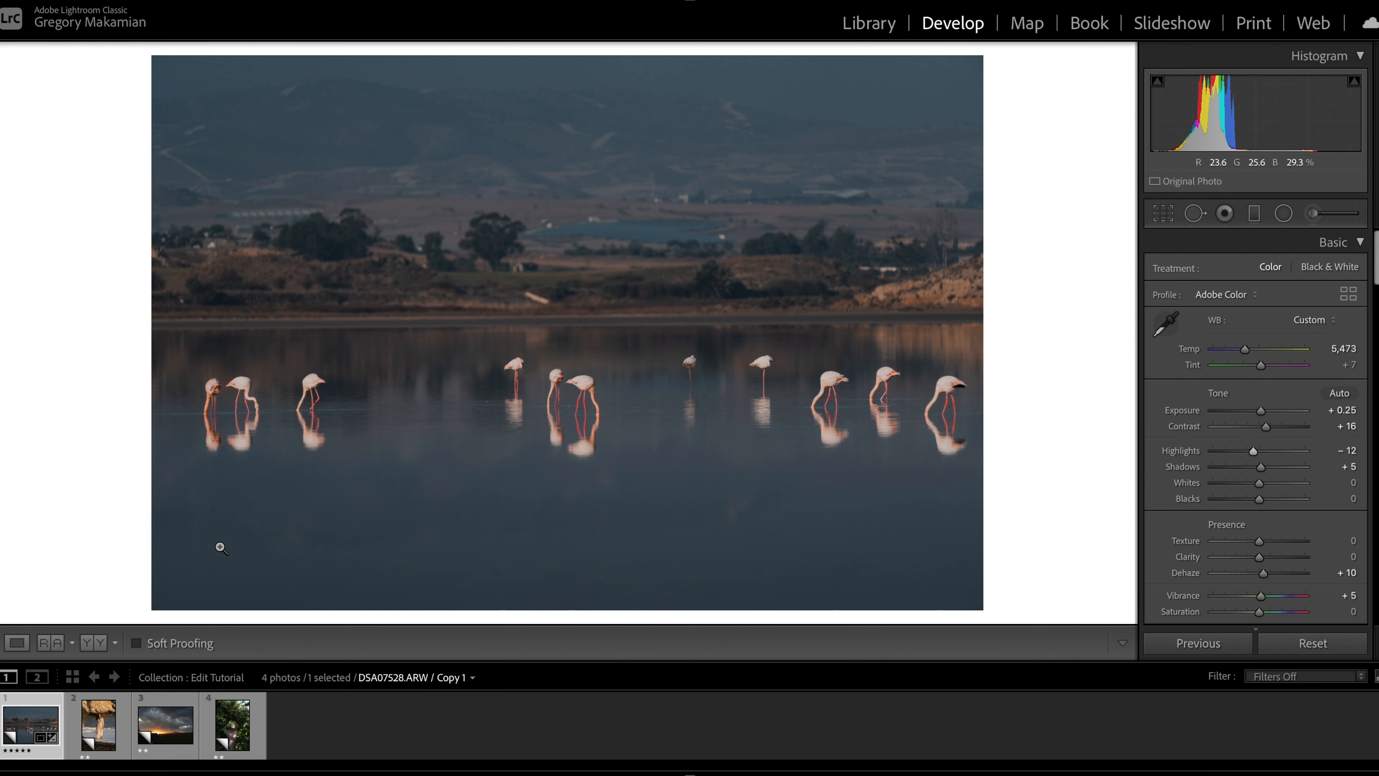
- Open the photo of the woman on the beach and crop it to 4 x 5 / 8 x 10, repositioning the image within the frame
{"action": "key", "text": "Right"}
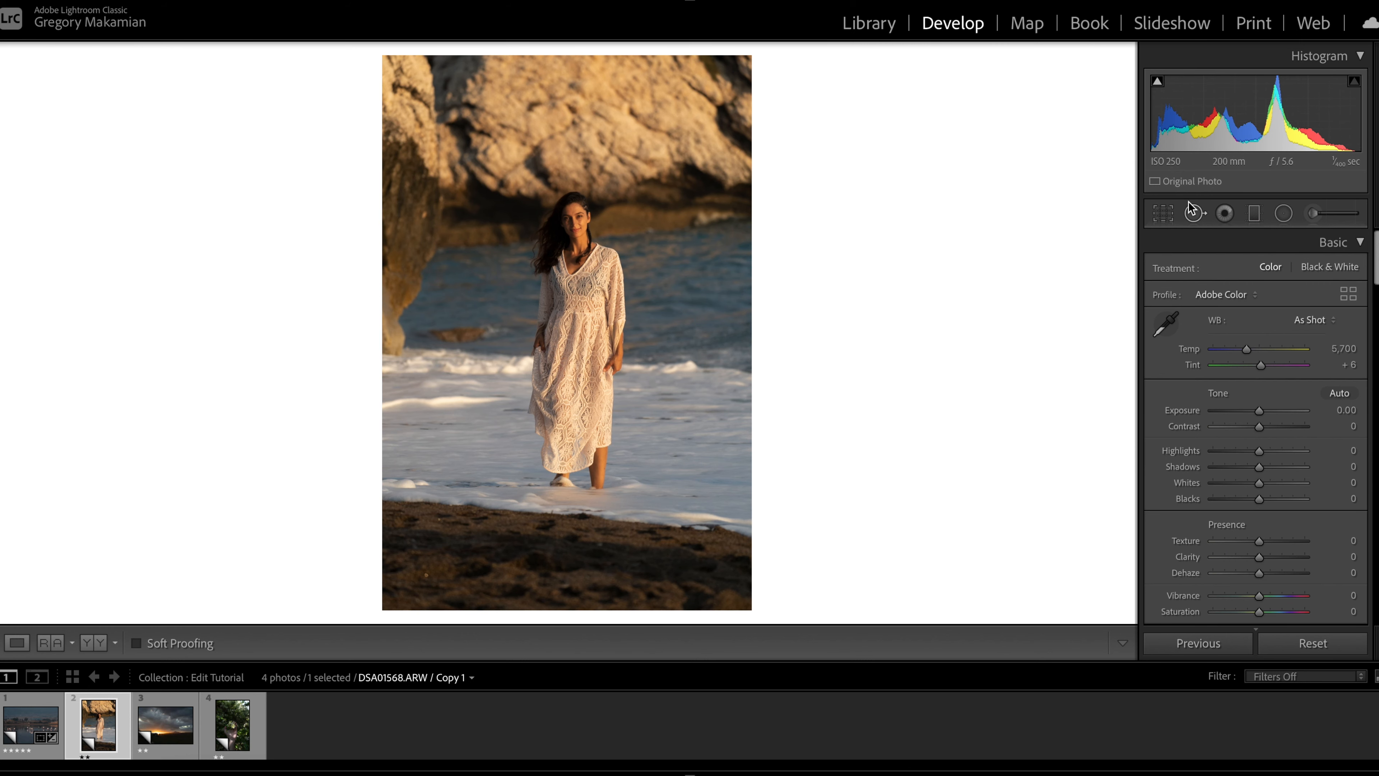
{"action": "left_click", "coordinate": [1170, 212]}
{"action": "left_click", "coordinate": [1295, 269]}
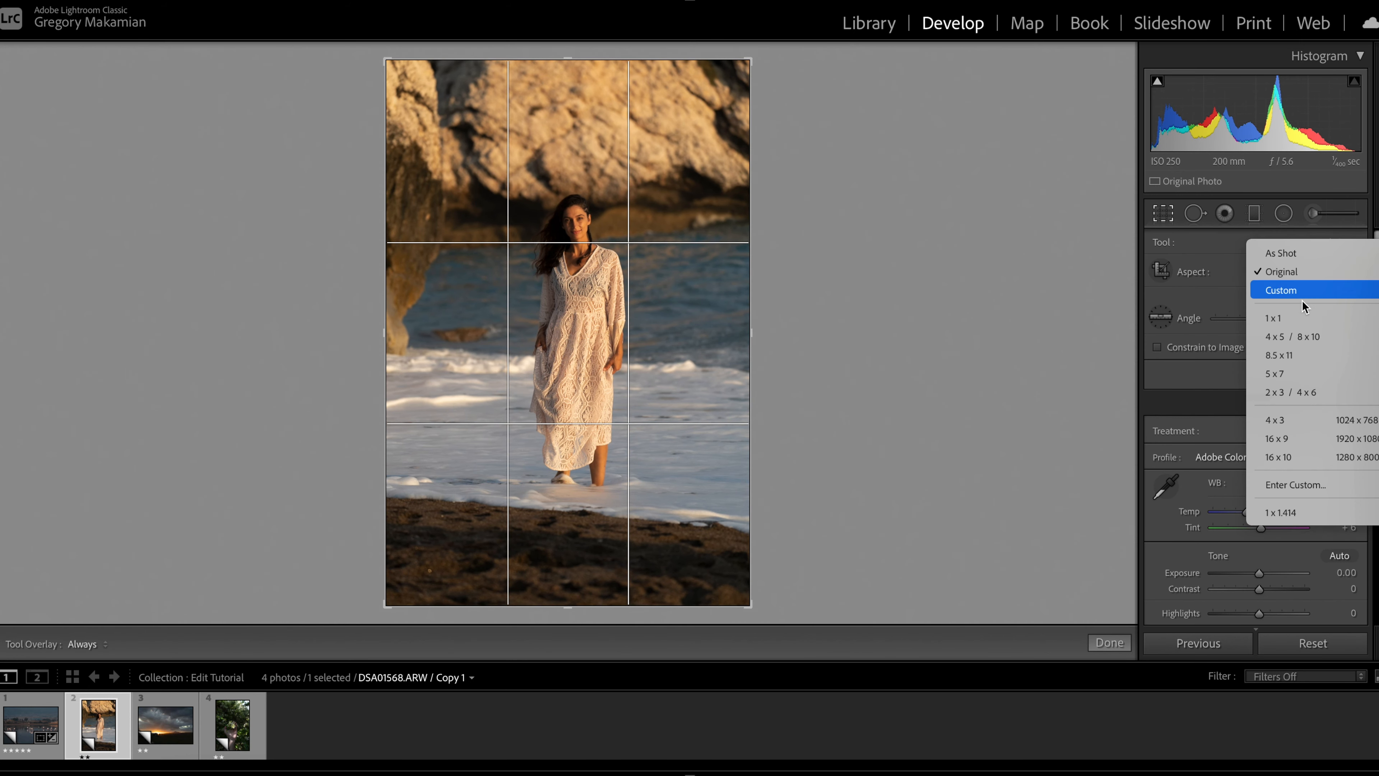
{"action": "left_click", "coordinate": [1301, 341]}
{"action": "left_click_drag", "start_coordinate": [552, 318], "coordinate": [553, 326]}
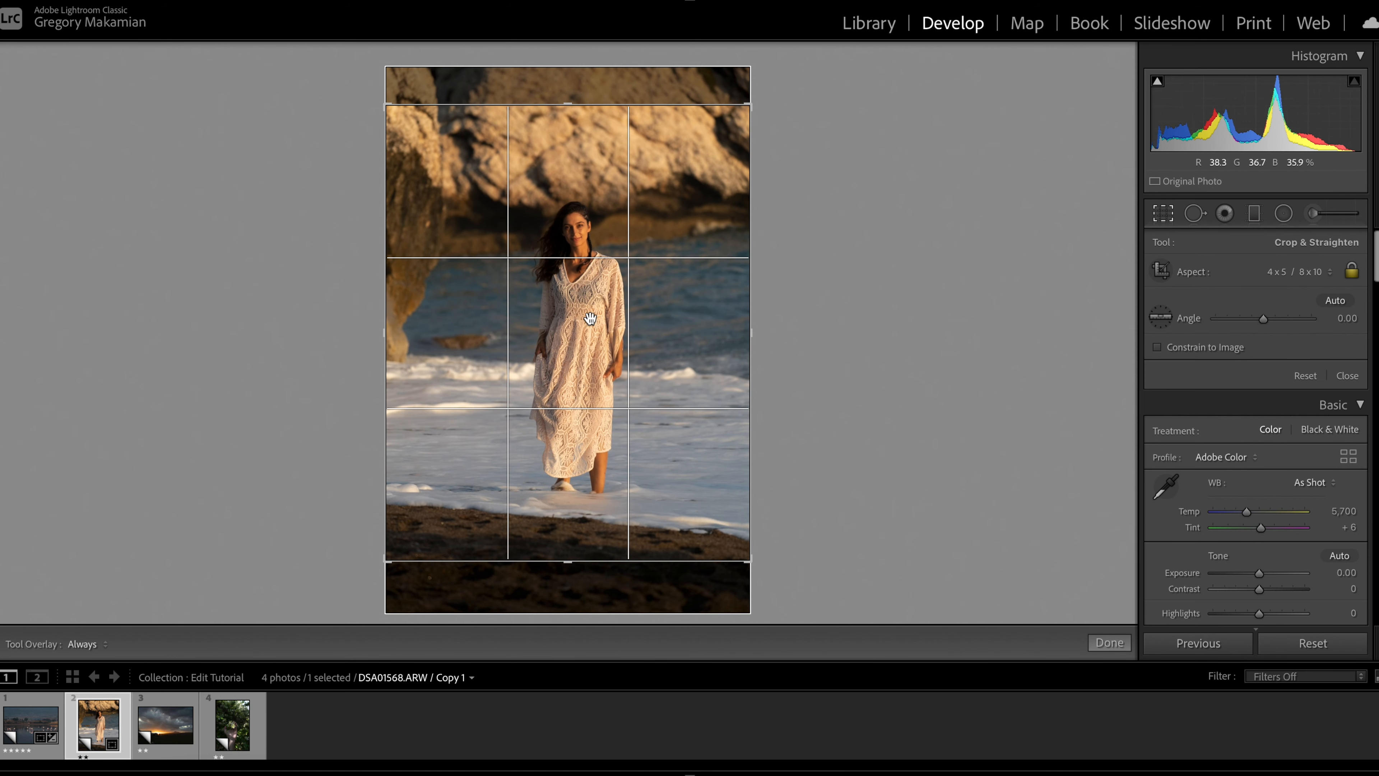
{"action": "left_click", "coordinate": [1161, 213]}
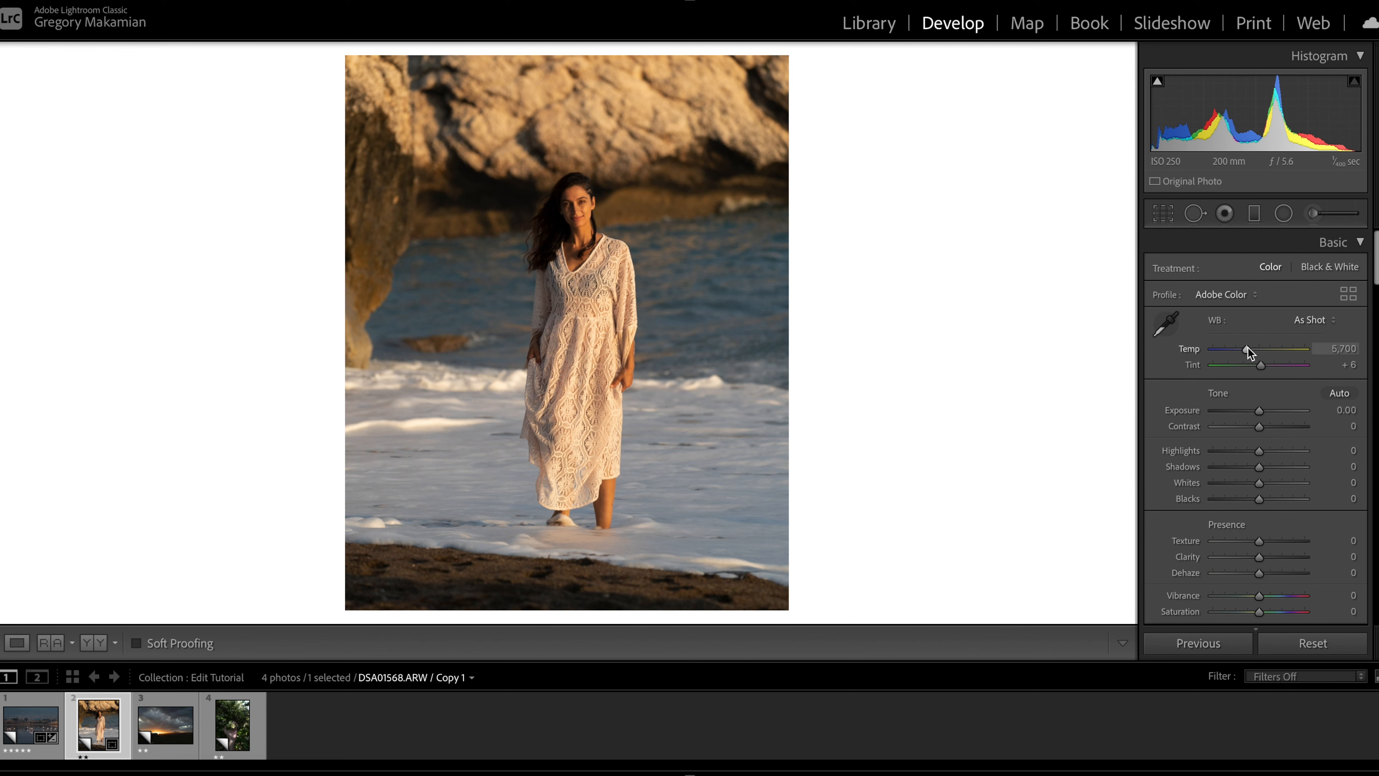
- Cool the beach portrait's white balance by setting Temp to 5,300
{"action": "scroll", "coordinate": [1248, 352], "scroll_direction": "down", "scroll_amount": 4}
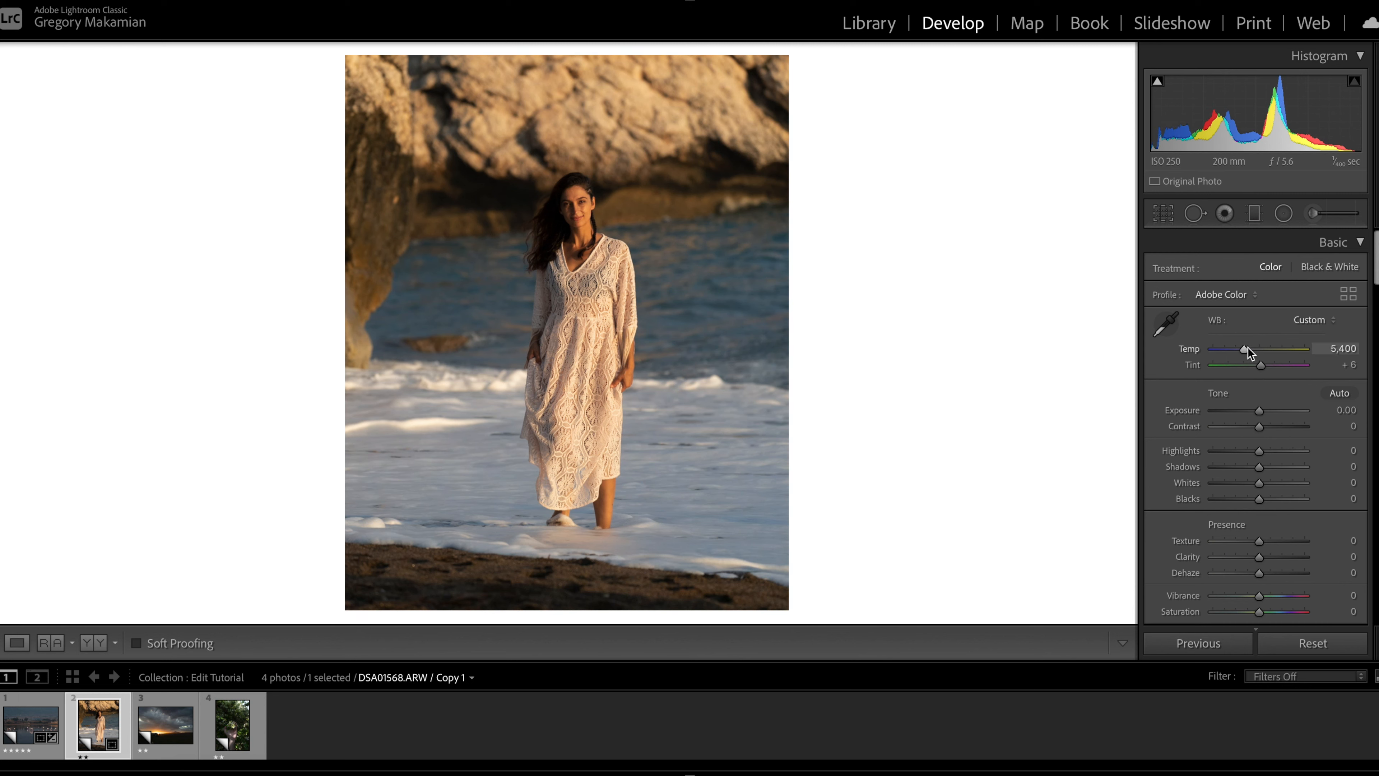
{"action": "scroll", "coordinate": [1248, 352], "scroll_direction": "down", "scroll_amount": 1}
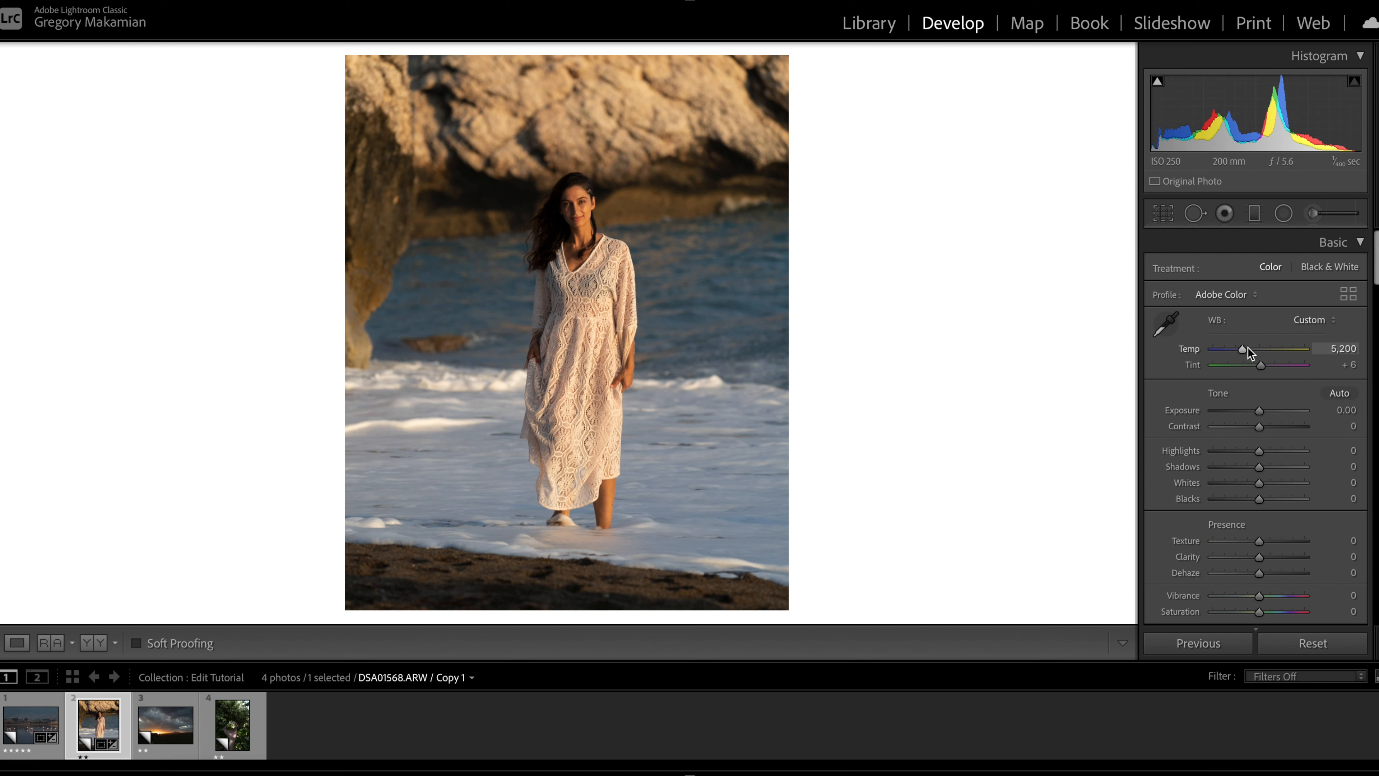
{"action": "scroll", "coordinate": [1248, 351], "scroll_direction": "up", "scroll_amount": 1}
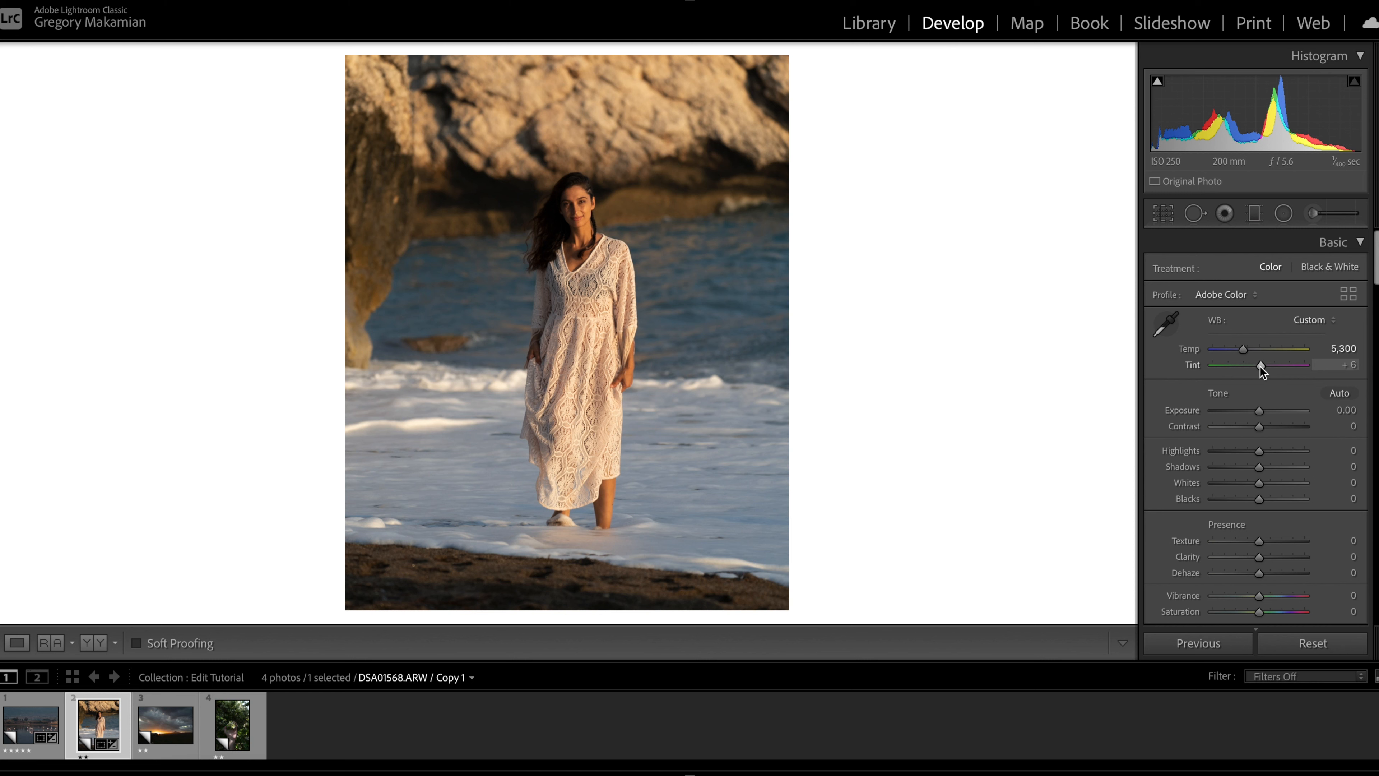
- Shape the point curve with four inner points, lowering the shadows and lifting the midtones, with the highlight point at input 194, output 192
{"action": "scroll", "coordinate": [1270, 467], "scroll_direction": "down", "scroll_amount": 10}
{"action": "scroll", "coordinate": [1269, 468], "scroll_direction": "down", "scroll_amount": 1}
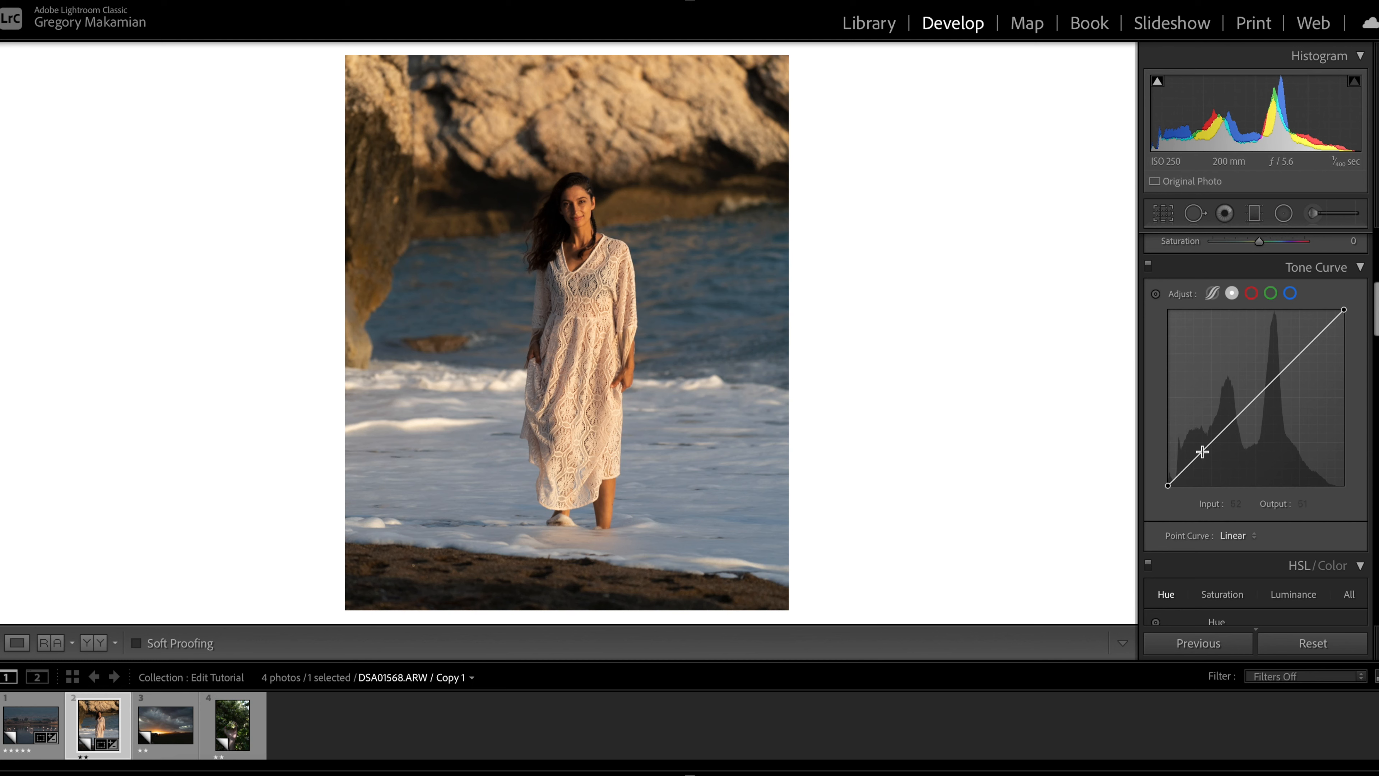
{"action": "left_click_drag", "start_coordinate": [1202, 452], "coordinate": [1302, 353]}
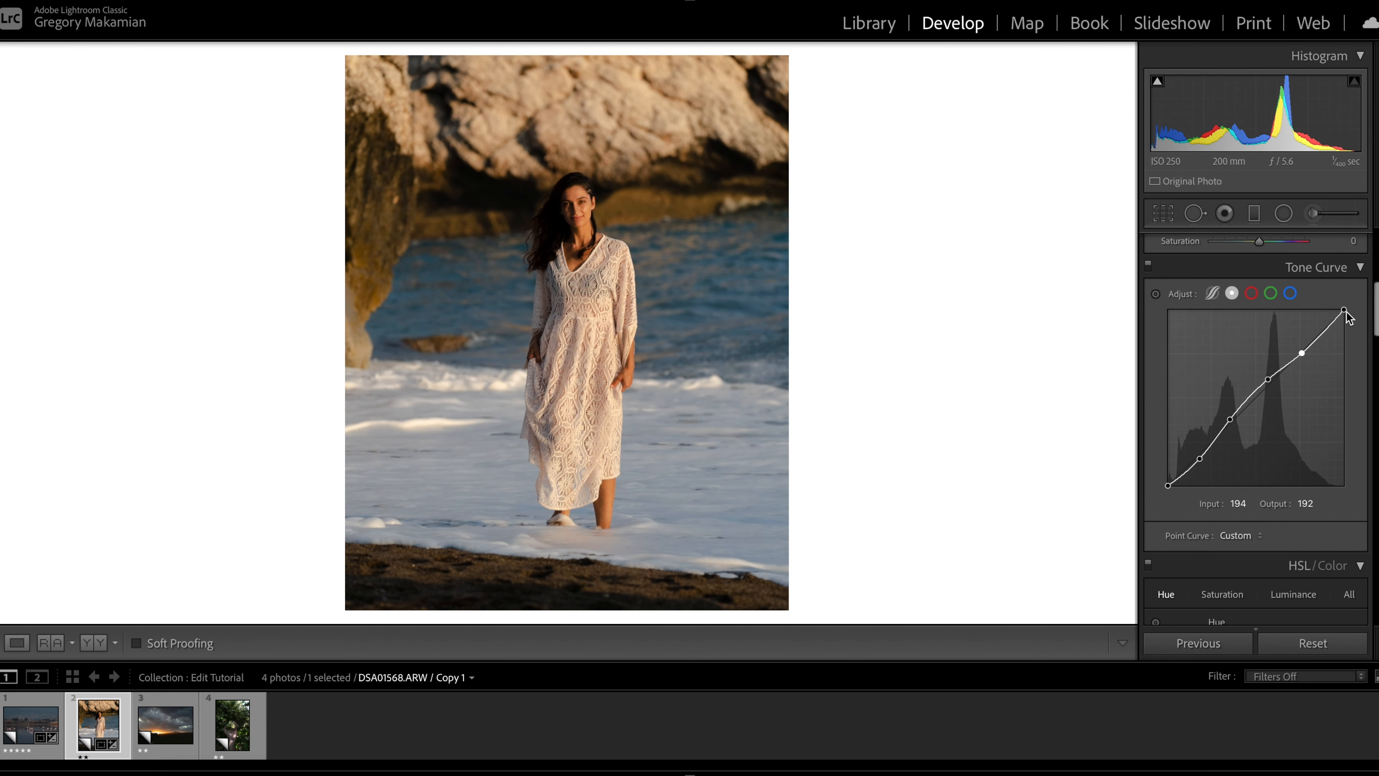
- Lower the curve's white end point, set the highlight point to 190 / 190 and raise the black end point to output 12
{"action": "mouse_move", "coordinate": [1346, 313]}
{"action": "left_mouse_down"}
{"action": "mouse_move", "coordinate": [1355, 369]}
{"action": "mouse_move", "coordinate": [1365, 313]}
{"action": "left_mouse_up"}
{"action": "left_click_drag", "start_coordinate": [1343, 309], "coordinate": [1298, 353]}
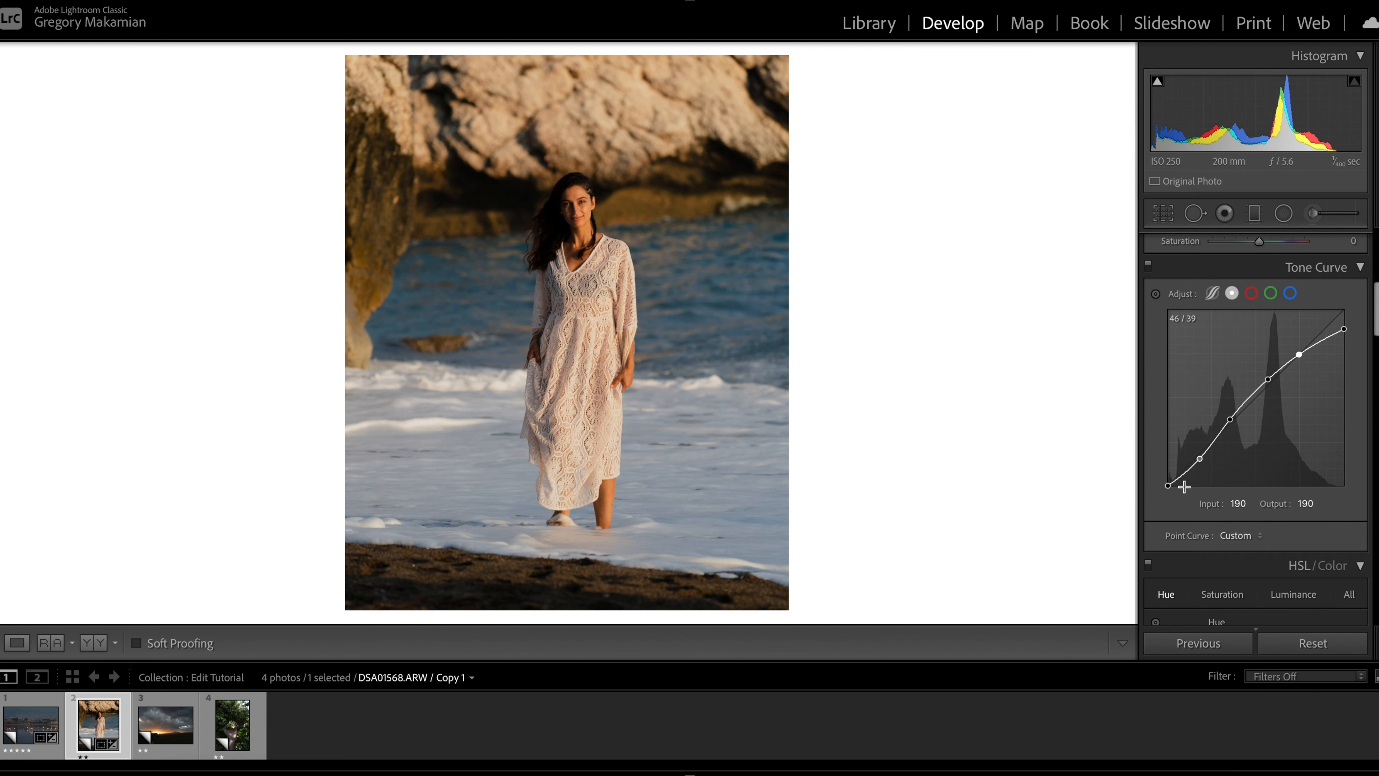
{"action": "left_click_drag", "start_coordinate": [1168, 485], "coordinate": [1167, 478]}
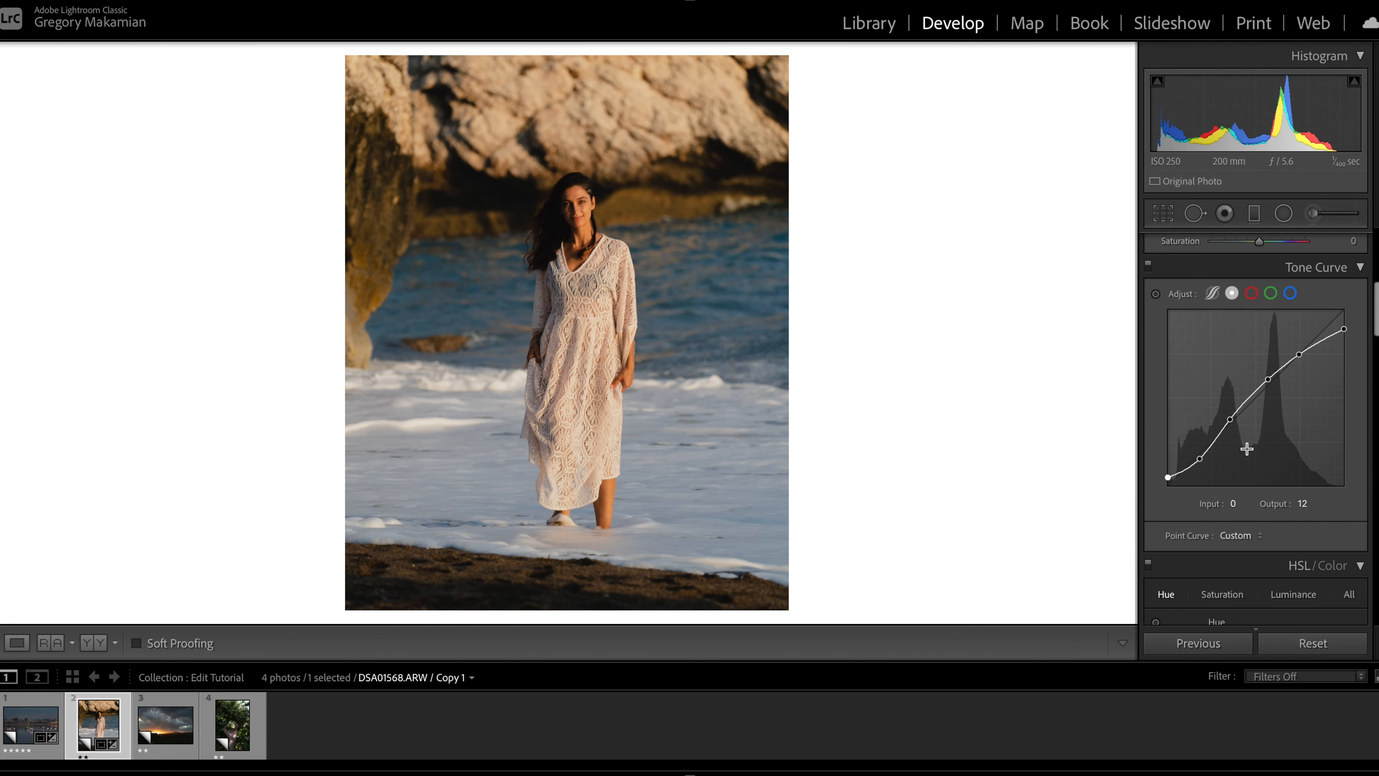
{"action": "scroll", "coordinate": [1247, 448], "scroll_direction": "down", "scroll_amount": 5}
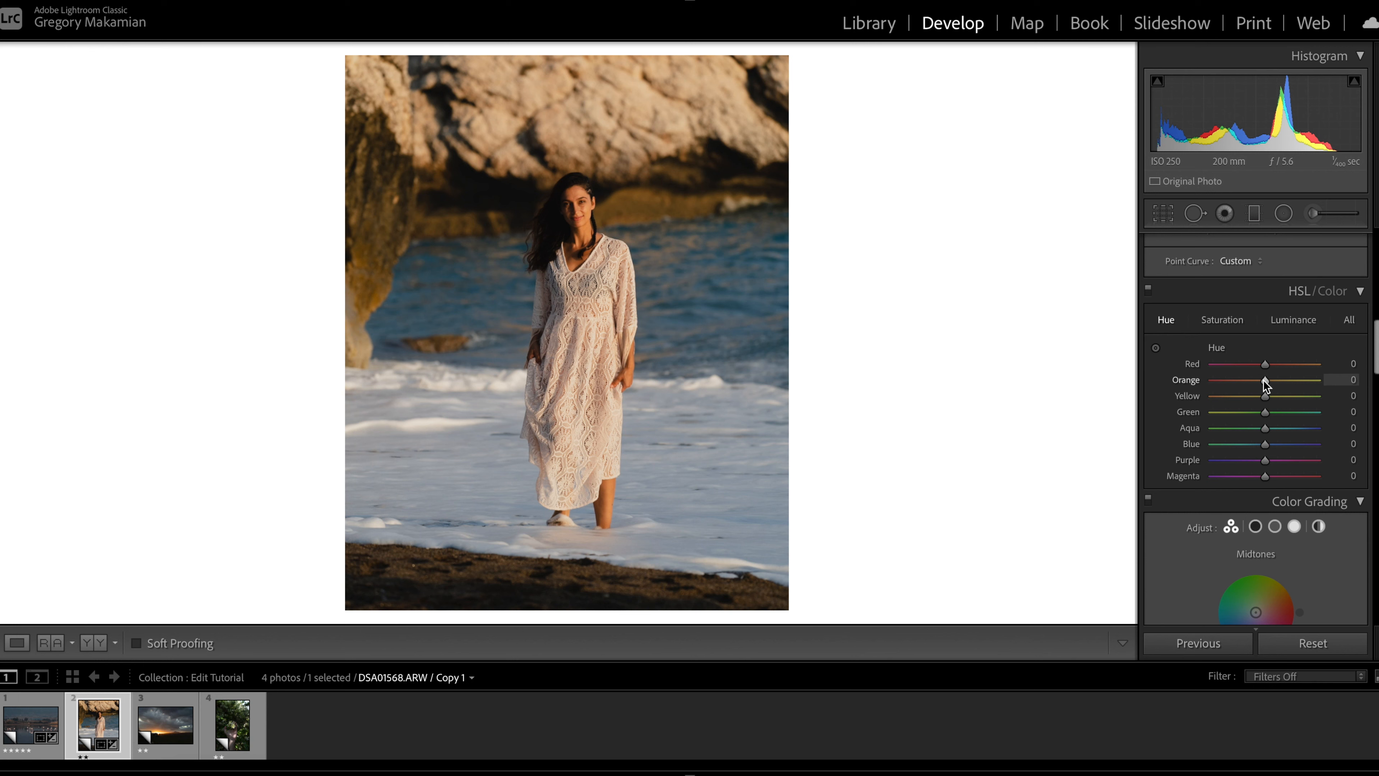
- Set the HSL hue of Orange to -10 and Red to +15, checking the woman's skin tones up close
{"action": "left_click", "coordinate": [556, 223]}
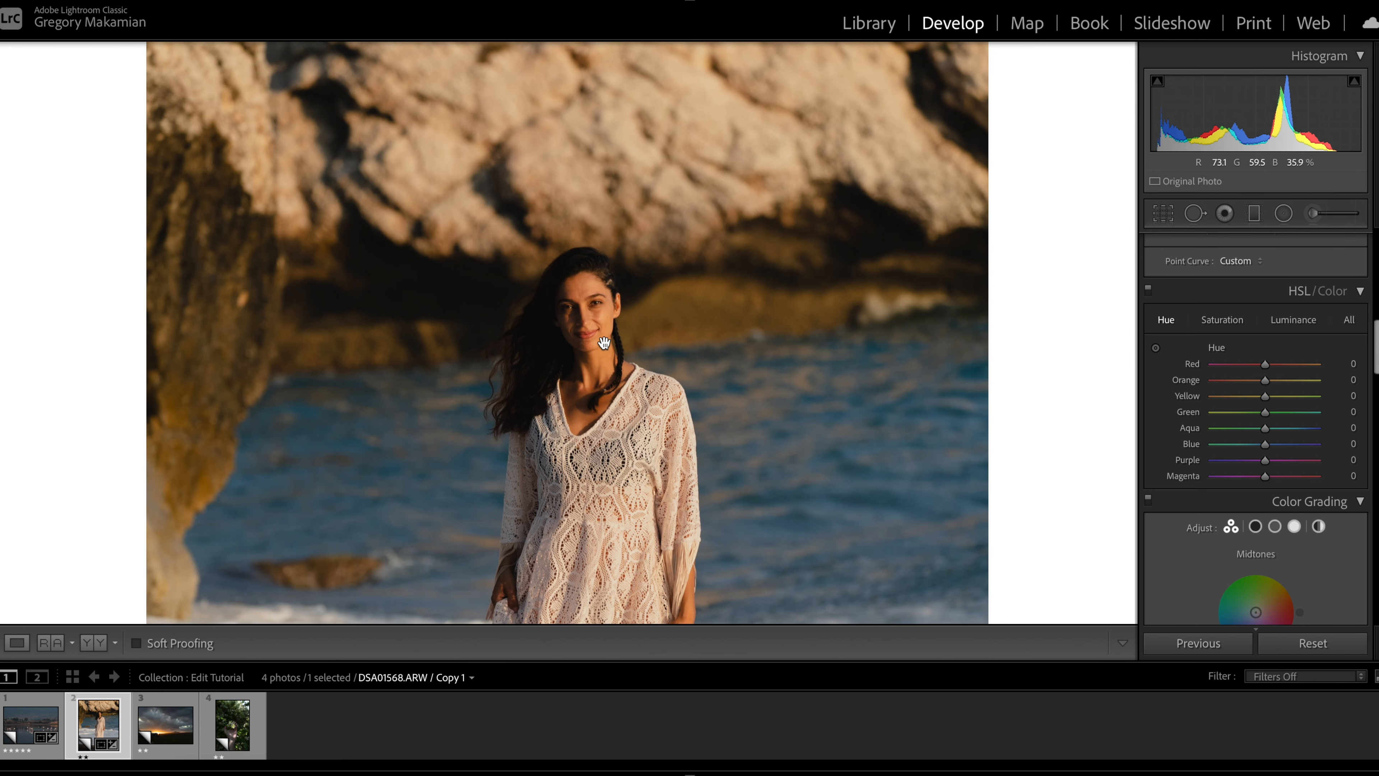
{"action": "left_click", "coordinate": [637, 163]}
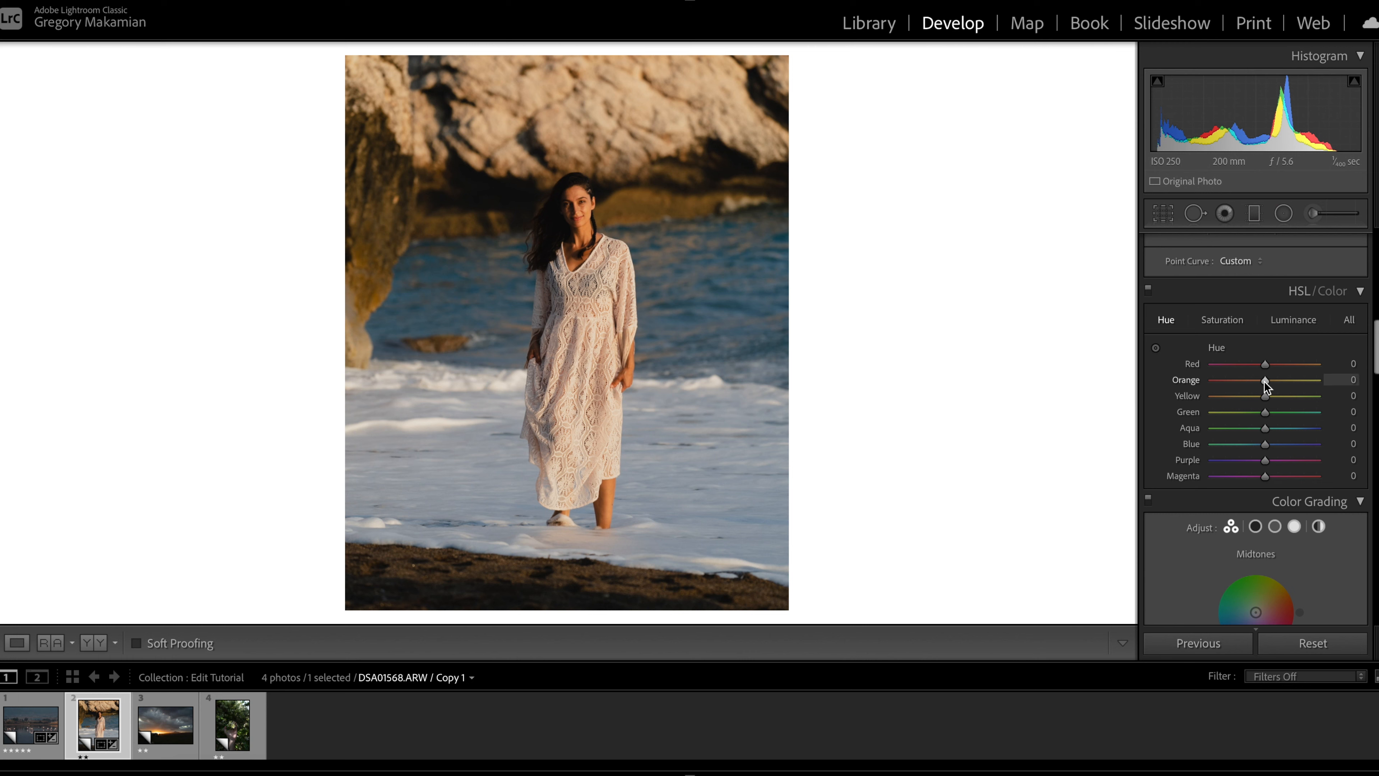
{"action": "key", "text": "Down"}
{"action": "key", "text": "Down"}
{"action": "key", "text": "Up"}
{"action": "key", "text": "Up"}
{"action": "key", "text": "Down"}
{"action": "key", "text": "Down"}
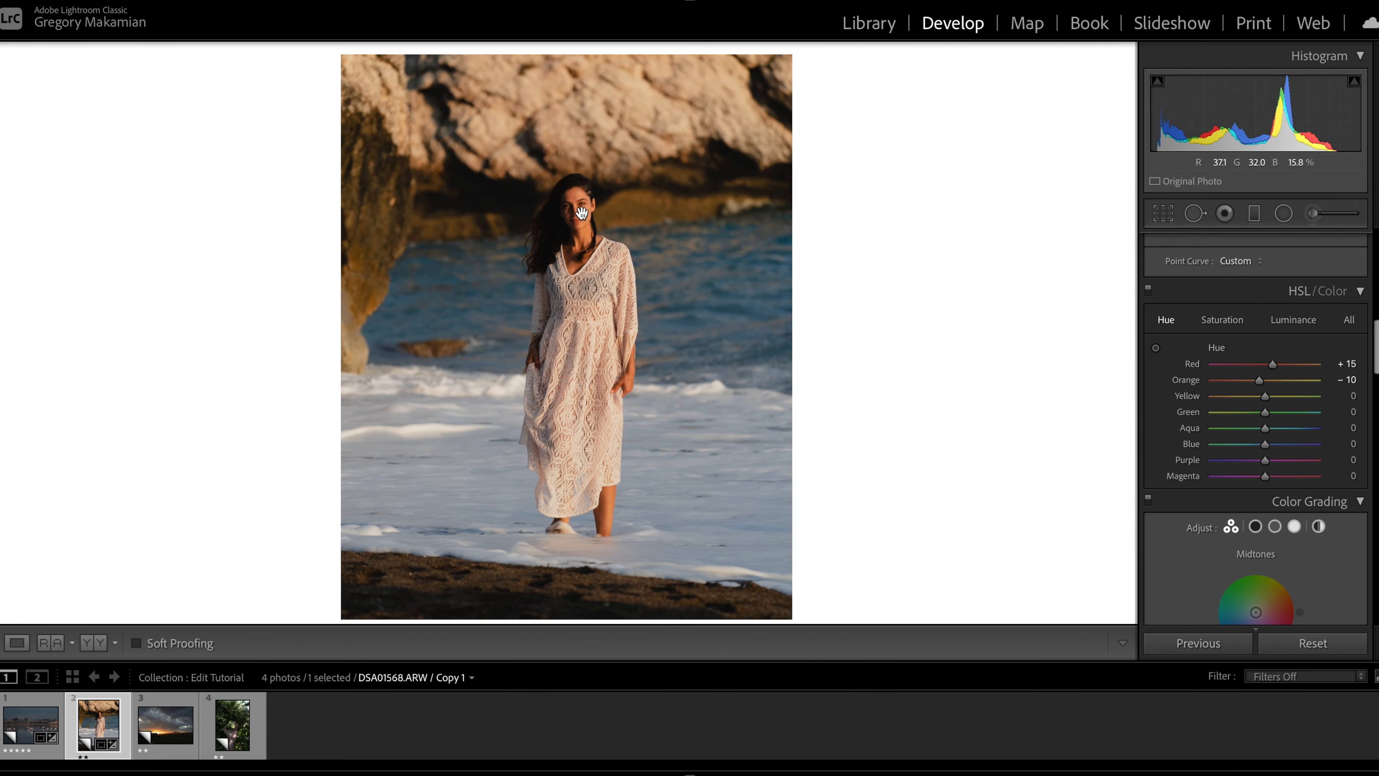
{"action": "left_click", "coordinate": [564, 216]}
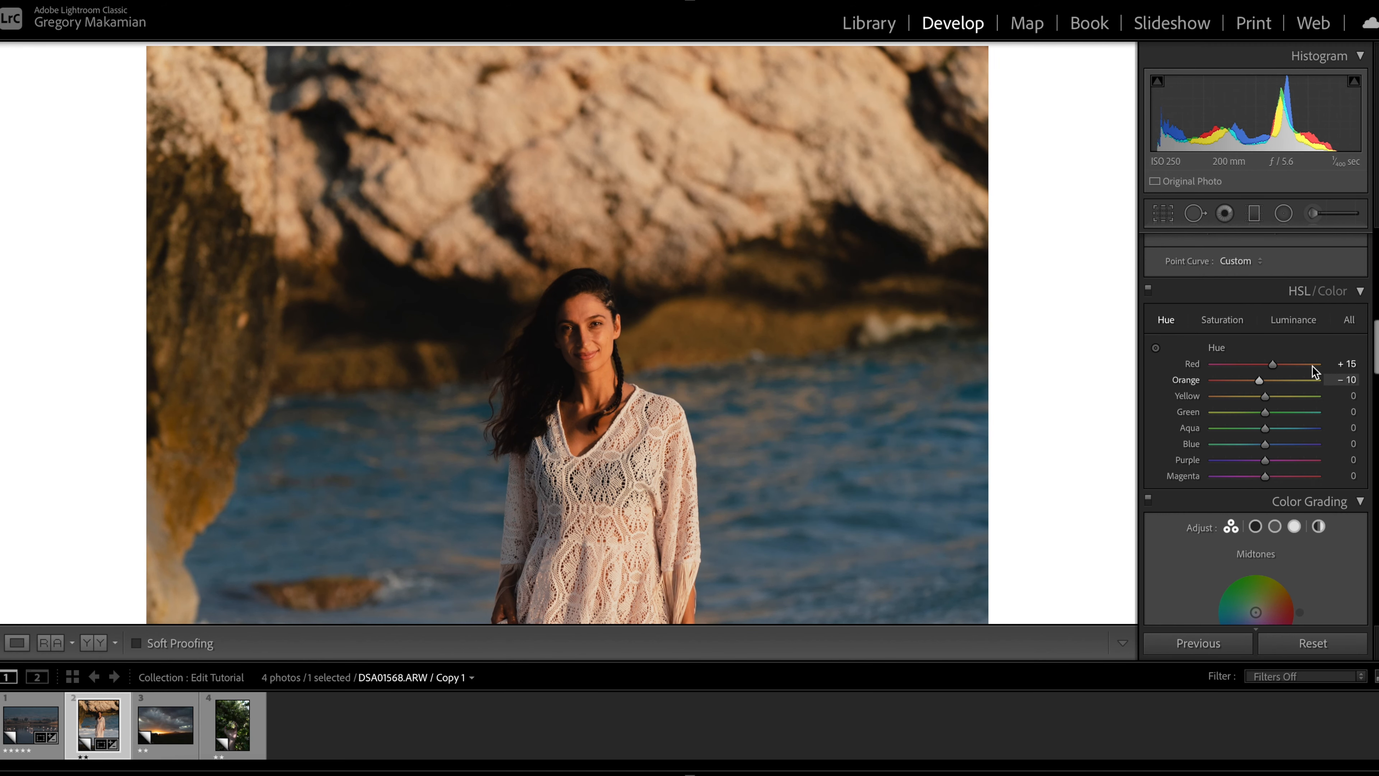
{"action": "double_click", "coordinate": [1273, 365]}
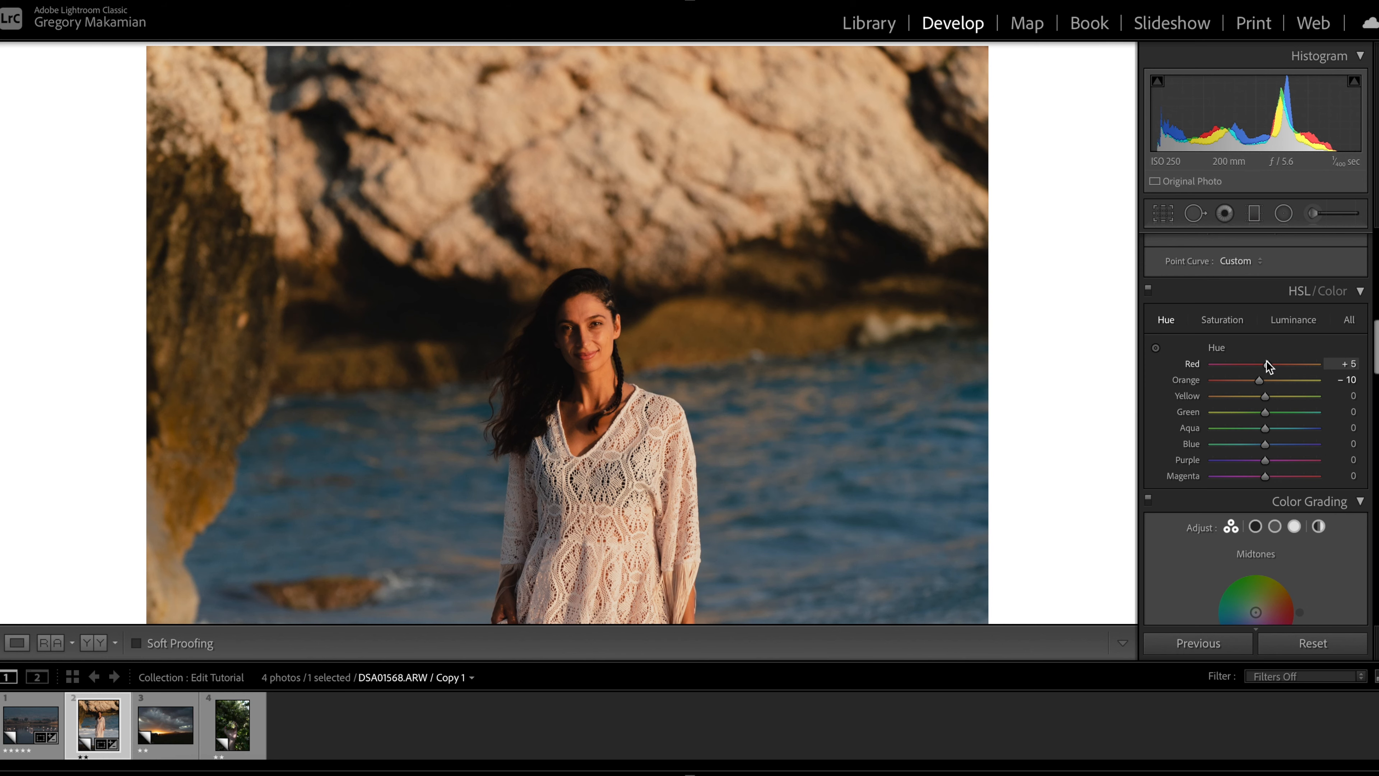
{"action": "left_click", "coordinate": [745, 441]}
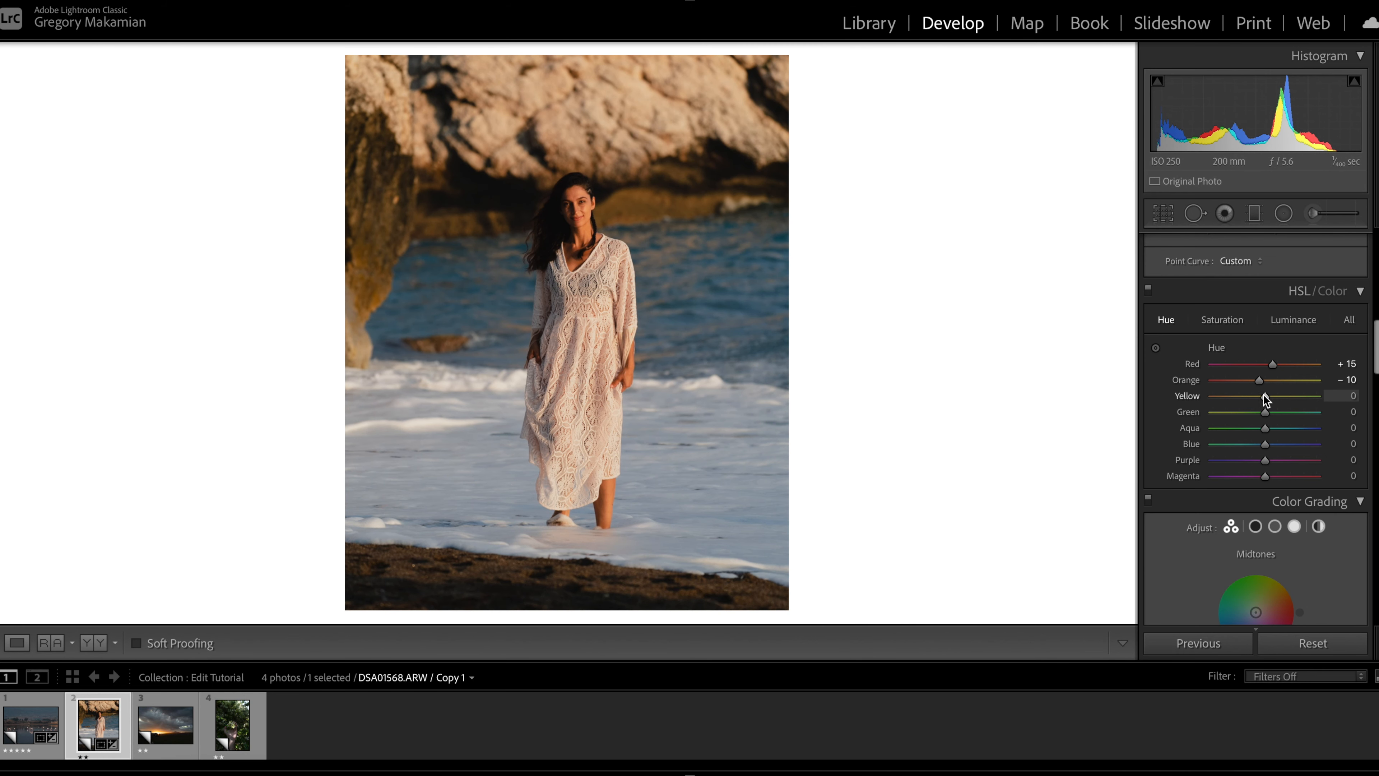
- Shift the HSL hues of the warm rocks and water by setting Yellow to -40, Blue to -10 and Aqua to +65
{"action": "mouse_move", "coordinate": [1267, 399]}
{"action": "left_mouse_down"}
{"action": "mouse_move", "coordinate": [1351, 402]}
{"action": "mouse_move", "coordinate": [1268, 401]}
{"action": "left_mouse_up"}
{"action": "left_click_drag", "start_coordinate": [1265, 400], "coordinate": [1242, 399]}
{"action": "left_click_drag", "start_coordinate": [1242, 399], "coordinate": [1245, 400]}
{"action": "scroll", "coordinate": [1266, 444], "scroll_direction": "down", "scroll_amount": 2}
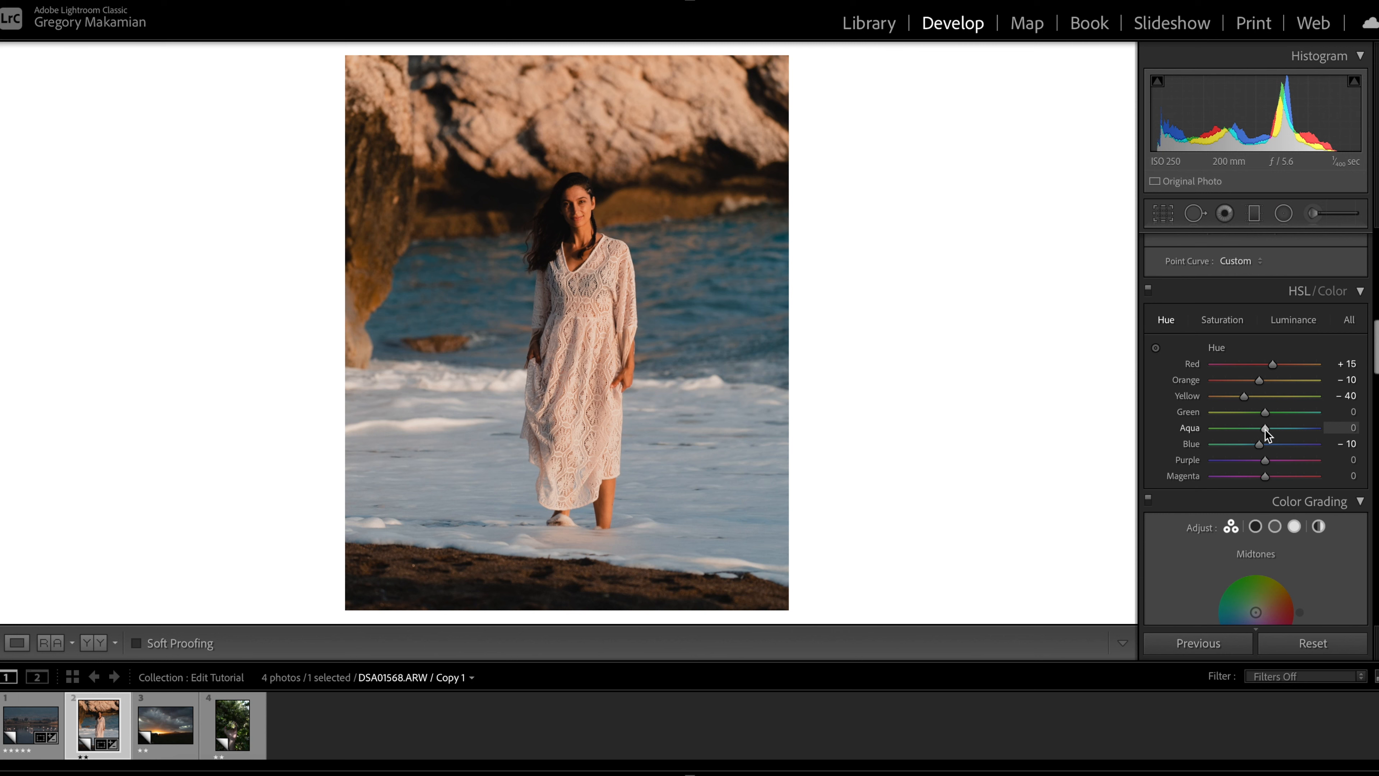
{"action": "mouse_move", "coordinate": [1265, 429]}
{"action": "left_mouse_down"}
{"action": "mouse_move", "coordinate": [1171, 433]}
{"action": "mouse_move", "coordinate": [1317, 430]}
{"action": "mouse_move", "coordinate": [1162, 432]}
{"action": "mouse_move", "coordinate": [1334, 433]}
{"action": "mouse_move", "coordinate": [1118, 415]}
{"action": "mouse_move", "coordinate": [1277, 434]}
{"action": "mouse_move", "coordinate": [1260, 438]}
{"action": "left_mouse_up"}
{"action": "left_click_drag", "start_coordinate": [1266, 432], "coordinate": [1300, 429]}
{"action": "scroll", "coordinate": [1233, 432], "scroll_direction": "down", "scroll_amount": 3}
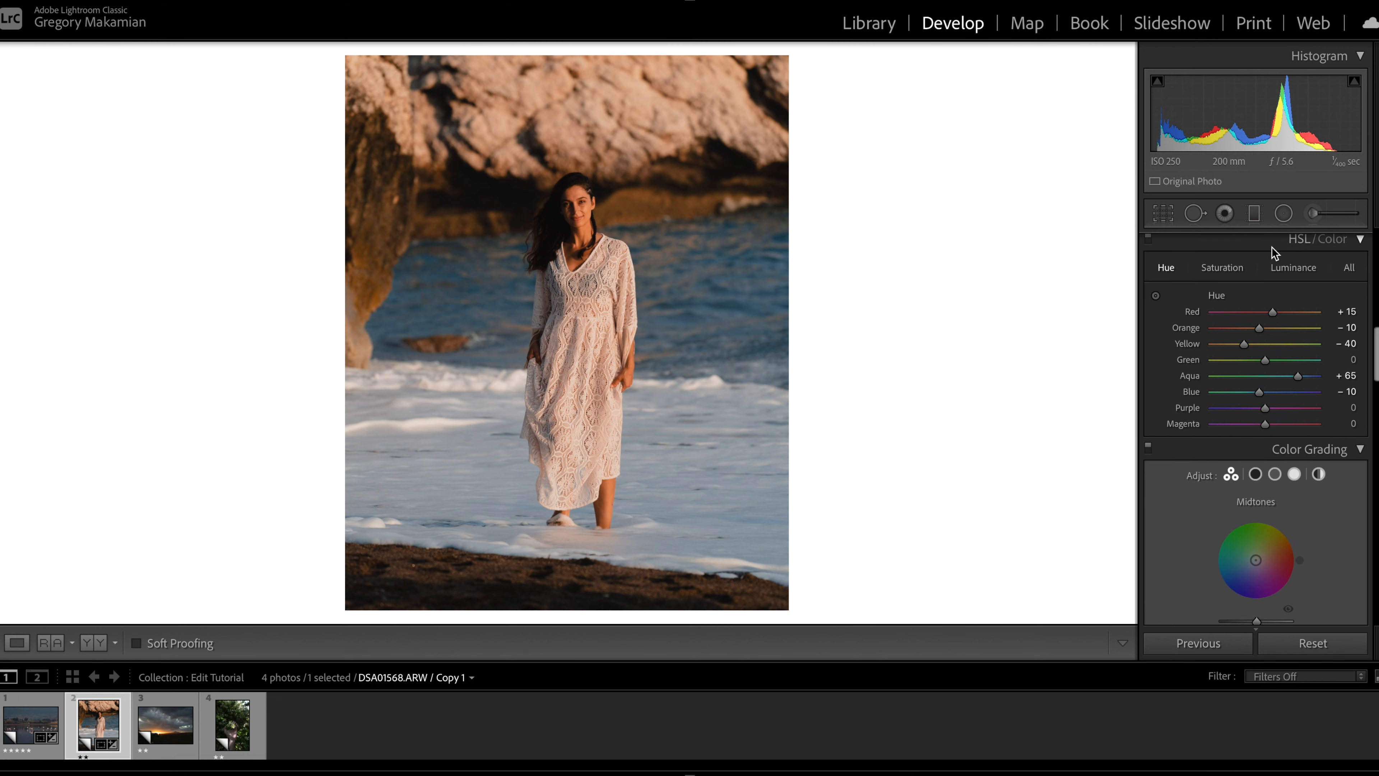
- Set the HSL saturation of Blue to -31, Aqua to -25, Yellow to -38 and Orange to -10, leaving Green at 0
{"action": "left_click", "coordinate": [1227, 266]}
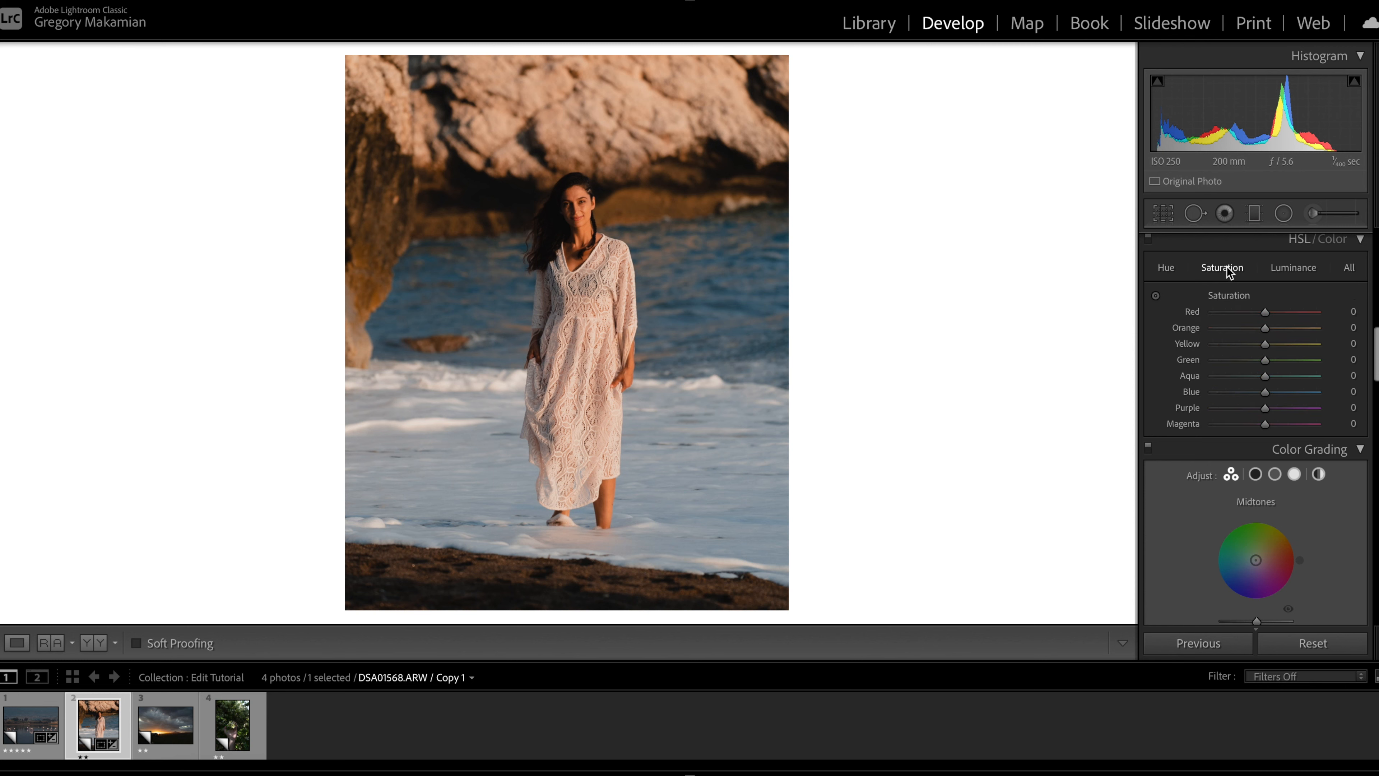
{"action": "left_click", "coordinate": [1249, 392]}
{"action": "left_click_drag", "start_coordinate": [1265, 376], "coordinate": [1245, 346]}
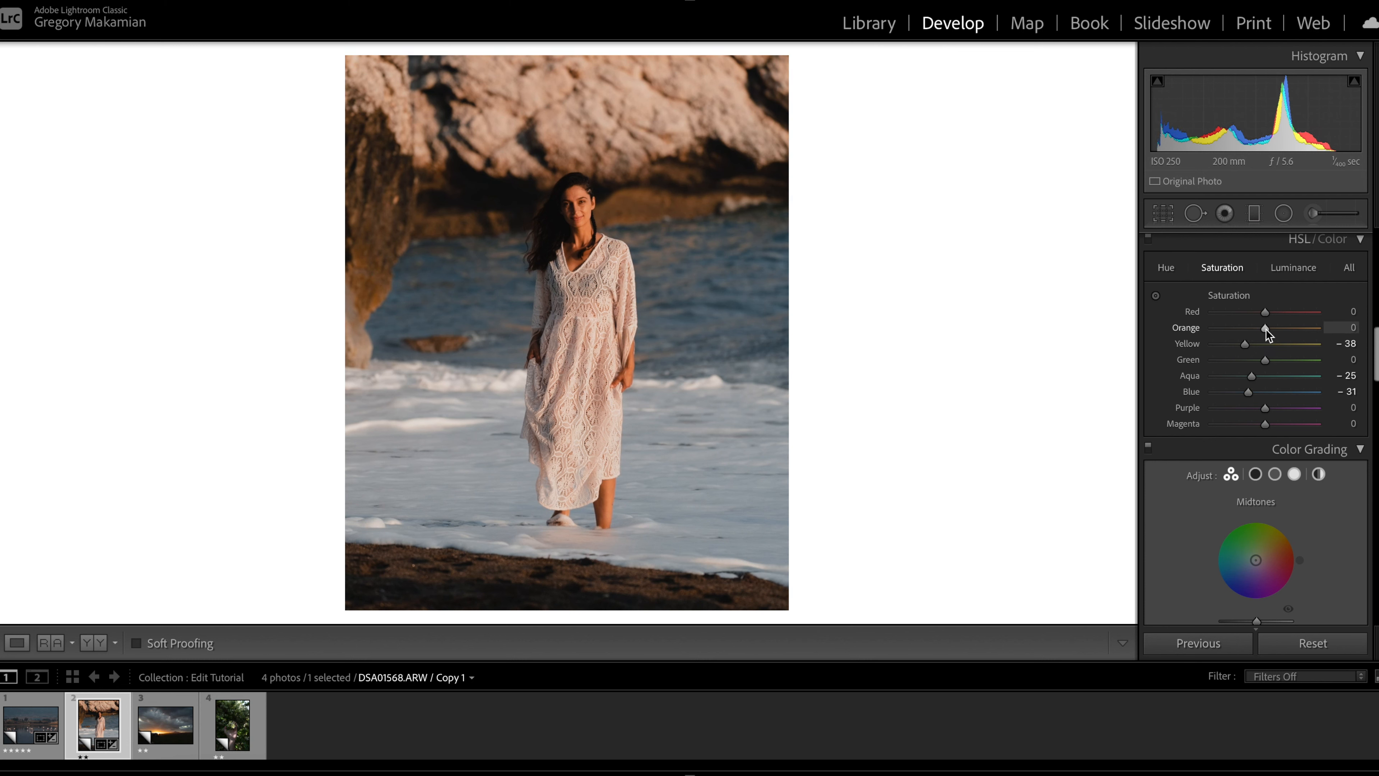
{"action": "scroll", "coordinate": [1266, 328], "scroll_direction": "down", "scroll_amount": 10}
{"action": "left_click_drag", "start_coordinate": [1265, 360], "coordinate": [1236, 360]}
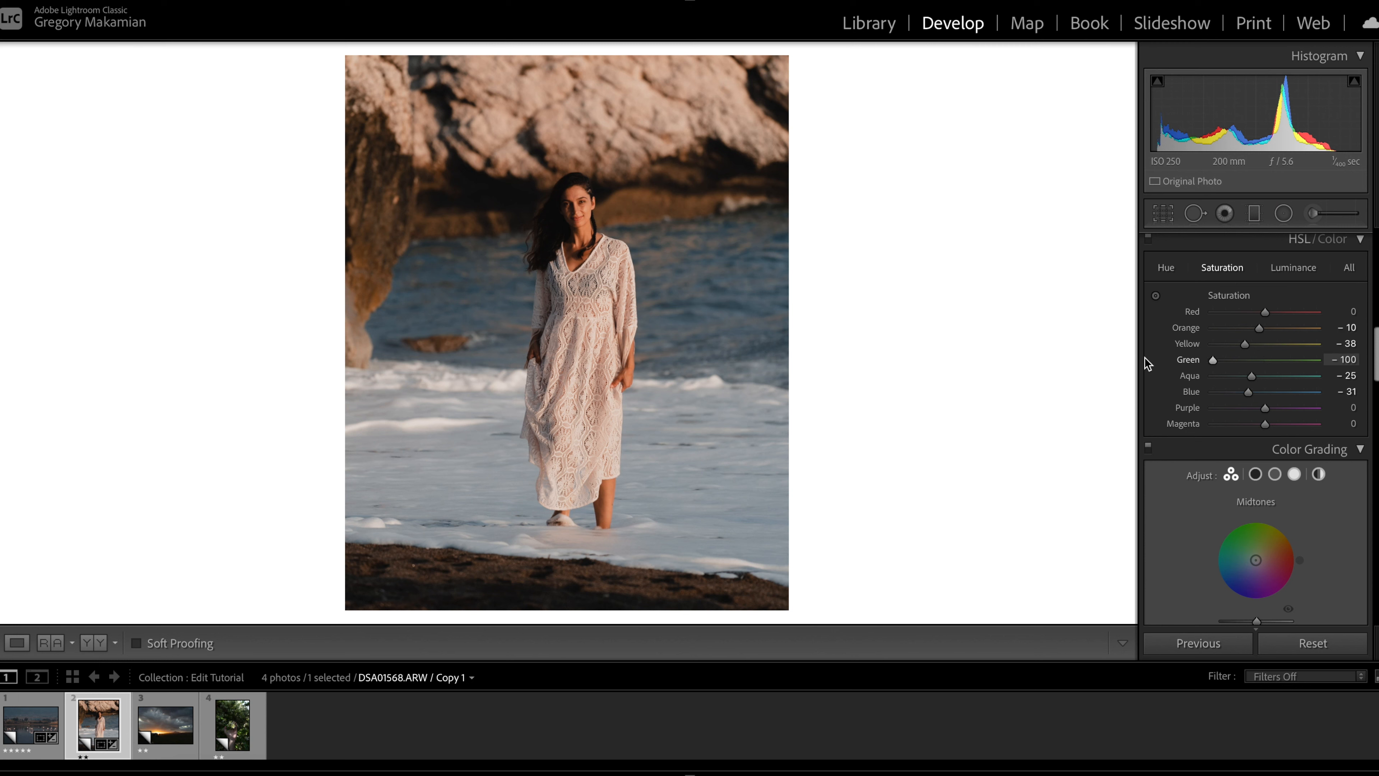
{"action": "double_click", "coordinate": [1295, 361]}
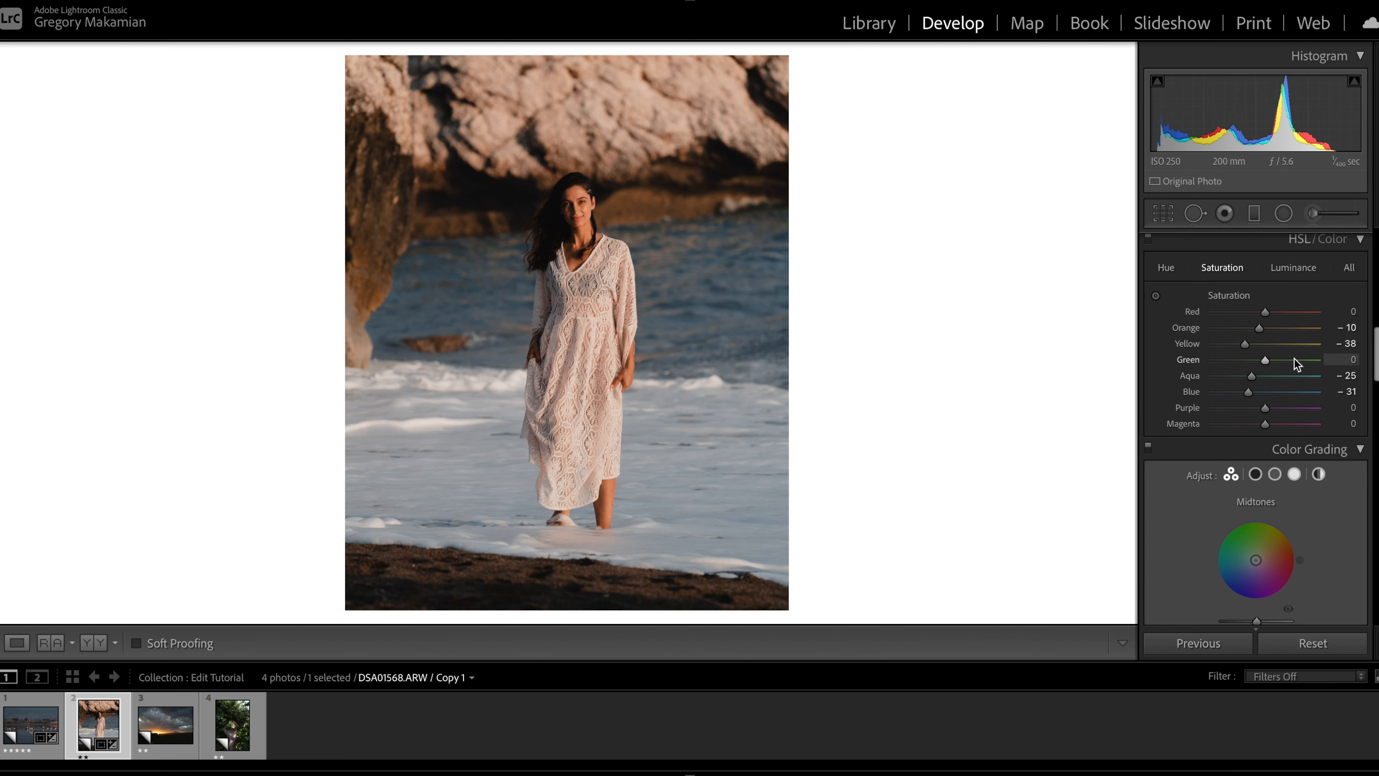
- Set the HSL luminance of Orange to -10 and Yellow to -15, keeping Blue at 0
{"action": "left_click", "coordinate": [1286, 269]}
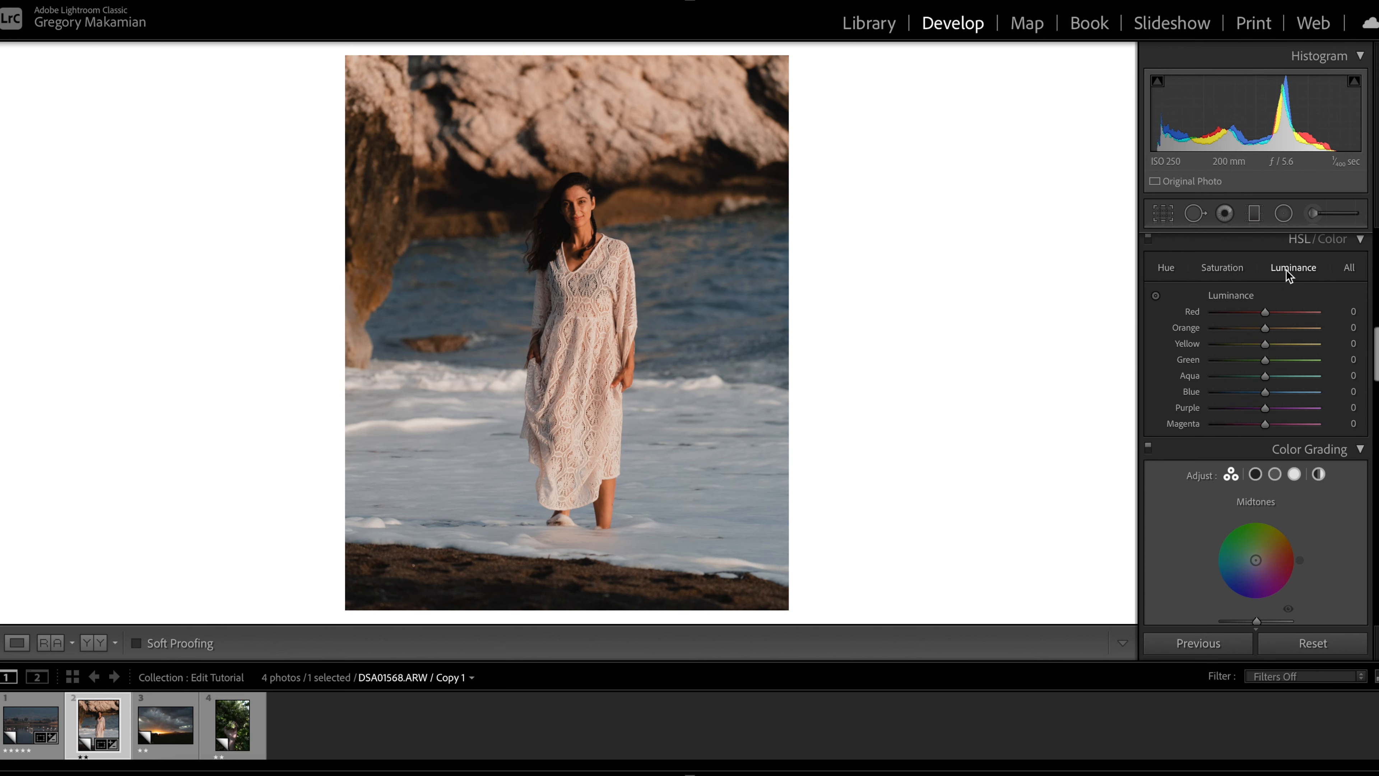
{"action": "mouse_move", "coordinate": [1264, 392]}
{"action": "left_mouse_down"}
{"action": "mouse_move", "coordinate": [1231, 392]}
{"action": "mouse_move", "coordinate": [1270, 392]}
{"action": "left_mouse_up"}
{"action": "double_click", "coordinate": [1269, 391]}
{"action": "left_click_drag", "start_coordinate": [1265, 330], "coordinate": [1262, 331]}
{"action": "double_click", "coordinate": [1264, 331]}
{"action": "scroll", "coordinate": [1264, 330], "scroll_direction": "down", "scroll_amount": 2}
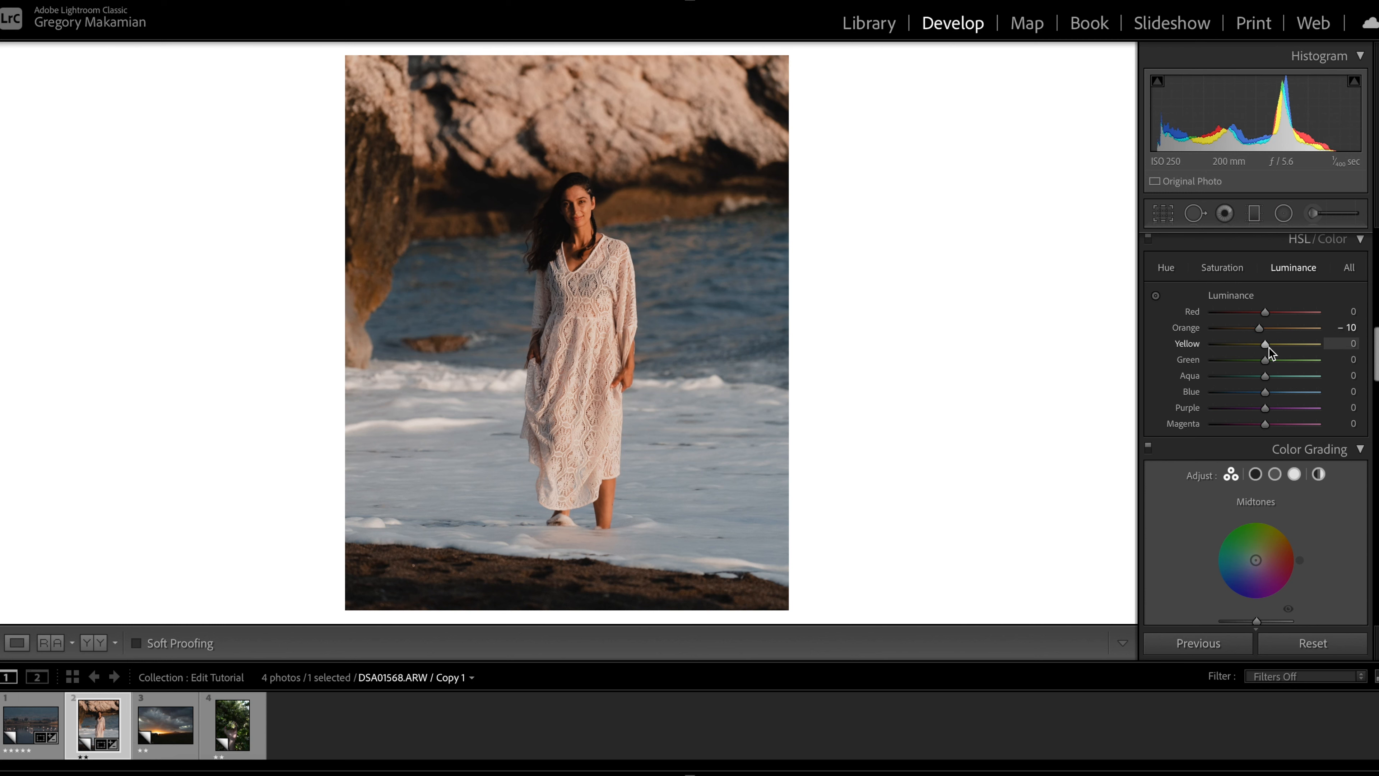
{"action": "mouse_move", "coordinate": [1265, 343]}
{"action": "left_mouse_down"}
{"action": "mouse_move", "coordinate": [1212, 347]}
{"action": "mouse_move", "coordinate": [1292, 346]}
{"action": "mouse_move", "coordinate": [1210, 346]}
{"action": "mouse_move", "coordinate": [1275, 347]}
{"action": "mouse_move", "coordinate": [1247, 350]}
{"action": "mouse_move", "coordinate": [1257, 354]}
{"action": "left_mouse_up"}
{"action": "left_click_drag", "start_coordinate": [1255, 350], "coordinate": [1255, 350]}
{"action": "double_click", "coordinate": [1256, 348]}
{"action": "key", "text": "ctrl+z"}
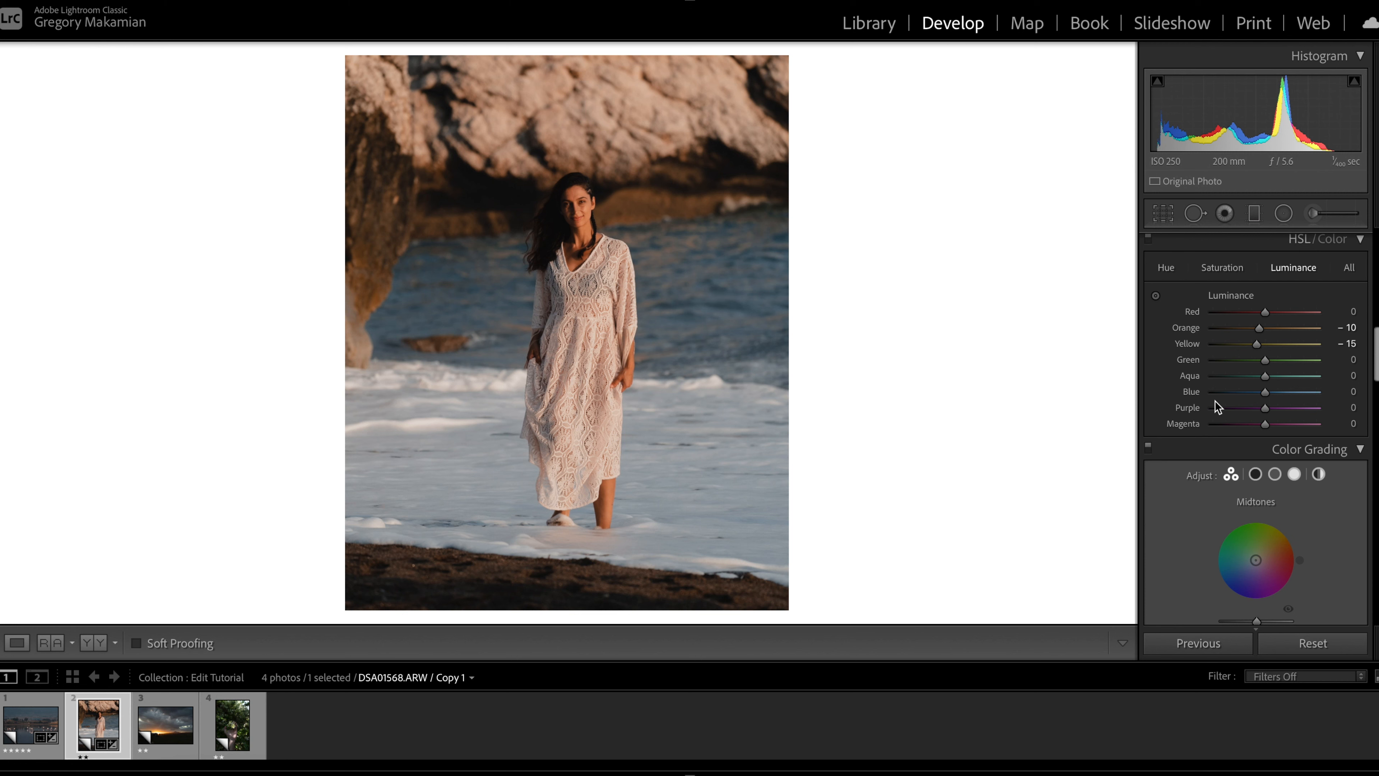
- Tint the highlights cyan-blue in Color Grading with Hue 192 and Saturation 13
{"action": "scroll", "coordinate": [1265, 457], "scroll_direction": "down", "scroll_amount": 5}
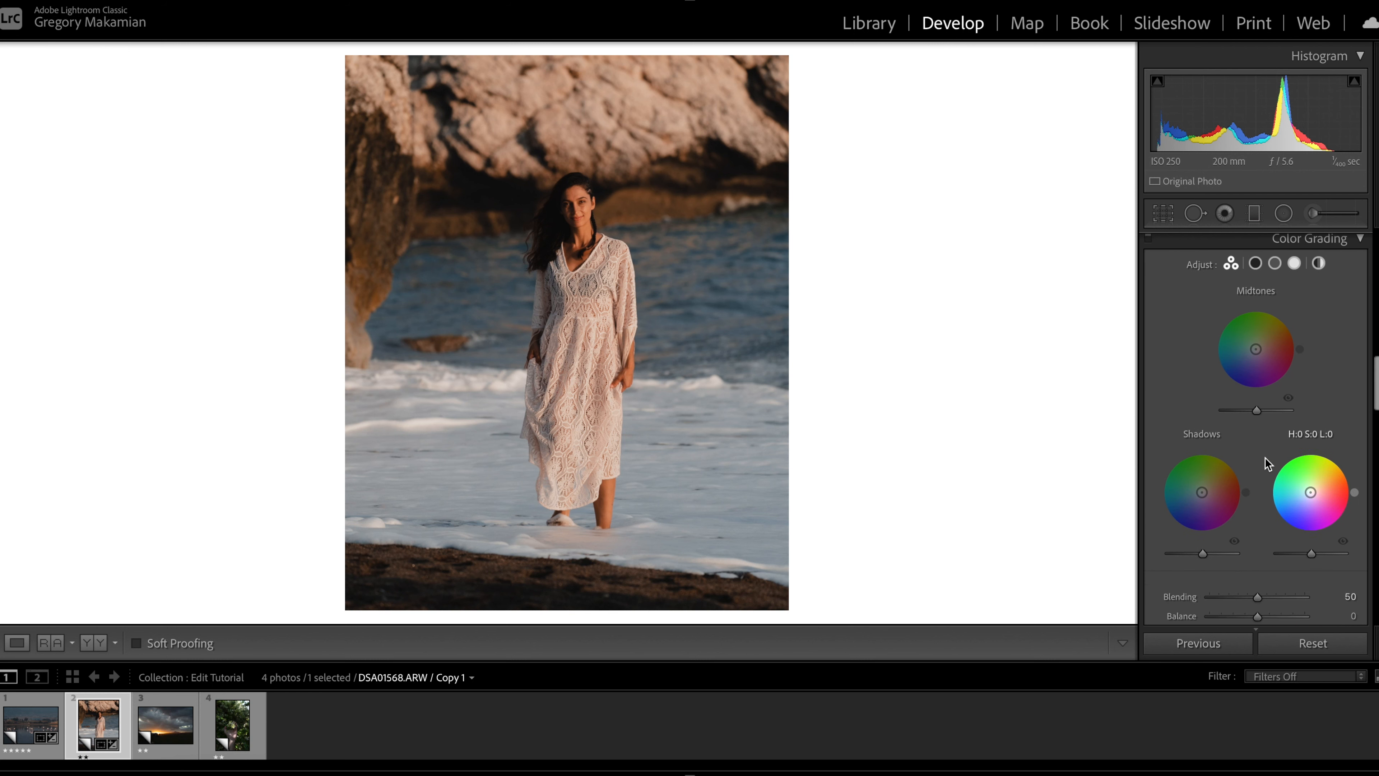
{"action": "scroll", "coordinate": [1265, 463], "scroll_direction": "up", "scroll_amount": 1}
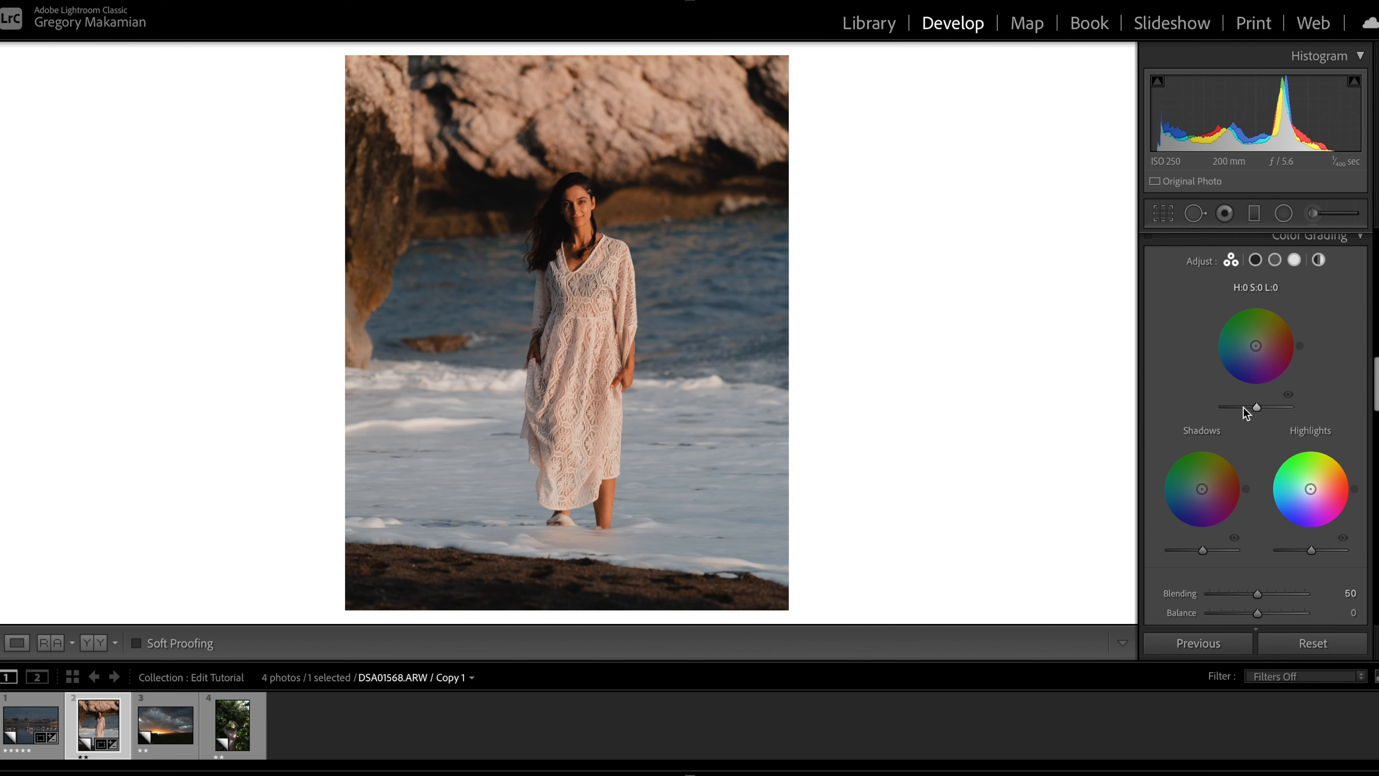
{"action": "scroll", "coordinate": [1246, 413], "scroll_direction": "up", "scroll_amount": 1}
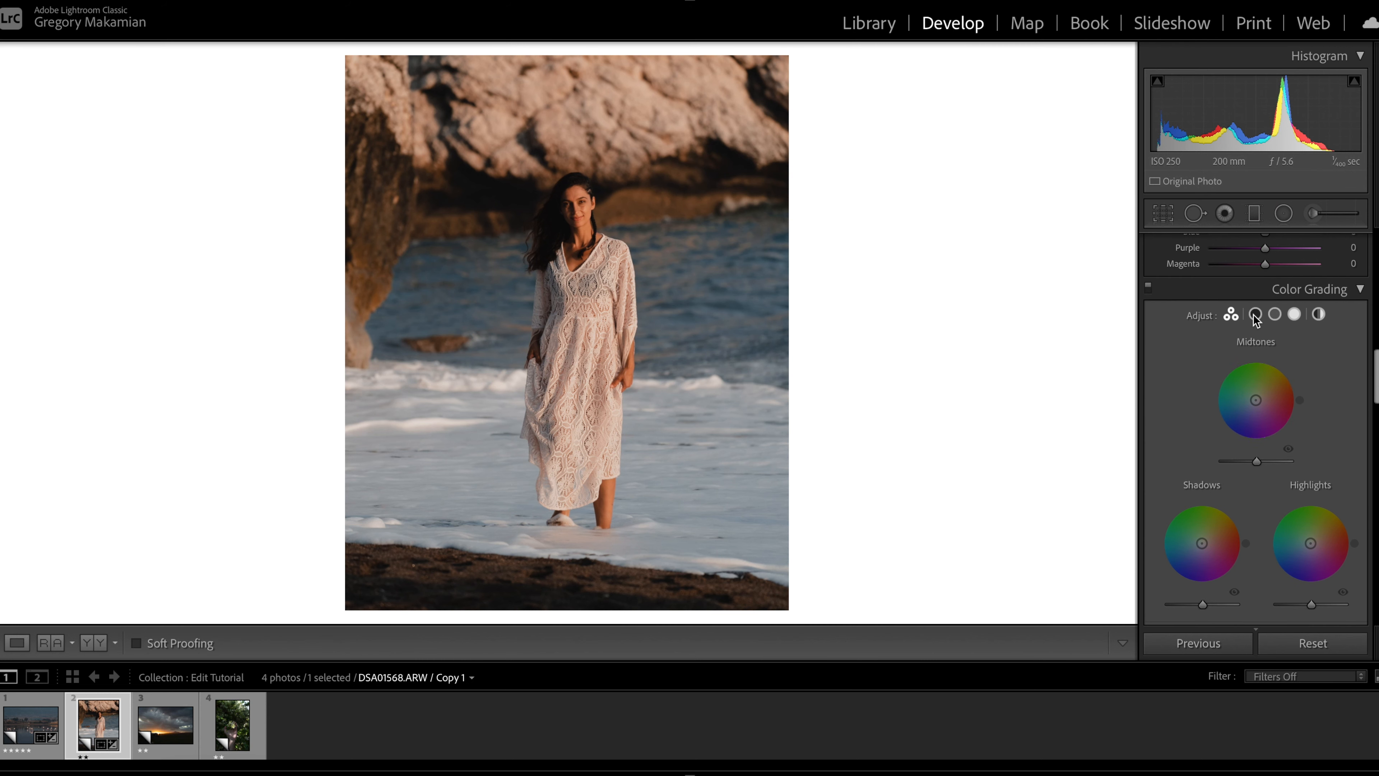
{"action": "left_click", "coordinate": [1295, 315]}
{"action": "scroll", "coordinate": [1270, 413], "scroll_direction": "down", "scroll_amount": 2}
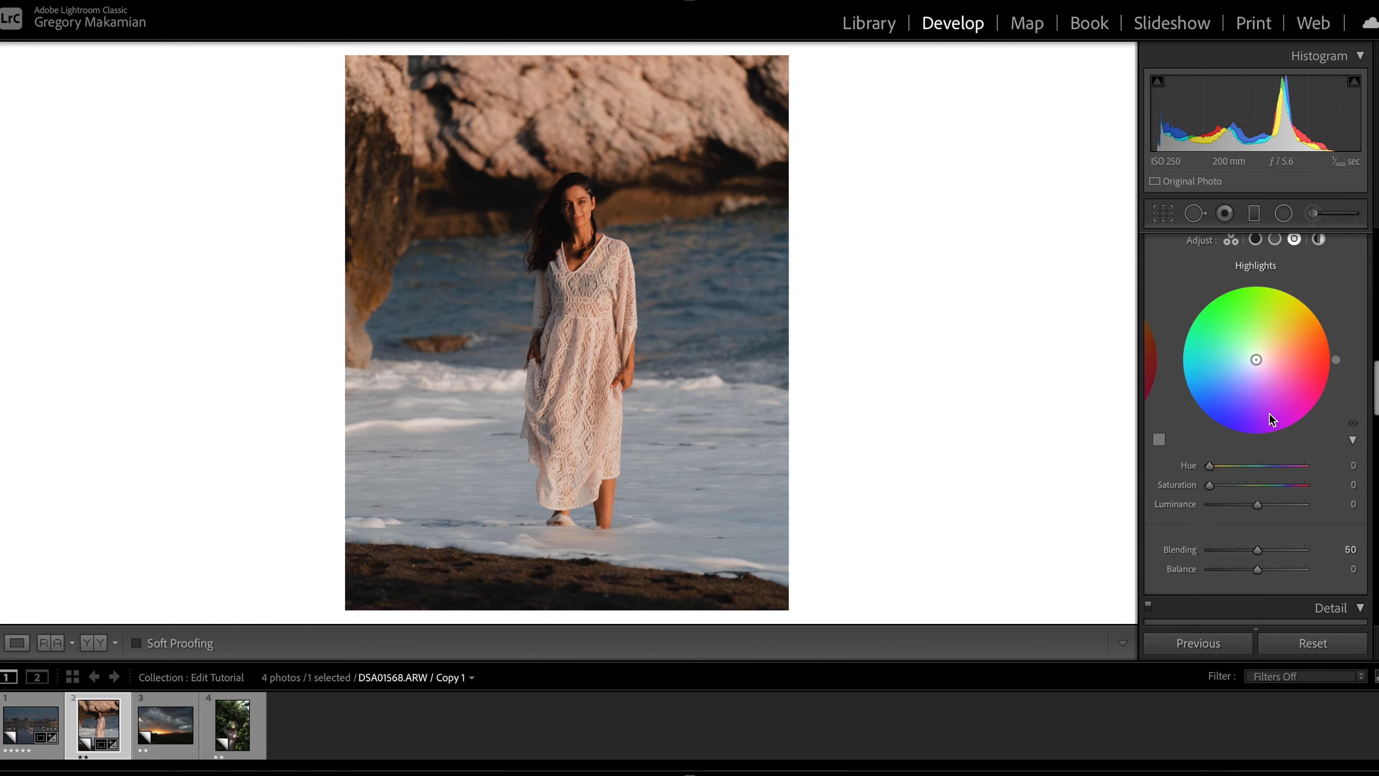
{"action": "left_click_drag", "start_coordinate": [1212, 469], "coordinate": [1263, 469]}
{"action": "mouse_move", "coordinate": [1210, 486]}
{"action": "left_mouse_down"}
{"action": "mouse_move", "coordinate": [1299, 478]}
{"action": "mouse_move", "coordinate": [1189, 474]}
{"action": "mouse_move", "coordinate": [1223, 488]}
{"action": "left_mouse_up"}
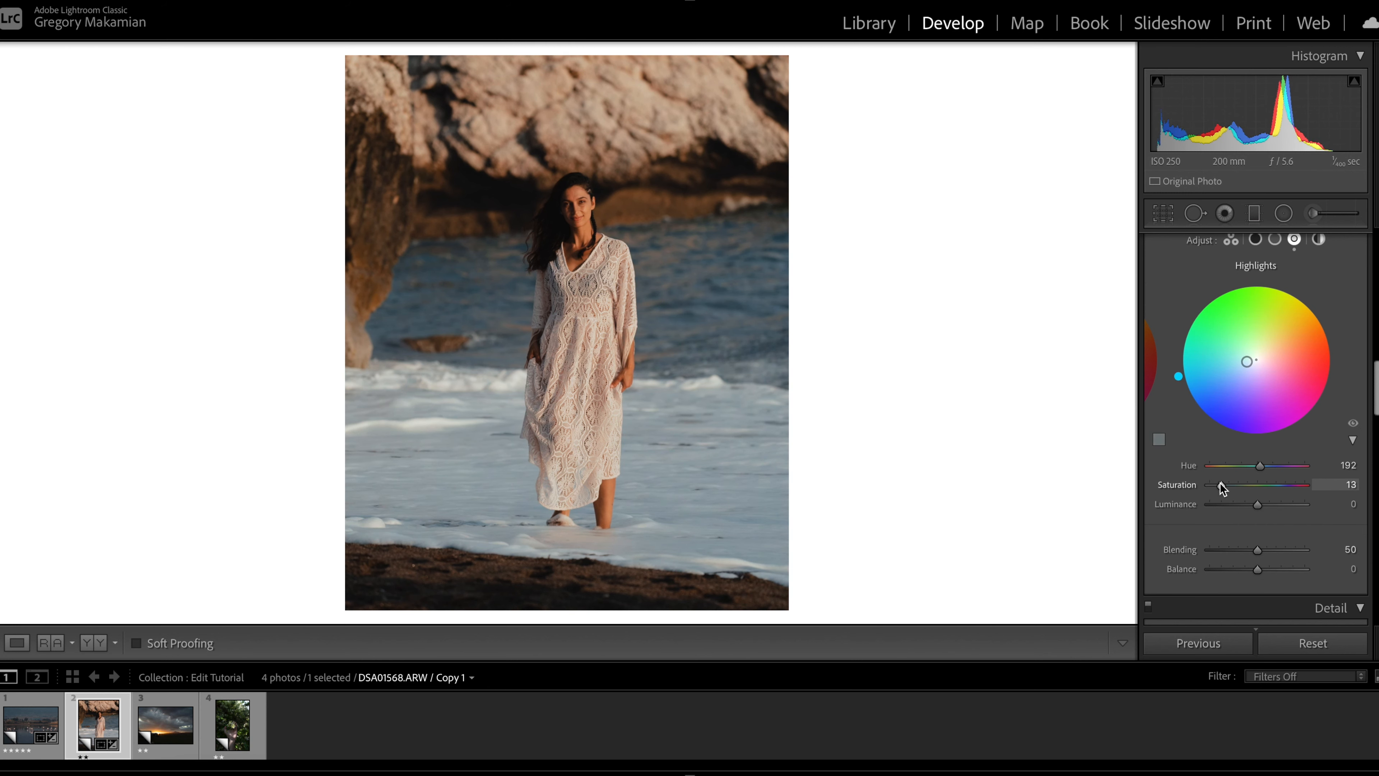
{"action": "left_click_drag", "start_coordinate": [1223, 488], "coordinate": [1223, 488]}
- Warm the shadows in Color Grading with Hue 13 and Saturation 12
{"action": "left_click", "coordinate": [1255, 239]}
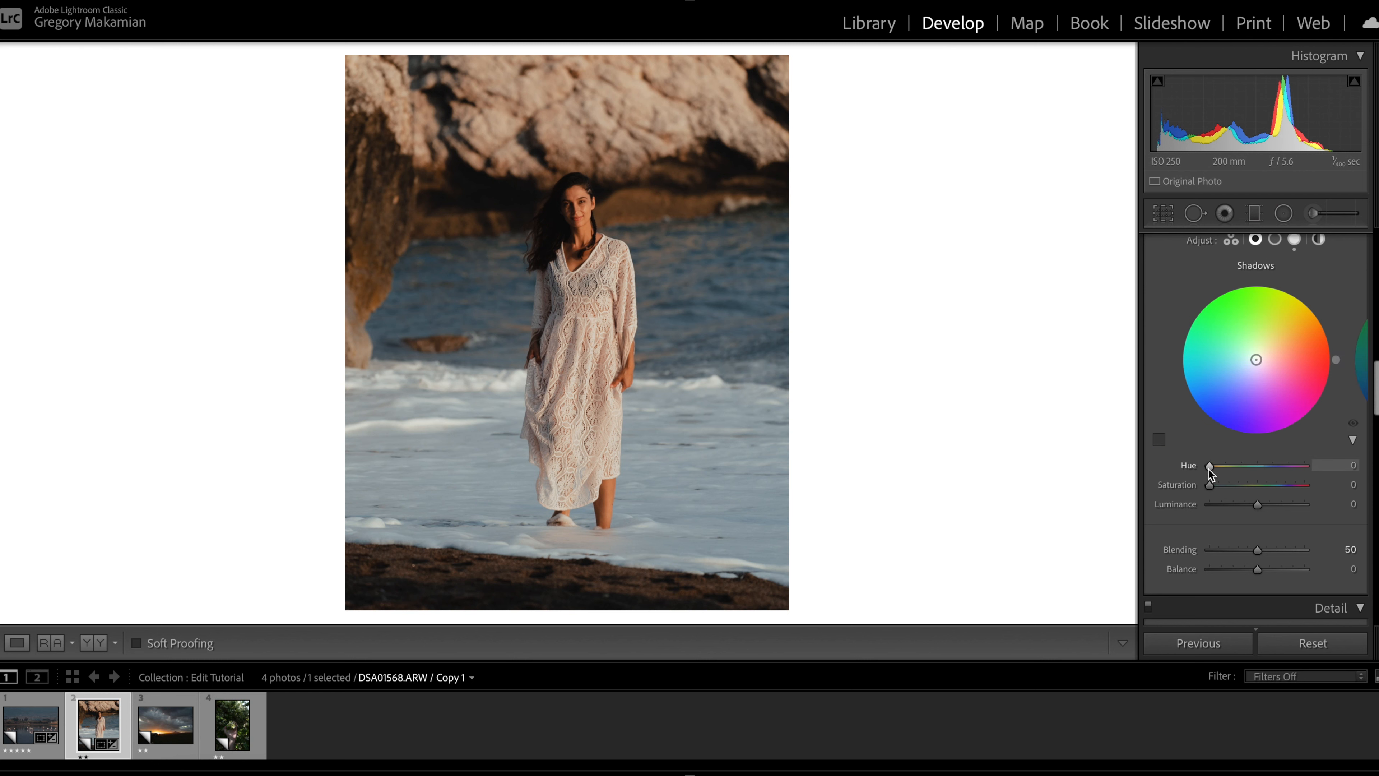
{"action": "left_click_drag", "start_coordinate": [1209, 465], "coordinate": [1212, 466]}
{"action": "left_click_drag", "start_coordinate": [1211, 470], "coordinate": [1215, 471]}
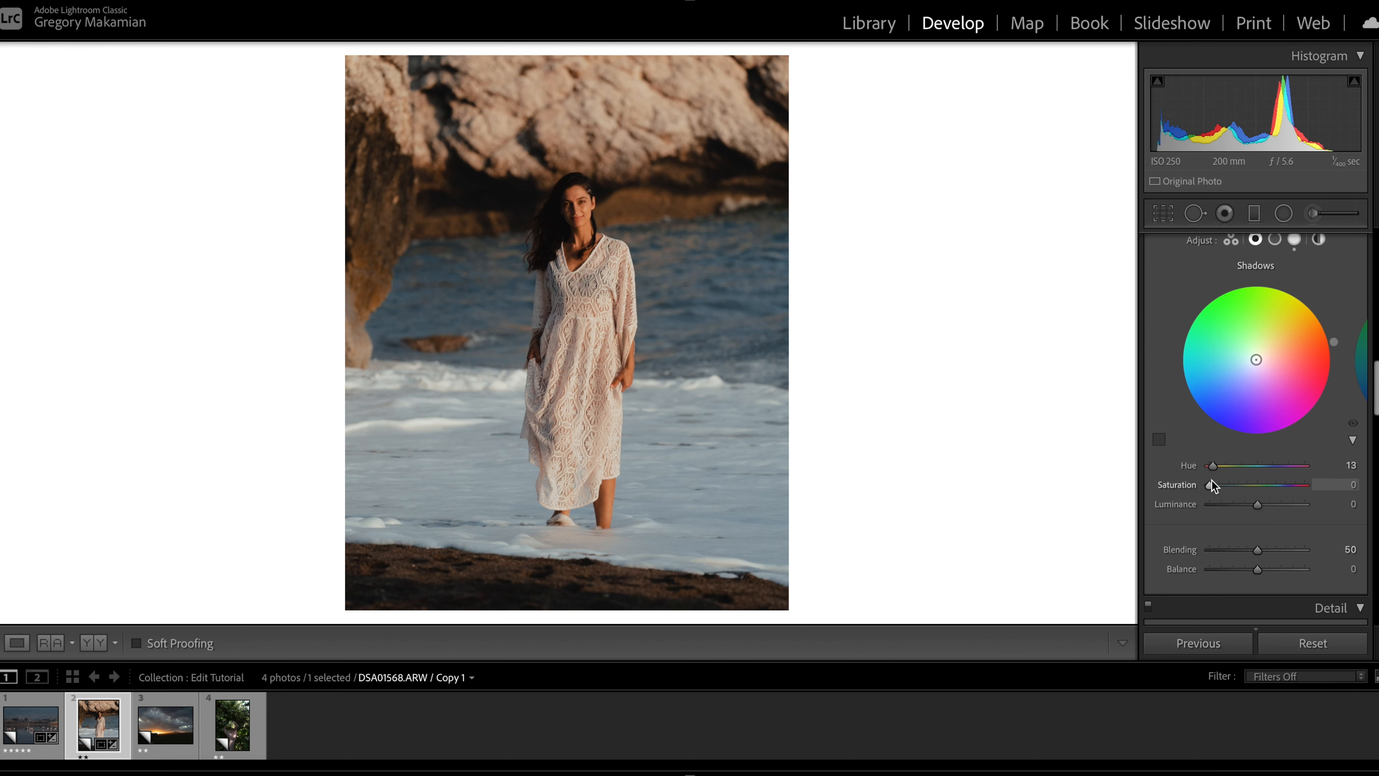
{"action": "left_click_drag", "start_coordinate": [1211, 482], "coordinate": [1223, 477]}
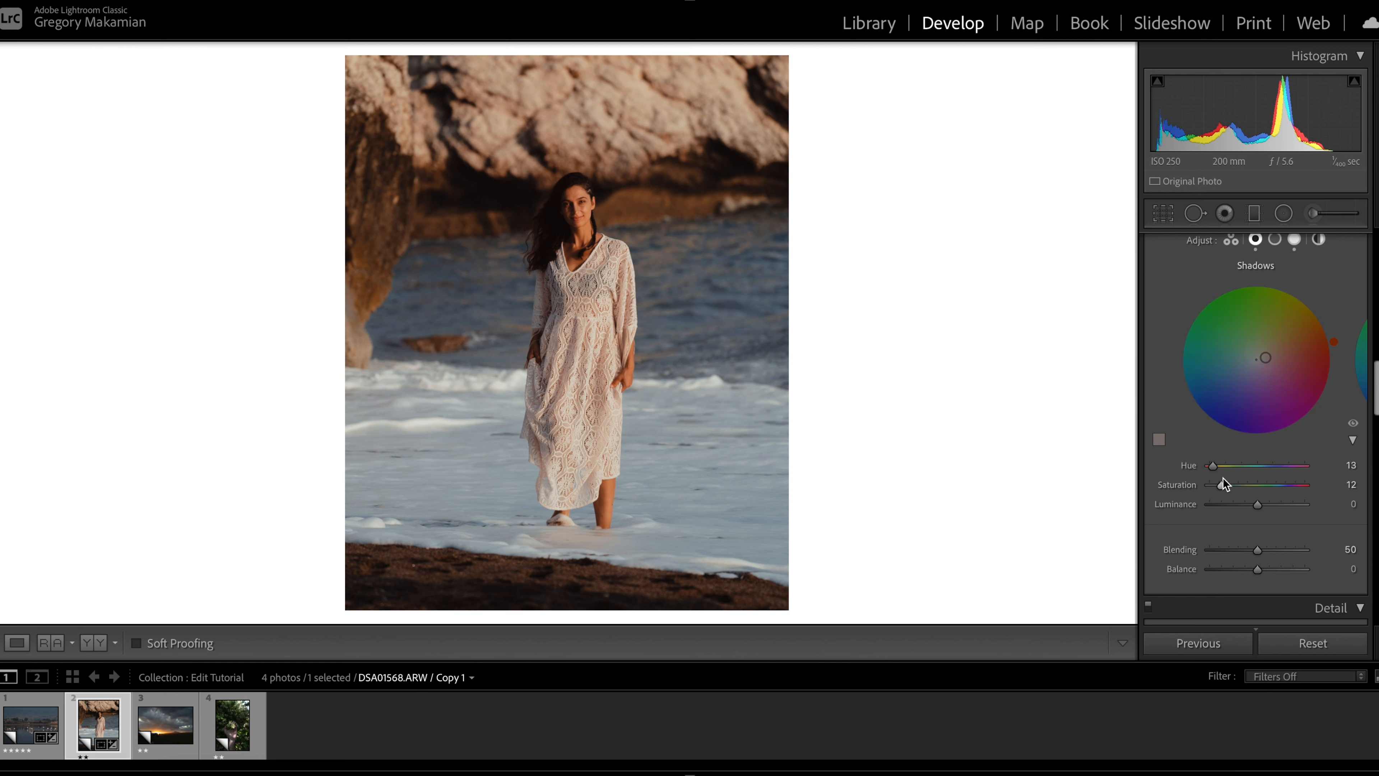
- Compare the portrait with and without the color grading several times, ending with the grading enabled
{"action": "scroll", "coordinate": [1223, 477], "scroll_direction": "up", "scroll_amount": 1}
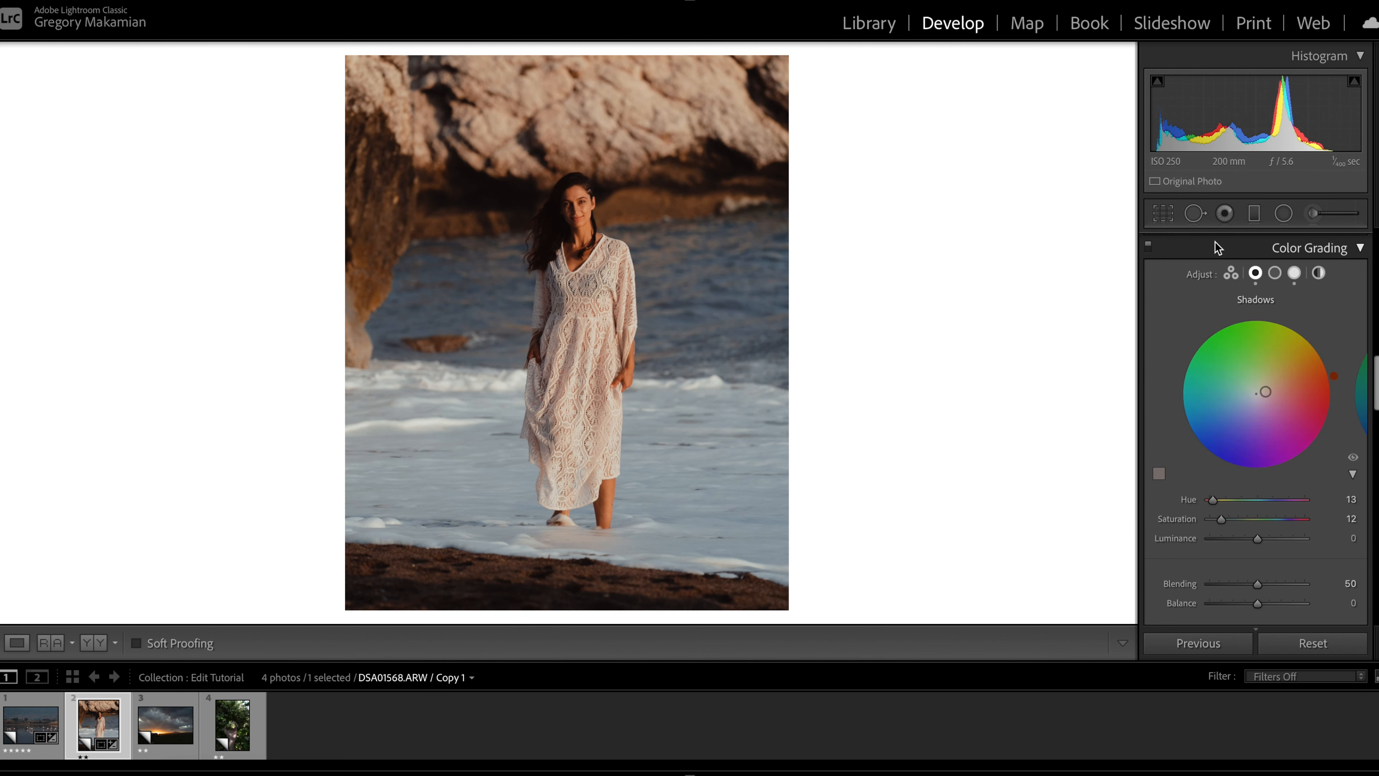
{"action": "scroll", "coordinate": [1203, 240], "scroll_direction": "up", "scroll_amount": 1}
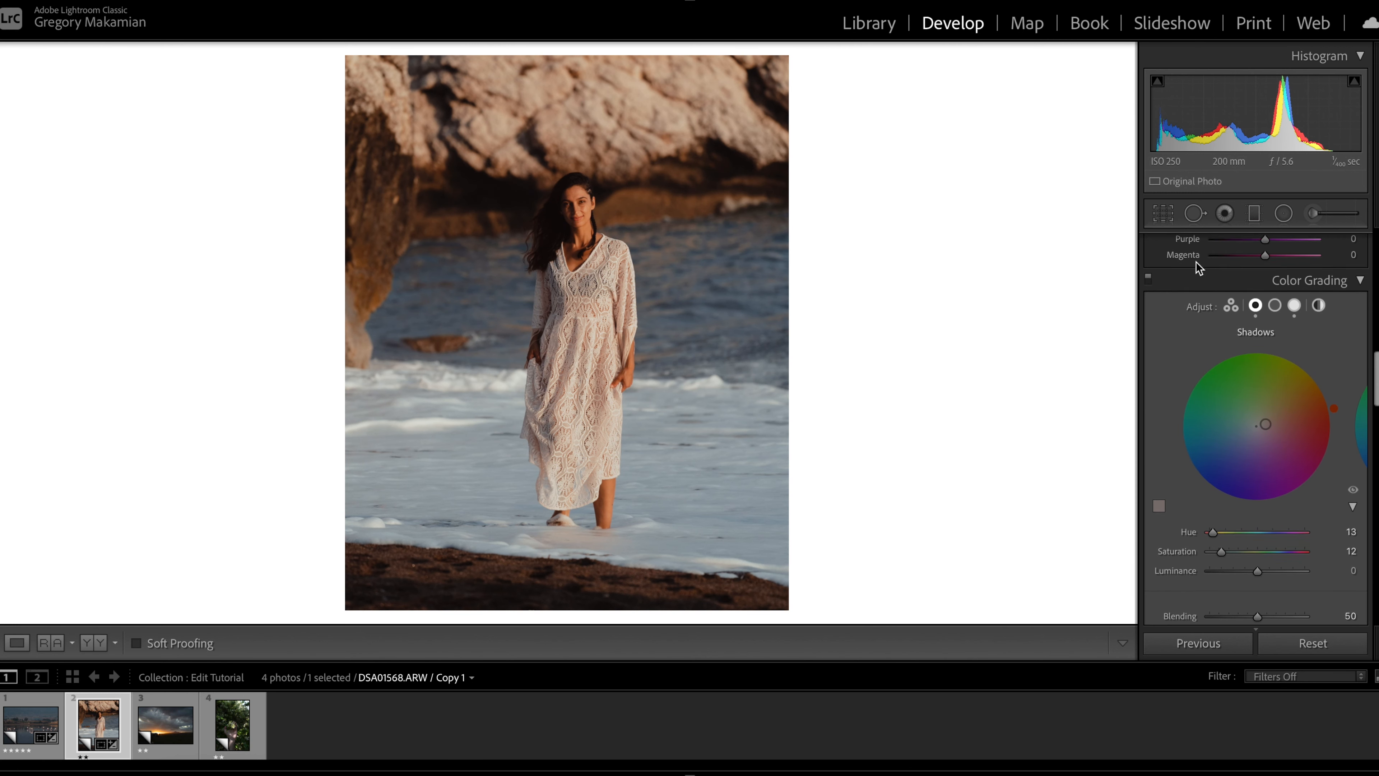
{"action": "left_click", "coordinate": [1148, 275]}
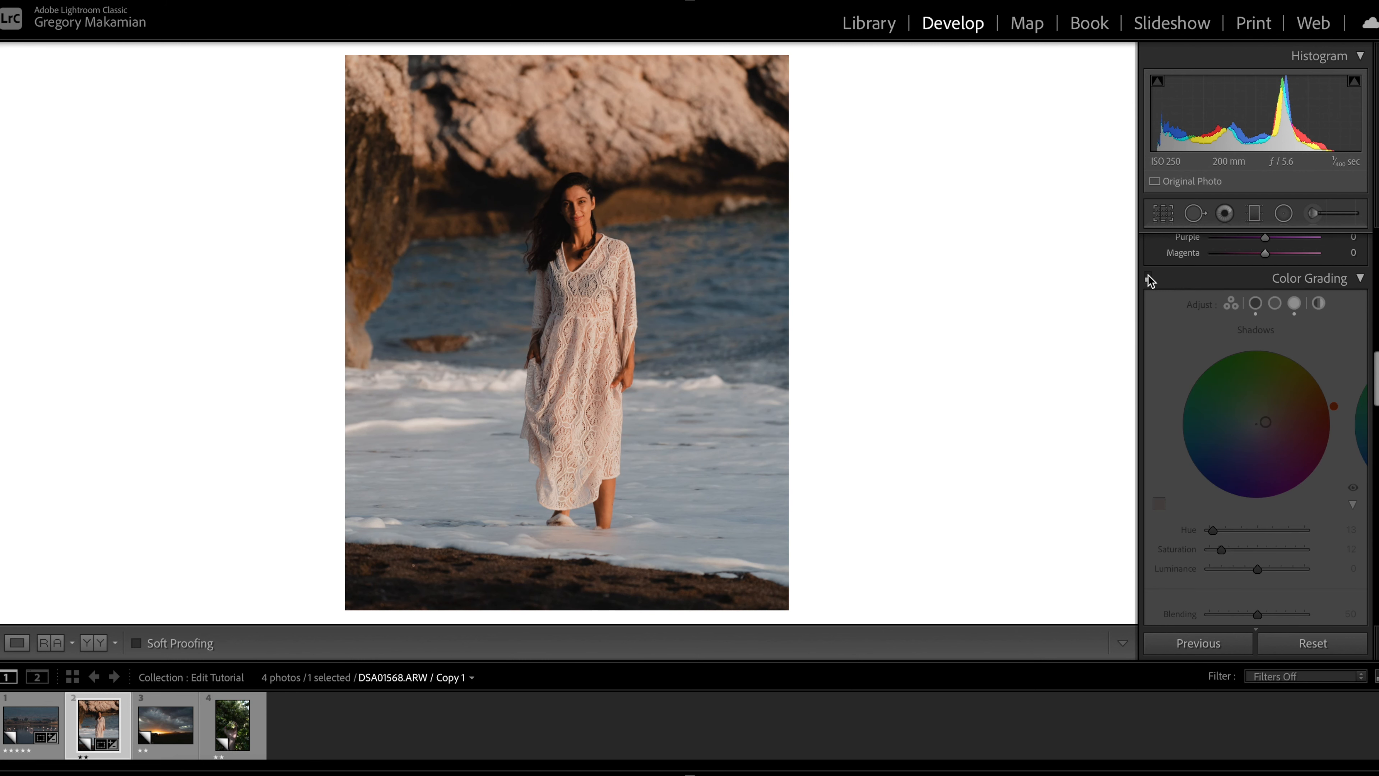
{"action": "left_click", "coordinate": [1147, 274]}
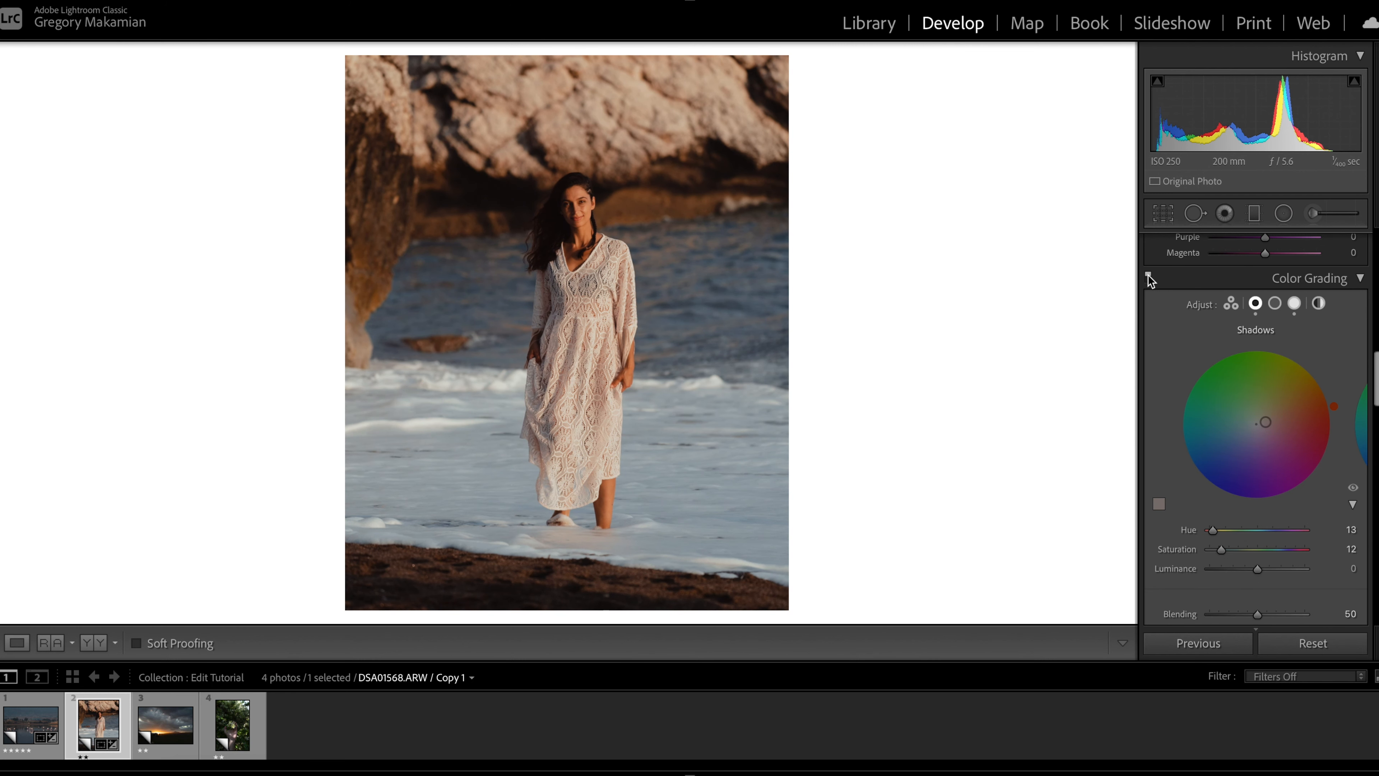
{"action": "left_click", "coordinate": [1147, 275]}
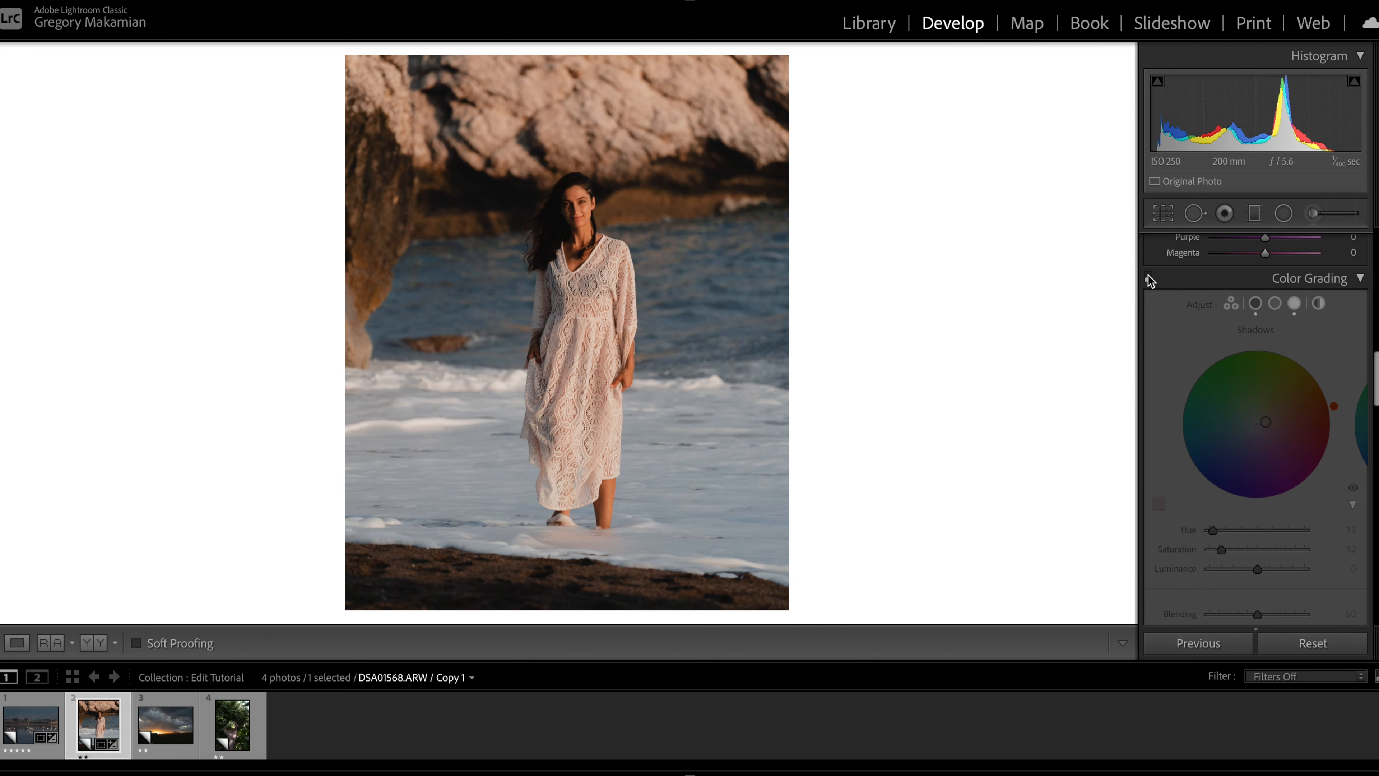
{"action": "left_click", "coordinate": [1147, 274]}
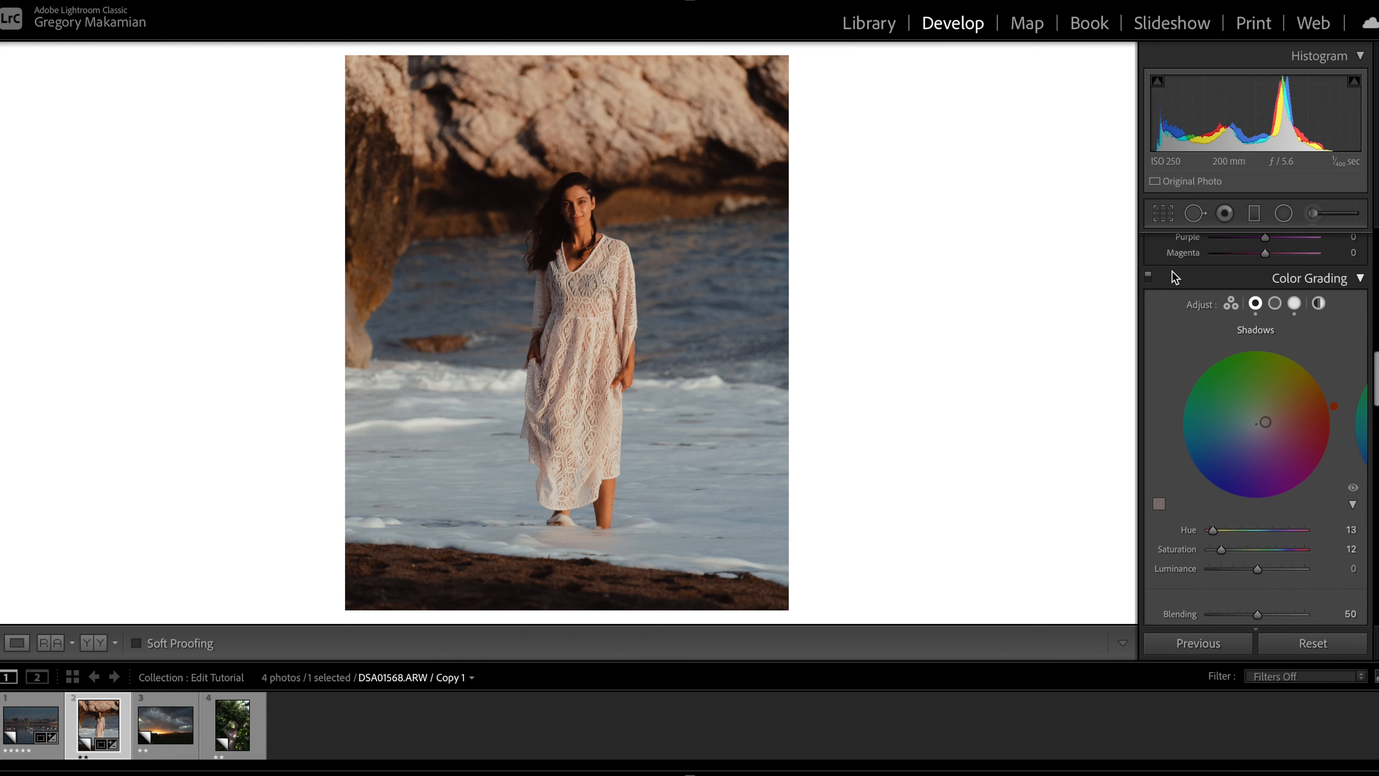
{"action": "left_click", "coordinate": [1148, 275]}
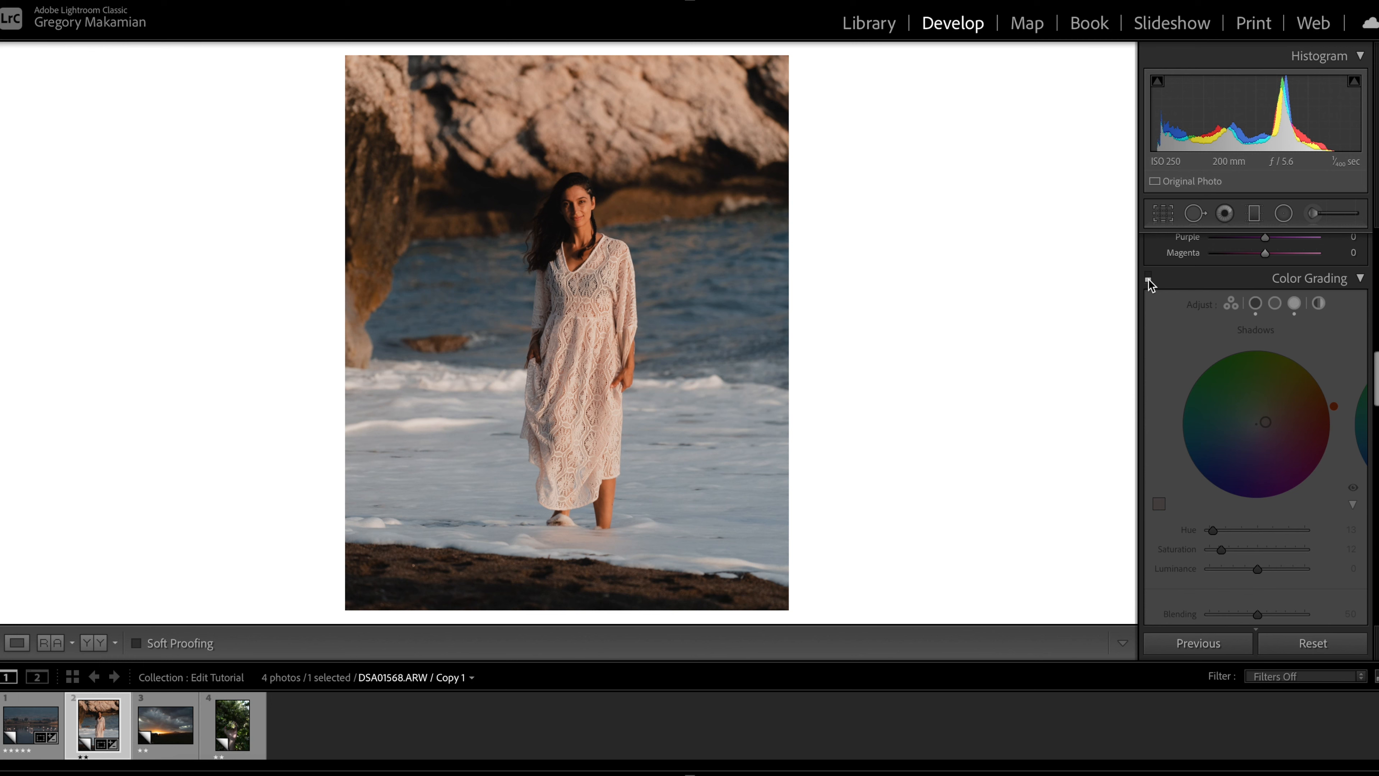
{"action": "left_click", "coordinate": [1149, 278]}
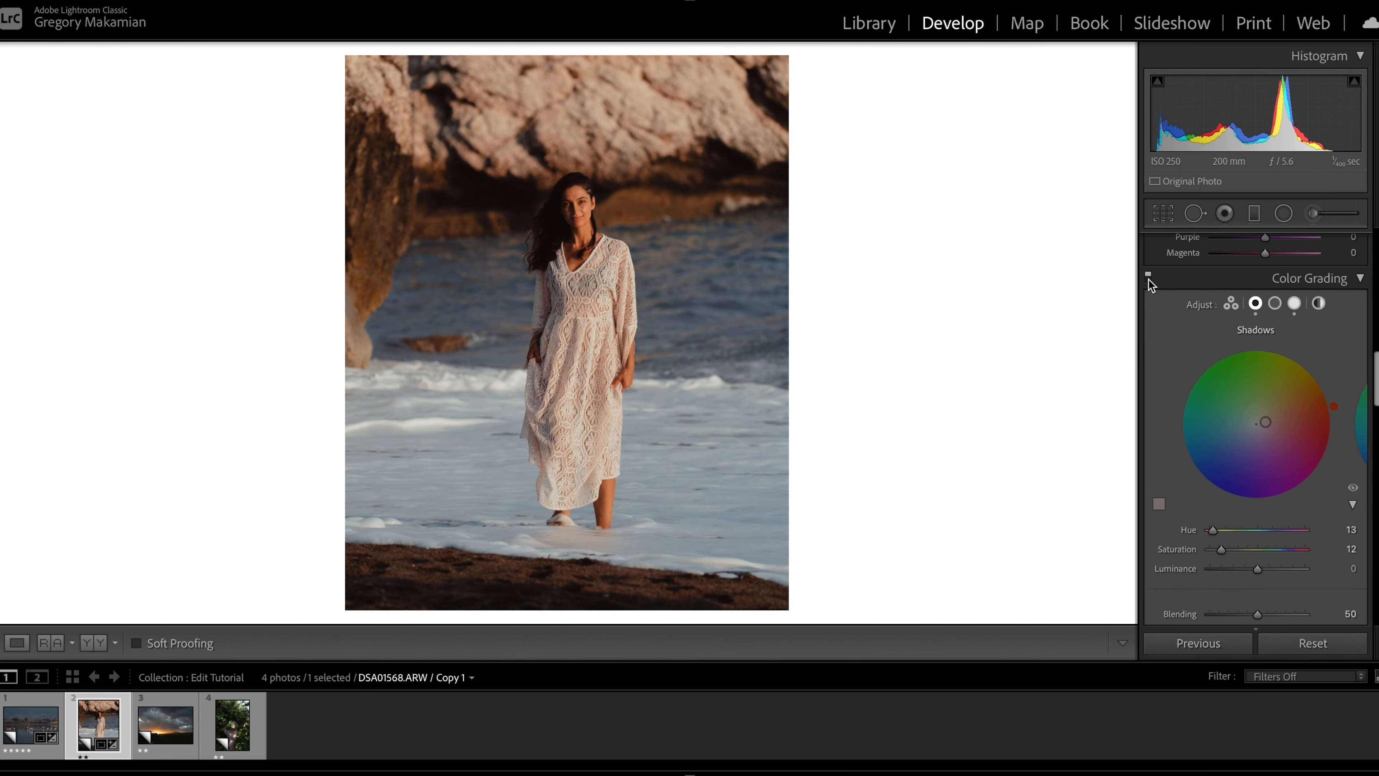
{"action": "left_click", "coordinate": [1148, 276]}
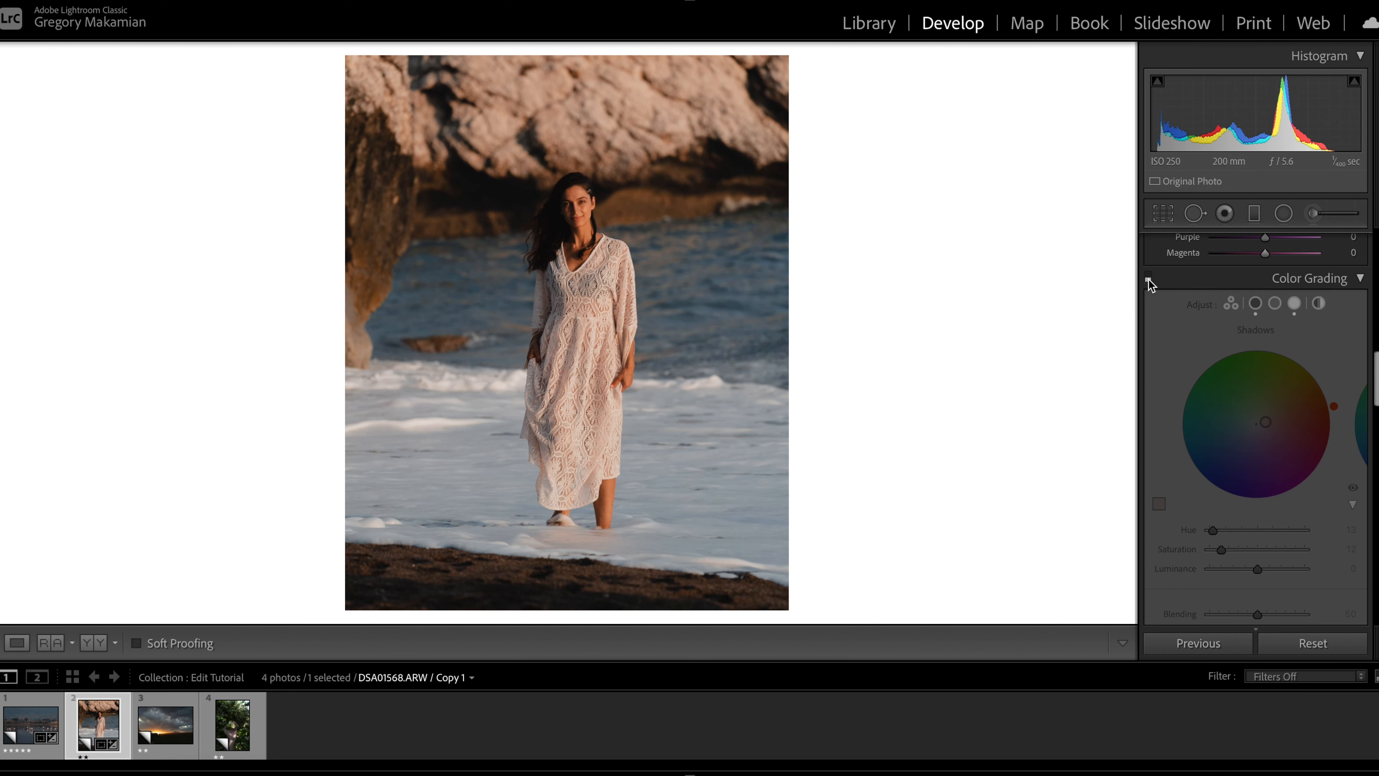
{"action": "left_click", "coordinate": [1148, 277]}
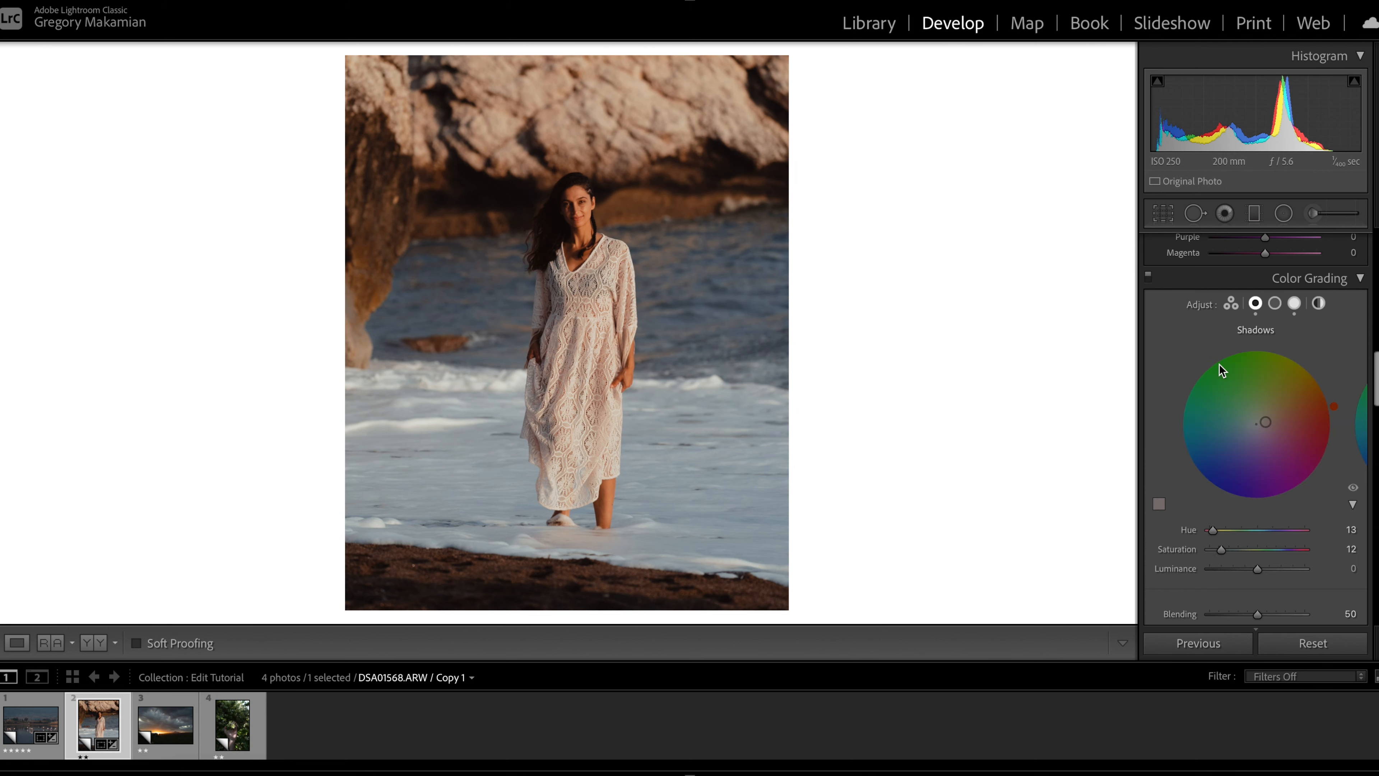
- Set the portrait's sharpening Amount to 50
{"action": "scroll", "coordinate": [1219, 364], "scroll_direction": "down", "scroll_amount": 10}
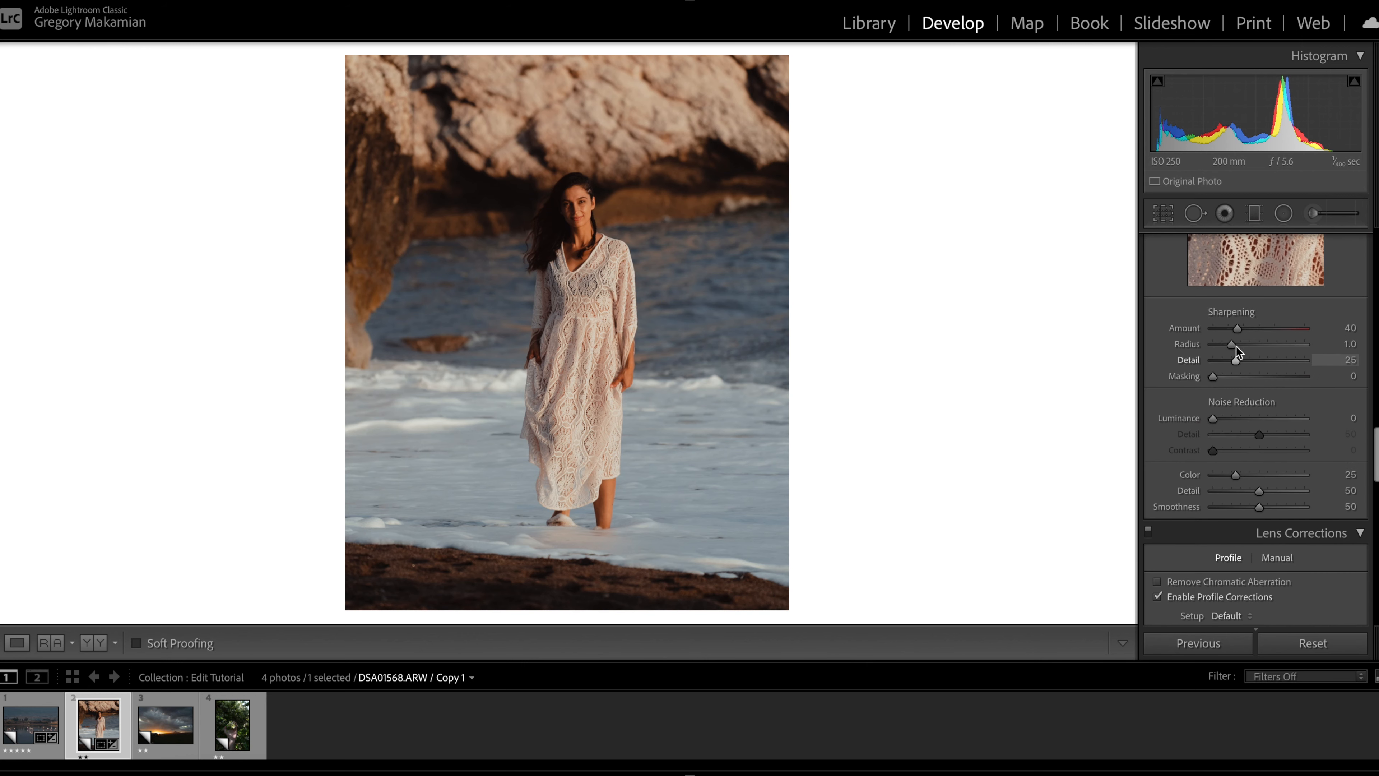
{"action": "left_click_drag", "start_coordinate": [1236, 330], "coordinate": [1244, 328]}
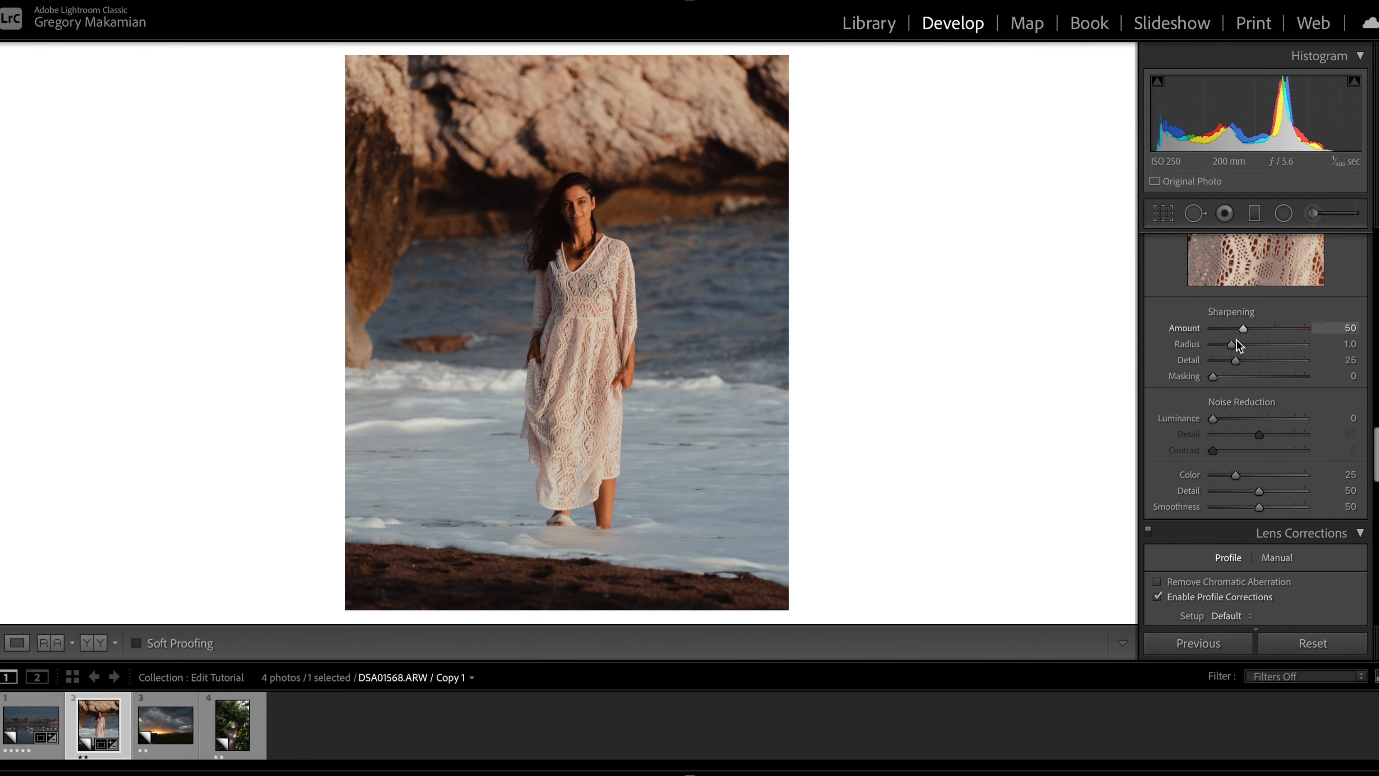
- Set the portrait's sharpening Masking to 69
{"action": "left_click_drag", "start_coordinate": [1212, 377], "coordinate": [1276, 372]}
{"action": "scroll", "coordinate": [1248, 411], "scroll_direction": "down", "scroll_amount": 3}
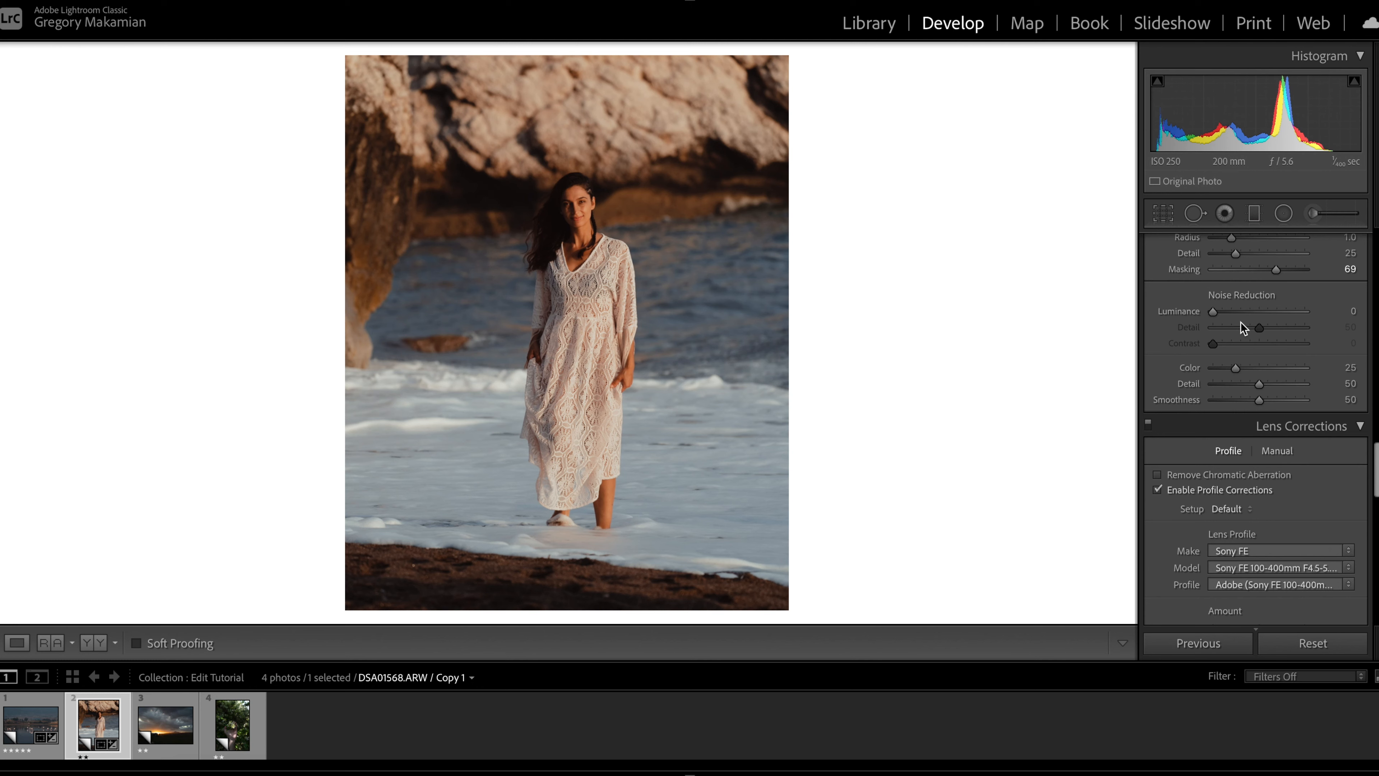
- Set the Blue Primary Hue to -10 and the Red Primary Hue to +10 in Calibration
{"action": "scroll", "coordinate": [1247, 451], "scroll_direction": "down", "scroll_amount": 10}
{"action": "scroll", "coordinate": [1249, 452], "scroll_direction": "down", "scroll_amount": 10}
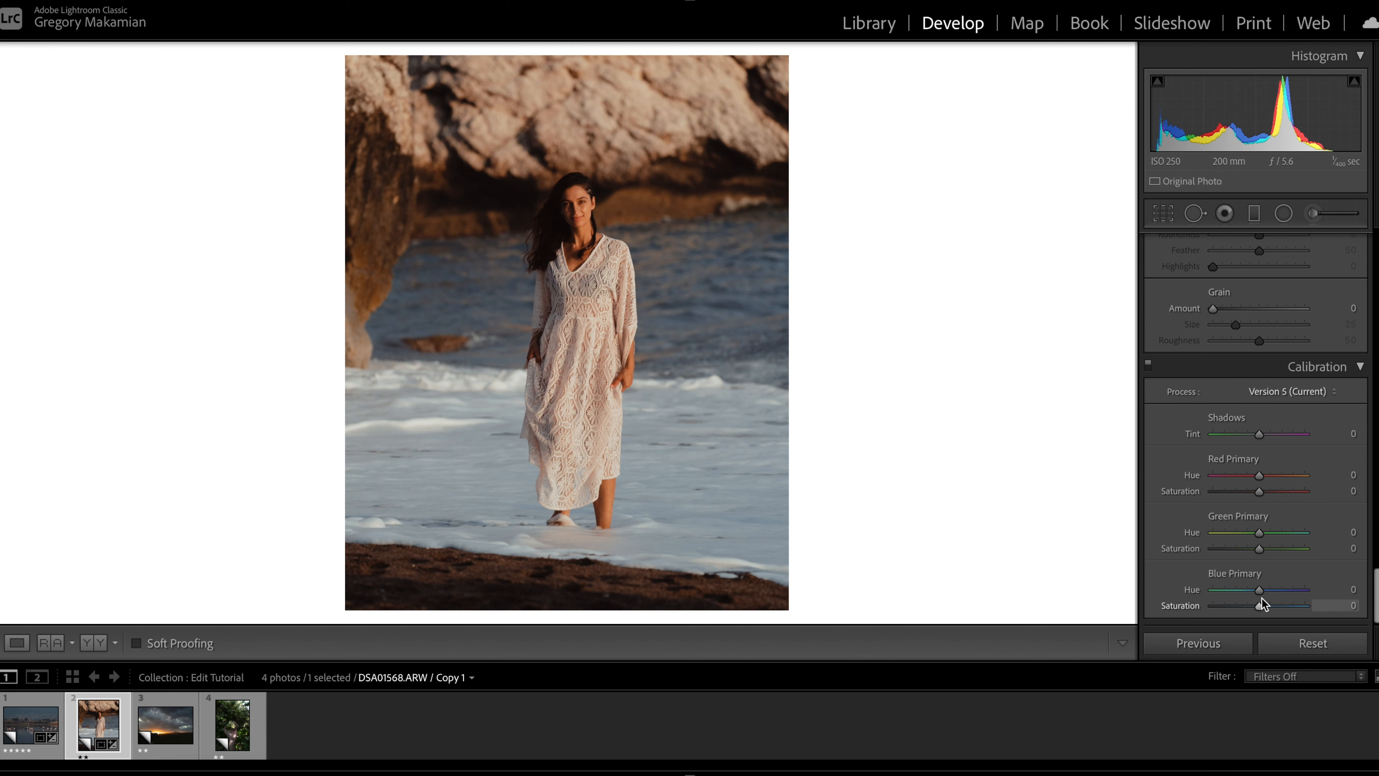
{"action": "key", "text": "Down"}
{"action": "key", "text": "Down"}
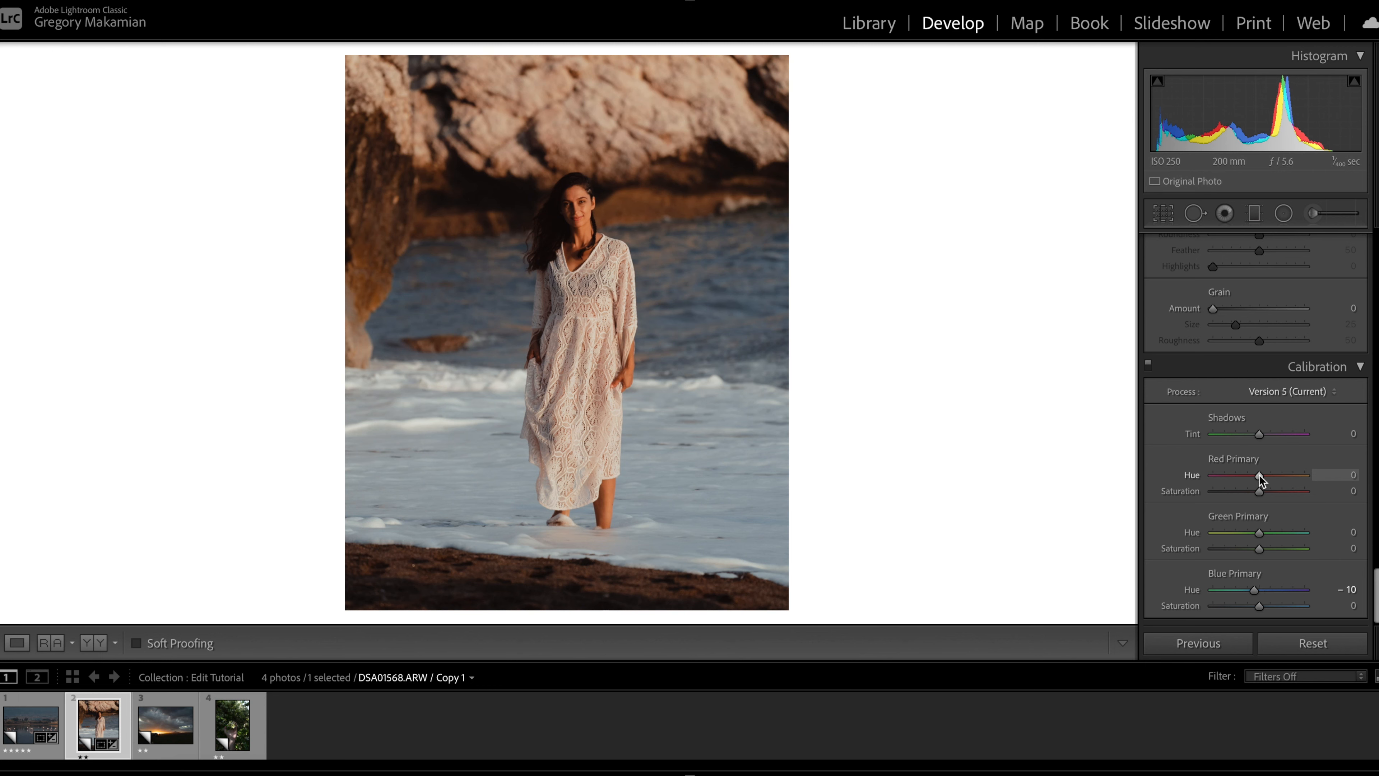
{"action": "key", "text": "Up"}
{"action": "key", "text": "Up"}
- Compare the portrait with and without the calibration several times, ending with it enabled
{"action": "left_click", "coordinate": [1148, 364]}
{"action": "left_click", "coordinate": [1148, 364]}
{"action": "left_click", "coordinate": [1148, 364]}
{"action": "left_click", "coordinate": [1148, 363]}
{"action": "left_click", "coordinate": [1148, 364]}
{"action": "left_click", "coordinate": [1148, 364]}
- Try small changes to the Red Primary Saturation in Calibration, returning it to 0
{"action": "left_click", "coordinate": [1260, 492]}
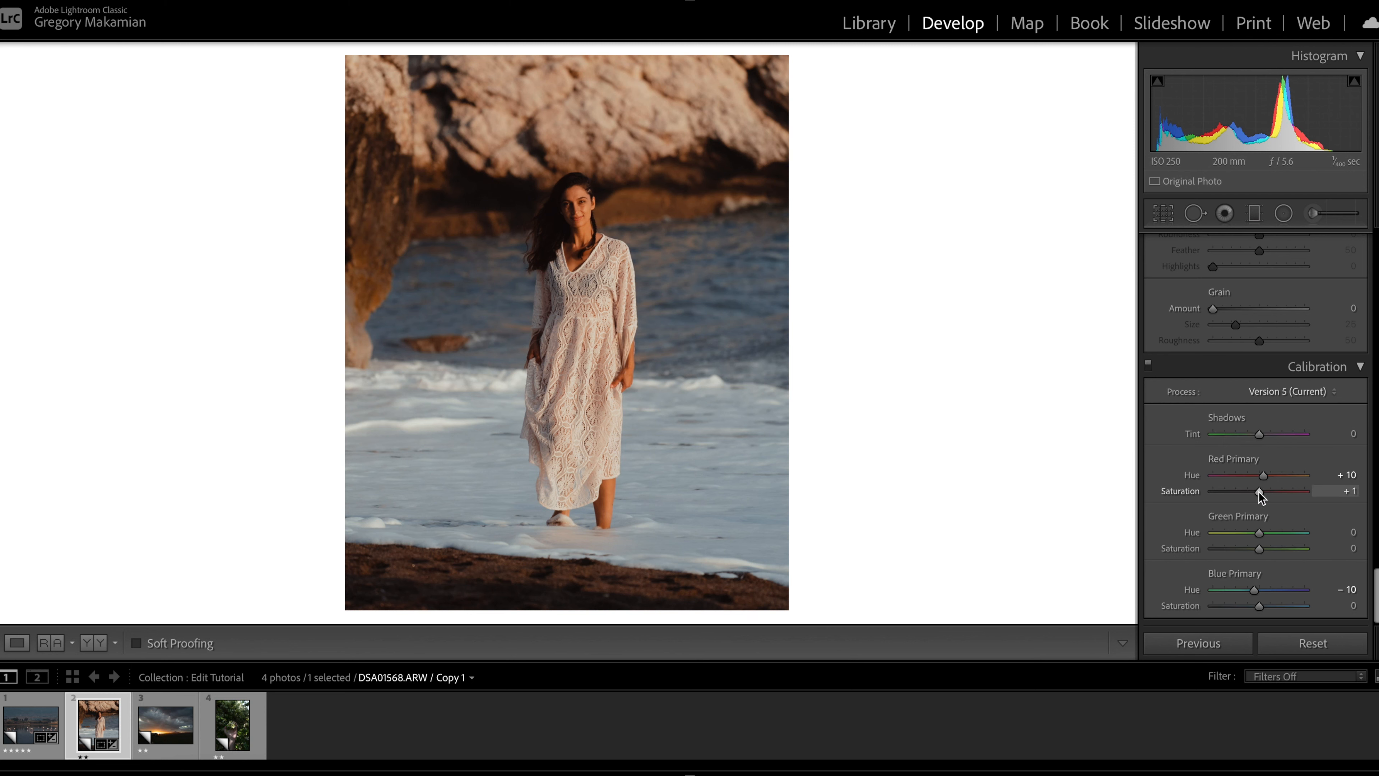
{"action": "double_click", "coordinate": [1259, 492]}
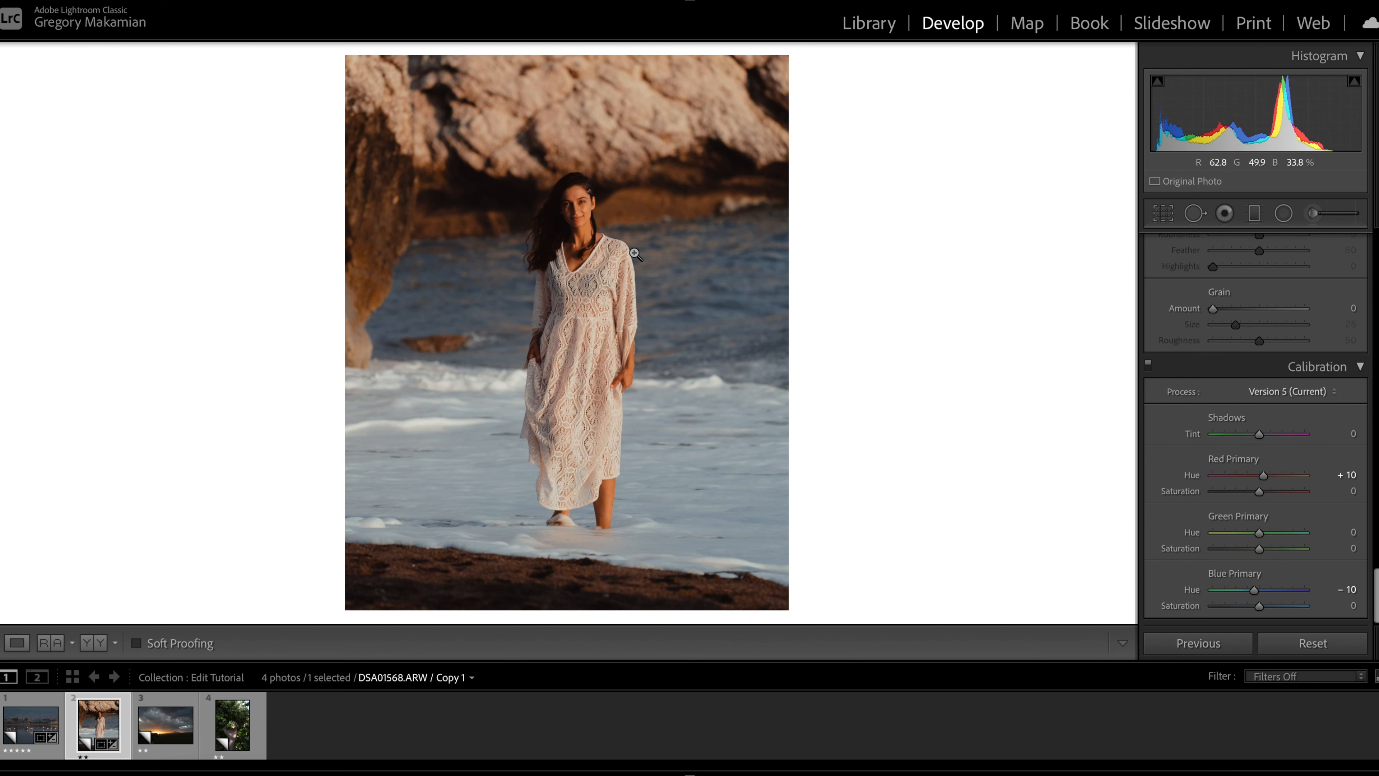
{"action": "left_click_drag", "start_coordinate": [1257, 493], "coordinate": [1254, 492]}
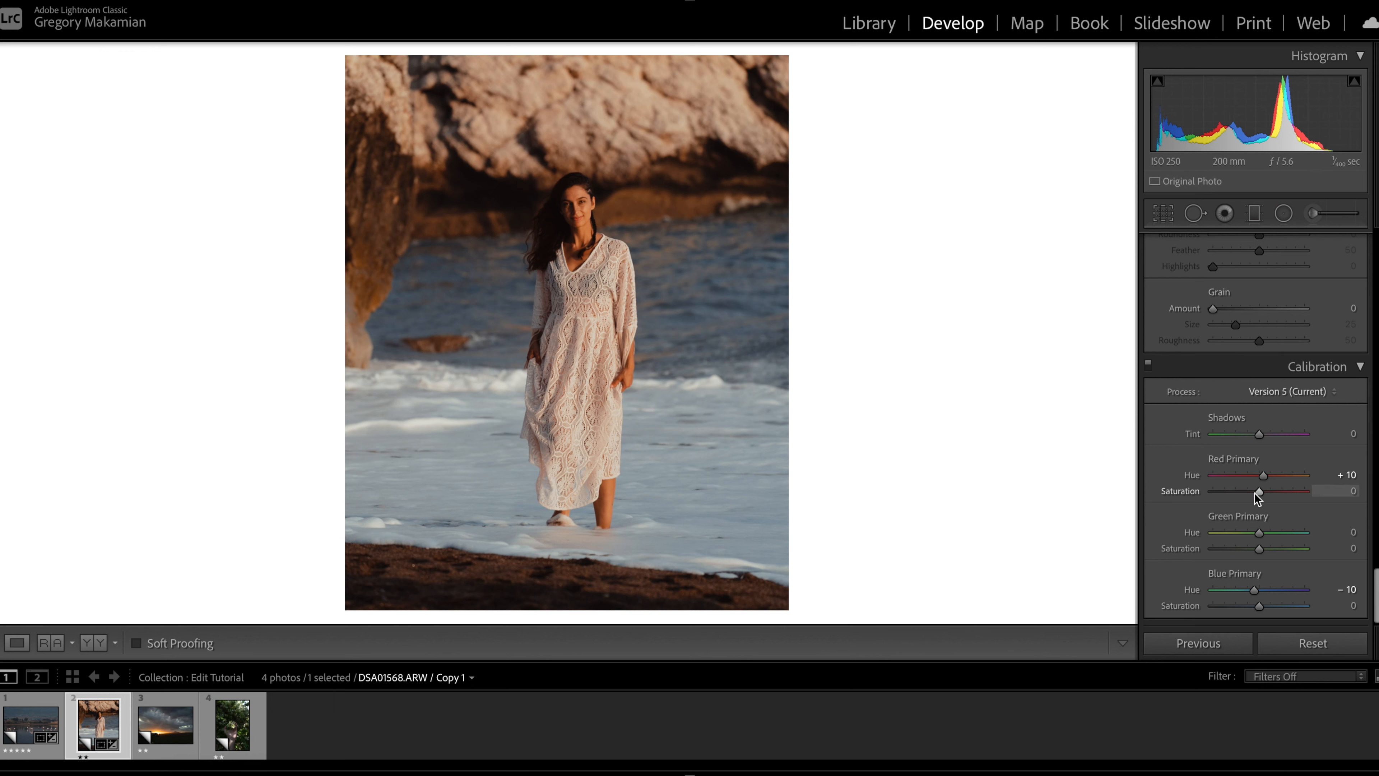
{"action": "key", "text": "Down"}
{"action": "key", "text": "Up"}
{"action": "key", "text": "Down"}
{"action": "key", "text": "Down"}
{"action": "key", "text": "Up"}
{"action": "key", "text": "Up"}
- Tighten the 4 x 5 crop slightly around the woman from its upper-left corner and apply it
{"action": "scroll", "coordinate": [1302, 339], "scroll_direction": "up", "scroll_amount": 15}
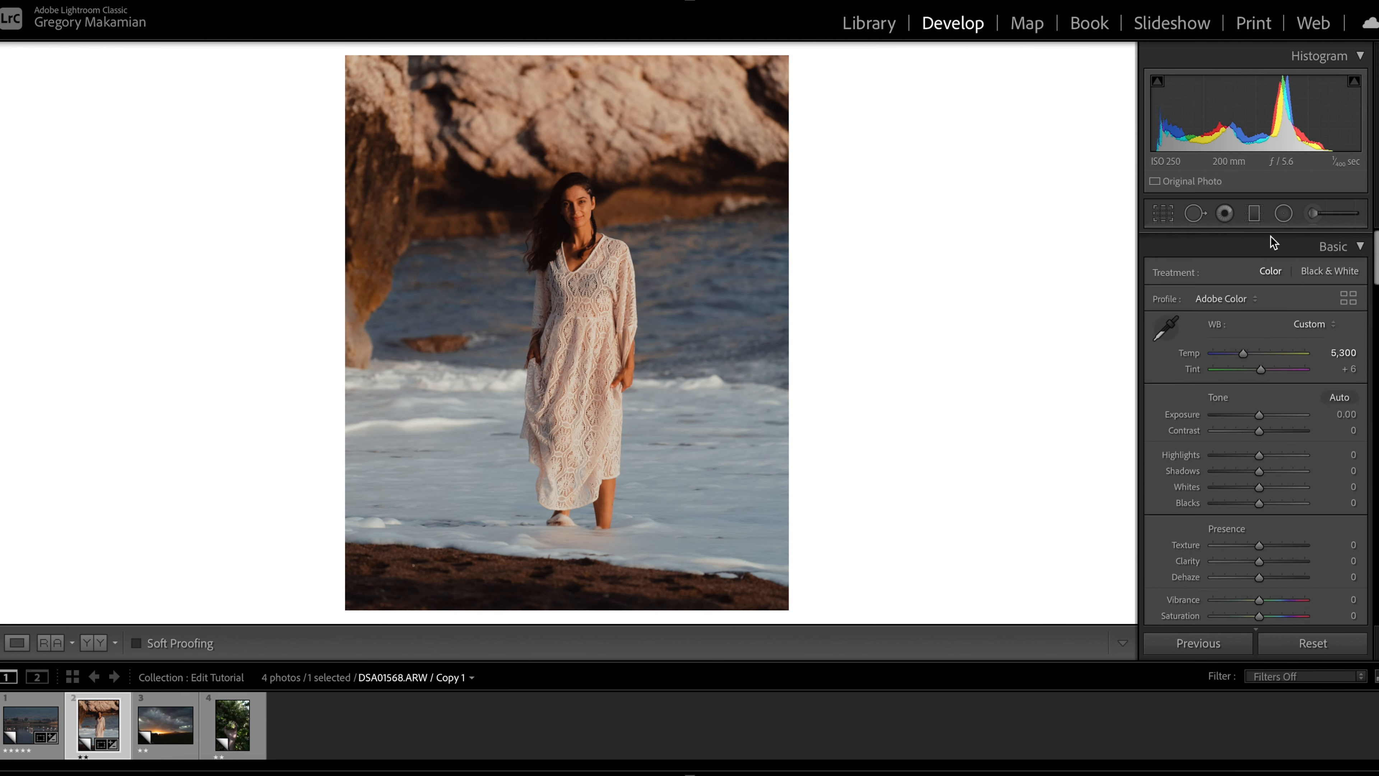
{"action": "left_click", "coordinate": [1162, 213]}
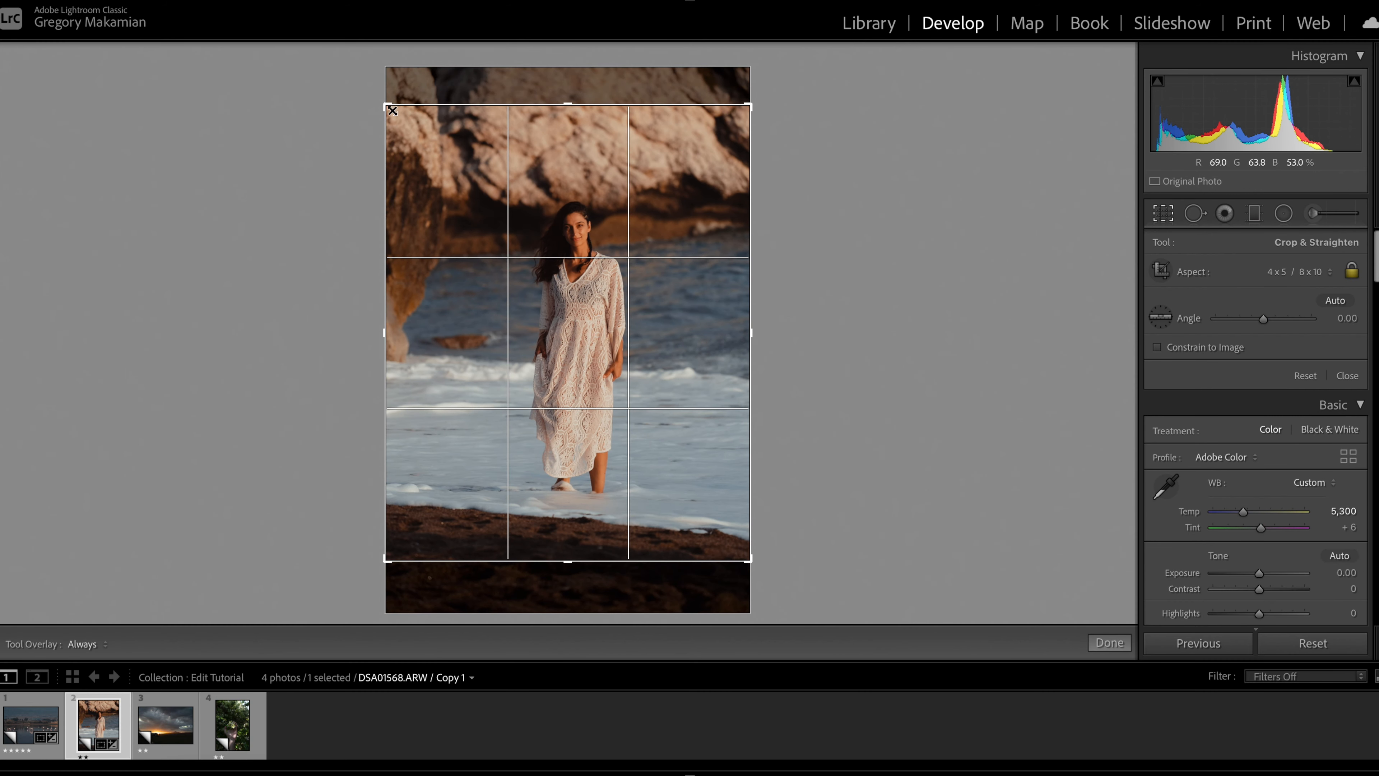
{"action": "left_click_drag", "start_coordinate": [395, 112], "coordinate": [395, 114]}
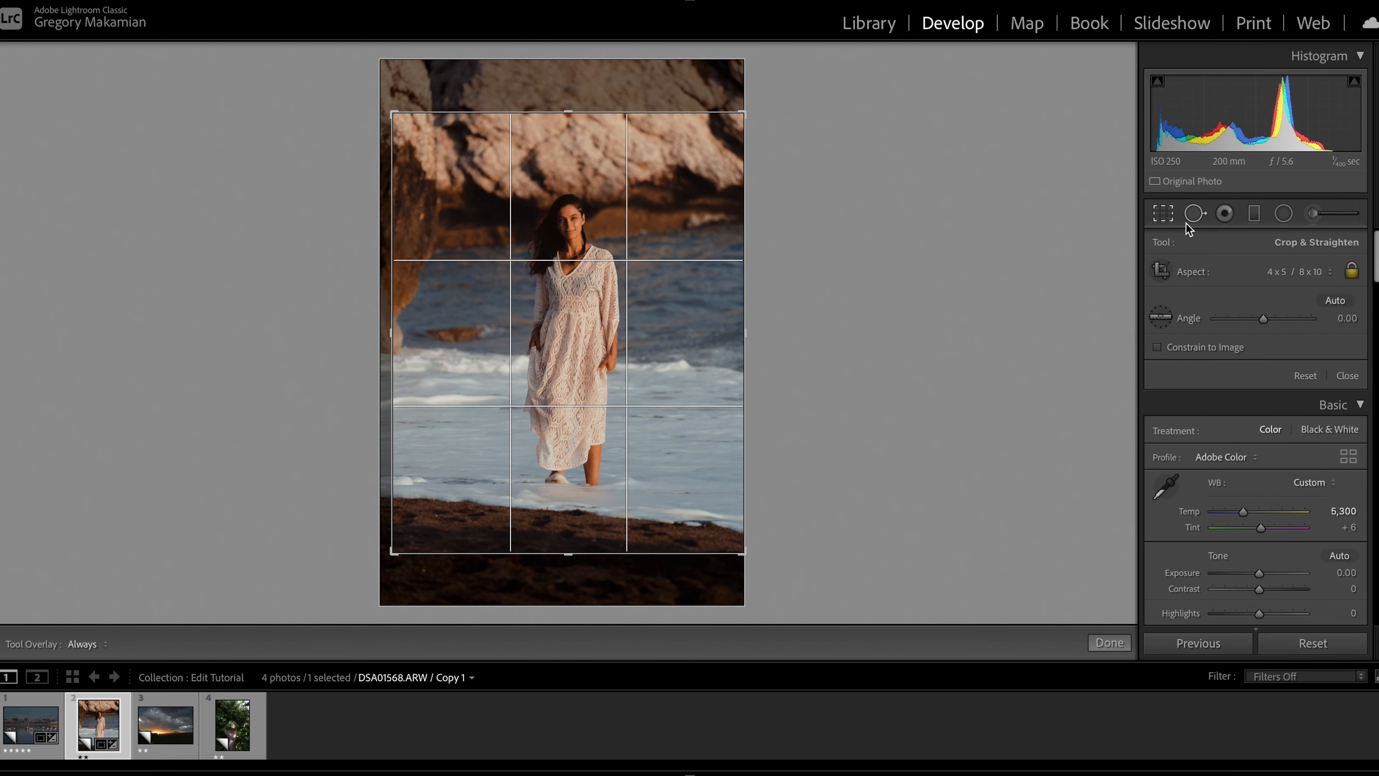
{"action": "left_click", "coordinate": [1163, 214]}
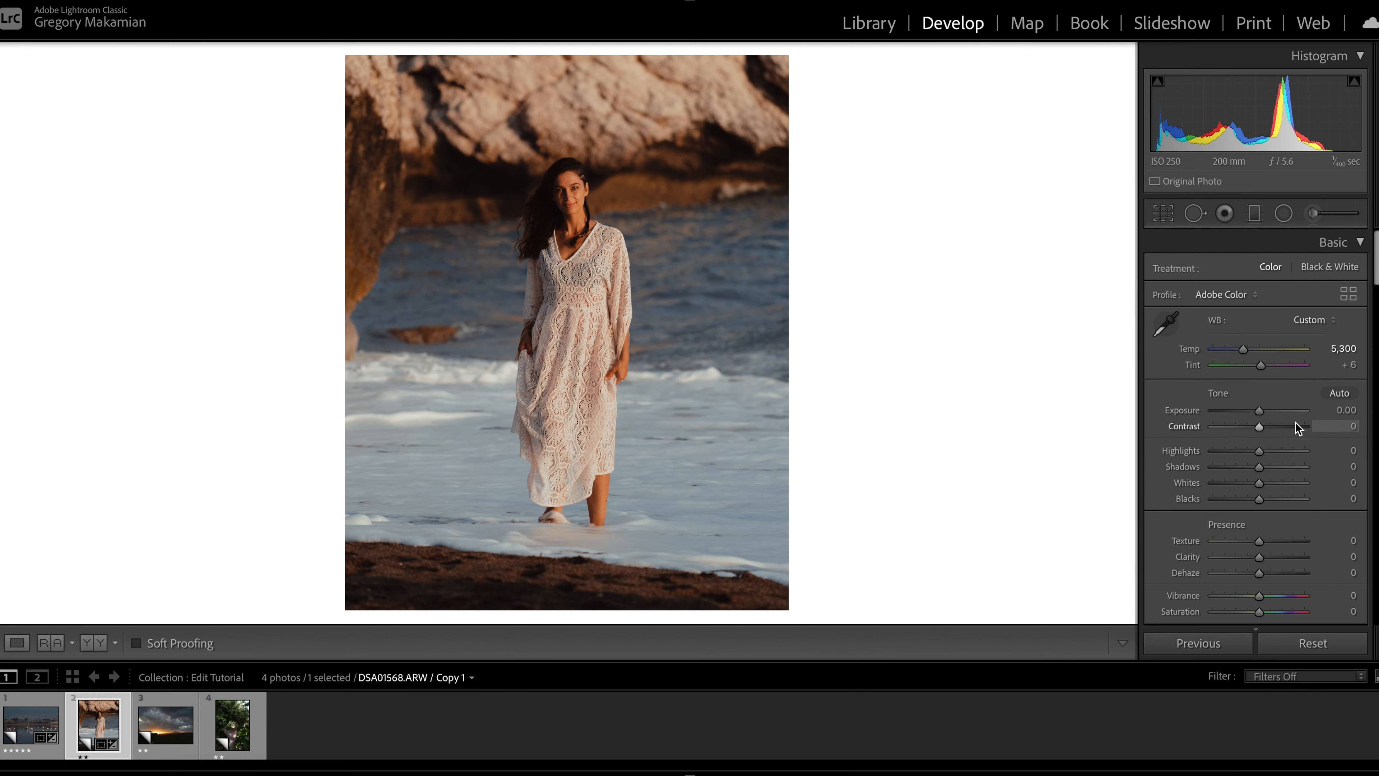
- Set Highlights to +10 and Shadows to +10 in the Basic adjustments, leaving Dehaze at 0
{"action": "scroll", "coordinate": [1295, 423], "scroll_direction": "down", "scroll_amount": 2}
{"action": "scroll", "coordinate": [1295, 423], "scroll_direction": "down", "scroll_amount": 1}
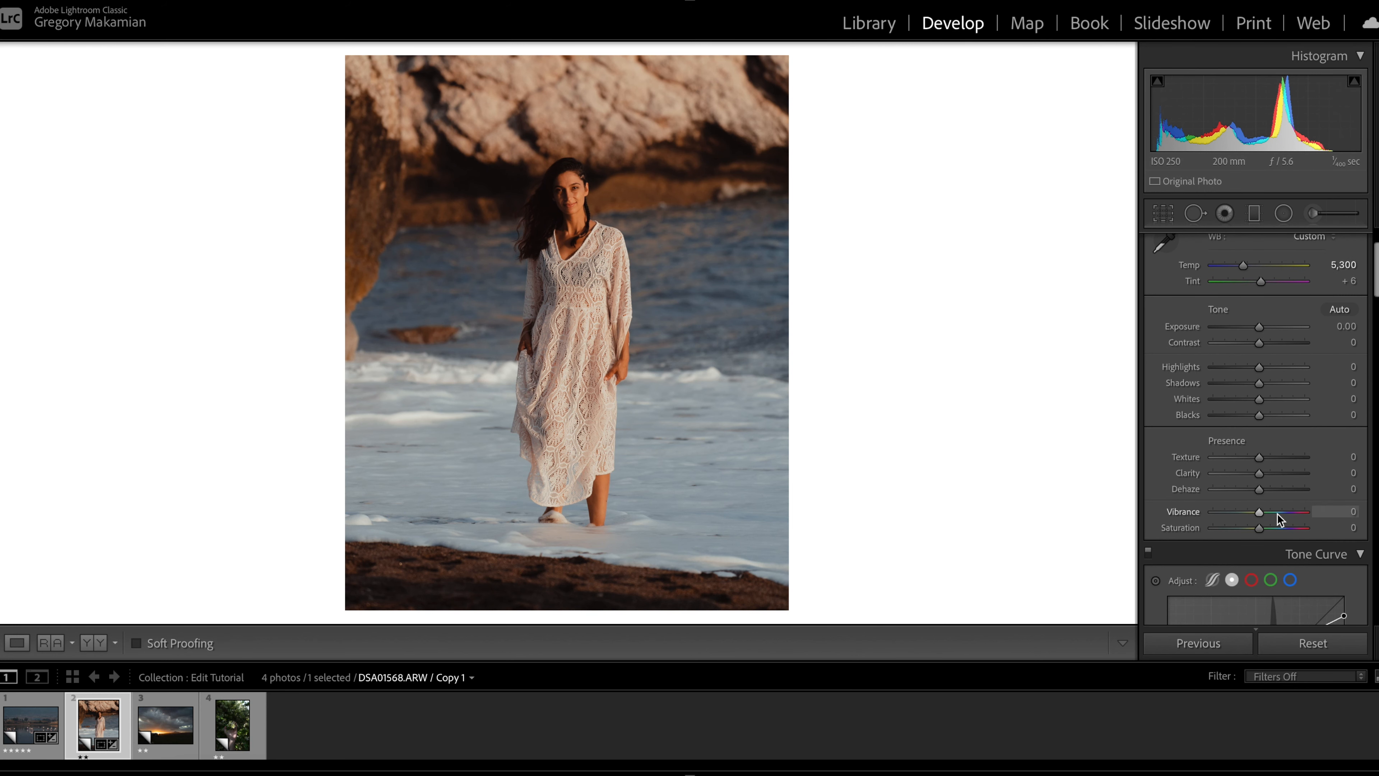
{"action": "left_click_drag", "start_coordinate": [1259, 369], "coordinate": [1259, 382]}
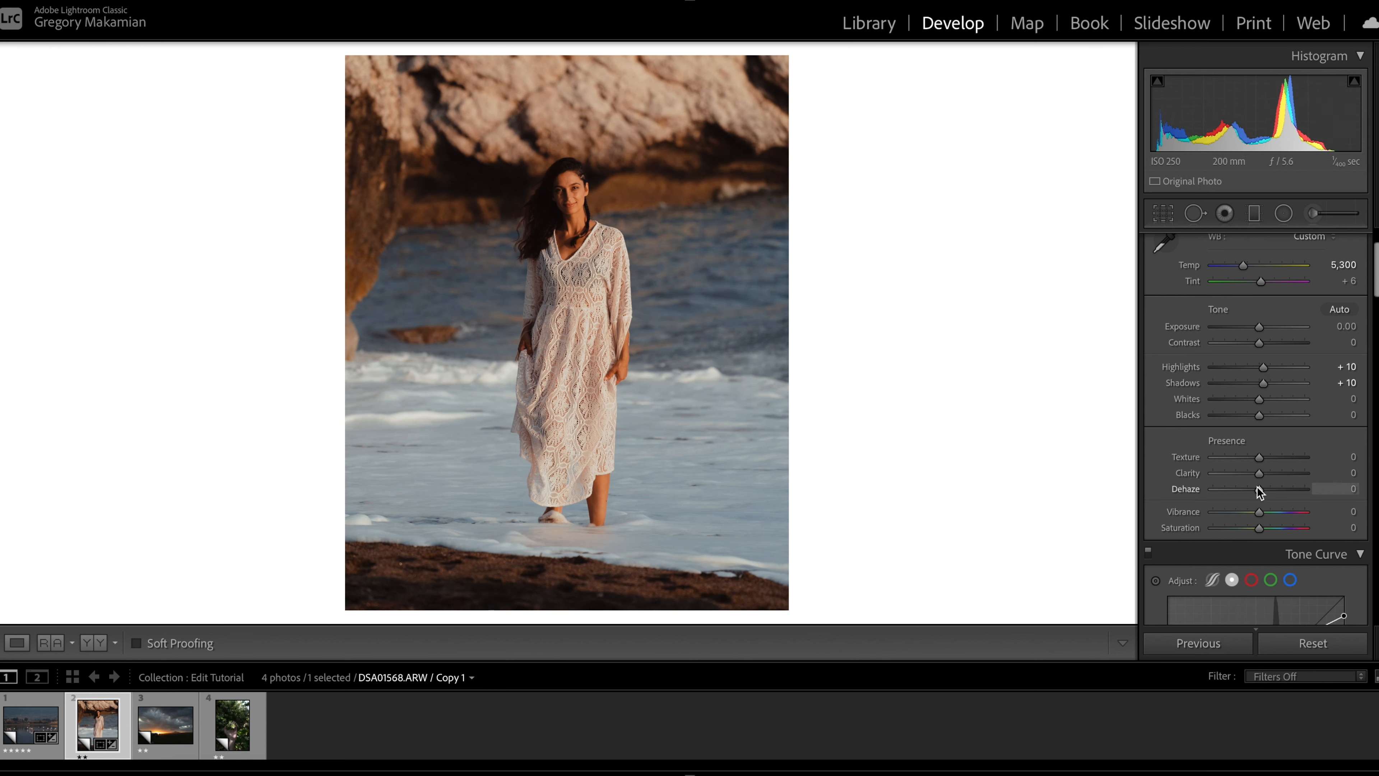
{"action": "left_click_drag", "start_coordinate": [1259, 492], "coordinate": [1258, 491]}
{"action": "scroll", "coordinate": [1258, 492], "scroll_direction": "down", "scroll_amount": 1}
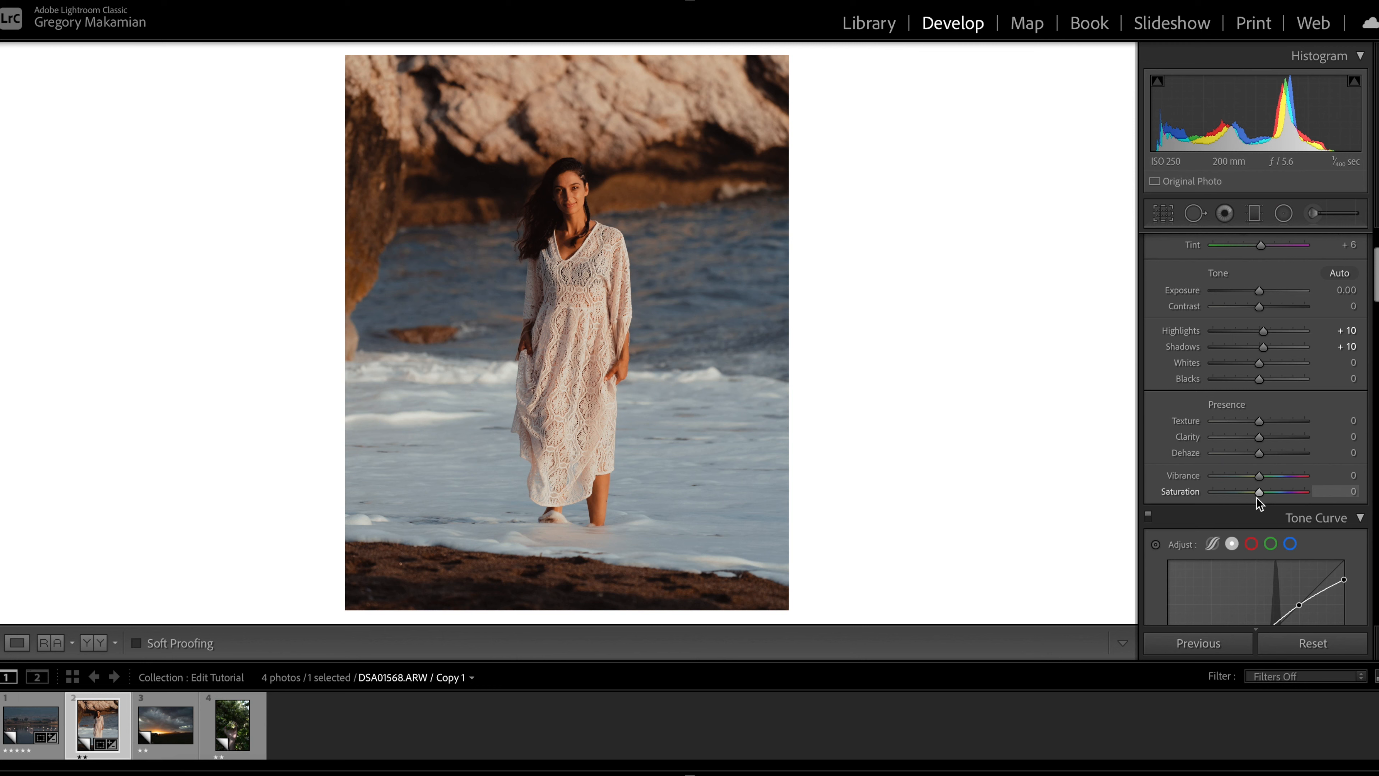
{"action": "scroll", "coordinate": [1256, 467], "scroll_direction": "up", "scroll_amount": 3}
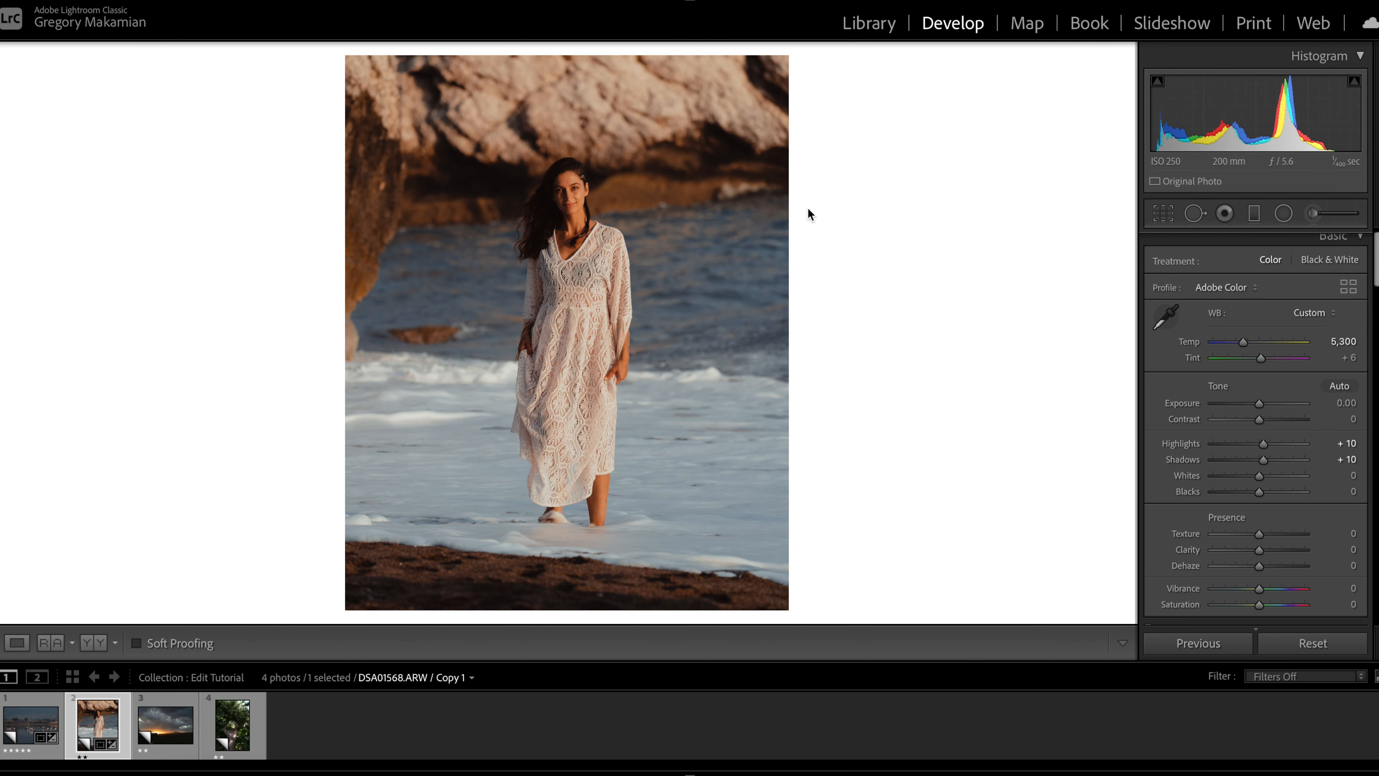
- Check the face up close, then brighten the photo from its upper-right corner with a diagonal graduated filter at Exposure 0.43
{"action": "left_click", "coordinate": [561, 203]}
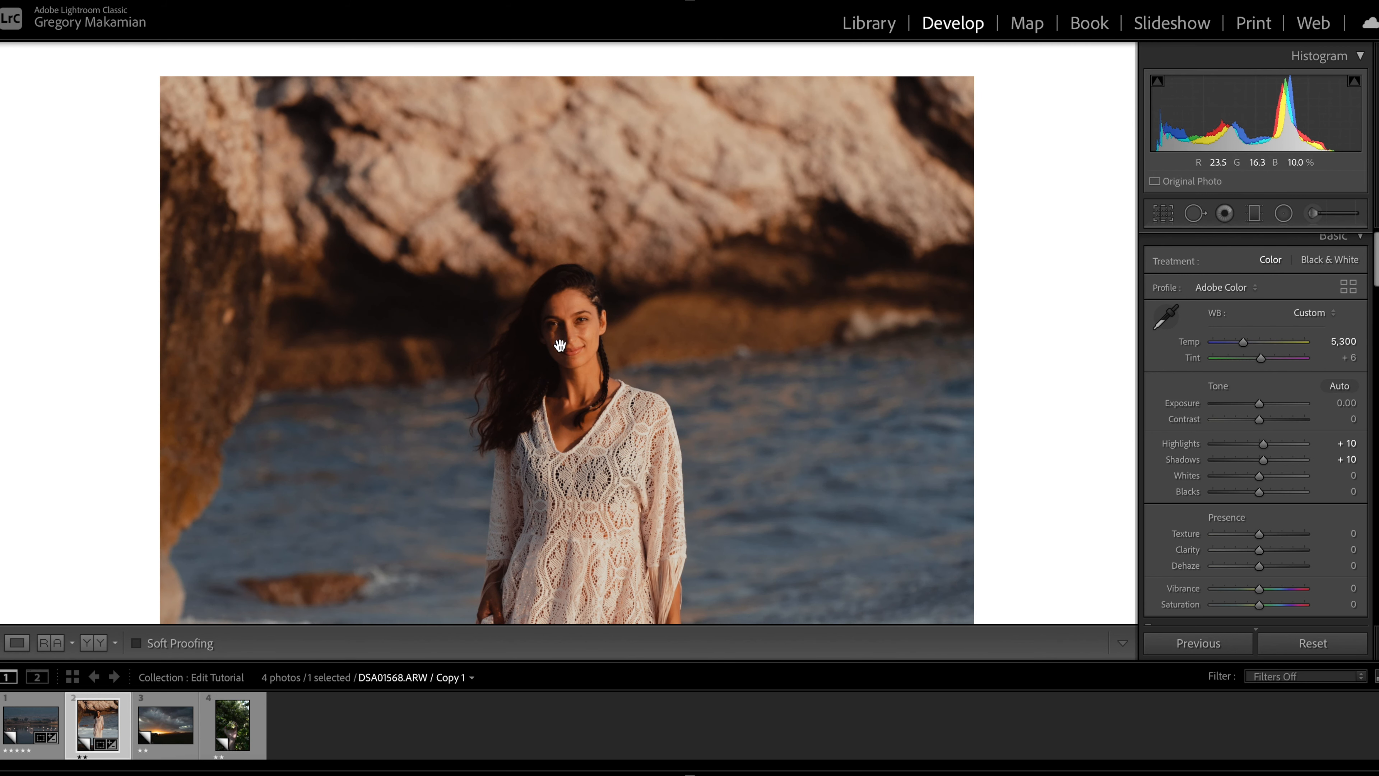
{"action": "left_click", "coordinate": [392, 324]}
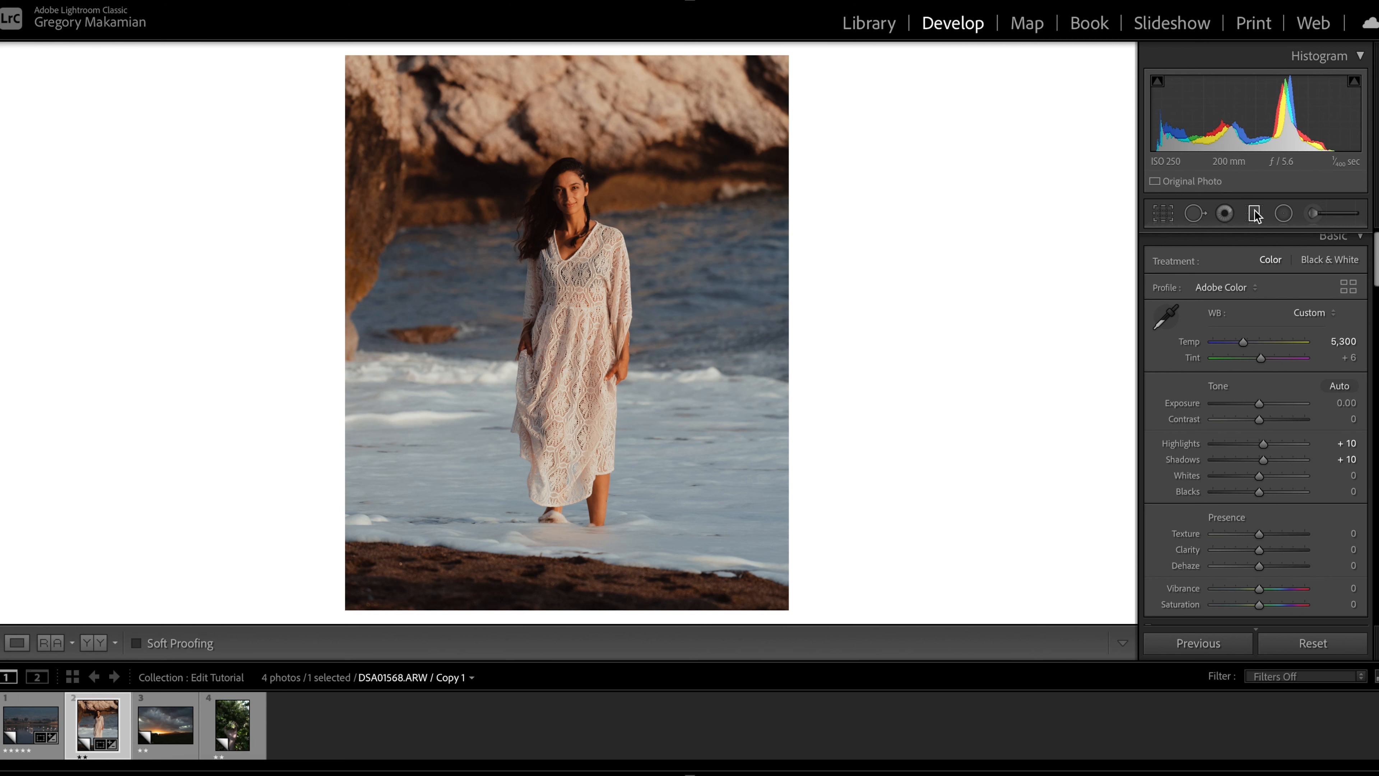
{"action": "left_click", "coordinate": [1254, 213]}
{"action": "double_click", "coordinate": [1262, 324]}
{"action": "left_click_drag", "start_coordinate": [827, 92], "coordinate": [339, 280]}
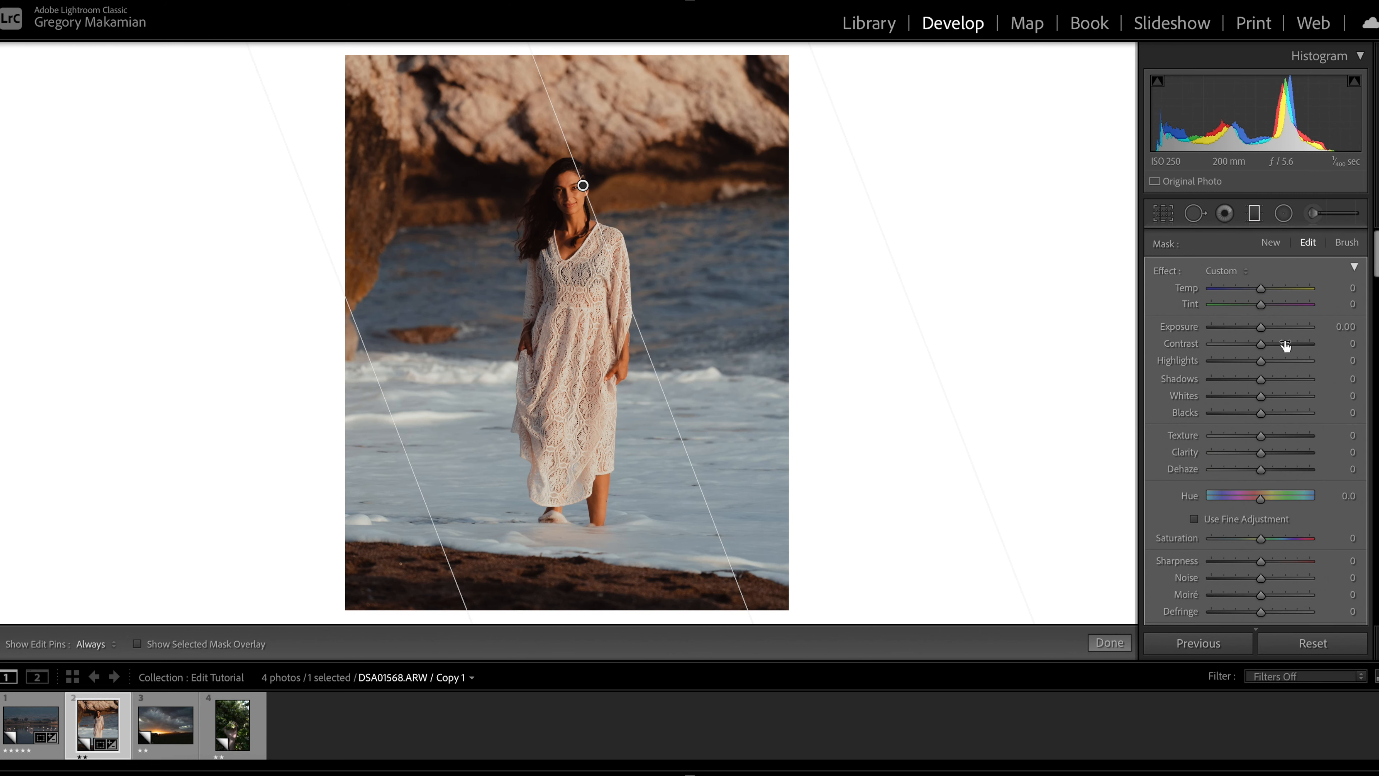
{"action": "left_click_drag", "start_coordinate": [1260, 328], "coordinate": [1265, 328]}
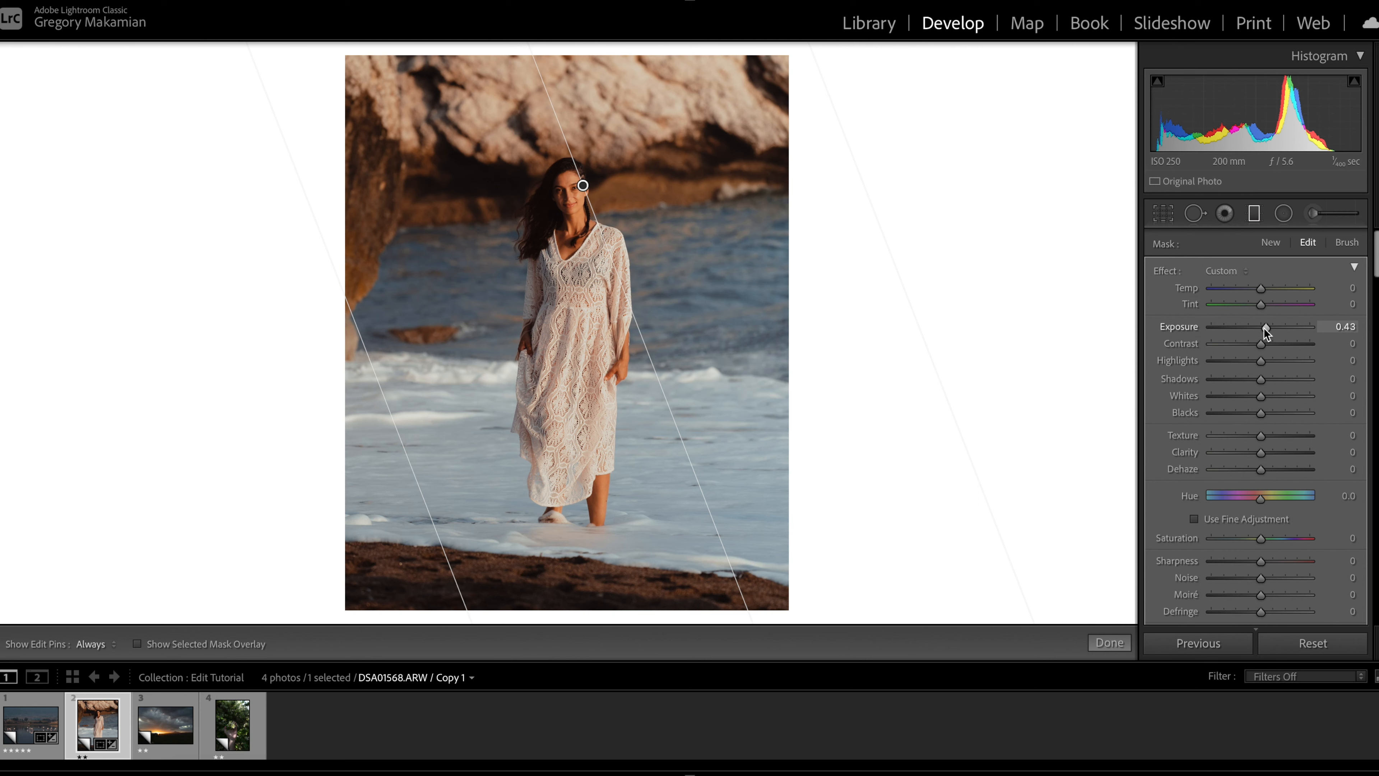
{"action": "left_click", "coordinate": [1261, 218]}
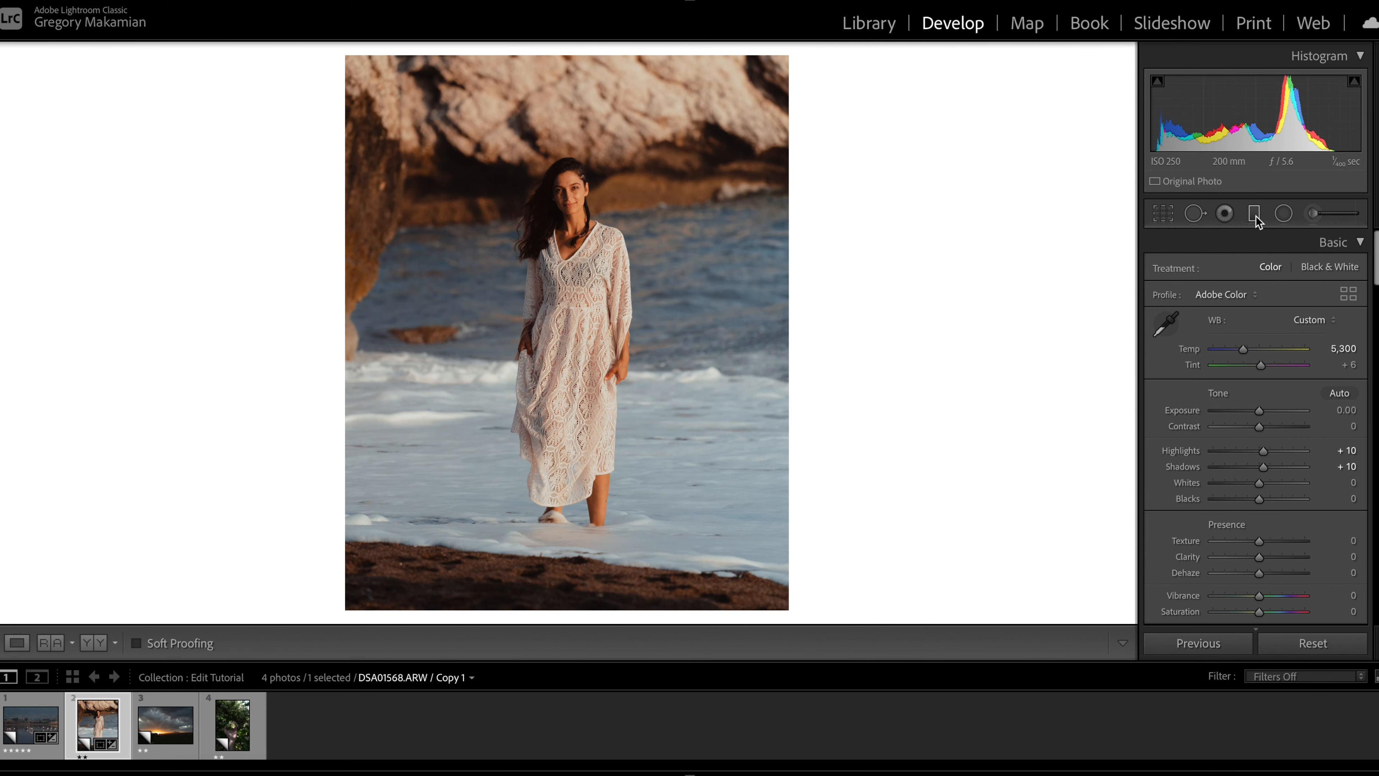
- Darken the photo from its lower-left corner with a diagonal graduated filter at Exposure -0.54
{"action": "left_click", "coordinate": [1255, 214]}
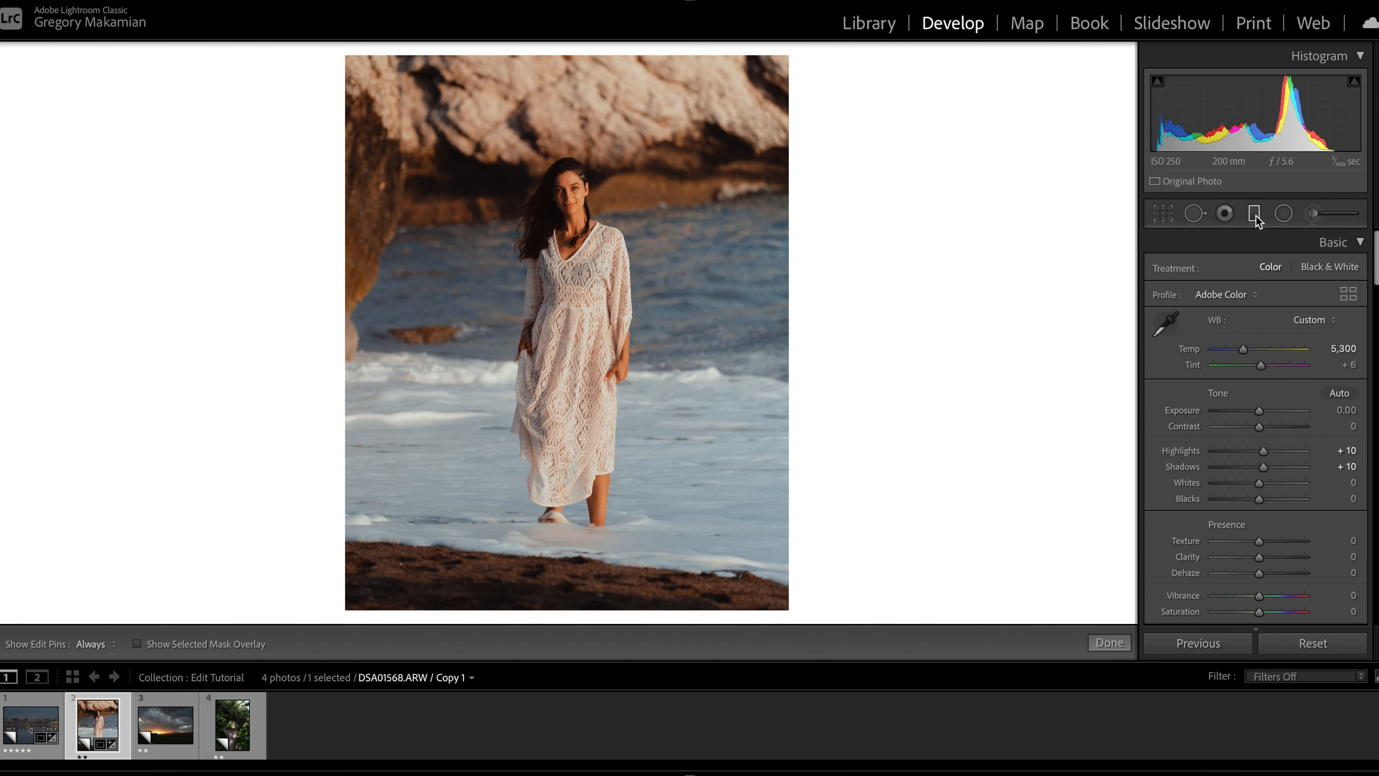
{"action": "left_click_drag", "start_coordinate": [318, 571], "coordinate": [482, 446]}
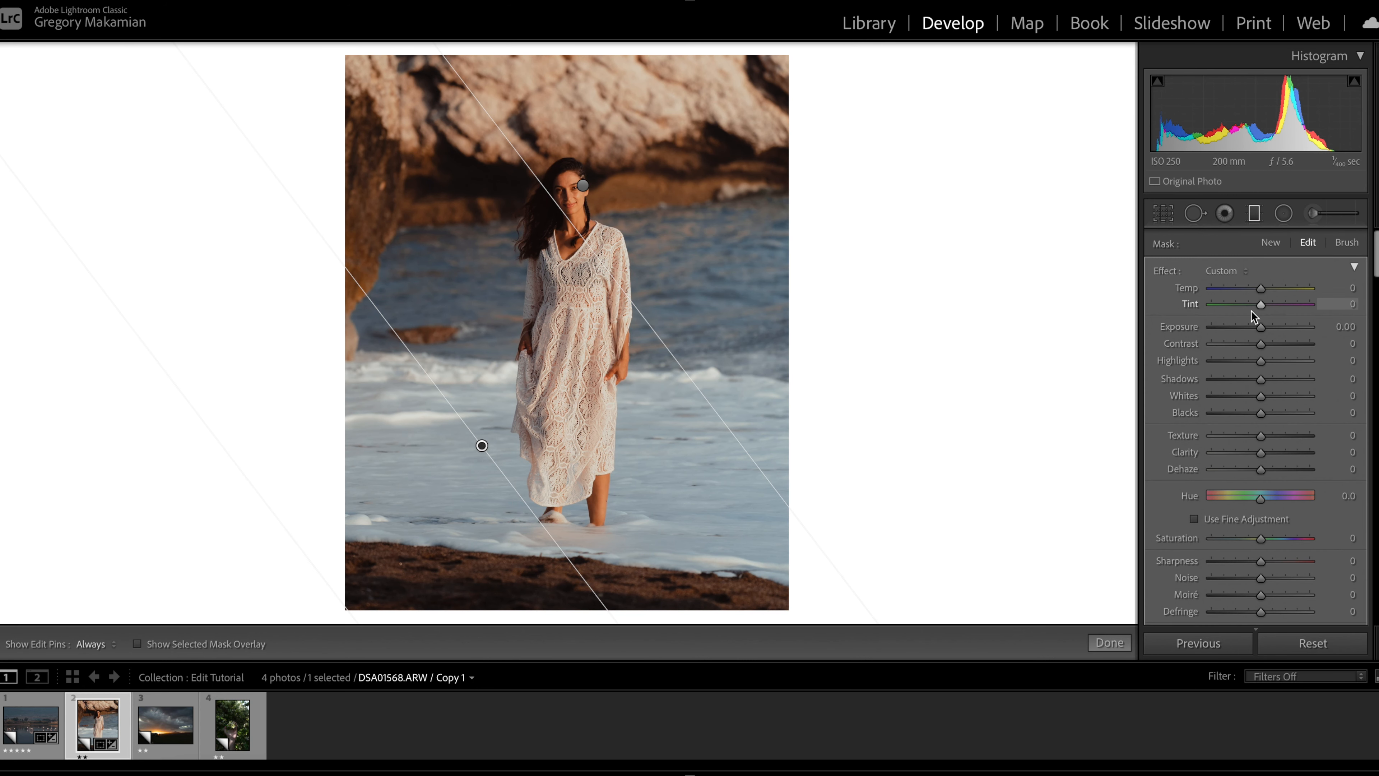
{"action": "left_click_drag", "start_coordinate": [1257, 326], "coordinate": [1252, 329]}
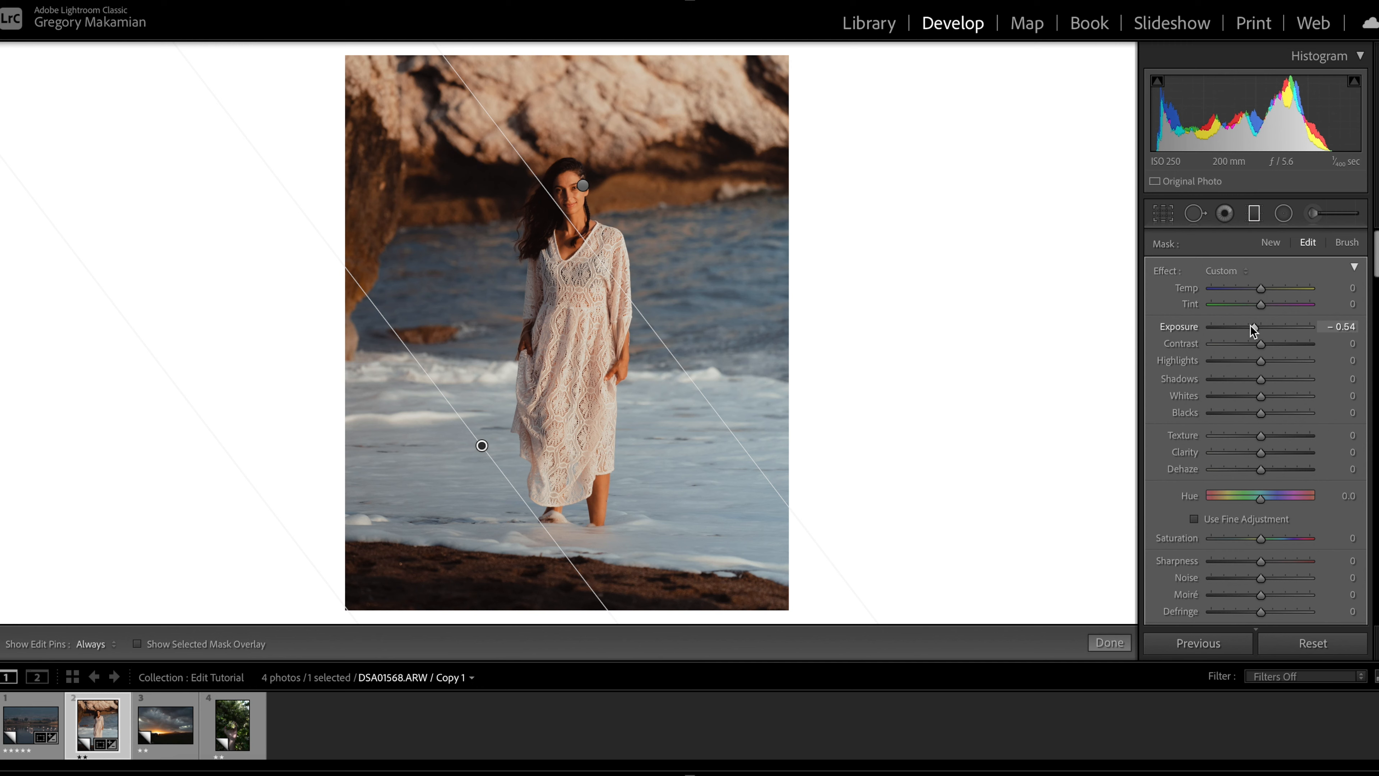
{"action": "left_click", "coordinate": [1255, 214]}
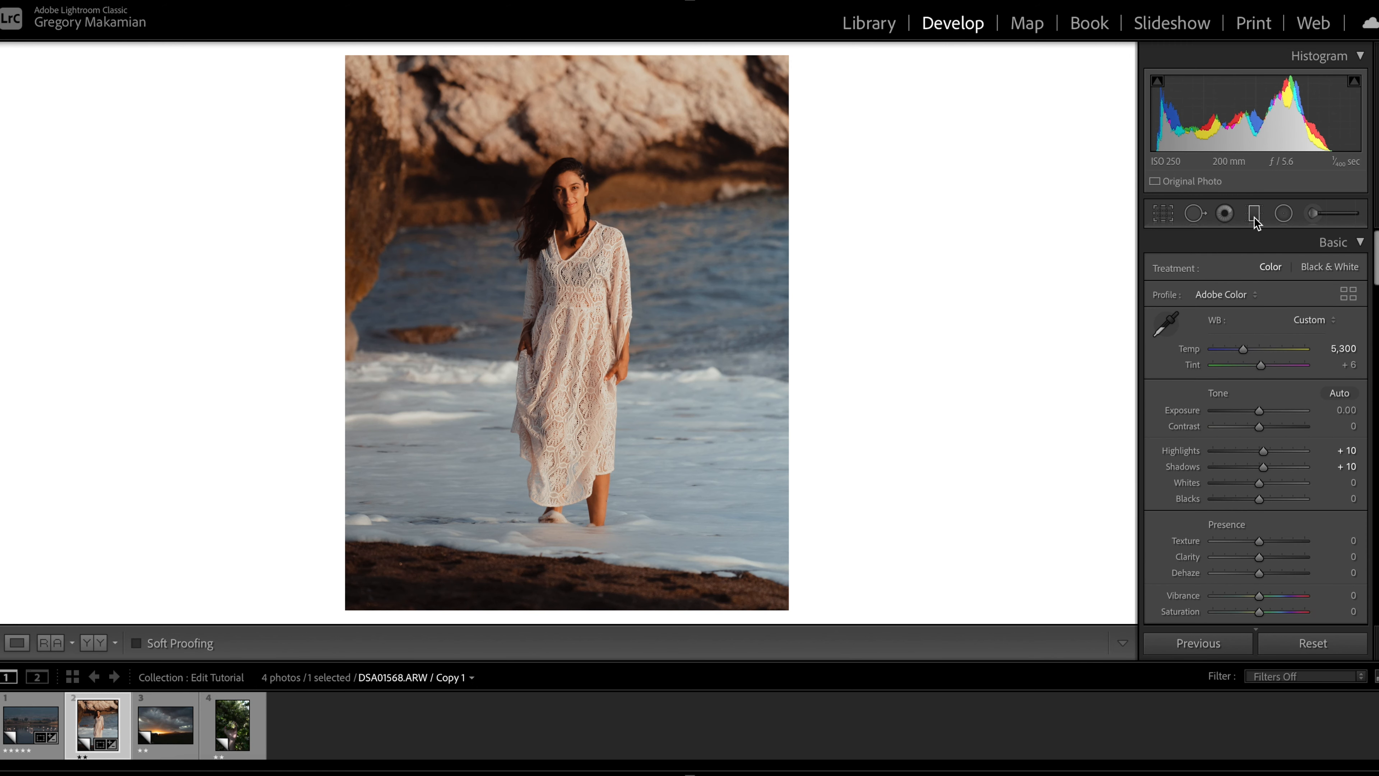
- Add a horizontal graduated filter over the rocks from the photo's upper edge and set its Exposure to -0.59
{"action": "left_click", "coordinate": [1255, 217]}
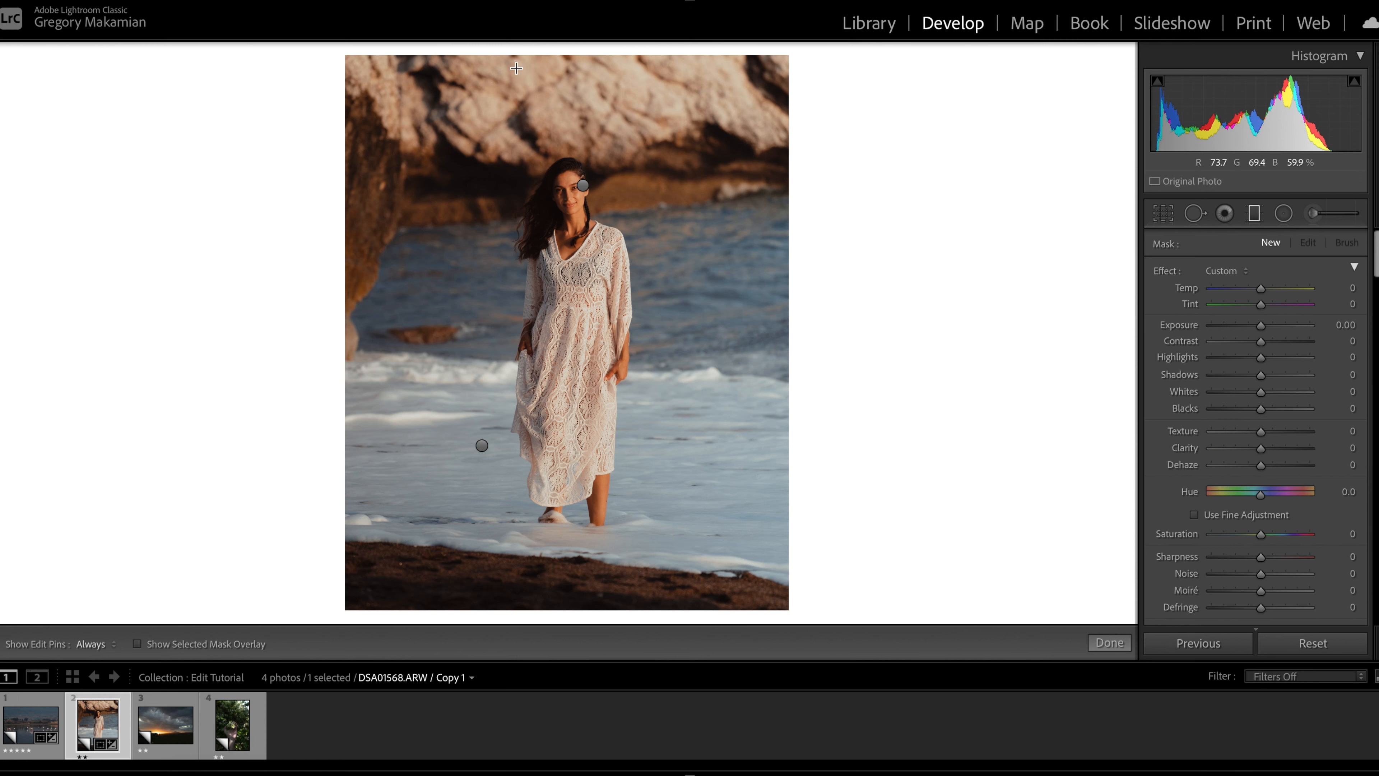
{"action": "left_click_drag", "start_coordinate": [516, 66], "coordinate": [515, 172]}
{"action": "left_click_drag", "start_coordinate": [515, 120], "coordinate": [516, 141]}
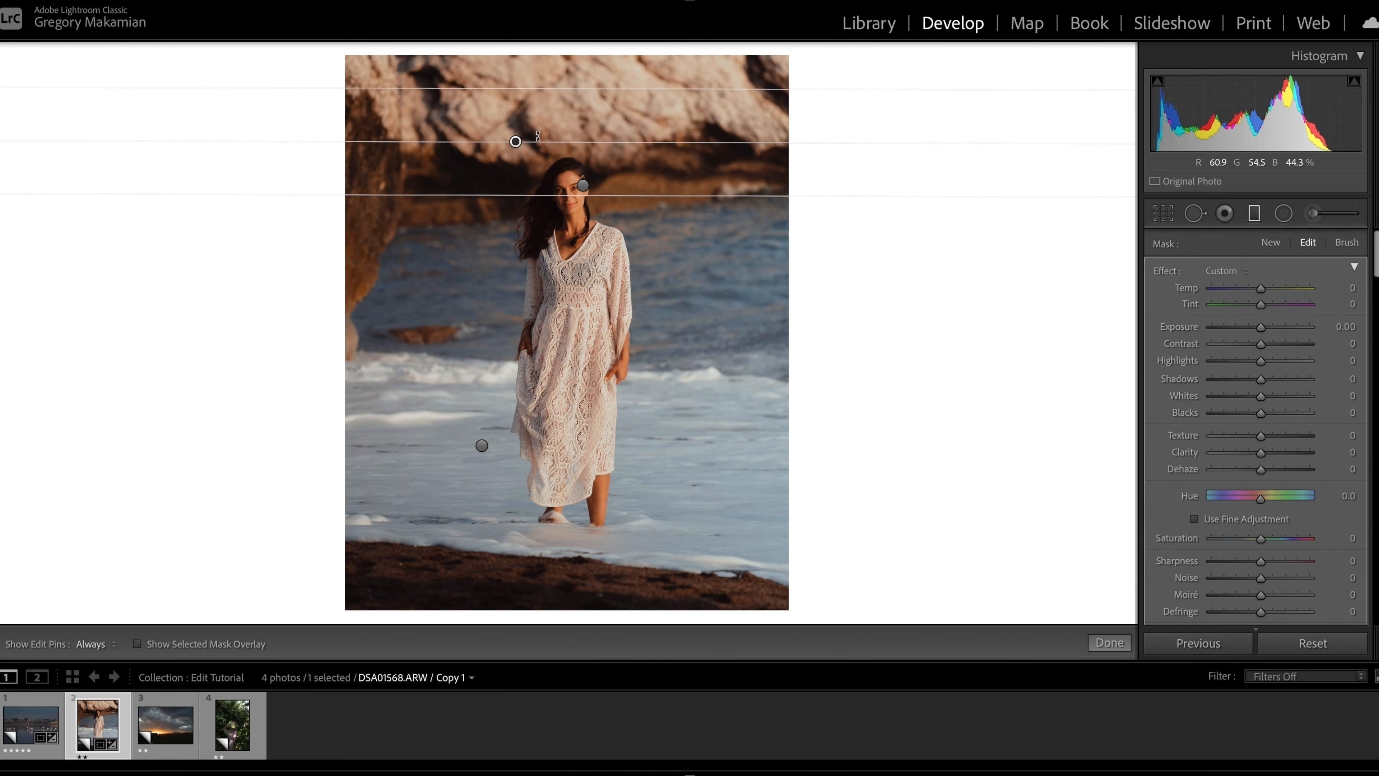
{"action": "left_click_drag", "start_coordinate": [1265, 327], "coordinate": [1258, 330]}
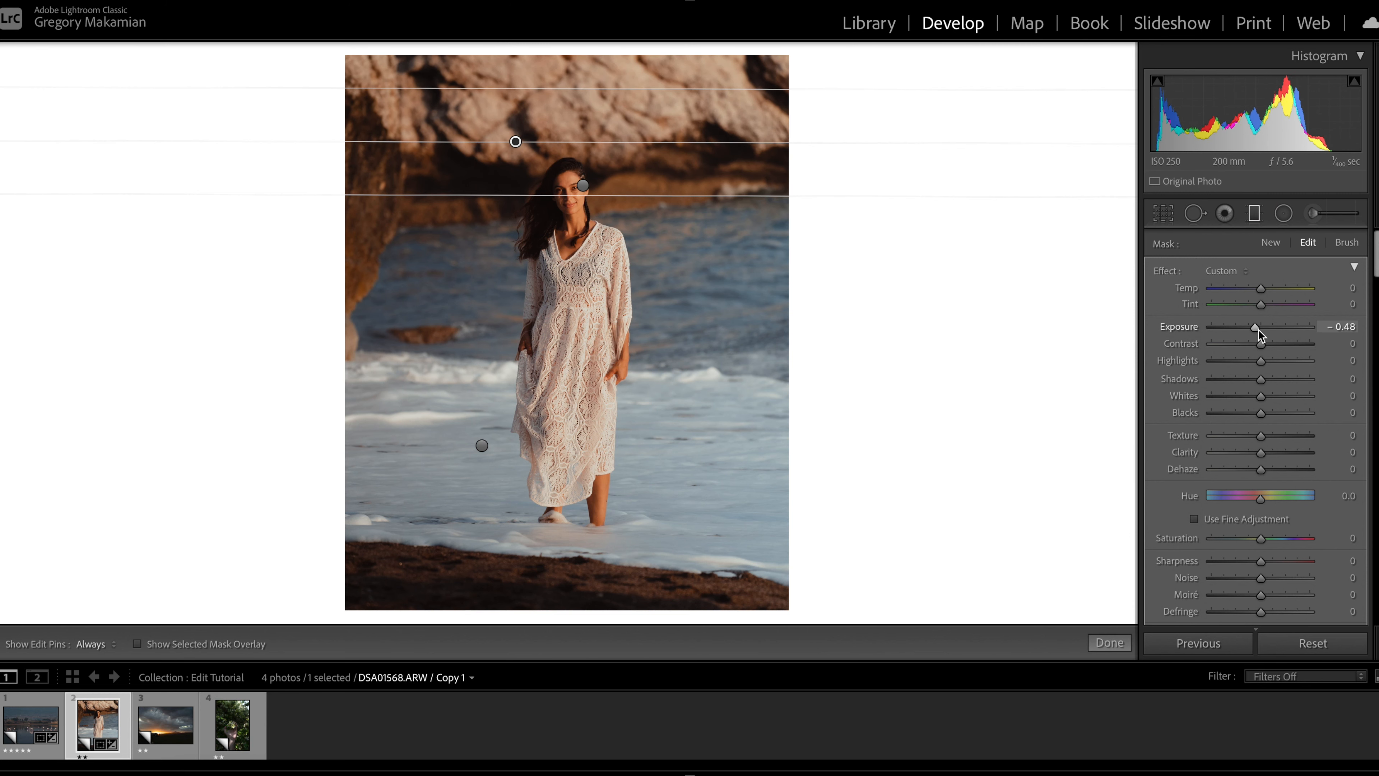
{"action": "left_click_drag", "start_coordinate": [1259, 329], "coordinate": [1257, 328]}
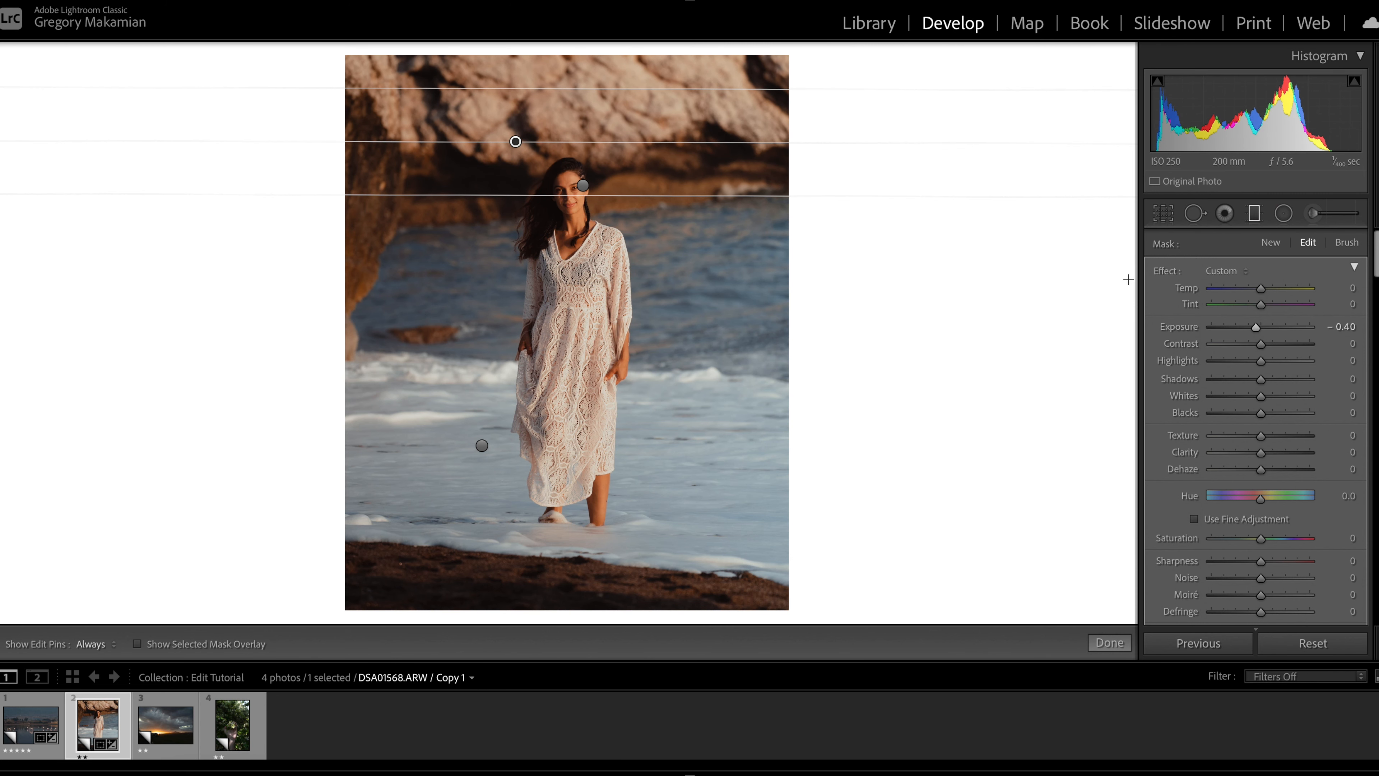
{"action": "left_click_drag", "start_coordinate": [1258, 328], "coordinate": [1256, 328]}
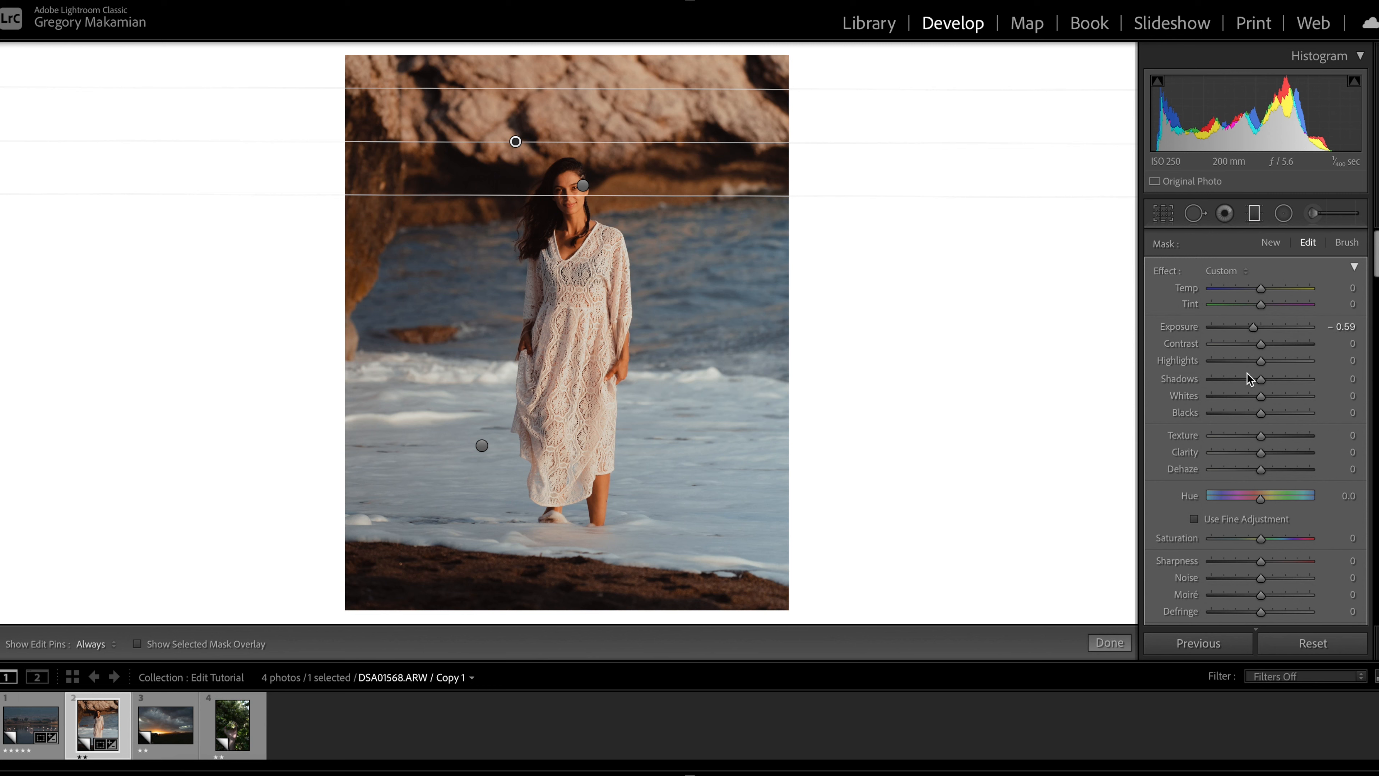
- Limit the rock filter with a Color range mask sampled from the light rocks above the woman
{"action": "scroll", "coordinate": [1247, 373], "scroll_direction": "down", "scroll_amount": 5}
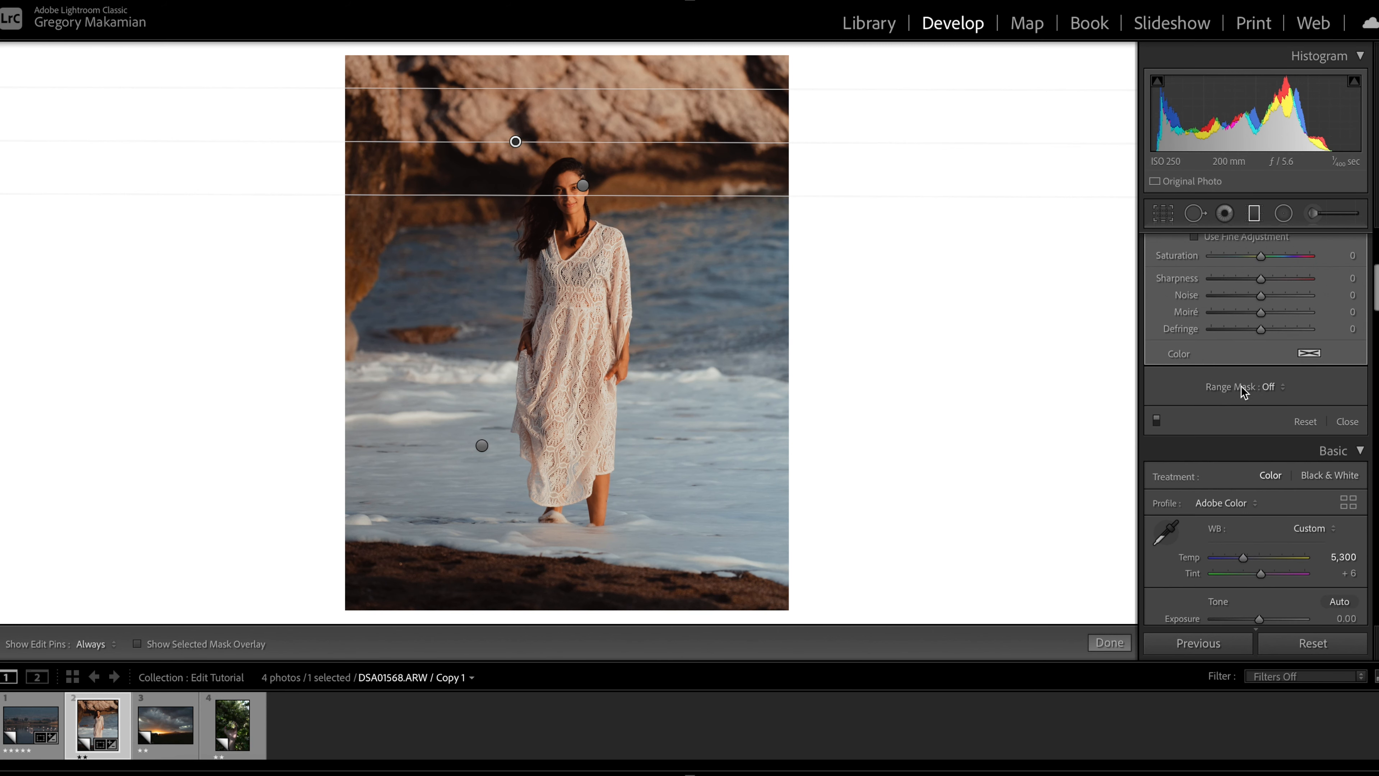
{"action": "left_click", "coordinate": [1271, 387]}
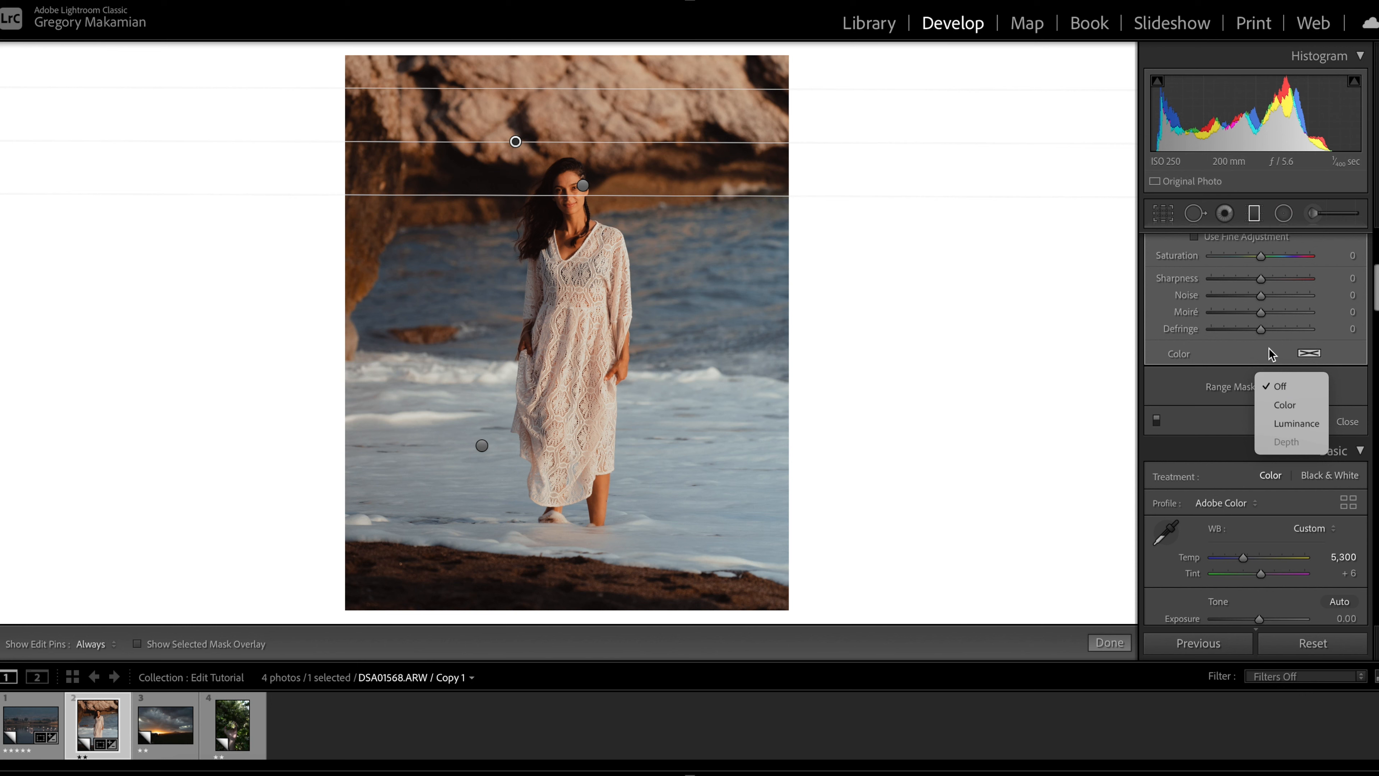
{"action": "left_click", "coordinate": [1288, 412]}
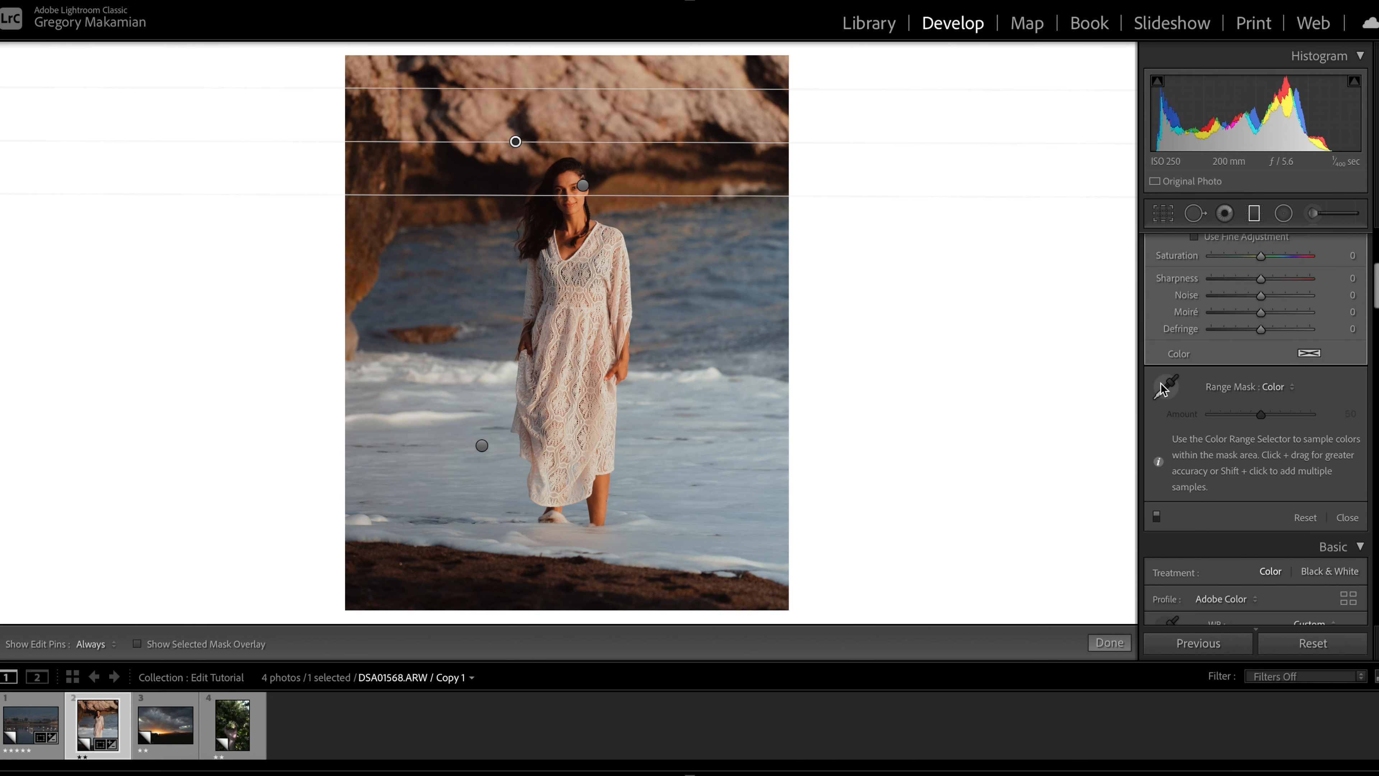
{"action": "left_click", "coordinate": [1165, 387]}
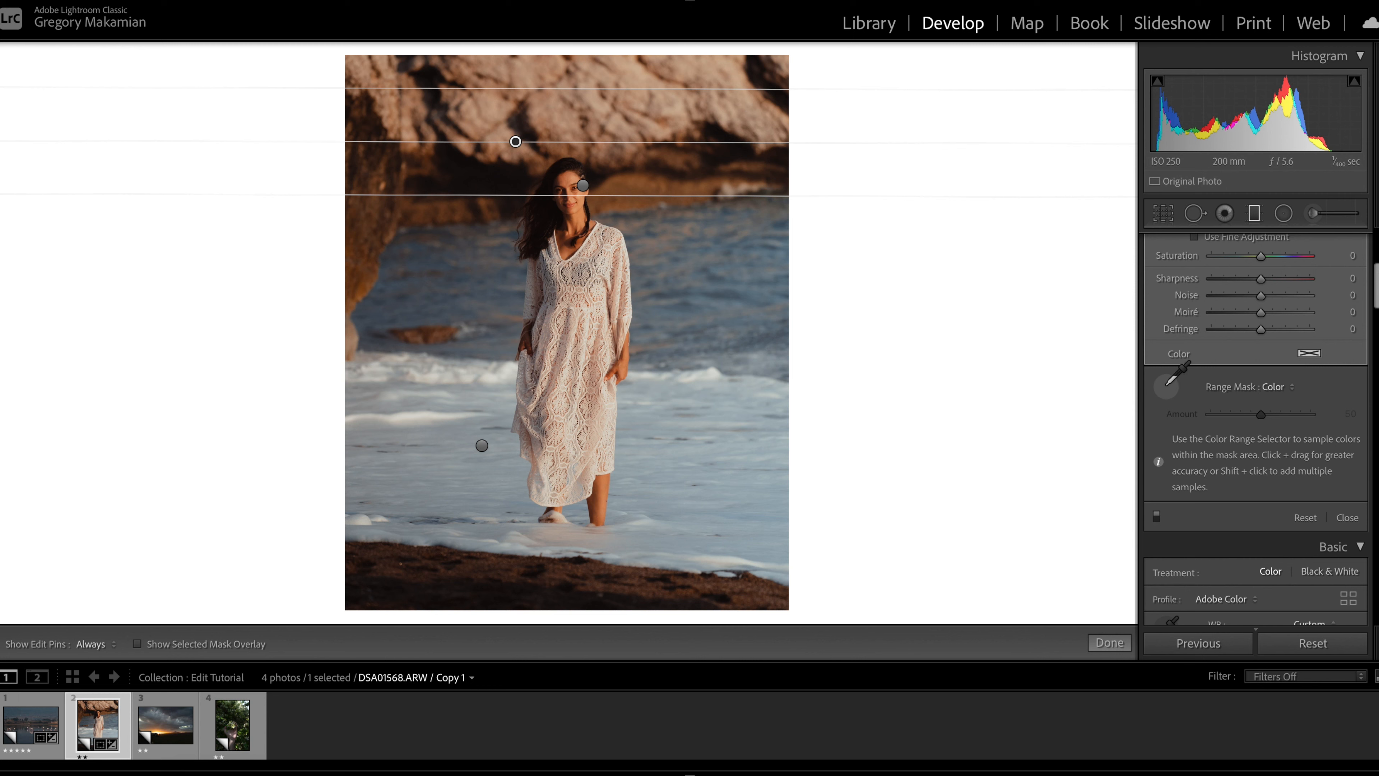
{"action": "left_click", "coordinate": [605, 101]}
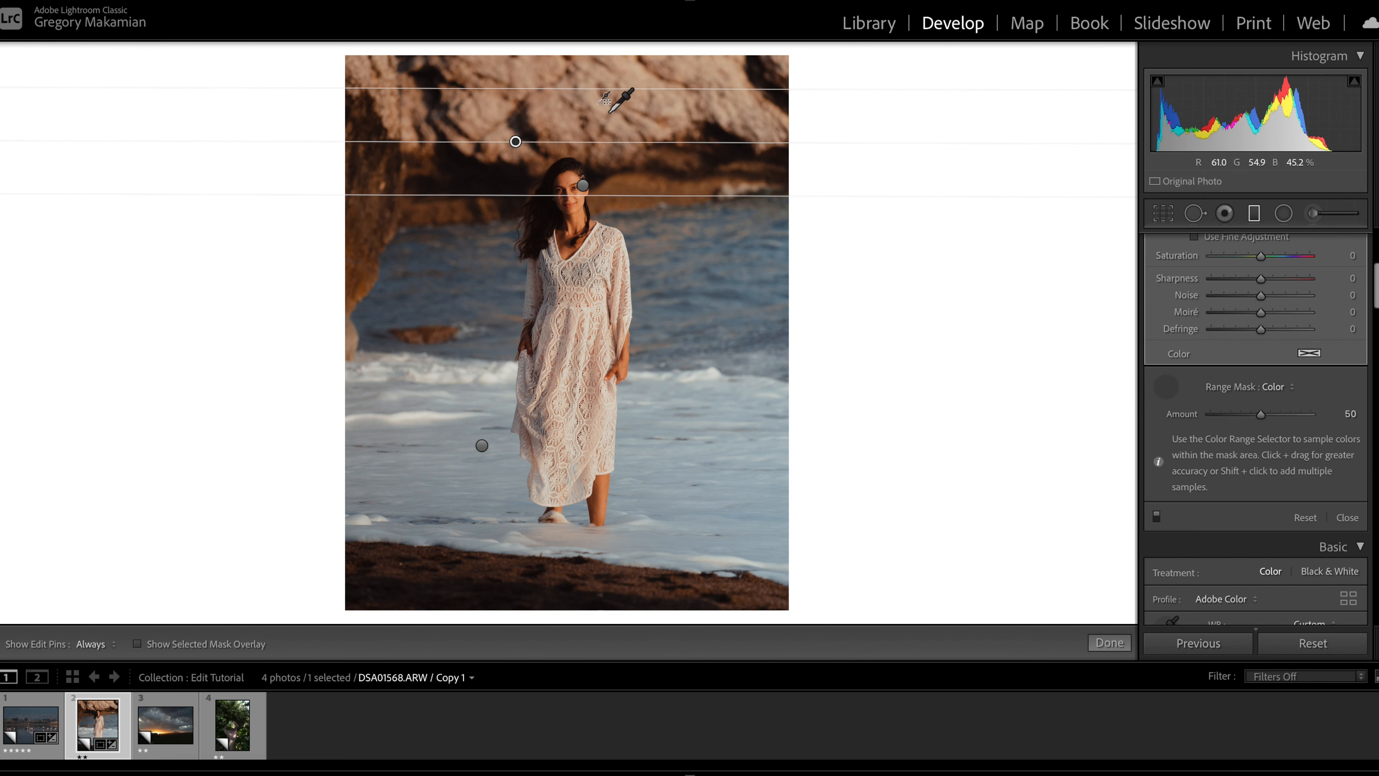
- Toggle the selected mask overlay to check the area covered by the rock filter, ending with it hidden
{"action": "key", "text": "o"}
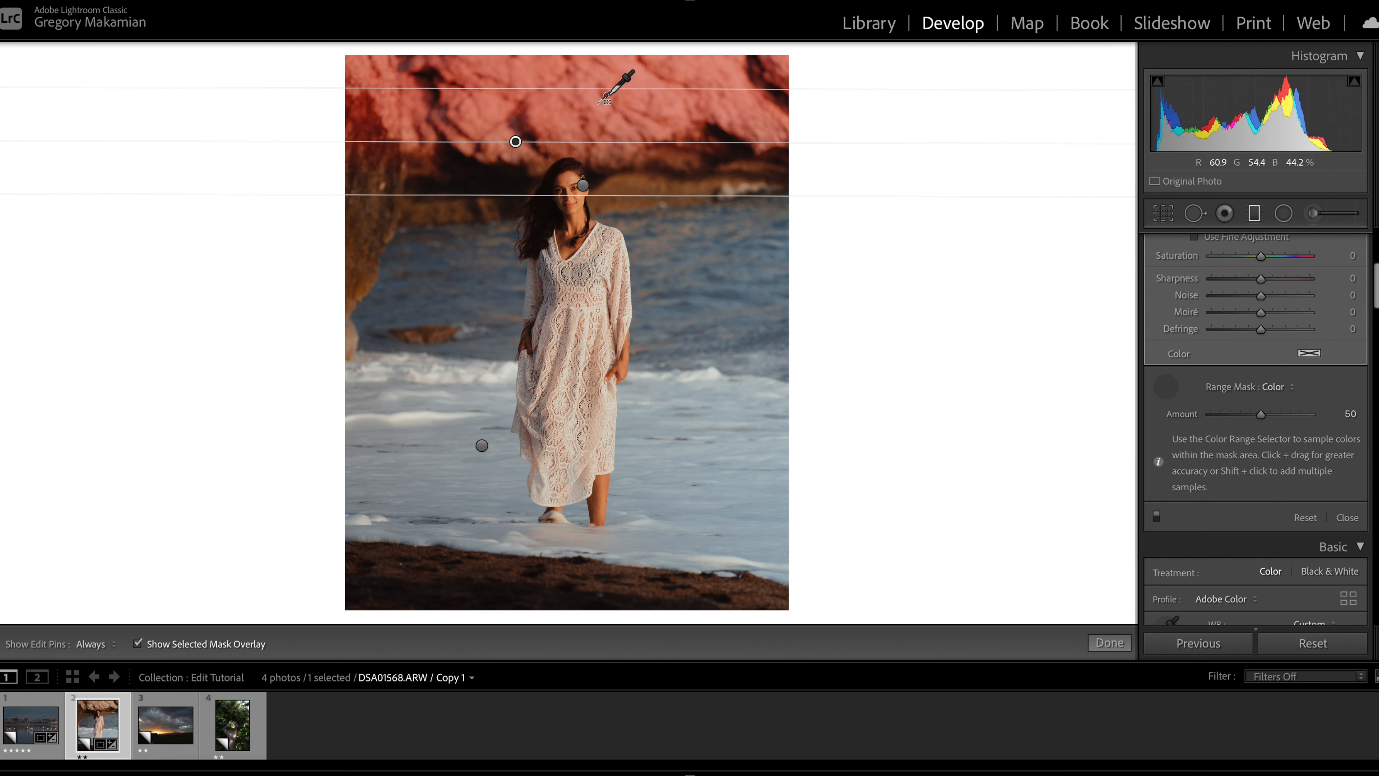
{"action": "key", "text": "o"}
{"action": "key", "text": "o"}
{"action": "key", "text": "o"}
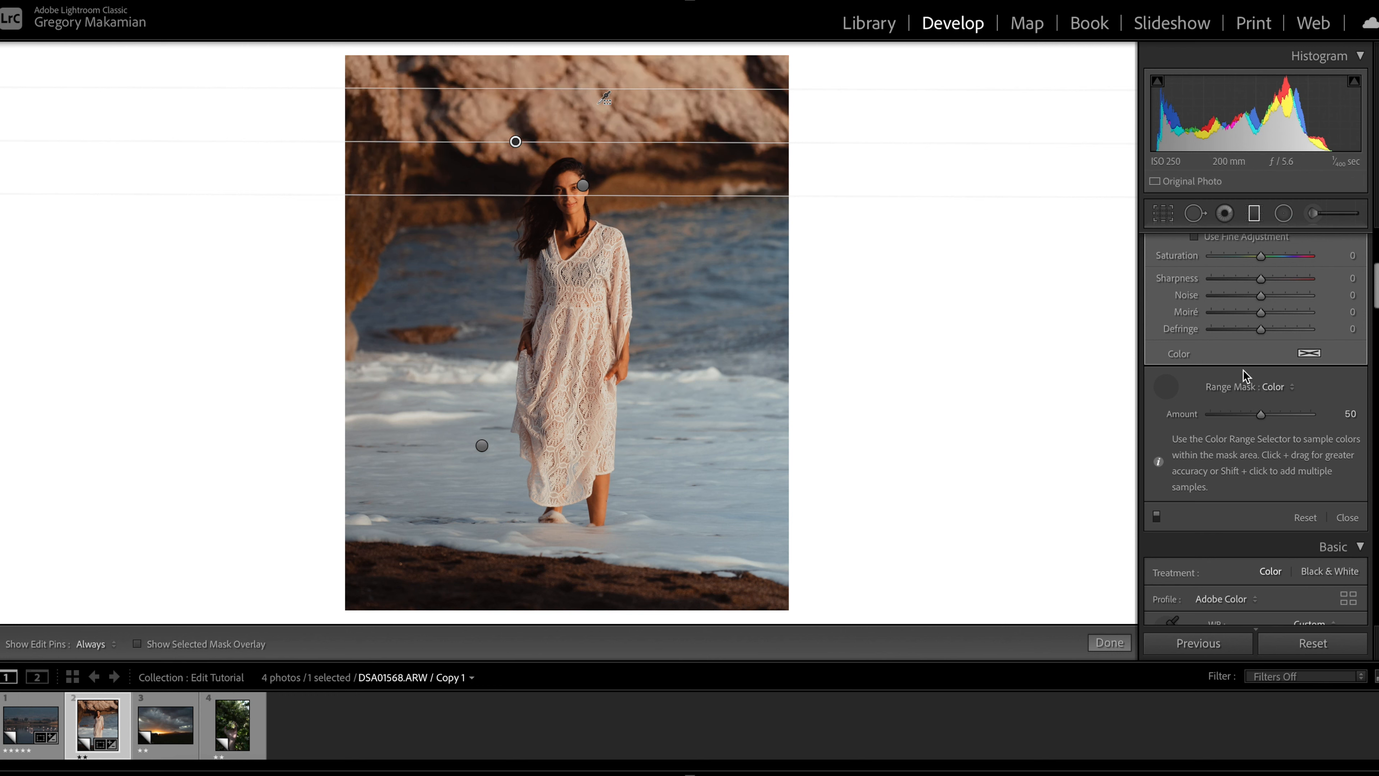
- Switch the rock filter's range mask to Luminance, show the luminance mask, and shift the filter slightly lower over the rocks
{"action": "left_click", "coordinate": [1280, 388]}
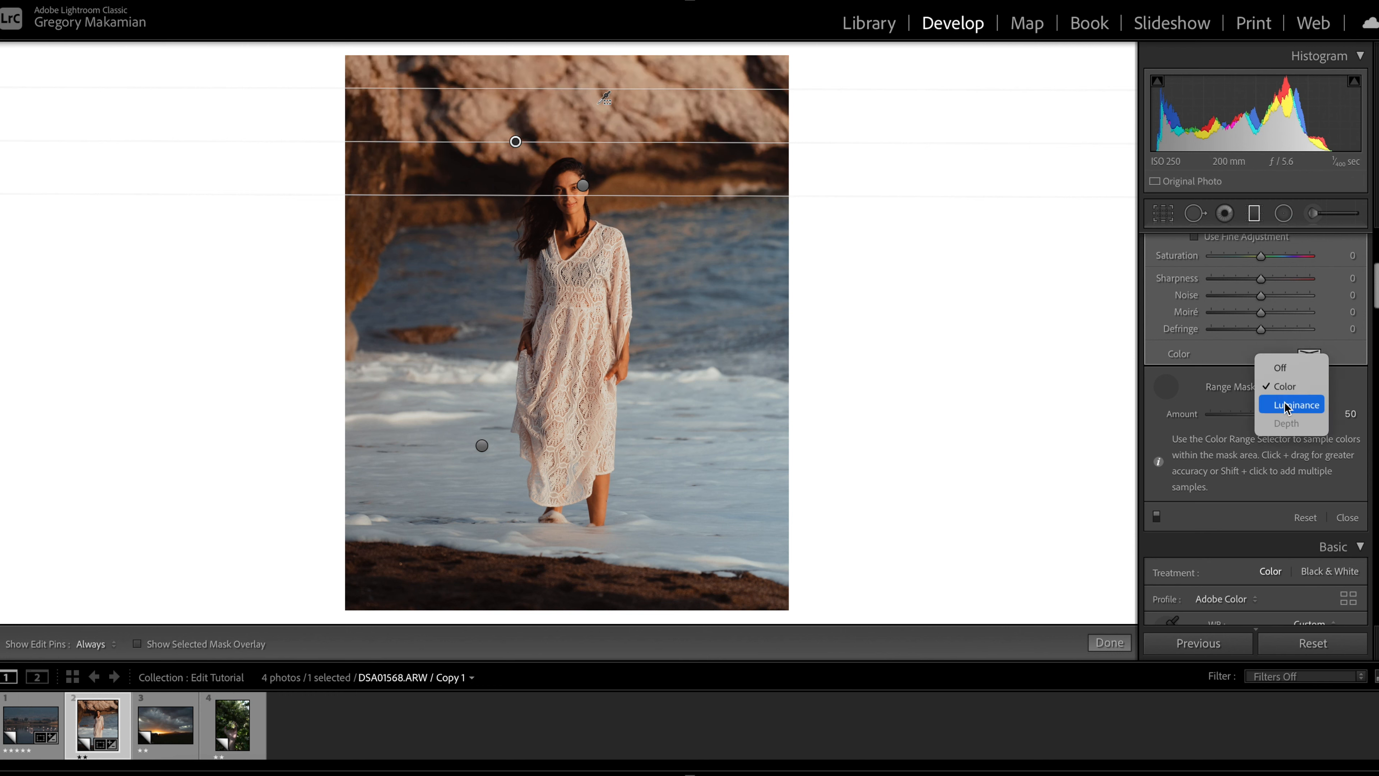
{"action": "left_click", "coordinate": [1285, 403]}
{"action": "left_click", "coordinate": [1167, 387]}
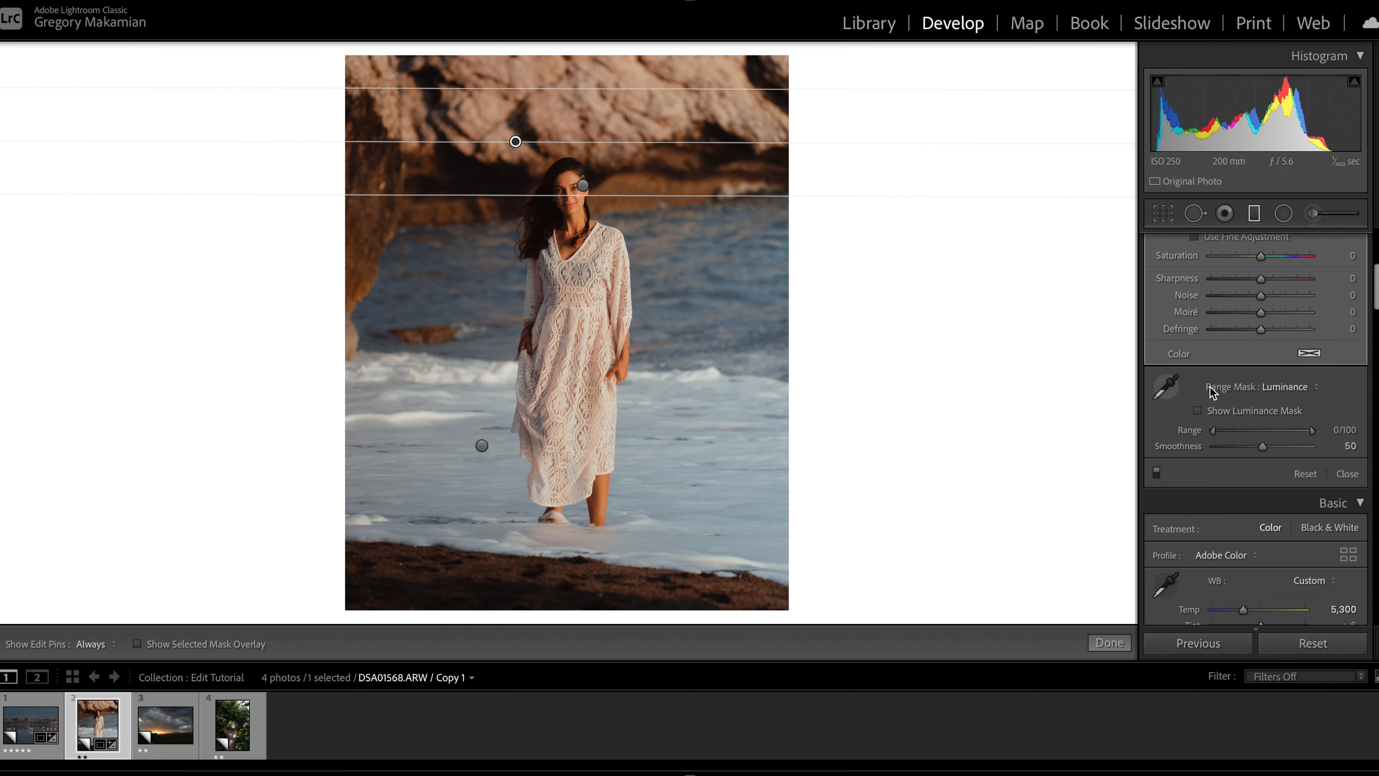
{"action": "scroll", "coordinate": [1248, 386], "scroll_direction": "down", "scroll_amount": 1}
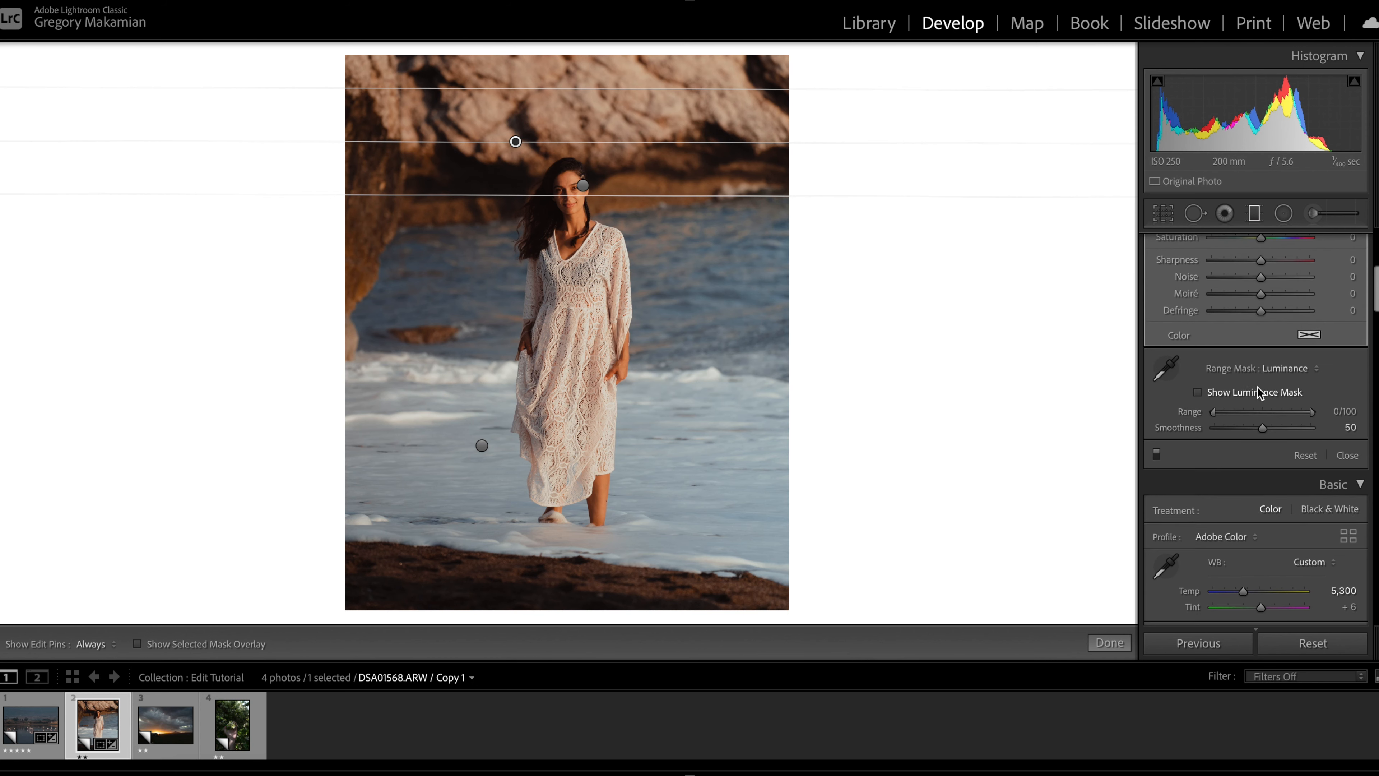
{"action": "left_click", "coordinate": [1198, 392]}
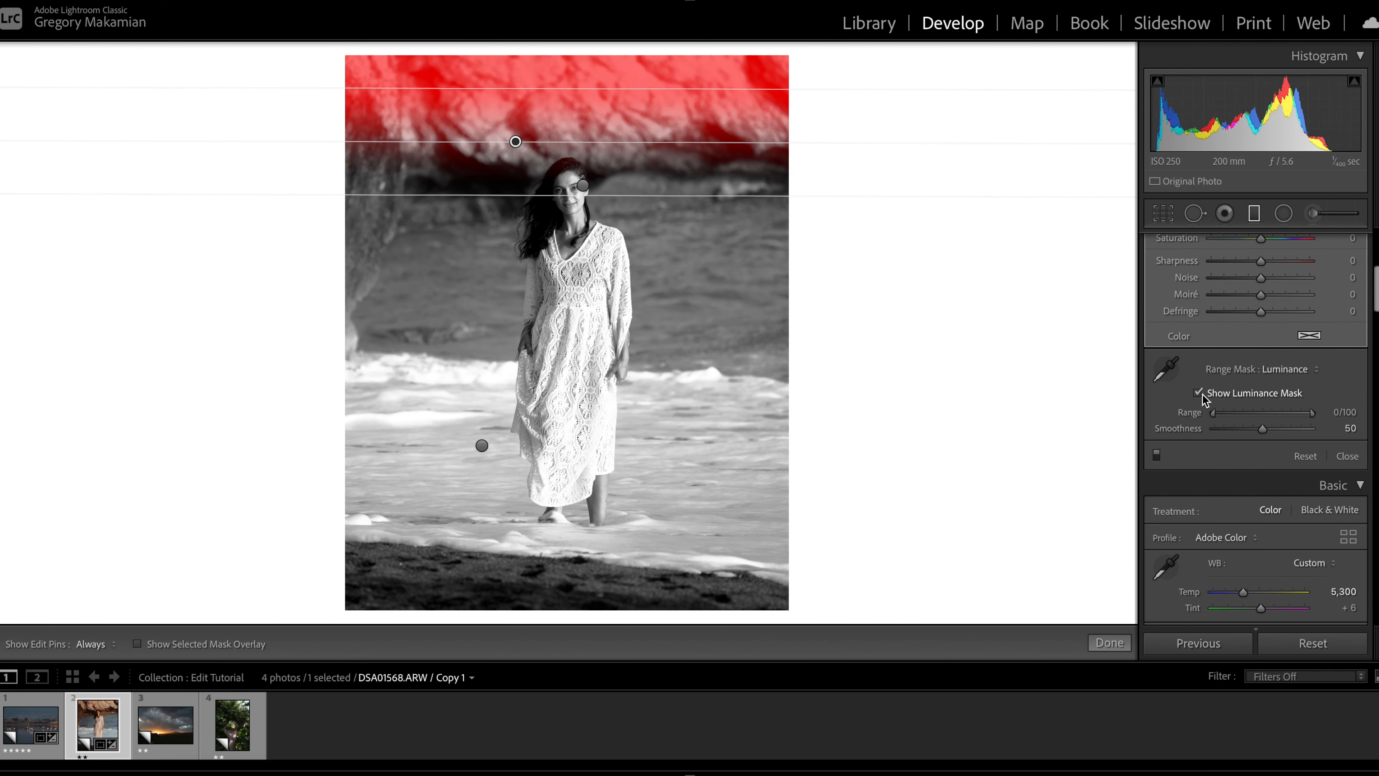
{"action": "left_click_drag", "start_coordinate": [514, 140], "coordinate": [513, 154]}
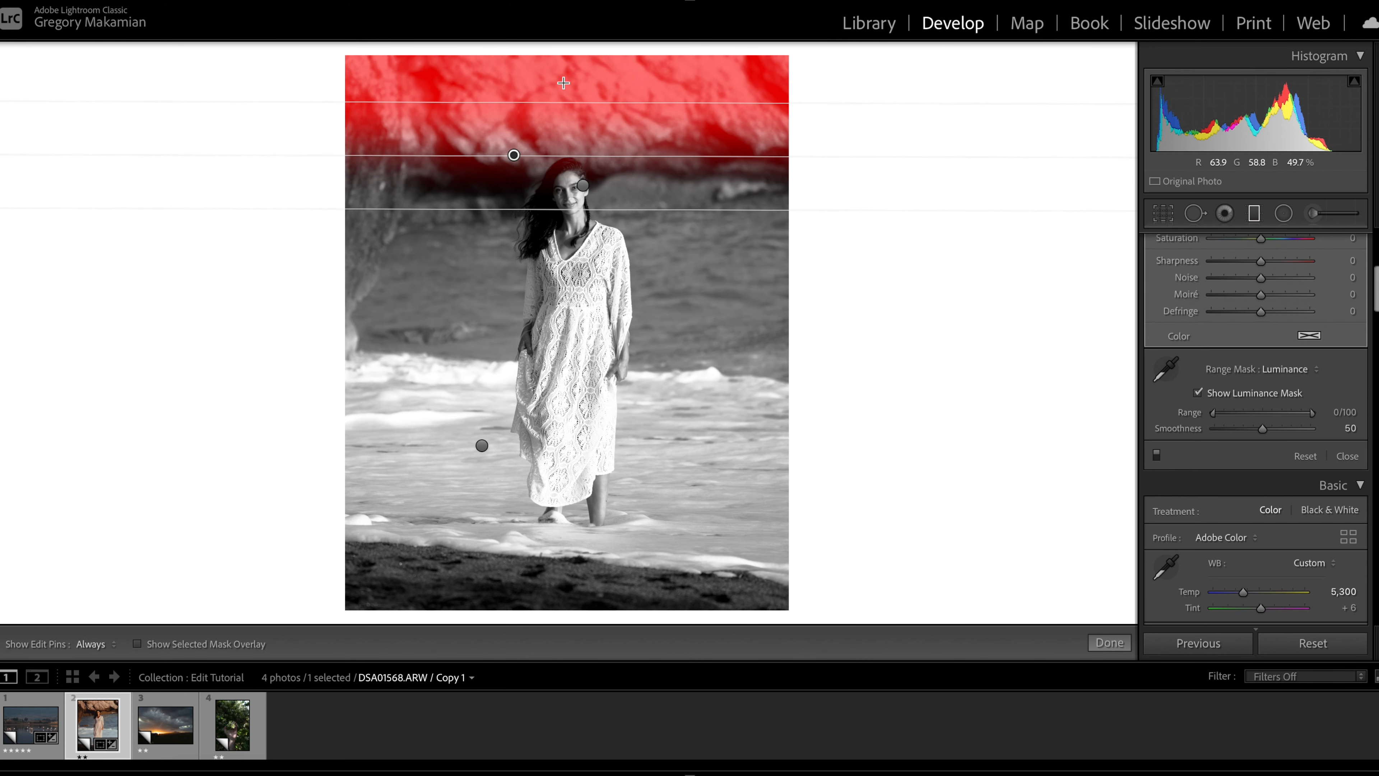
- Set the rock filter's luminance Range to 22/100 and hide the luminance mask
{"action": "scroll", "coordinate": [1314, 353], "scroll_direction": "up", "scroll_amount": 6}
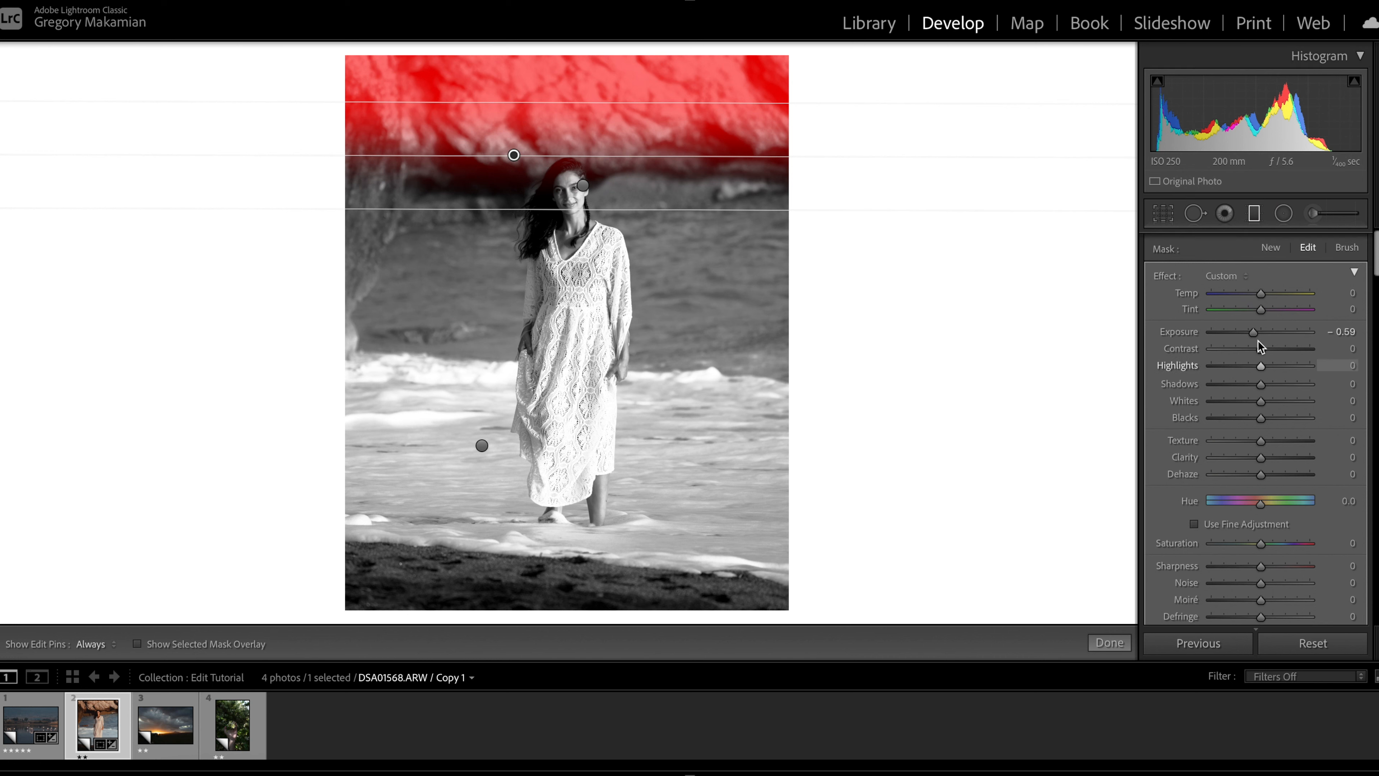
{"action": "scroll", "coordinate": [1255, 380], "scroll_direction": "down", "scroll_amount": 6}
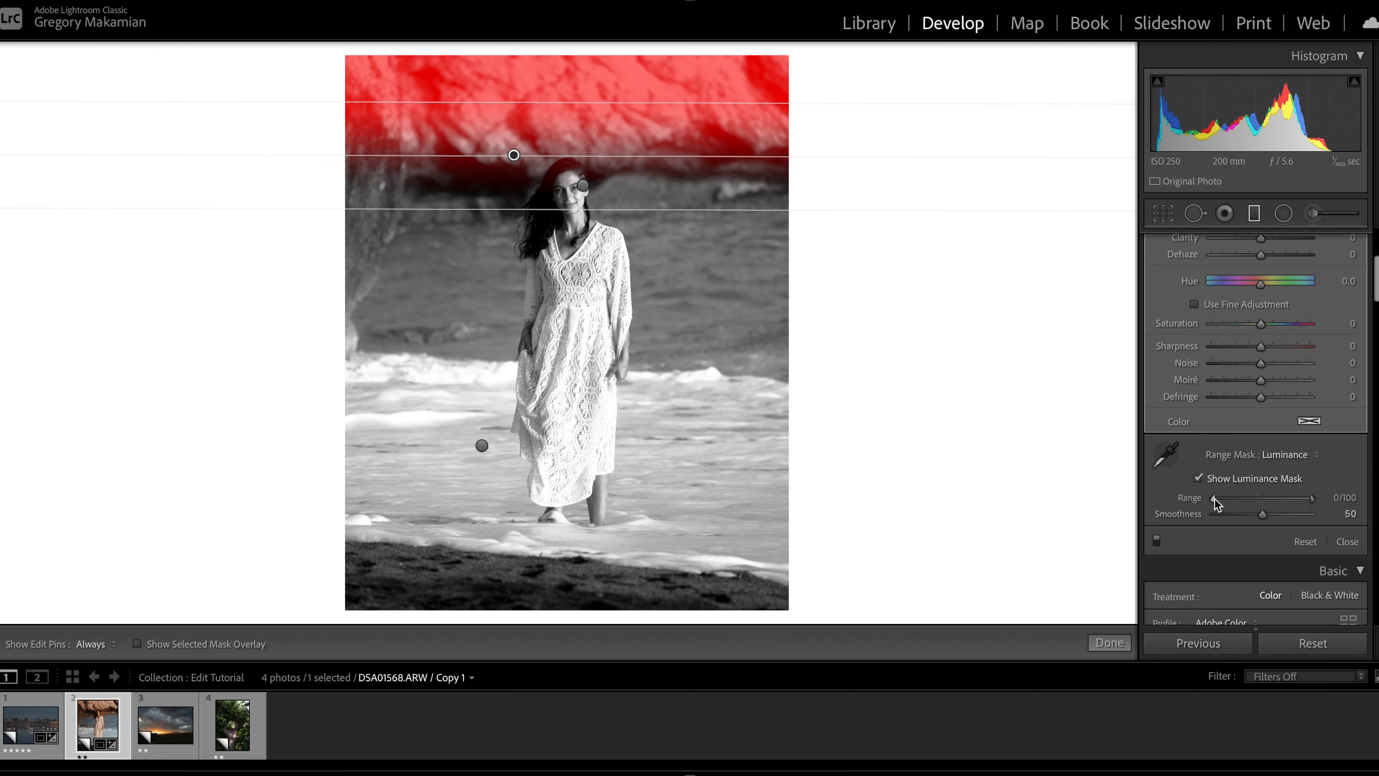
{"action": "left_click_drag", "start_coordinate": [1214, 498], "coordinate": [1158, 499]}
{"action": "mouse_move", "coordinate": [1312, 499]}
{"action": "left_mouse_down"}
{"action": "mouse_move", "coordinate": [1265, 497]}
{"action": "mouse_move", "coordinate": [1326, 500]}
{"action": "left_mouse_up"}
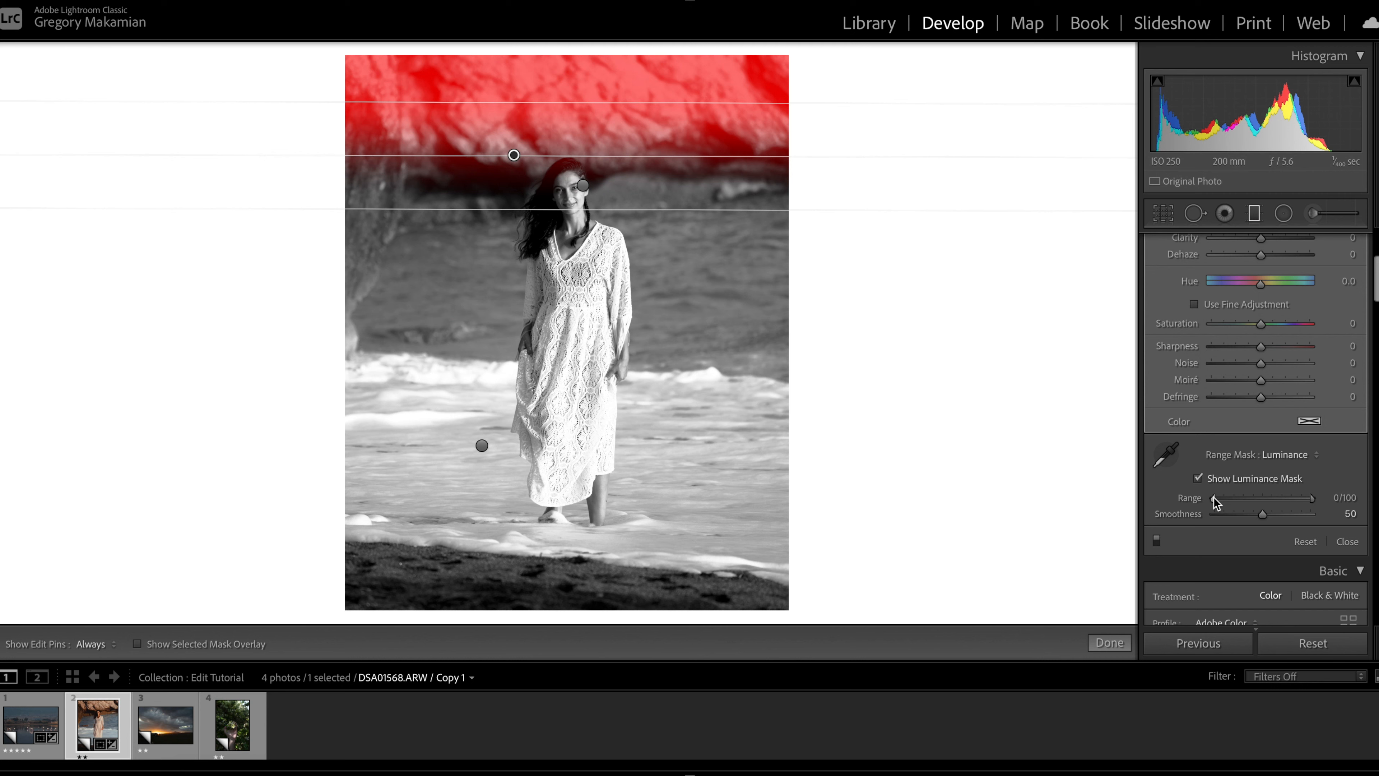
{"action": "left_click_drag", "start_coordinate": [1214, 502], "coordinate": [1238, 499]}
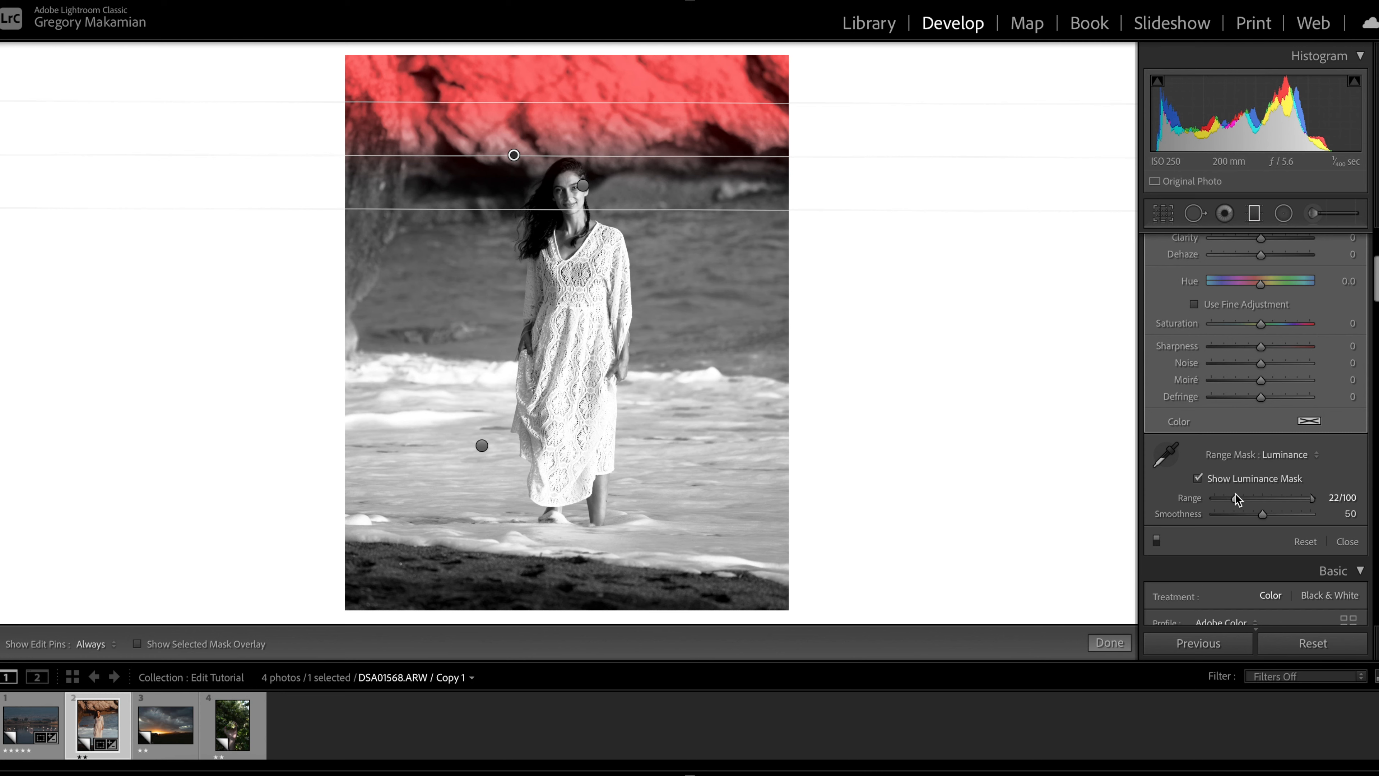
{"action": "left_click", "coordinate": [1219, 478]}
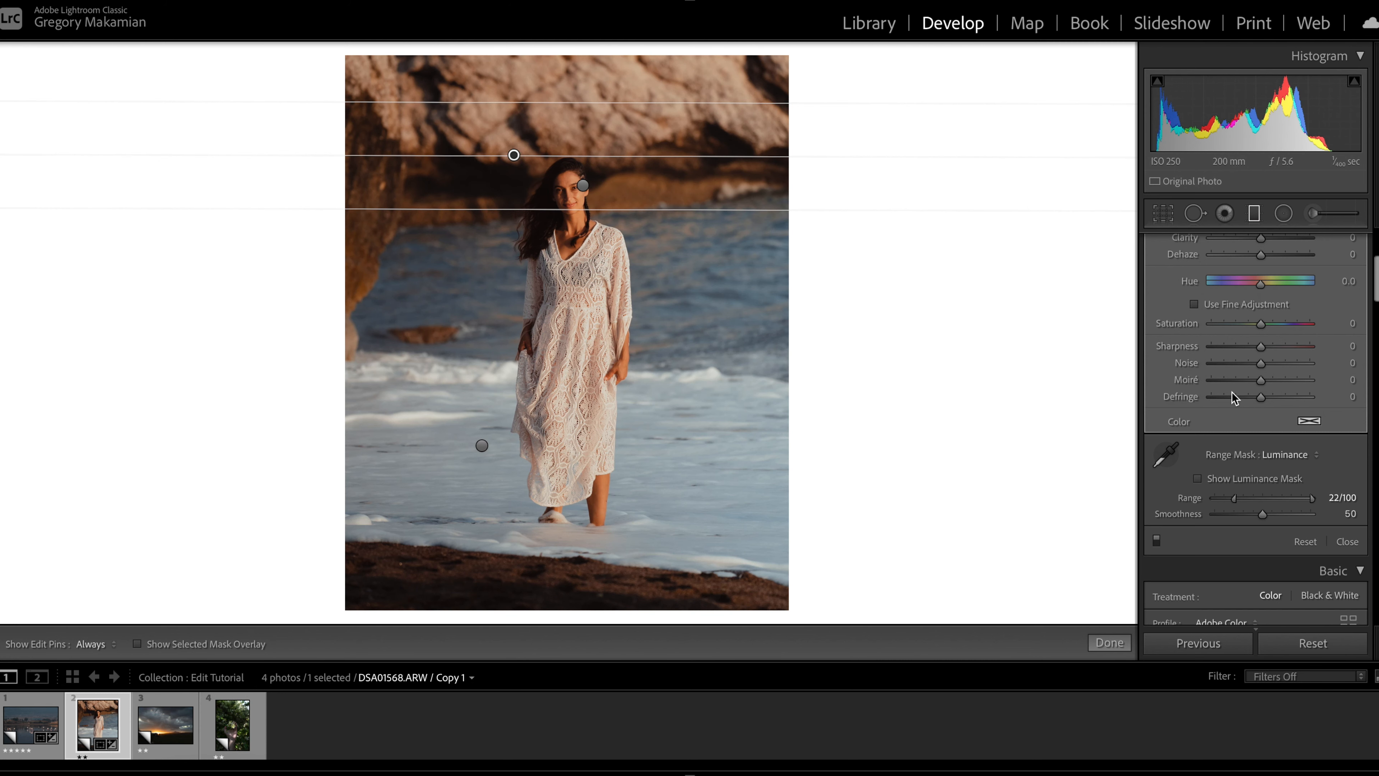
- Set the rock filter's Exposure to -0.54 and close the graduated filter
{"action": "scroll", "coordinate": [1231, 394], "scroll_direction": "up", "scroll_amount": 4}
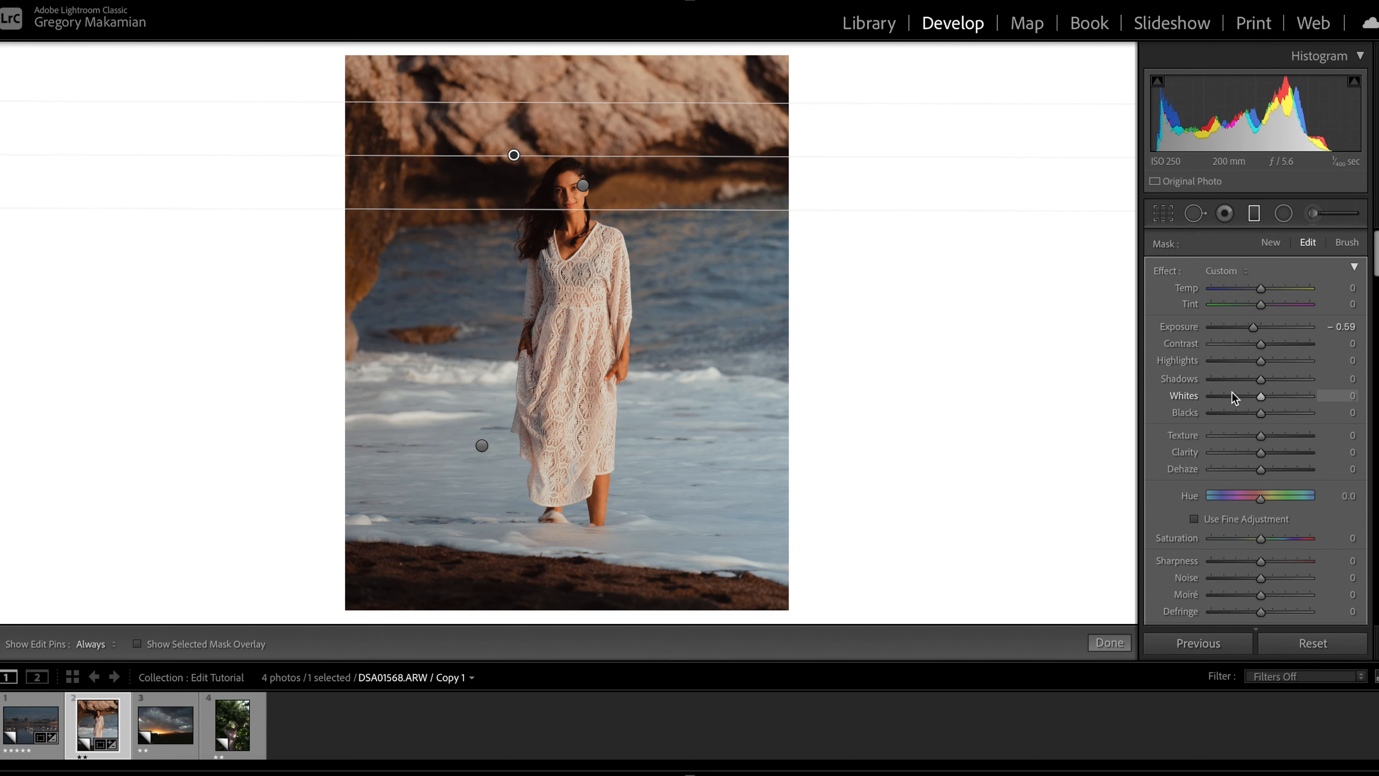
{"action": "double_click", "coordinate": [1256, 327]}
{"action": "left_click_drag", "start_coordinate": [1259, 326], "coordinate": [1254, 331]}
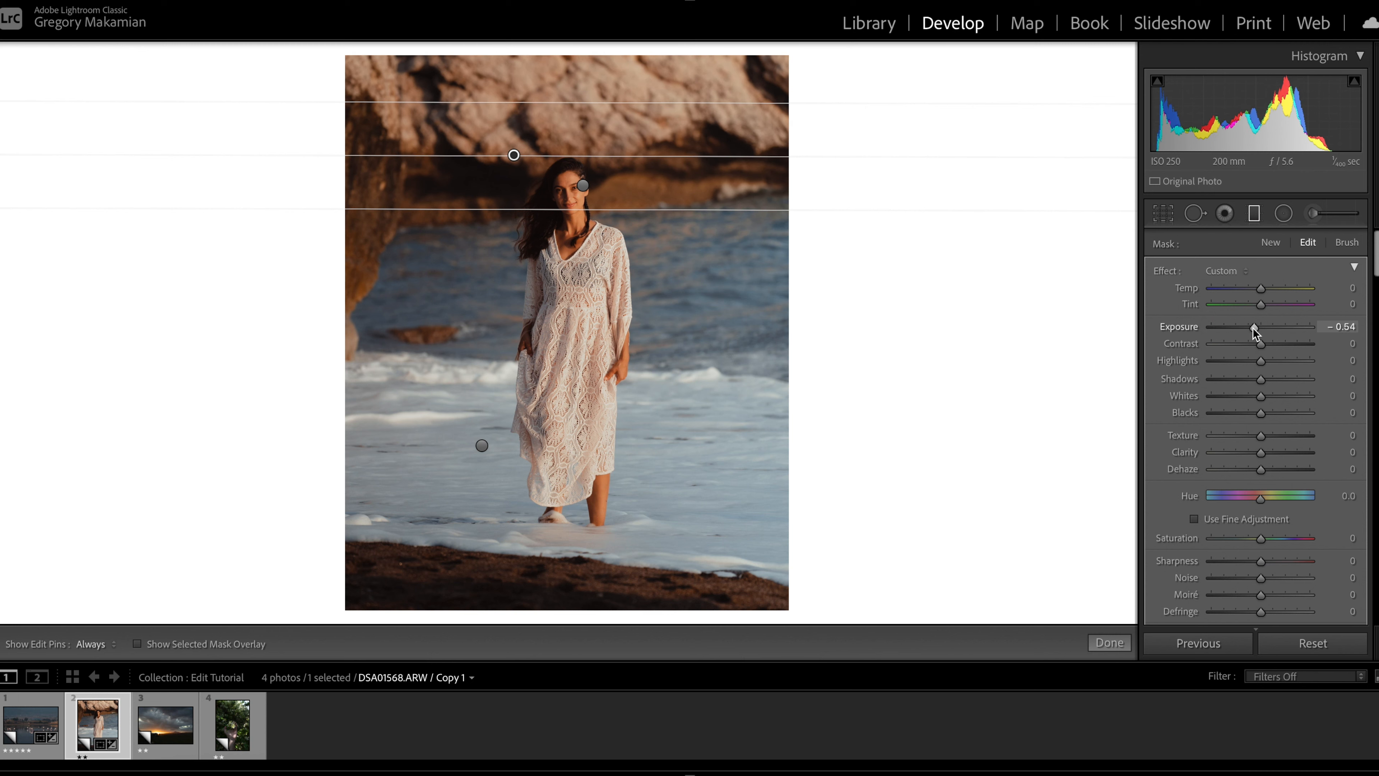
{"action": "left_click", "coordinate": [1264, 214]}
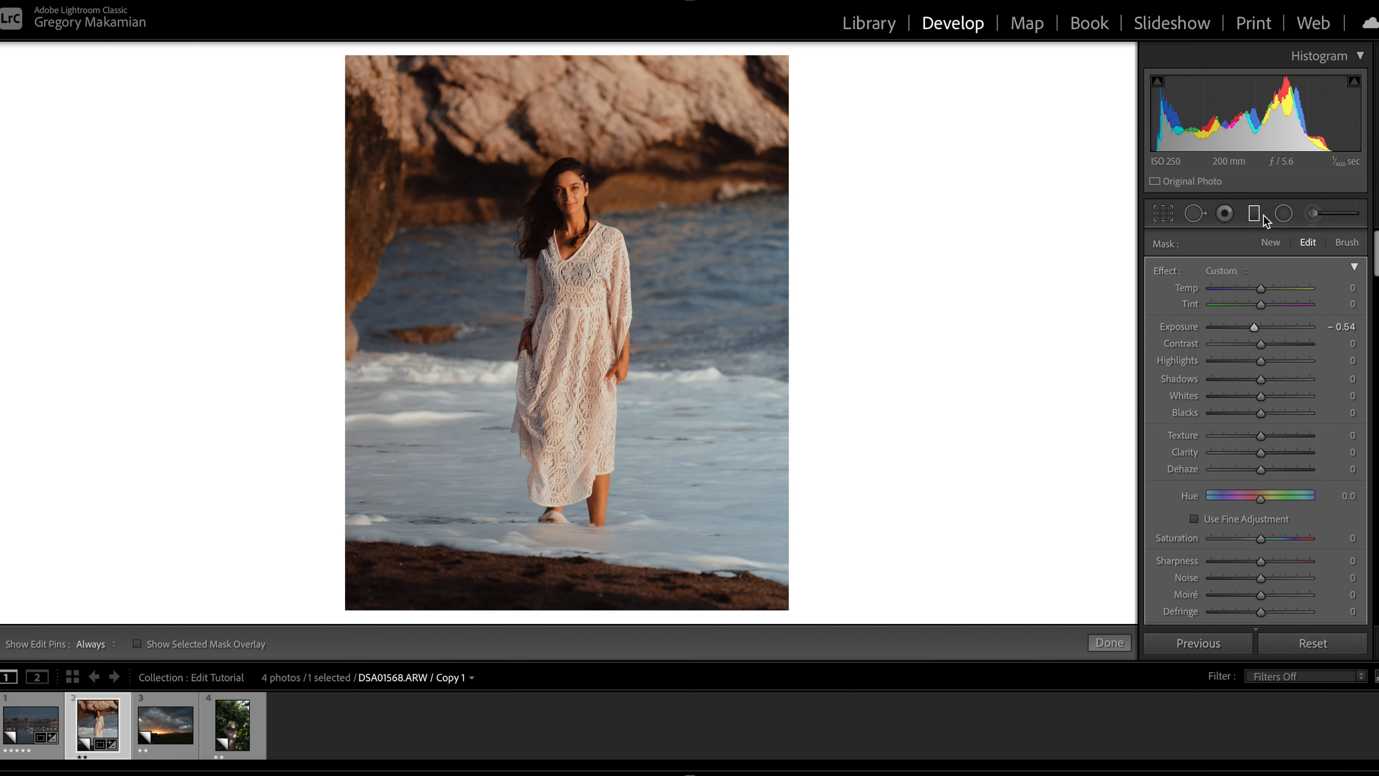
- Add a vertical oval radial filter around the woman's head and upper body, inverted, with Feather 77
{"action": "left_click", "coordinate": [1282, 220]}
{"action": "left_click_drag", "start_coordinate": [576, 236], "coordinate": [515, 143]}
{"action": "left_click_drag", "start_coordinate": [573, 225], "coordinate": [570, 219]}
{"action": "scroll", "coordinate": [1227, 370], "scroll_direction": "down", "scroll_amount": 5}
{"action": "scroll", "coordinate": [1227, 369], "scroll_direction": "up", "scroll_amount": 1}
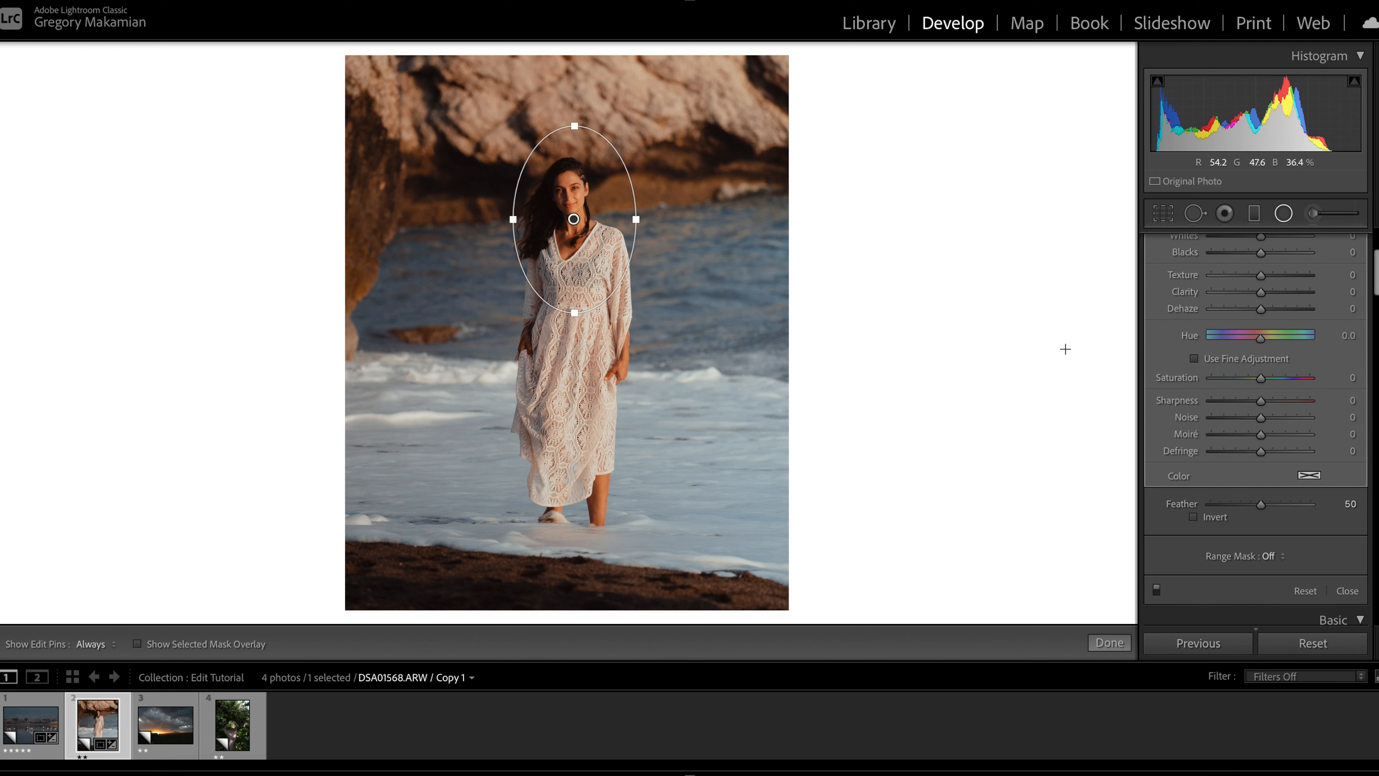
{"action": "left_click", "coordinate": [1200, 516]}
{"action": "left_click_drag", "start_coordinate": [1263, 506], "coordinate": [1288, 504]}
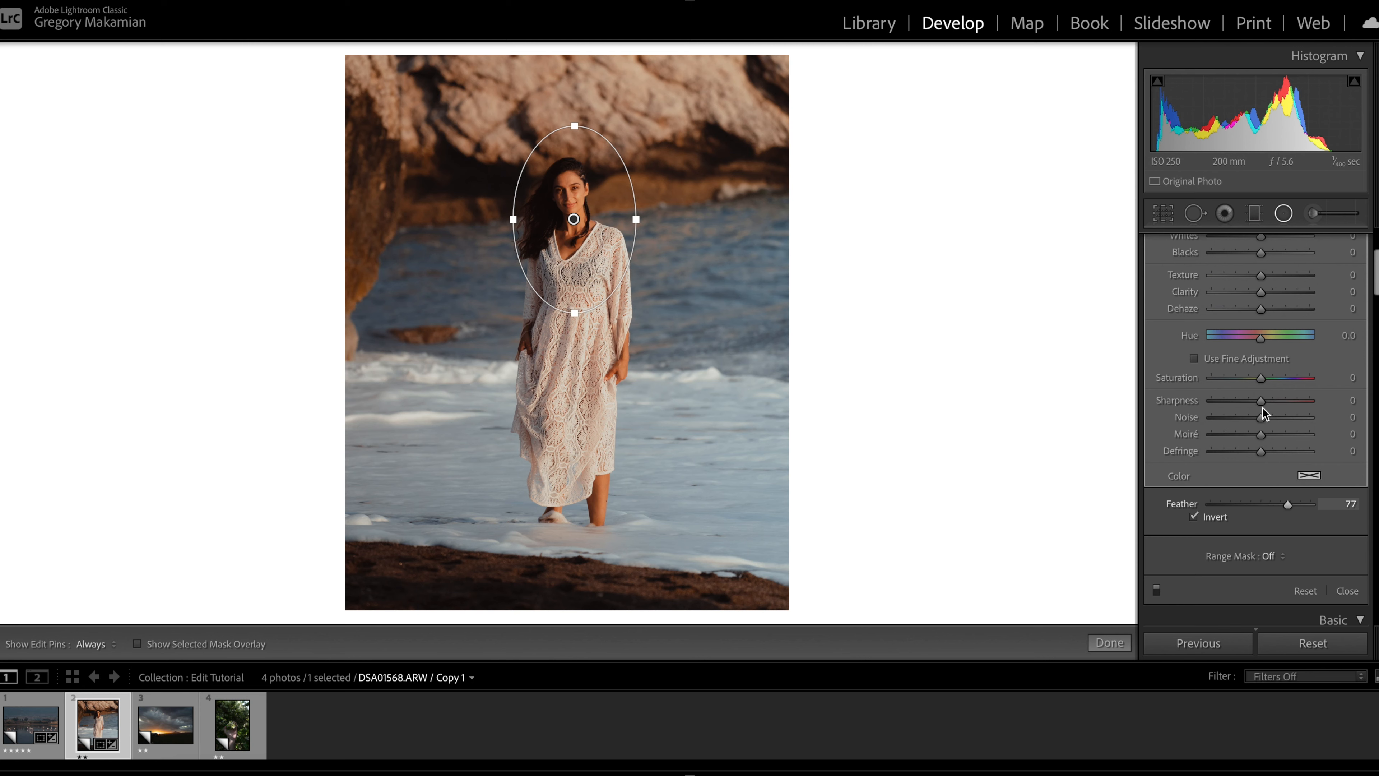
- Brighten the woman in the radial filter with Exposure 0.20, Highlights -15 and slightly raised Shadows, then close the filter
{"action": "scroll", "coordinate": [1258, 395], "scroll_direction": "up", "scroll_amount": 5}
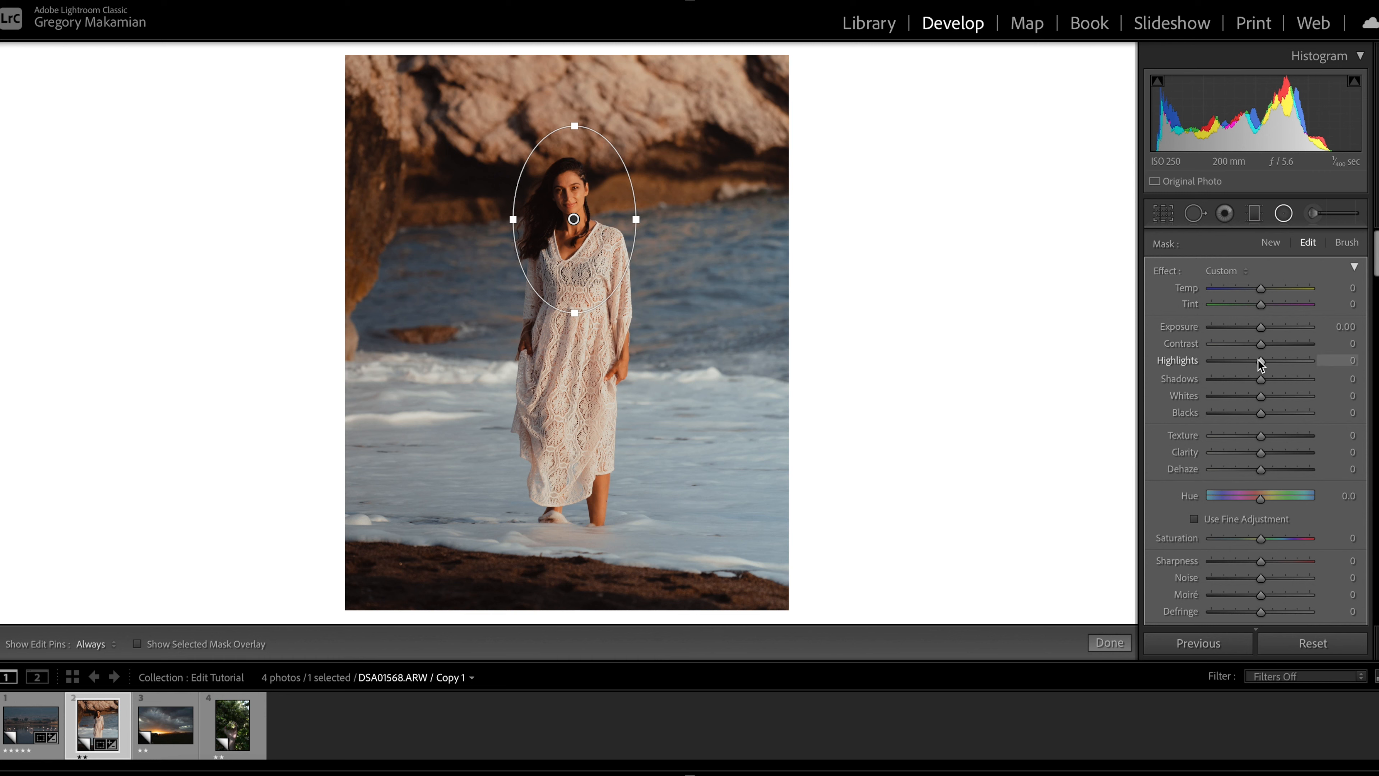
{"action": "mouse_move", "coordinate": [1258, 359]}
{"action": "left_mouse_down"}
{"action": "mouse_move", "coordinate": [1263, 327]}
{"action": "mouse_move", "coordinate": [1264, 382]}
{"action": "left_mouse_up"}
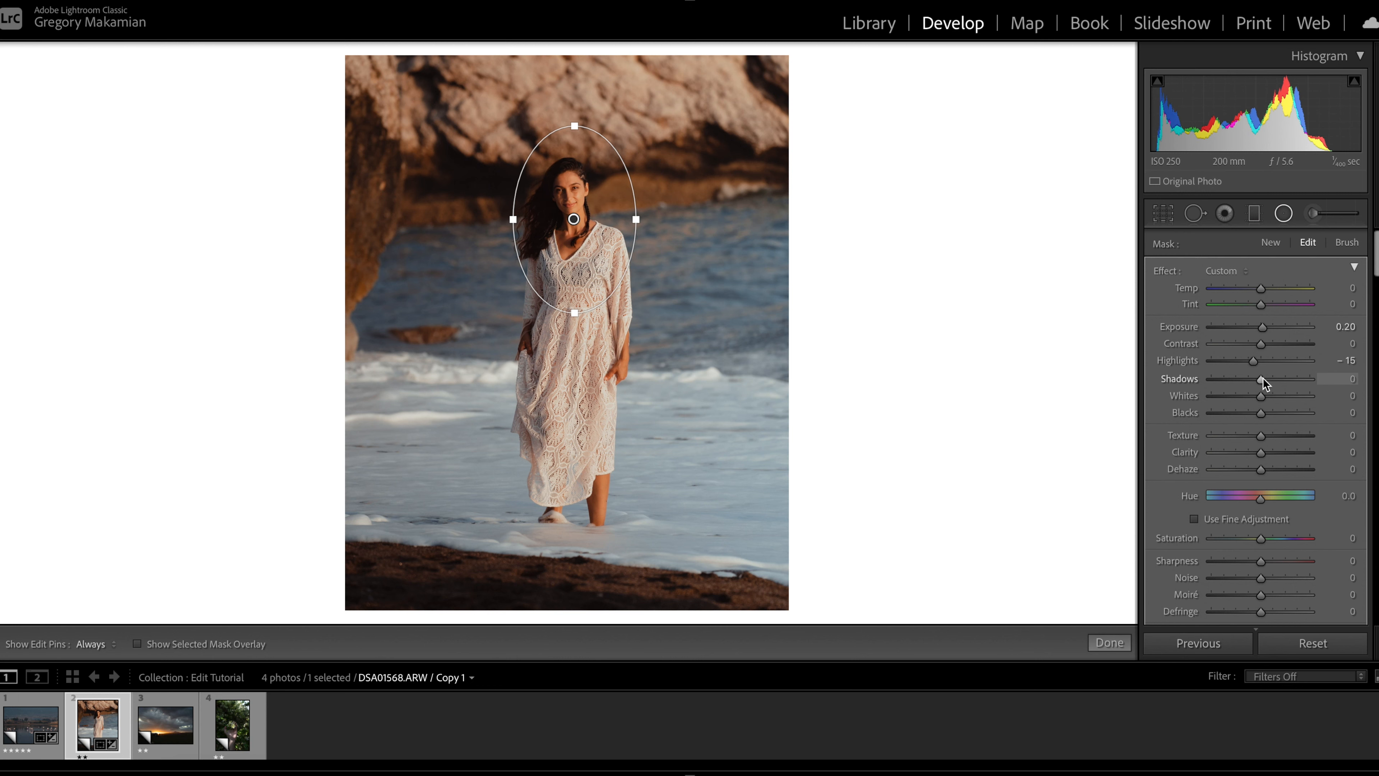
{"action": "left_click_drag", "start_coordinate": [1265, 379], "coordinate": [1272, 375]}
{"action": "left_click", "coordinate": [1280, 219]}
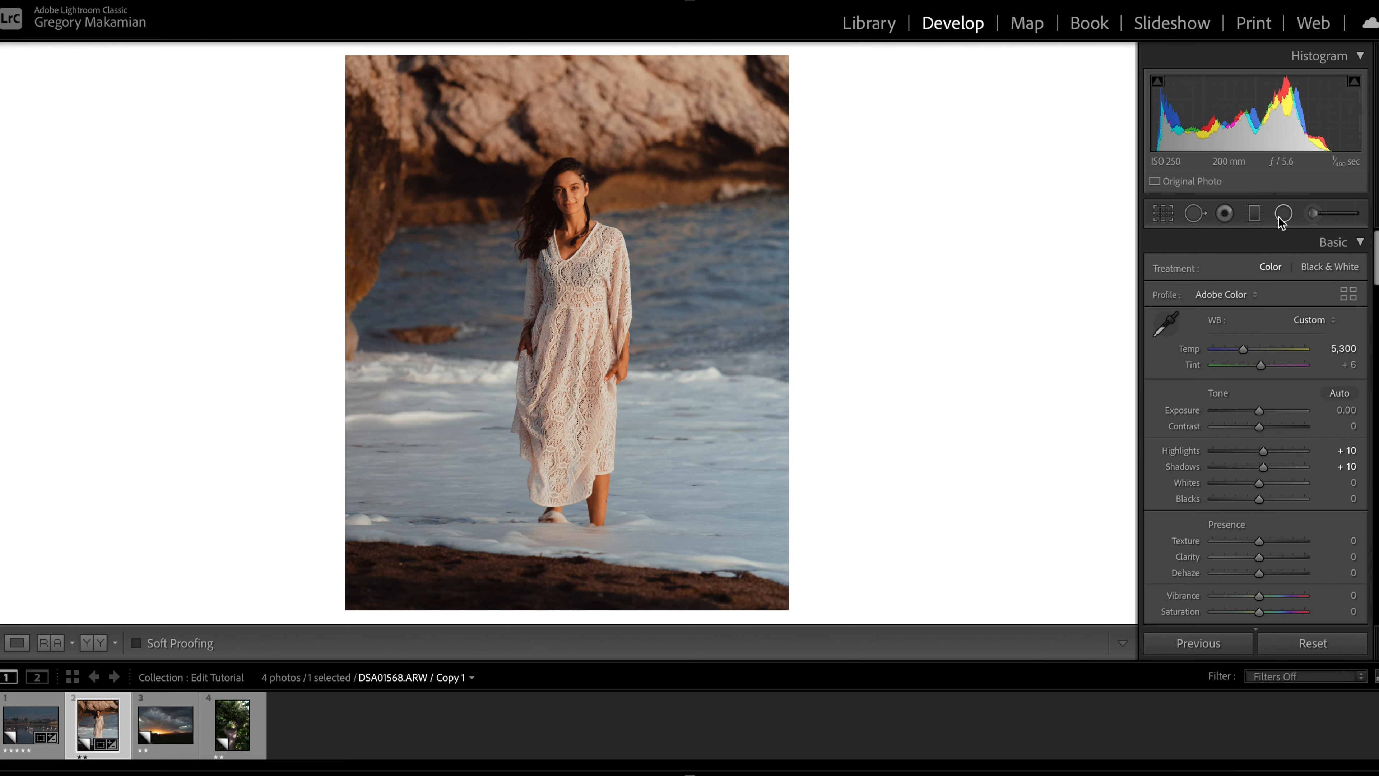
- Switch the radial filter's effect off and on again to compare the portrait before and after
{"action": "left_click", "coordinate": [1281, 220]}
{"action": "scroll", "coordinate": [1255, 360], "scroll_direction": "down", "scroll_amount": 5}
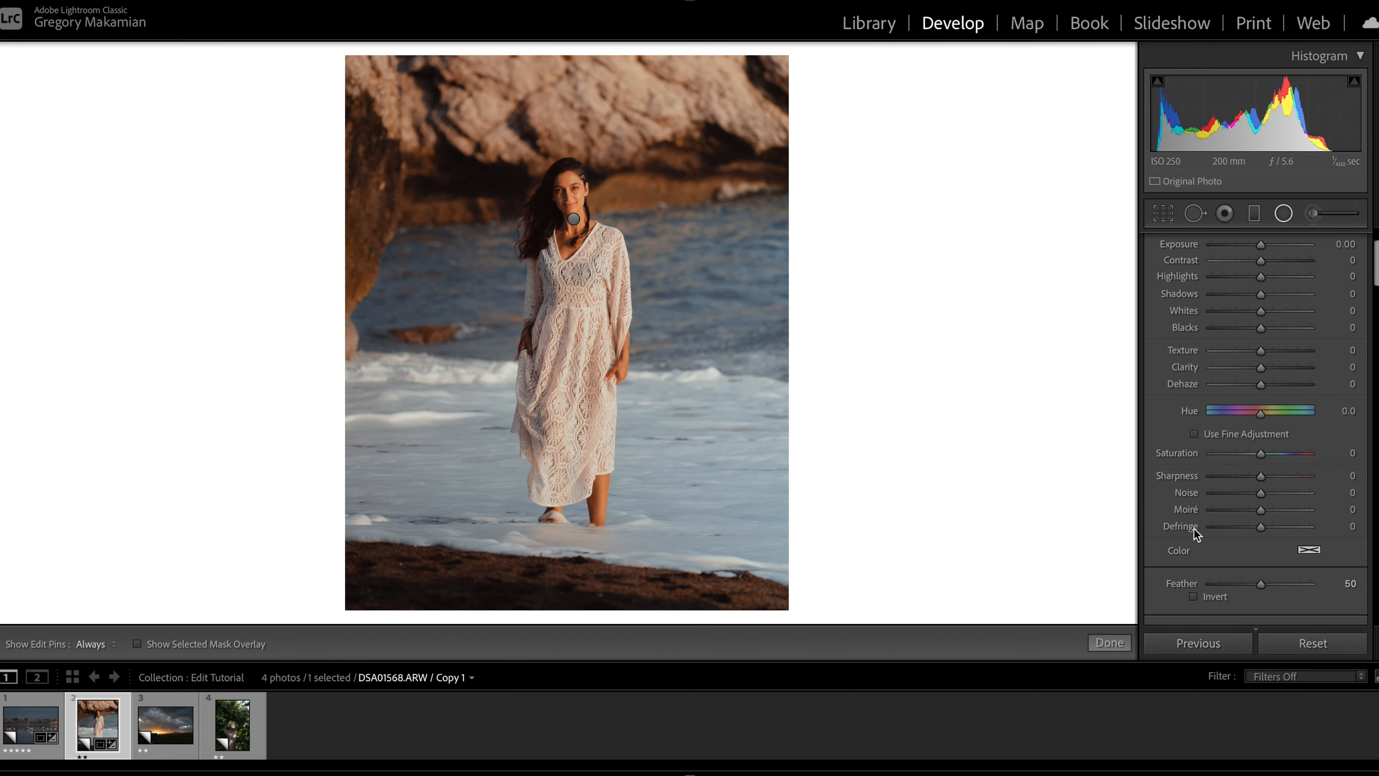
{"action": "scroll", "coordinate": [1194, 528], "scroll_direction": "down", "scroll_amount": 2}
{"action": "left_click", "coordinate": [1158, 582]}
{"action": "left_click", "coordinate": [1158, 581]}
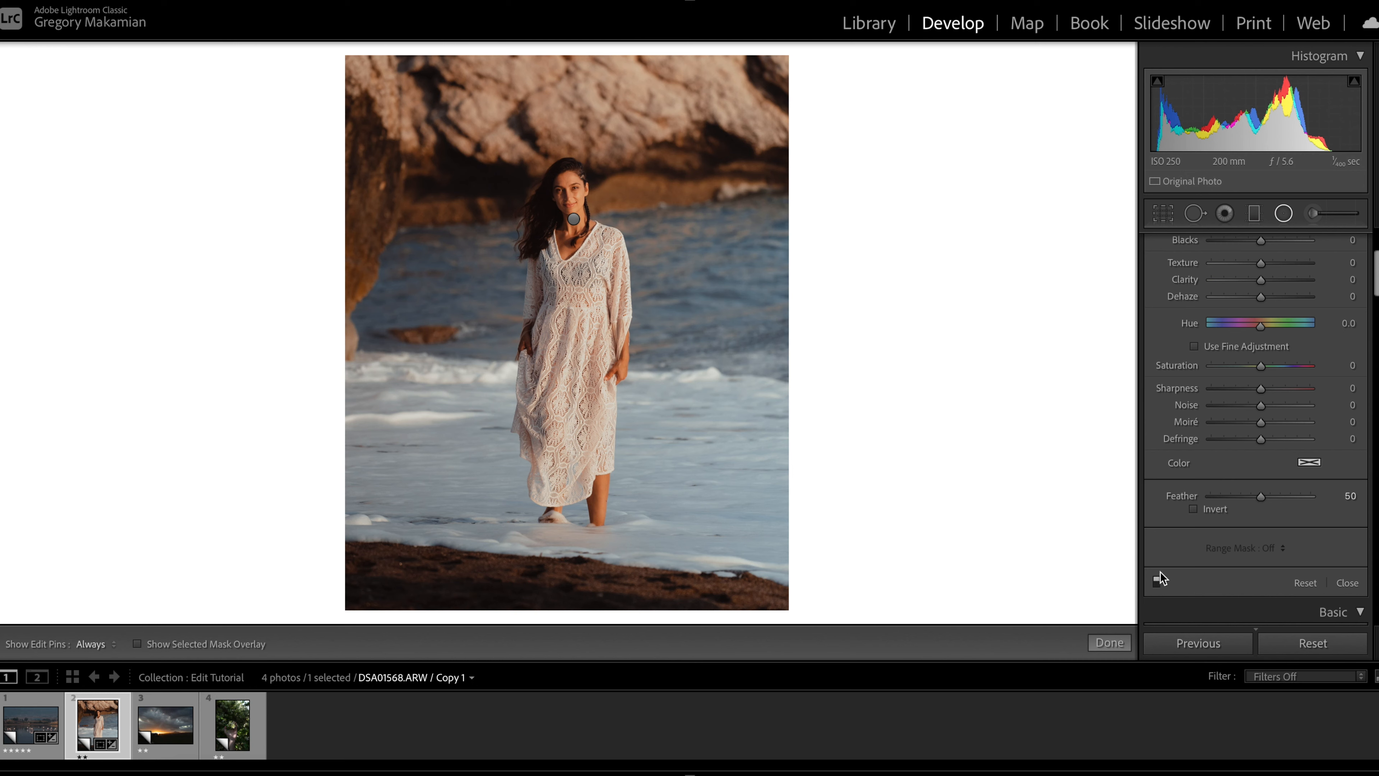
{"action": "scroll", "coordinate": [1173, 462], "scroll_direction": "up", "scroll_amount": 5}
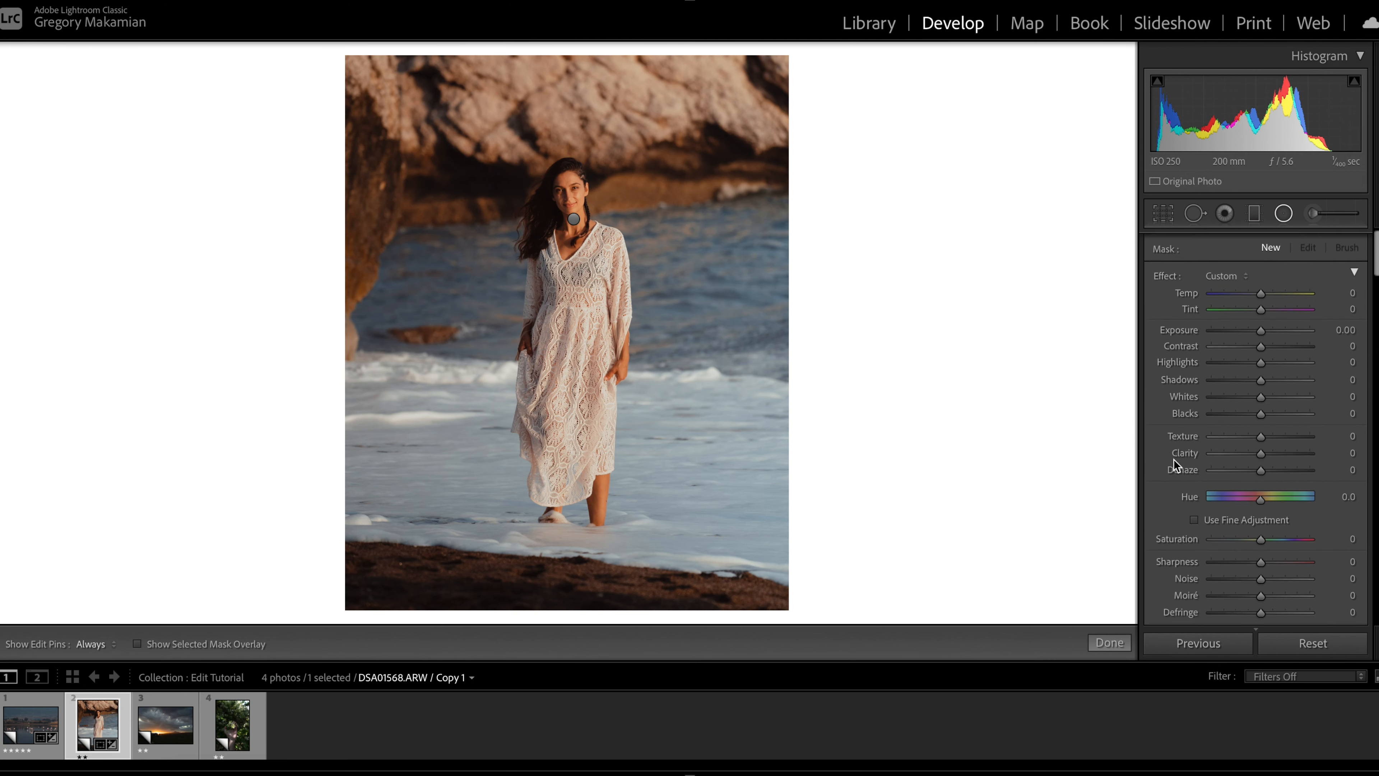
{"action": "left_click", "coordinate": [1283, 214]}
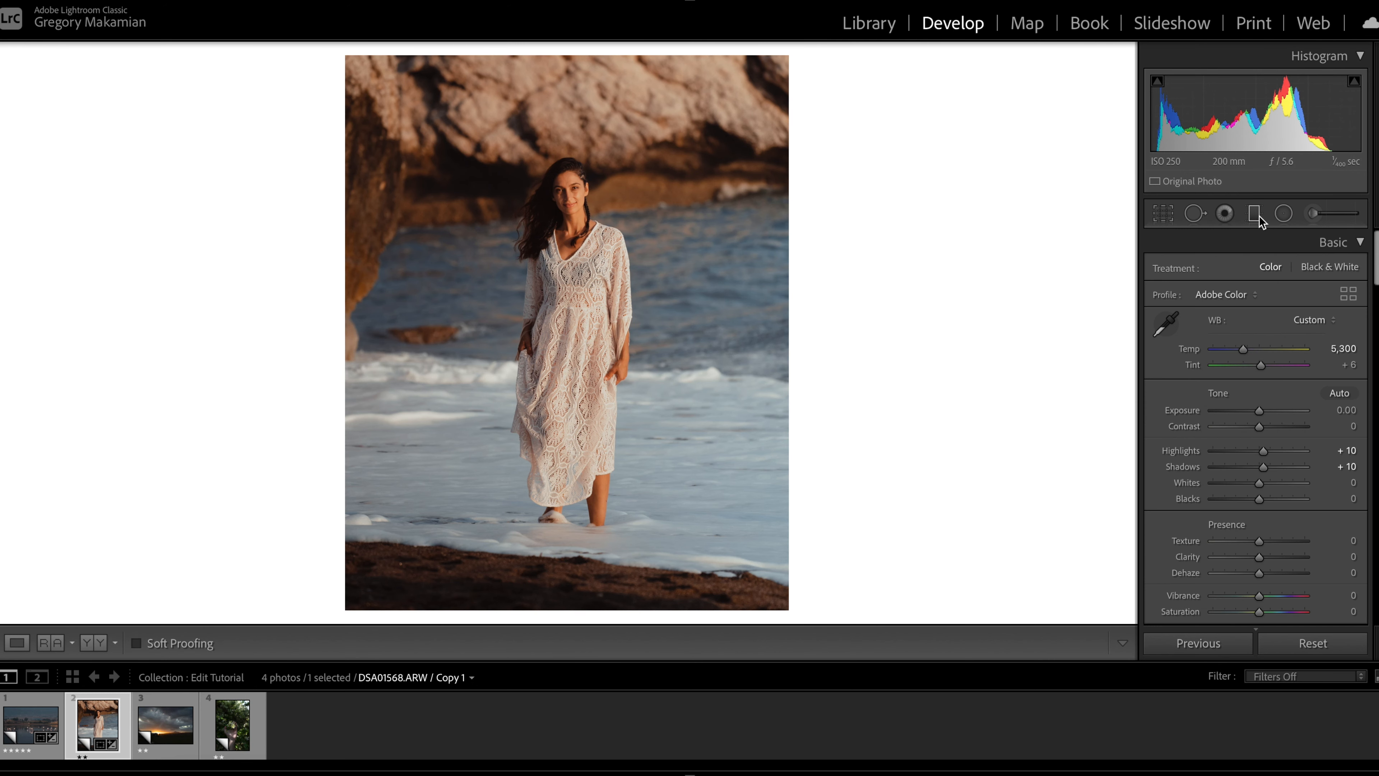
- Switch all graduated filters off and on again to compare their combined effect on the portrait
{"action": "left_click", "coordinate": [1258, 216]}
{"action": "scroll", "coordinate": [1254, 303], "scroll_direction": "down", "scroll_amount": 4}
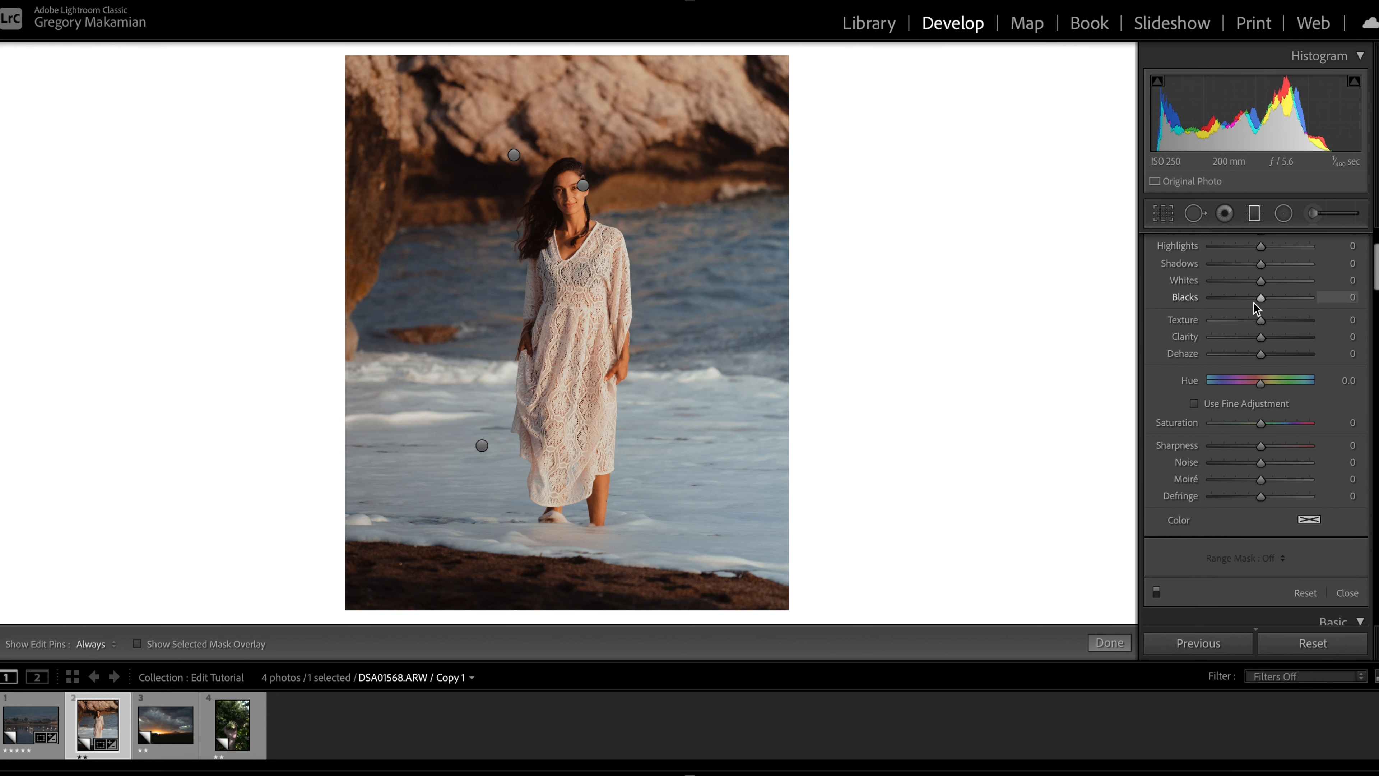
{"action": "left_click", "coordinate": [1157, 592]}
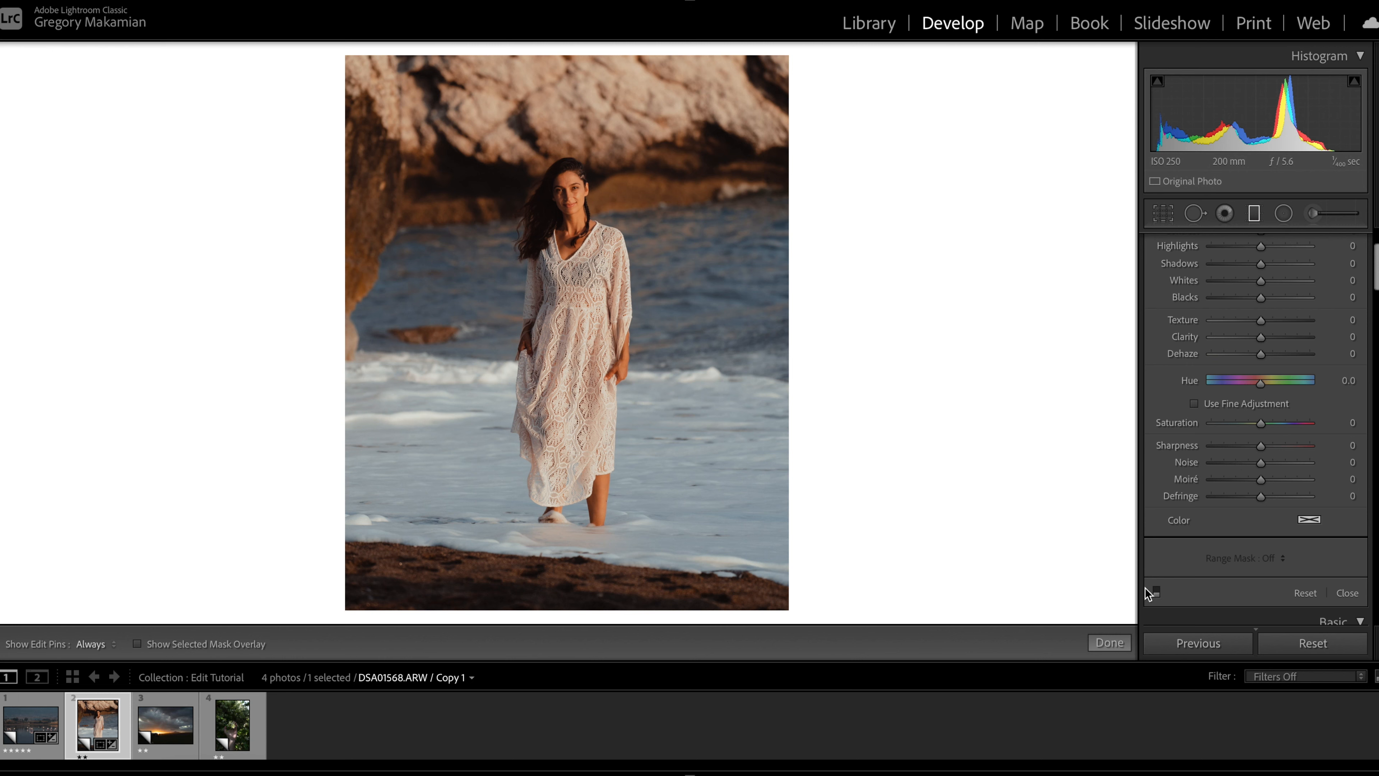
{"action": "left_click", "coordinate": [1157, 594]}
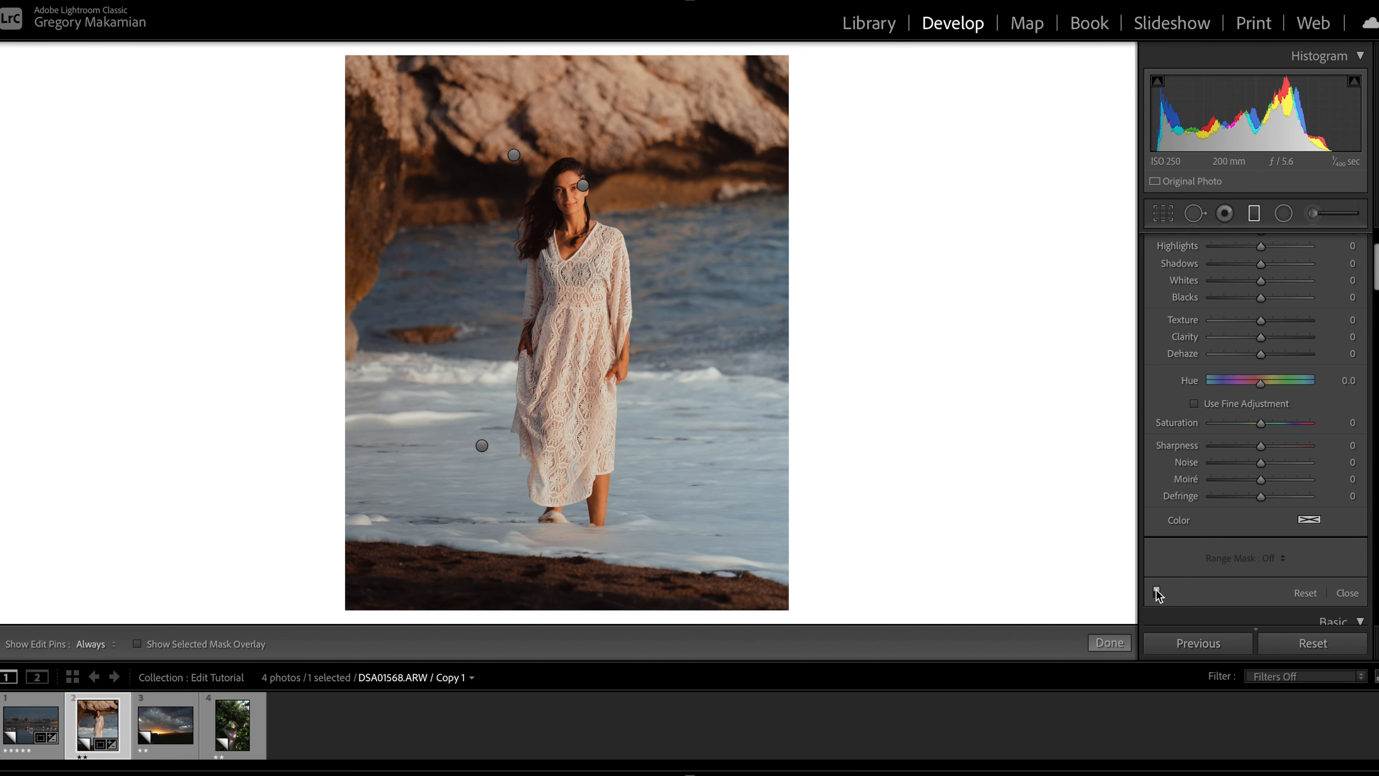
{"action": "left_click", "coordinate": [1254, 213]}
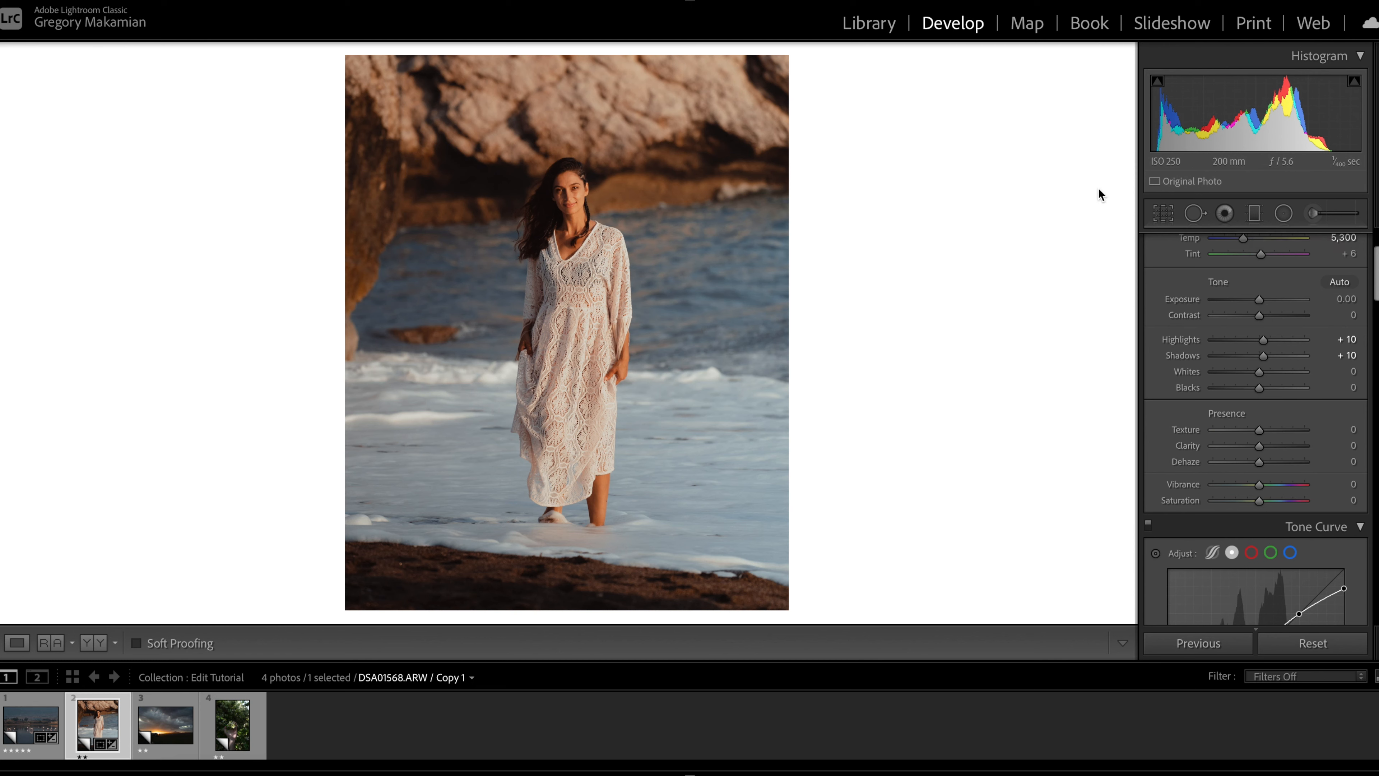
- Open the sunset photo DSA07697.ARW and heal the dust spot in the orange sky above the houses
{"action": "scroll", "coordinate": [1315, 484], "scroll_direction": "down", "scroll_amount": 5}
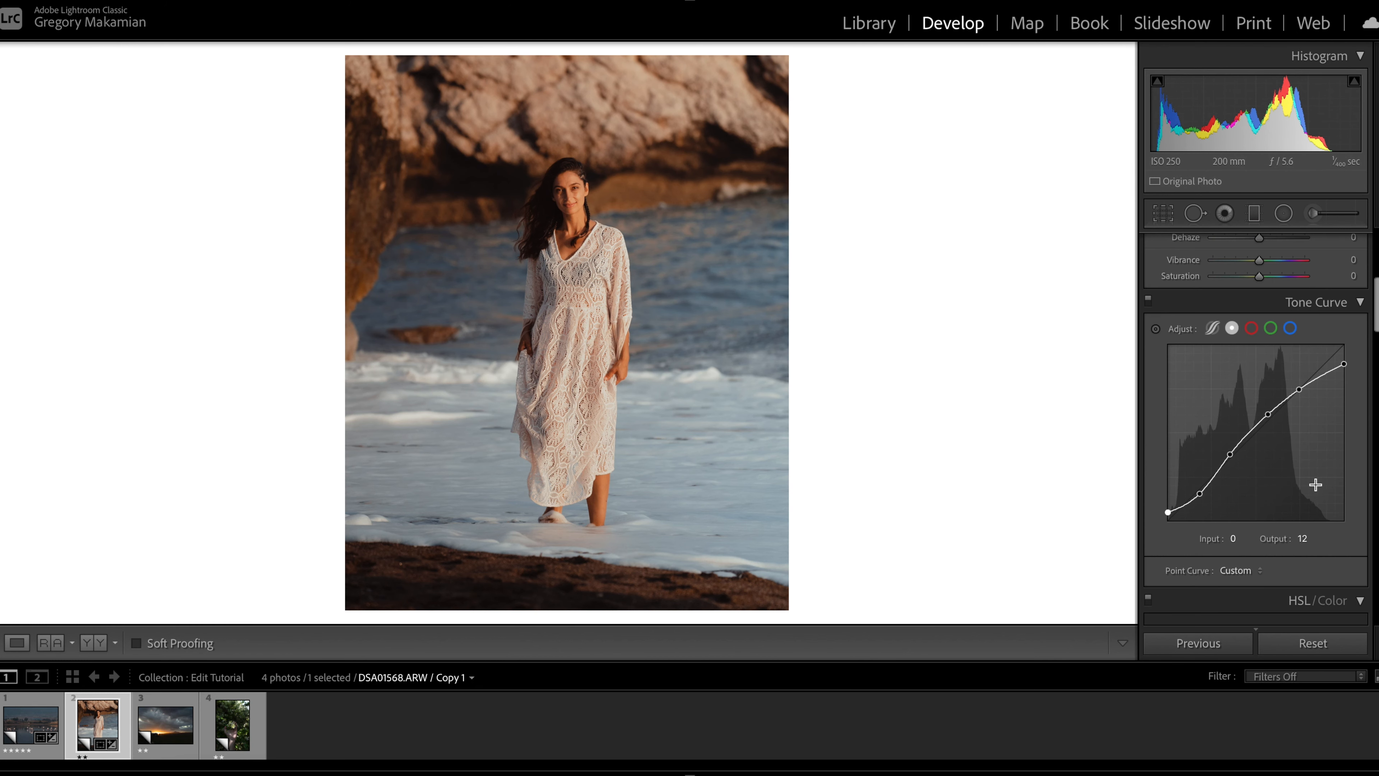
{"action": "scroll", "coordinate": [1315, 485], "scroll_direction": "down", "scroll_amount": 1}
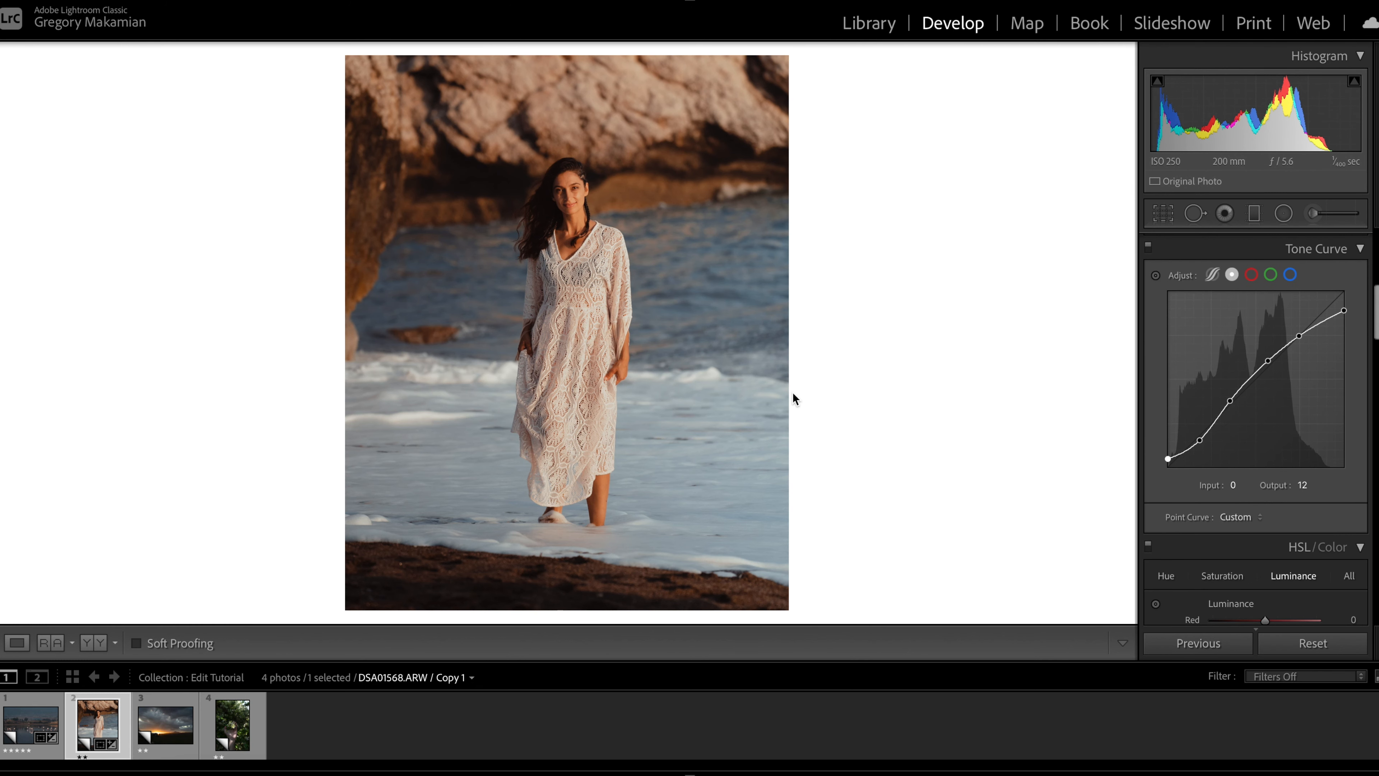
{"action": "key", "text": "Right"}
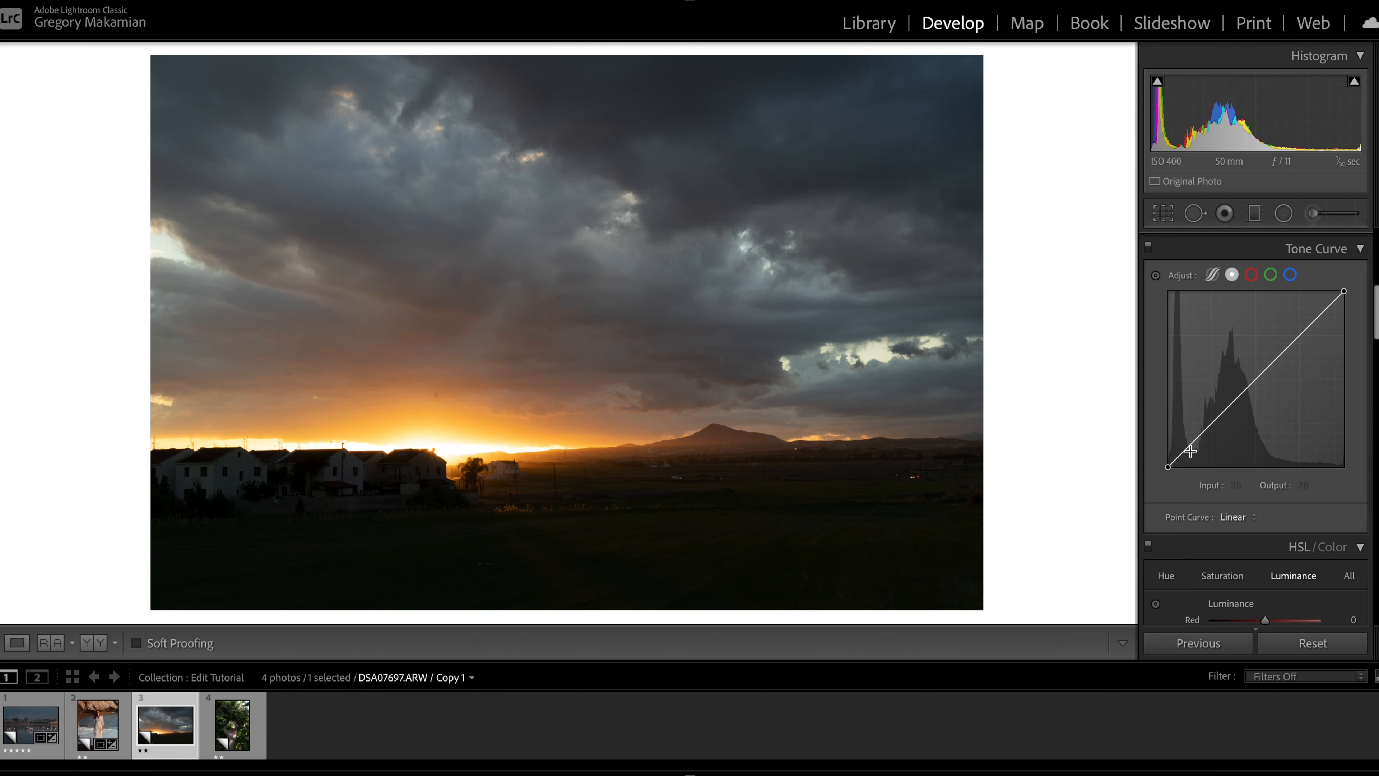
{"action": "scroll", "coordinate": [1191, 450], "scroll_direction": "up", "scroll_amount": 5}
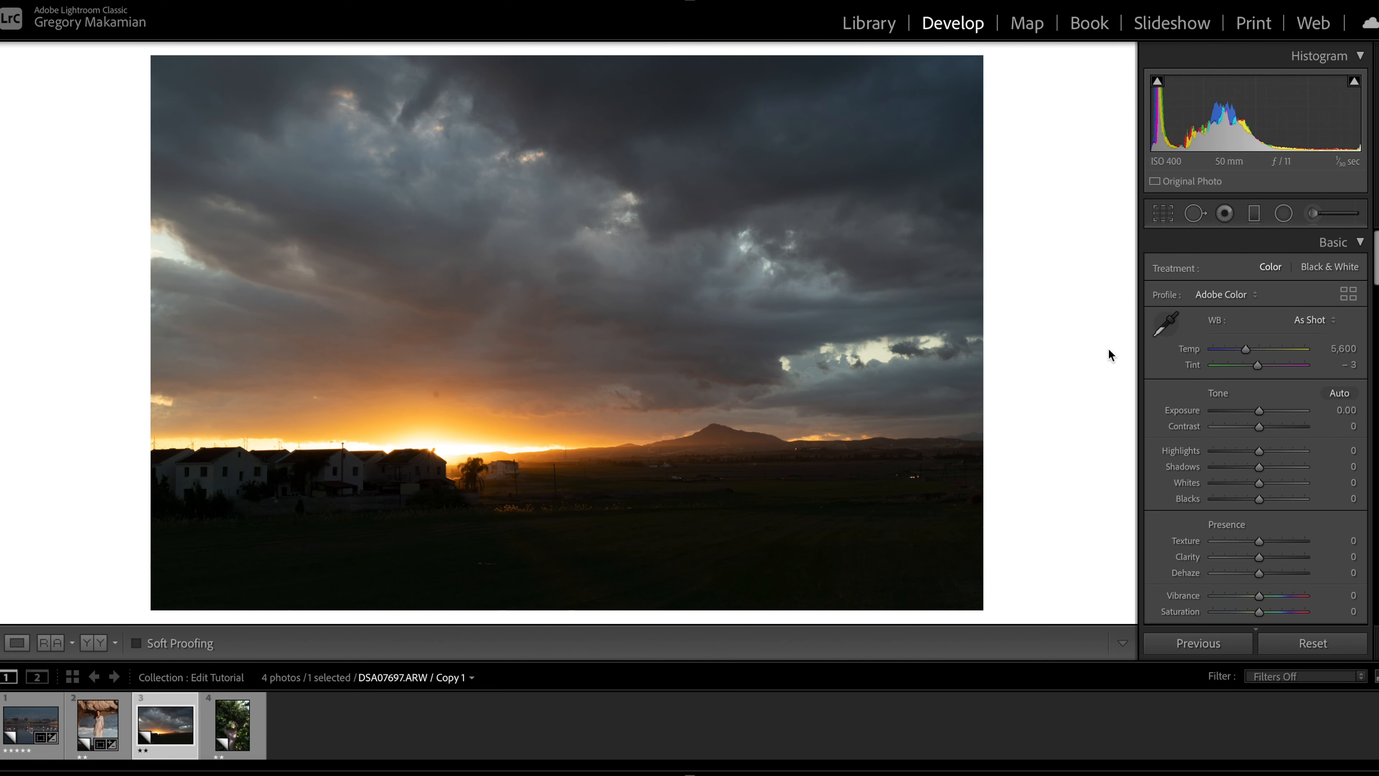
{"action": "left_click", "coordinate": [372, 456]}
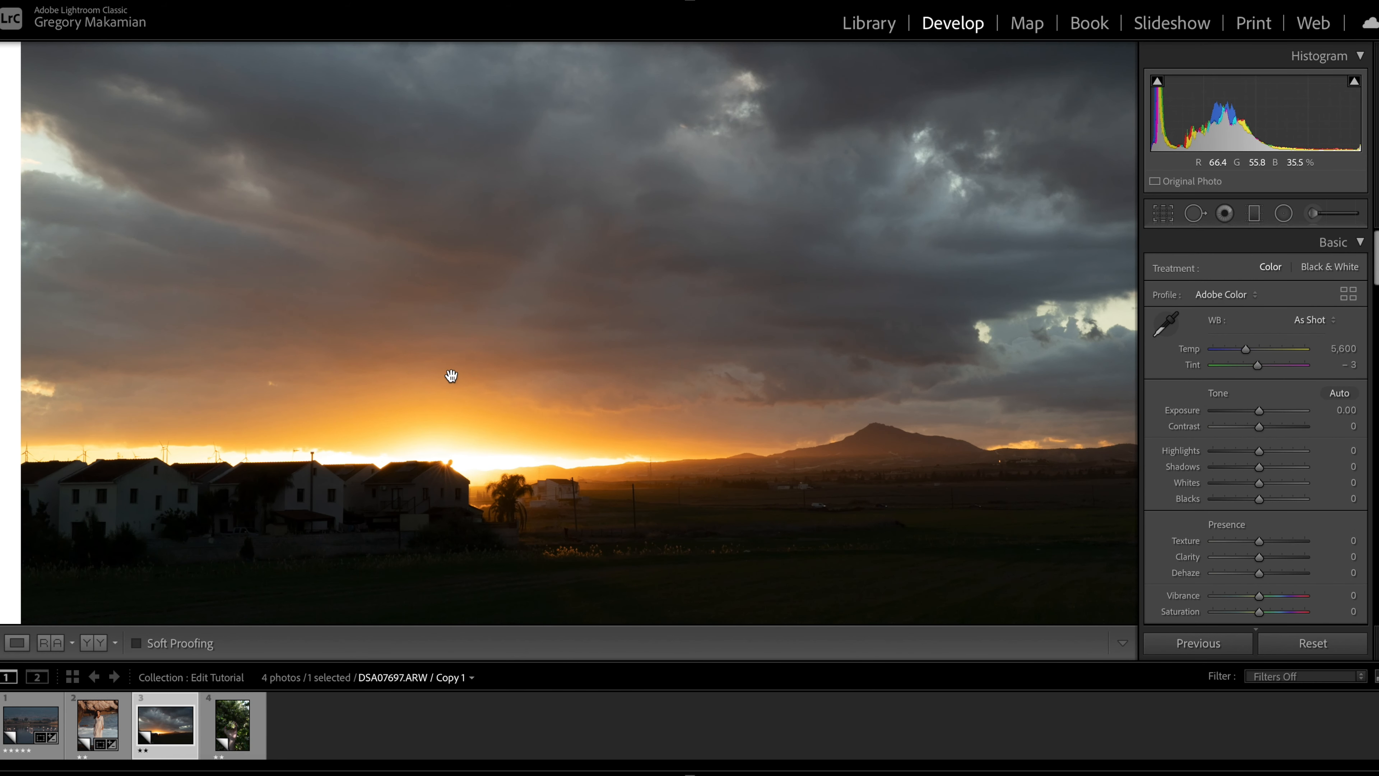
{"action": "left_click", "coordinate": [1194, 213]}
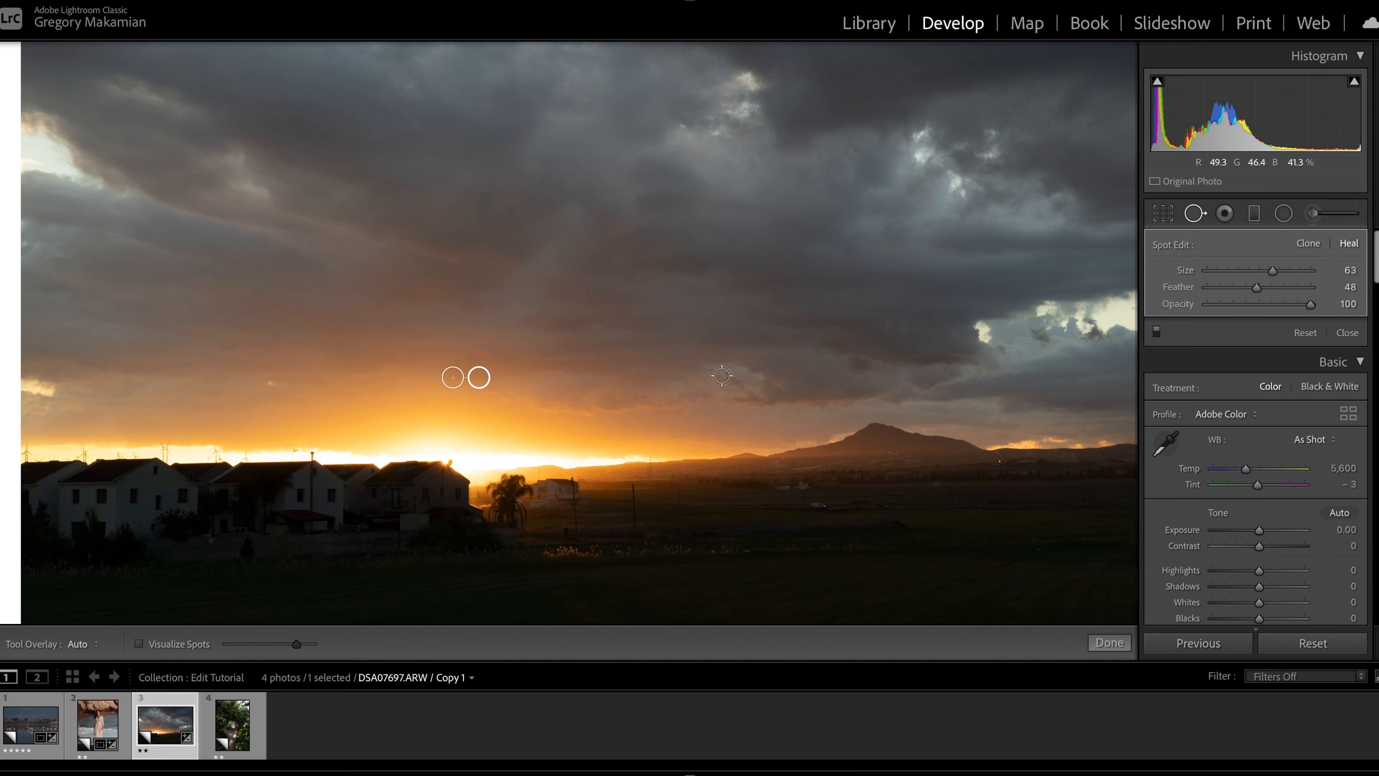
{"action": "left_click", "coordinate": [1195, 213]}
{"action": "left_click", "coordinate": [947, 436]}
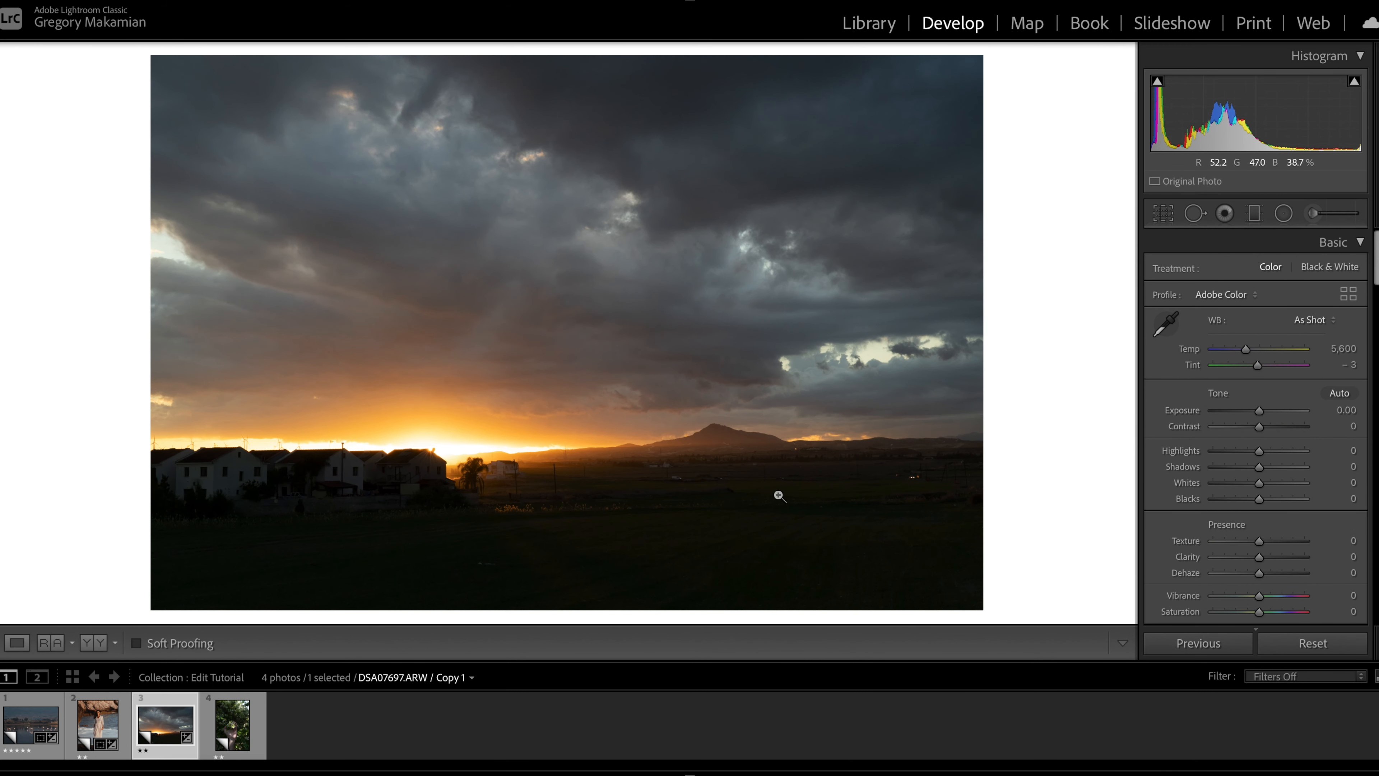
- Set the sunset photo's Highlights to -100 while zoomed in on the bright horizon
{"action": "left_click", "coordinate": [393, 455]}
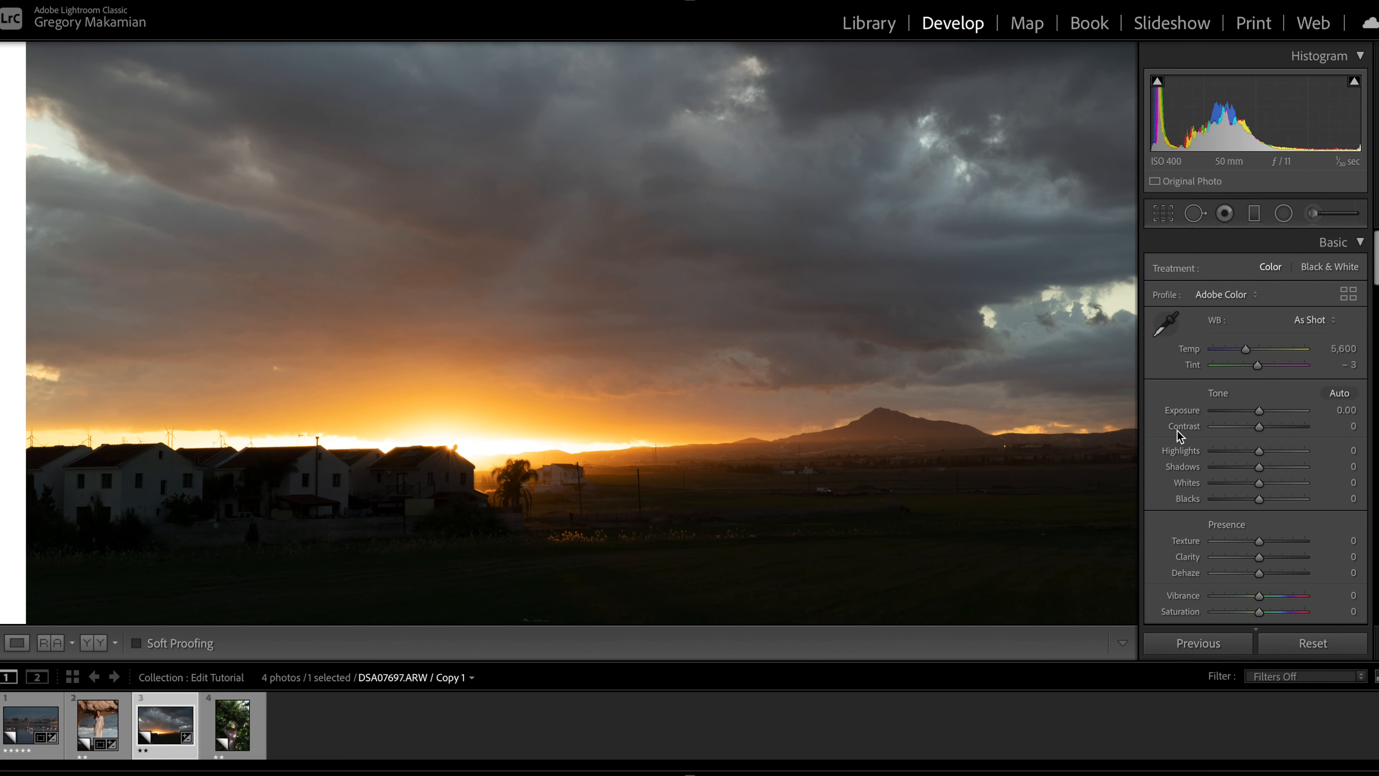
{"action": "left_click_drag", "start_coordinate": [1258, 450], "coordinate": [1213, 452]}
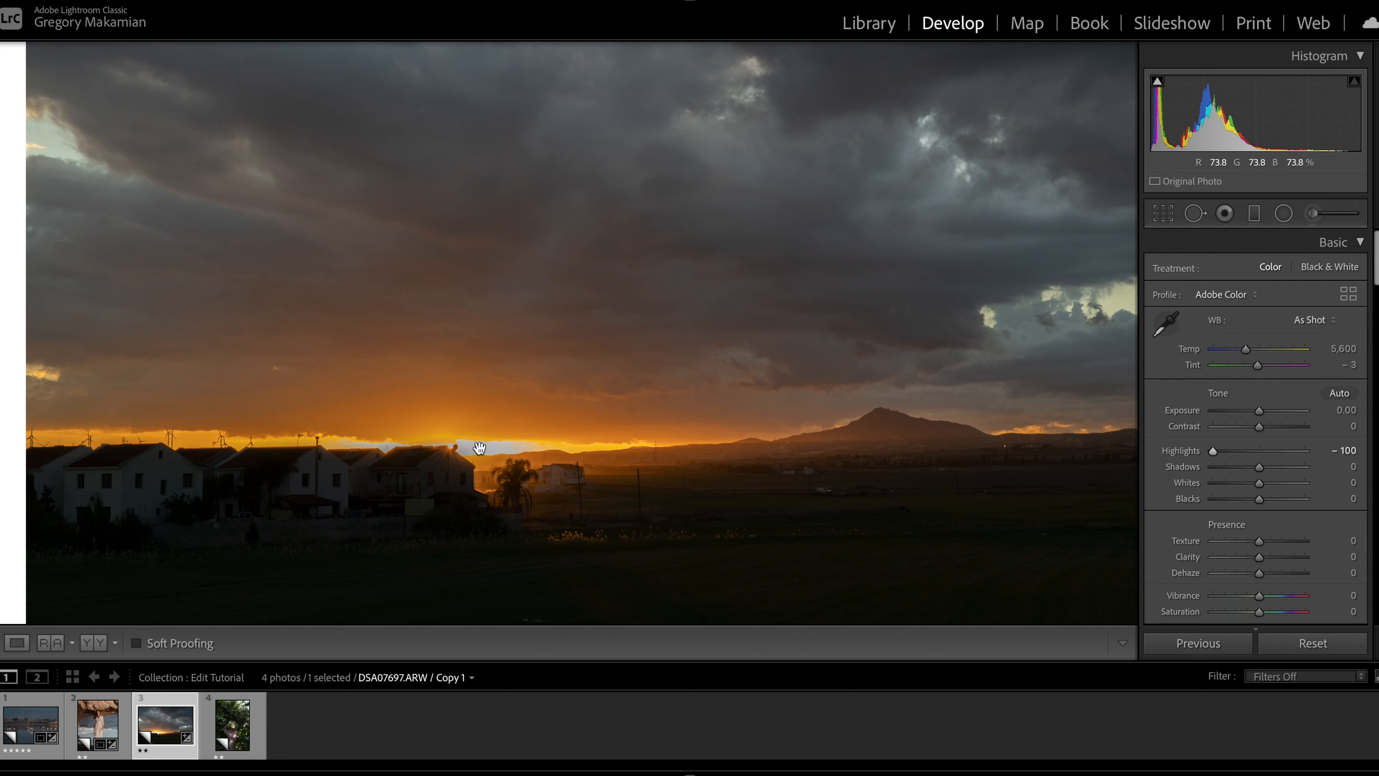
- Try resetting the sunset photo's Highlights and lowering them to −76
{"action": "left_click_drag", "start_coordinate": [445, 450], "coordinate": [469, 451]}
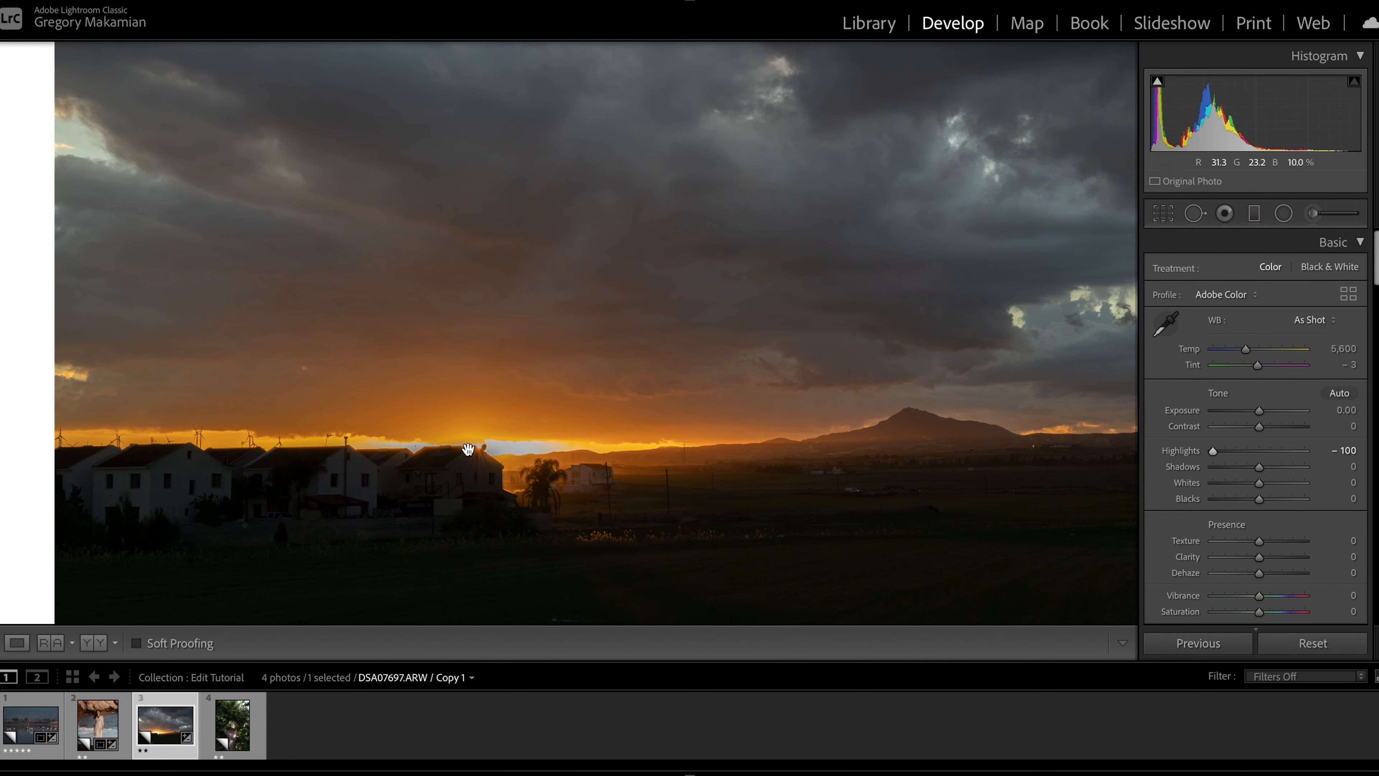
{"action": "double_click", "coordinate": [1217, 449]}
{"action": "left_click_drag", "start_coordinate": [1259, 451], "coordinate": [1224, 450]}
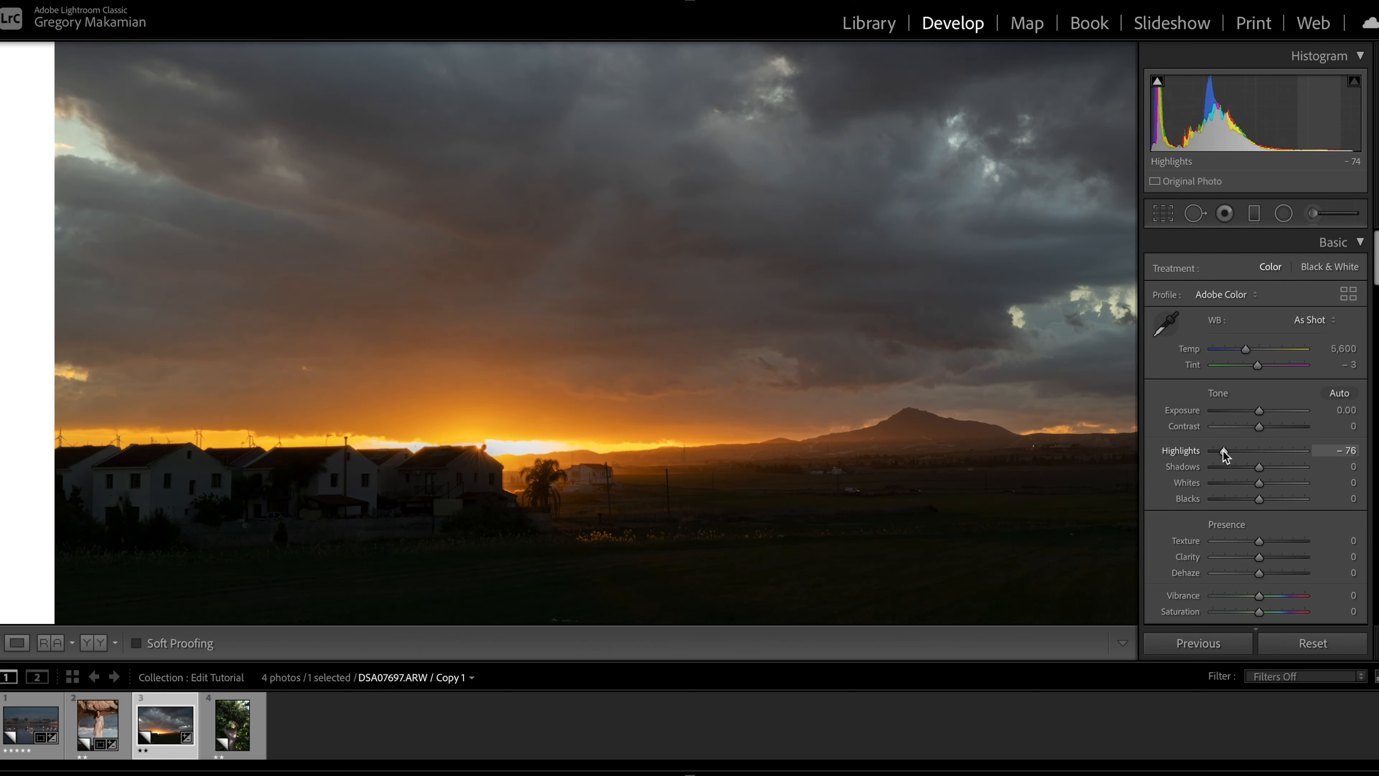
{"action": "left_click", "coordinate": [987, 394]}
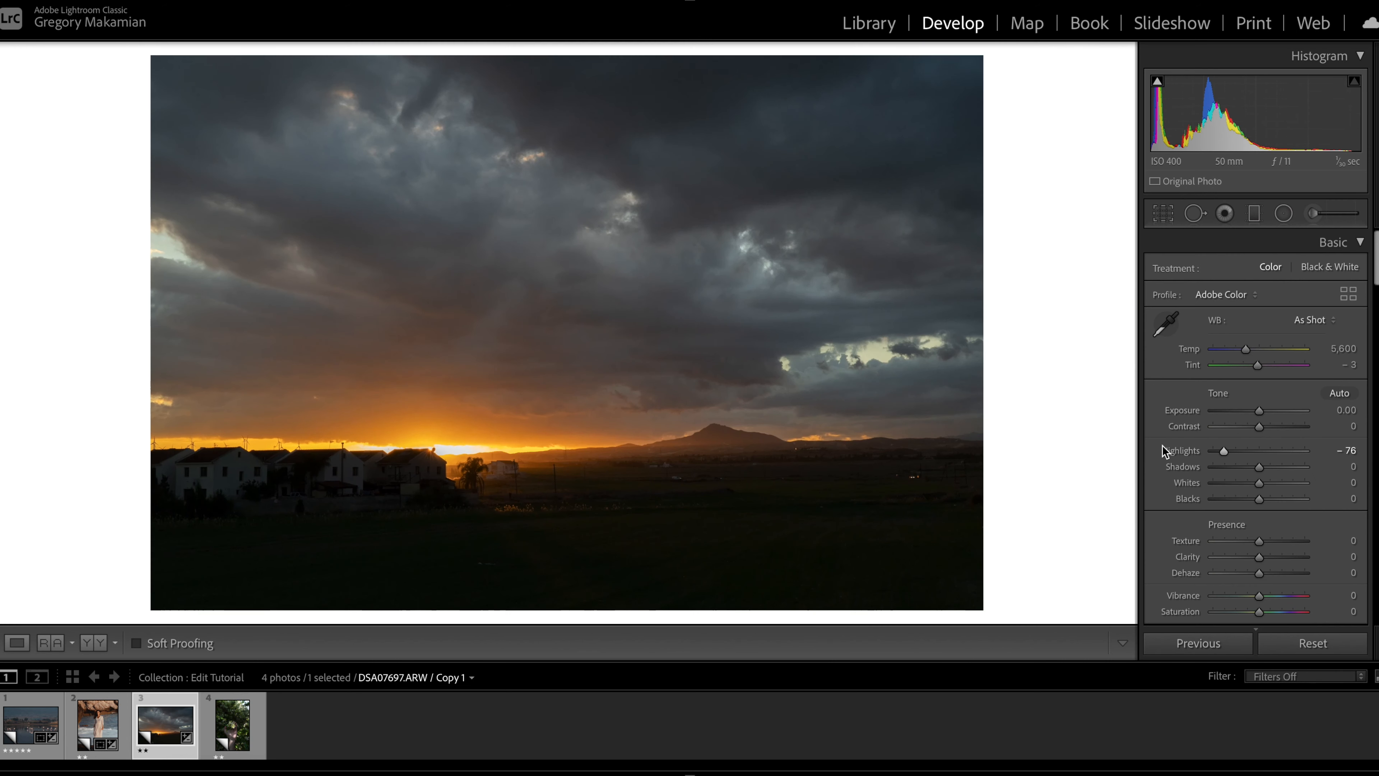
- Try Highlights at −74, Shadows at +100 and Contrast at +40 on the sunset photo
{"action": "double_click", "coordinate": [1220, 447]}
{"action": "left_click_drag", "start_coordinate": [1257, 452], "coordinate": [1306, 467]}
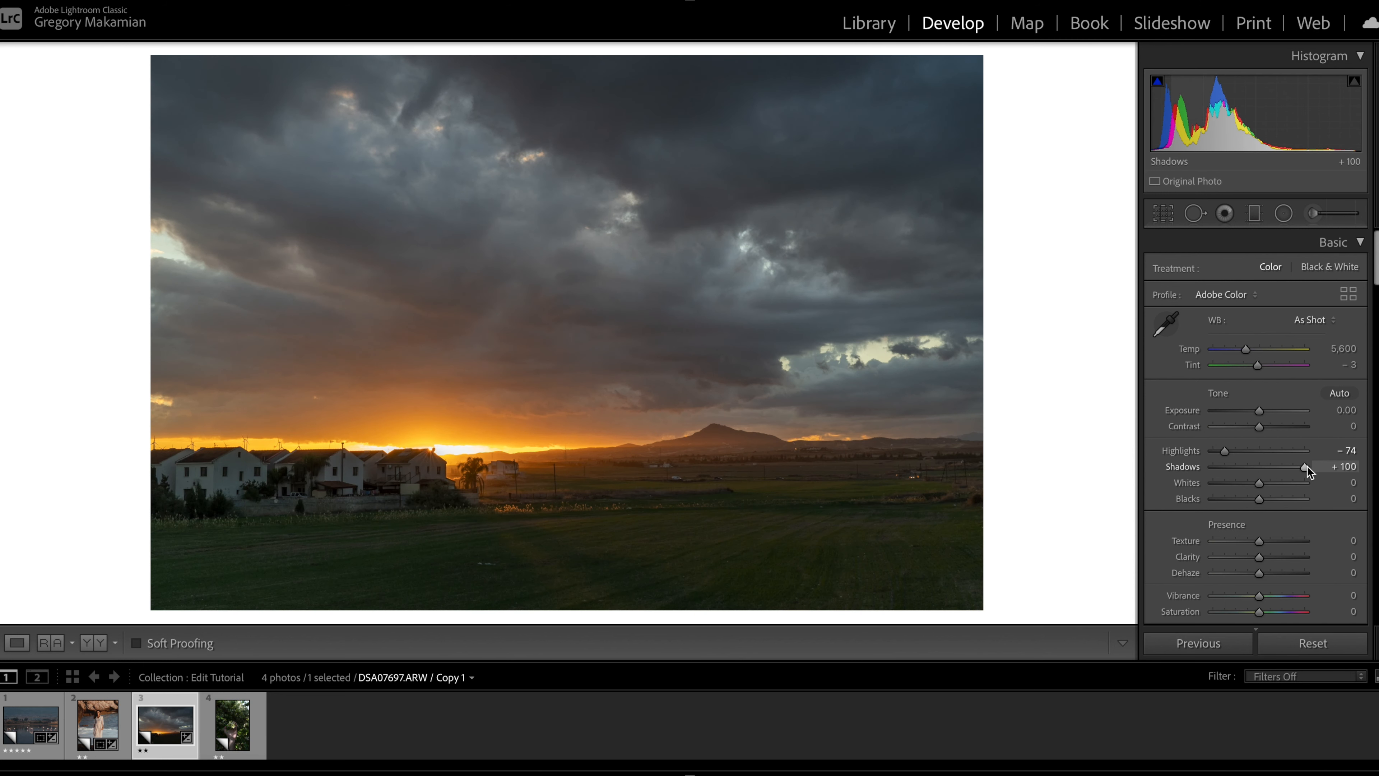
{"action": "left_click_drag", "start_coordinate": [1259, 427], "coordinate": [1278, 427]}
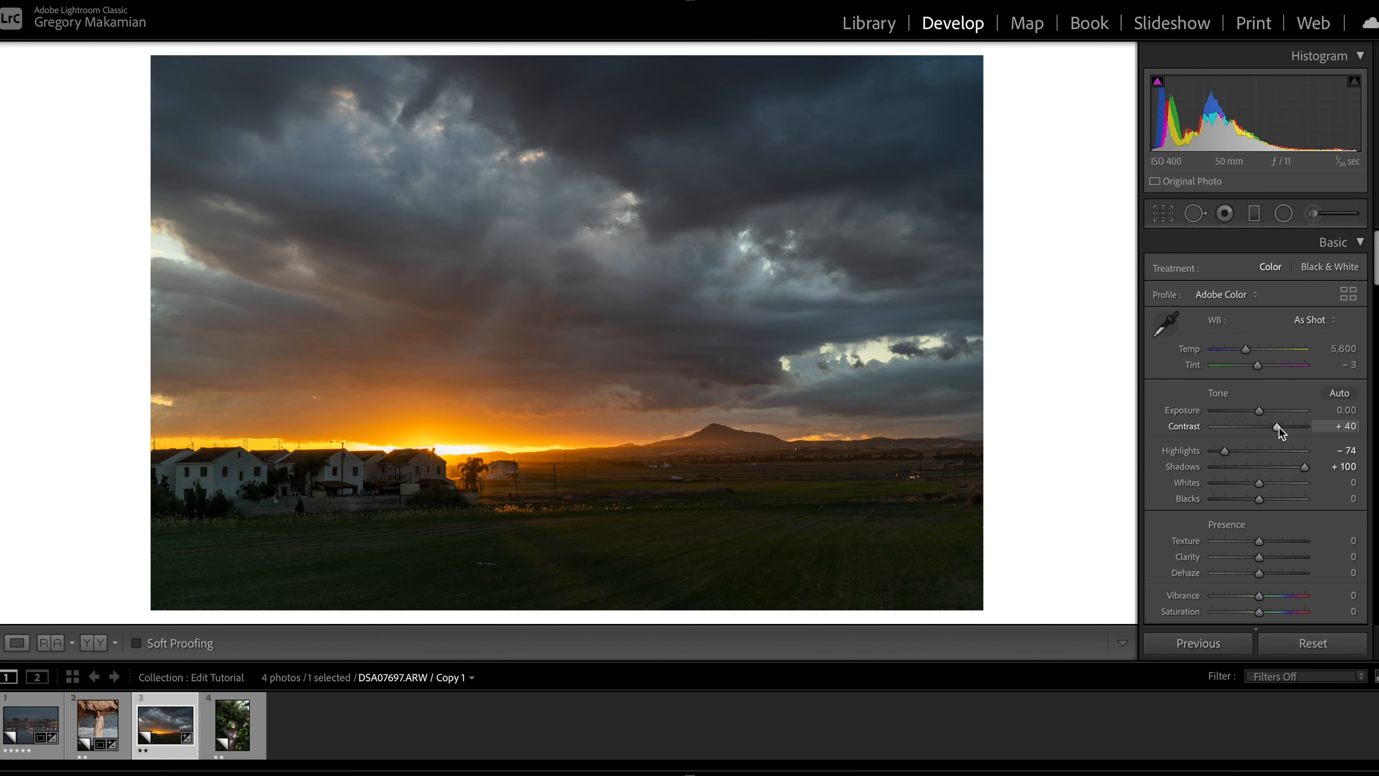
- Reset the Contrast, Shadows and Highlights adjustments to 0
{"action": "double_click", "coordinate": [1278, 427]}
{"action": "double_click", "coordinate": [1303, 468]}
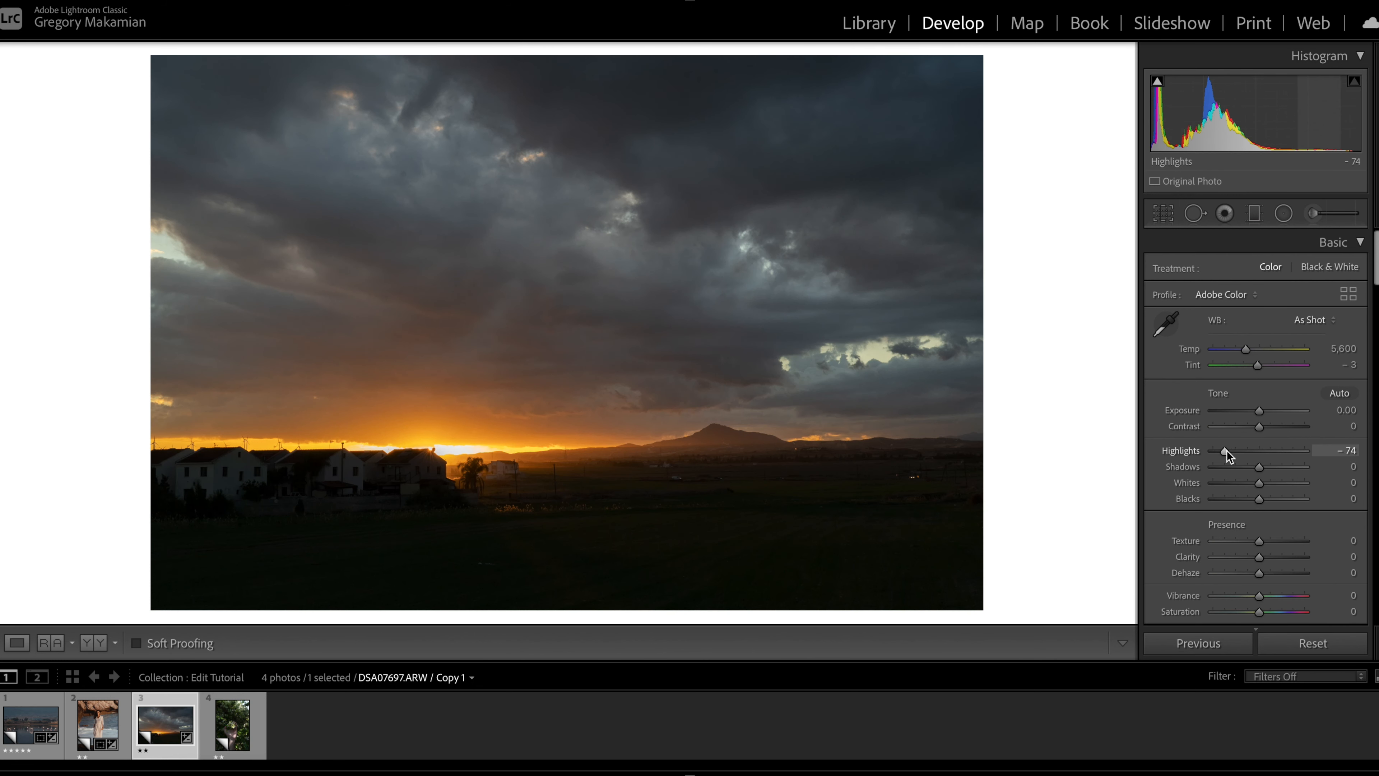
{"action": "double_click", "coordinate": [1225, 450]}
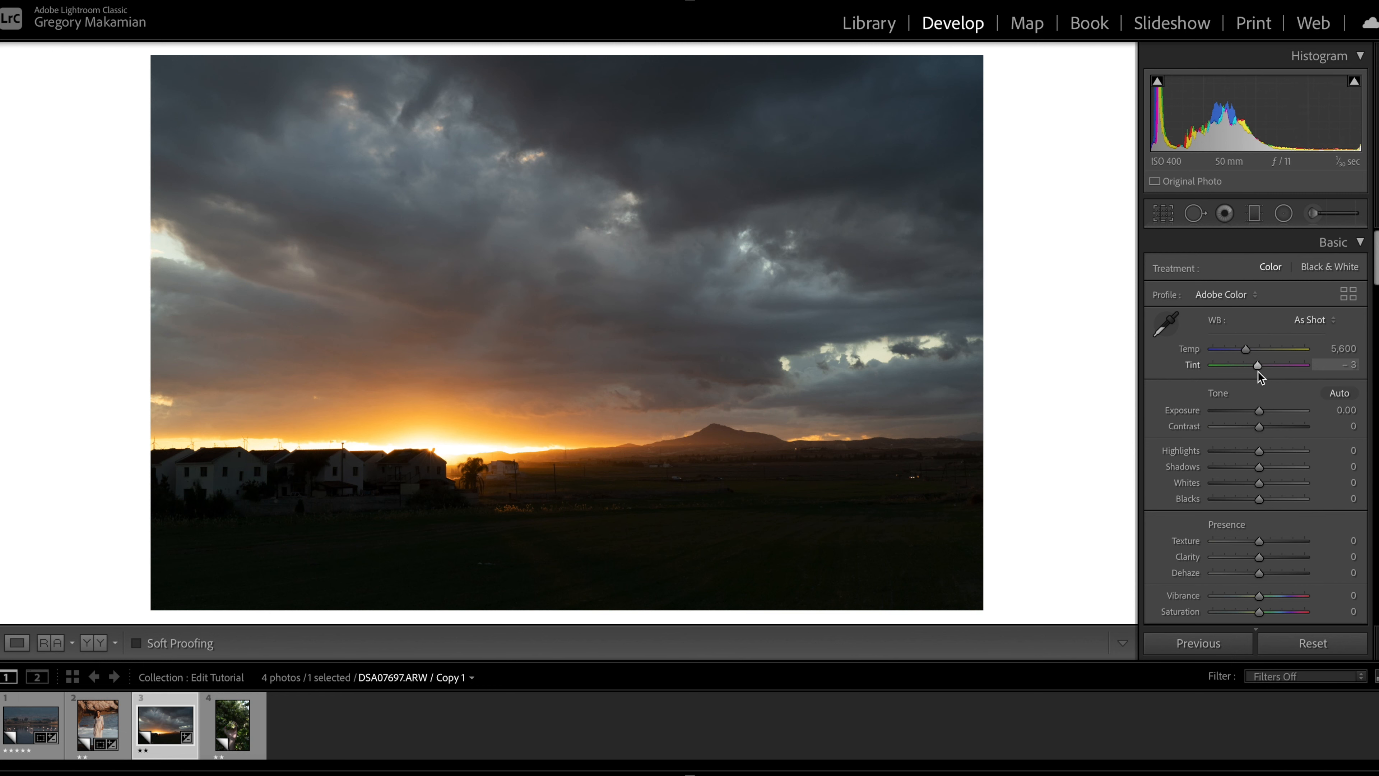
- Try Exposure at +2.30, reset it, and set the Exposure to +0.20
{"action": "scroll", "coordinate": [1239, 483], "scroll_direction": "down", "scroll_amount": 5}
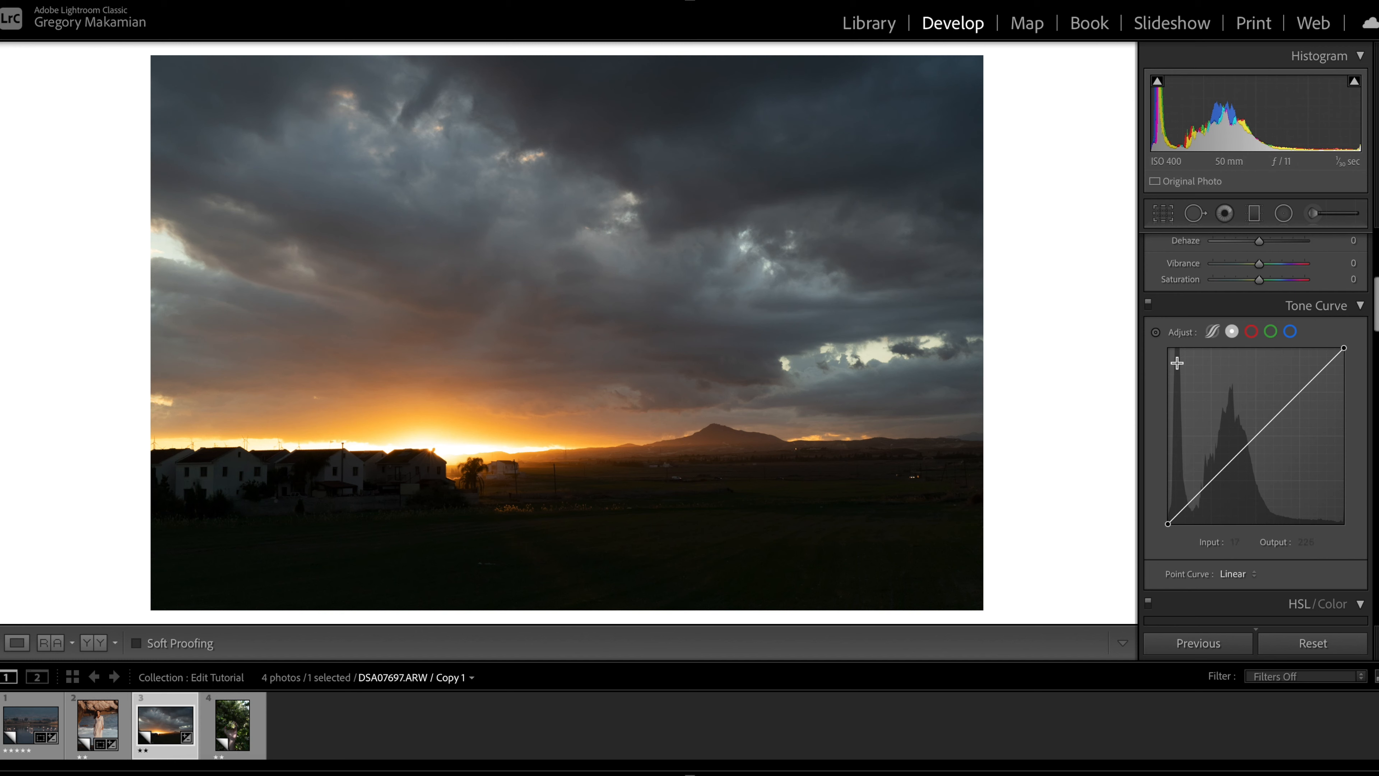
{"action": "scroll", "coordinate": [1311, 305], "scroll_direction": "up", "scroll_amount": 5}
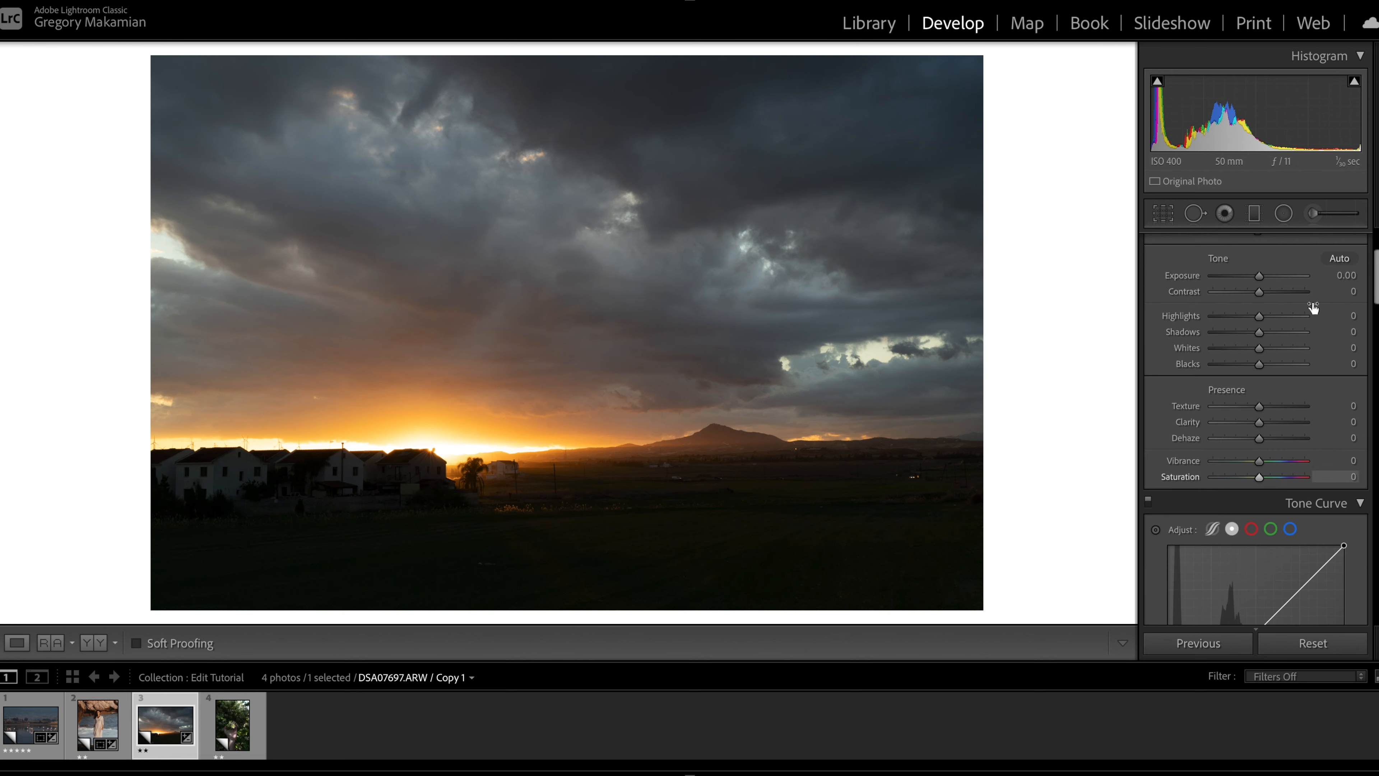
{"action": "left_click_drag", "start_coordinate": [1262, 276], "coordinate": [1283, 276]}
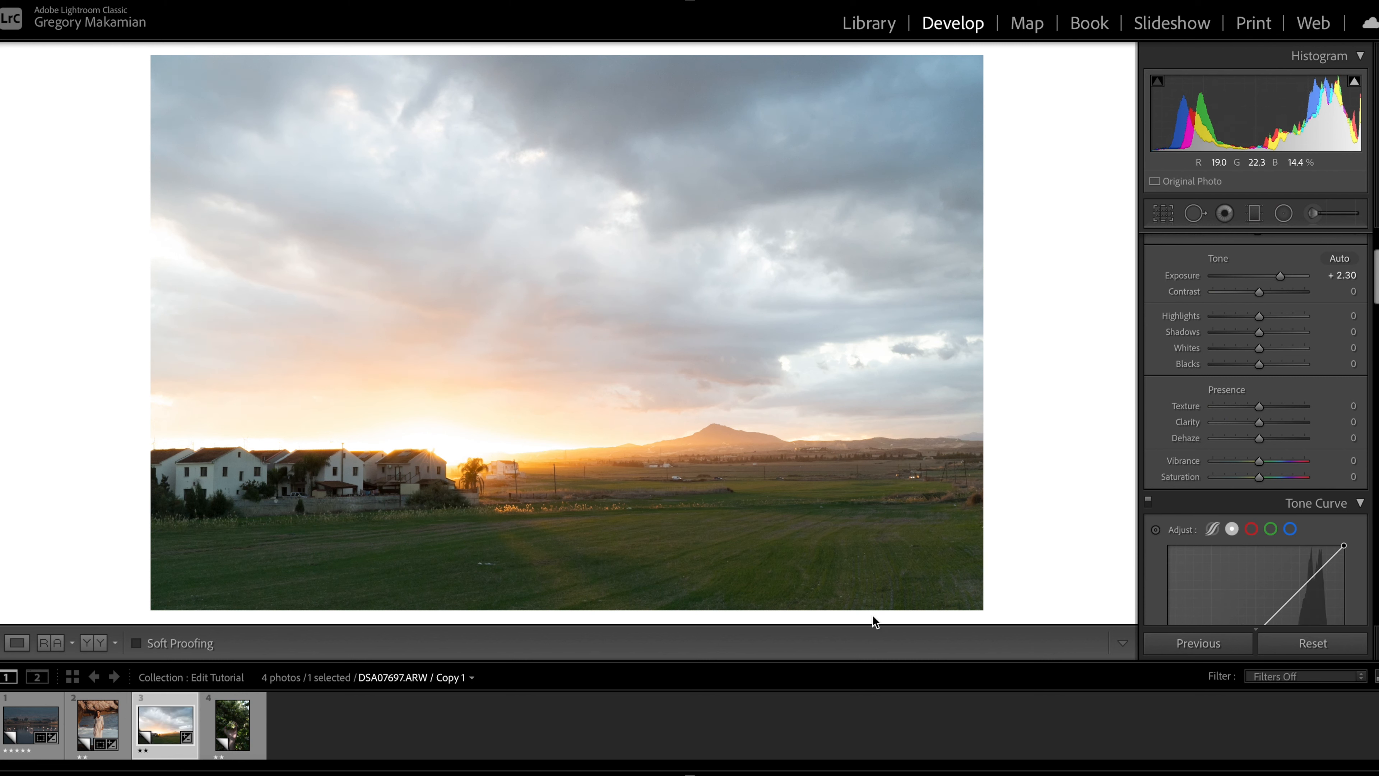
{"action": "double_click", "coordinate": [1279, 276]}
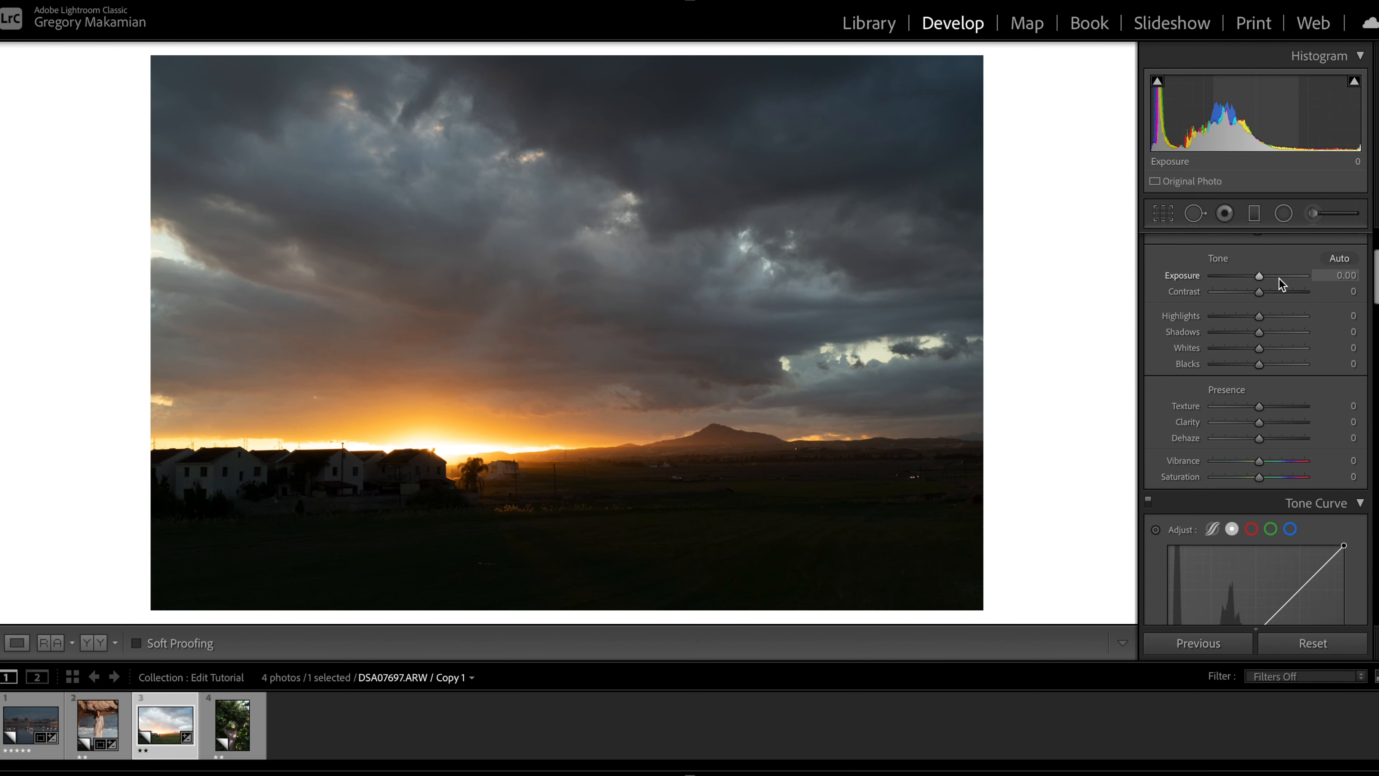
{"action": "left_click_drag", "start_coordinate": [1256, 277], "coordinate": [1258, 275]}
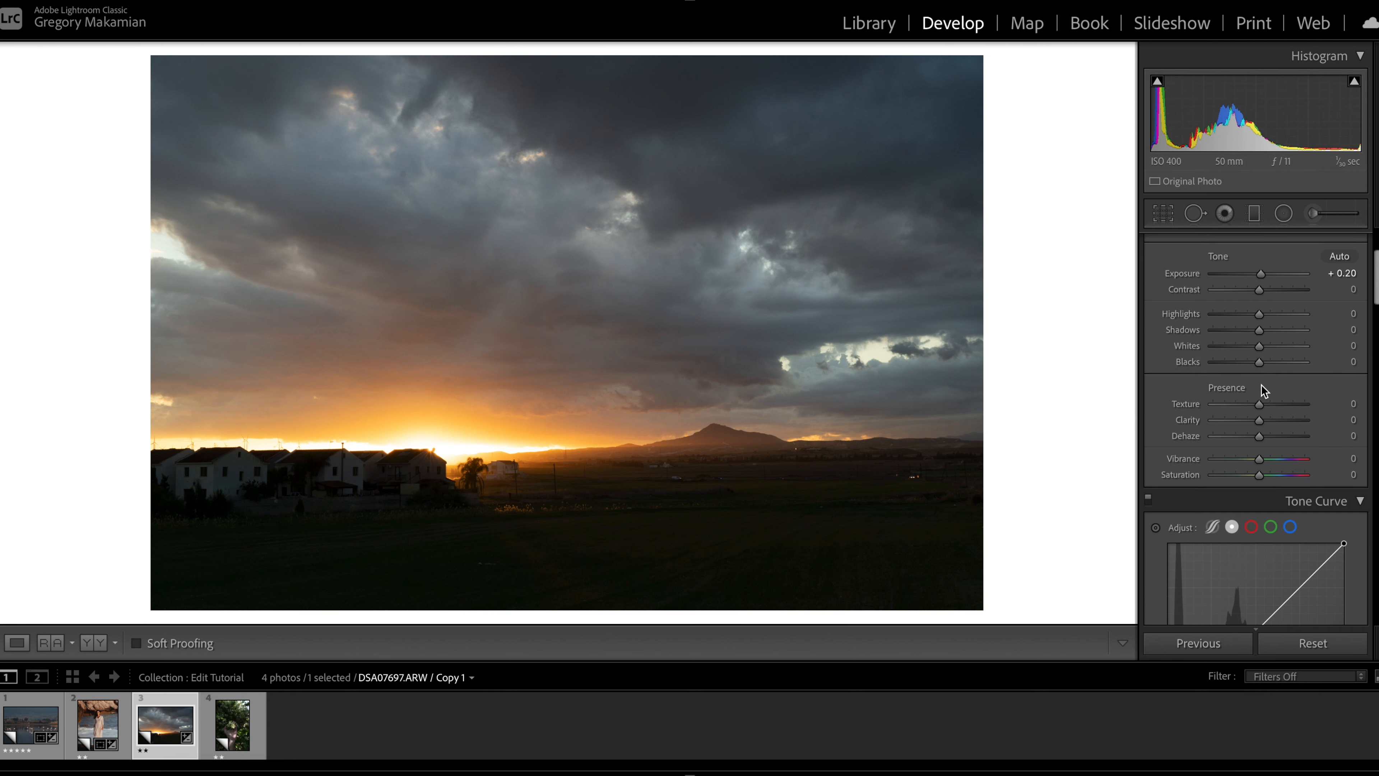
- Shape a gentle S-curve on the tone curve with points including 29/24, 118/124 and 177/181
{"action": "scroll", "coordinate": [1259, 389], "scroll_direction": "down", "scroll_amount": 5}
{"action": "left_click_drag", "start_coordinate": [1187, 483], "coordinate": [1188, 485]}
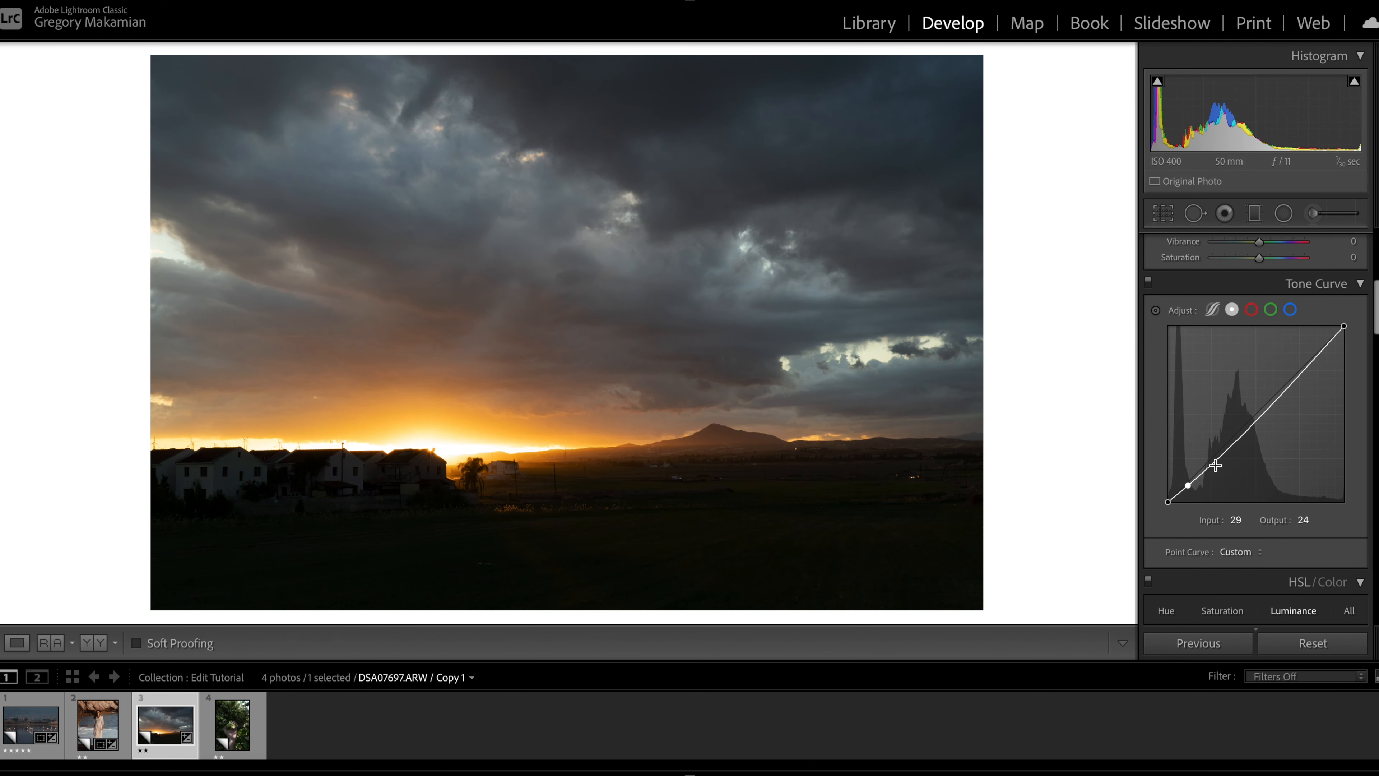
{"action": "left_click_drag", "start_coordinate": [1217, 461], "coordinate": [1250, 420]}
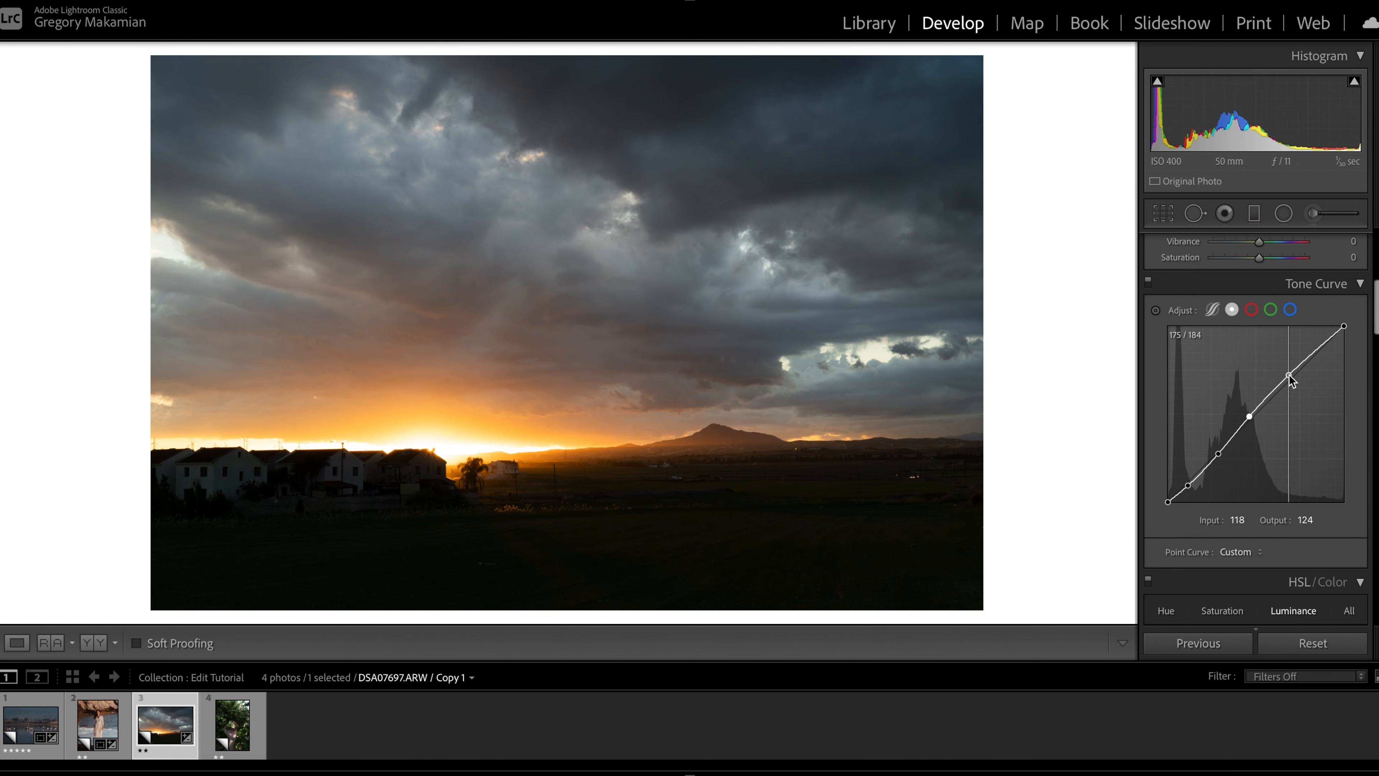
{"action": "left_click_drag", "start_coordinate": [1290, 375], "coordinate": [1291, 377]}
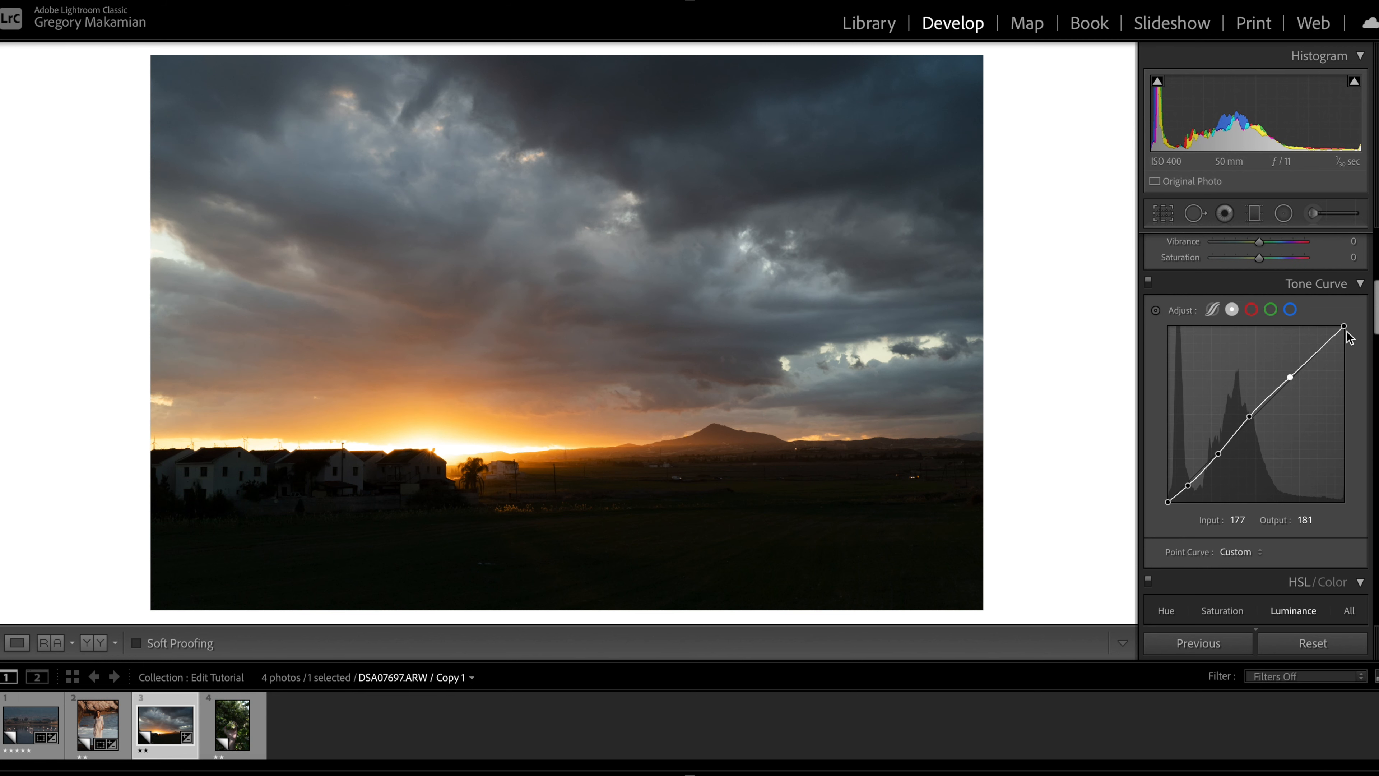
- Fade the tone curve's ends to 255/229 in the whites and 0/10 in the blacks, adjusting the upper point to 188/192
{"action": "left_click_drag", "start_coordinate": [1344, 327], "coordinate": [1376, 339]}
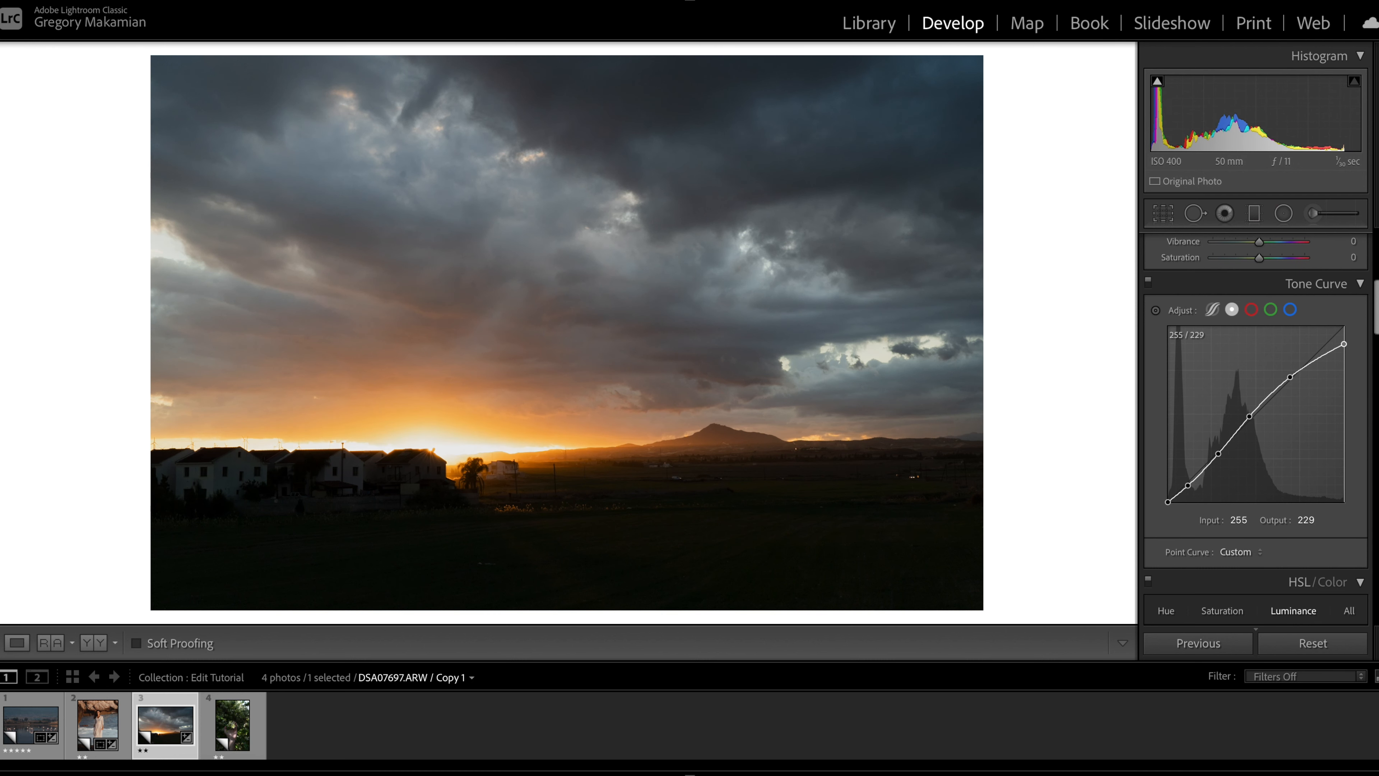
{"action": "left_click", "coordinate": [1298, 372]}
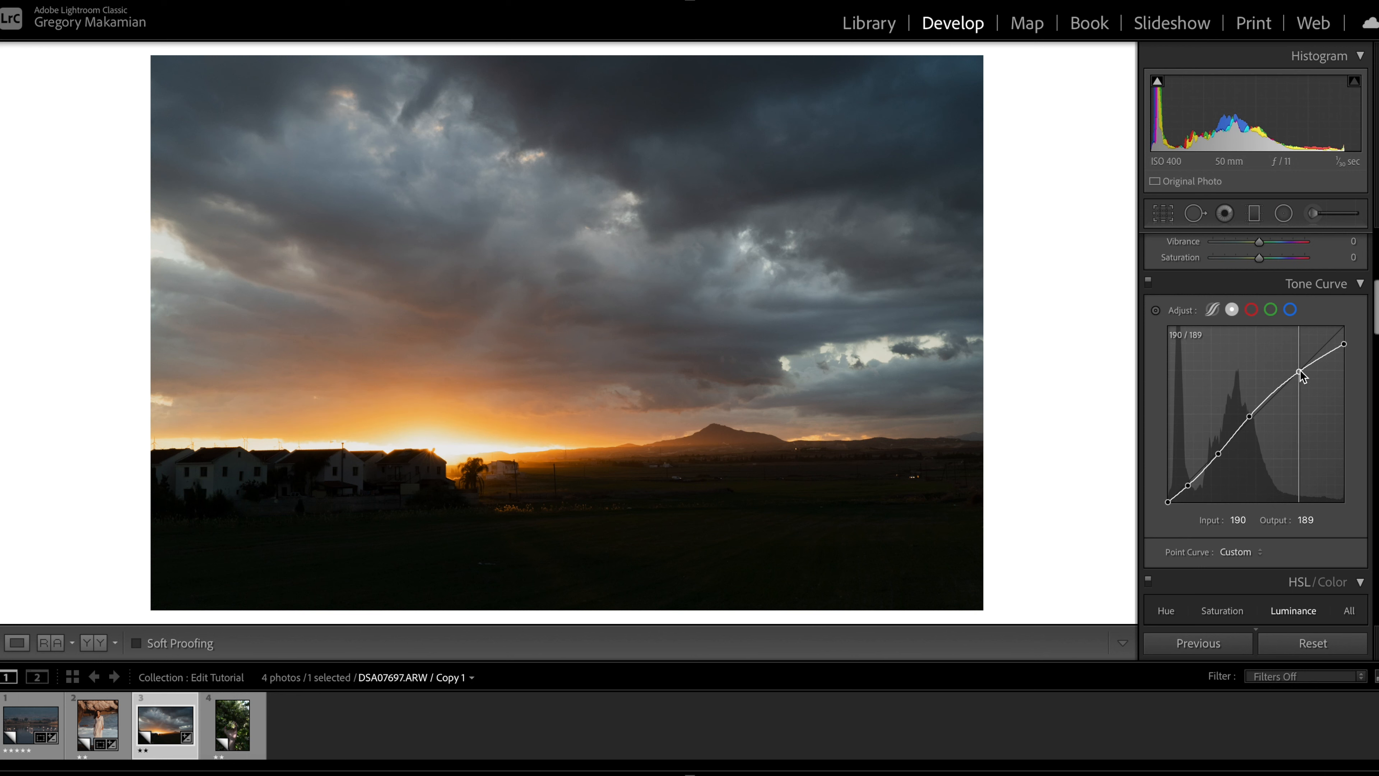
{"action": "left_click_drag", "start_coordinate": [1300, 372], "coordinate": [1298, 369]}
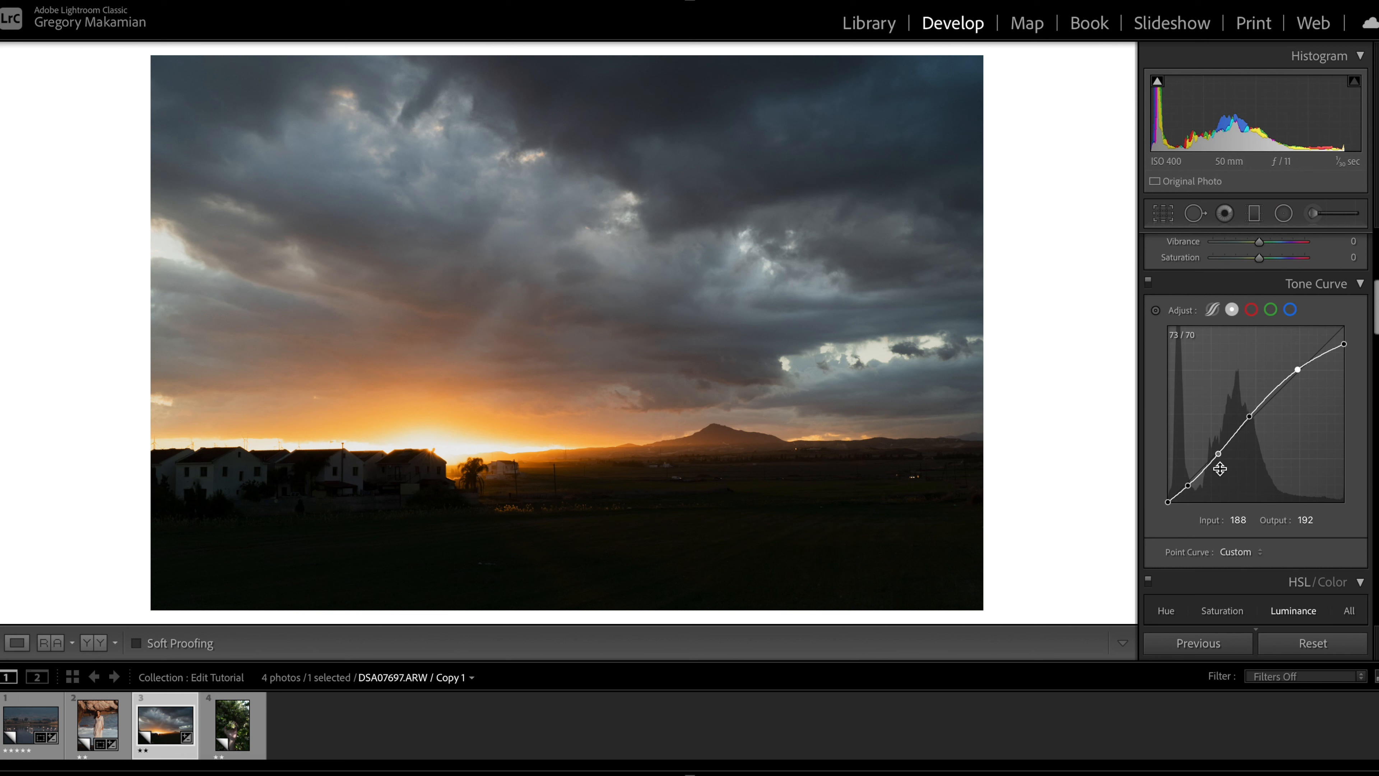
{"action": "left_click_drag", "start_coordinate": [1168, 504], "coordinate": [1167, 499]}
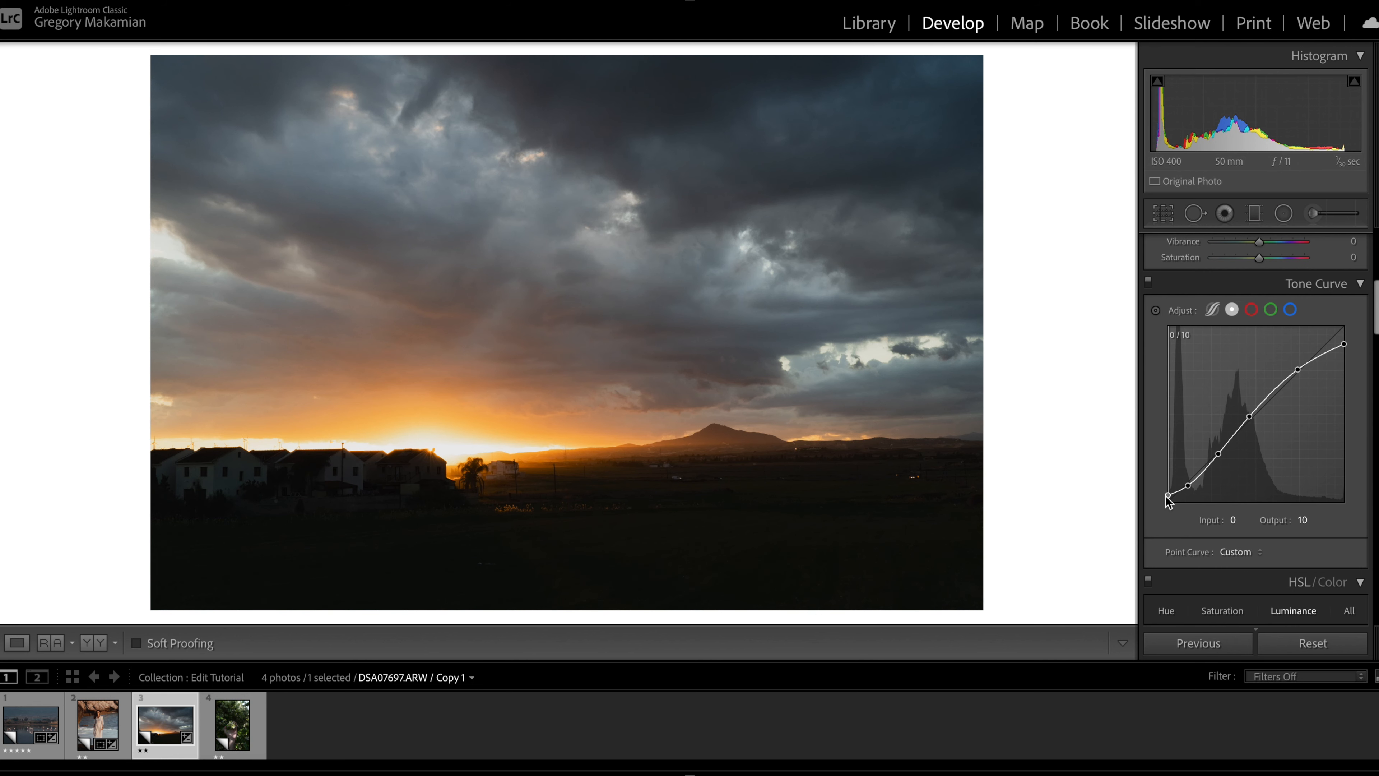
- Shift the Orange hue to −10 and the Yellow hue to −20 in the HSL adjustments
{"action": "scroll", "coordinate": [1240, 492], "scroll_direction": "down", "scroll_amount": 5}
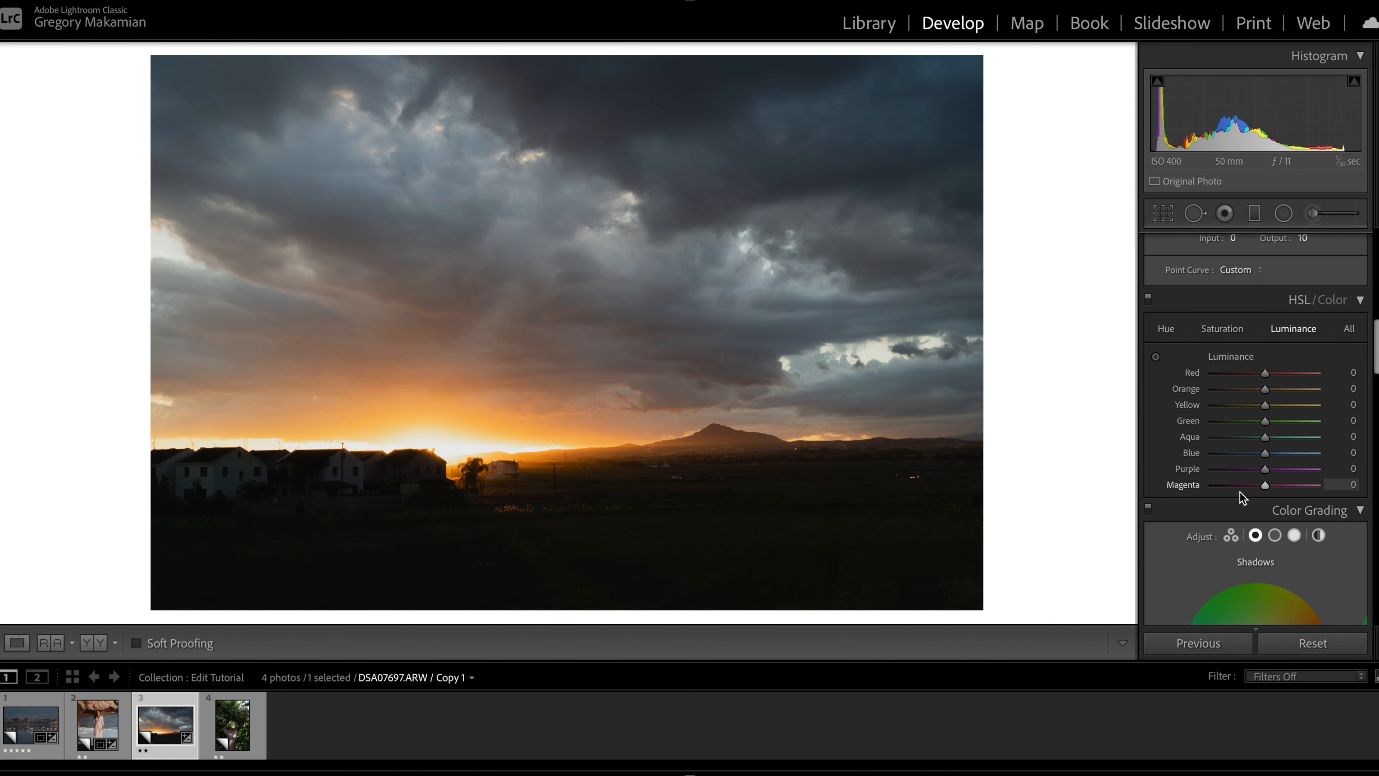
{"action": "left_click", "coordinate": [1166, 329]}
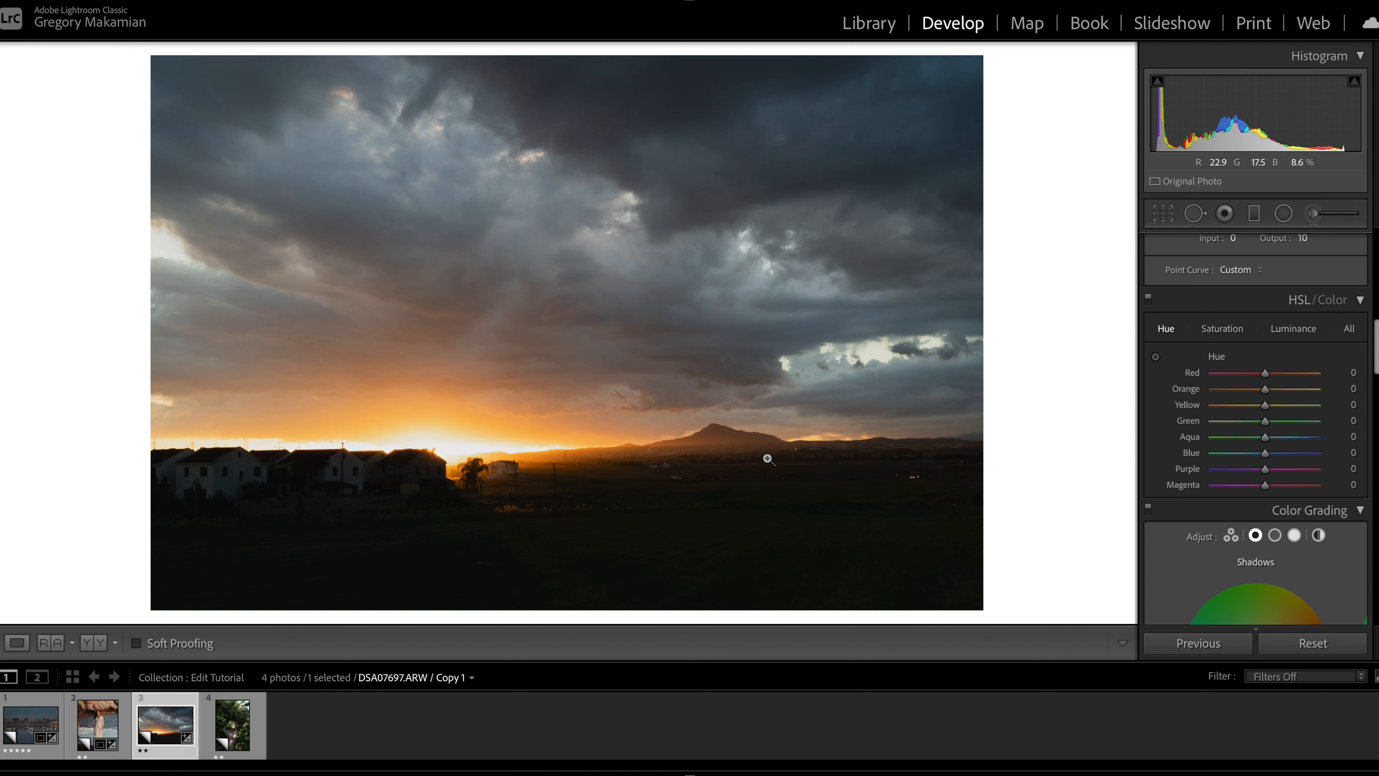
{"action": "key", "text": "Down"}
{"action": "key", "text": "Down"}
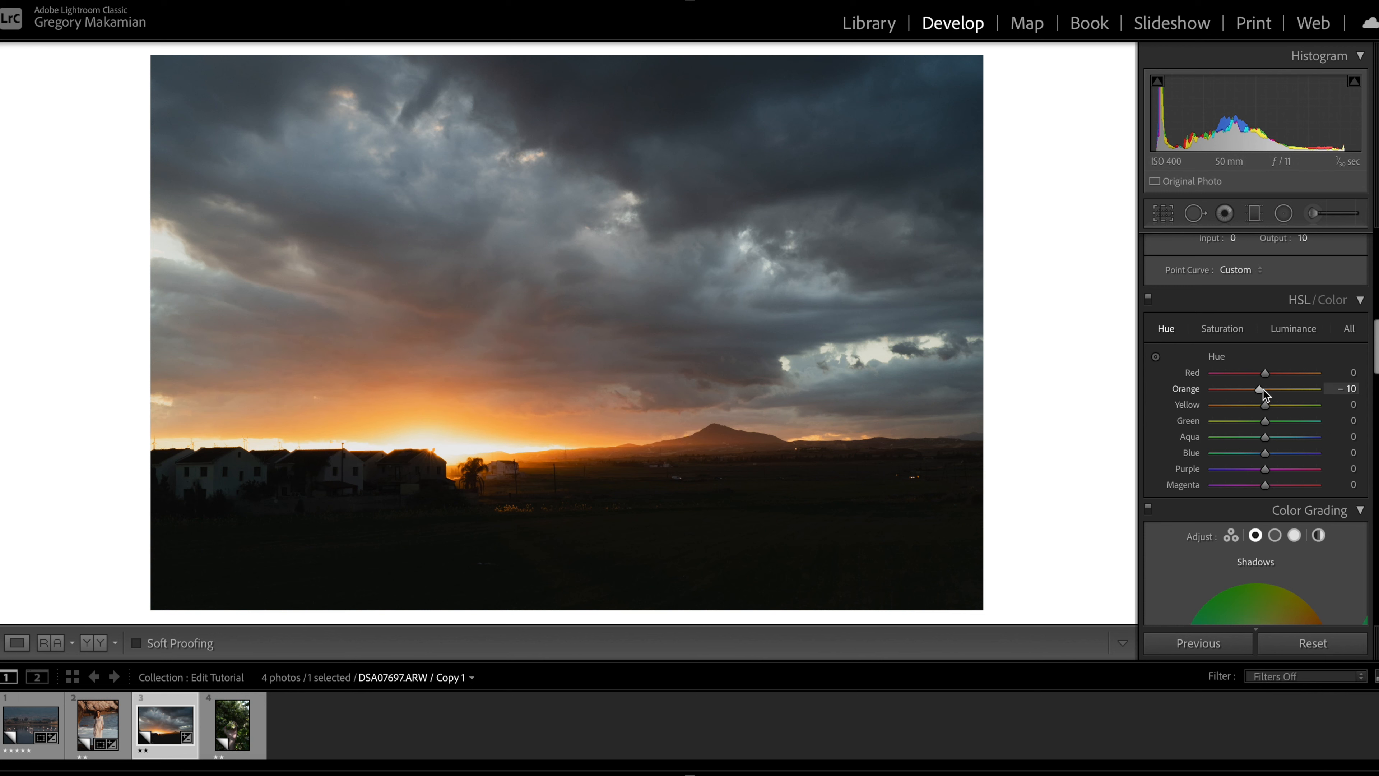
{"action": "mouse_move", "coordinate": [1265, 404]}
{"action": "left_mouse_down"}
{"action": "mouse_move", "coordinate": [1243, 402]}
{"action": "mouse_move", "coordinate": [1258, 407]}
{"action": "left_mouse_up"}
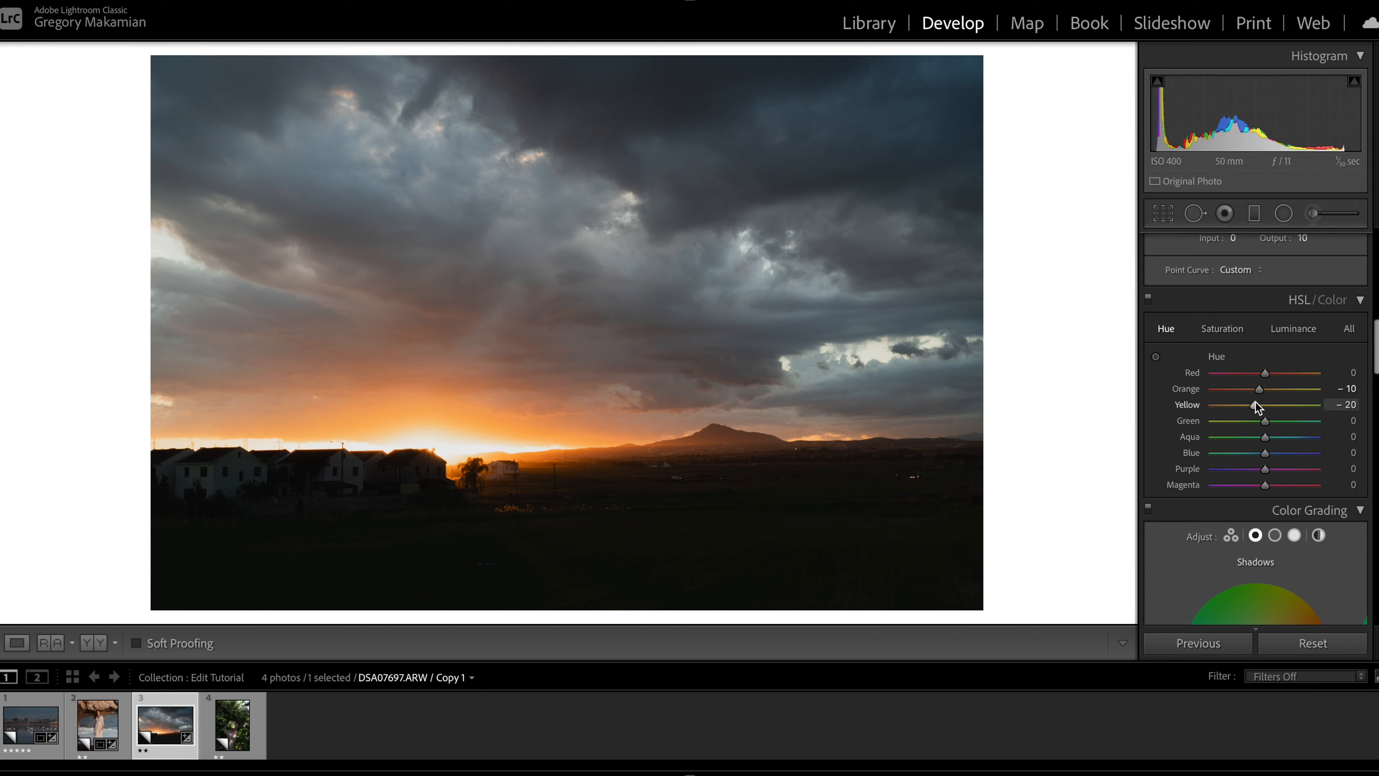
- Try a Red hue shift and reset it, set the Blue hue to −10, and adjust the Aqua hue
{"action": "left_click_drag", "start_coordinate": [1267, 376], "coordinate": [1211, 384]}
{"action": "double_click", "coordinate": [1277, 377]}
{"action": "scroll", "coordinate": [1271, 405], "scroll_direction": "down", "scroll_amount": 1}
{"action": "scroll", "coordinate": [1265, 402], "scroll_direction": "down", "scroll_amount": 1}
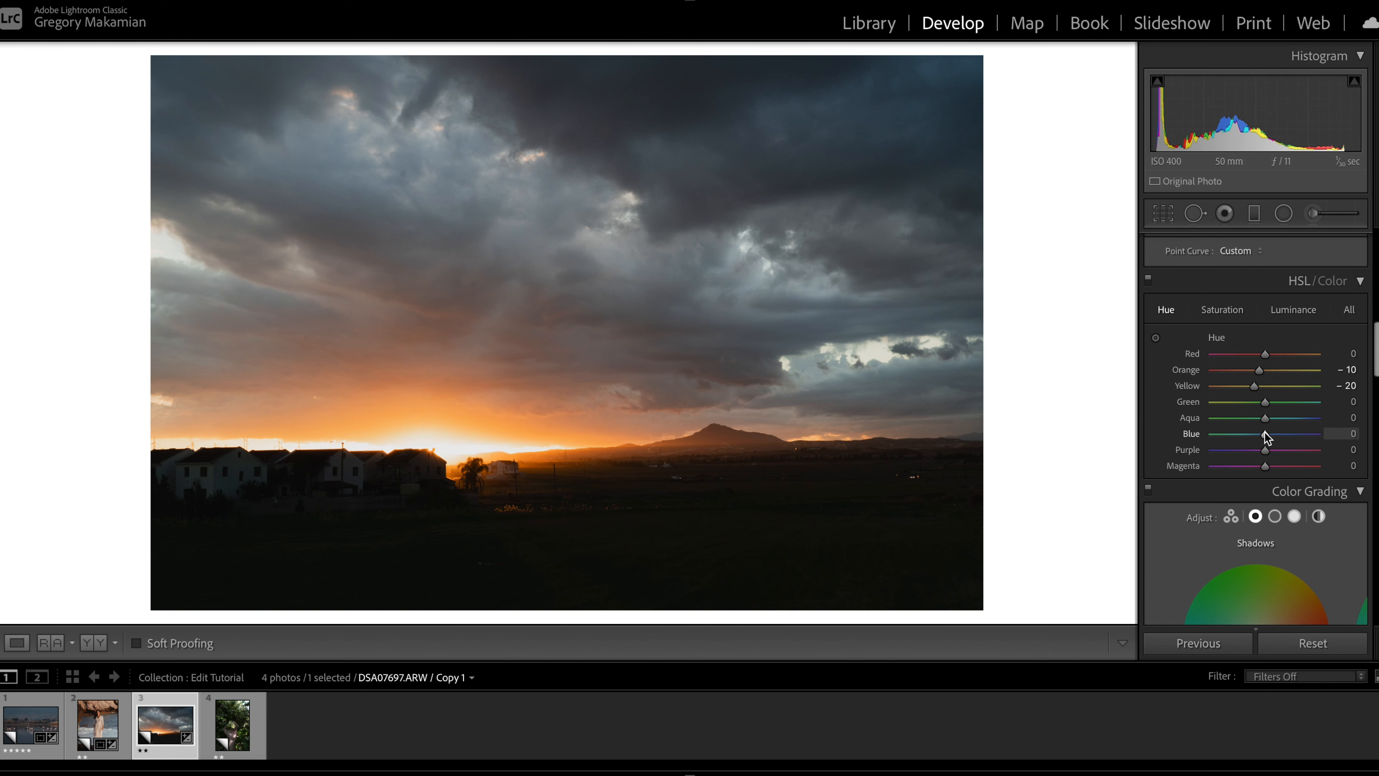
{"action": "left_click_drag", "start_coordinate": [1263, 433], "coordinate": [1258, 433]}
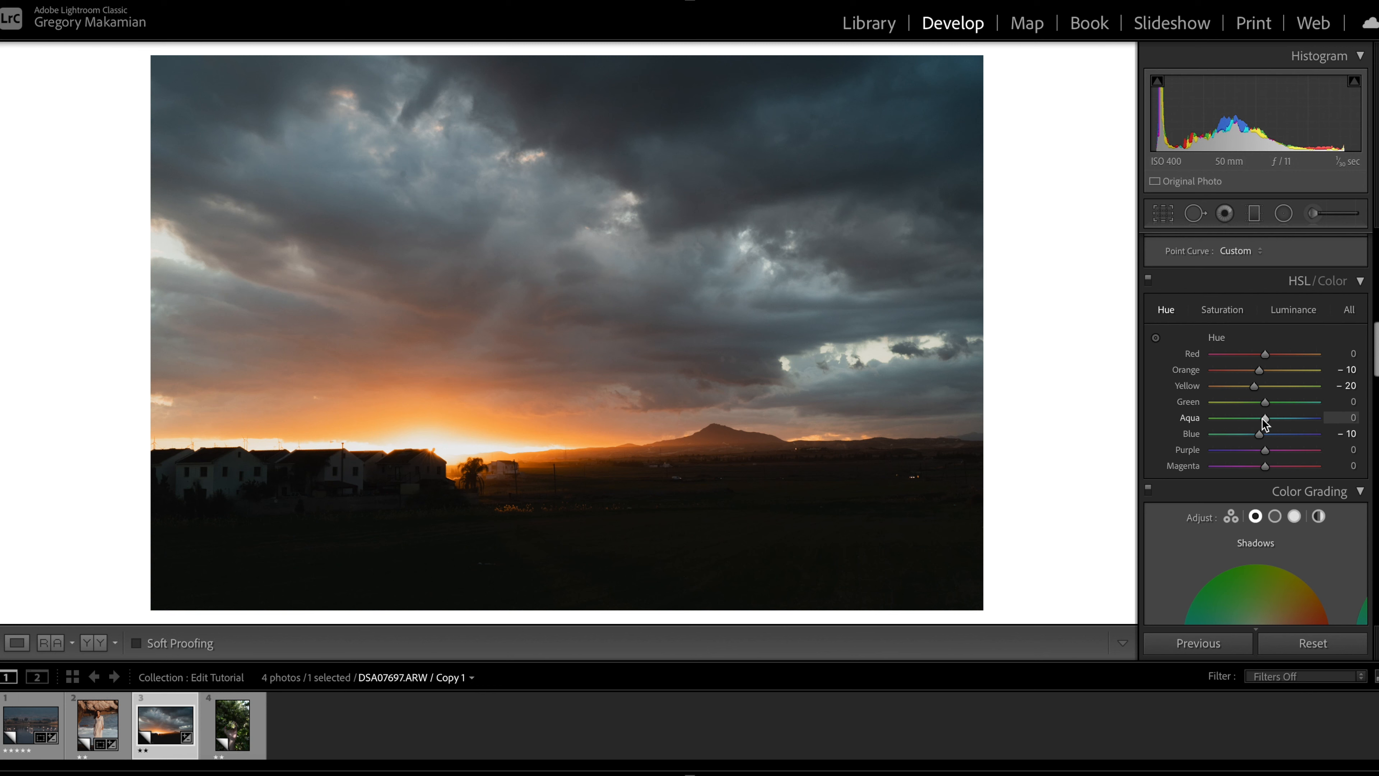
{"action": "mouse_move", "coordinate": [1295, 422]}
{"action": "left_mouse_down"}
{"action": "mouse_move", "coordinate": [1313, 422]}
{"action": "mouse_move", "coordinate": [1265, 427]}
{"action": "mouse_move", "coordinate": [1282, 419]}
{"action": "left_mouse_up"}
- Show the HSL Saturation adjustments and review them against the sunset photo
{"action": "left_click", "coordinate": [1222, 309]}
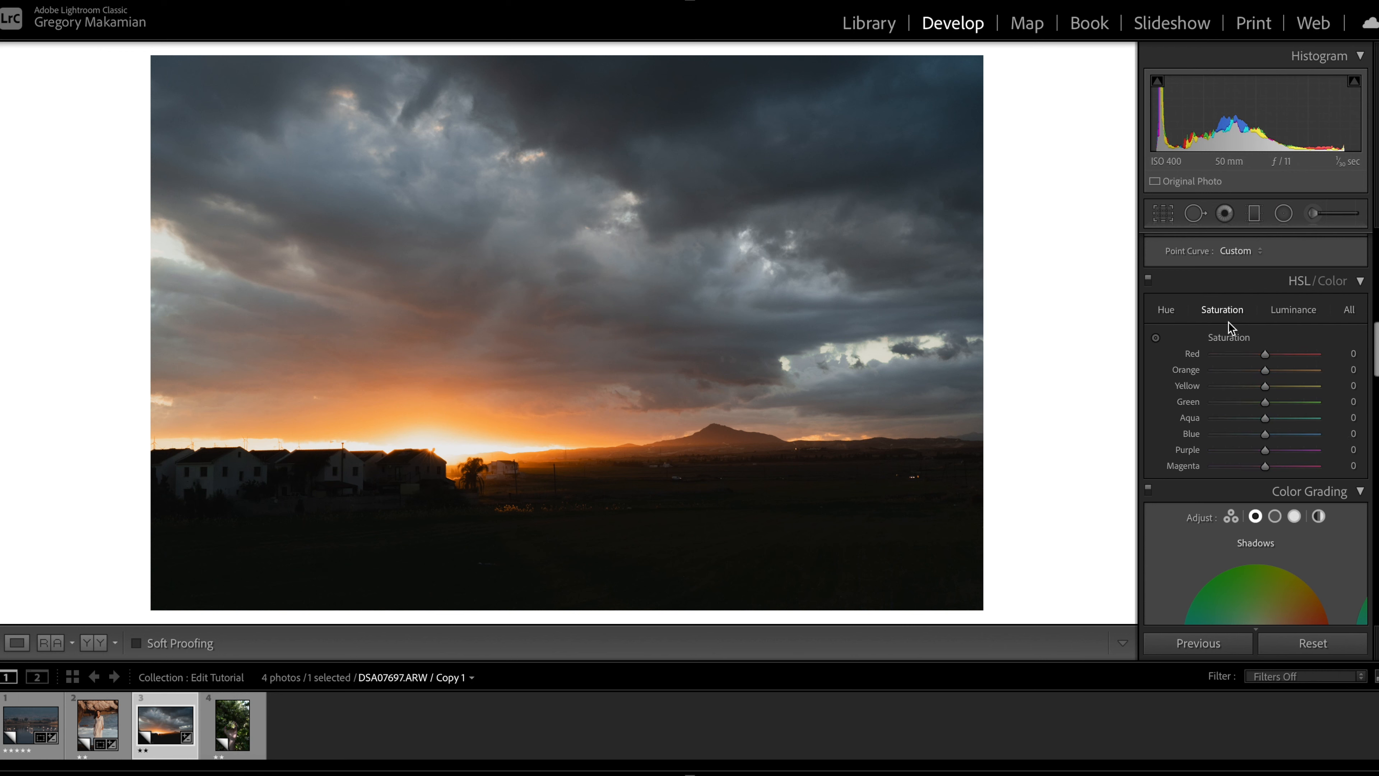
{"action": "scroll", "coordinate": [1250, 388], "scroll_direction": "up", "scroll_amount": 1}
{"action": "scroll", "coordinate": [1251, 388], "scroll_direction": "up", "scroll_amount": 5}
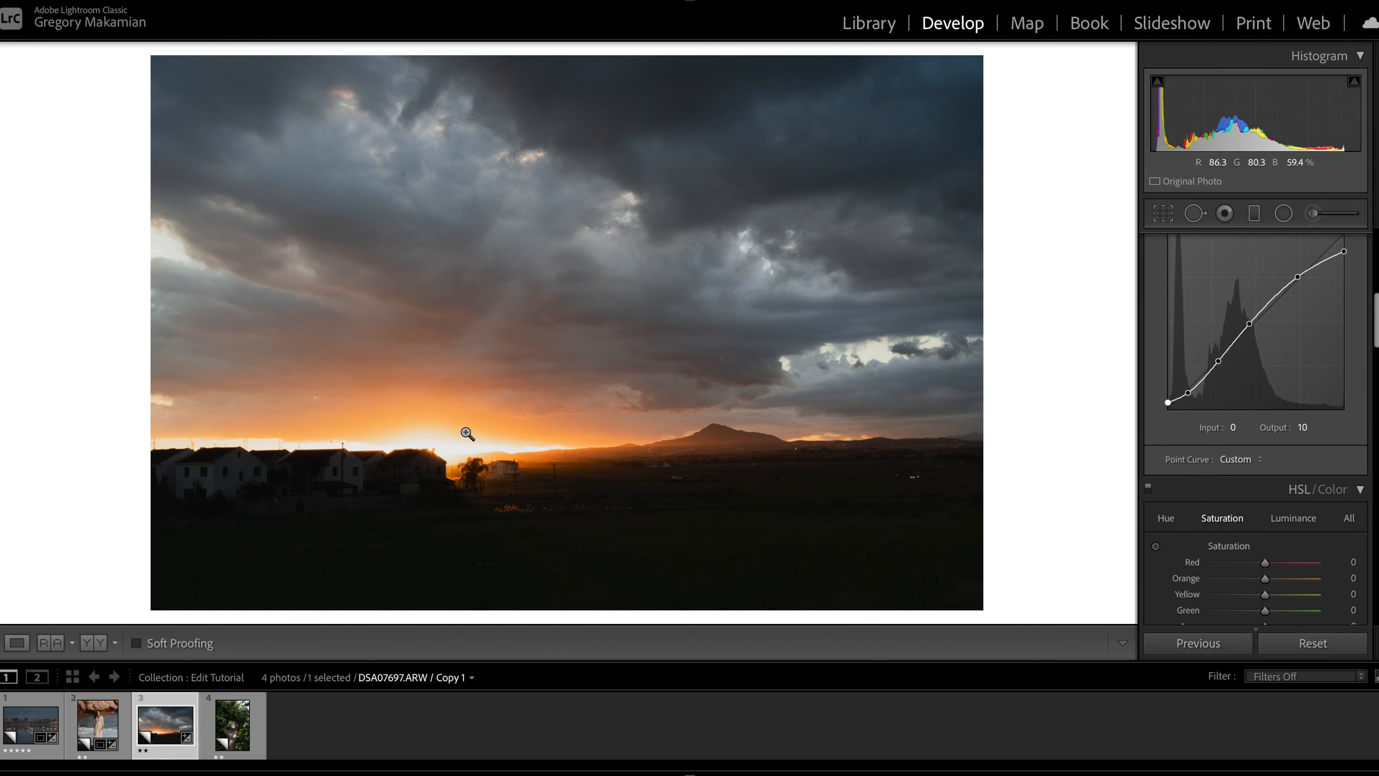
- Draw a wide elliptical radial filter centred on the sun glow behind the houses and invert its mask
{"action": "left_click", "coordinate": [1283, 213]}
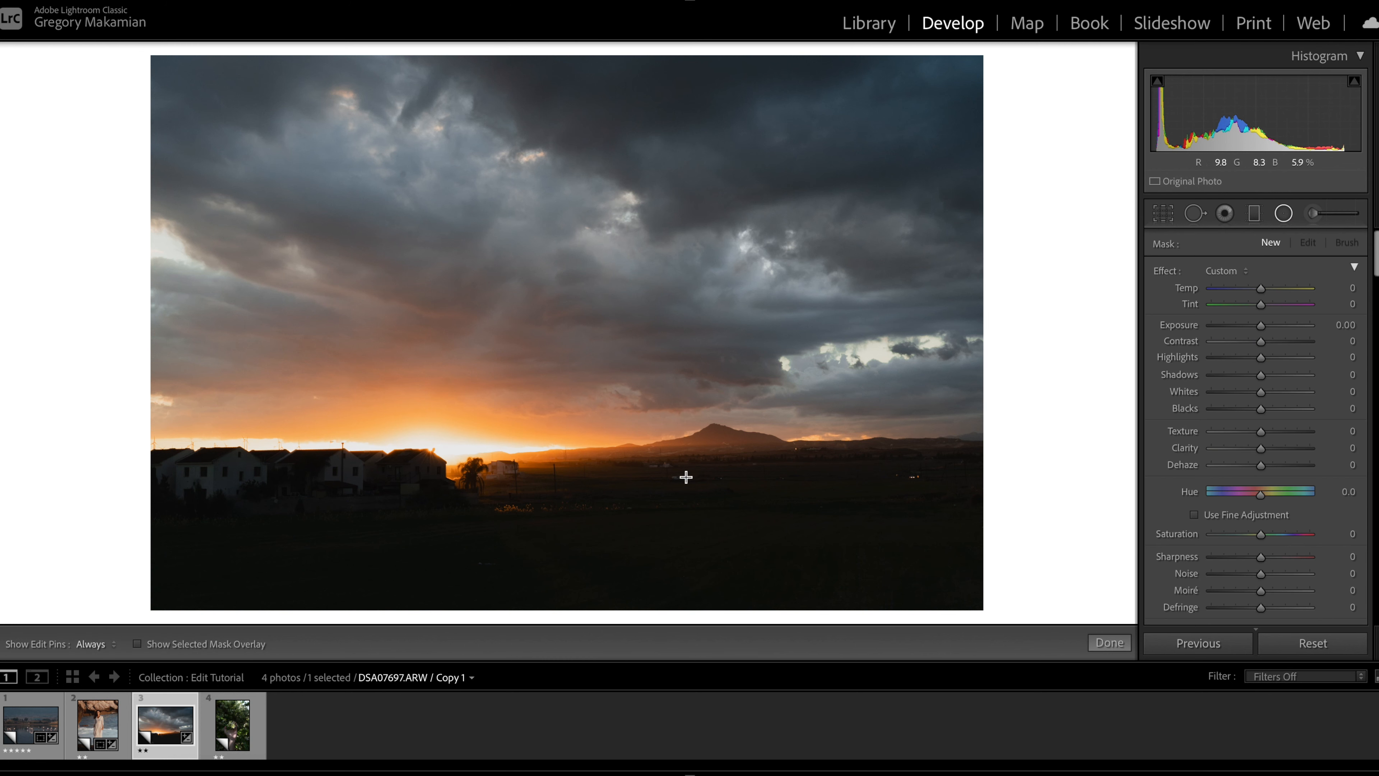
{"action": "left_click_drag", "start_coordinate": [527, 460], "coordinate": [738, 517]}
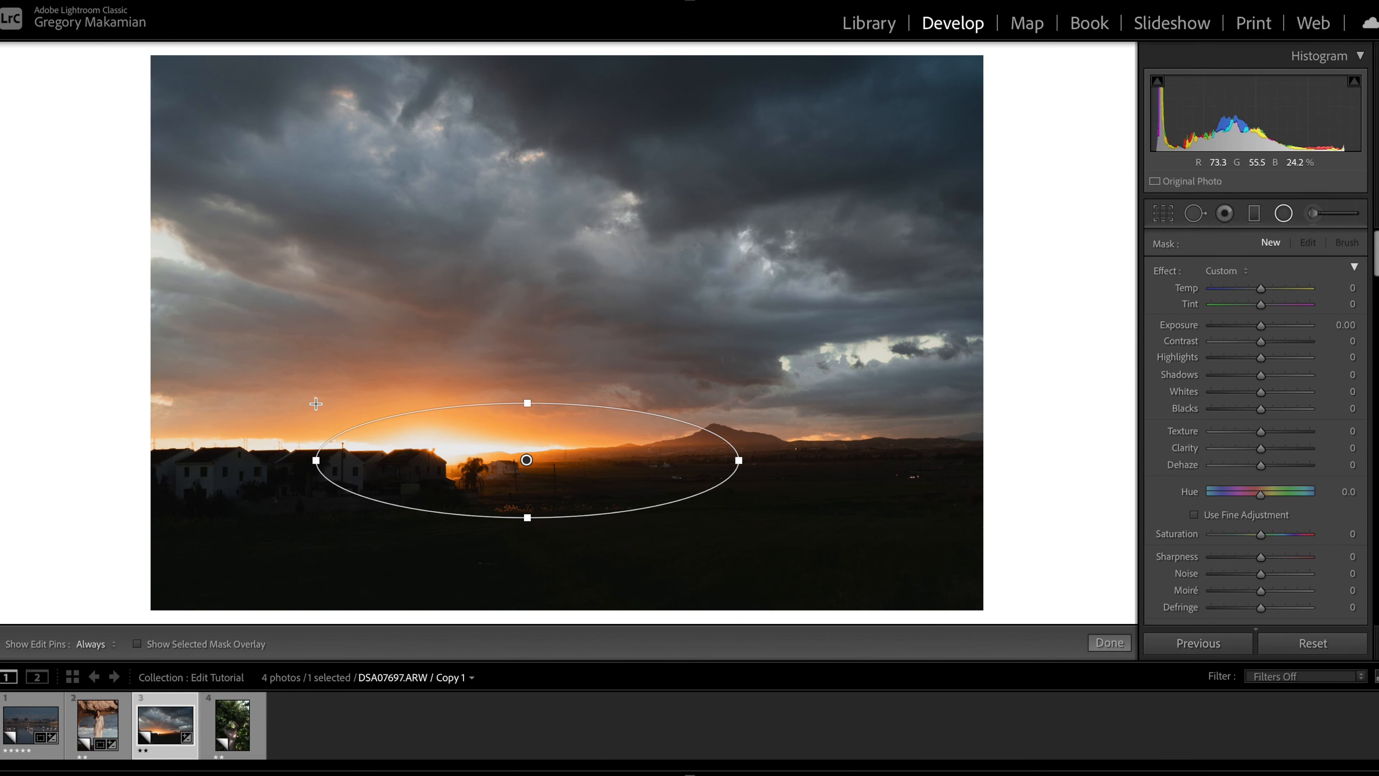
{"action": "left_click_drag", "start_coordinate": [532, 467], "coordinate": [442, 457]}
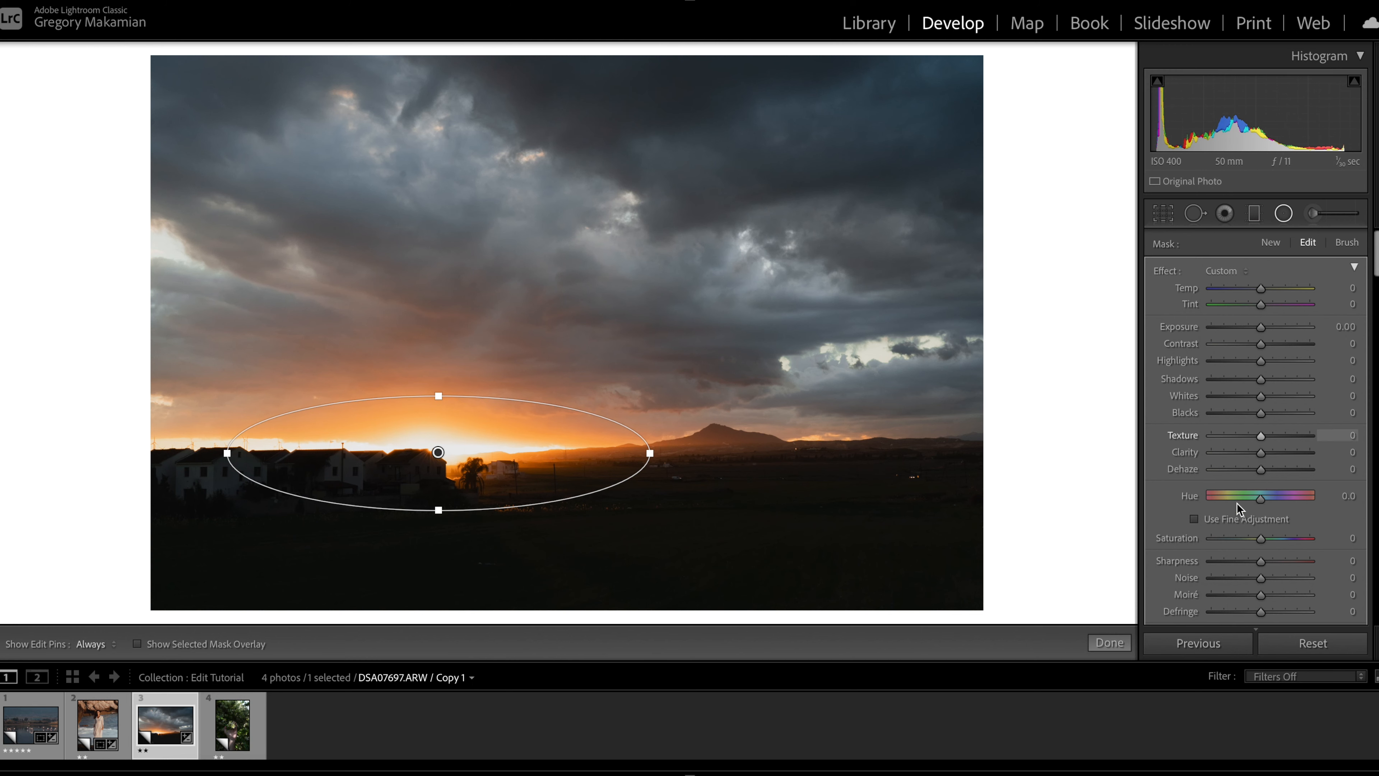
{"action": "scroll", "coordinate": [1237, 503], "scroll_direction": "down", "scroll_amount": 2}
{"action": "left_click", "coordinate": [1215, 568]}
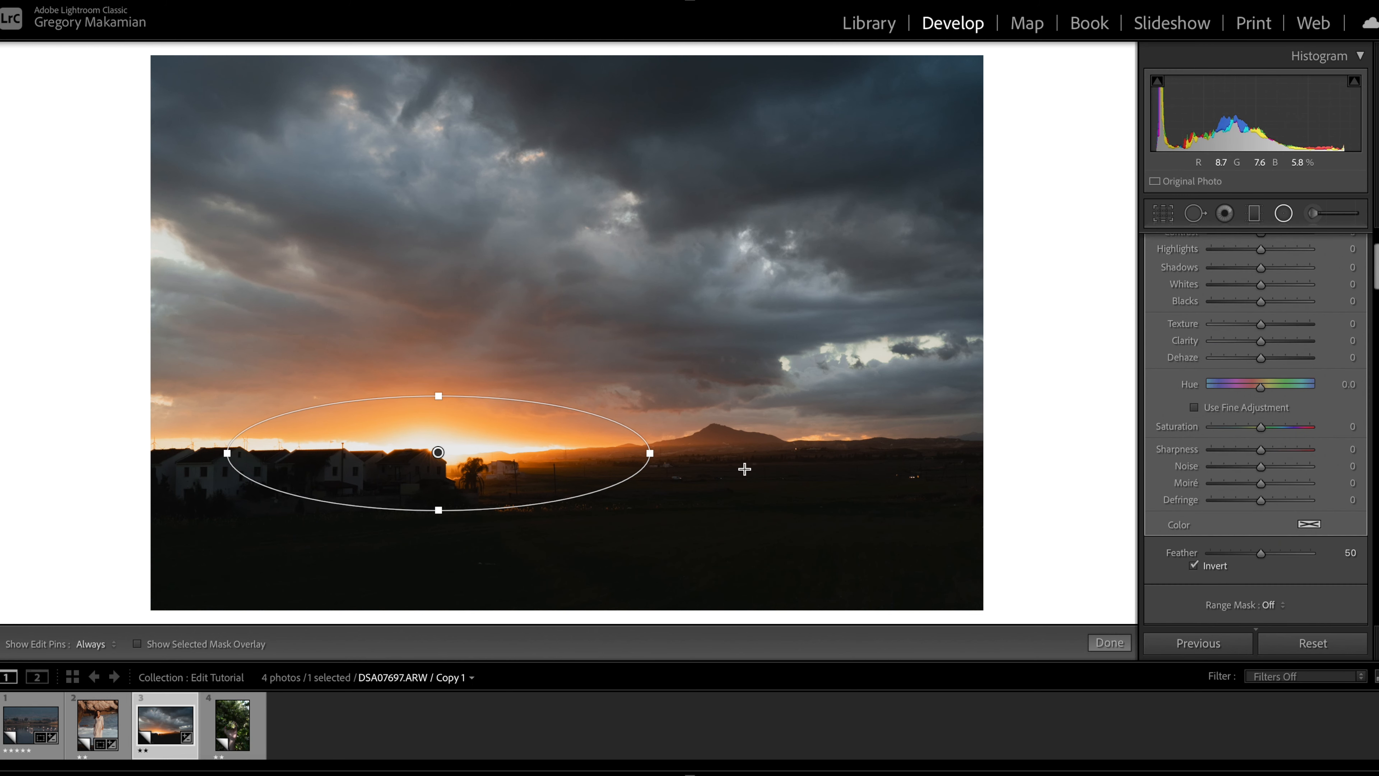
- Set the radial filter's Hue to −1.5, leave its Exposure at 0, and finish editing the mask
{"action": "scroll", "coordinate": [1194, 451], "scroll_direction": "up", "scroll_amount": 2}
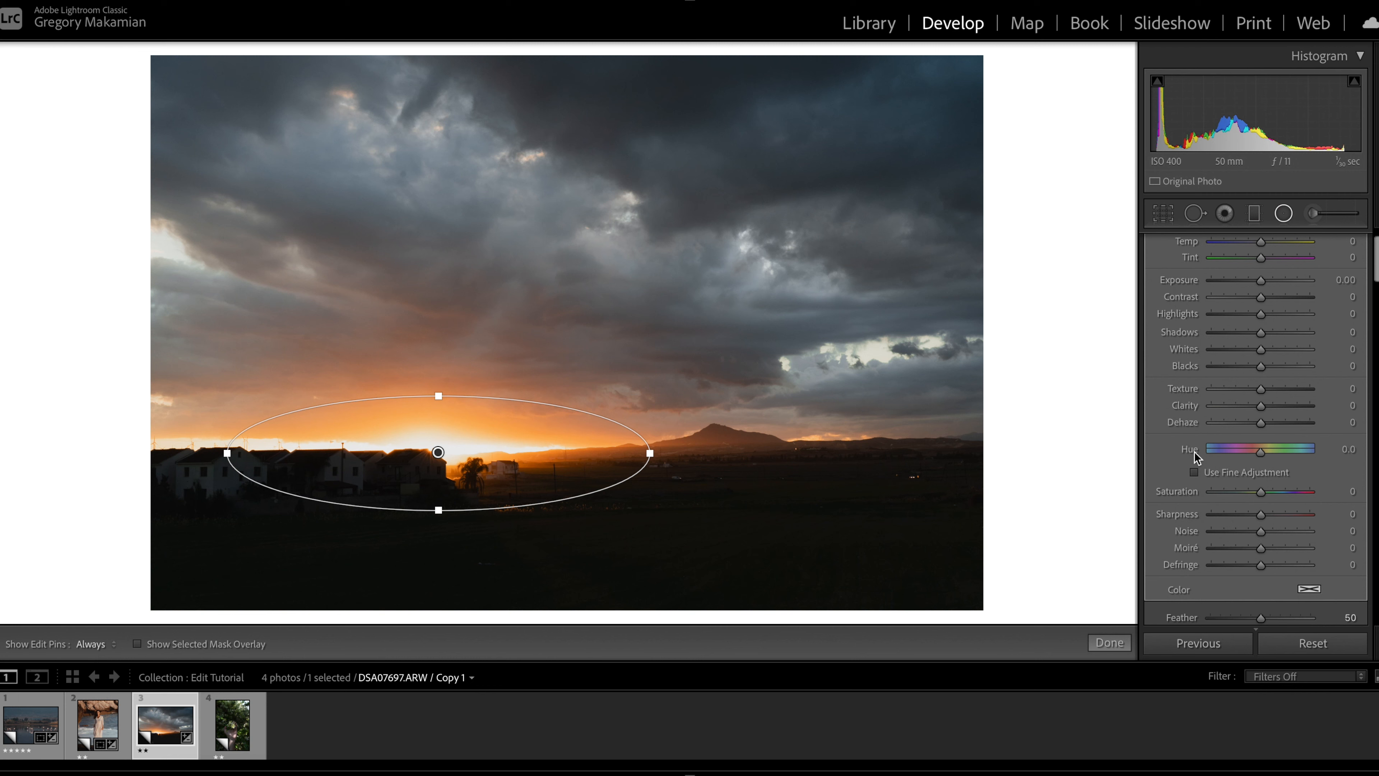
{"action": "scroll", "coordinate": [1194, 451], "scroll_direction": "down", "scroll_amount": 1}
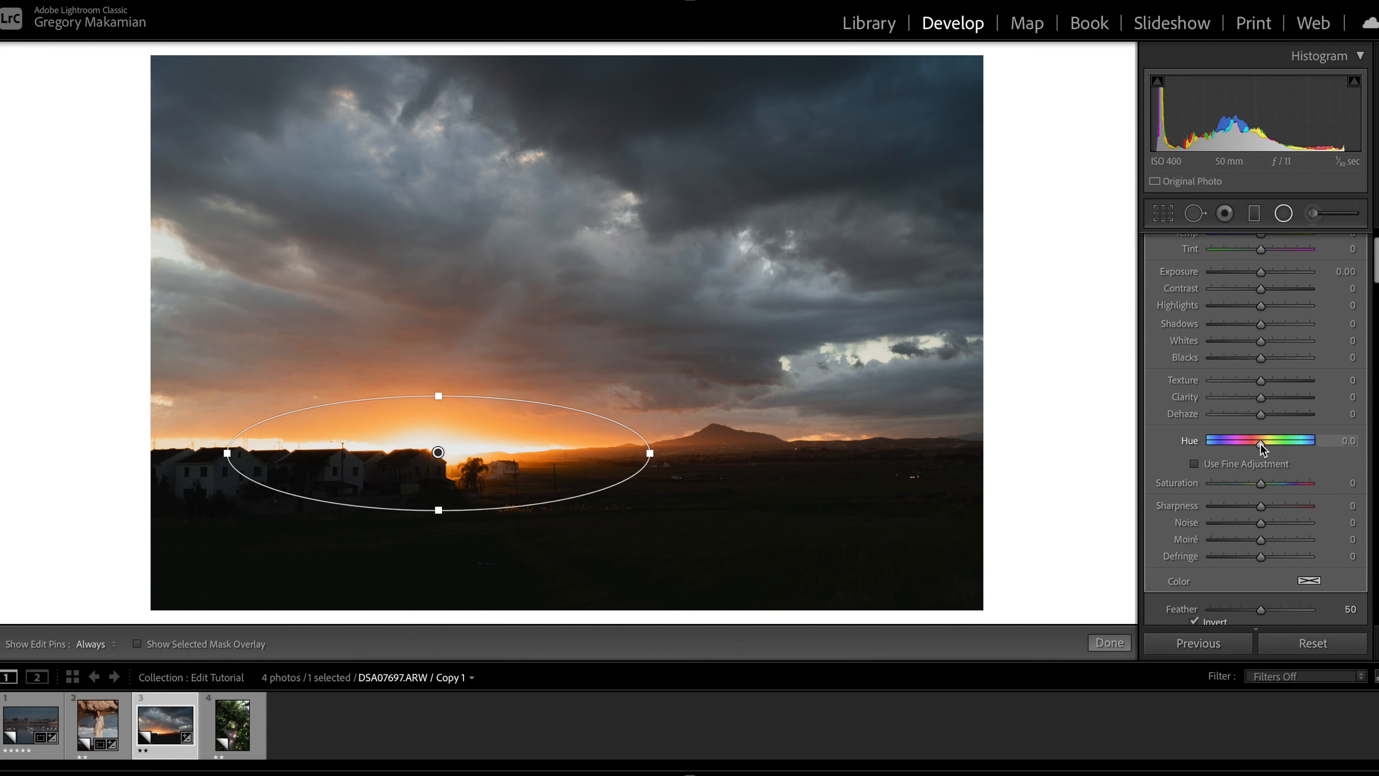
{"action": "mouse_move", "coordinate": [1260, 443]}
{"action": "left_mouse_down"}
{"action": "mouse_move", "coordinate": [1228, 446]}
{"action": "mouse_move", "coordinate": [1290, 448]}
{"action": "mouse_move", "coordinate": [1223, 450]}
{"action": "mouse_move", "coordinate": [1259, 446]}
{"action": "left_mouse_up"}
{"action": "left_click_drag", "start_coordinate": [1261, 446], "coordinate": [1259, 445]}
{"action": "scroll", "coordinate": [1258, 433], "scroll_direction": "up", "scroll_amount": 1}
{"action": "left_click_drag", "start_coordinate": [1263, 302], "coordinate": [1263, 302]}
{"action": "double_click", "coordinate": [1263, 302]}
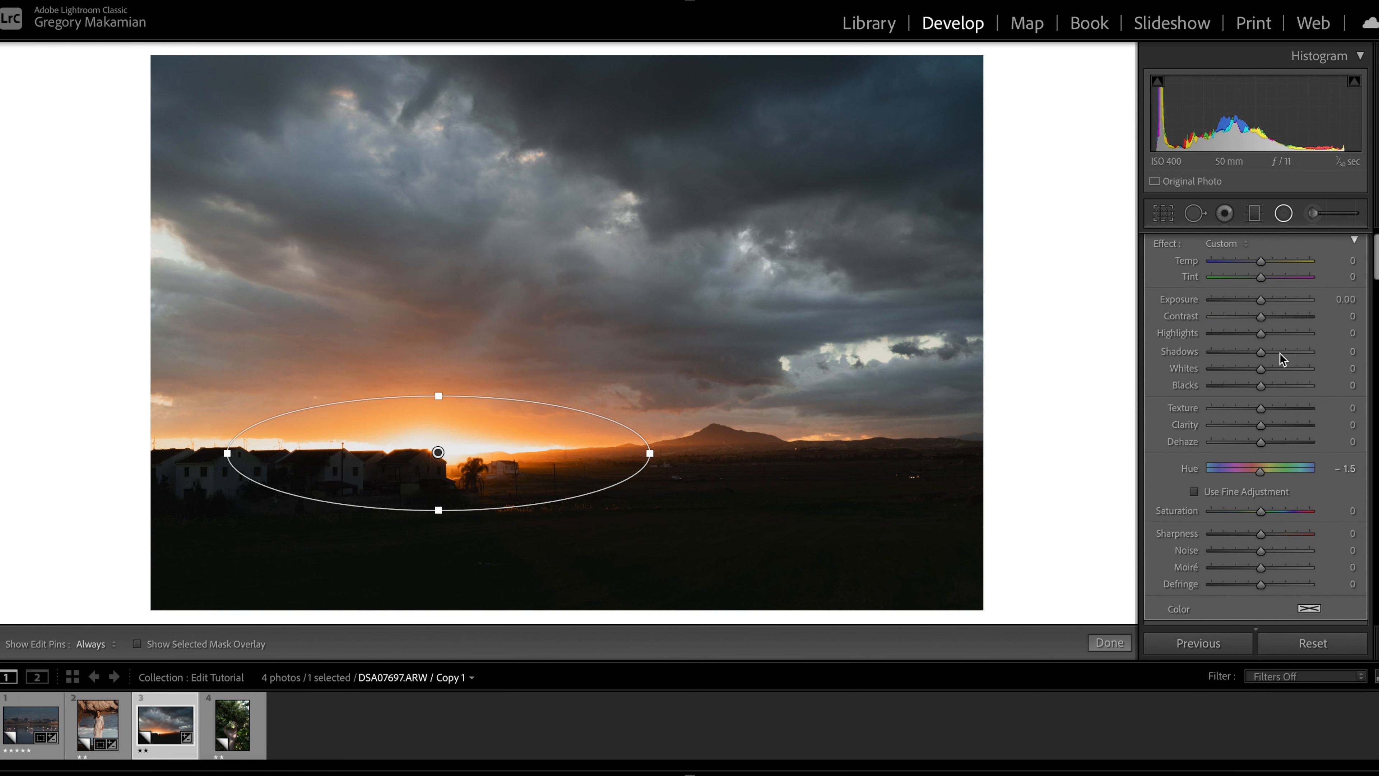
{"action": "left_click", "coordinate": [1284, 215]}
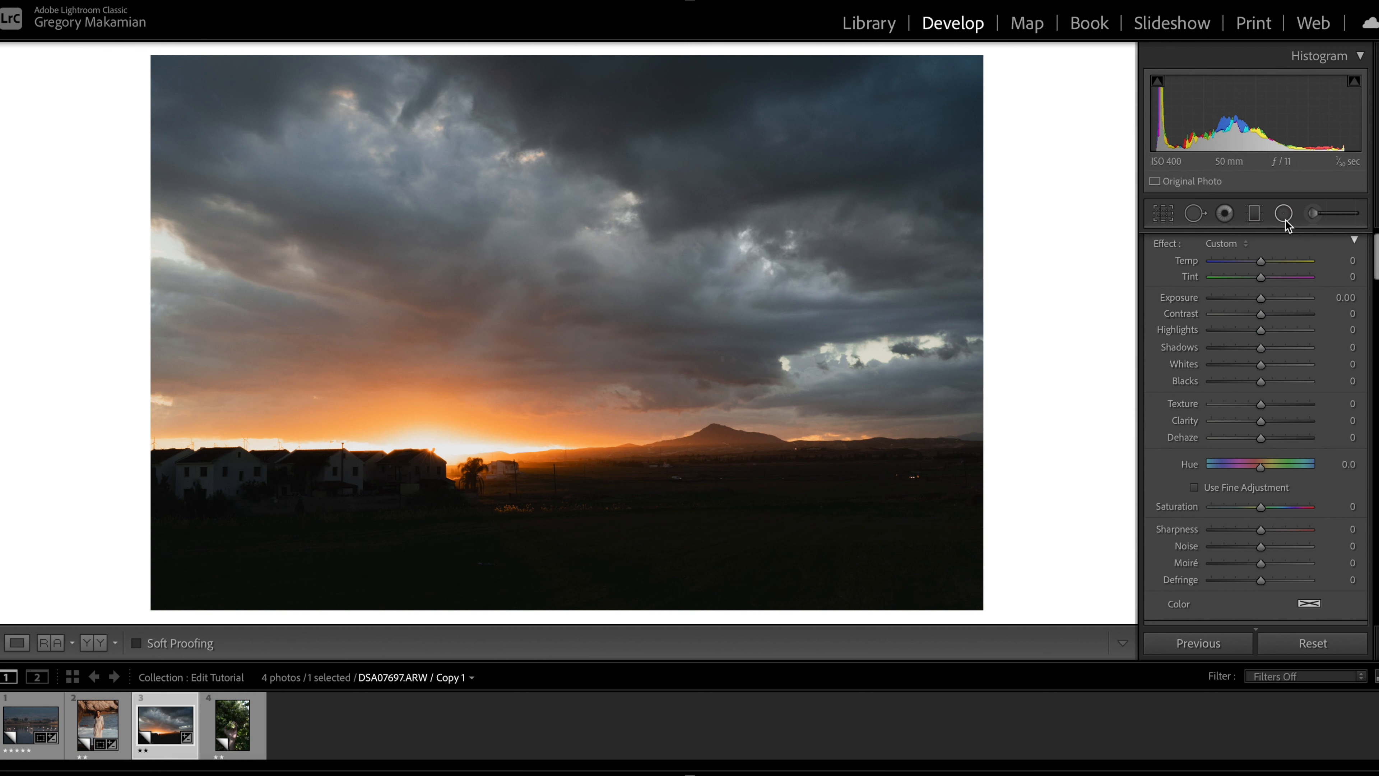
- Adjust the parametric tone curve: Highlights −12, Lights −8, Darks +12 and Shadows +13
{"action": "scroll", "coordinate": [1277, 362], "scroll_direction": "down", "scroll_amount": 6}
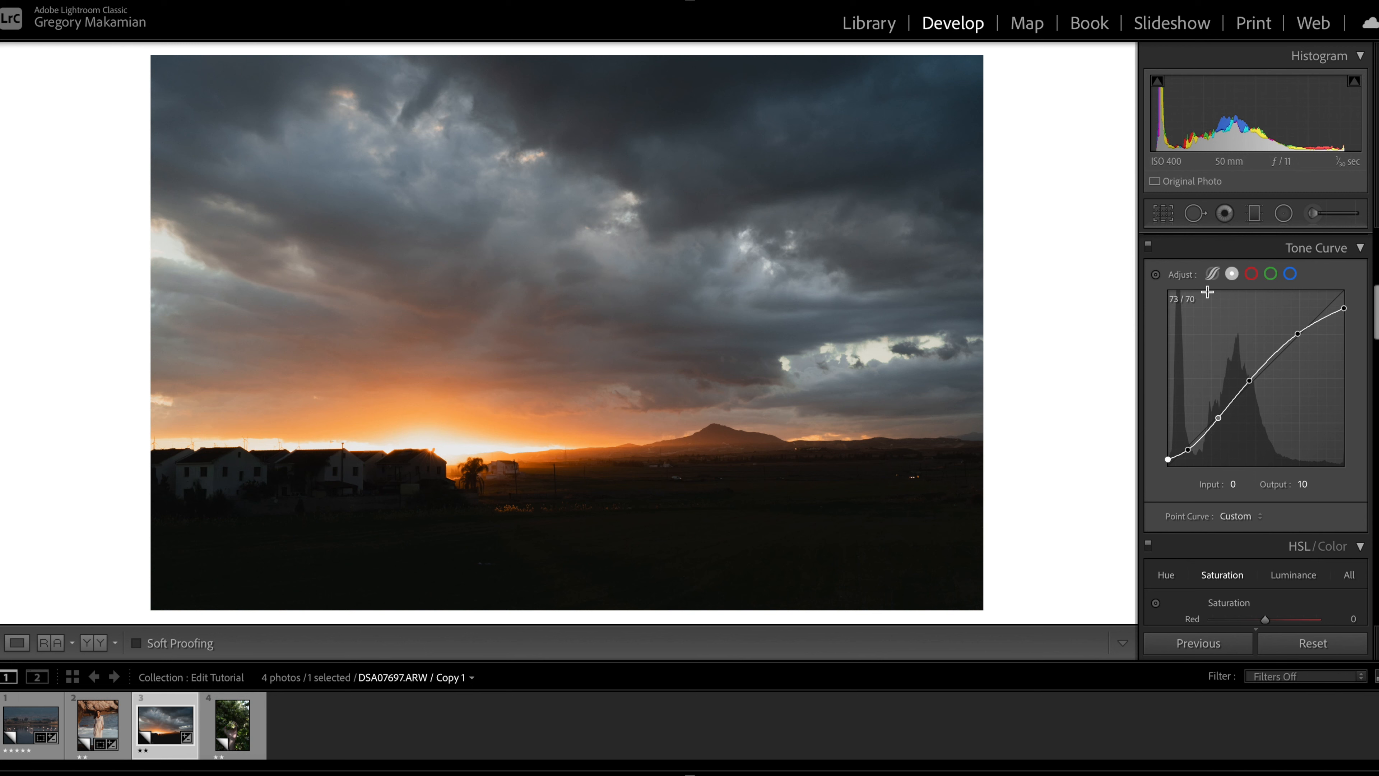
{"action": "left_click", "coordinate": [1213, 275]}
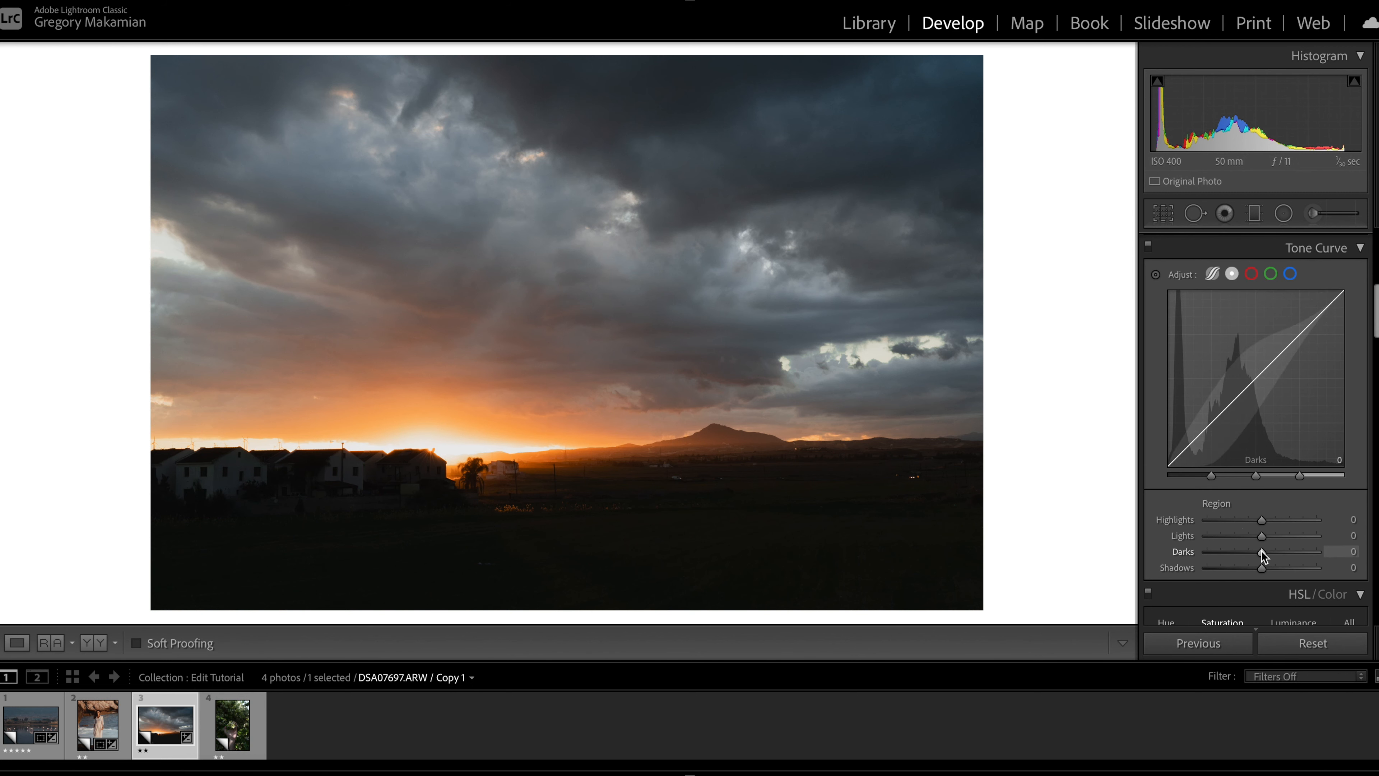
{"action": "left_click_drag", "start_coordinate": [1262, 551], "coordinate": [1254, 519]}
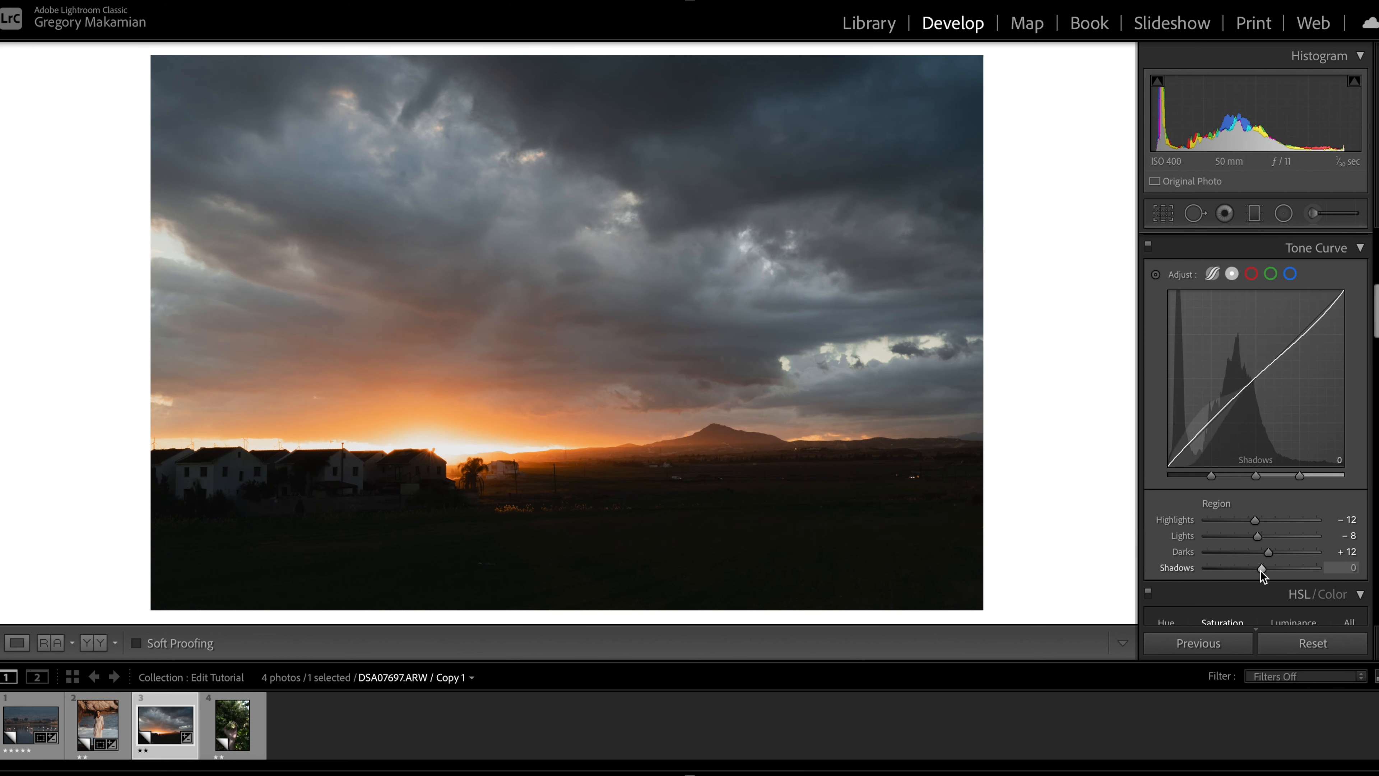
{"action": "mouse_move", "coordinate": [1260, 570]}
{"action": "left_mouse_down"}
{"action": "mouse_move", "coordinate": [1305, 570]}
{"action": "mouse_move", "coordinate": [1219, 572]}
{"action": "mouse_move", "coordinate": [1280, 568]}
{"action": "mouse_move", "coordinate": [1267, 569]}
{"action": "left_mouse_up"}
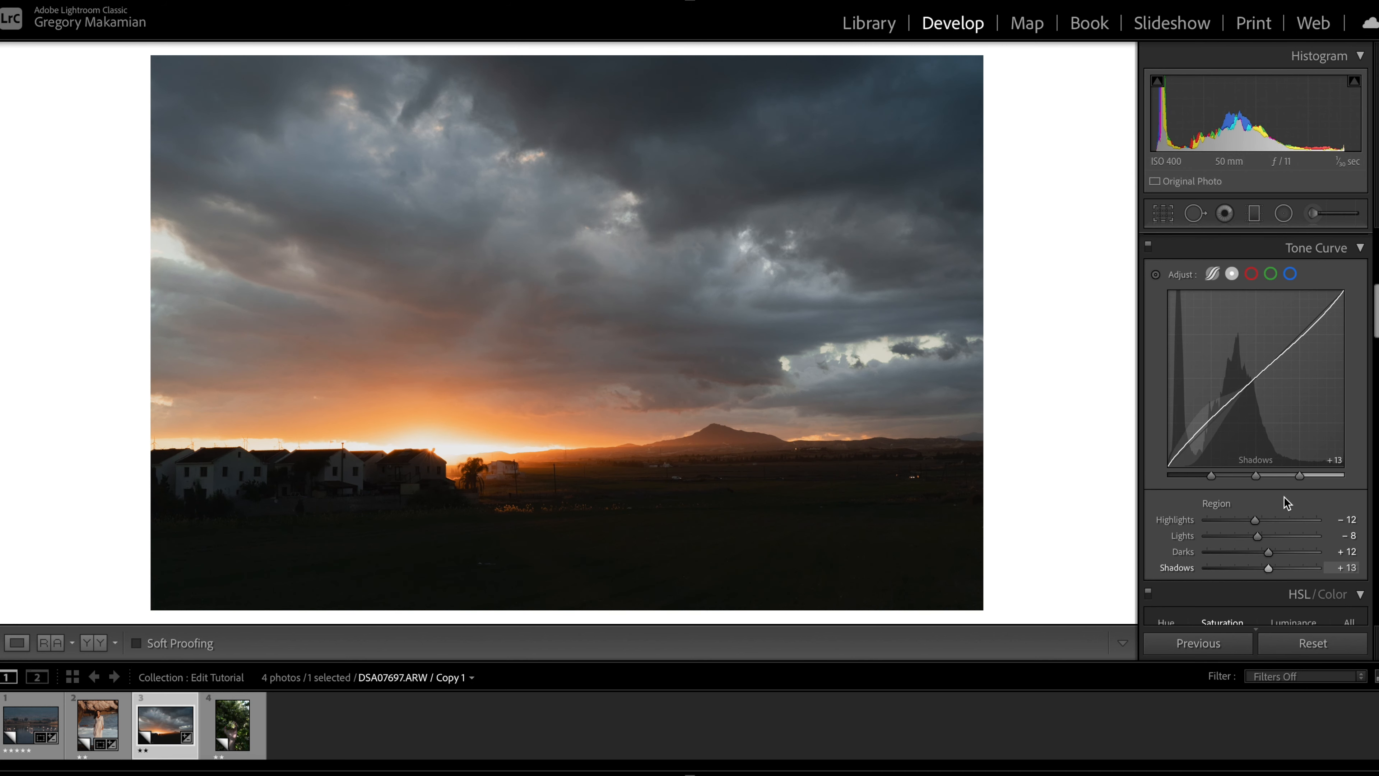
{"action": "scroll", "coordinate": [1289, 467], "scroll_direction": "down", "scroll_amount": 5}
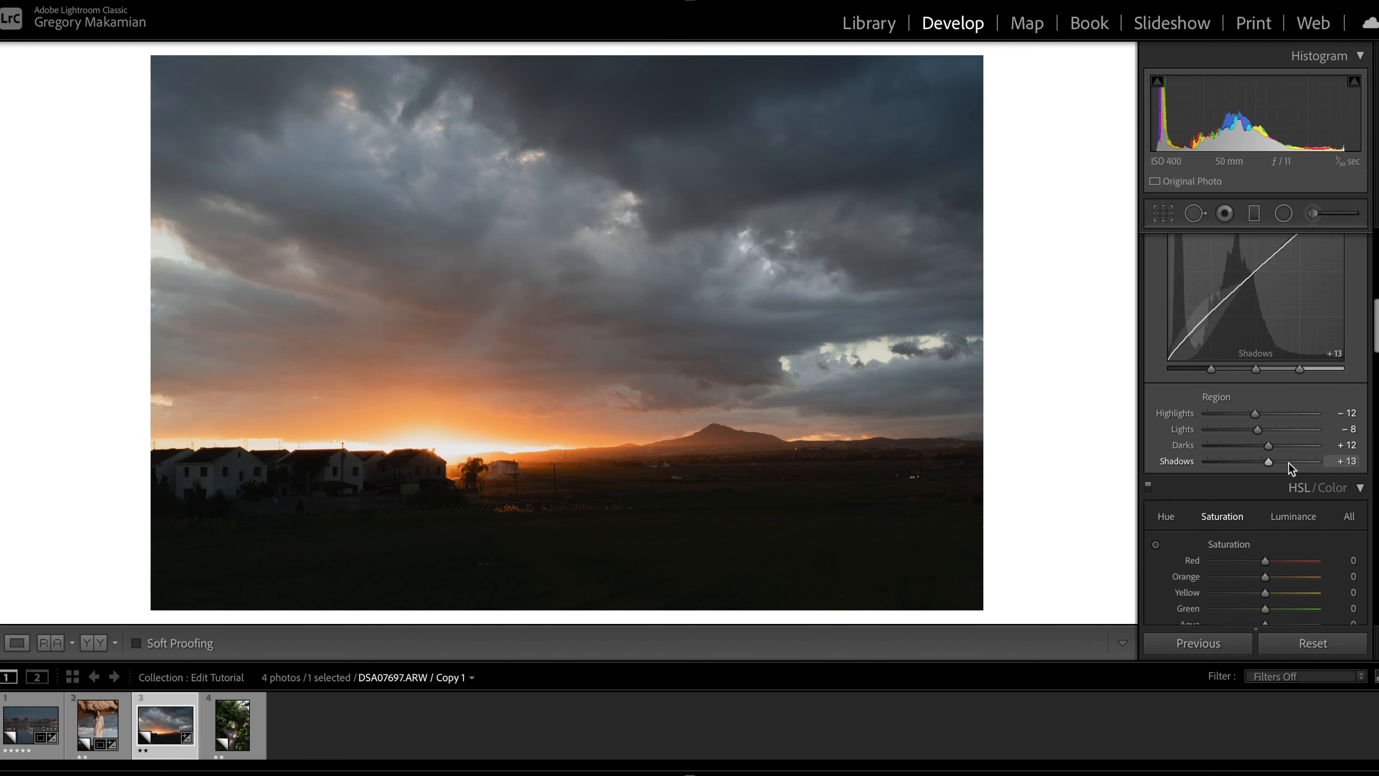
- Set the photo's Dehaze to +17, Shadows to +24 and Highlights to −16 in the basic adjustments
{"action": "scroll", "coordinate": [1290, 464], "scroll_direction": "up", "scroll_amount": 15}
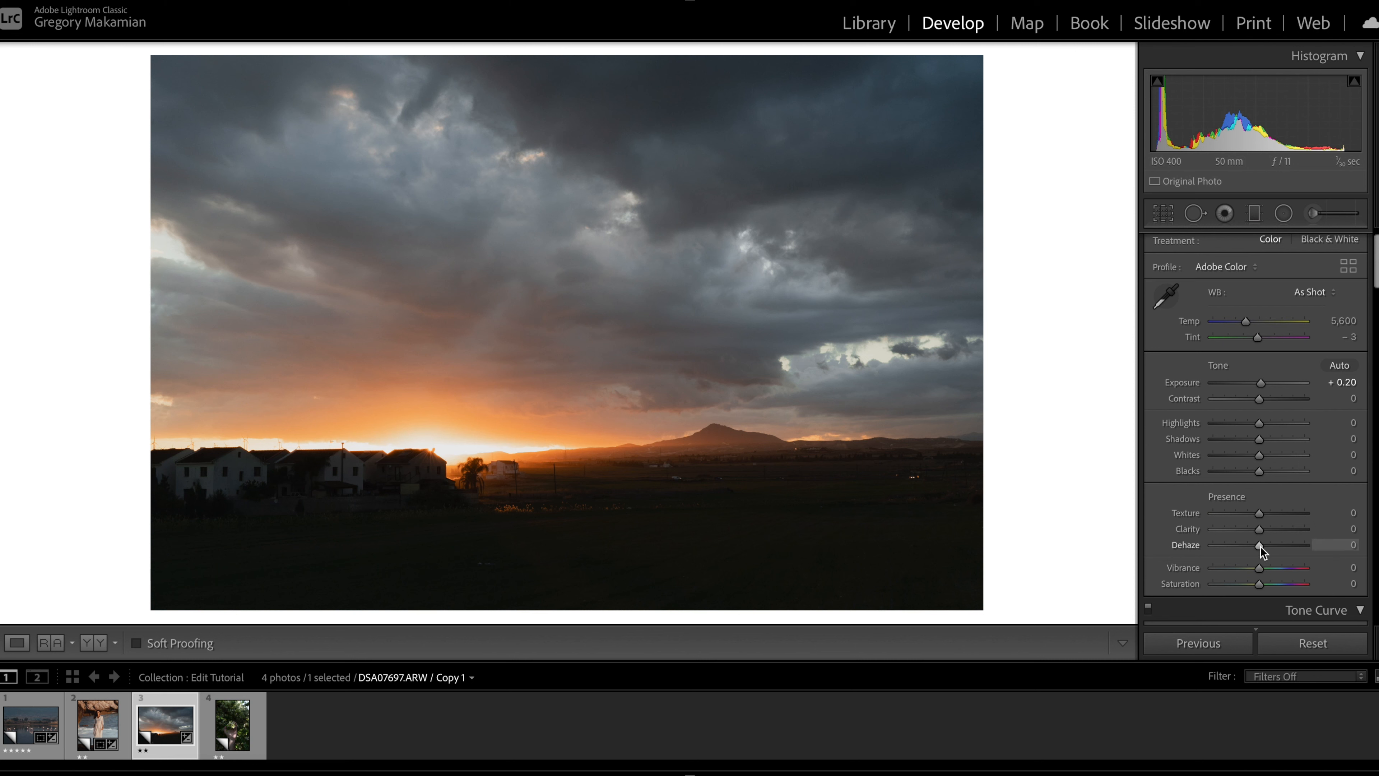
{"action": "key", "text": "Up"}
{"action": "key", "text": "Up"}
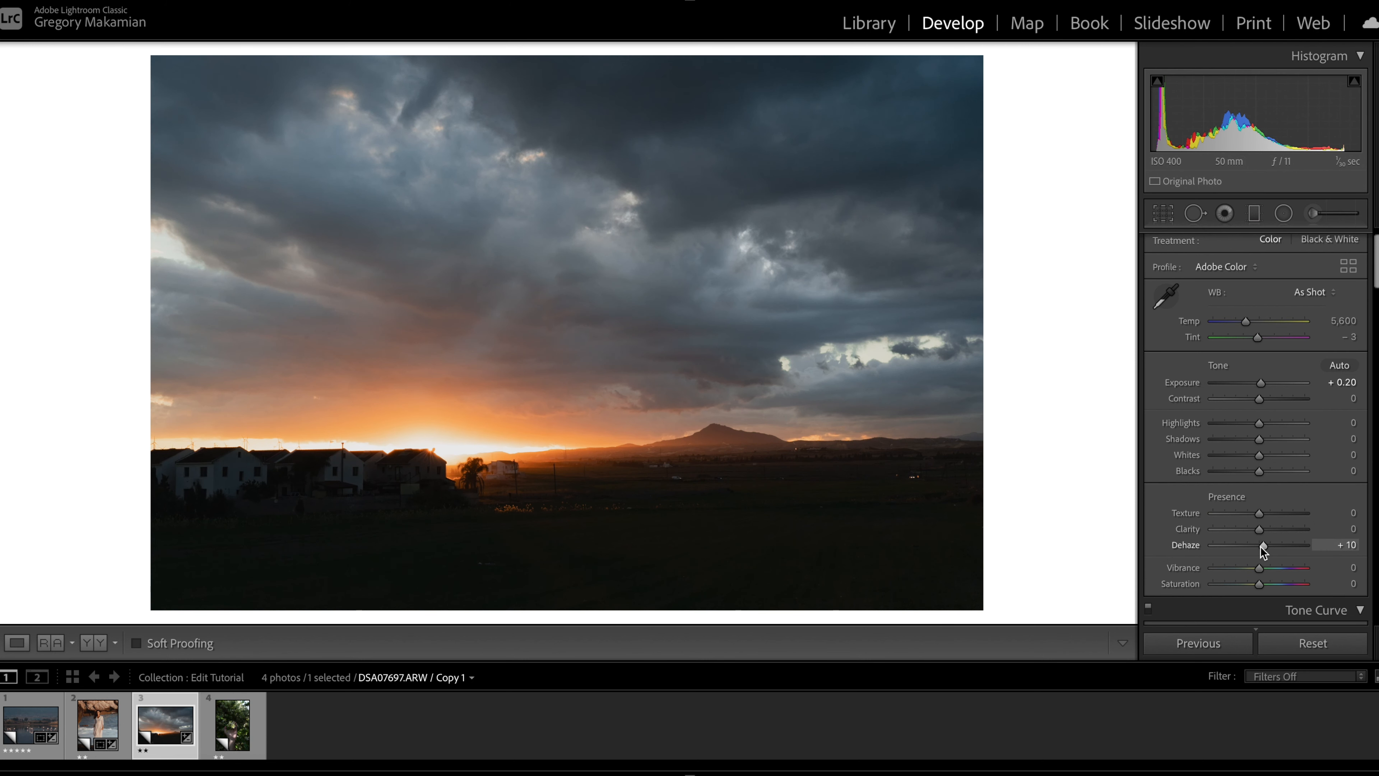
{"action": "key", "text": "Up"}
{"action": "key", "text": "Up"}
{"action": "left_click_drag", "start_coordinate": [1266, 546], "coordinate": [1267, 545]}
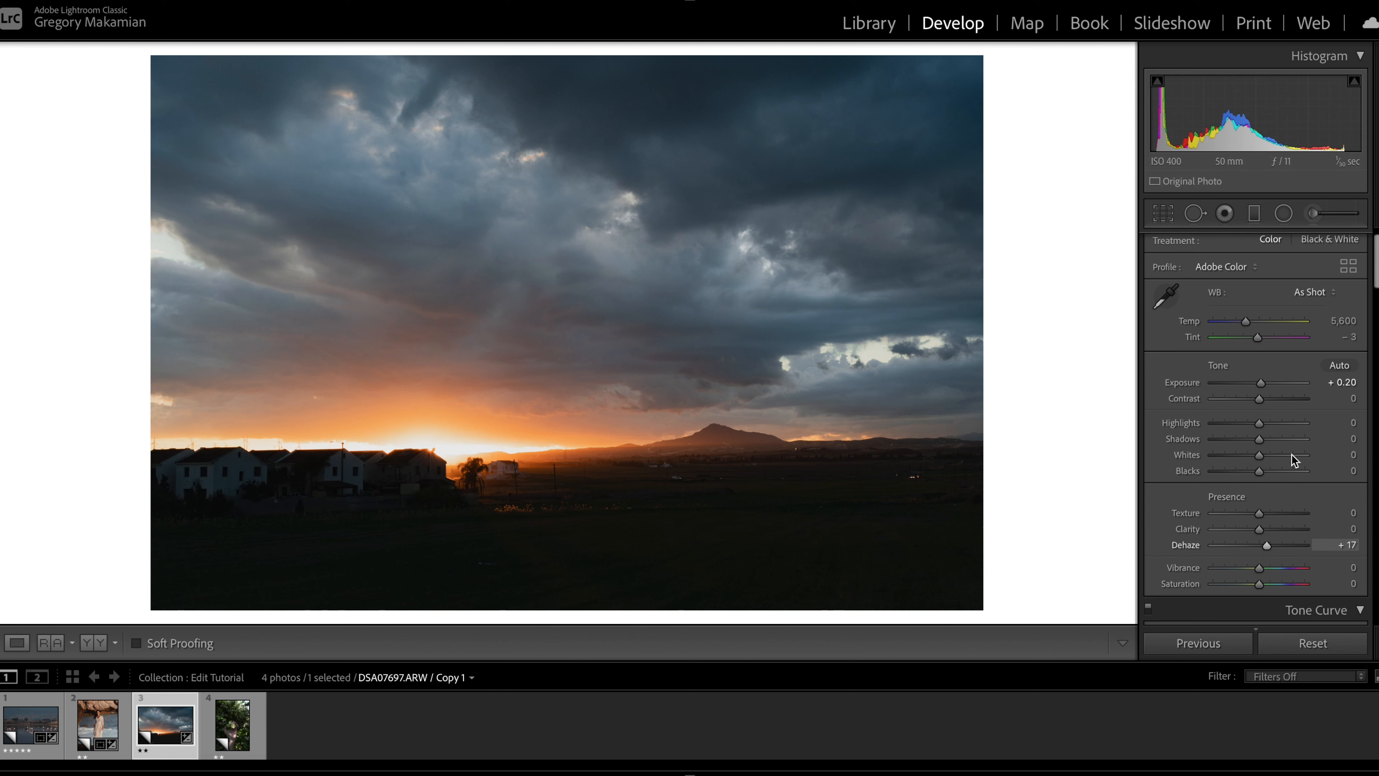
{"action": "left_click_drag", "start_coordinate": [1260, 438], "coordinate": [1251, 421]}
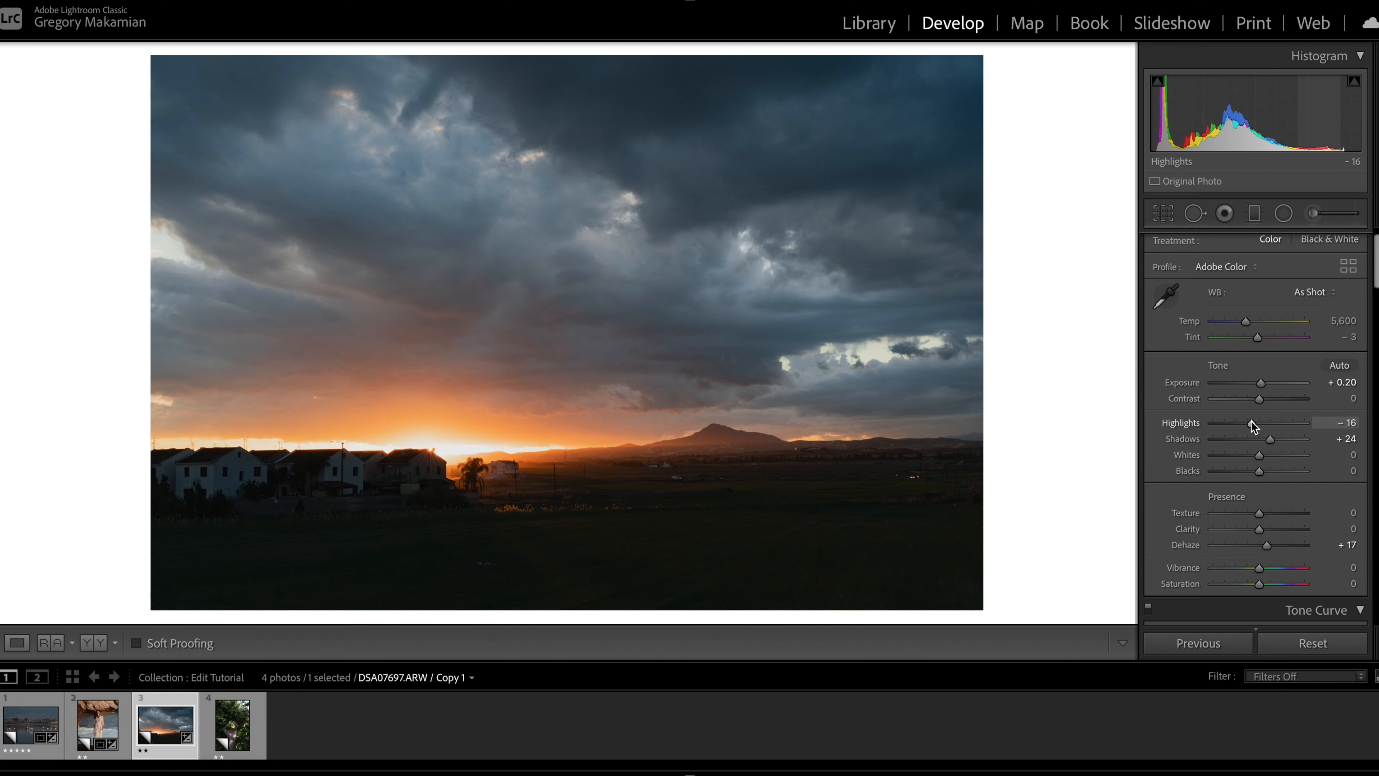
- Lower the HSL Saturation of Aqua to −44 and Blue to −54
{"action": "scroll", "coordinate": [1284, 454], "scroll_direction": "down", "scroll_amount": 2}
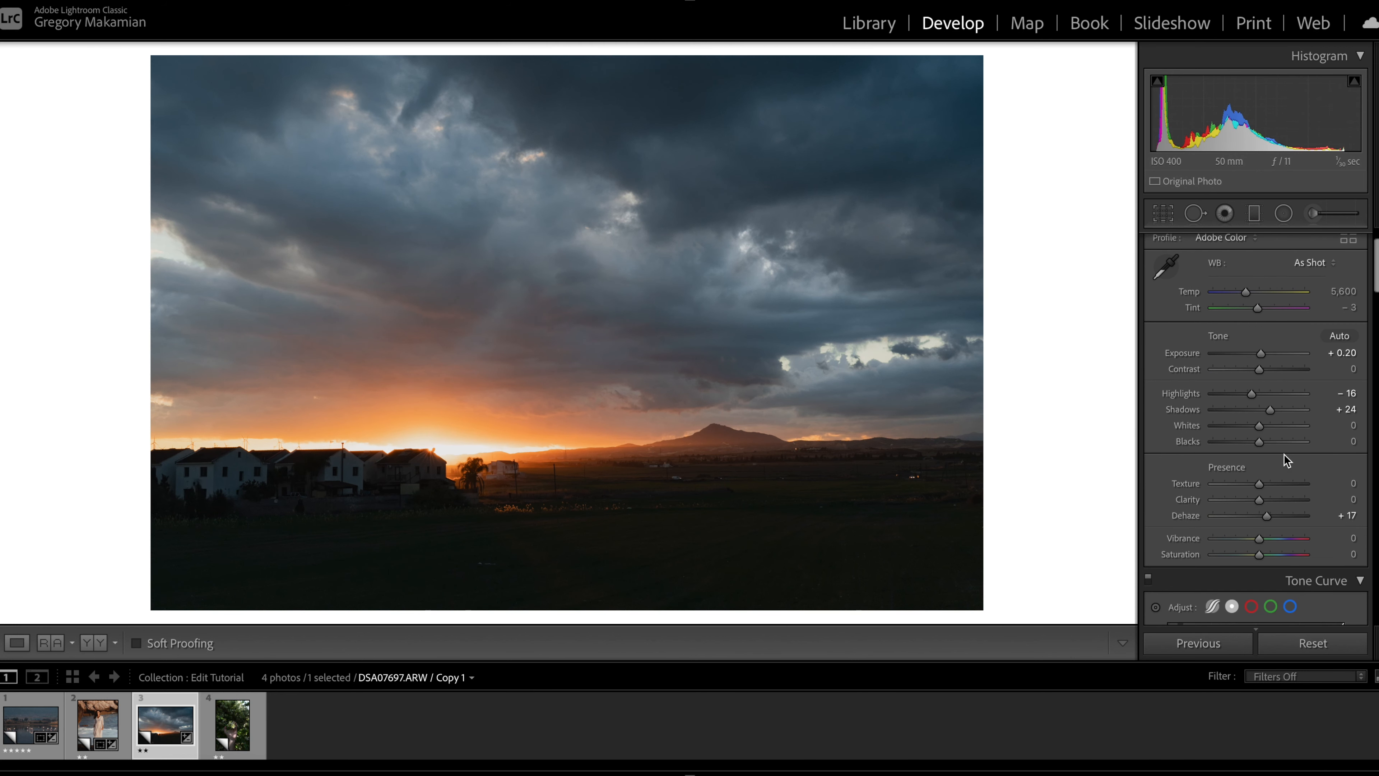
{"action": "scroll", "coordinate": [1275, 475], "scroll_direction": "down", "scroll_amount": 6}
{"action": "scroll", "coordinate": [1275, 474], "scroll_direction": "down", "scroll_amount": 7}
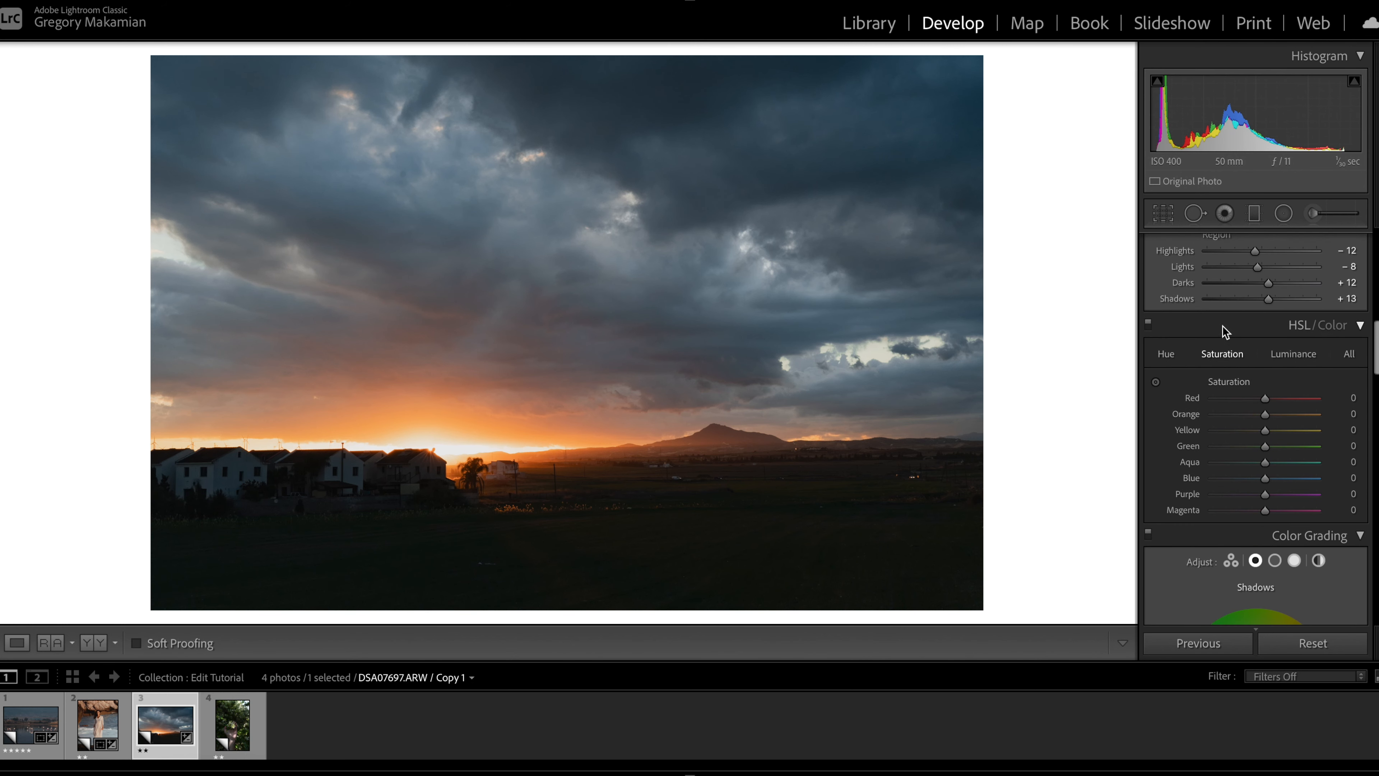
{"action": "left_click_drag", "start_coordinate": [1264, 448], "coordinate": [1235, 447]}
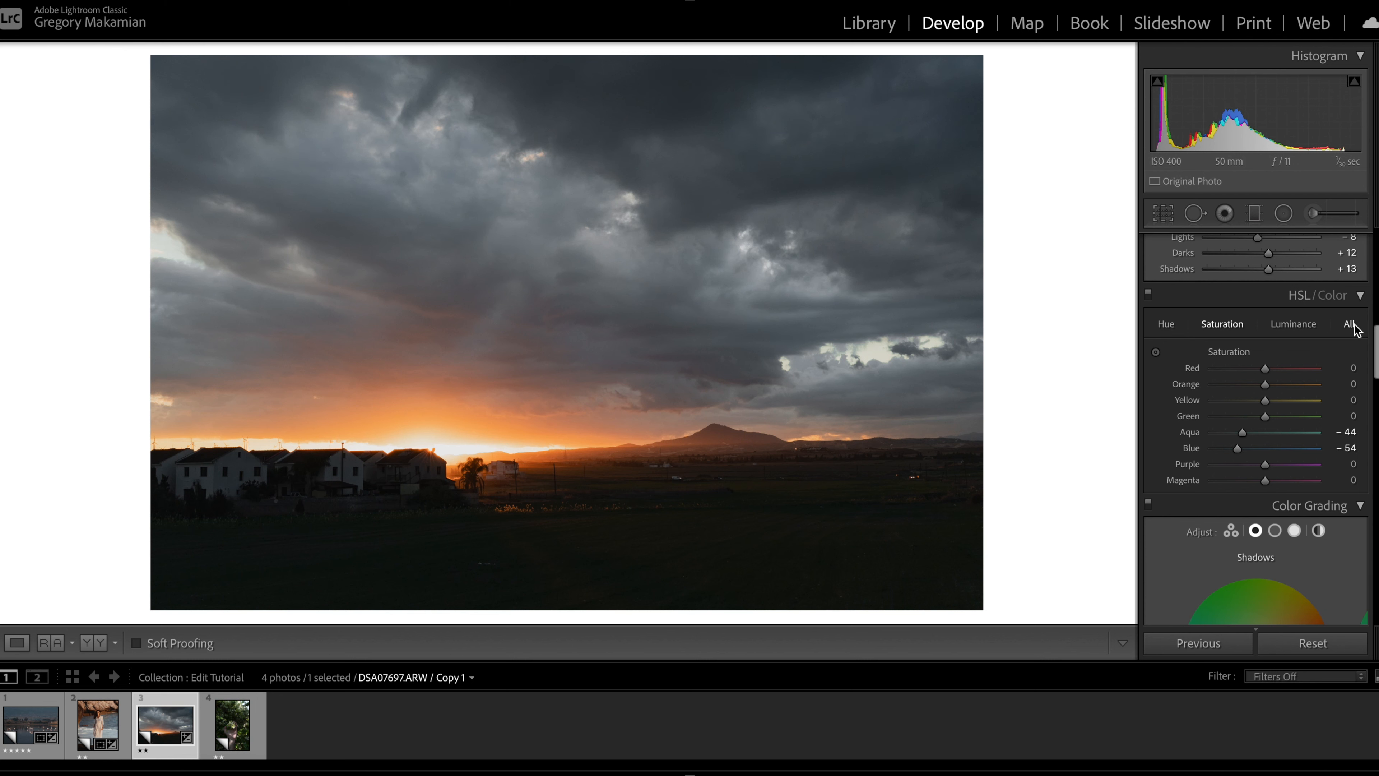
- Draw a wide, flat radial filter over the mountain and horizon, and tilt it slightly to follow the light
{"action": "scroll", "coordinate": [1355, 329], "scroll_direction": "up", "scroll_amount": 12}
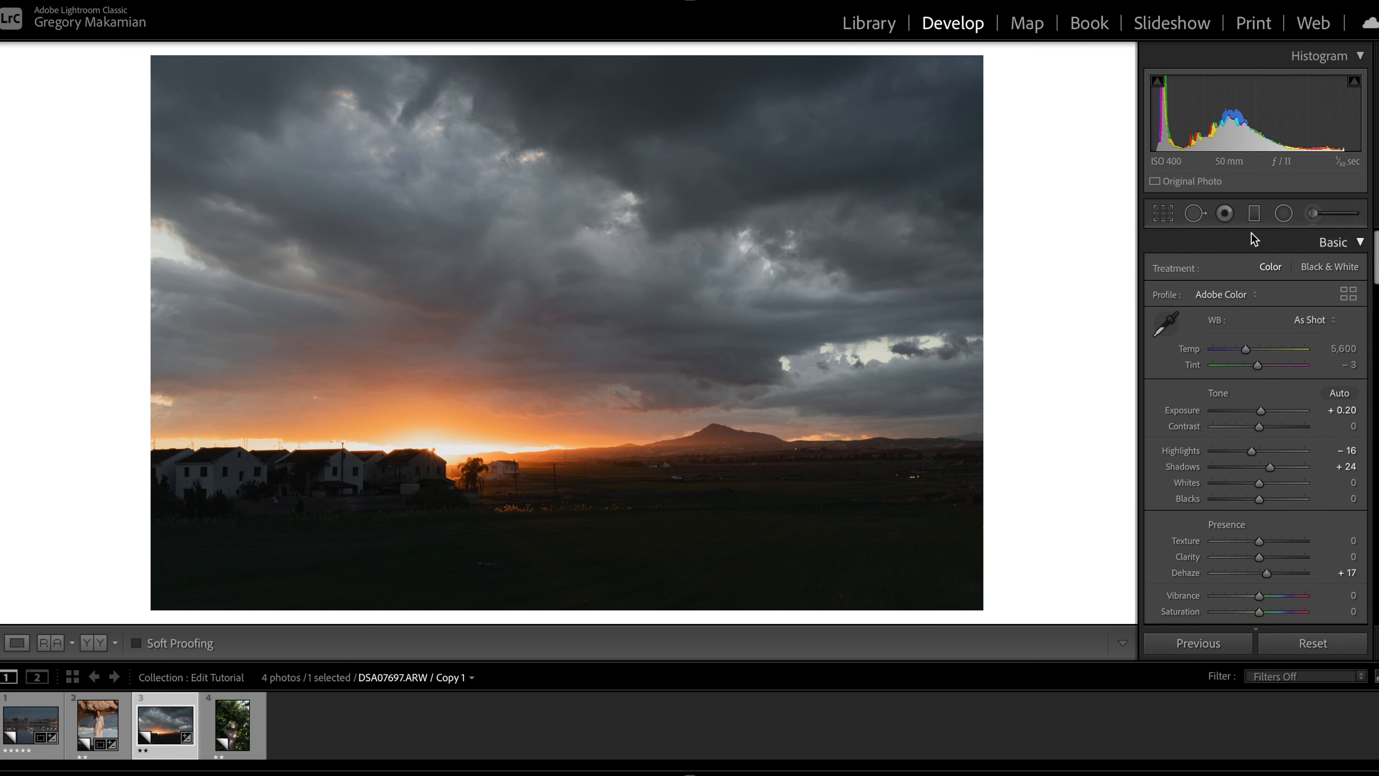
{"action": "left_click", "coordinate": [1283, 213]}
{"action": "left_click_drag", "start_coordinate": [785, 450], "coordinate": [502, 407]}
{"action": "left_click_drag", "start_coordinate": [769, 457], "coordinate": [707, 450]}
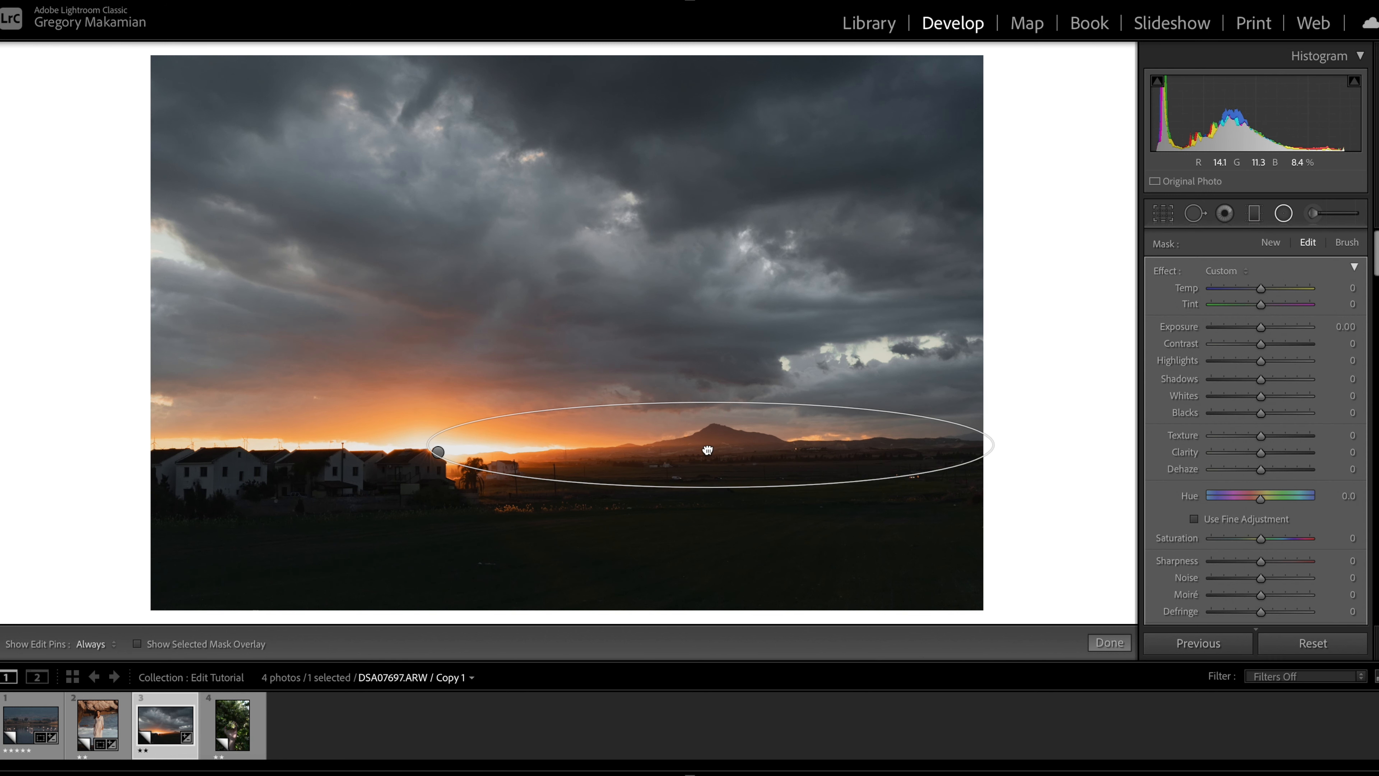
{"action": "left_click_drag", "start_coordinate": [484, 404], "coordinate": [462, 416]}
{"action": "scroll", "coordinate": [1216, 529], "scroll_direction": "down", "scroll_amount": 5}
{"action": "scroll", "coordinate": [1231, 505], "scroll_direction": "up", "scroll_amount": 4}
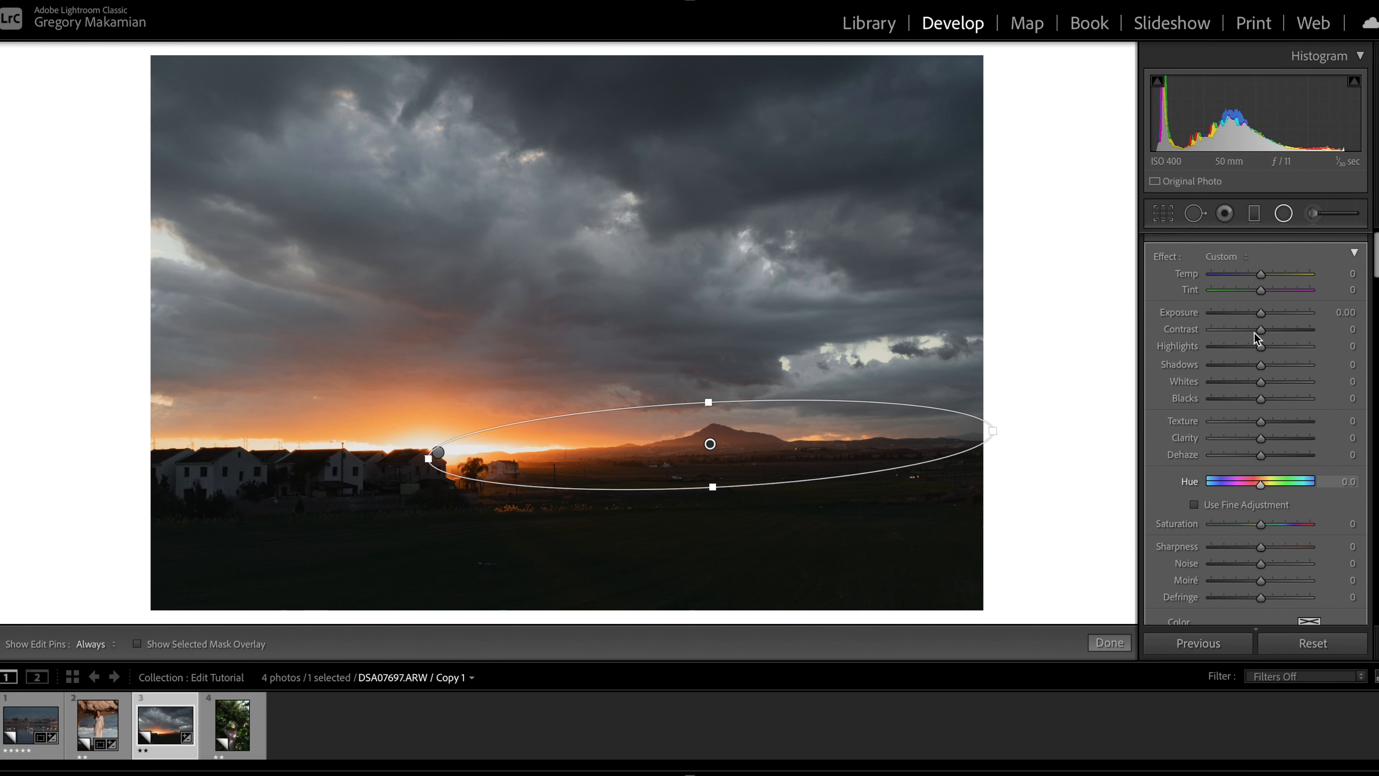
- Set the mountain radial filter's Exposure to 0.62 and Feather to 75, and make its ellipse slightly taller
{"action": "left_click_drag", "start_coordinate": [1264, 312], "coordinate": [1271, 311]}
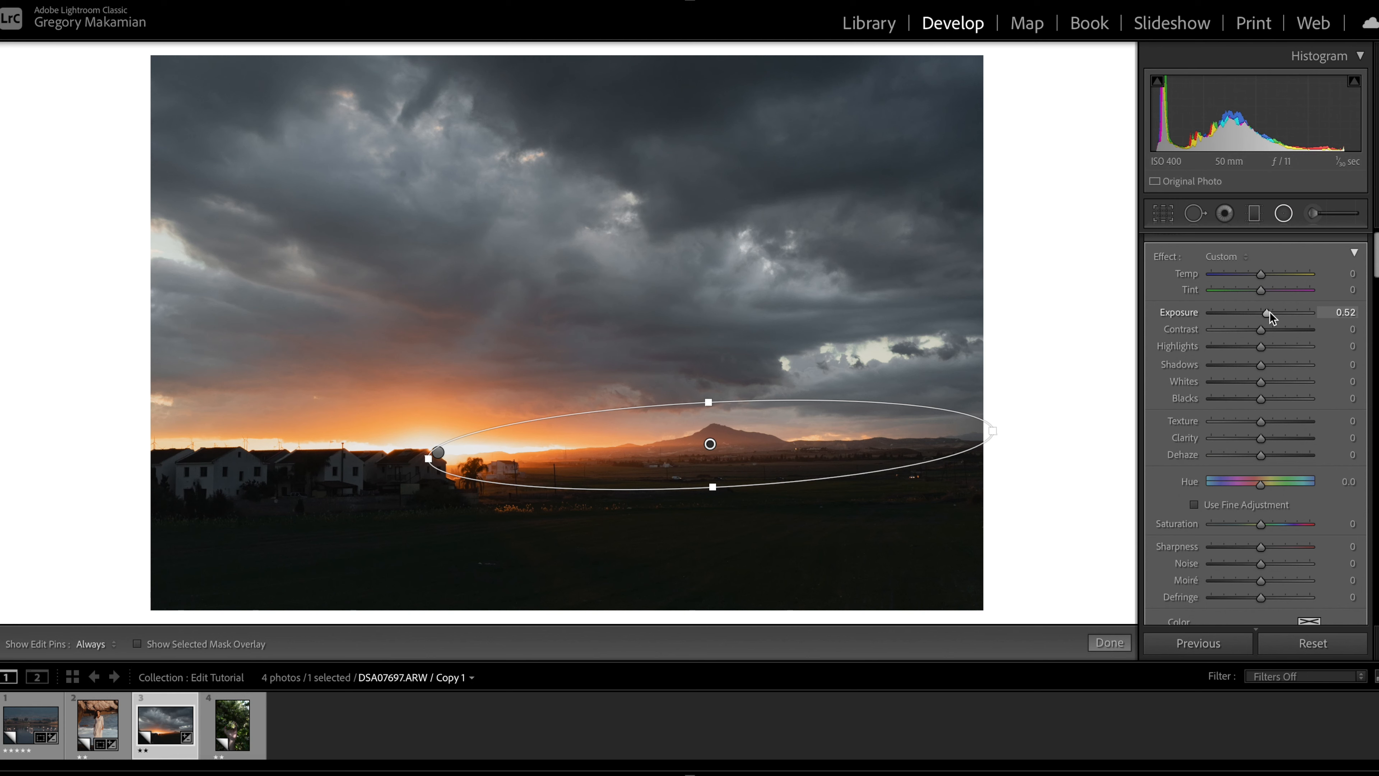
{"action": "scroll", "coordinate": [1257, 357], "scroll_direction": "down", "scroll_amount": 3}
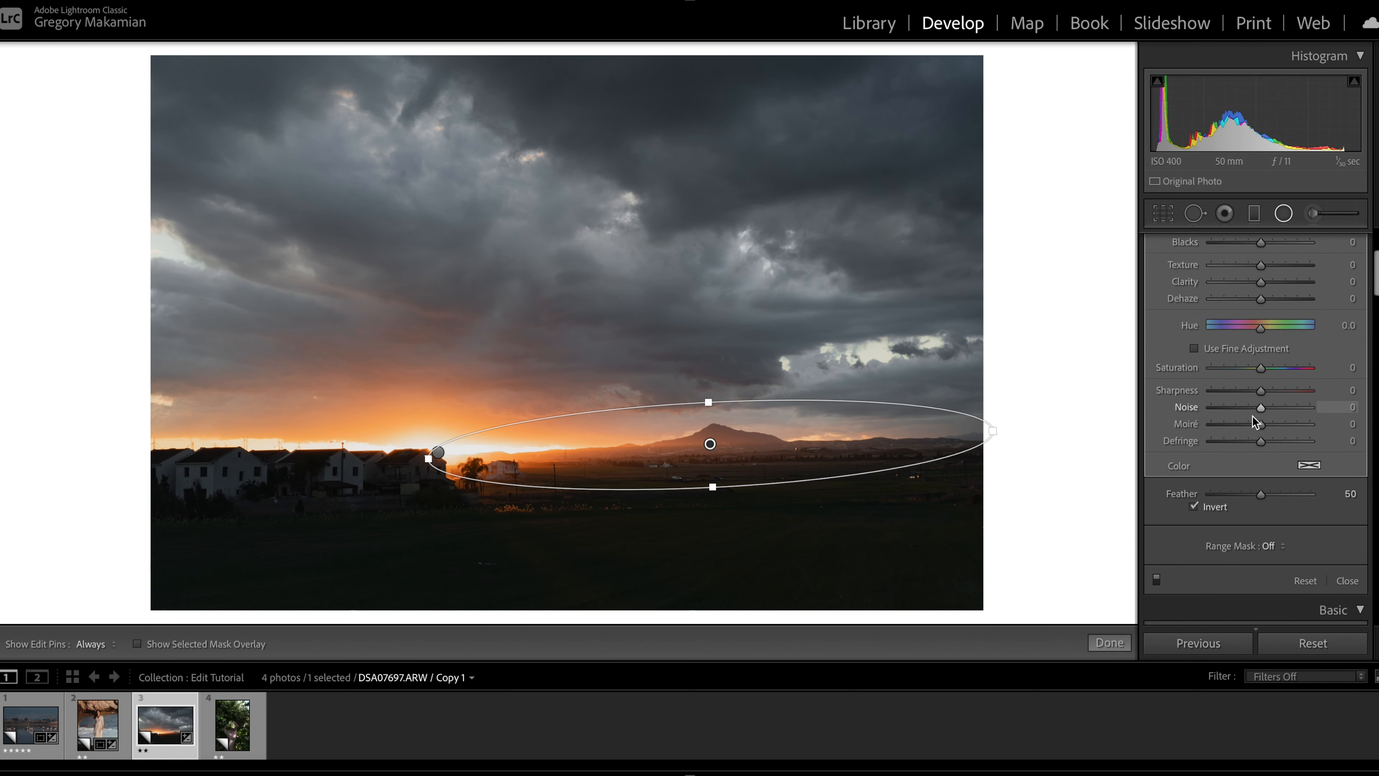
{"action": "scroll", "coordinate": [1257, 440], "scroll_direction": "down", "scroll_amount": 1}
{"action": "left_click_drag", "start_coordinate": [1261, 472], "coordinate": [1282, 469]}
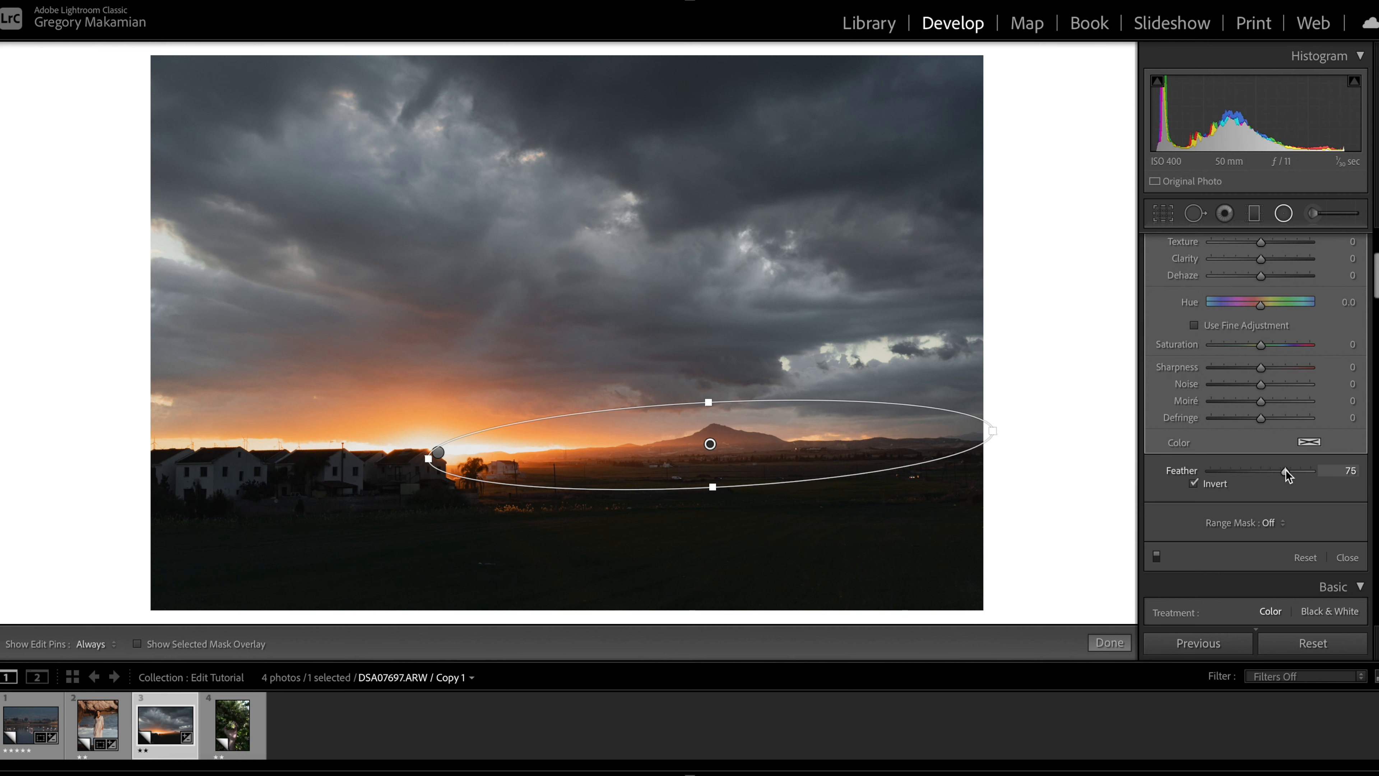
{"action": "mouse_move", "coordinate": [708, 398]}
{"action": "left_mouse_down"}
{"action": "mouse_move", "coordinate": [705, 365]}
{"action": "mouse_move", "coordinate": [707, 386]}
{"action": "left_mouse_up"}
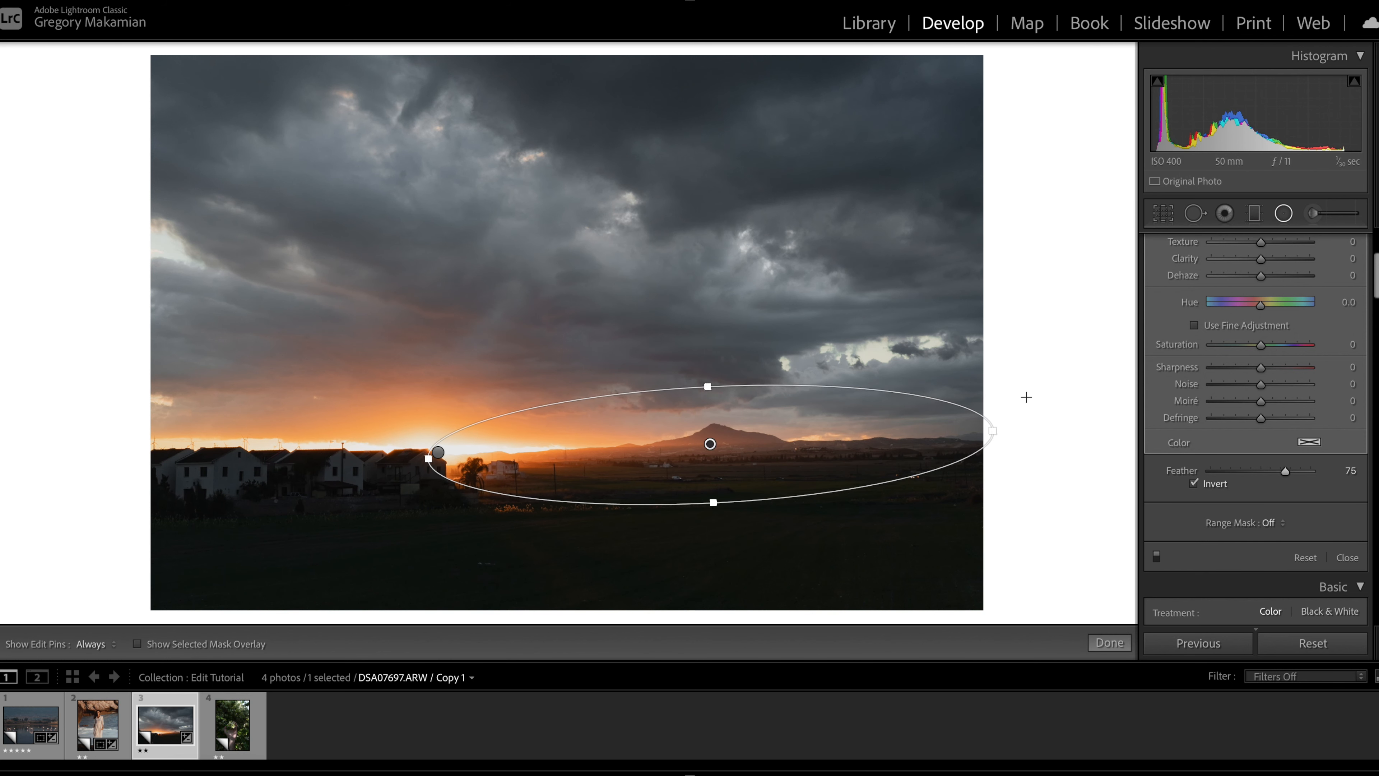
- Toggle the radial filters off and on to compare their effect on the photo
{"action": "left_click", "coordinate": [1283, 213]}
{"action": "left_click", "coordinate": [1283, 213]}
{"action": "scroll", "coordinate": [1208, 494], "scroll_direction": "down", "scroll_amount": 5}
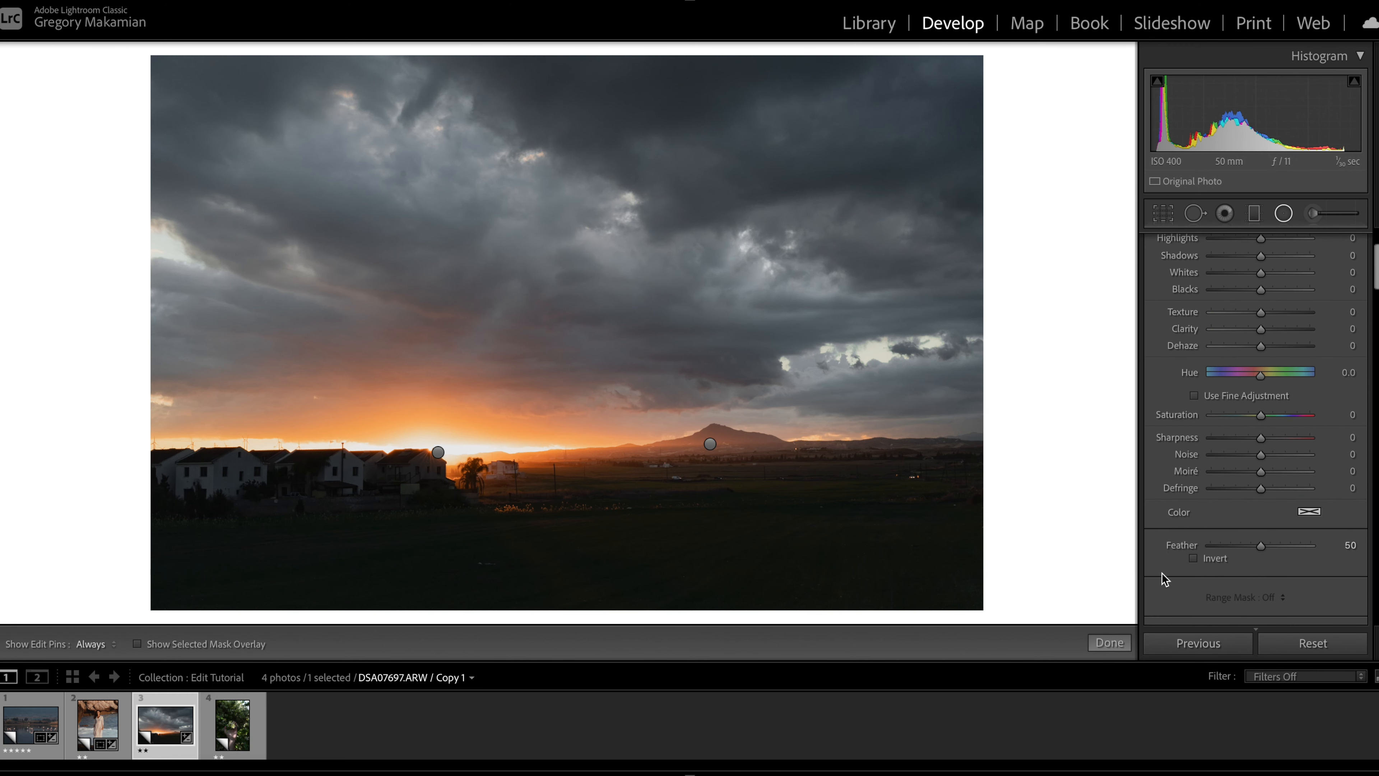
{"action": "scroll", "coordinate": [1161, 573], "scroll_direction": "down", "scroll_amount": 1}
{"action": "left_click", "coordinate": [1154, 578]}
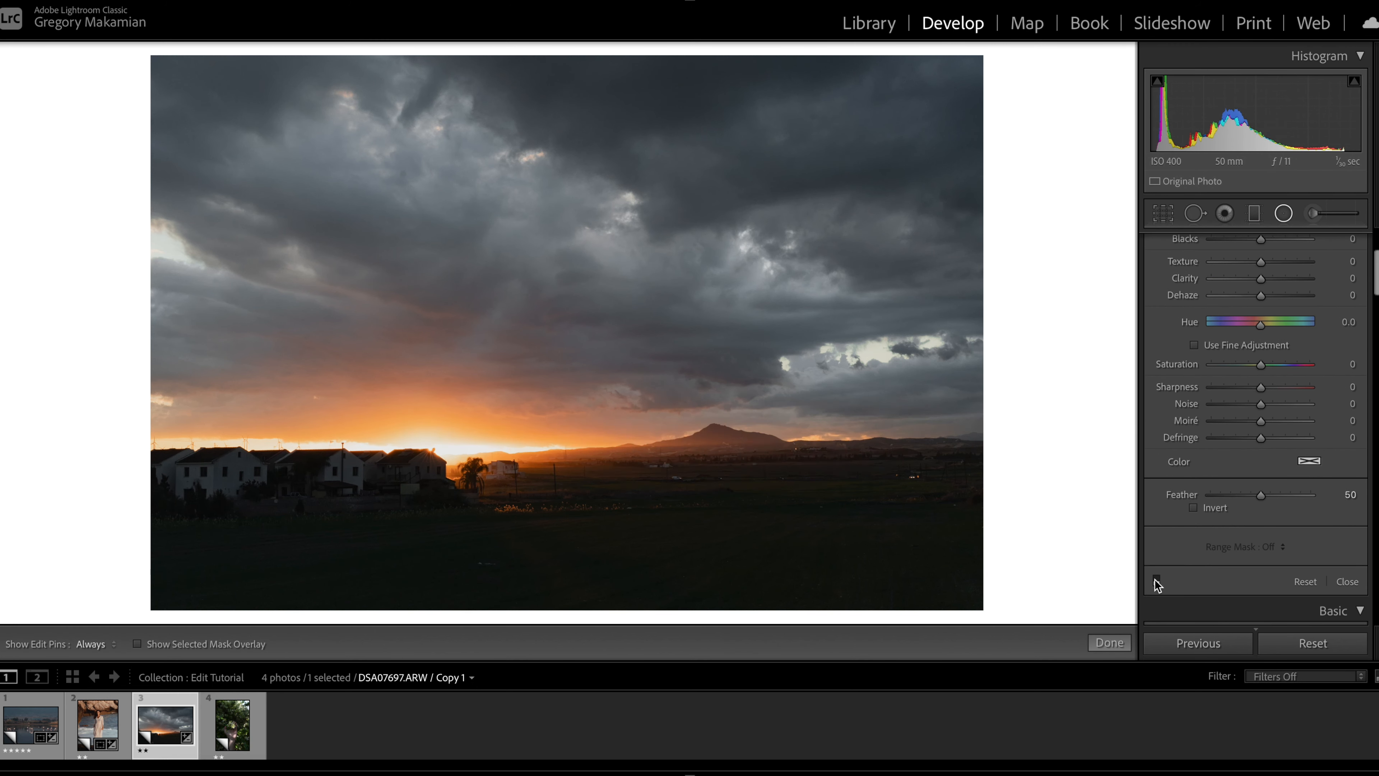
{"action": "left_click", "coordinate": [1156, 579]}
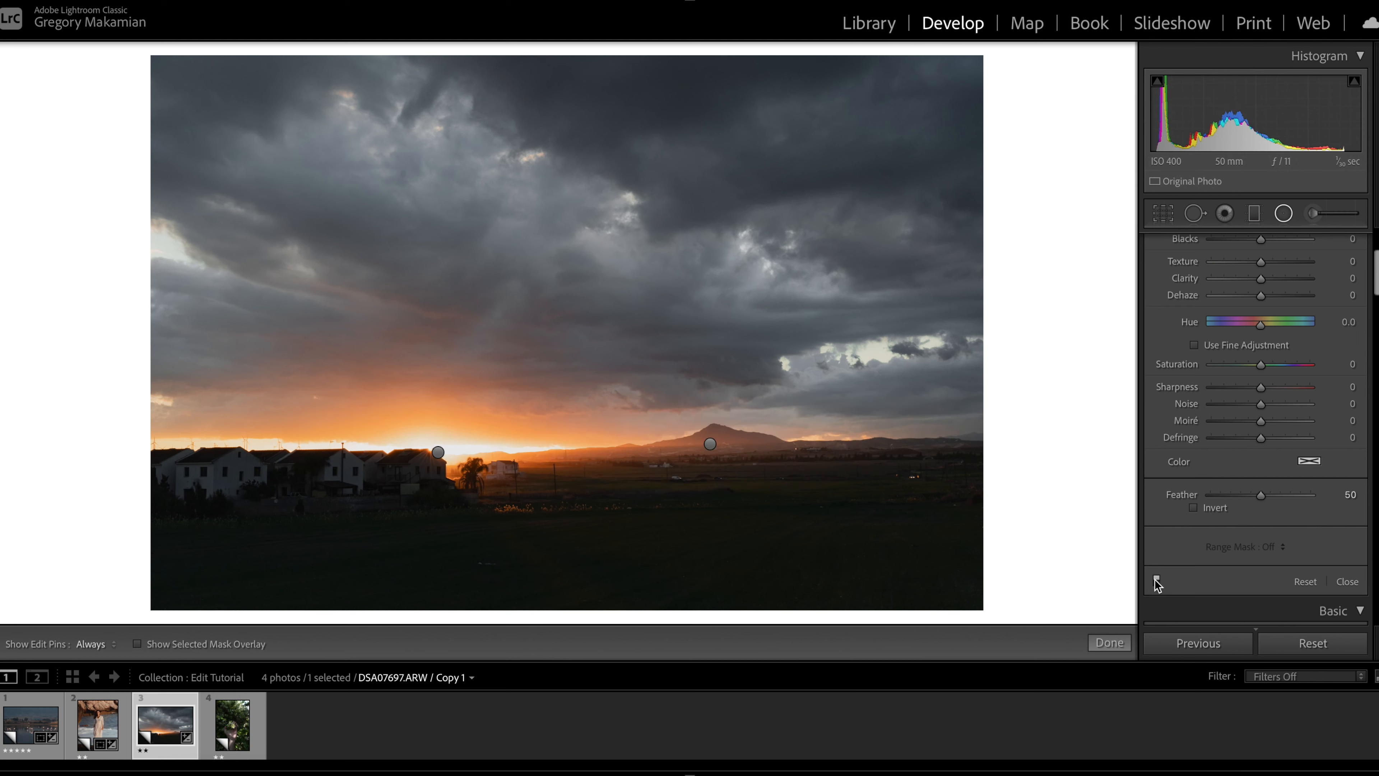
{"action": "left_click", "coordinate": [1283, 213]}
- Try raising the photo's overall Exposure to +0.40 and undo it
{"action": "scroll", "coordinate": [1189, 445], "scroll_direction": "down", "scroll_amount": 1}
{"action": "scroll", "coordinate": [1187, 479], "scroll_direction": "down", "scroll_amount": 3}
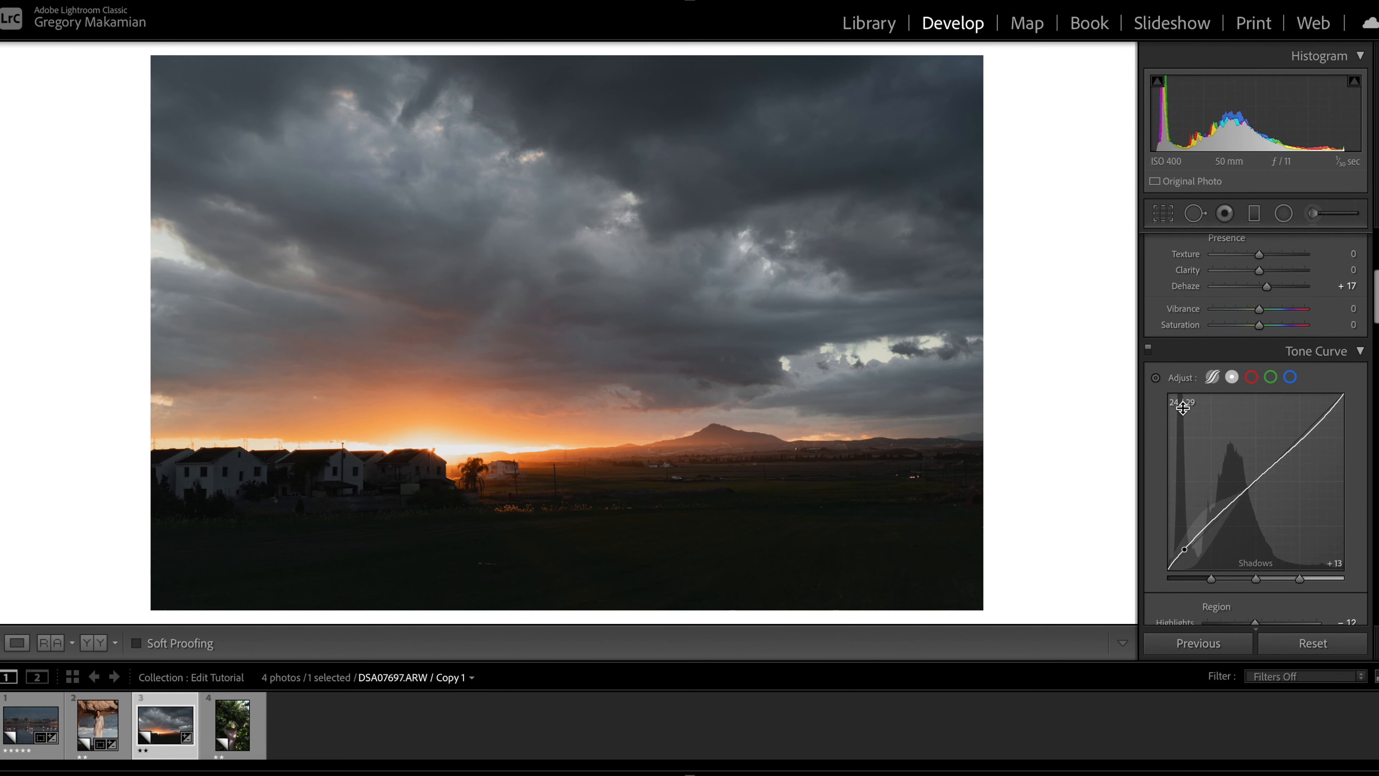
{"action": "scroll", "coordinate": [1196, 402], "scroll_direction": "up", "scroll_amount": 4}
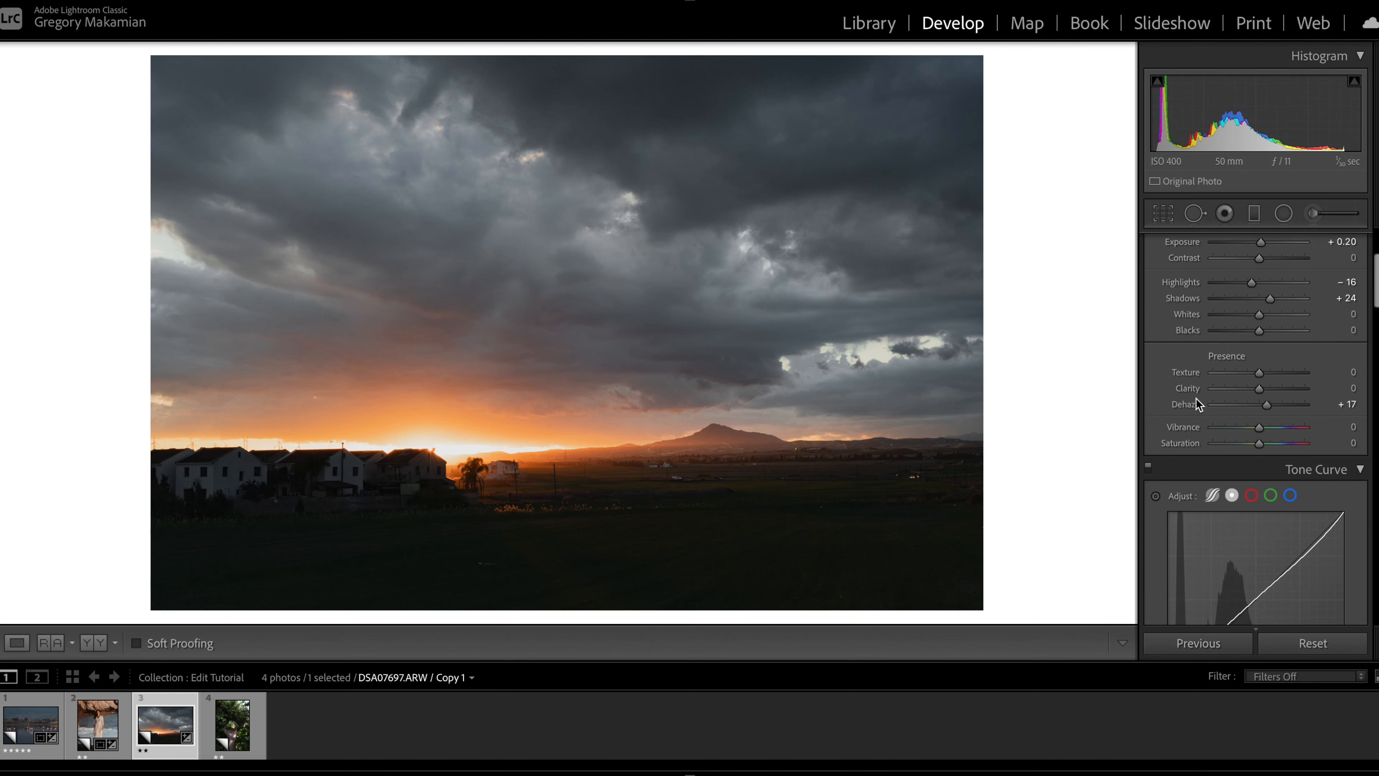
{"action": "left_click_drag", "start_coordinate": [1258, 242], "coordinate": [1263, 242]}
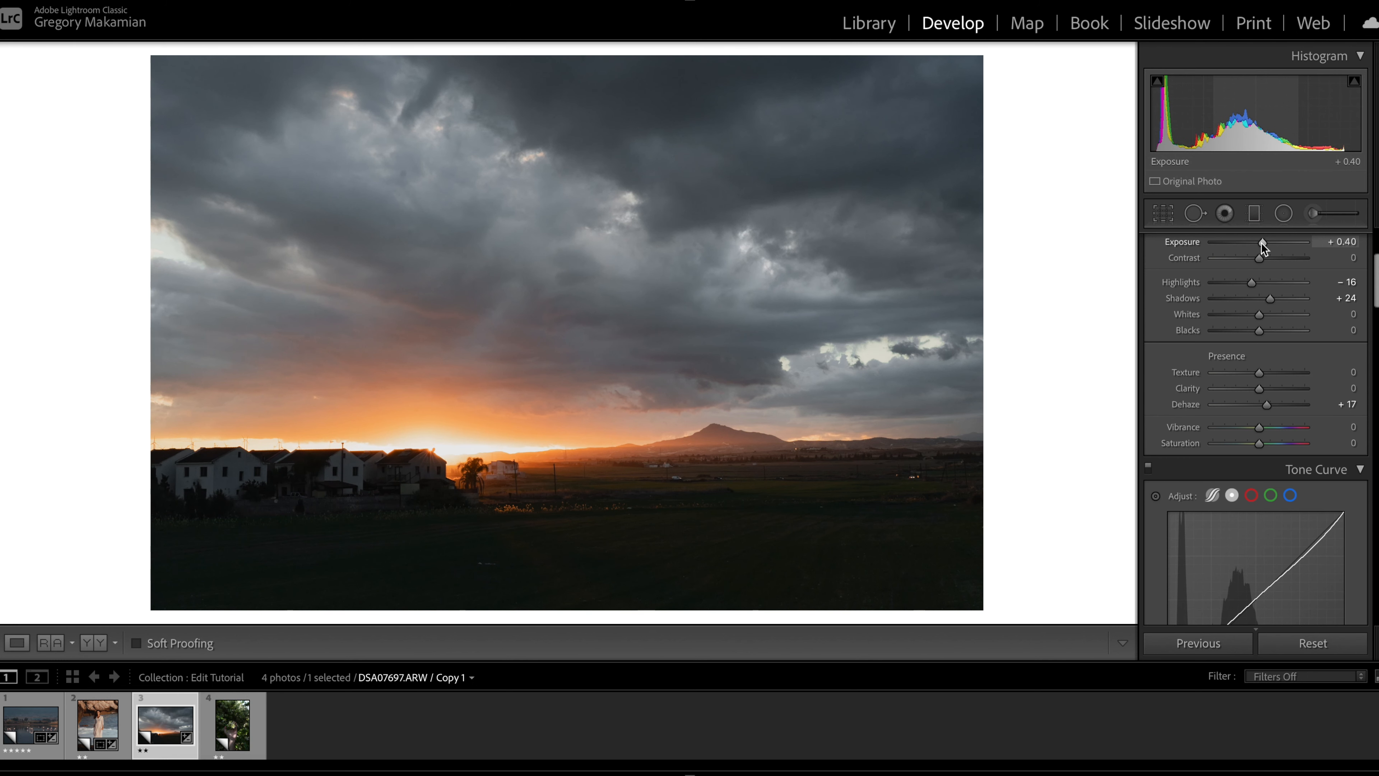
{"action": "key", "text": "ctrl+z"}
- Add a slightly tilted graduated filter over the dark foreground field with Exposure −0.48
{"action": "left_click", "coordinate": [1254, 213]}
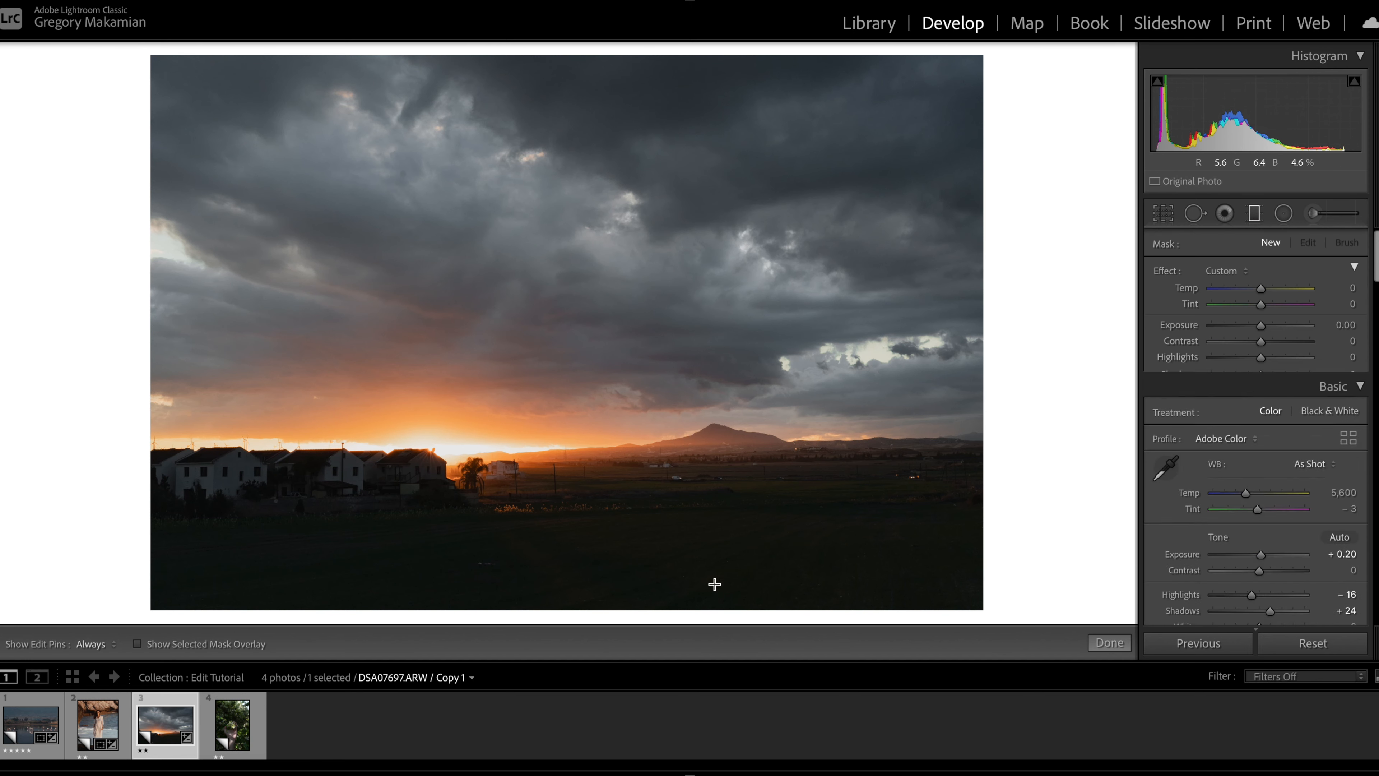
{"action": "mouse_move", "coordinate": [671, 577]}
{"action": "left_mouse_down"}
{"action": "mouse_move", "coordinate": [693, 558]}
{"action": "mouse_move", "coordinate": [683, 493]}
{"action": "mouse_move", "coordinate": [684, 594]}
{"action": "left_mouse_up"}
{"action": "left_click_drag", "start_coordinate": [671, 493], "coordinate": [657, 357]}
{"action": "left_click_drag", "start_coordinate": [680, 520], "coordinate": [682, 535]}
{"action": "left_click_drag", "start_coordinate": [1258, 328], "coordinate": [1252, 329]}
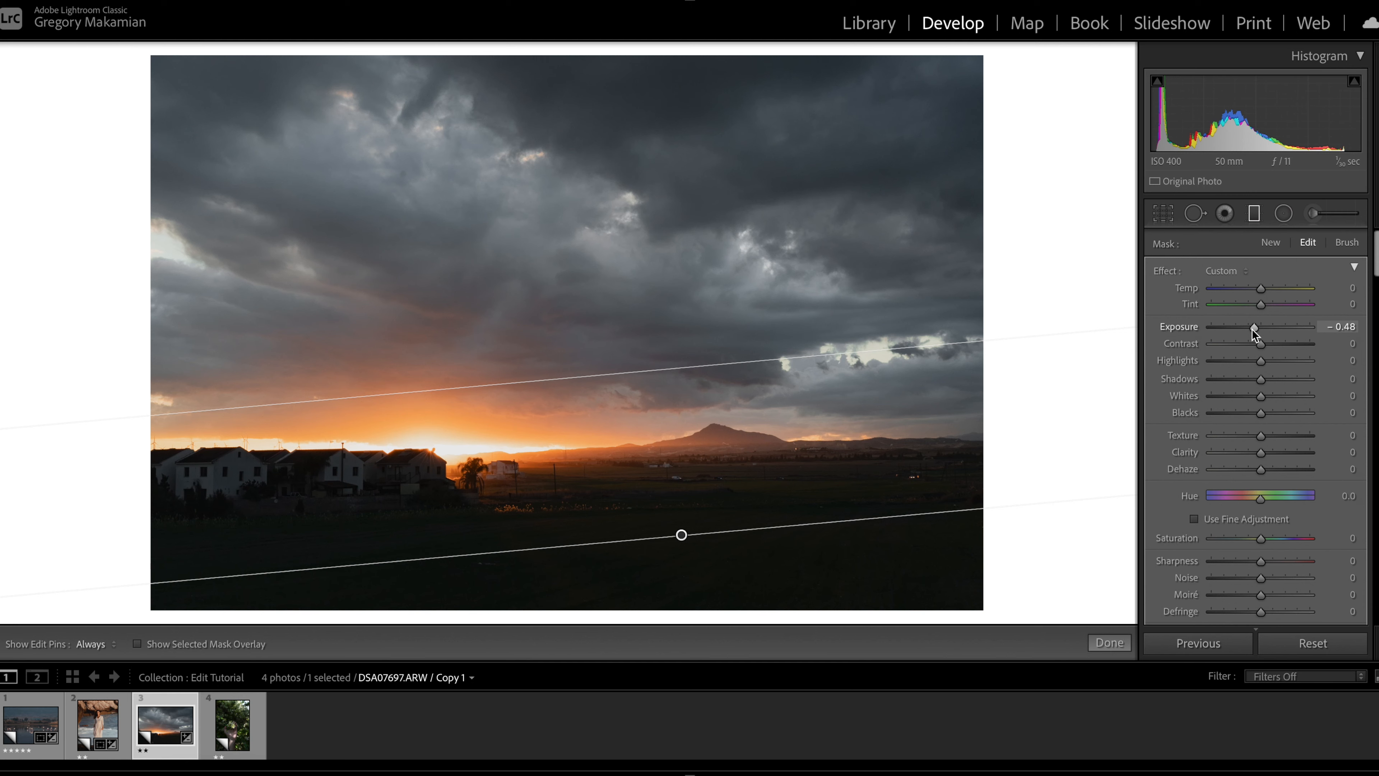
{"action": "left_click", "coordinate": [1255, 214]}
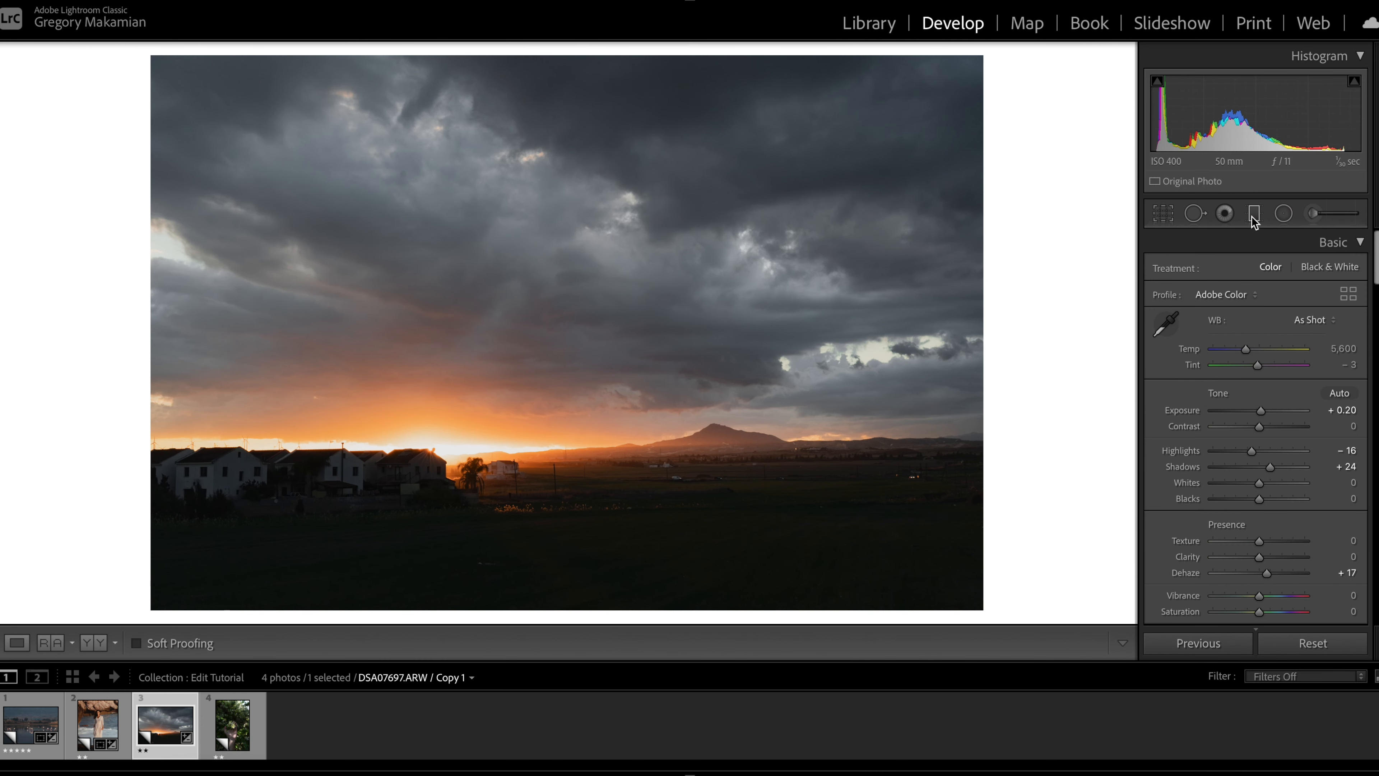
- Draw a large elliptical radial filter over the houses and invert its mask
{"action": "left_click", "coordinate": [1253, 214]}
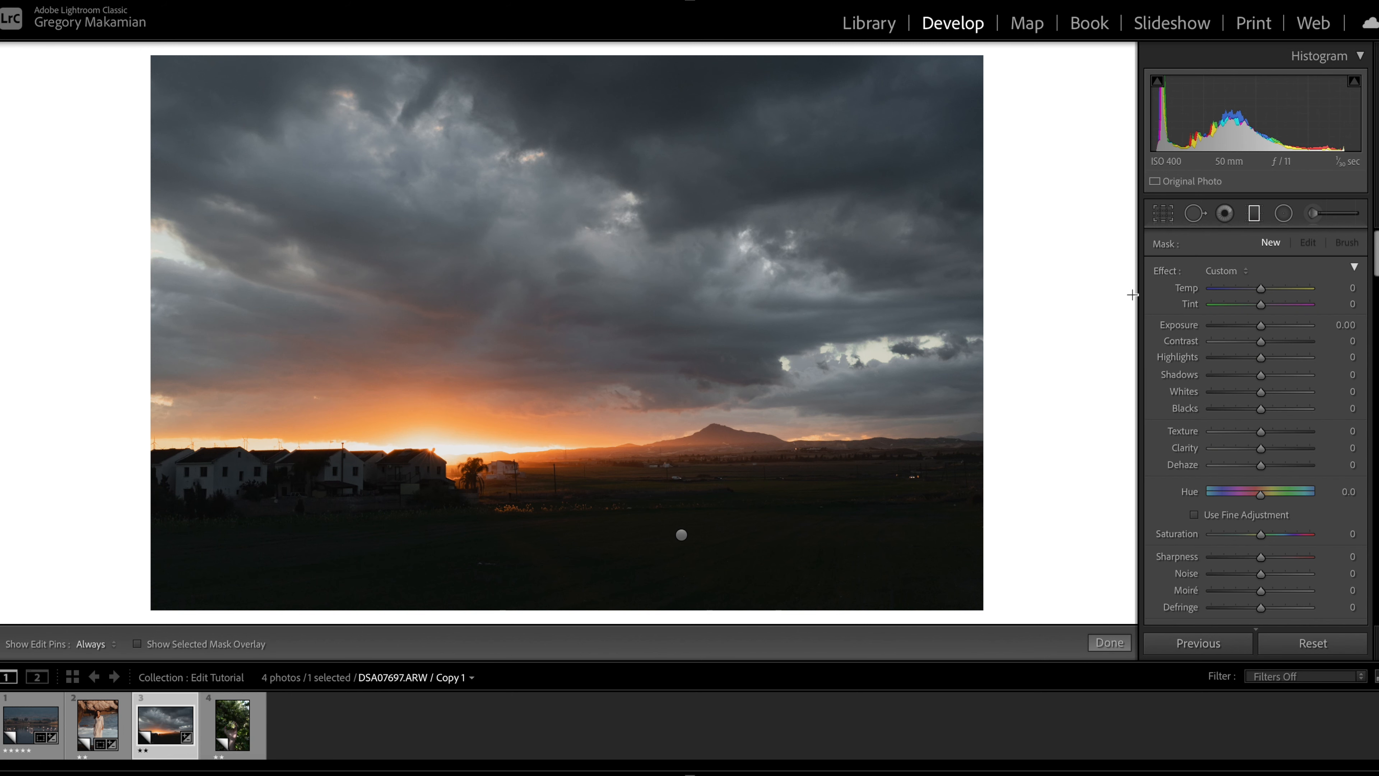
{"action": "mouse_move", "coordinate": [414, 505]}
{"action": "left_mouse_down"}
{"action": "mouse_move", "coordinate": [653, 628]}
{"action": "mouse_move", "coordinate": [282, 477]}
{"action": "mouse_move", "coordinate": [289, 463]}
{"action": "left_mouse_up"}
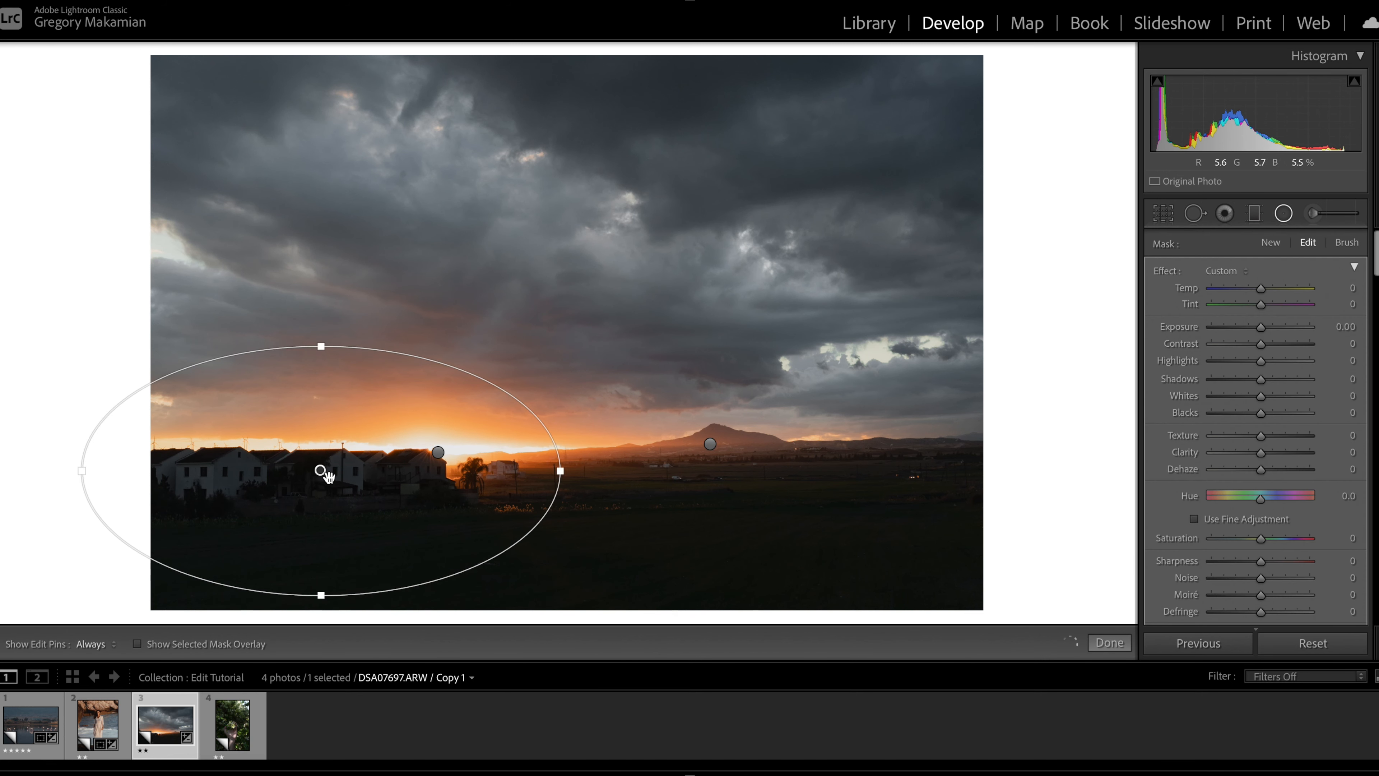
{"action": "scroll", "coordinate": [1303, 455], "scroll_direction": "down", "scroll_amount": 3}
{"action": "left_click", "coordinate": [1218, 576]}
{"action": "scroll", "coordinate": [1218, 409], "scroll_direction": "up", "scroll_amount": 3}
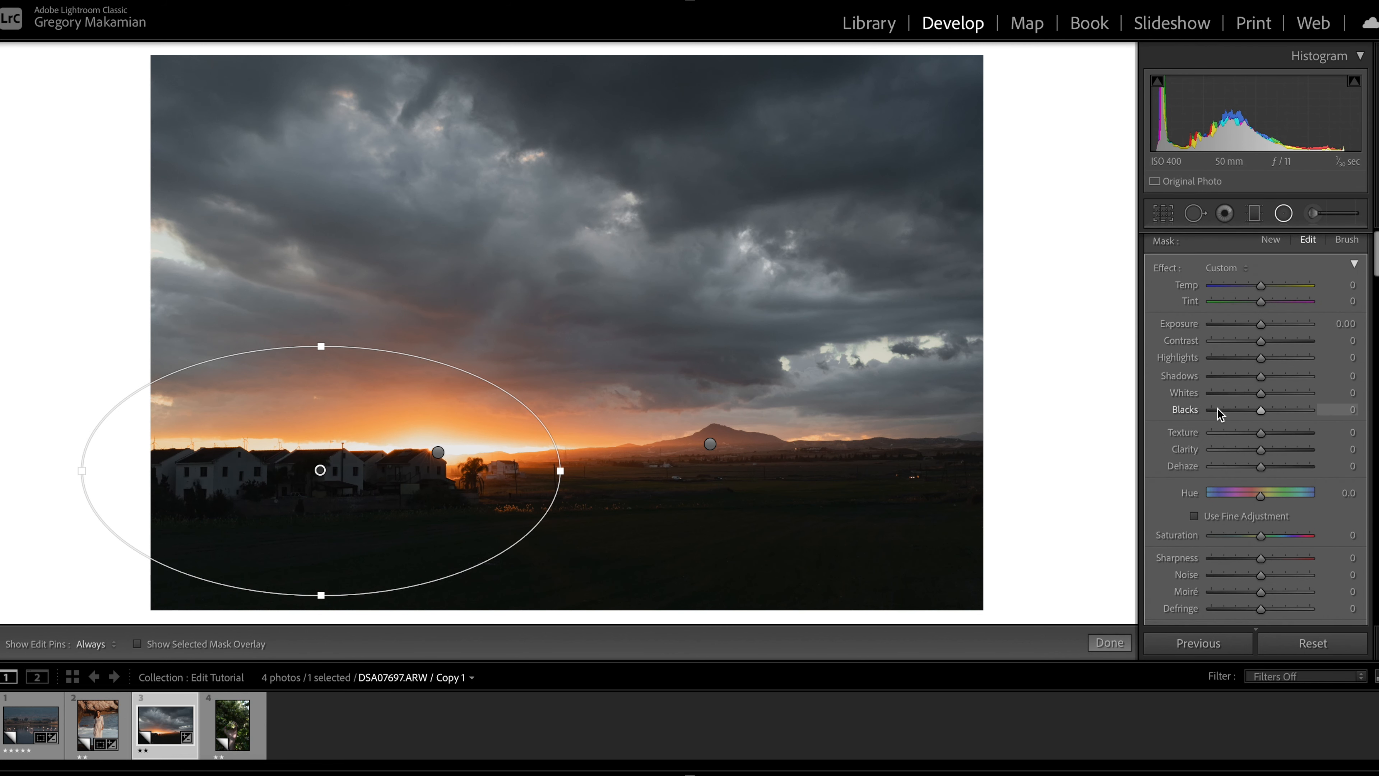
- Set the house radial filter's Shadows to 17 and Temp to about 19, leaving Exposure at 0, and finish editing the mask
{"action": "left_click_drag", "start_coordinate": [1263, 324], "coordinate": [1266, 324]}
{"action": "double_click", "coordinate": [1266, 324]}
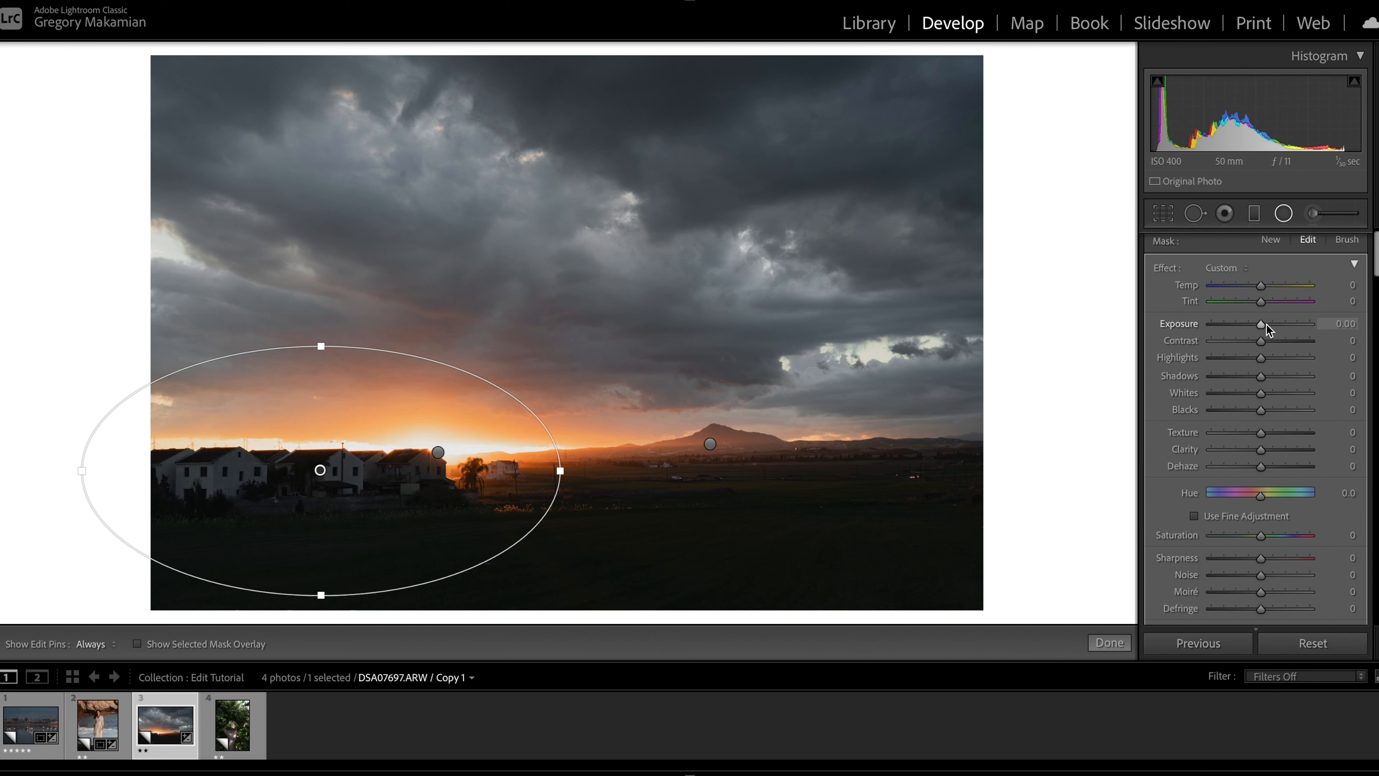
{"action": "left_click_drag", "start_coordinate": [1260, 375], "coordinate": [1269, 376]}
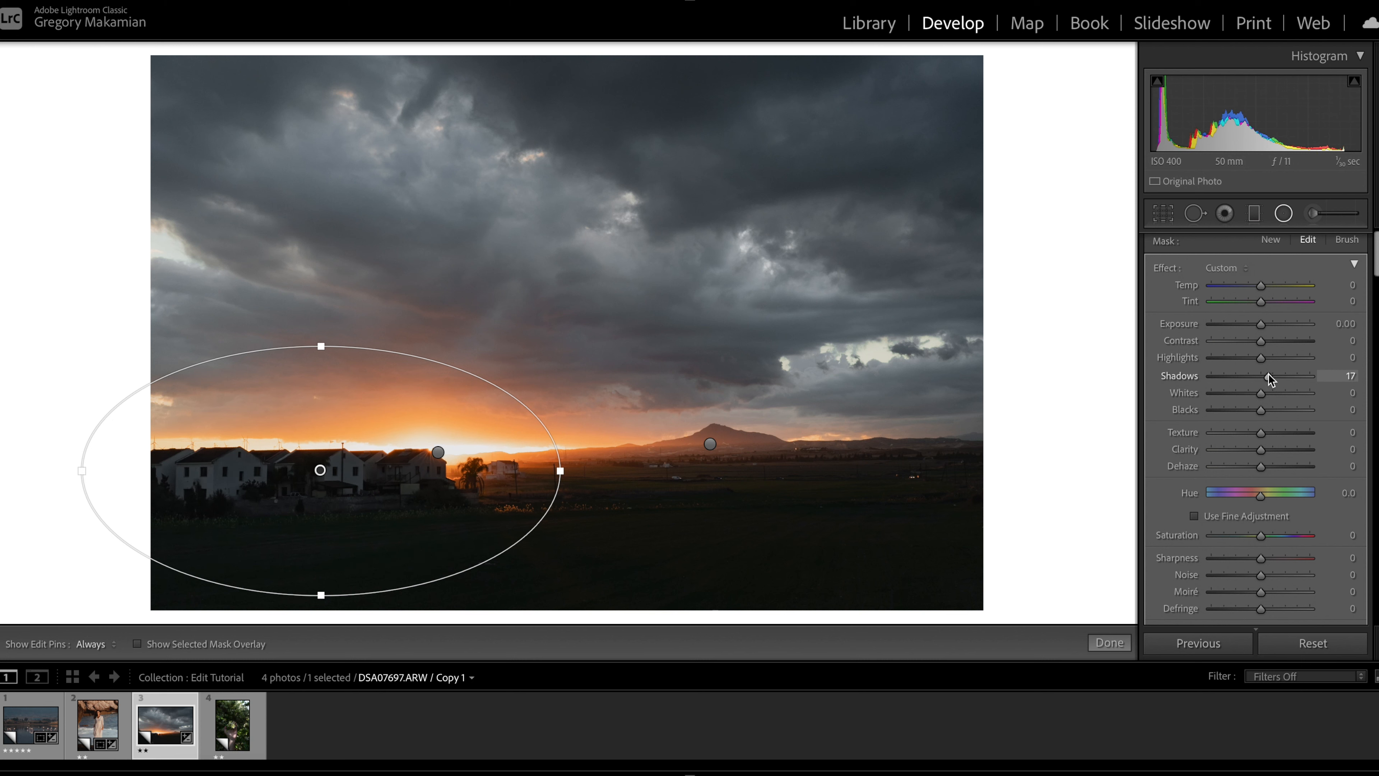
{"action": "left_click_drag", "start_coordinate": [1261, 284], "coordinate": [1266, 282]}
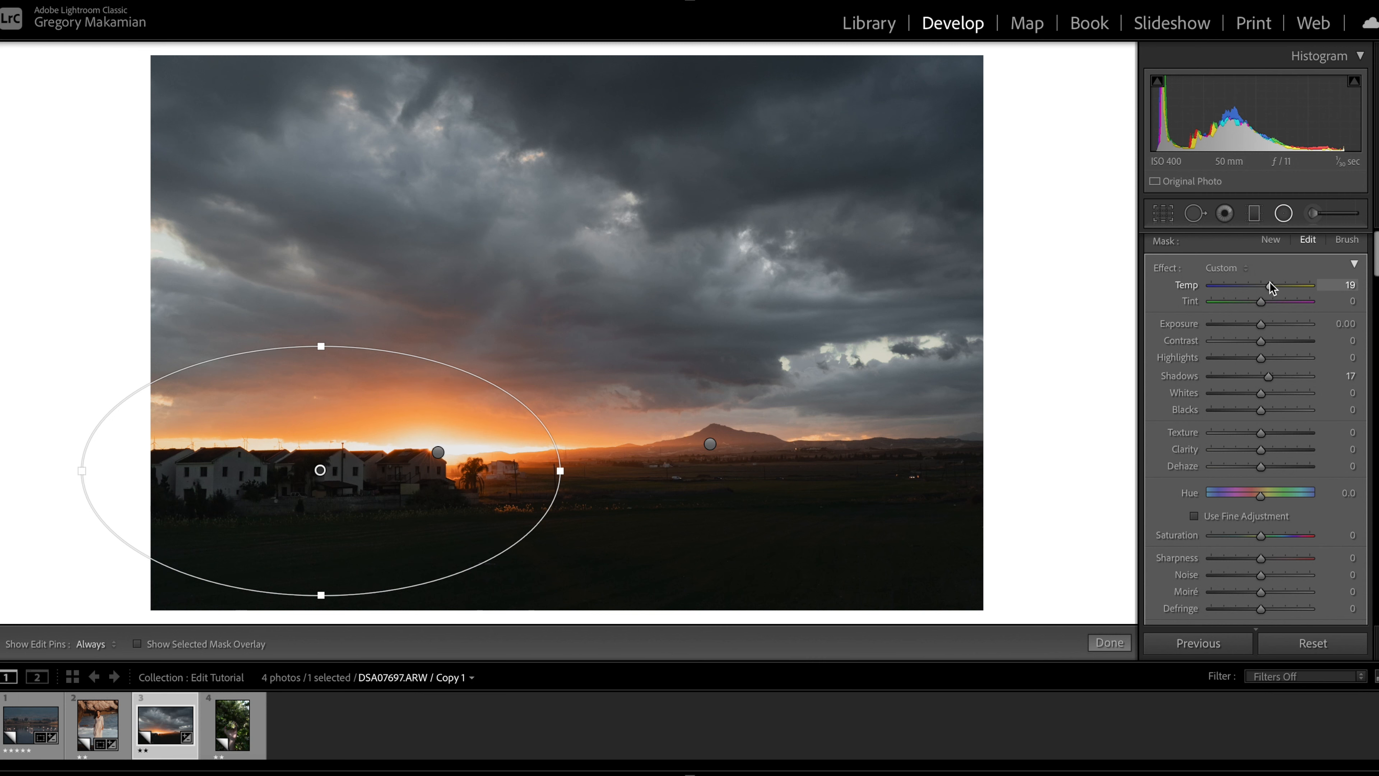
{"action": "left_click_drag", "start_coordinate": [1269, 283], "coordinate": [1271, 283]}
{"action": "left_click", "coordinate": [1284, 213]}
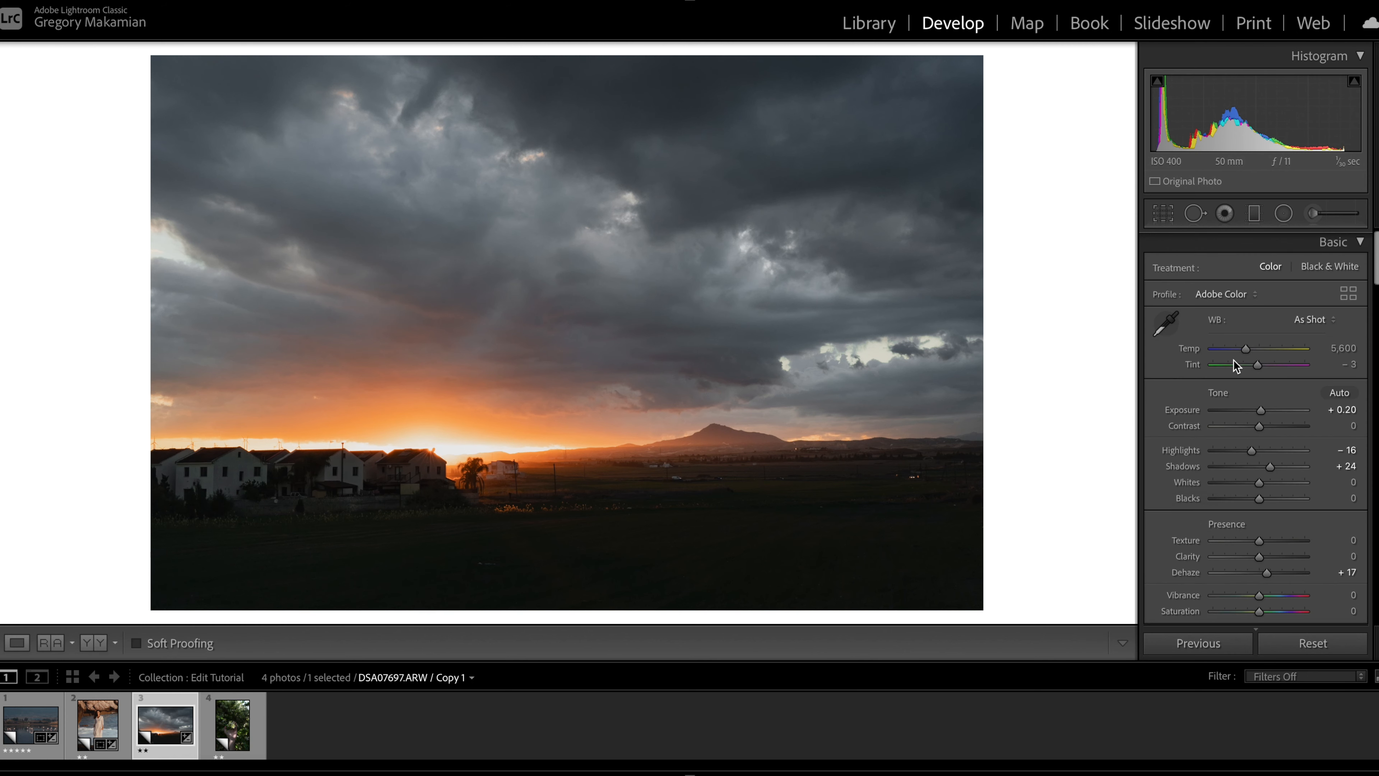
- Tint the sunset photo's highlights in Color Grading with Hue 10 and Saturation 15
{"action": "scroll", "coordinate": [1225, 380], "scroll_direction": "down", "scroll_amount": 3}
{"action": "scroll", "coordinate": [1226, 379], "scroll_direction": "down", "scroll_amount": 10}
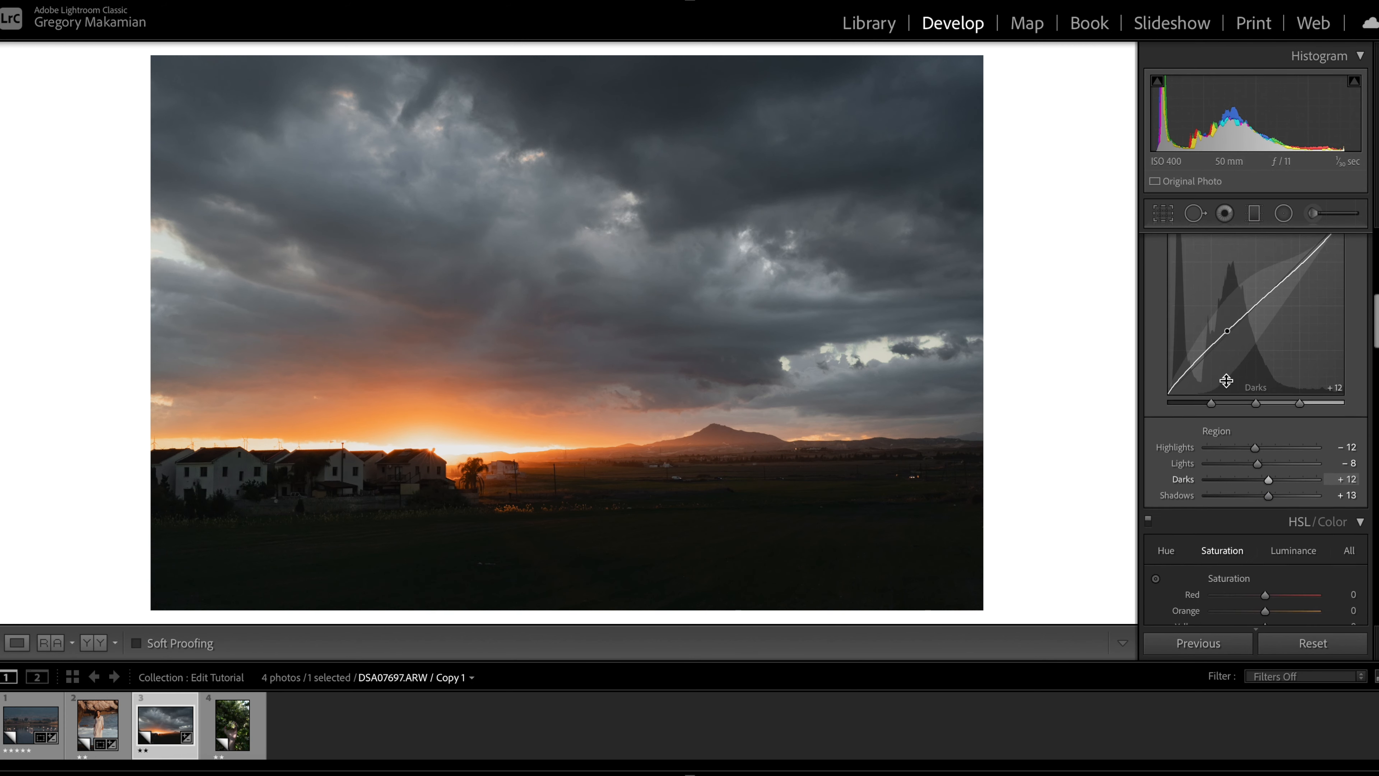
{"action": "scroll", "coordinate": [1226, 379], "scroll_direction": "down", "scroll_amount": 5}
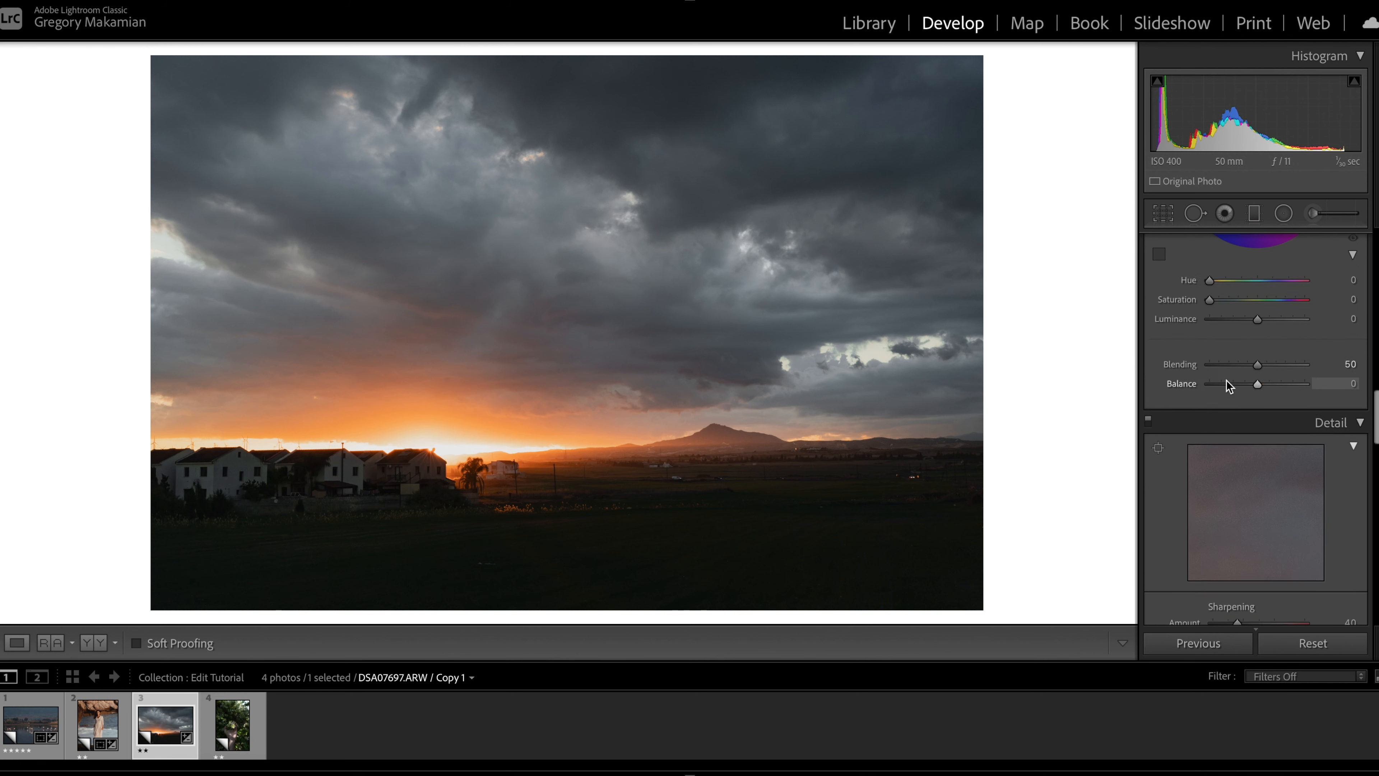
{"action": "scroll", "coordinate": [1226, 380], "scroll_direction": "up", "scroll_amount": 5}
{"action": "scroll", "coordinate": [1226, 379], "scroll_direction": "up", "scroll_amount": 3}
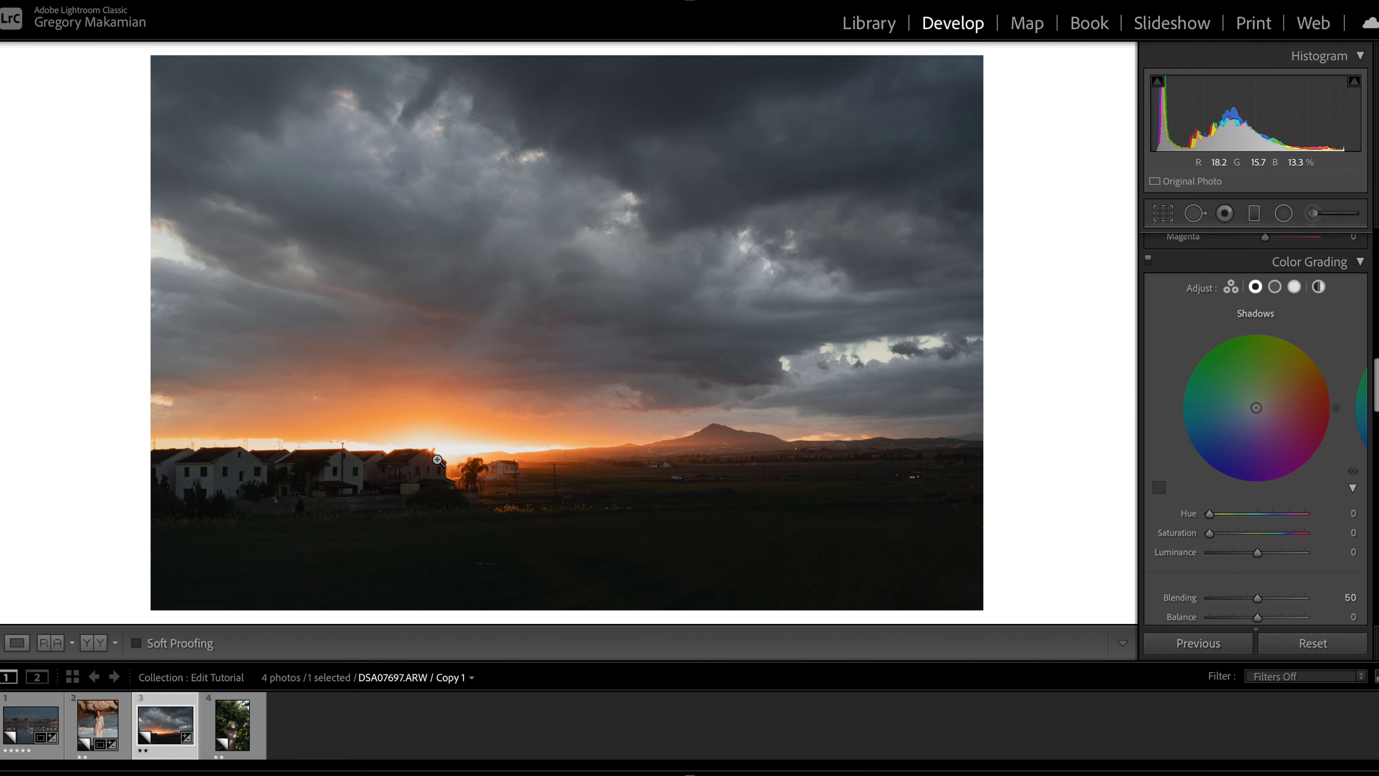
{"action": "left_click", "coordinate": [480, 446]}
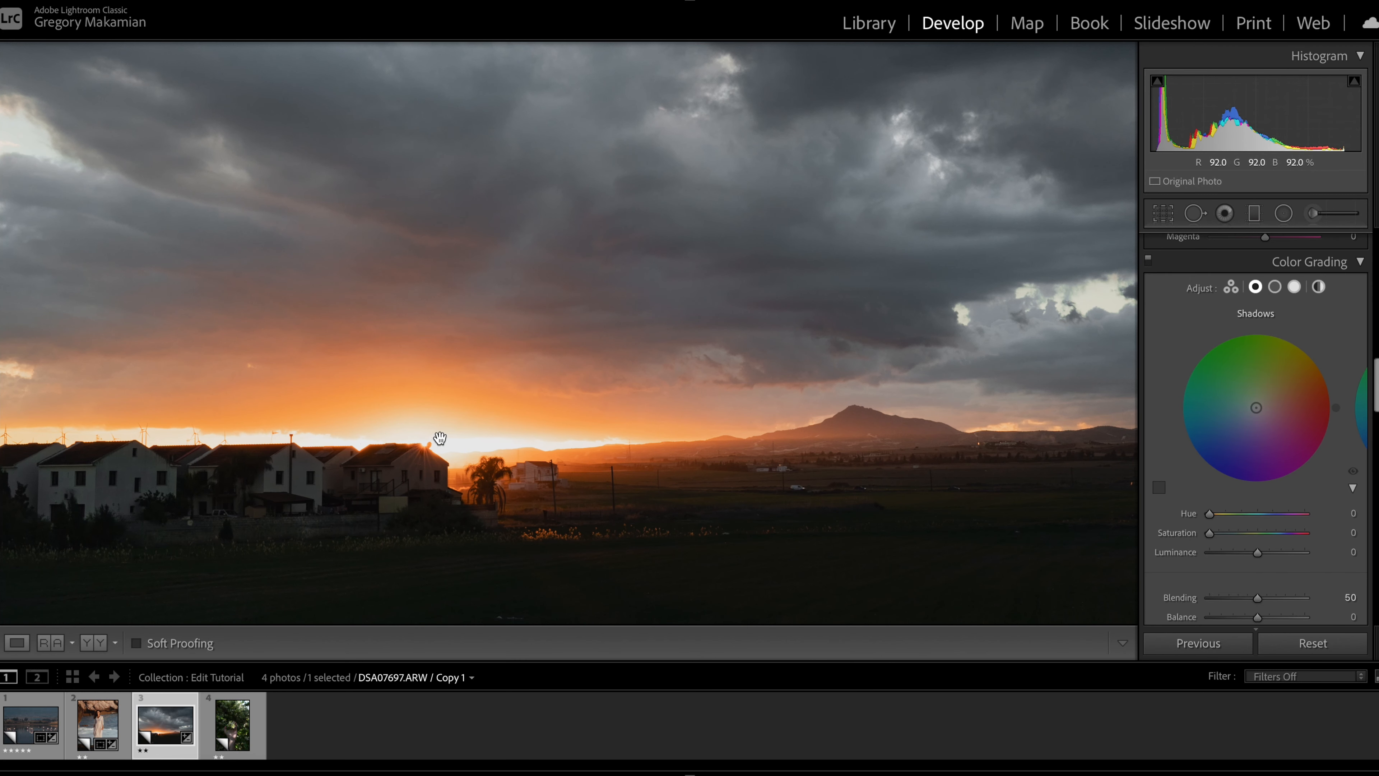
{"action": "left_click", "coordinate": [471, 441]}
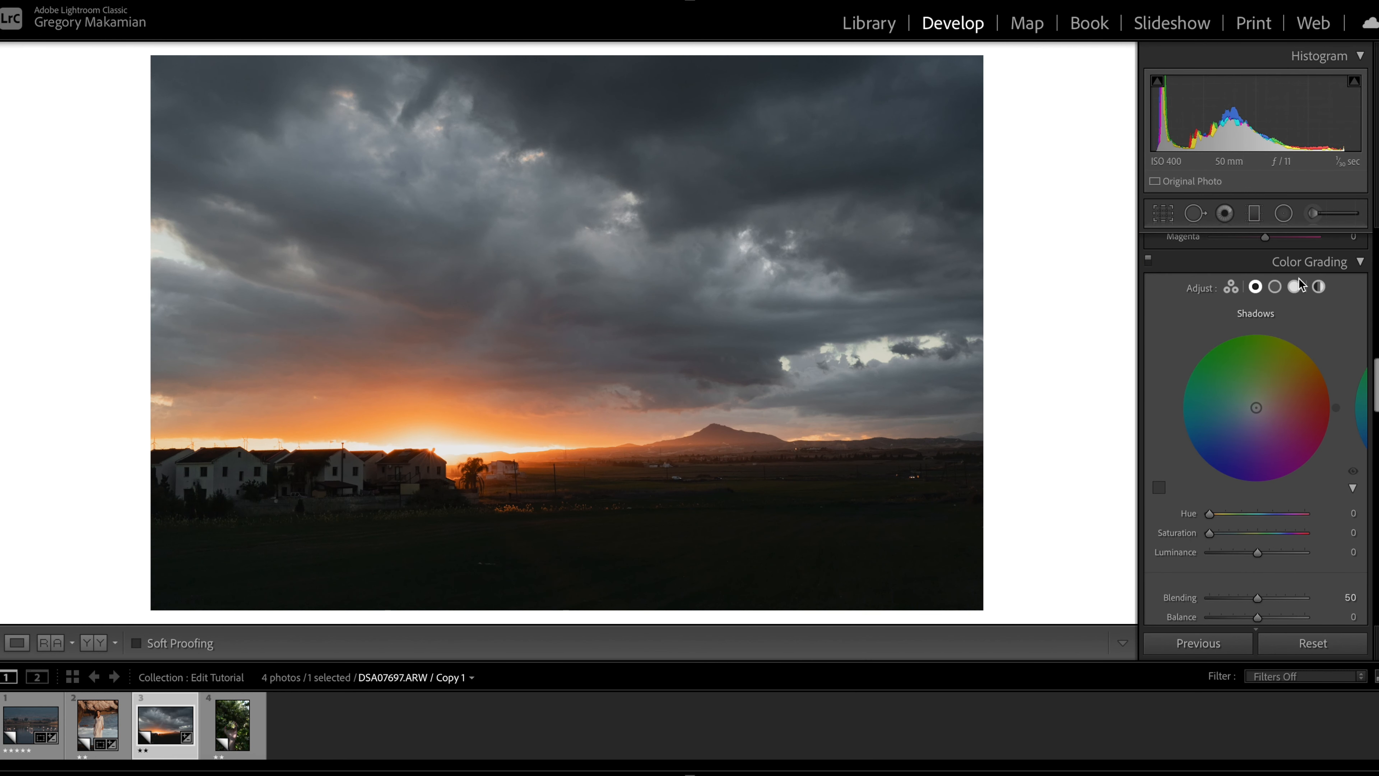
{"action": "left_click", "coordinate": [1295, 288]}
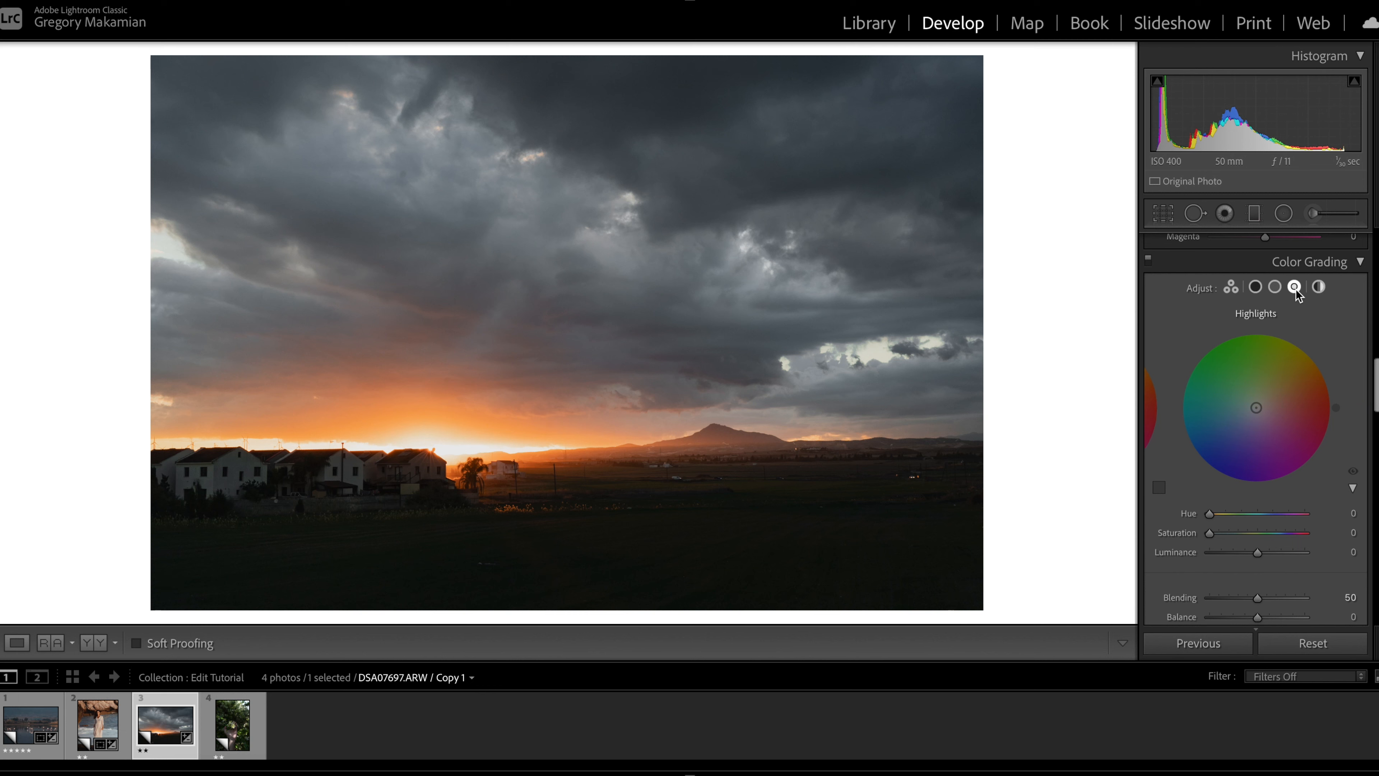
{"action": "mouse_move", "coordinate": [1211, 514]}
{"action": "left_mouse_down"}
{"action": "mouse_move", "coordinate": [1212, 535]}
{"action": "mouse_move", "coordinate": [1226, 534]}
{"action": "left_mouse_up"}
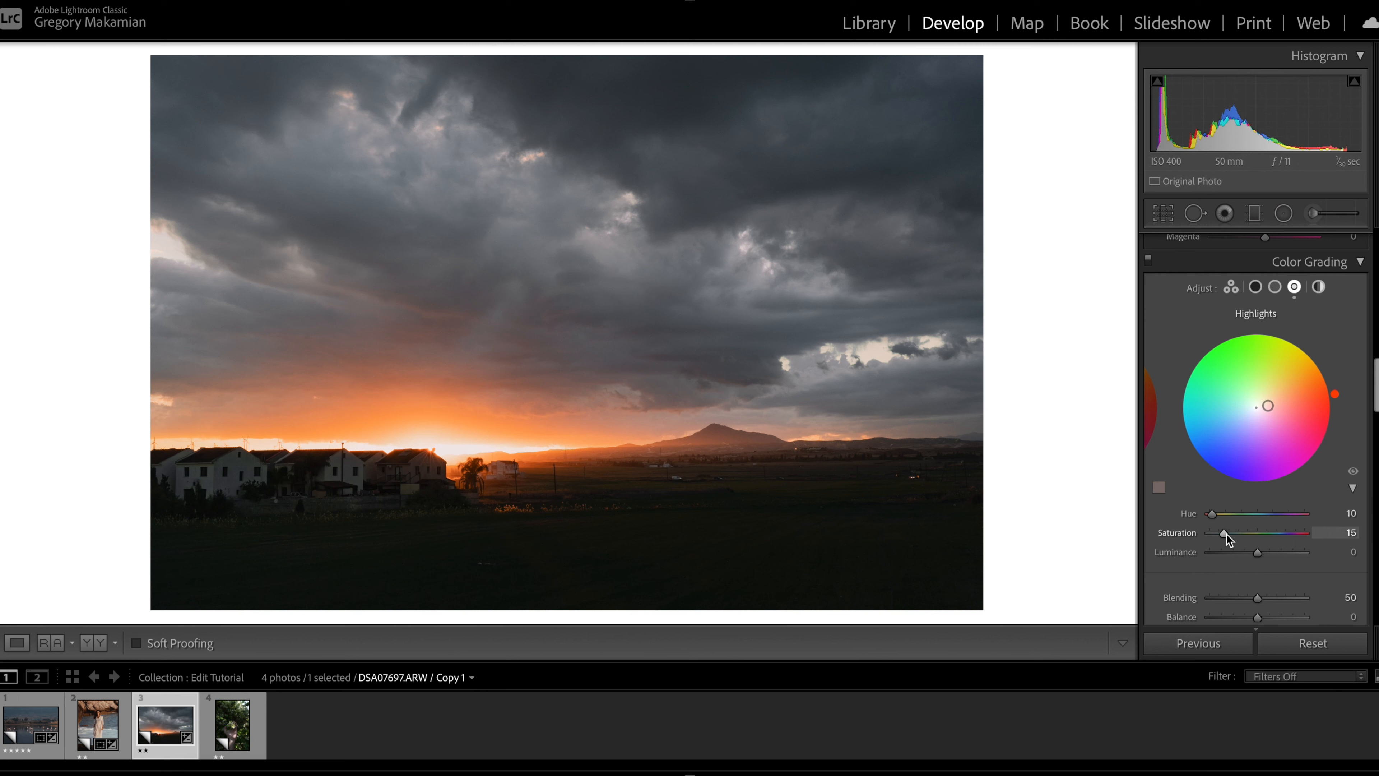
- Compare the sunset photo with Color Grading switched off and on, leaving it enabled
{"action": "scroll", "coordinate": [1218, 459], "scroll_direction": "up", "scroll_amount": 1}
{"action": "left_click", "coordinate": [1149, 275]}
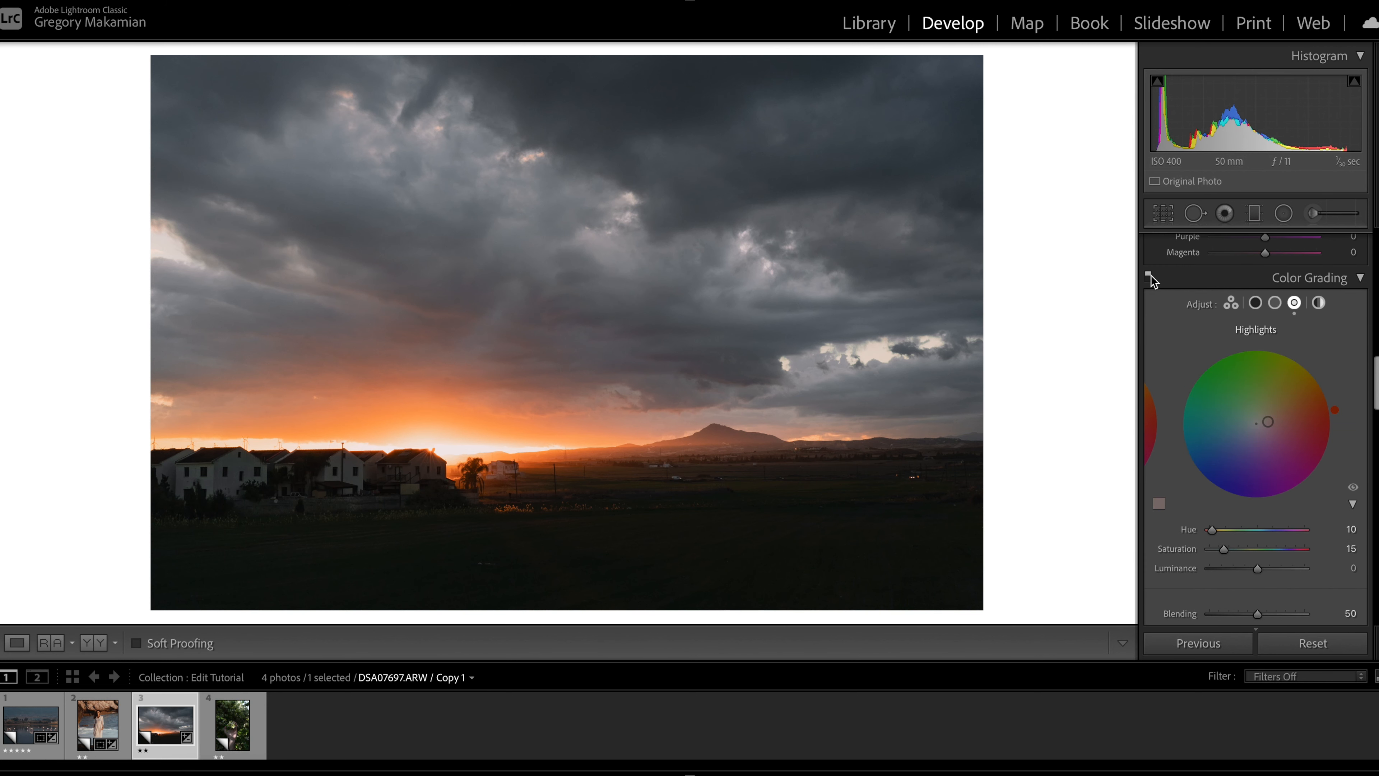
{"action": "left_click", "coordinate": [1149, 275]}
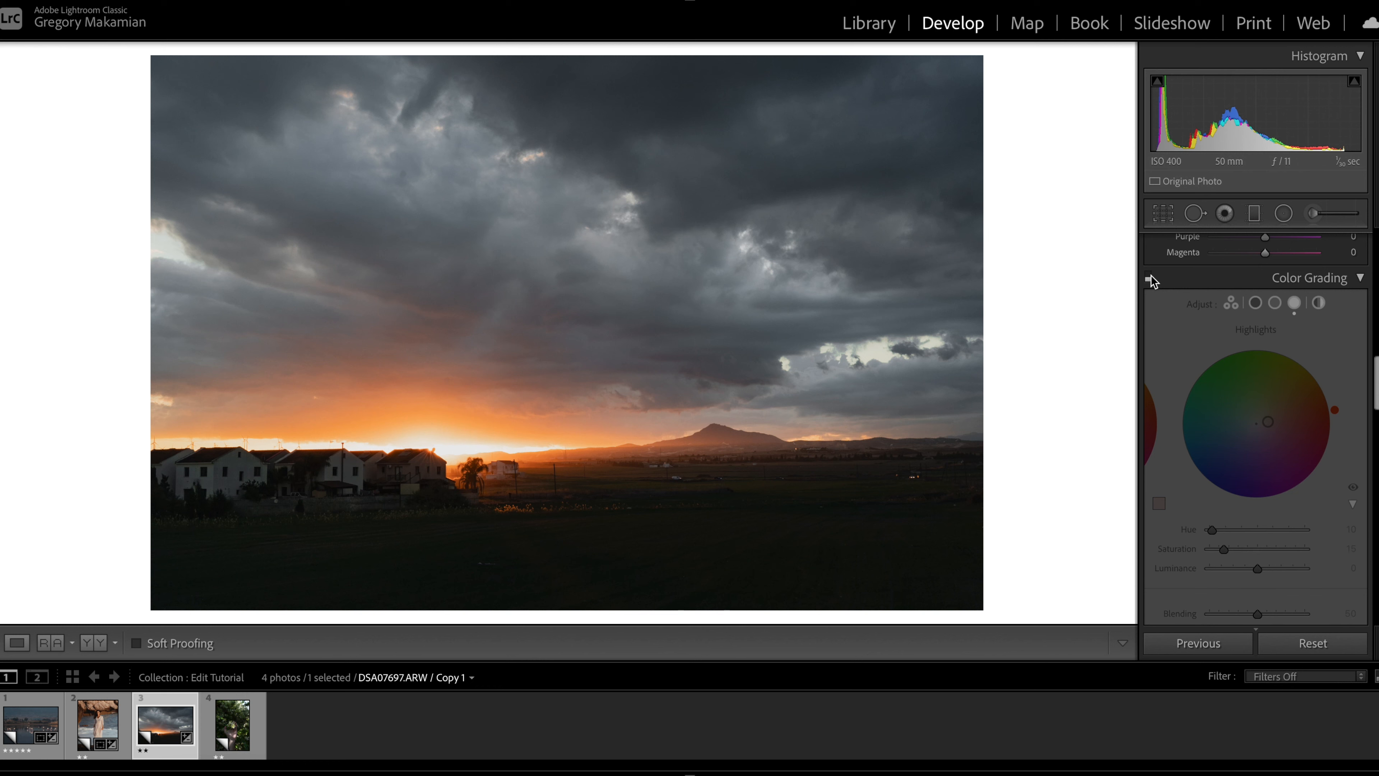
{"action": "left_click", "coordinate": [1150, 275]}
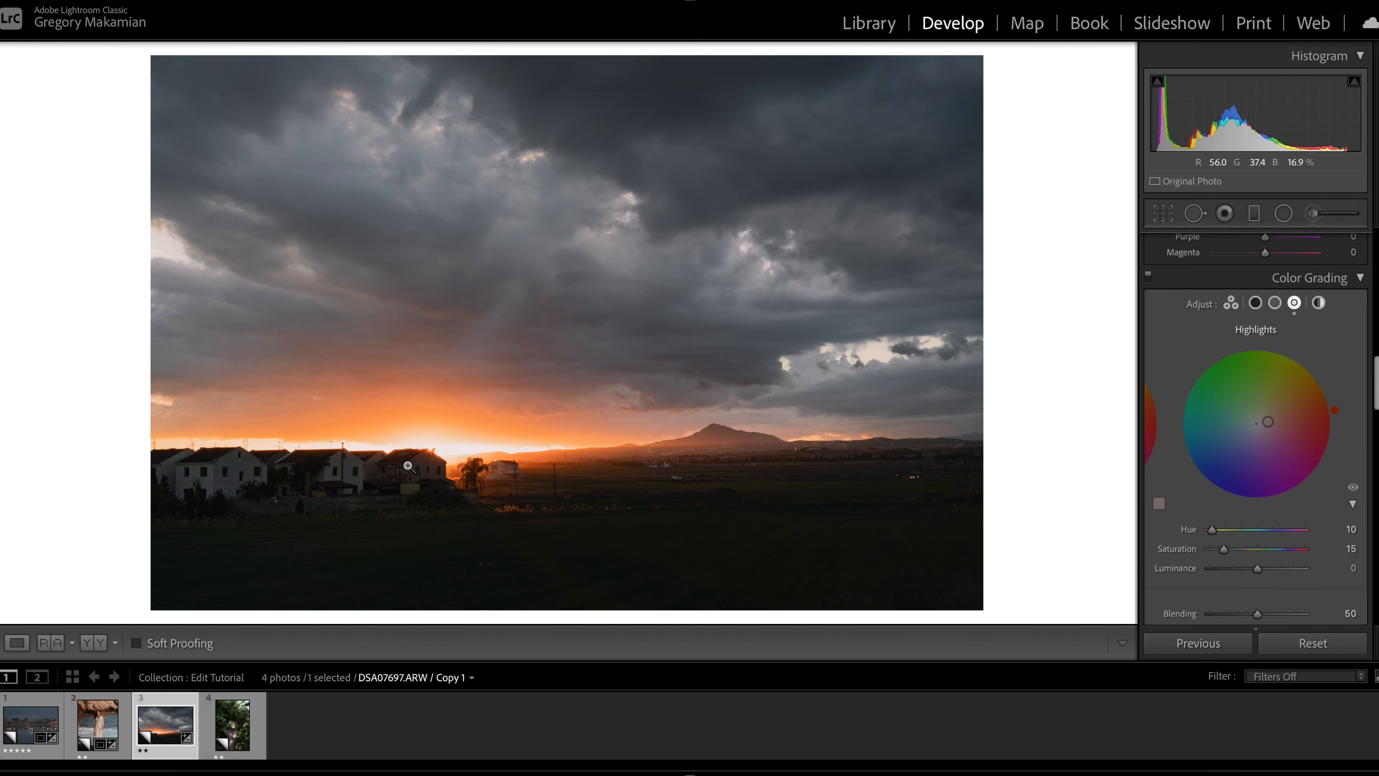
- Set the HSL Green saturation to −32, keeping Yellow at 0
{"action": "scroll", "coordinate": [1250, 381], "scroll_direction": "up", "scroll_amount": 5}
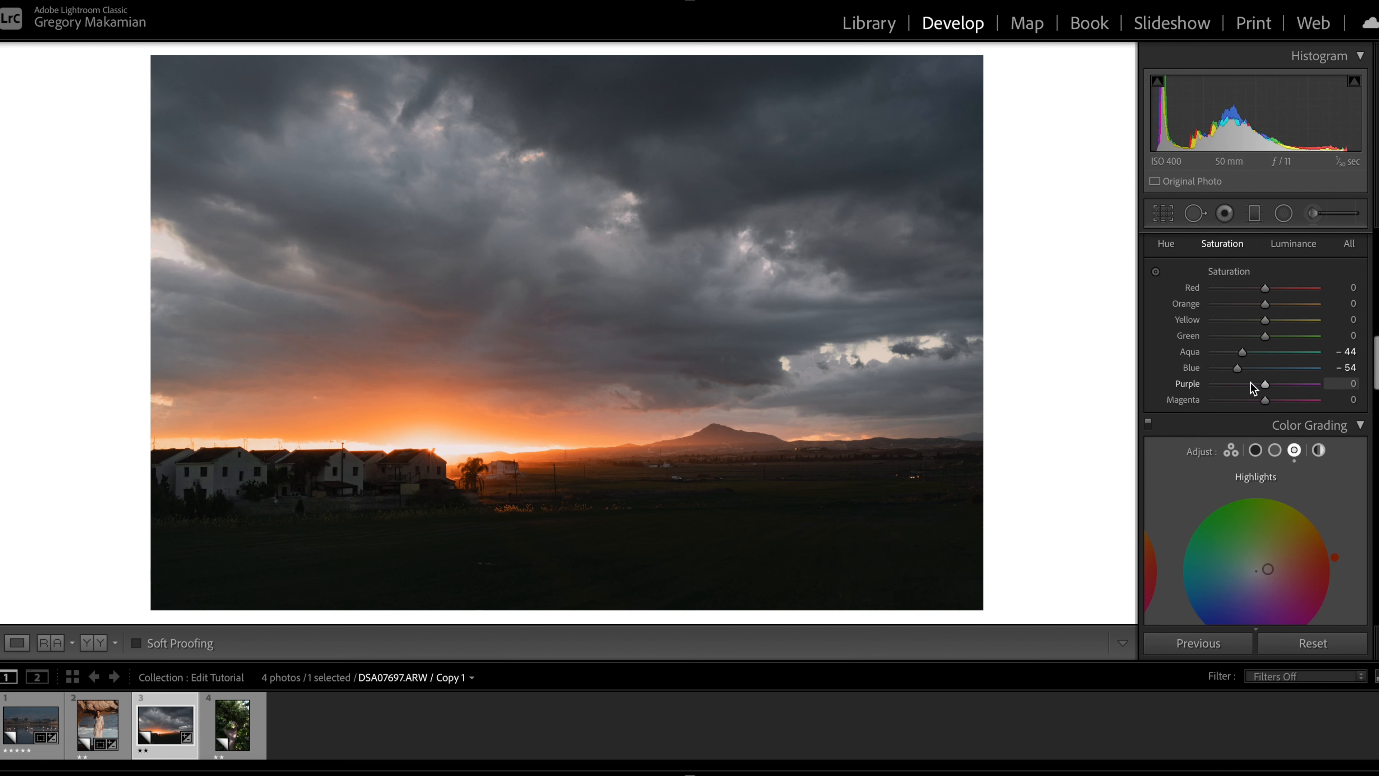
{"action": "scroll", "coordinate": [1249, 382], "scroll_direction": "up", "scroll_amount": 2}
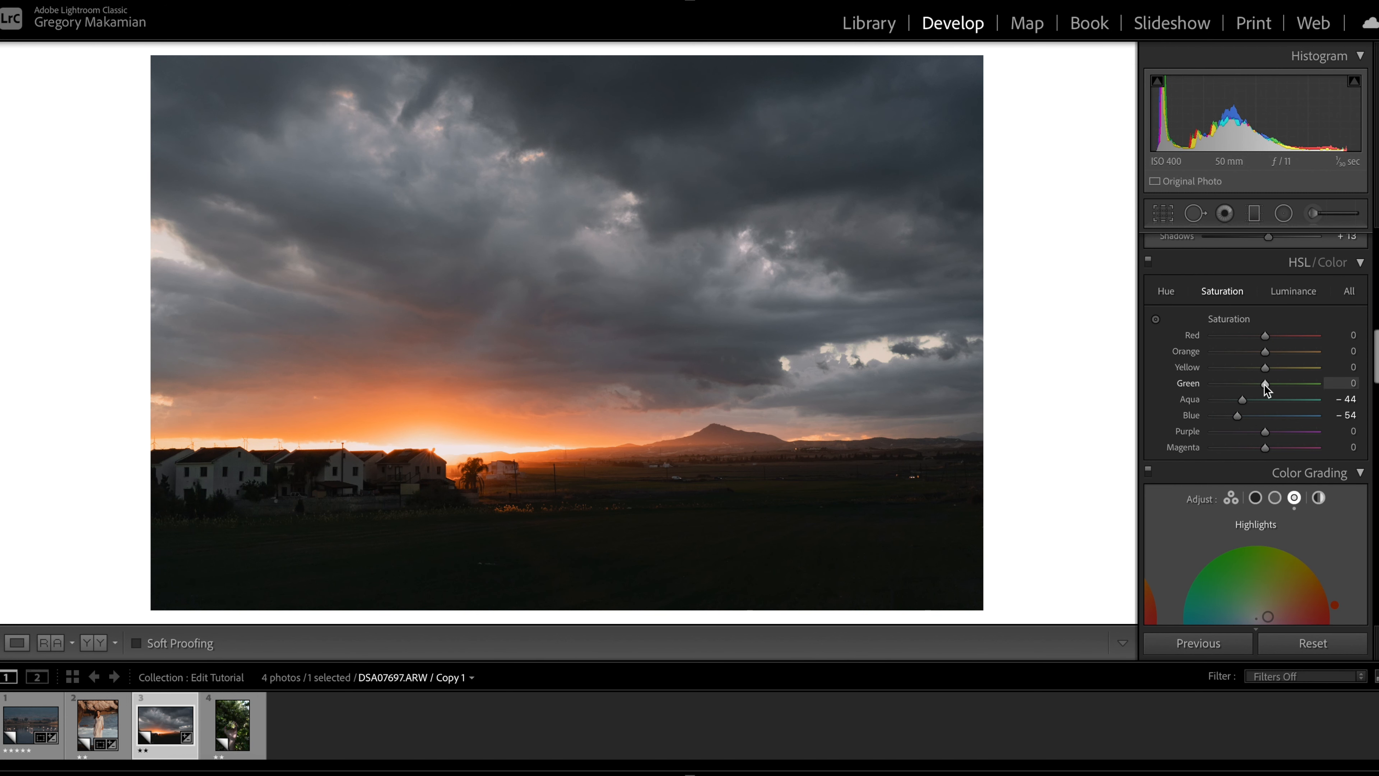
{"action": "mouse_move", "coordinate": [1265, 366]}
{"action": "left_mouse_down"}
{"action": "mouse_move", "coordinate": [1216, 371]}
{"action": "mouse_move", "coordinate": [1314, 390]}
{"action": "mouse_move", "coordinate": [1248, 388]}
{"action": "left_mouse_up"}
{"action": "double_click", "coordinate": [1252, 371]}
{"action": "scroll", "coordinate": [1243, 431], "scroll_direction": "down", "scroll_amount": 2}
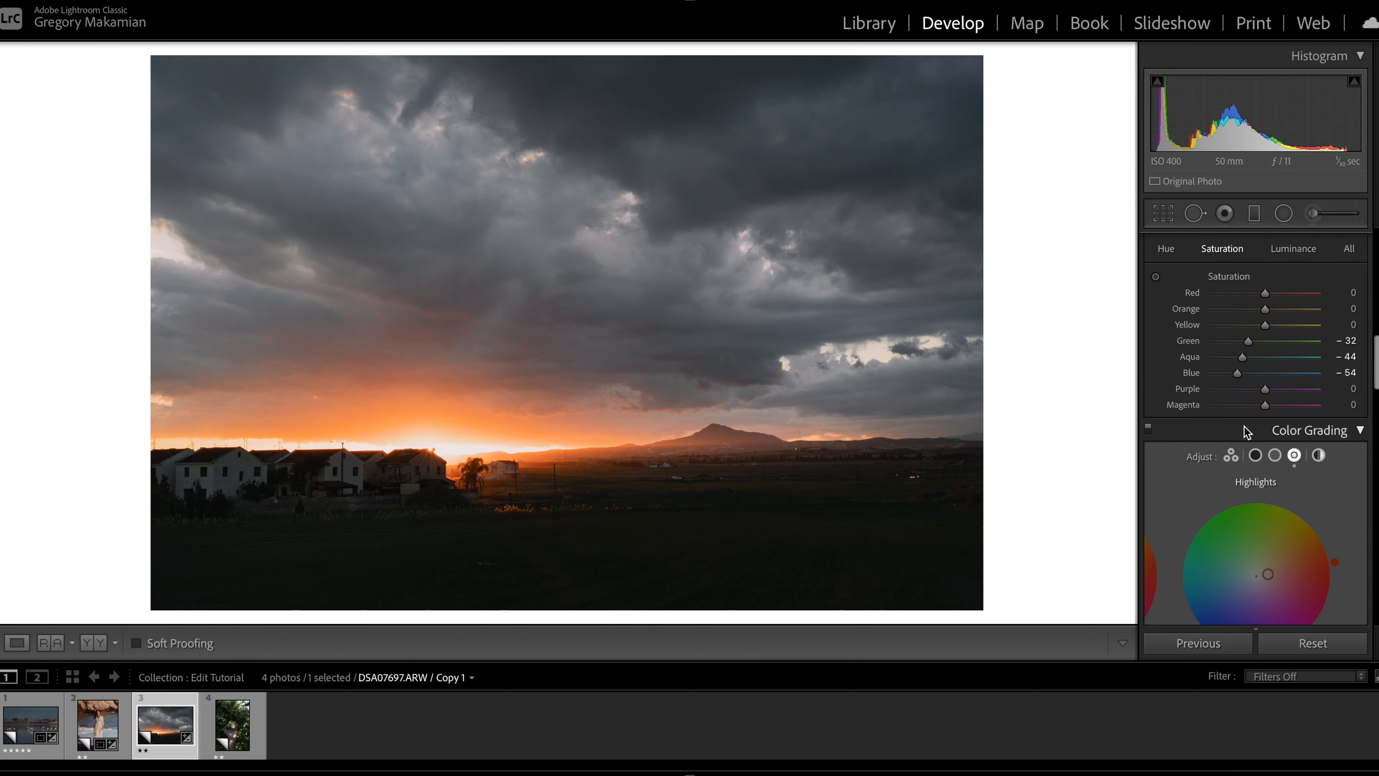
- Crop the sunset photo slightly tighter at its Original aspect, trimming sky and the mountain-side edge, and apply the crop
{"action": "left_click", "coordinate": [1163, 216]}
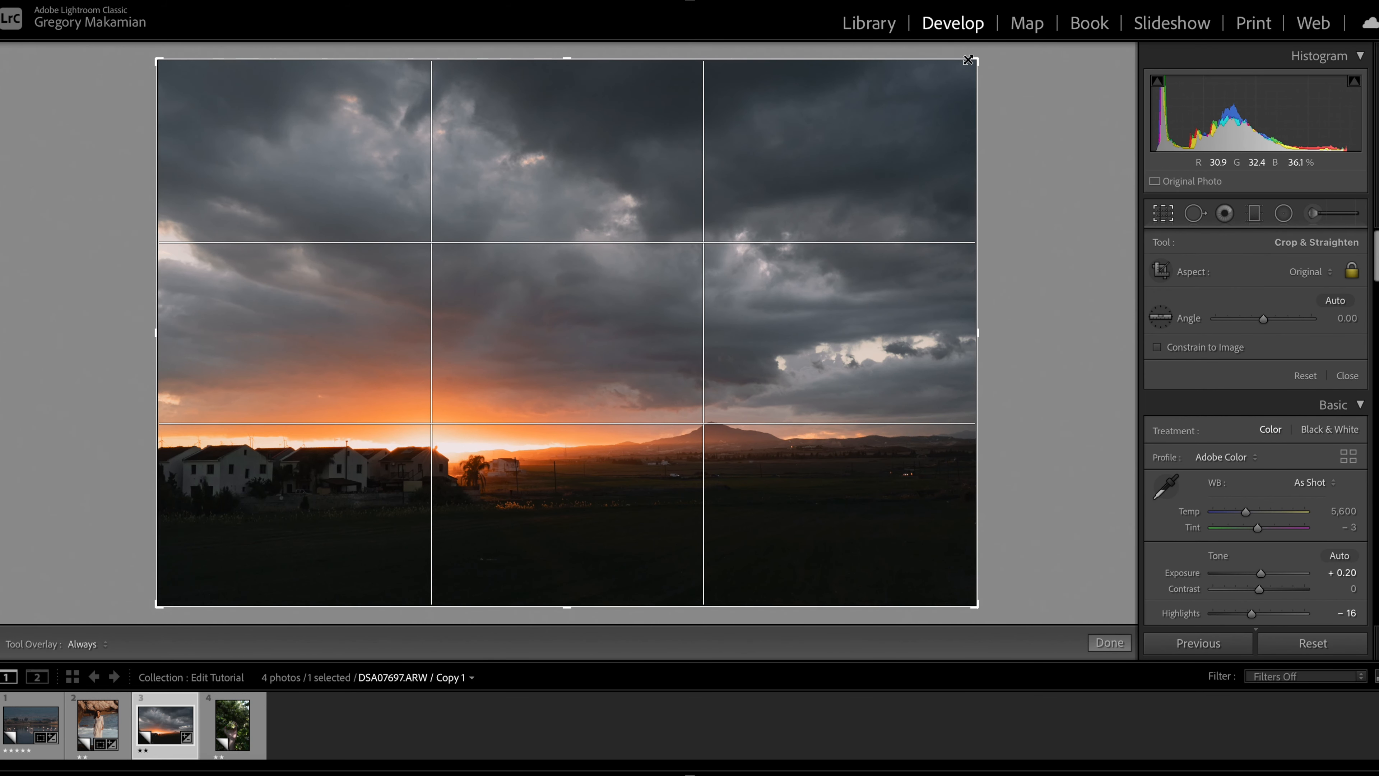
{"action": "left_click_drag", "start_coordinate": [975, 58], "coordinate": [934, 88]}
{"action": "mouse_move", "coordinate": [702, 295]}
{"action": "left_mouse_down"}
{"action": "mouse_move", "coordinate": [665, 296]}
{"action": "mouse_move", "coordinate": [678, 288]}
{"action": "left_mouse_up"}
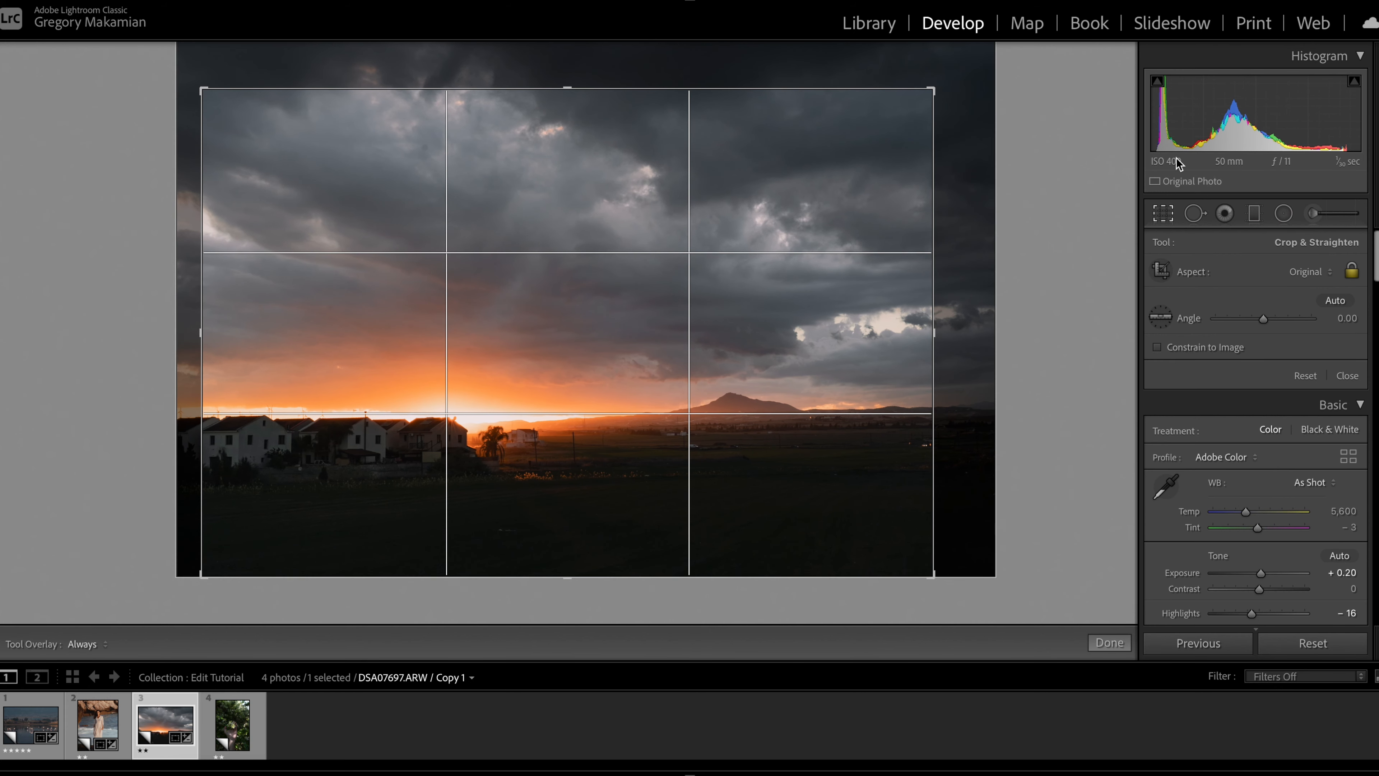
{"action": "left_click", "coordinate": [1160, 213]}
- Heal the small bright distractions at the field's far edge beyond the mountain and in the dark foreground with Spot Removal
{"action": "left_click", "coordinate": [969, 463]}
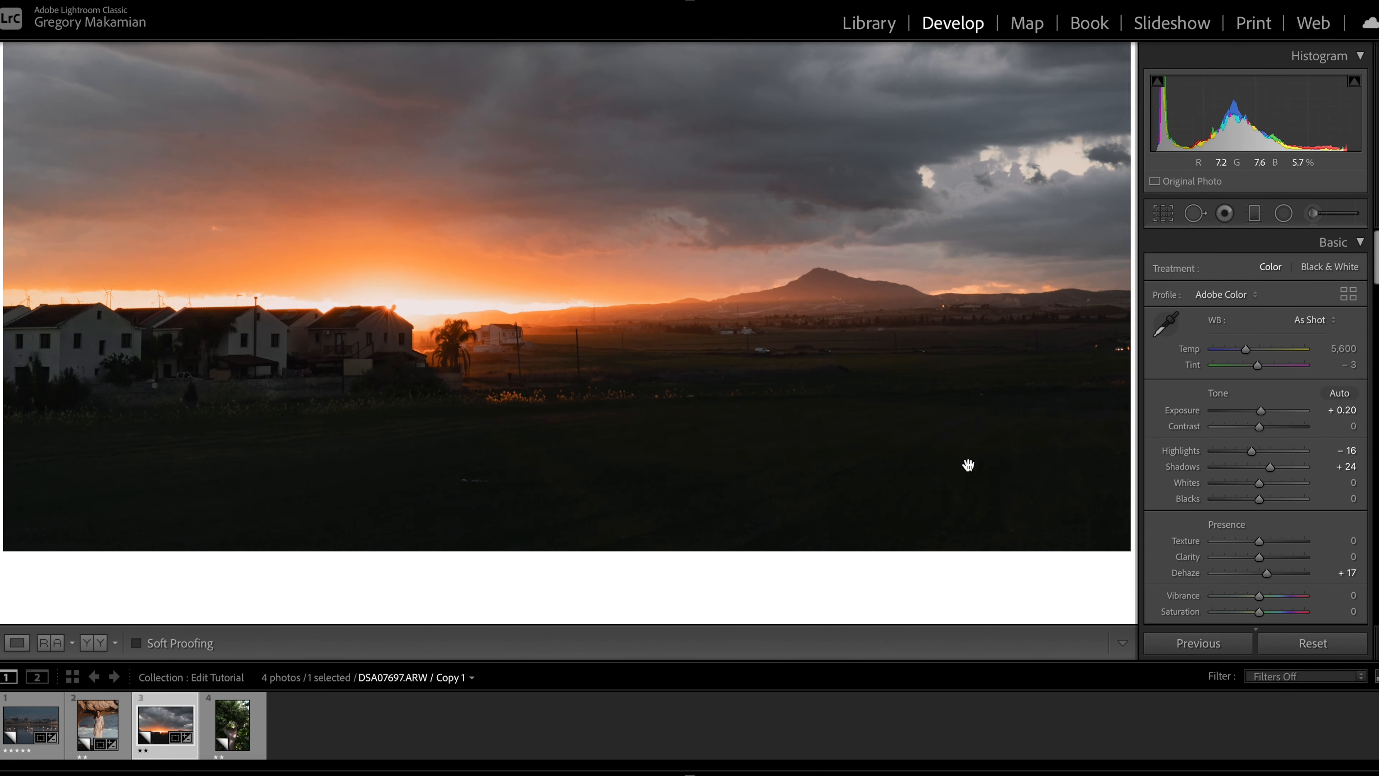
{"action": "left_click_drag", "start_coordinate": [1099, 354], "coordinate": [791, 415]}
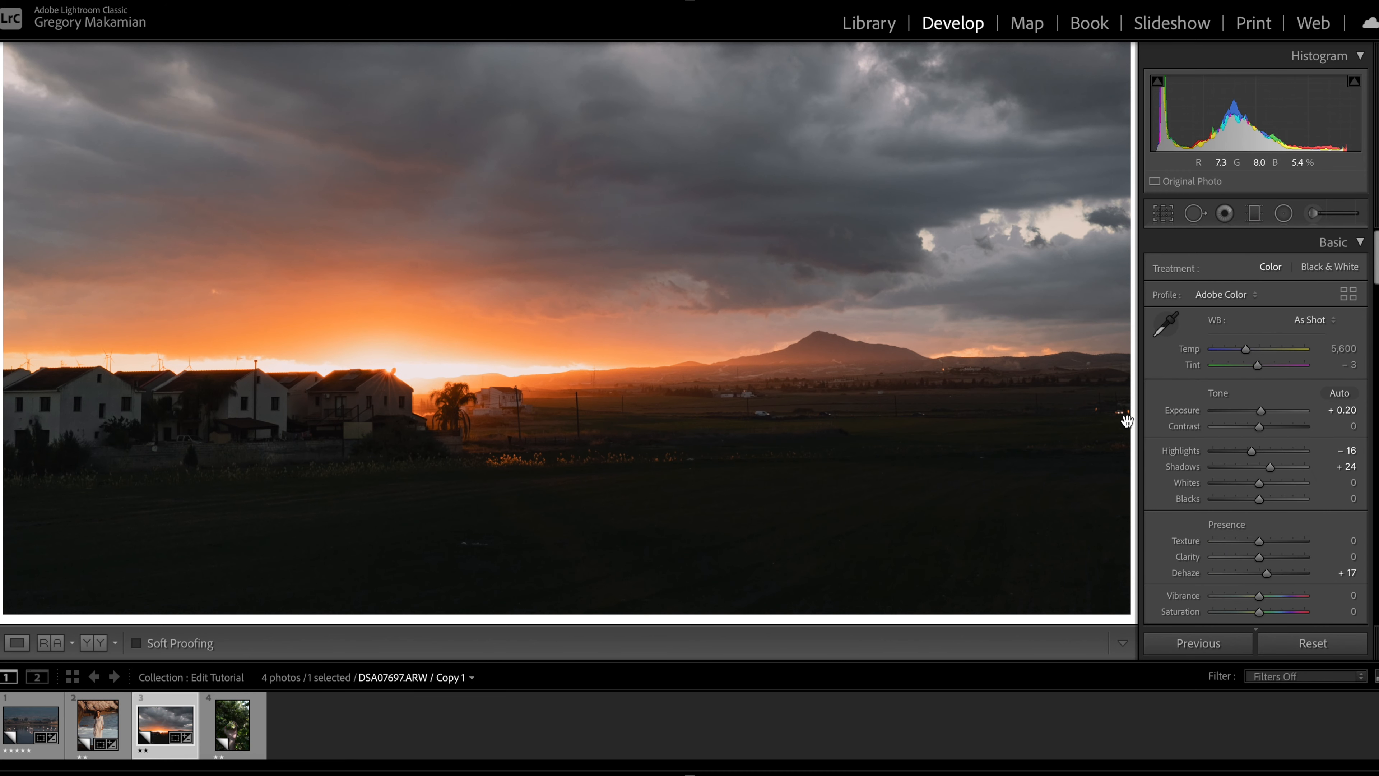
{"action": "left_click", "coordinate": [1194, 212]}
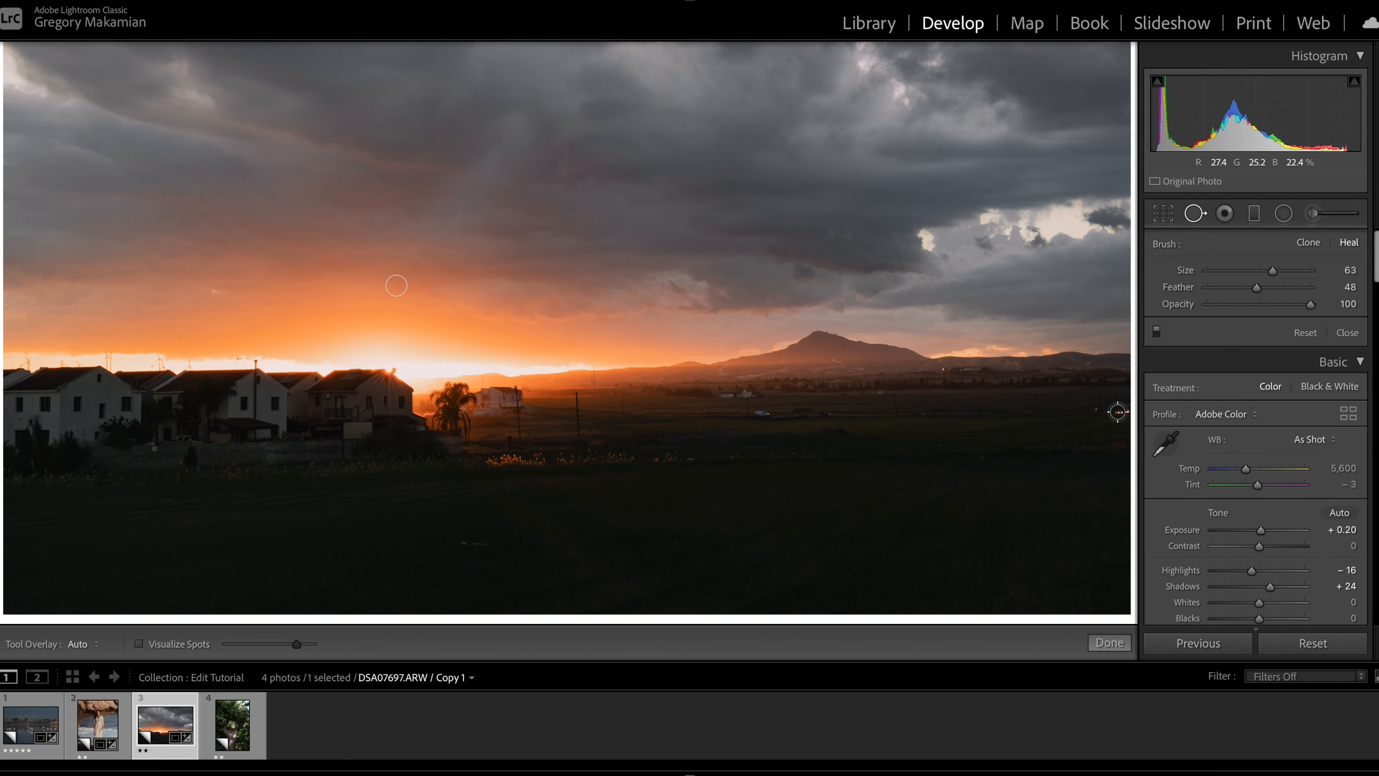
{"action": "left_click", "coordinate": [1116, 412]}
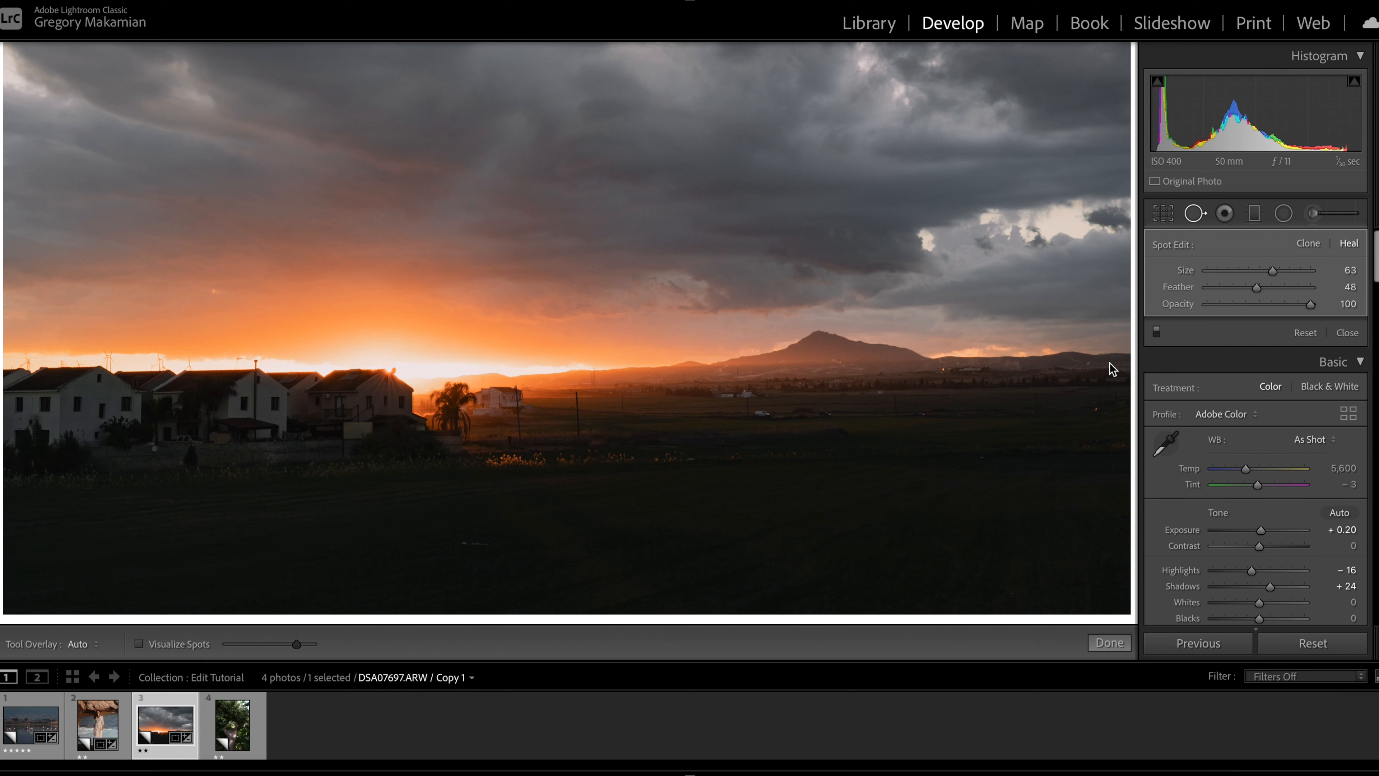
{"action": "left_click", "coordinate": [1096, 407]}
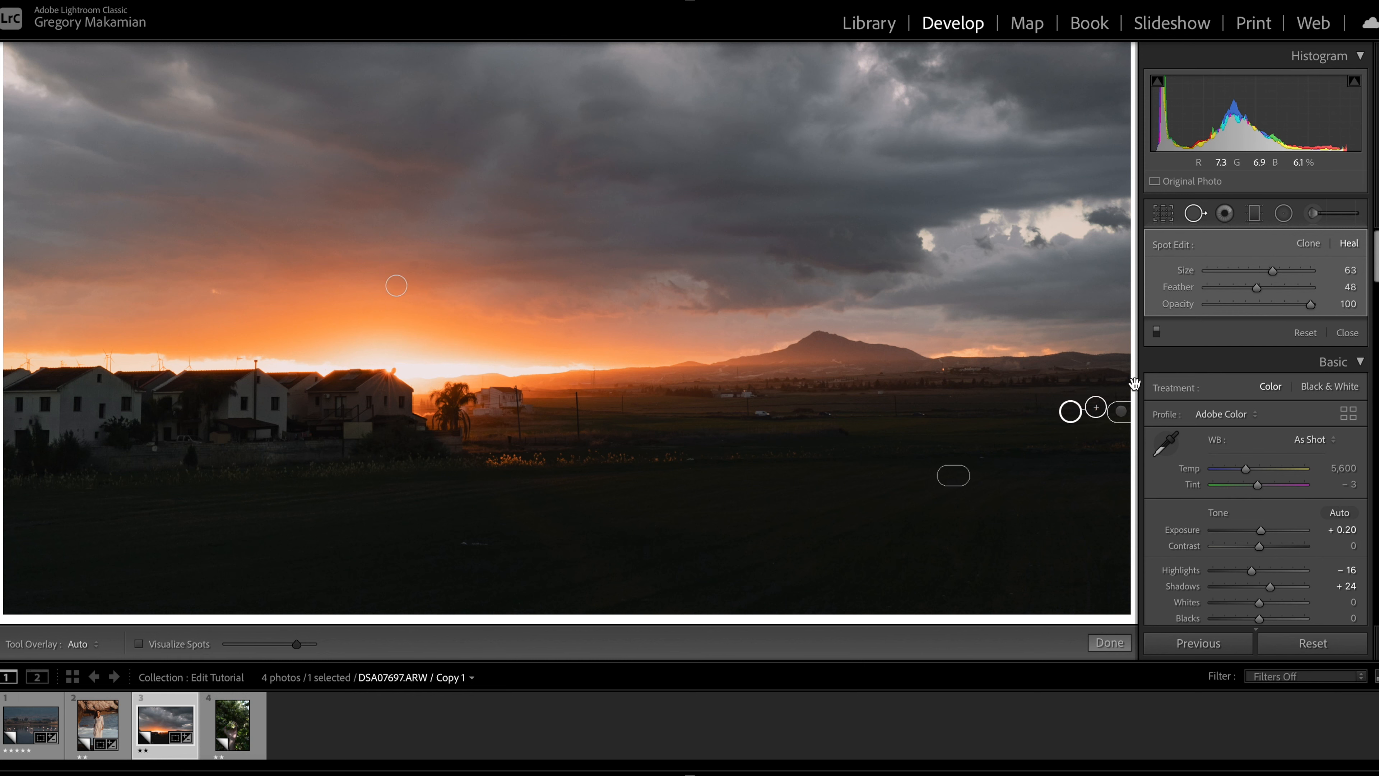
{"action": "left_click", "coordinate": [472, 543]}
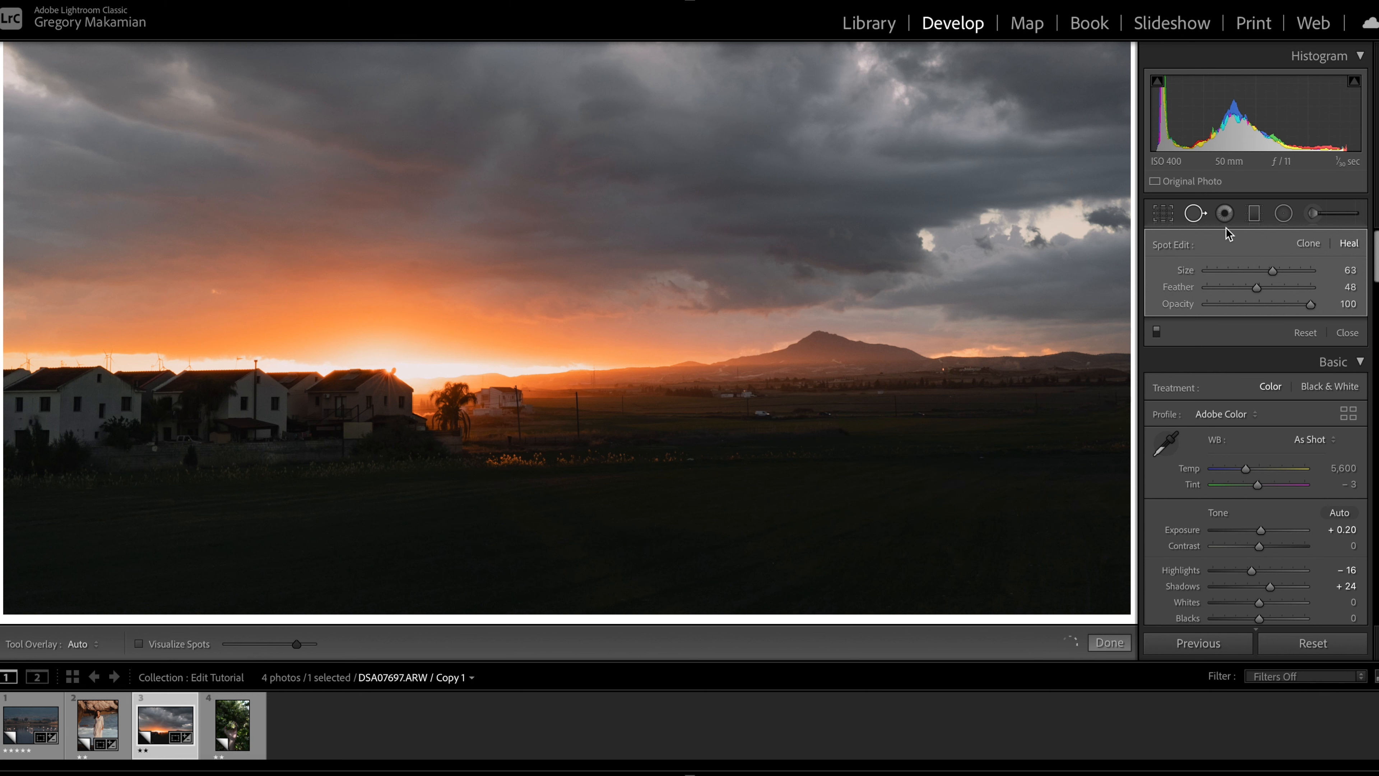
{"action": "left_click", "coordinate": [1195, 213]}
{"action": "left_click", "coordinate": [922, 318]}
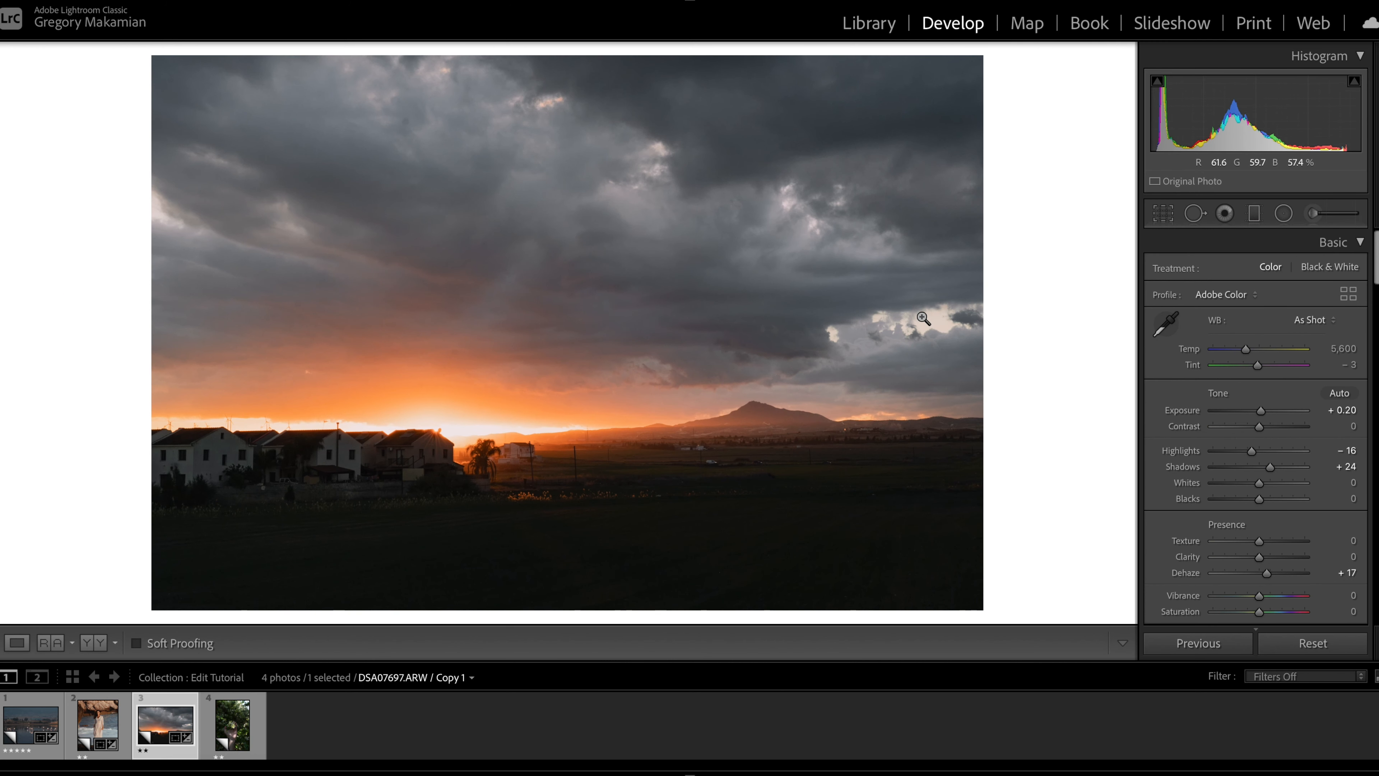
- Set the sunset photo's Clarity to +10 and Shadows to +36
{"action": "scroll", "coordinate": [1210, 486], "scroll_direction": "down", "scroll_amount": 2}
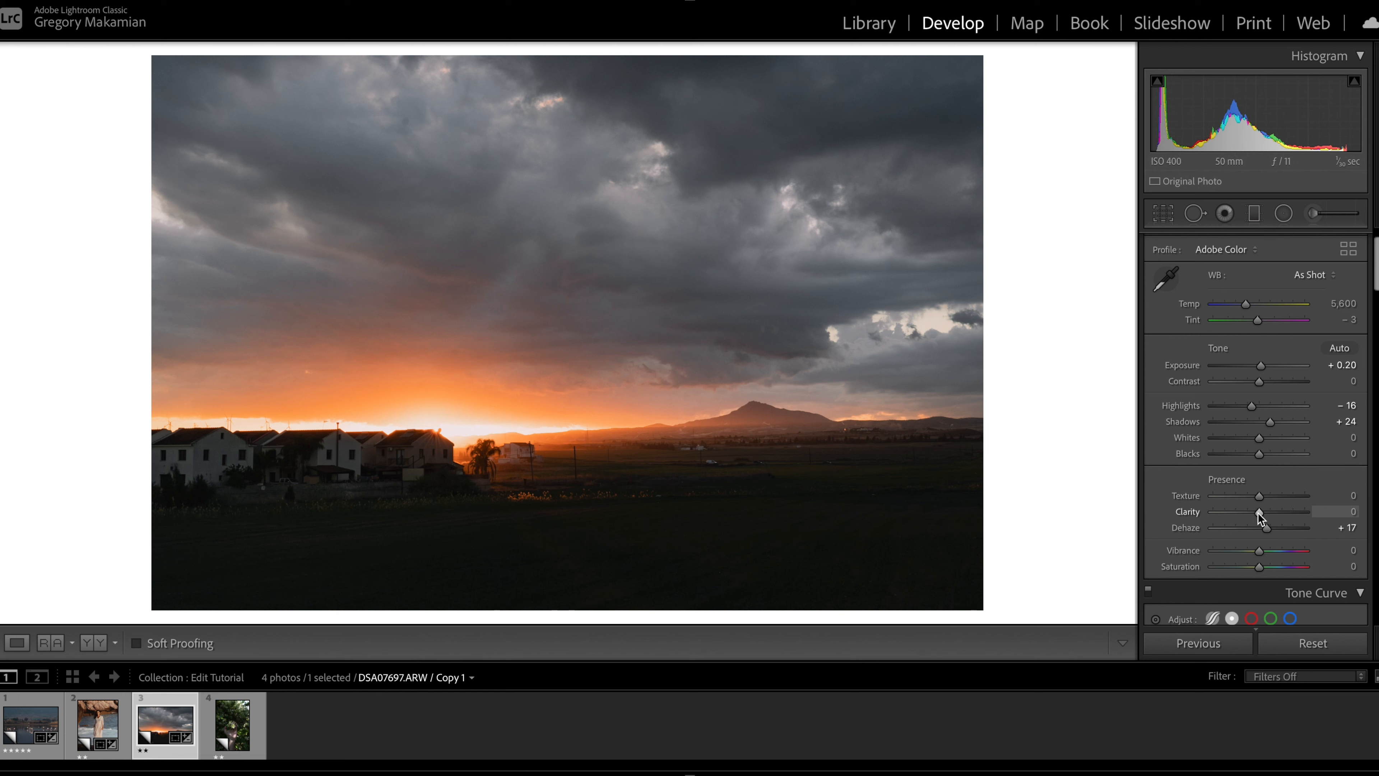
{"action": "key", "text": "Up"}
{"action": "key", "text": "Up"}
{"action": "left_click_drag", "start_coordinate": [1271, 425], "coordinate": [1277, 422]}
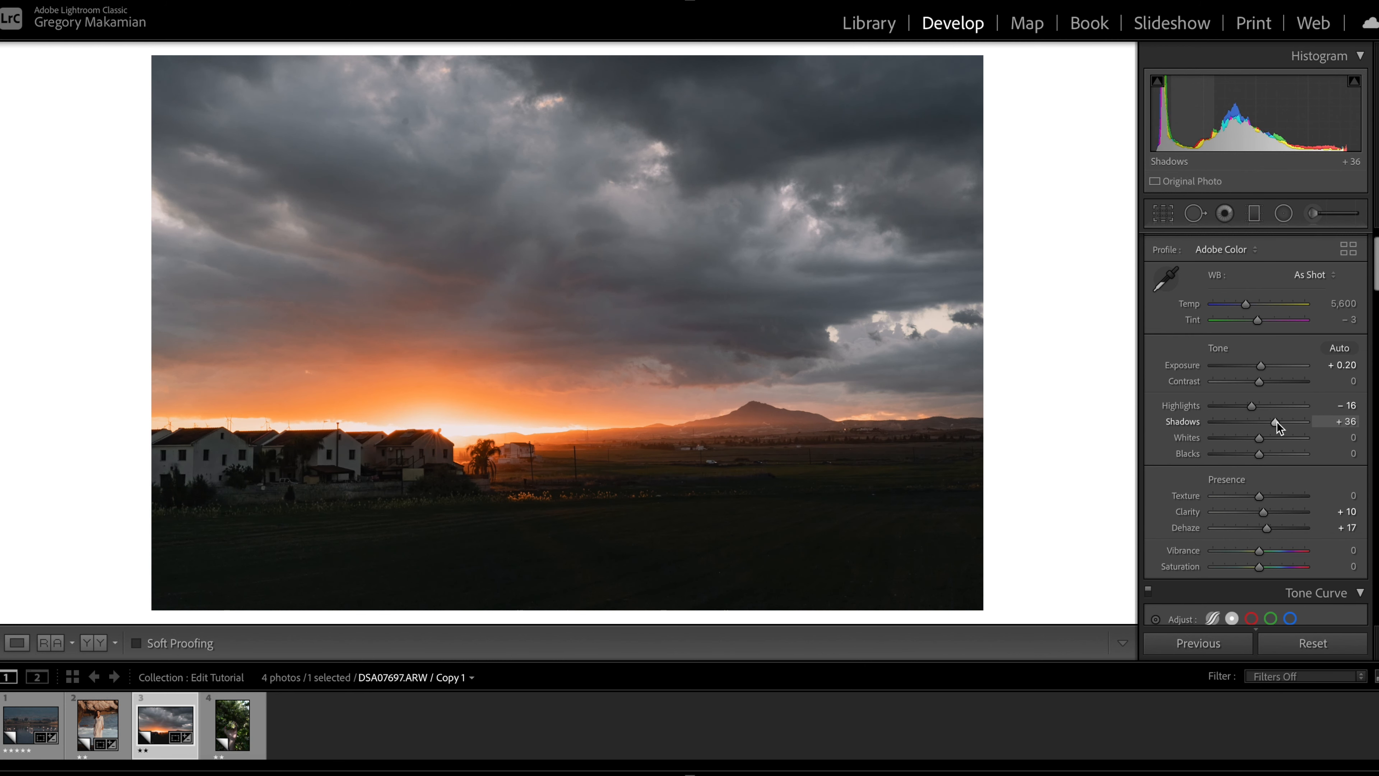
- Reset all of the sunset photo's edits to compare with the original and undo the reset
{"action": "scroll", "coordinate": [1276, 490], "scroll_direction": "down", "scroll_amount": 2}
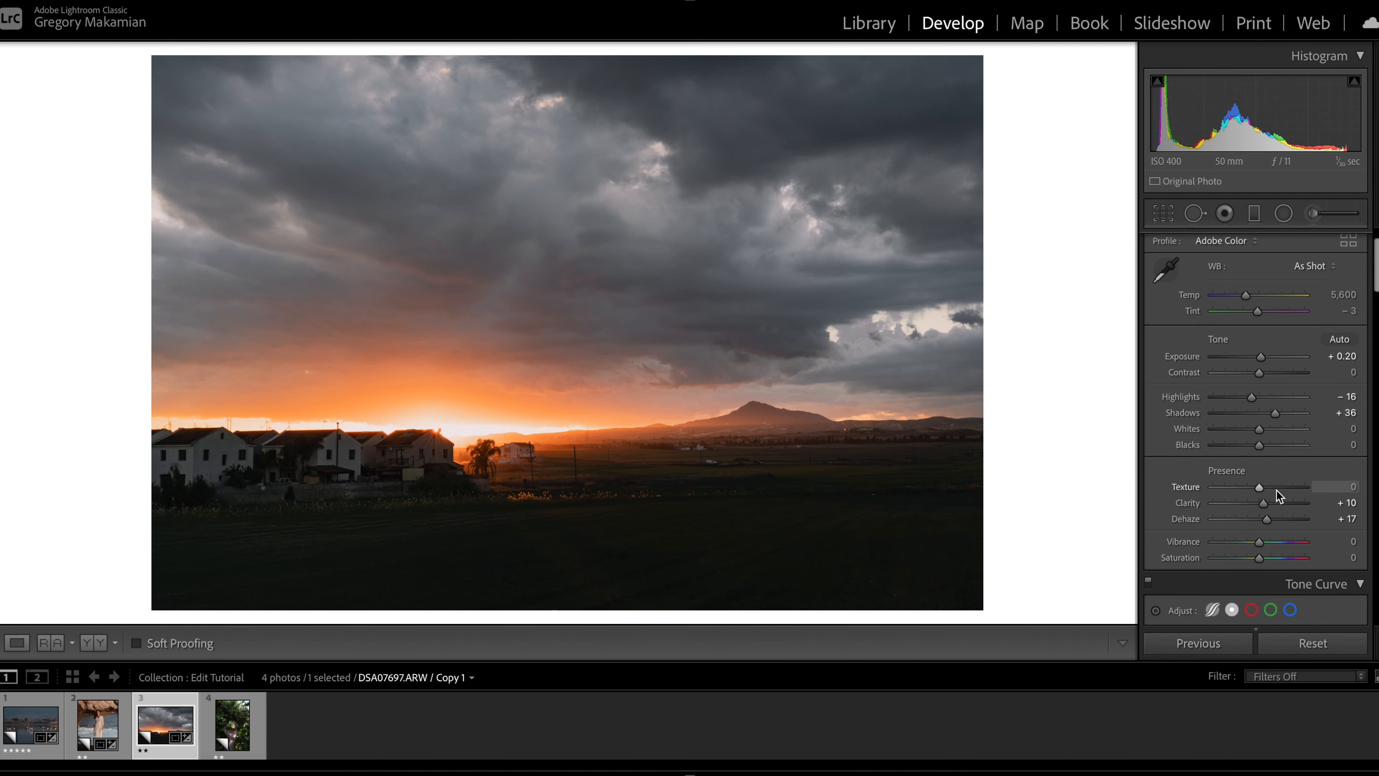
{"action": "left_click", "coordinate": [1308, 646]}
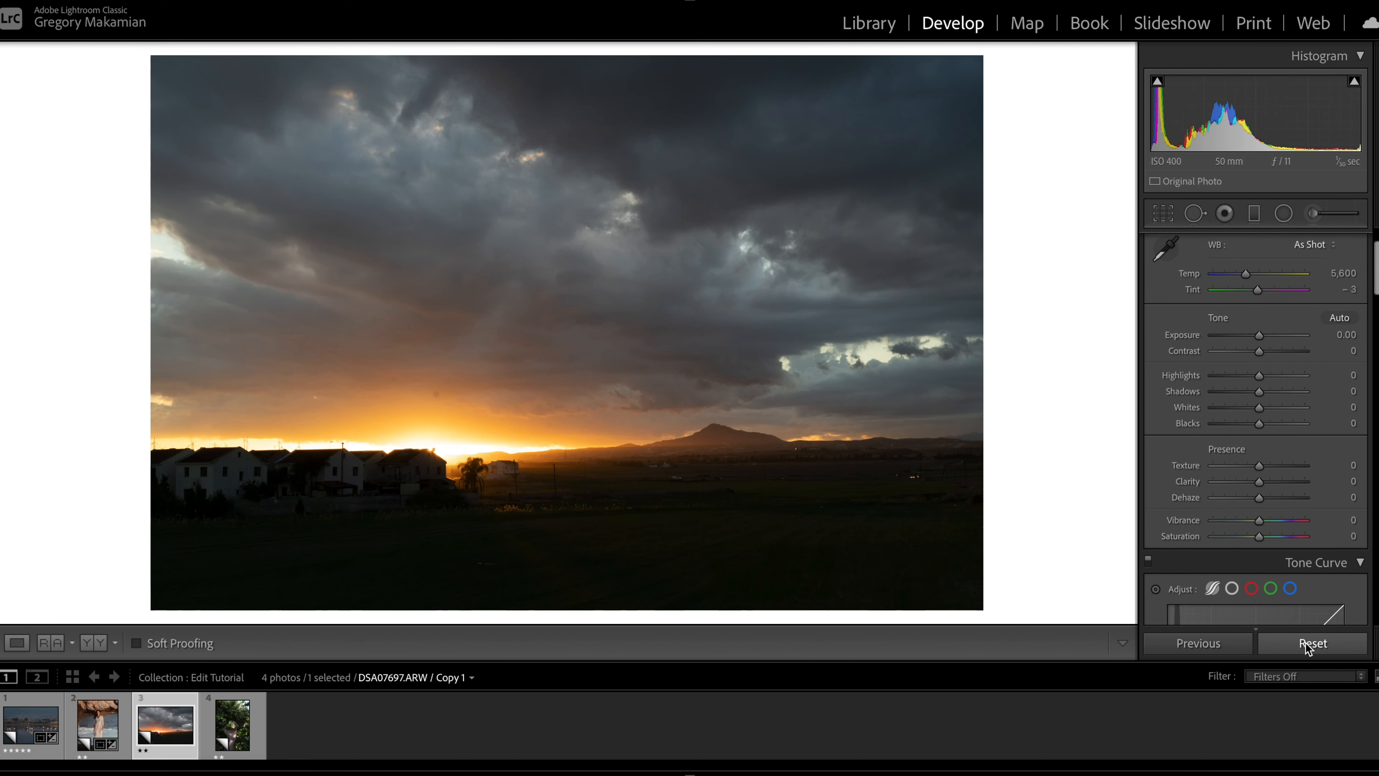
{"action": "key", "text": "ctrl+z"}
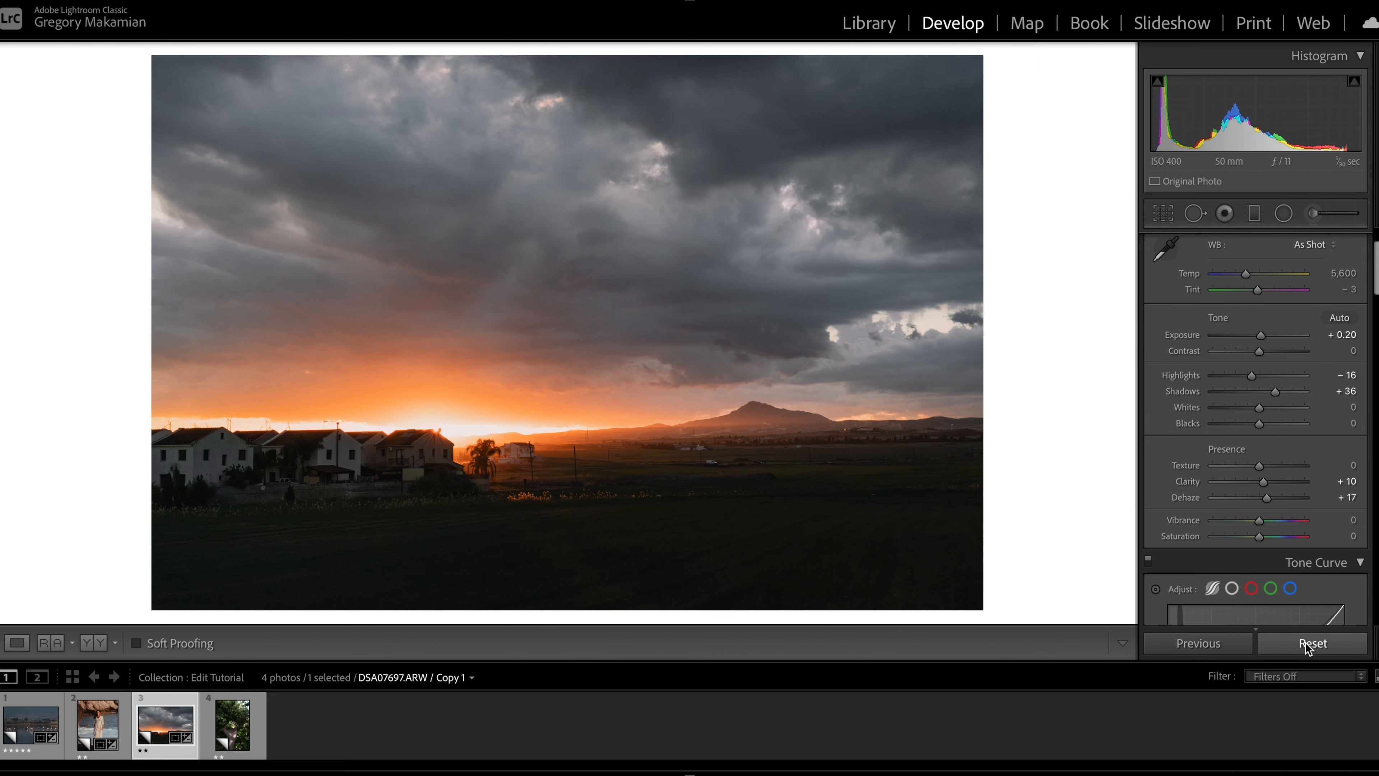
- Set the sunset photo's overall Exposure to +0.10
{"action": "double_click", "coordinate": [1267, 337]}
{"action": "key", "text": "Up"}
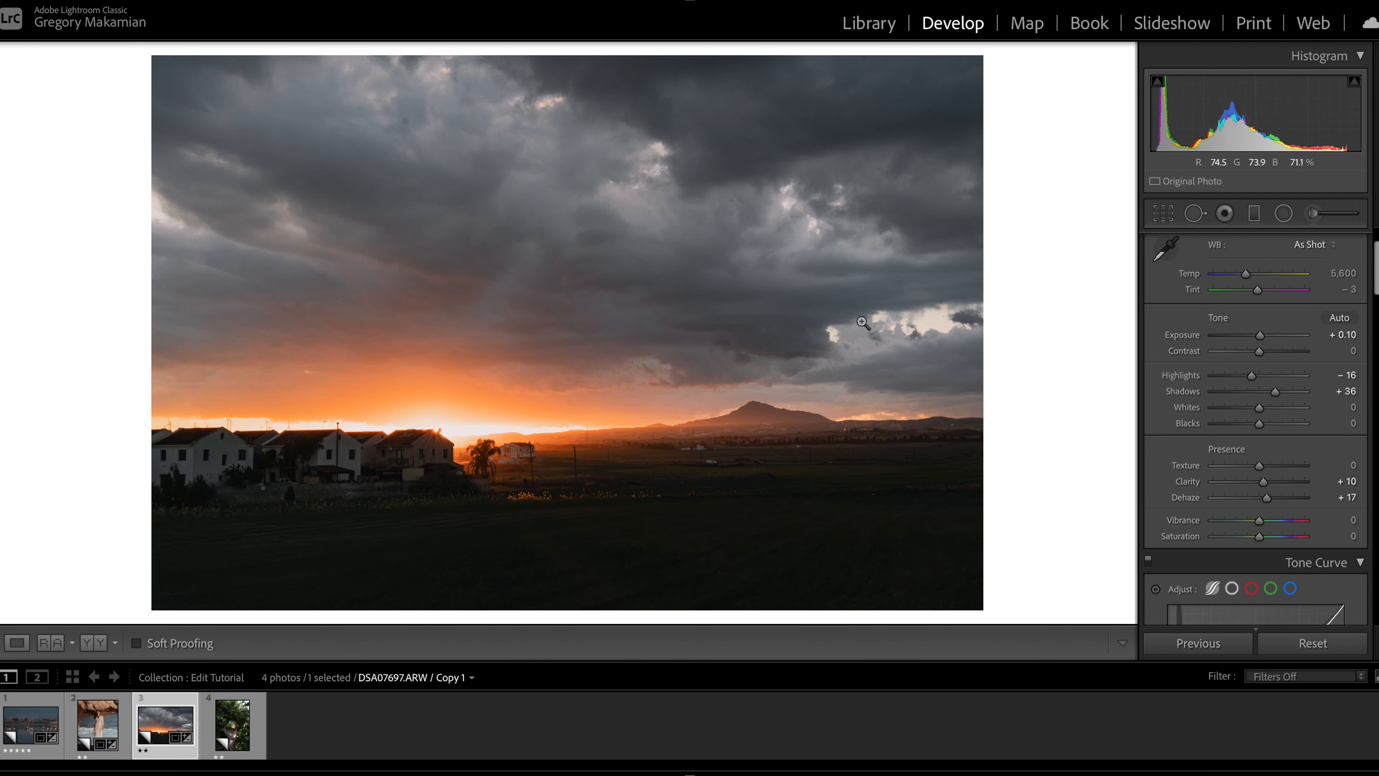
- Open the photo of the hand holding white flowers and crop it to 4 x 5 / 8 x 10, tightened around the hand and forearm
{"action": "left_click", "coordinate": [230, 724]}
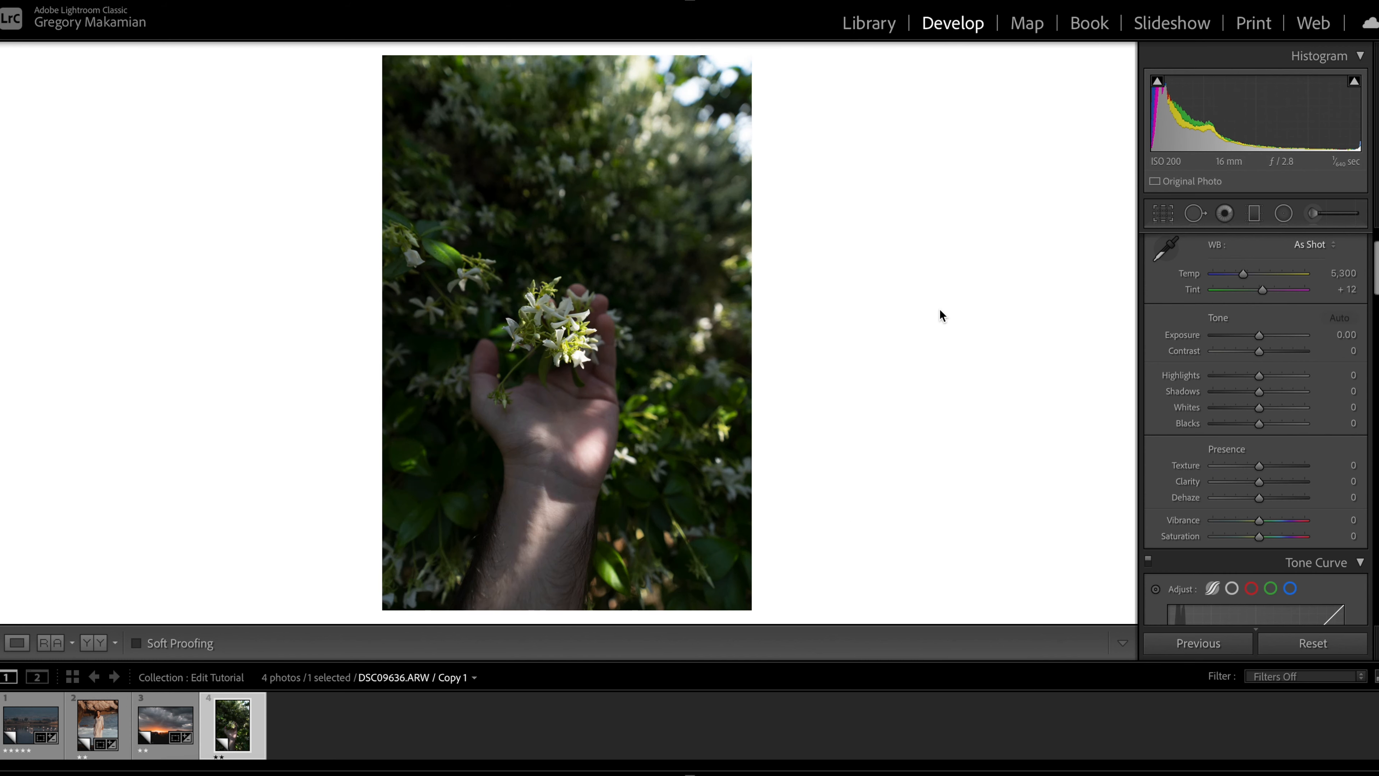
{"action": "left_click", "coordinate": [1172, 214]}
{"action": "left_click", "coordinate": [1289, 270]}
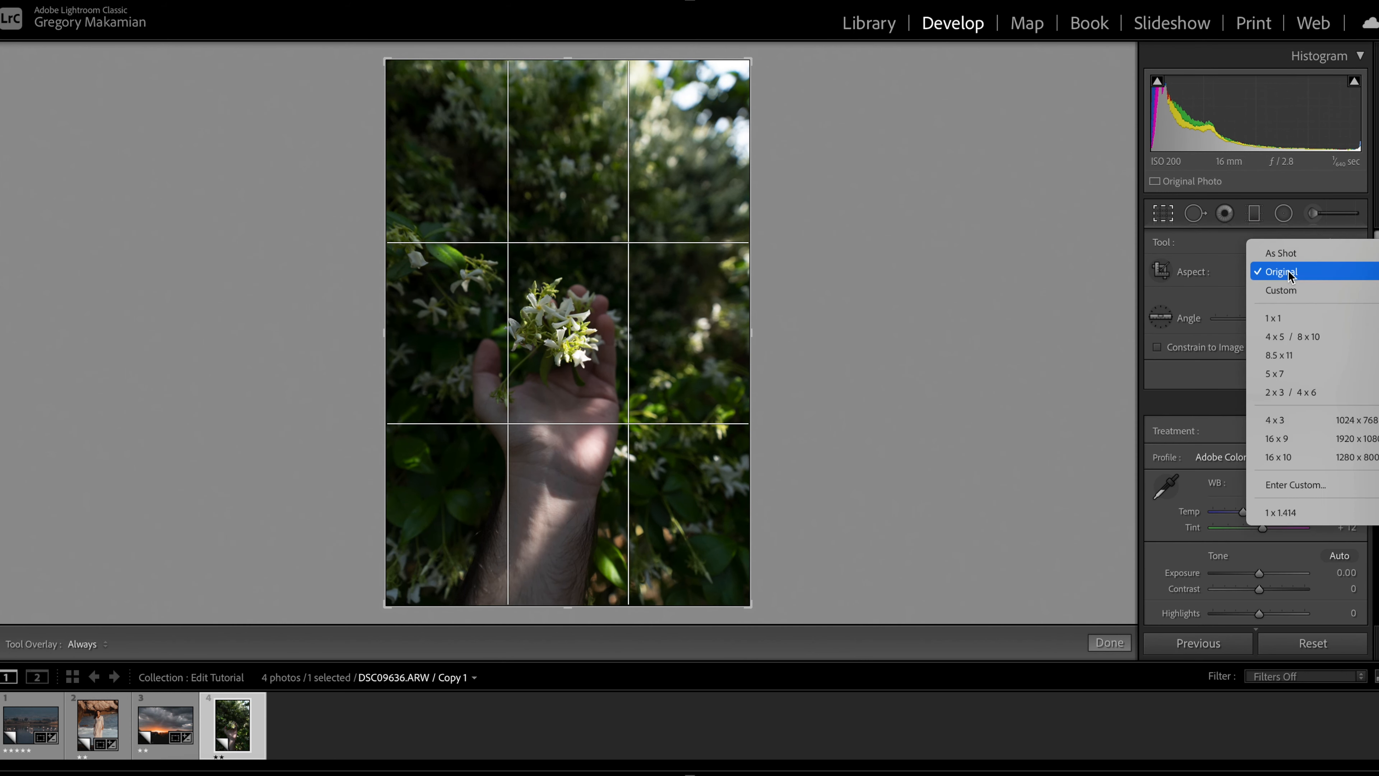
{"action": "left_click", "coordinate": [1298, 338]}
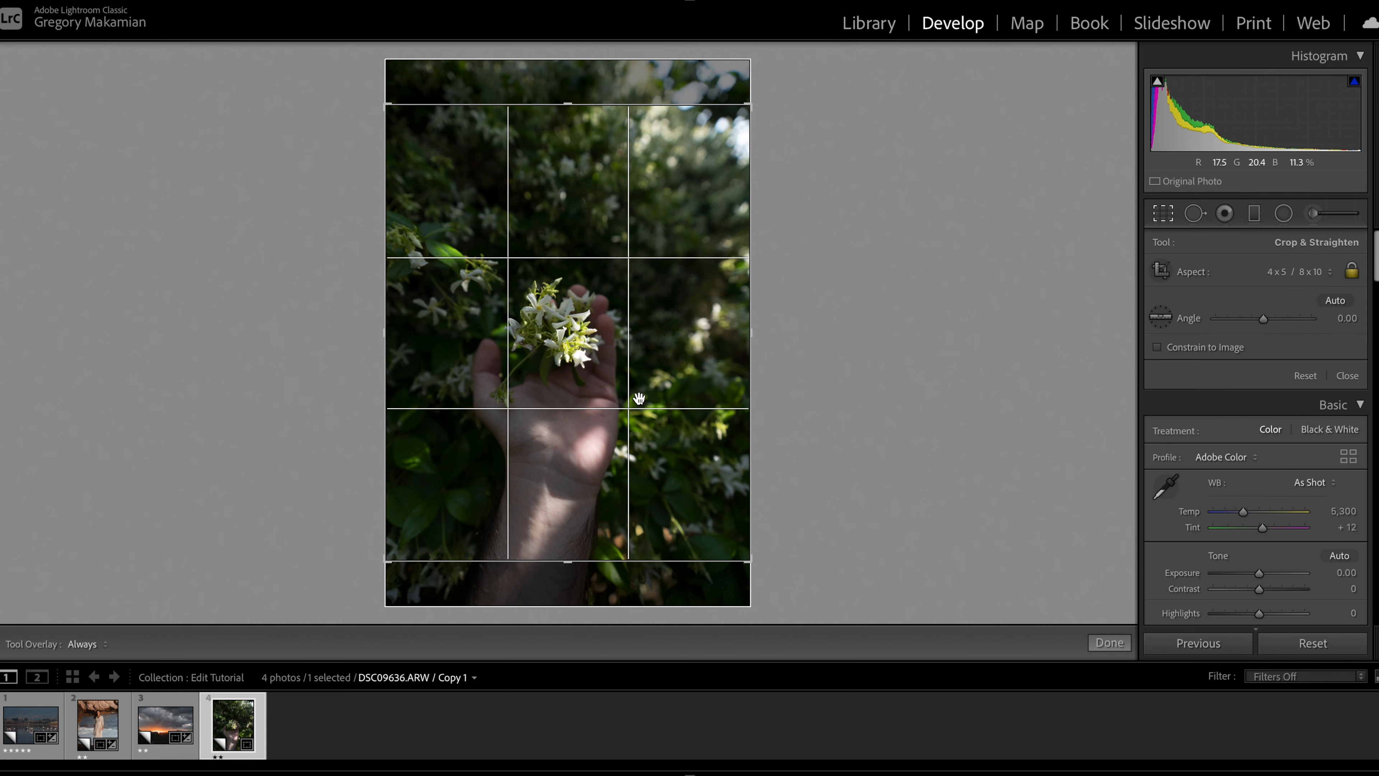
{"action": "left_click_drag", "start_coordinate": [748, 103], "coordinate": [742, 117]}
{"action": "left_click_drag", "start_coordinate": [557, 270], "coordinate": [563, 240]}
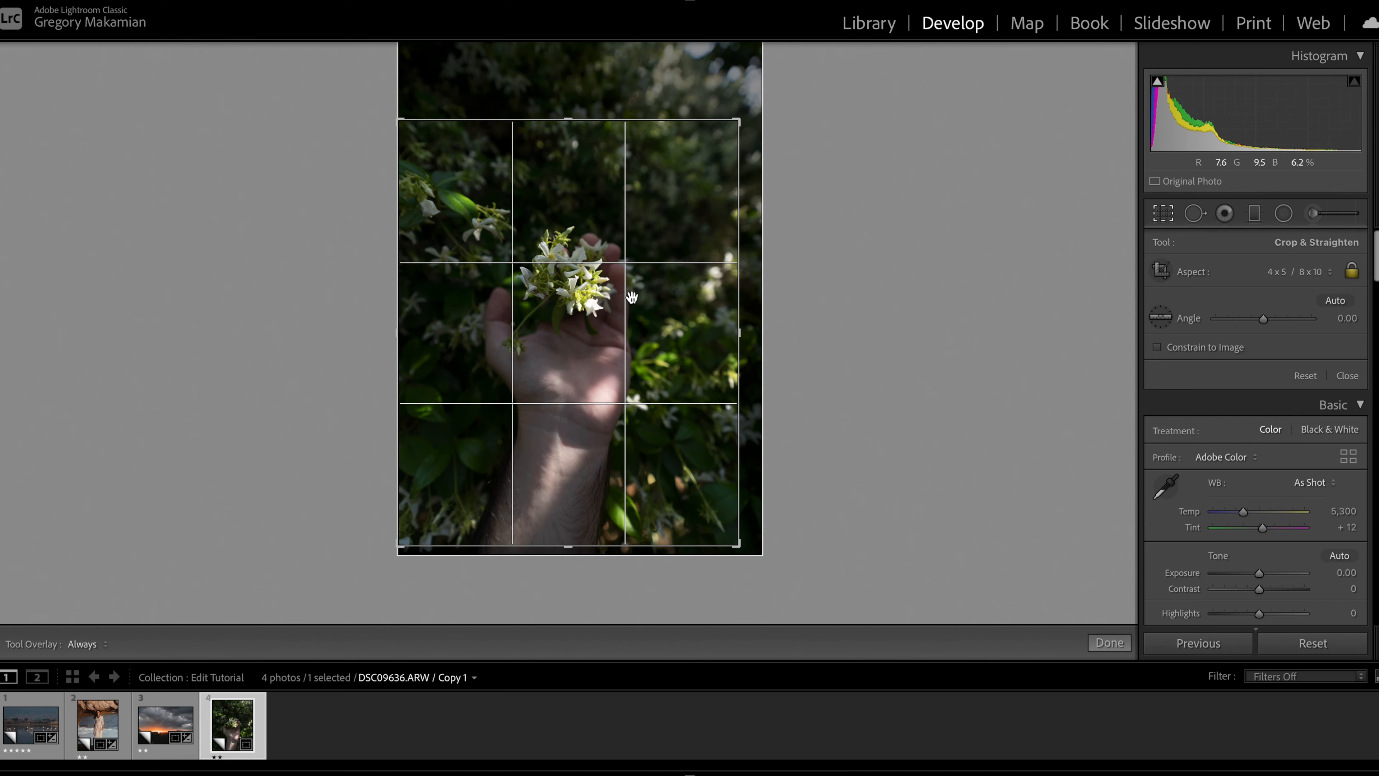
{"action": "left_click", "coordinate": [1165, 213]}
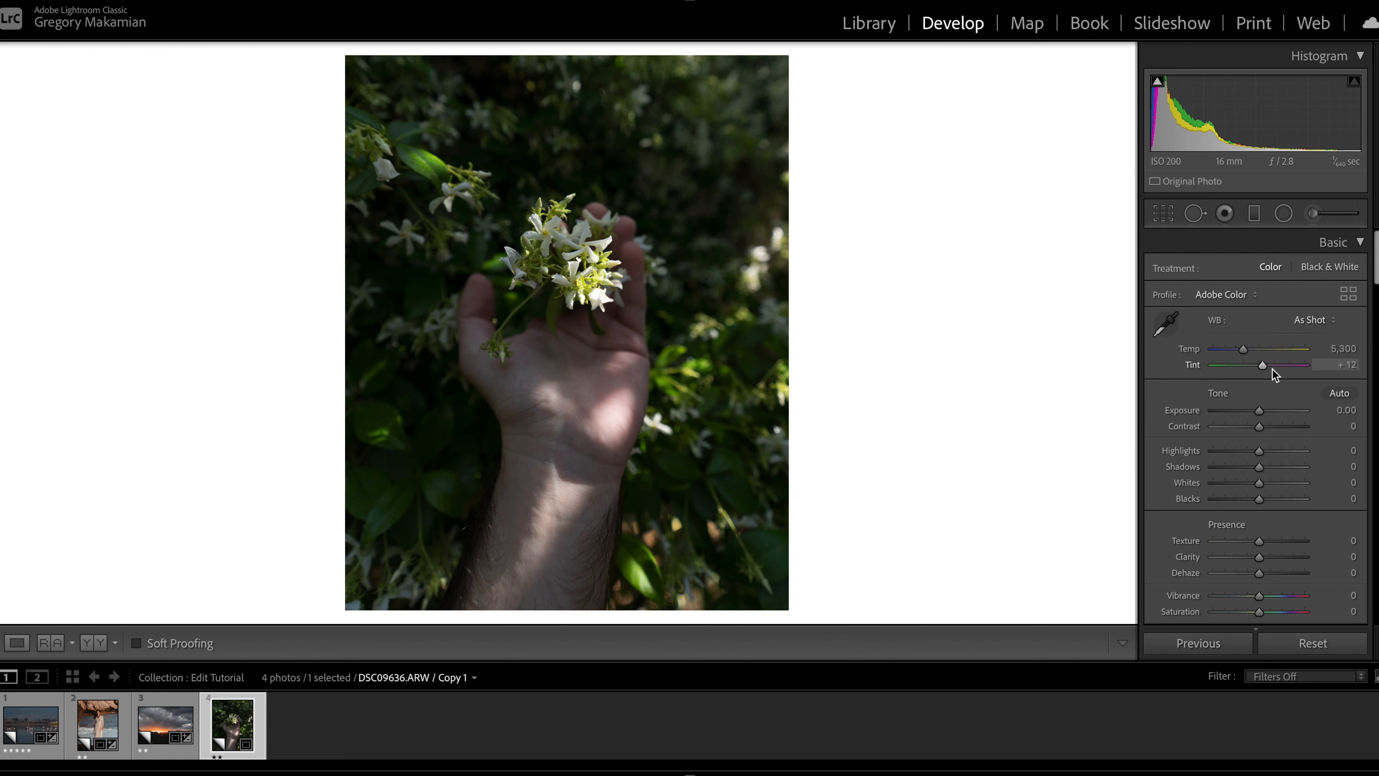
- Set the hand photo's Tint to +2 and shape the point curve with lowered darks at 37/31 and lifted midtones at 135/143
{"action": "scroll", "coordinate": [1265, 366], "scroll_direction": "down", "scroll_amount": 5}
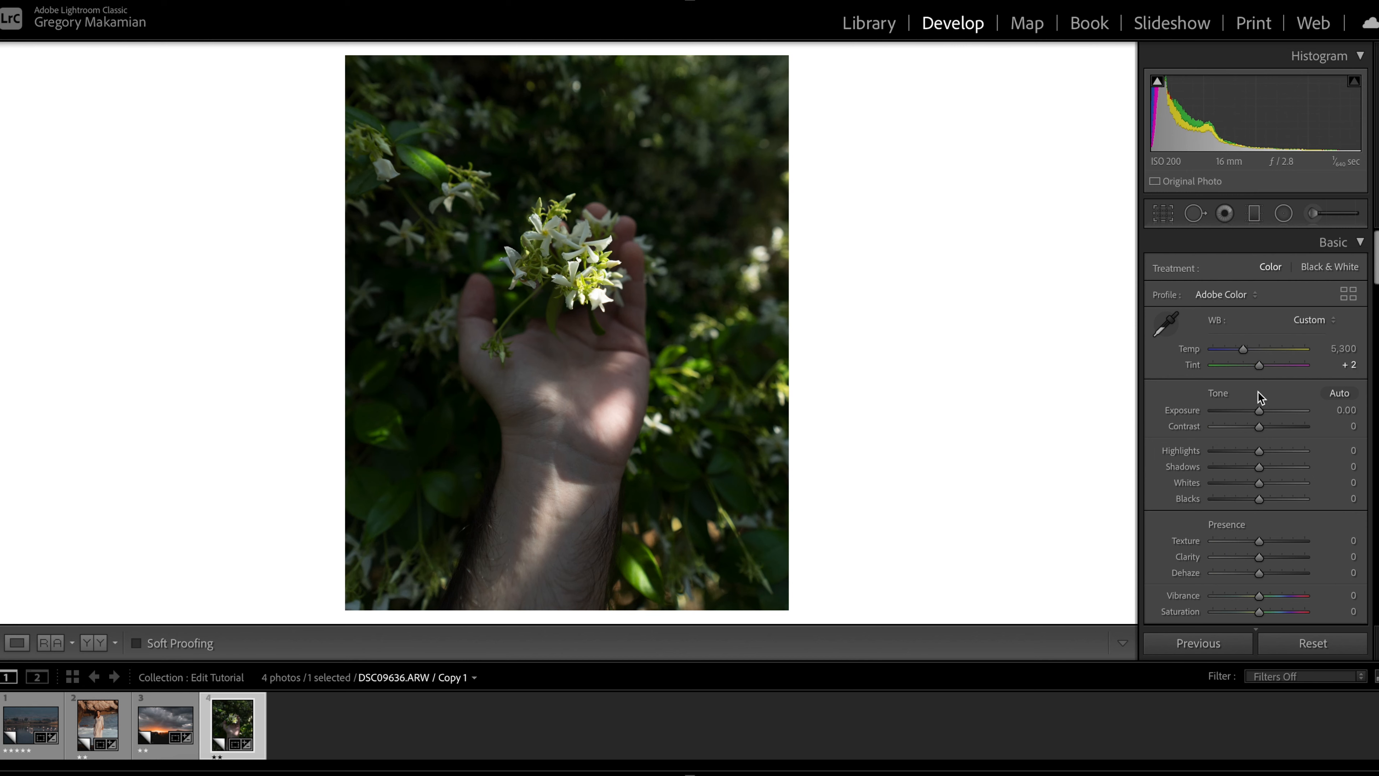
{"action": "scroll", "coordinate": [1257, 391], "scroll_direction": "down", "scroll_amount": 8}
{"action": "scroll", "coordinate": [1257, 391], "scroll_direction": "down", "scroll_amount": 4}
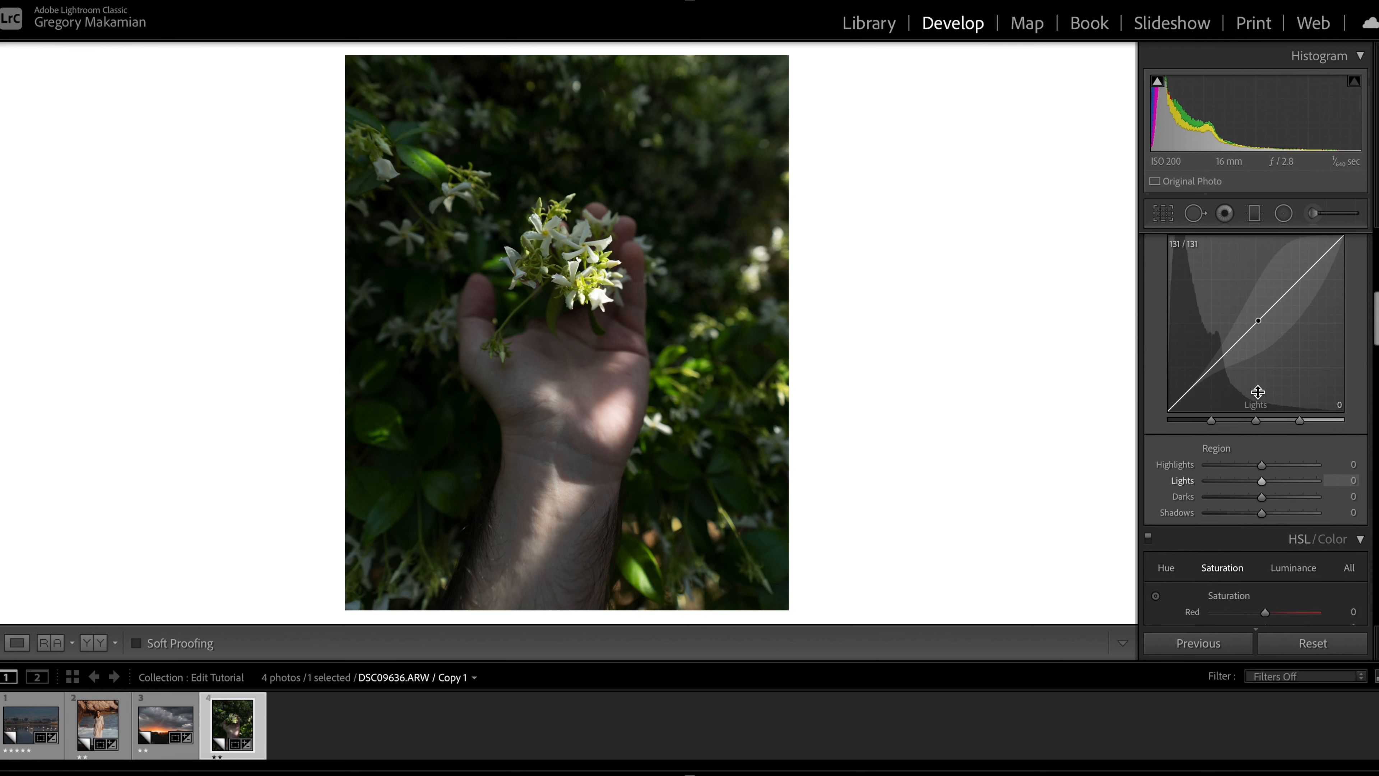
{"action": "left_click", "coordinate": [1232, 285]}
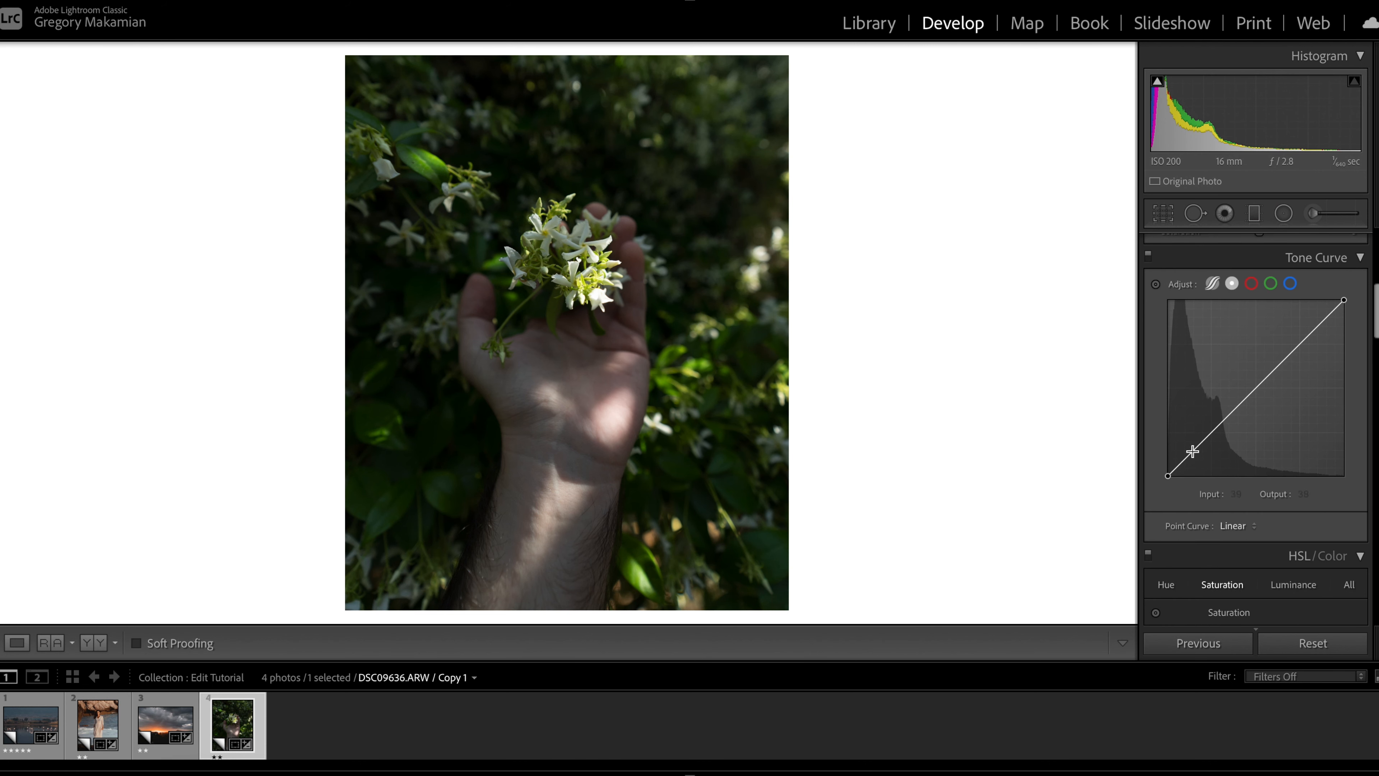
{"action": "left_click_drag", "start_coordinate": [1192, 452], "coordinate": [1192, 454]}
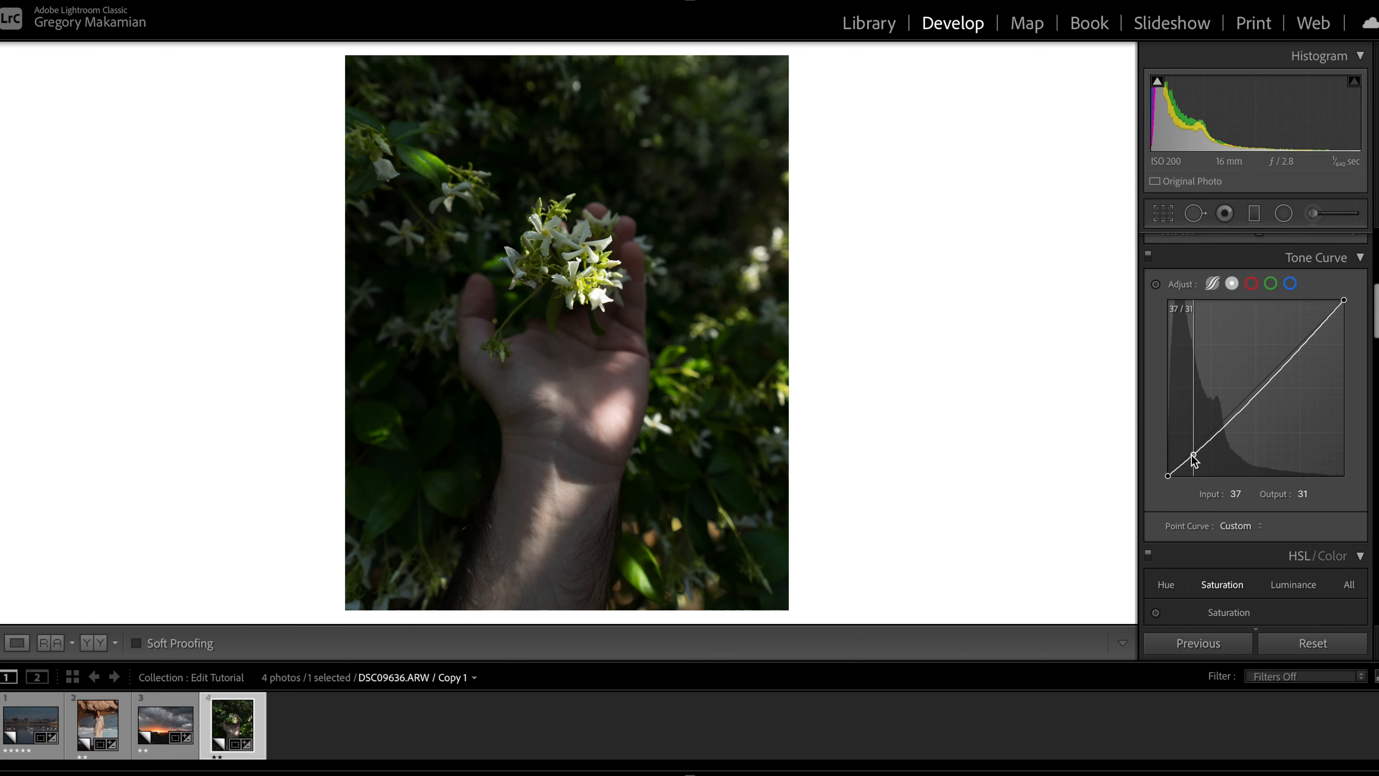
{"action": "left_click_drag", "start_coordinate": [1226, 425], "coordinate": [1261, 379]}
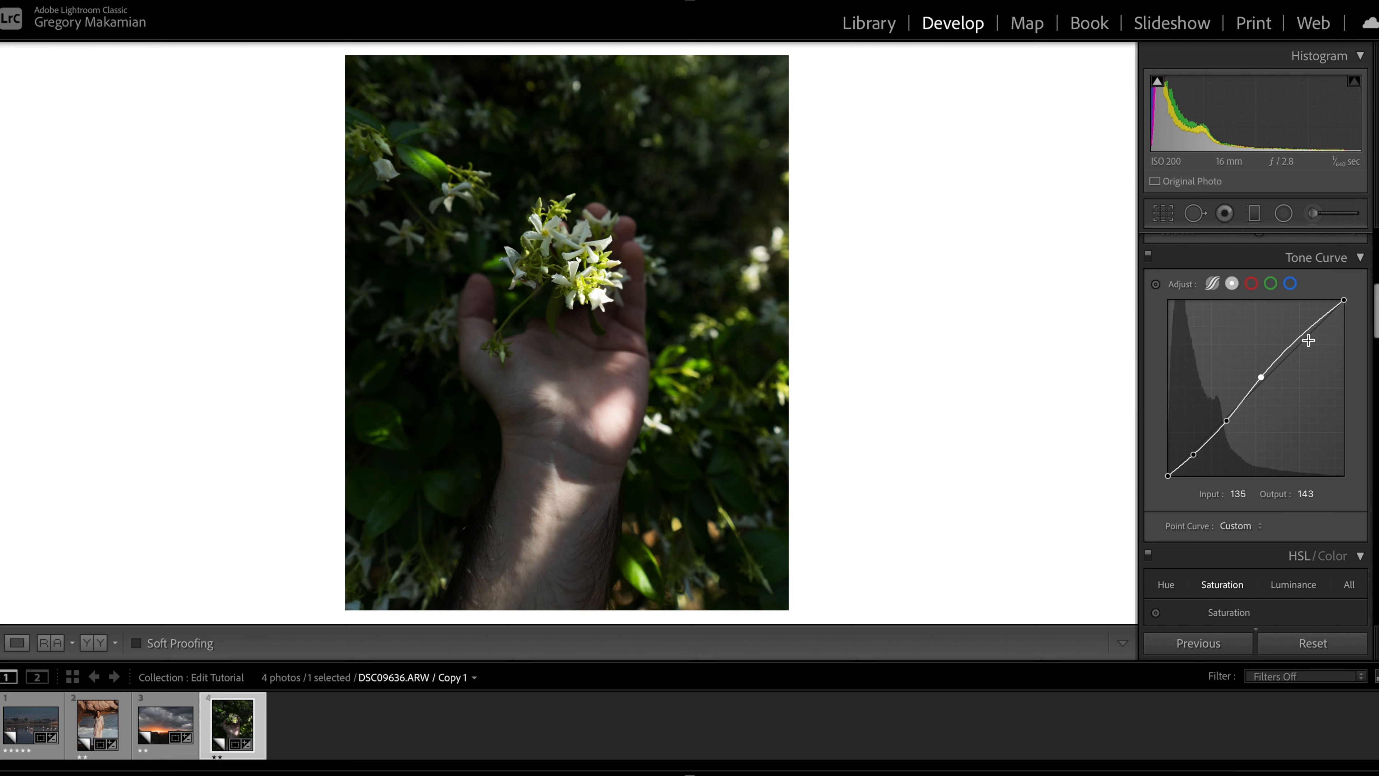
- Refine the point curve by lowering the white point, placing a point at 82/80 and raising the black point to output 16
{"action": "left_click", "coordinate": [1303, 335]}
{"action": "left_click_drag", "start_coordinate": [1344, 302], "coordinate": [1306, 339]}
{"action": "left_click_drag", "start_coordinate": [1226, 420], "coordinate": [1223, 421]}
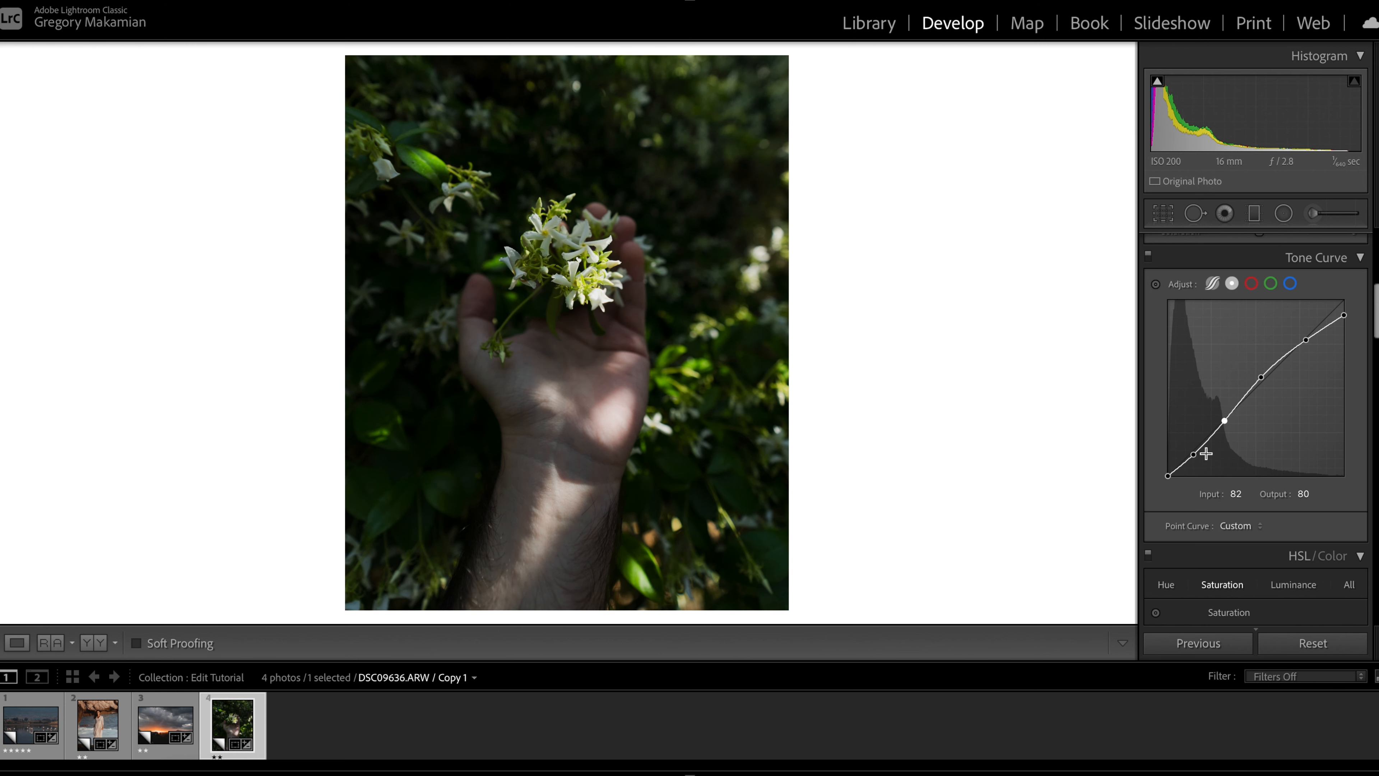
{"action": "left_click", "coordinate": [1192, 458]}
{"action": "left_click_drag", "start_coordinate": [1192, 457], "coordinate": [1194, 460]}
{"action": "left_click_drag", "start_coordinate": [1190, 455], "coordinate": [1161, 464]}
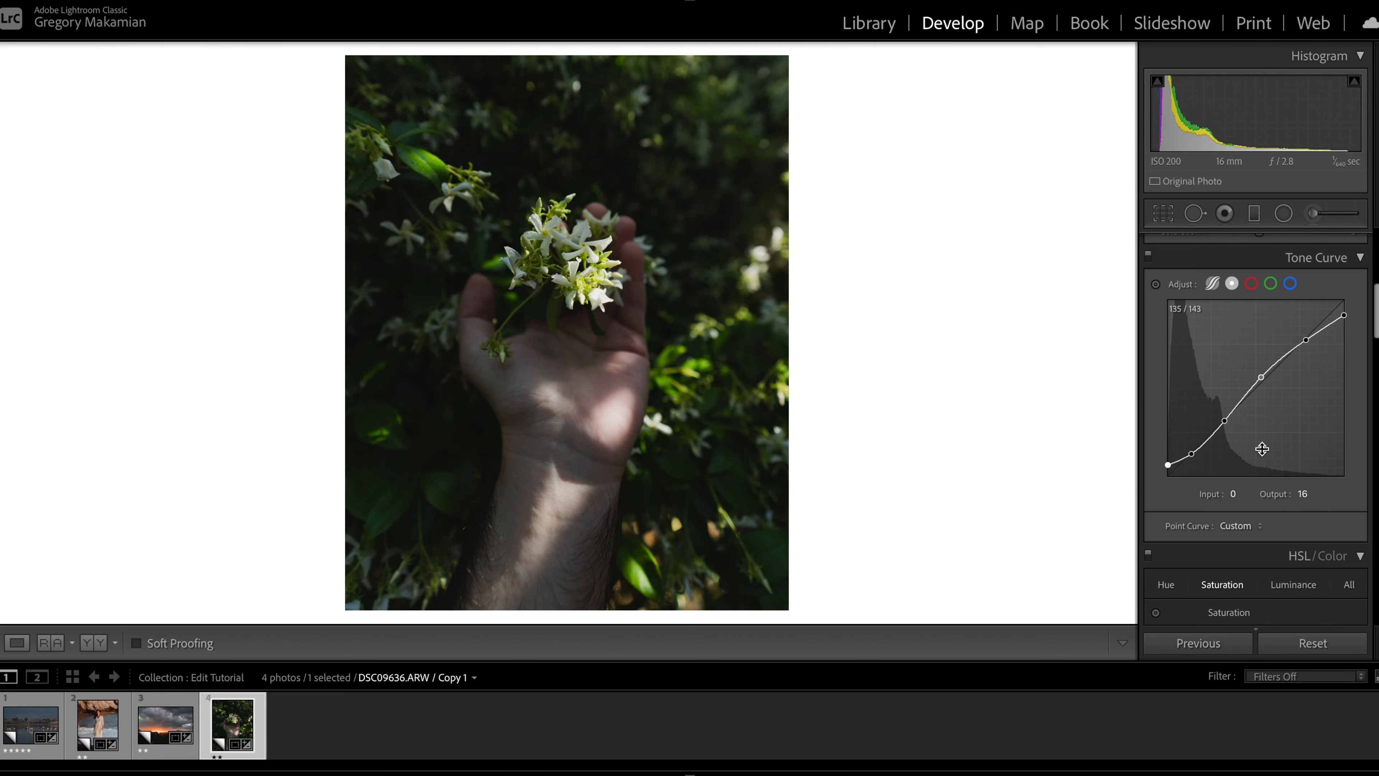
- Shift the HSL hue of Yellow to -24 and Green to -25
{"action": "scroll", "coordinate": [1270, 412], "scroll_direction": "down", "scroll_amount": 5}
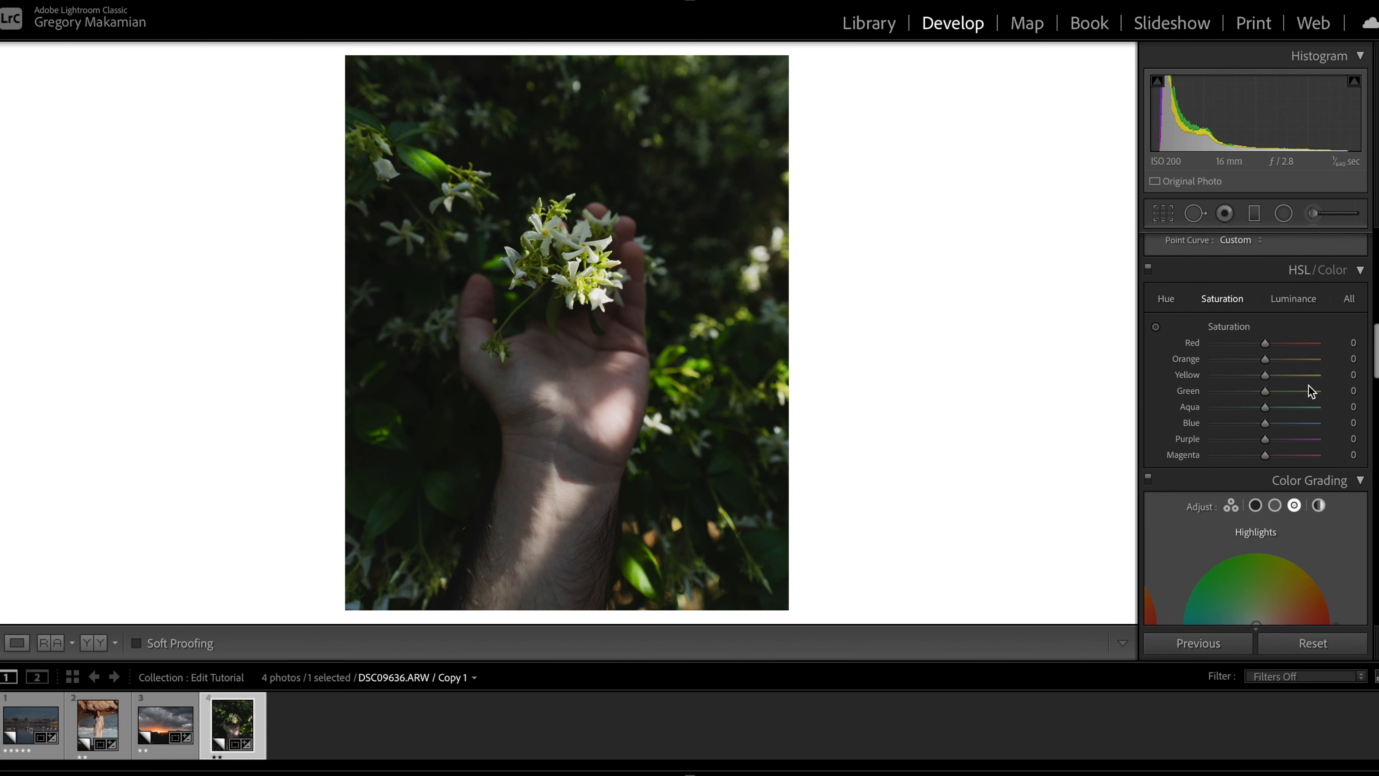
{"action": "left_click", "coordinate": [1166, 299]}
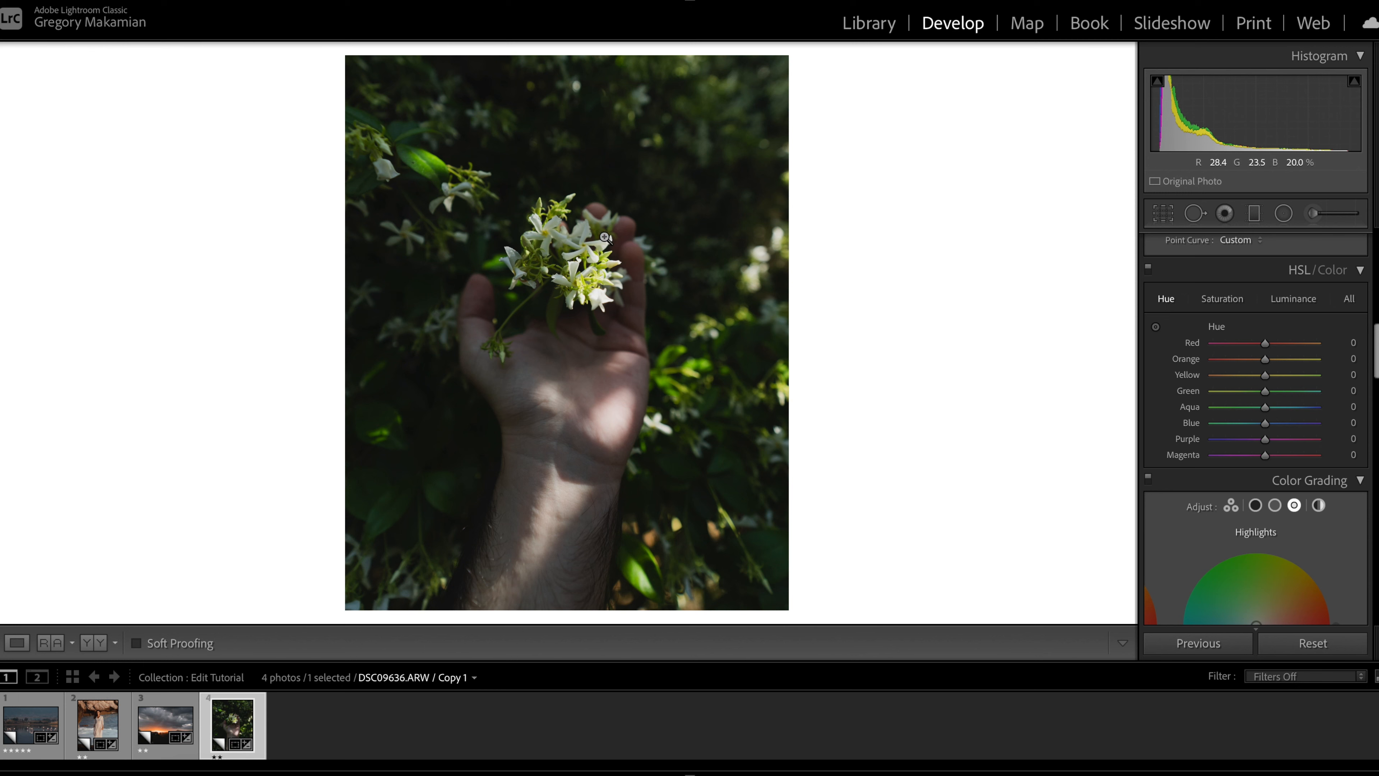
{"action": "left_click_drag", "start_coordinate": [1266, 377], "coordinate": [1259, 404]}
{"action": "double_click", "coordinate": [1267, 376]}
{"action": "double_click", "coordinate": [1255, 392]}
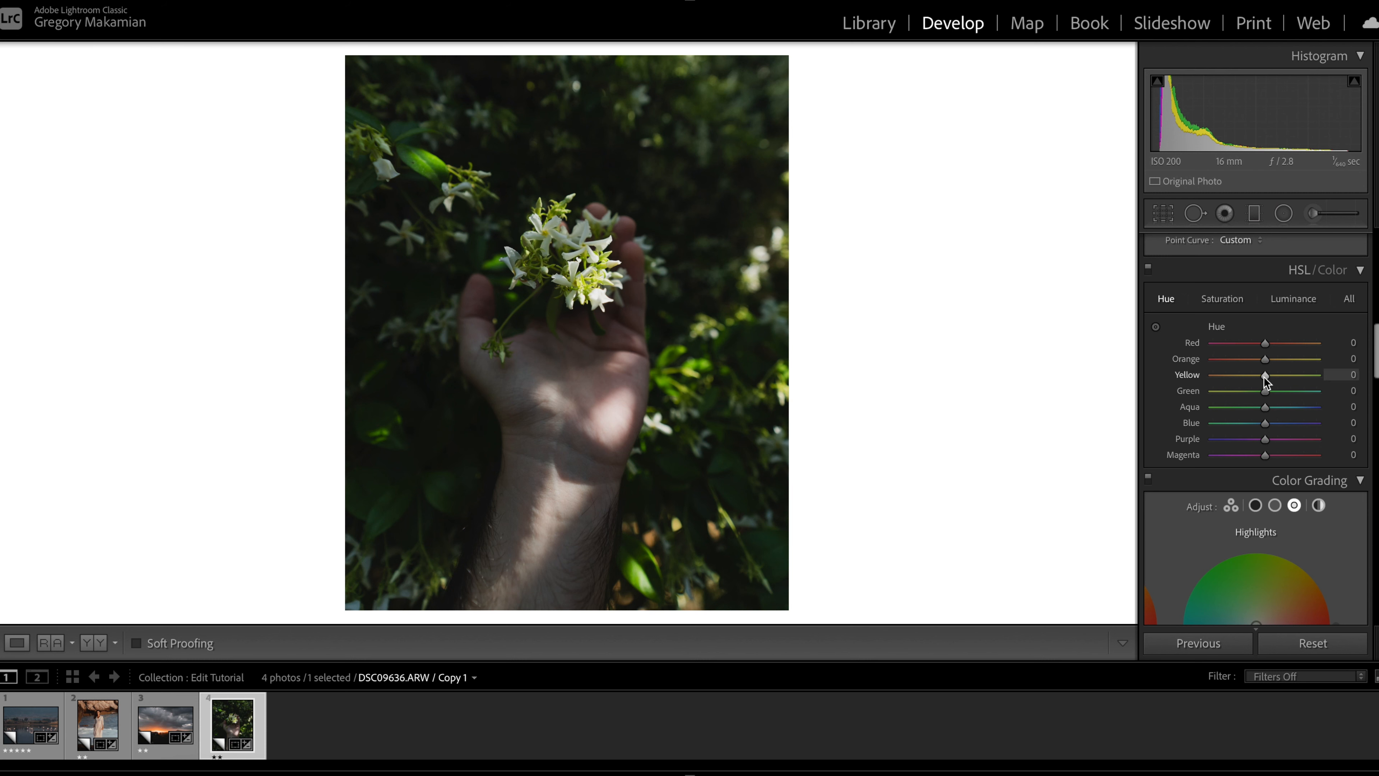
{"action": "mouse_move", "coordinate": [1264, 377]}
{"action": "left_mouse_down"}
{"action": "mouse_move", "coordinate": [1235, 395]}
{"action": "mouse_move", "coordinate": [1252, 391]}
{"action": "left_mouse_up"}
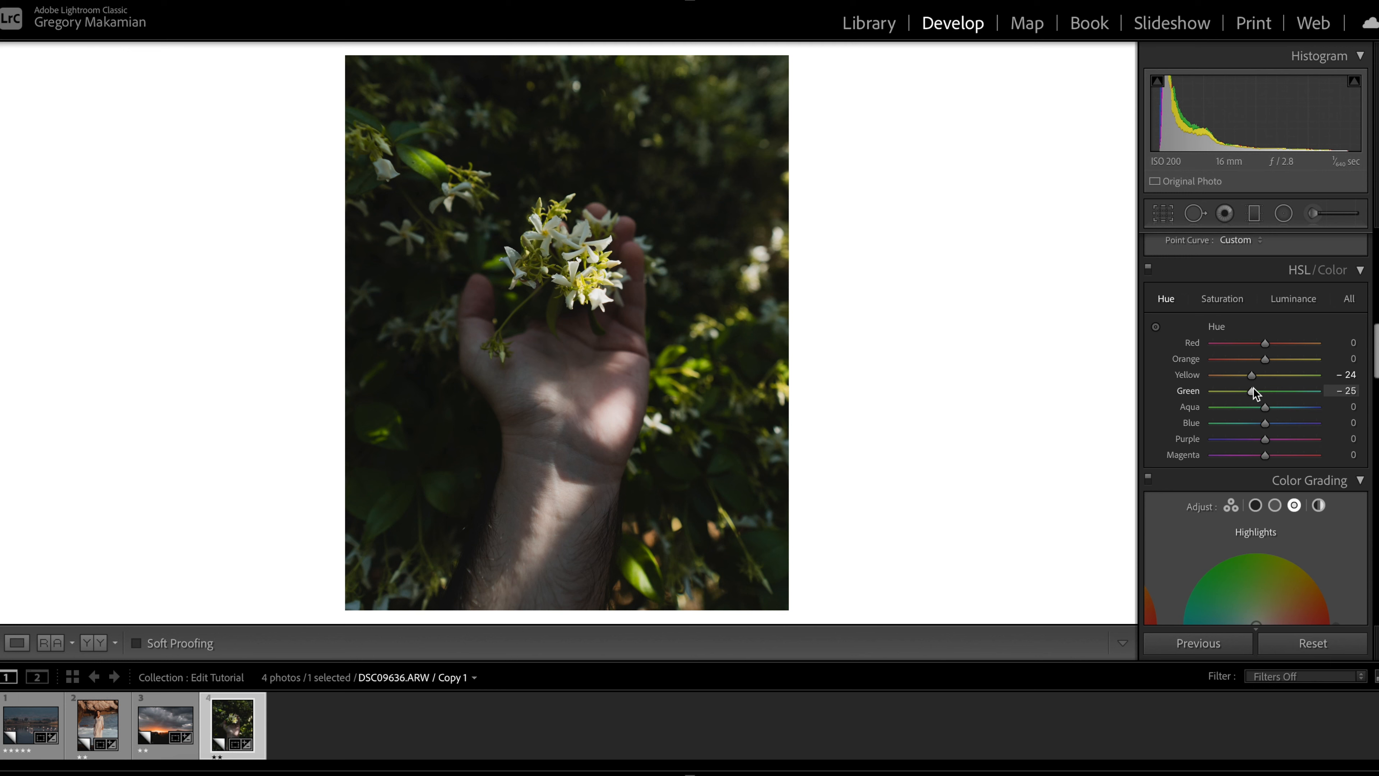
- Reduce the HSL saturation of Yellow to -44 and Green to -57
{"action": "left_click", "coordinate": [1222, 302]}
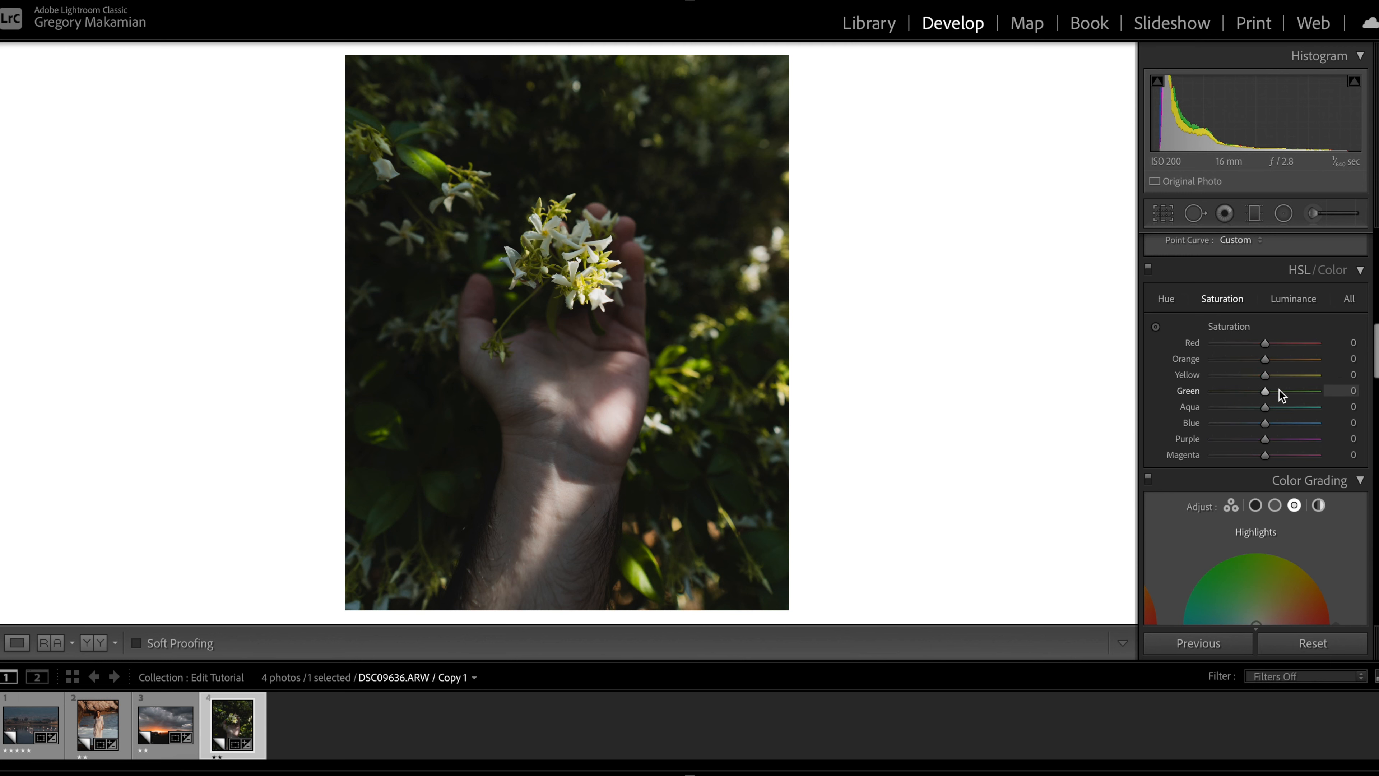
{"action": "left_click_drag", "start_coordinate": [1263, 392], "coordinate": [1171, 389]}
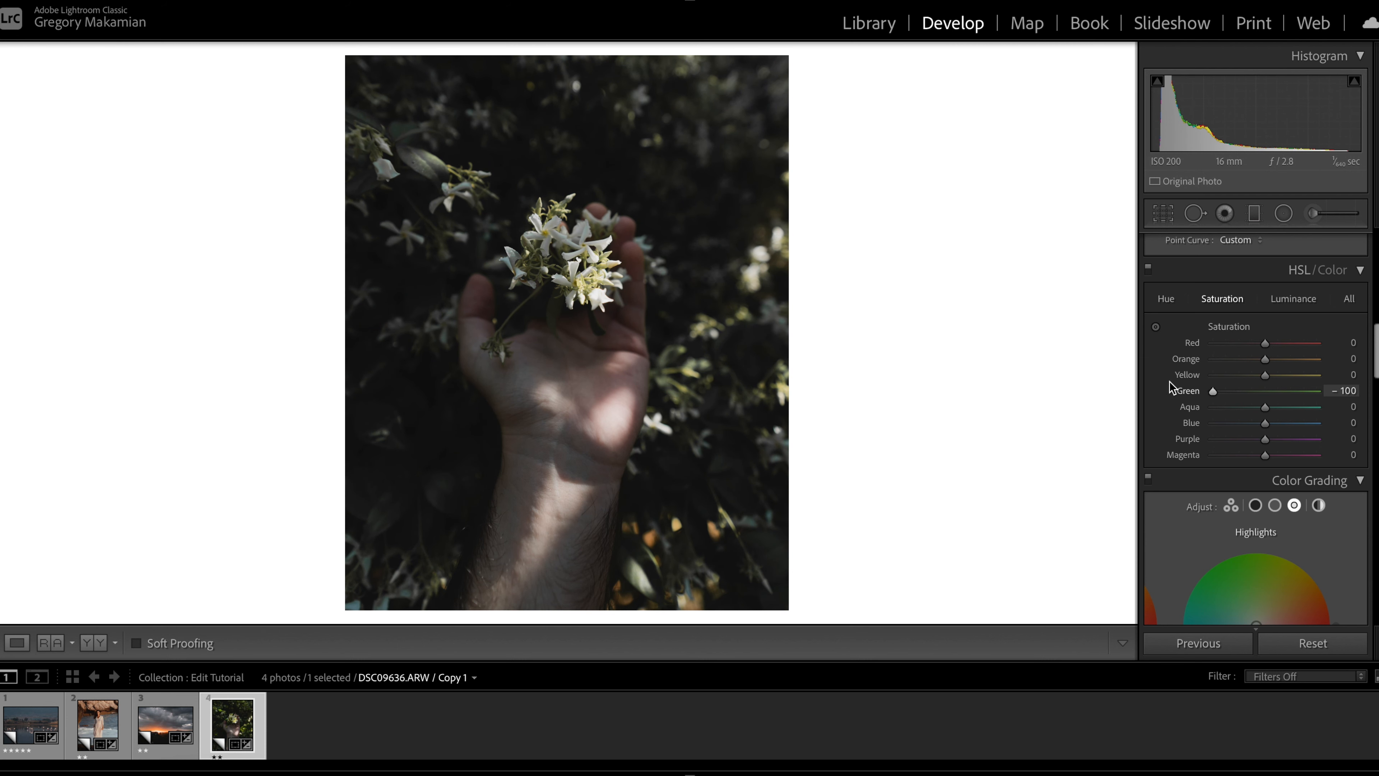
{"action": "left_click_drag", "start_coordinate": [1210, 389], "coordinate": [1243, 380]}
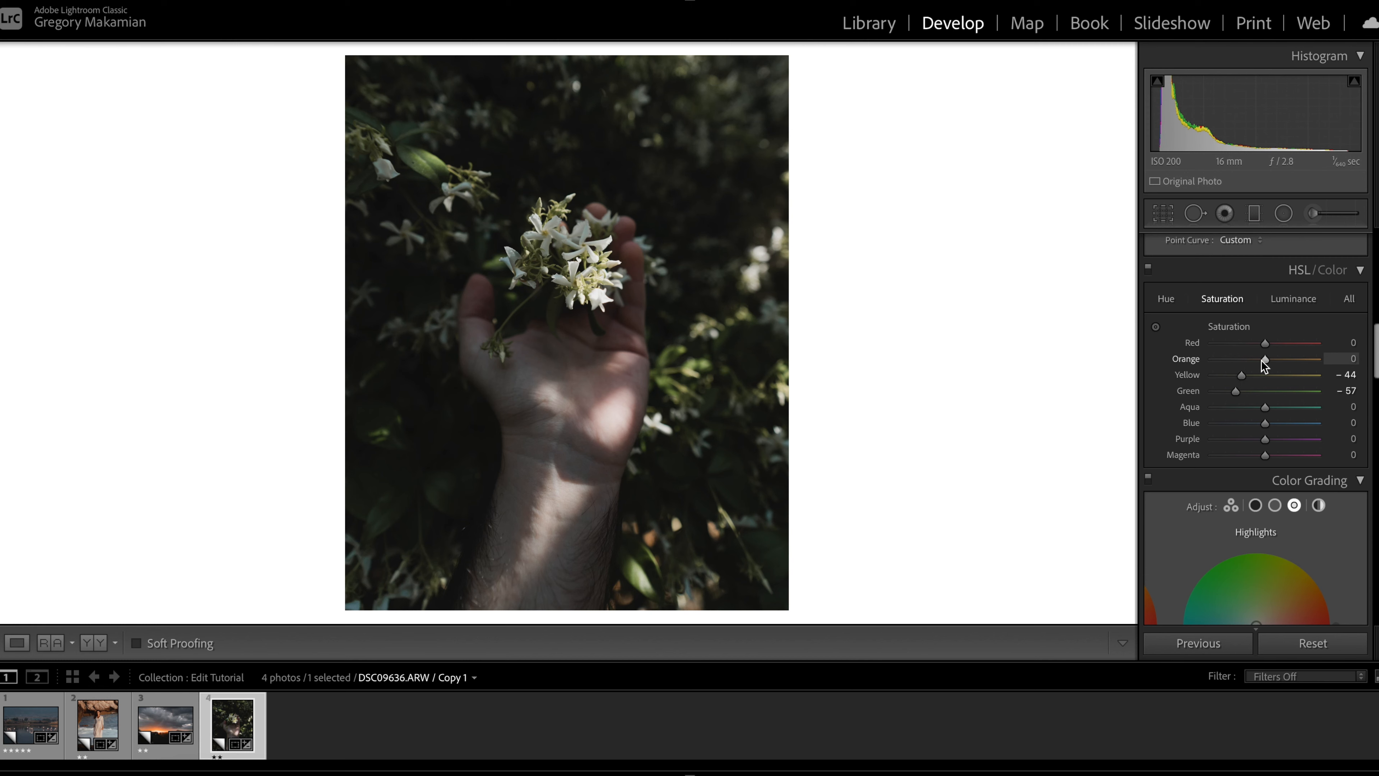
- Warm the white balance to Temp 6,006 and Tint +7, and raise Exposure to +0.20
{"action": "scroll", "coordinate": [1263, 359], "scroll_direction": "up", "scroll_amount": 10}
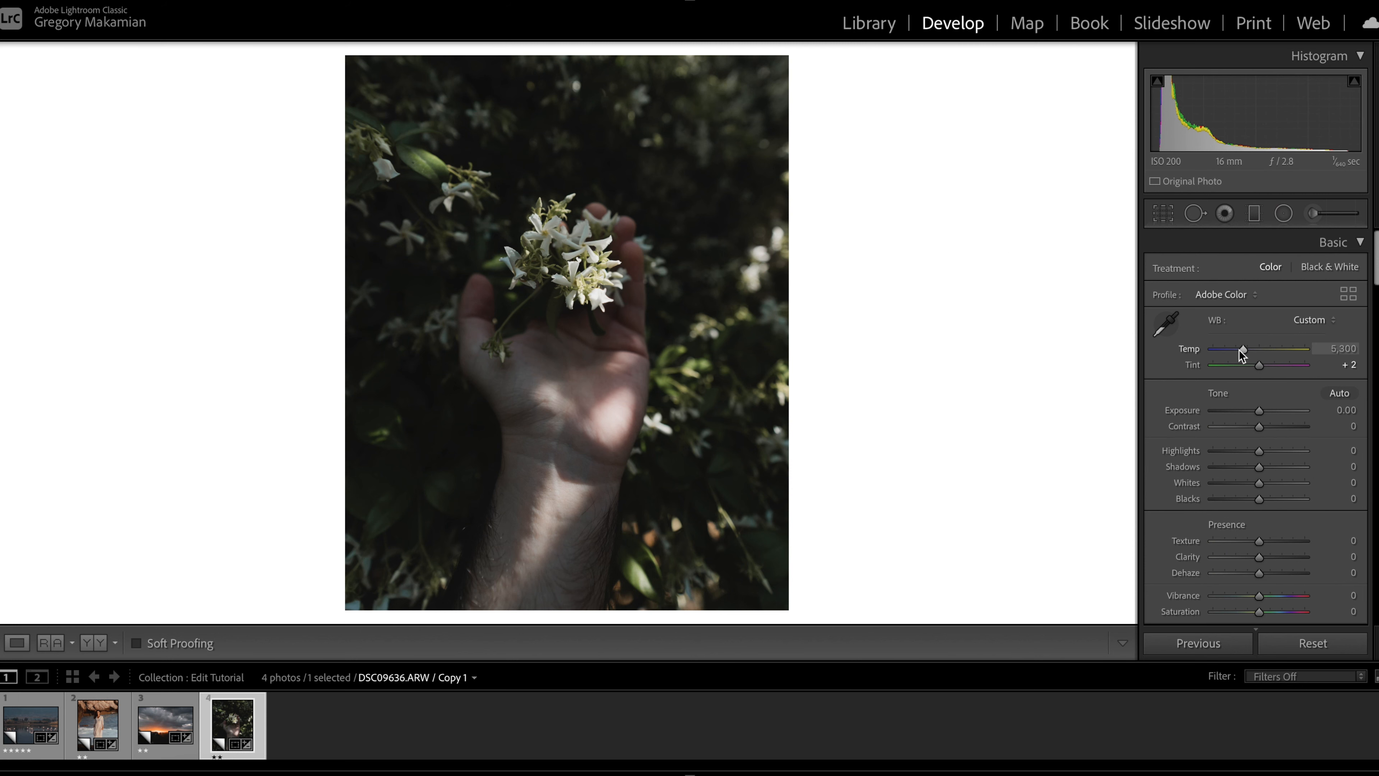
{"action": "left_click_drag", "start_coordinate": [1243, 351], "coordinate": [1248, 349]}
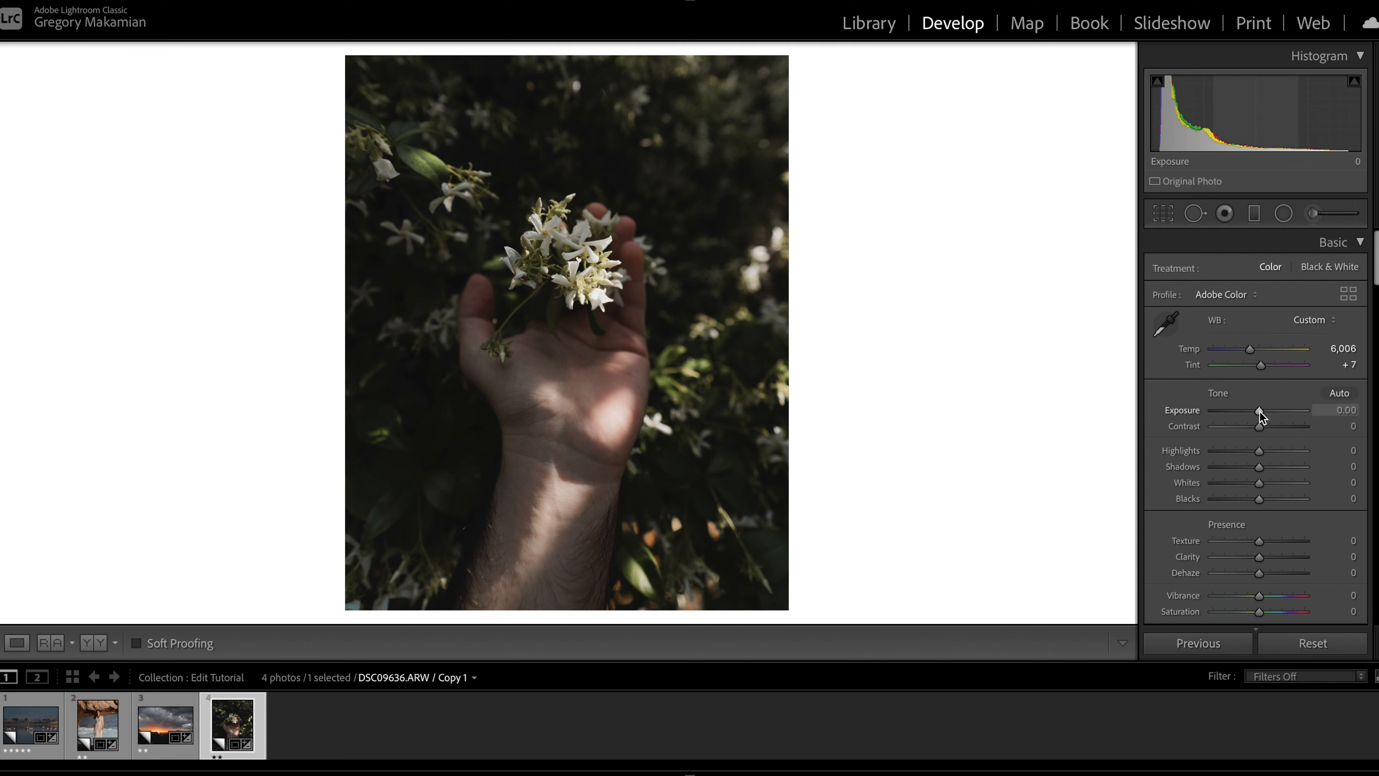
{"action": "left_click_drag", "start_coordinate": [1260, 412], "coordinate": [1261, 412]}
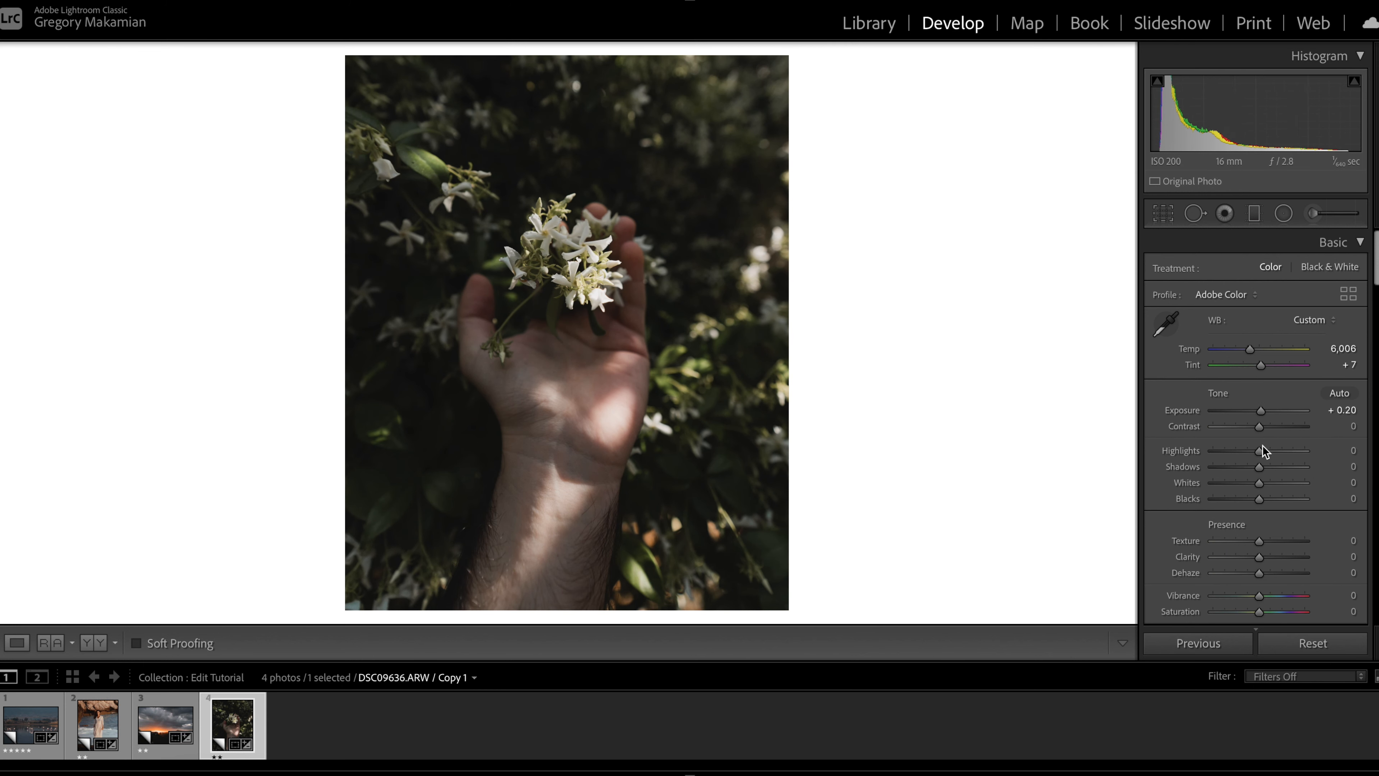
- Set Highlights to -9, Shadows to +11, Dehaze to +15 and Exposure to +0.30
{"action": "left_click_drag", "start_coordinate": [1258, 452], "coordinate": [1263, 468]}
{"action": "scroll", "coordinate": [1257, 526], "scroll_direction": "down", "scroll_amount": 3}
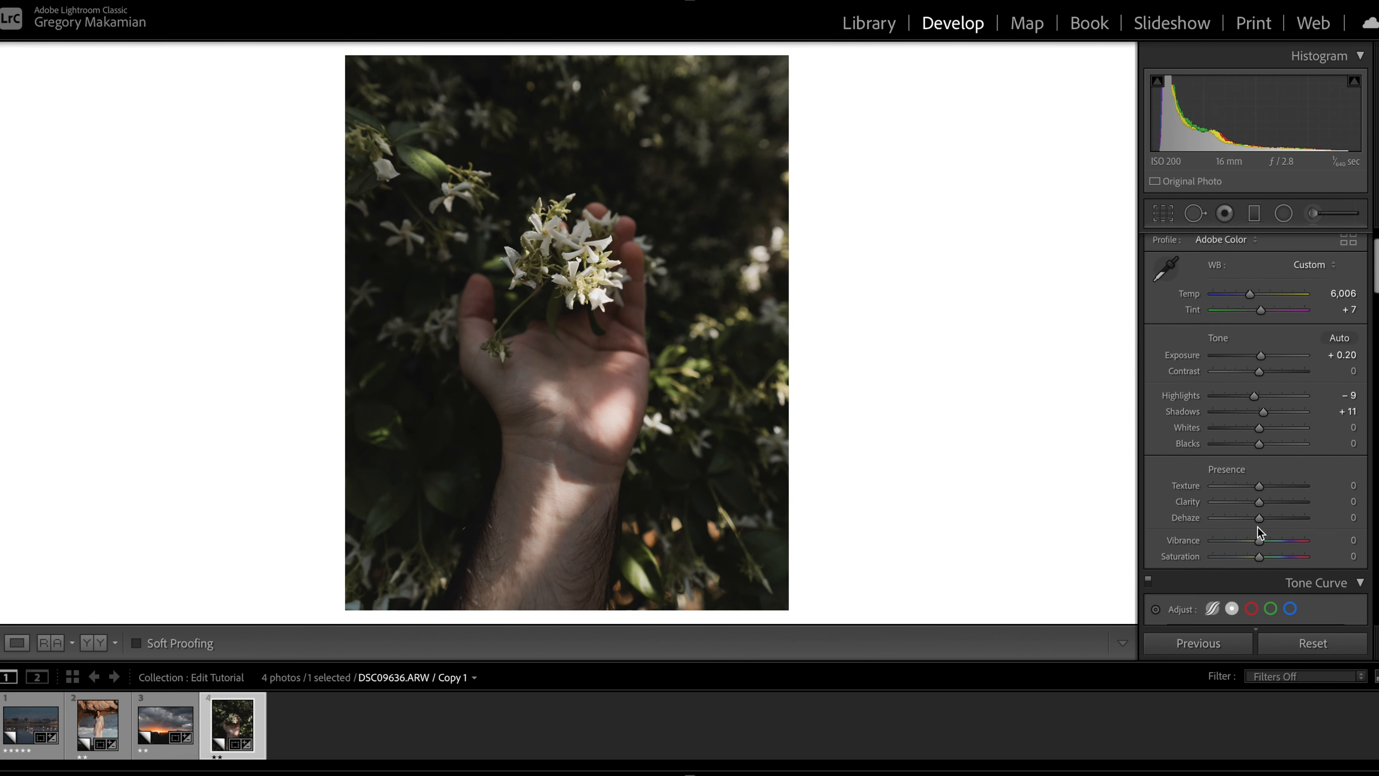
{"action": "left_click_drag", "start_coordinate": [1259, 506], "coordinate": [1257, 506]}
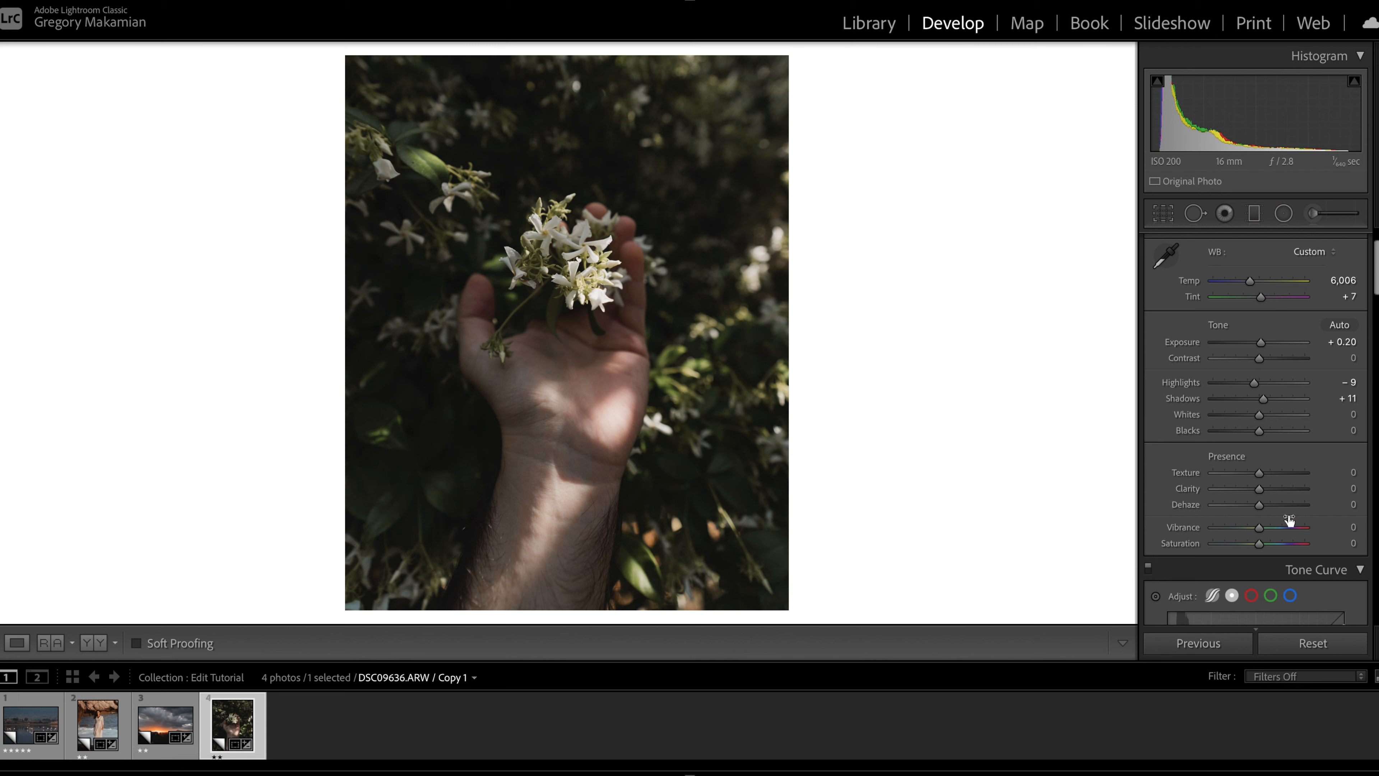
{"action": "scroll", "coordinate": [1260, 504], "scroll_direction": "up", "scroll_amount": 3}
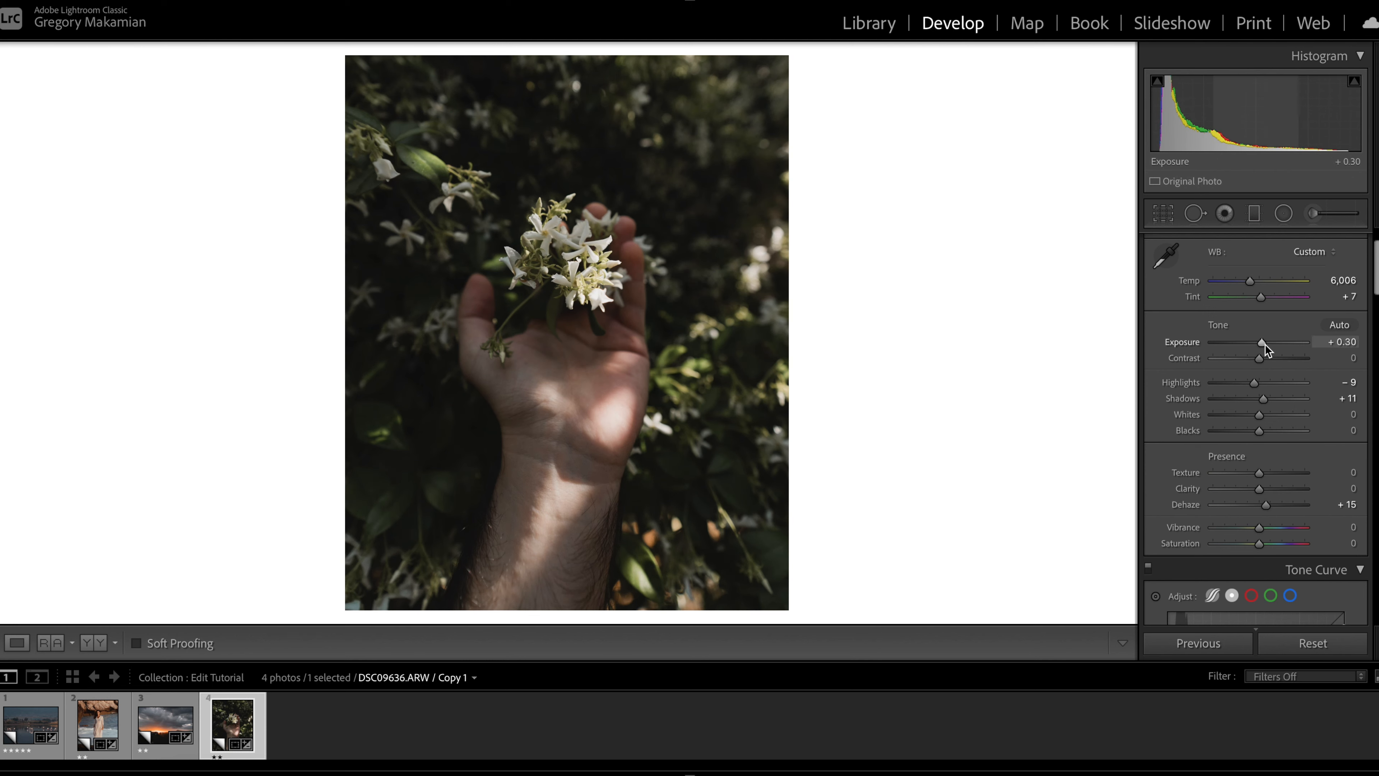
- Adjust the parametric tone curve with Highlights -54, Lights -31 and Darks +10
{"action": "scroll", "coordinate": [1252, 469], "scroll_direction": "down", "scroll_amount": 5}
{"action": "left_click", "coordinate": [1212, 311]}
{"action": "scroll", "coordinate": [1240, 502], "scroll_direction": "down", "scroll_amount": 2}
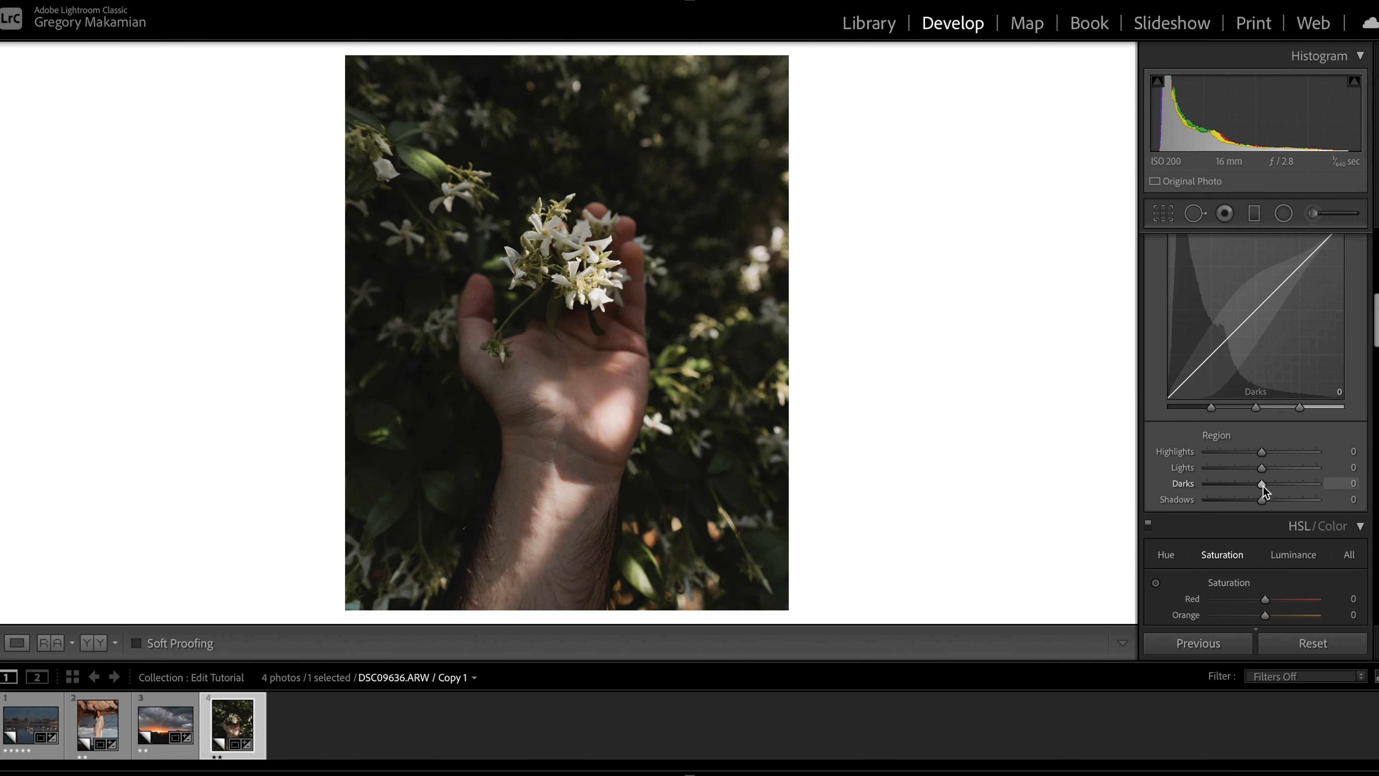
{"action": "left_click_drag", "start_coordinate": [1262, 487], "coordinate": [1264, 488]}
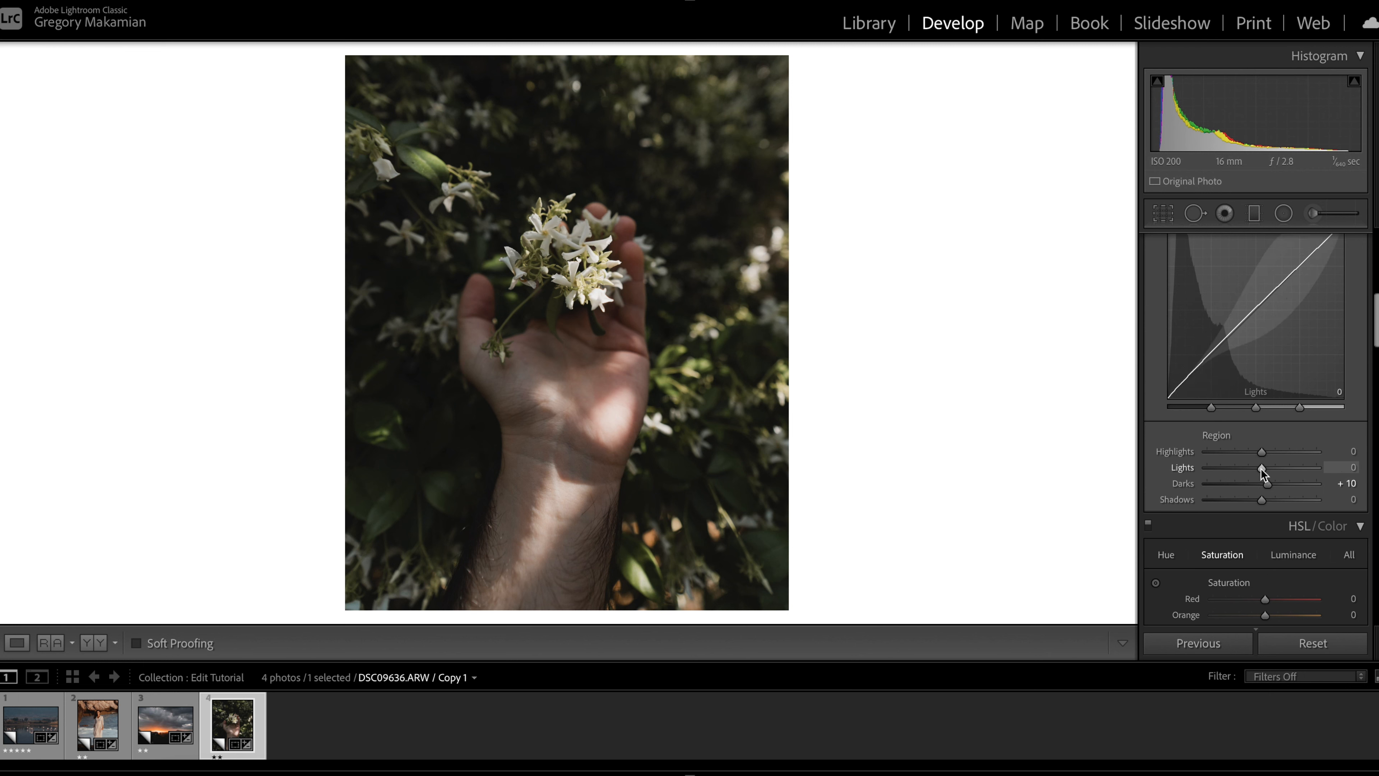
{"action": "mouse_move", "coordinate": [1261, 469]}
{"action": "left_mouse_down"}
{"action": "mouse_move", "coordinate": [1211, 453]}
{"action": "mouse_move", "coordinate": [1238, 447]}
{"action": "mouse_move", "coordinate": [1213, 450]}
{"action": "mouse_move", "coordinate": [1245, 469]}
{"action": "left_mouse_up"}
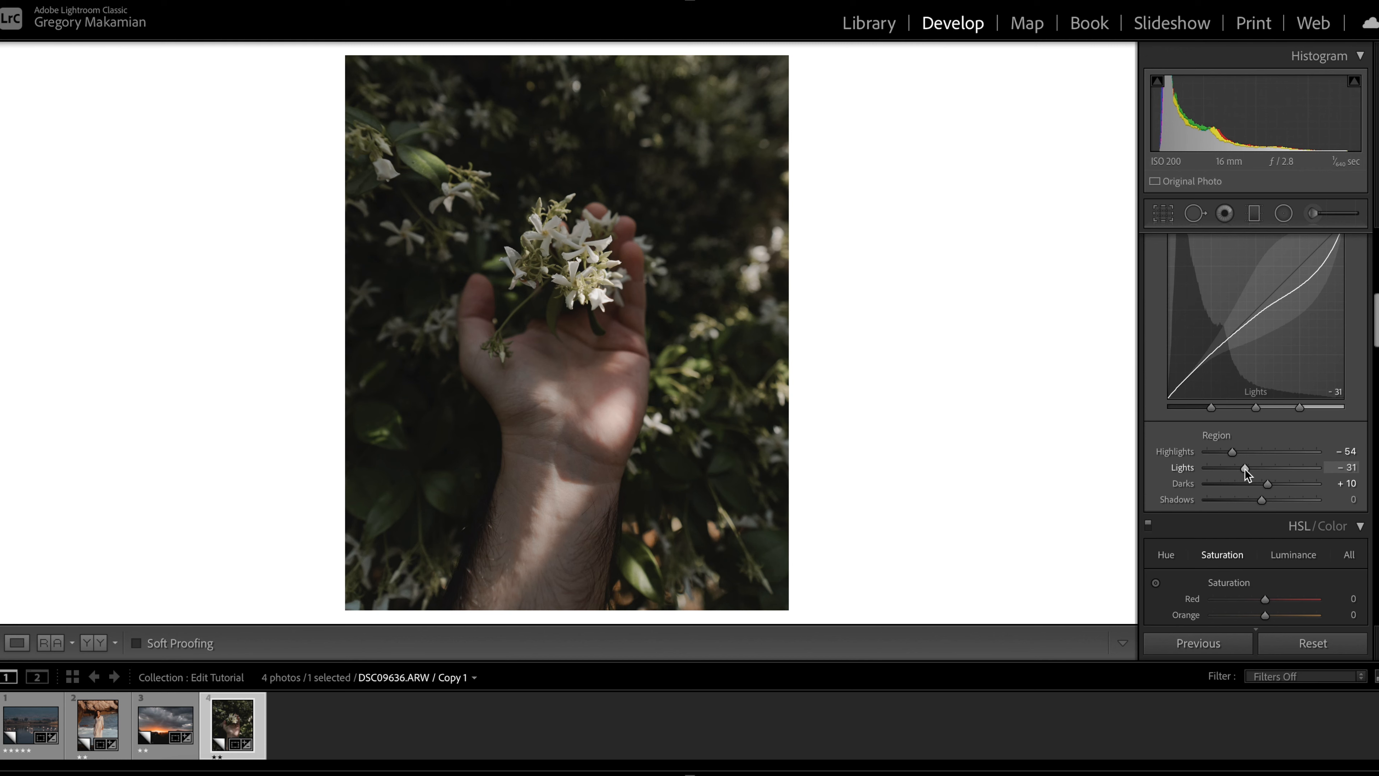
- Set the Orange hue to -5 and check the flowers and hand up close
{"action": "scroll", "coordinate": [1274, 482], "scroll_direction": "down", "scroll_amount": 5}
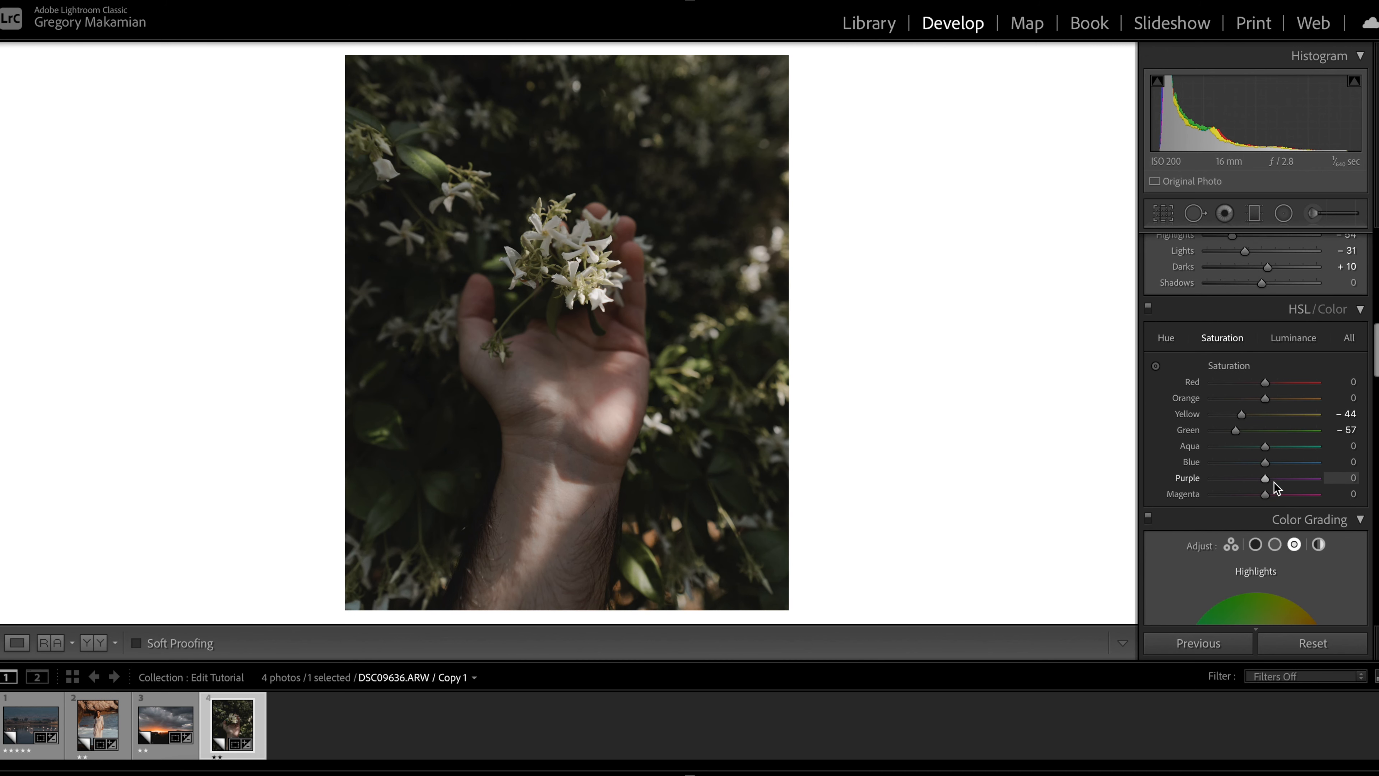
{"action": "left_click", "coordinate": [1165, 338]}
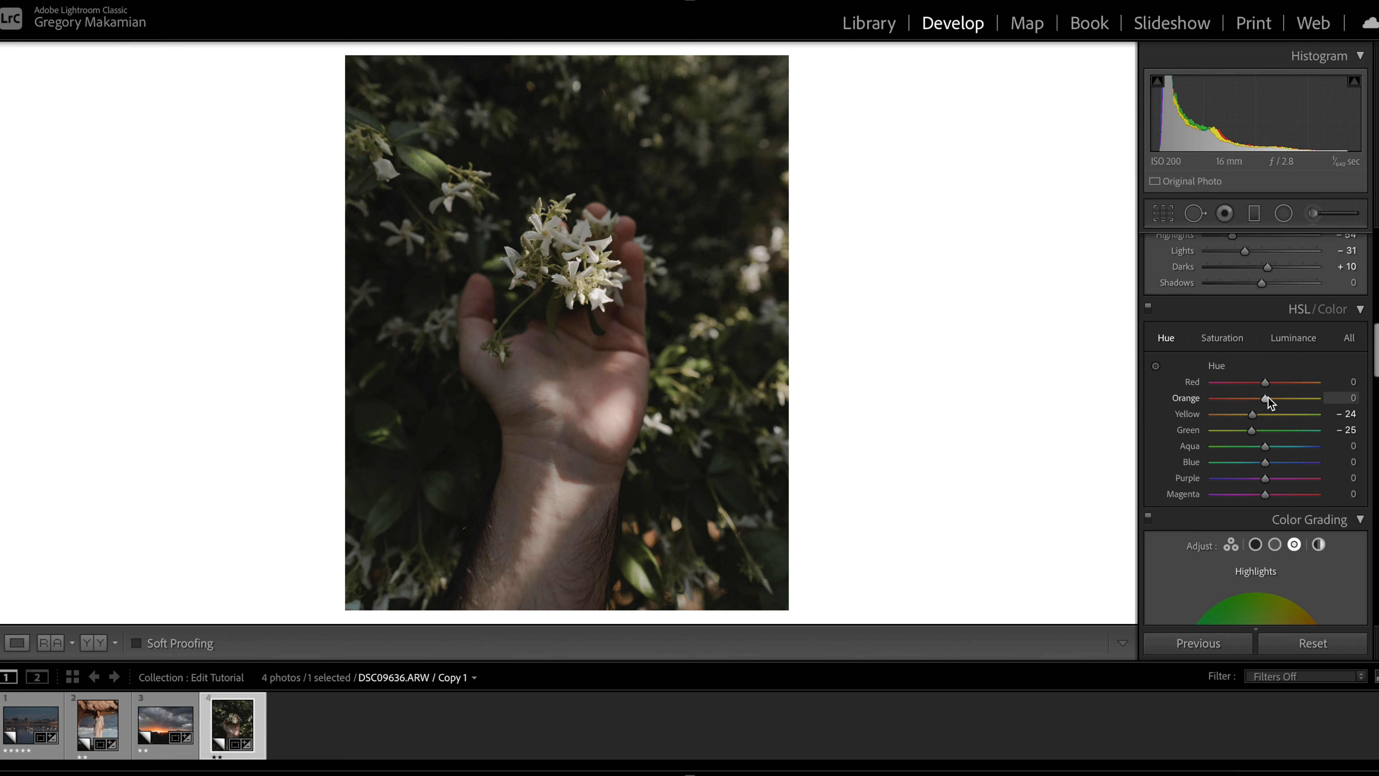
{"action": "scroll", "coordinate": [1266, 399], "scroll_direction": "down", "scroll_amount": 10}
{"action": "scroll", "coordinate": [1265, 399], "scroll_direction": "up", "scroll_amount": 5}
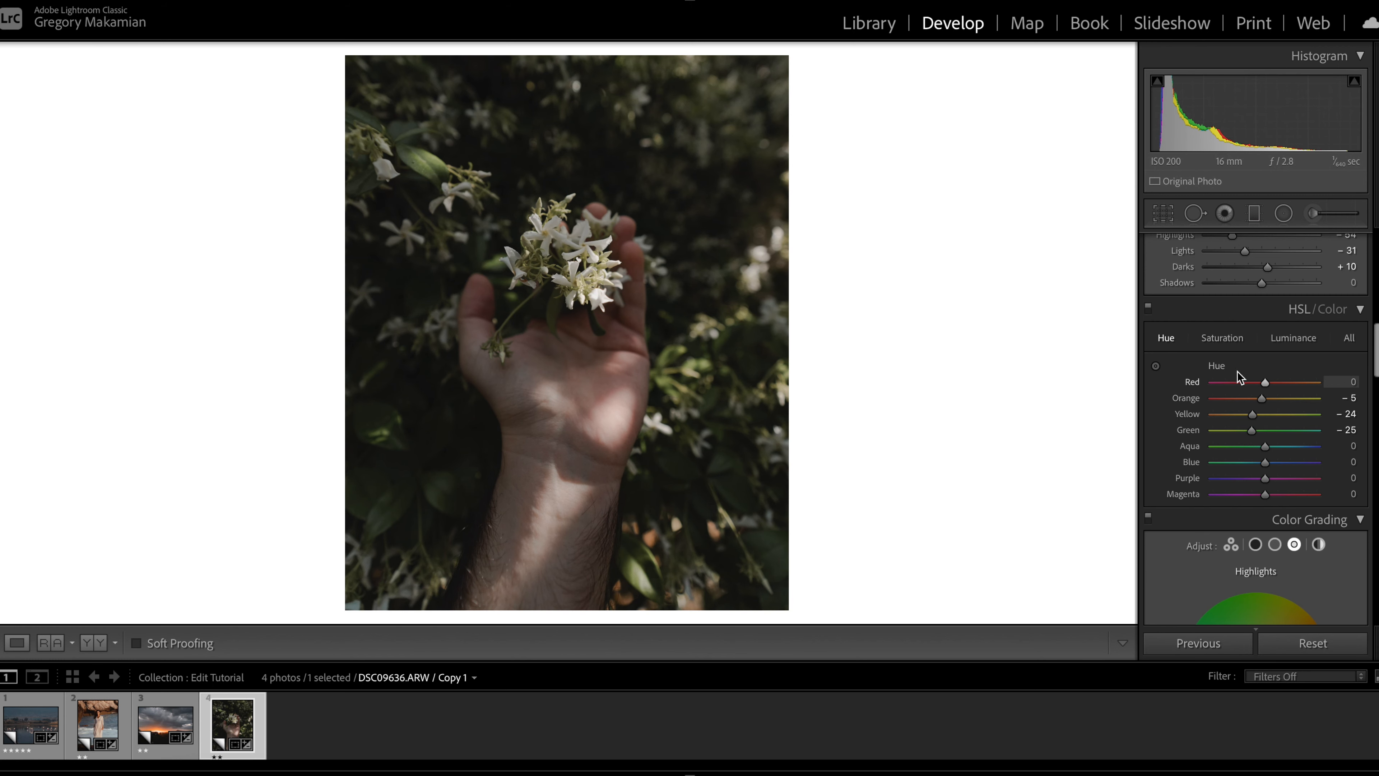
{"action": "left_click", "coordinate": [568, 247]}
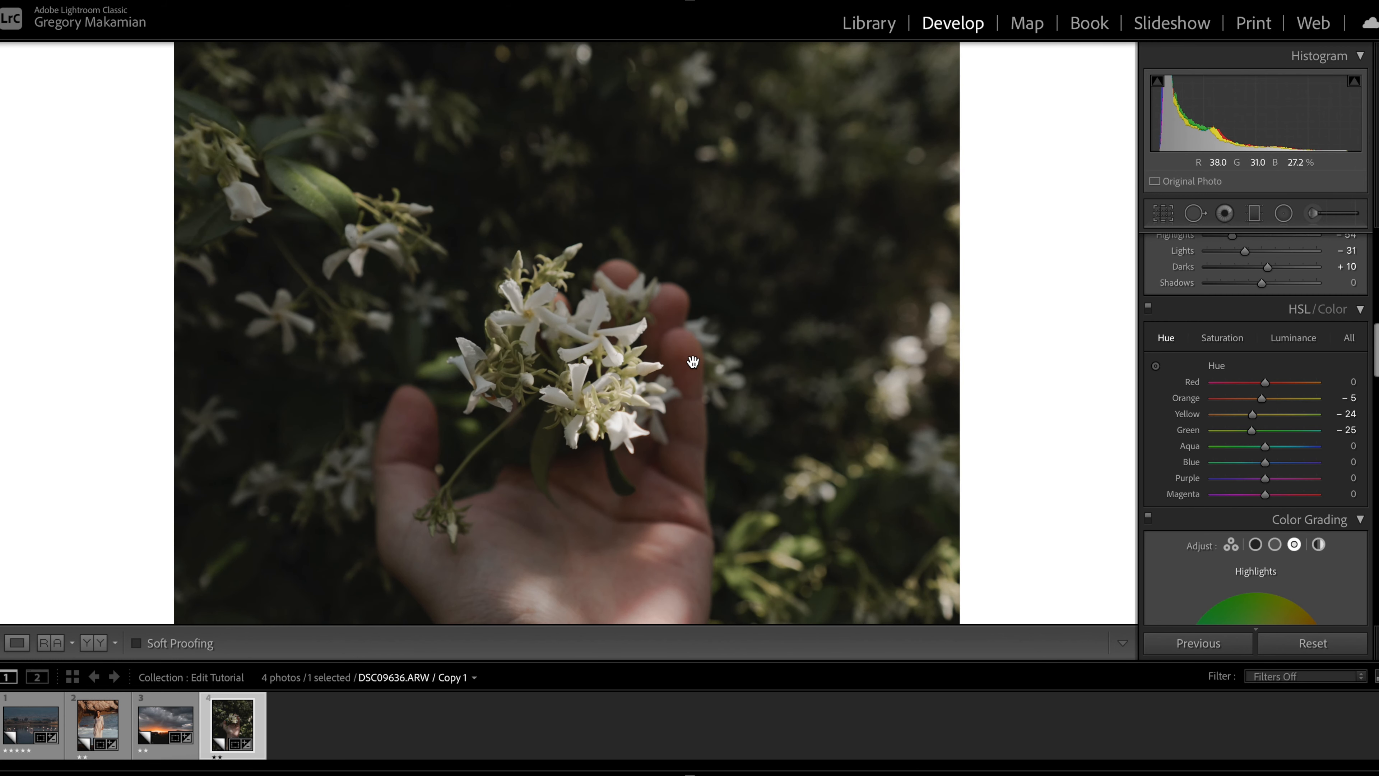
{"action": "left_click", "coordinate": [674, 372]}
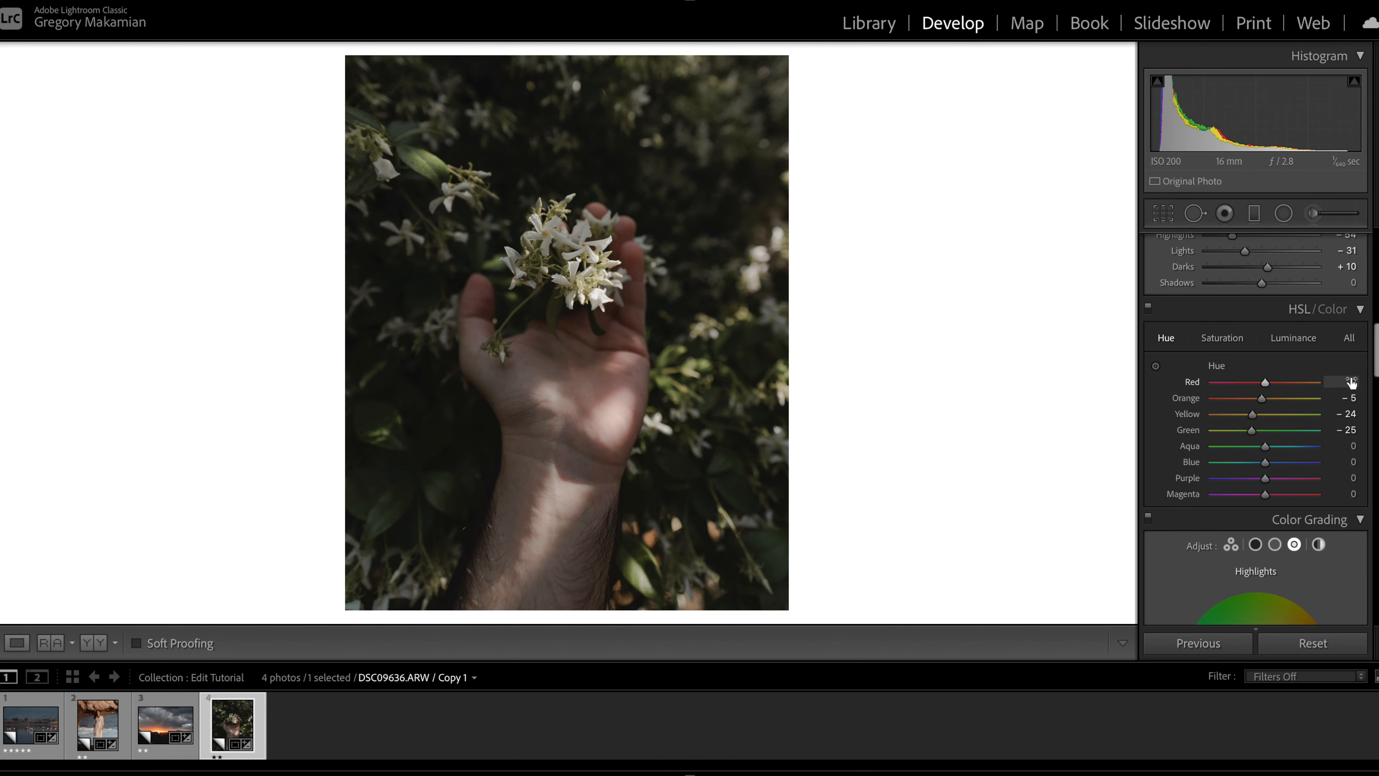
- Lower the HSL saturation of Orange to -12
{"action": "left_click", "coordinate": [1212, 342]}
{"action": "scroll", "coordinate": [1265, 400], "scroll_direction": "up", "scroll_amount": 5}
{"action": "scroll", "coordinate": [1262, 402], "scroll_direction": "down", "scroll_amount": 7}
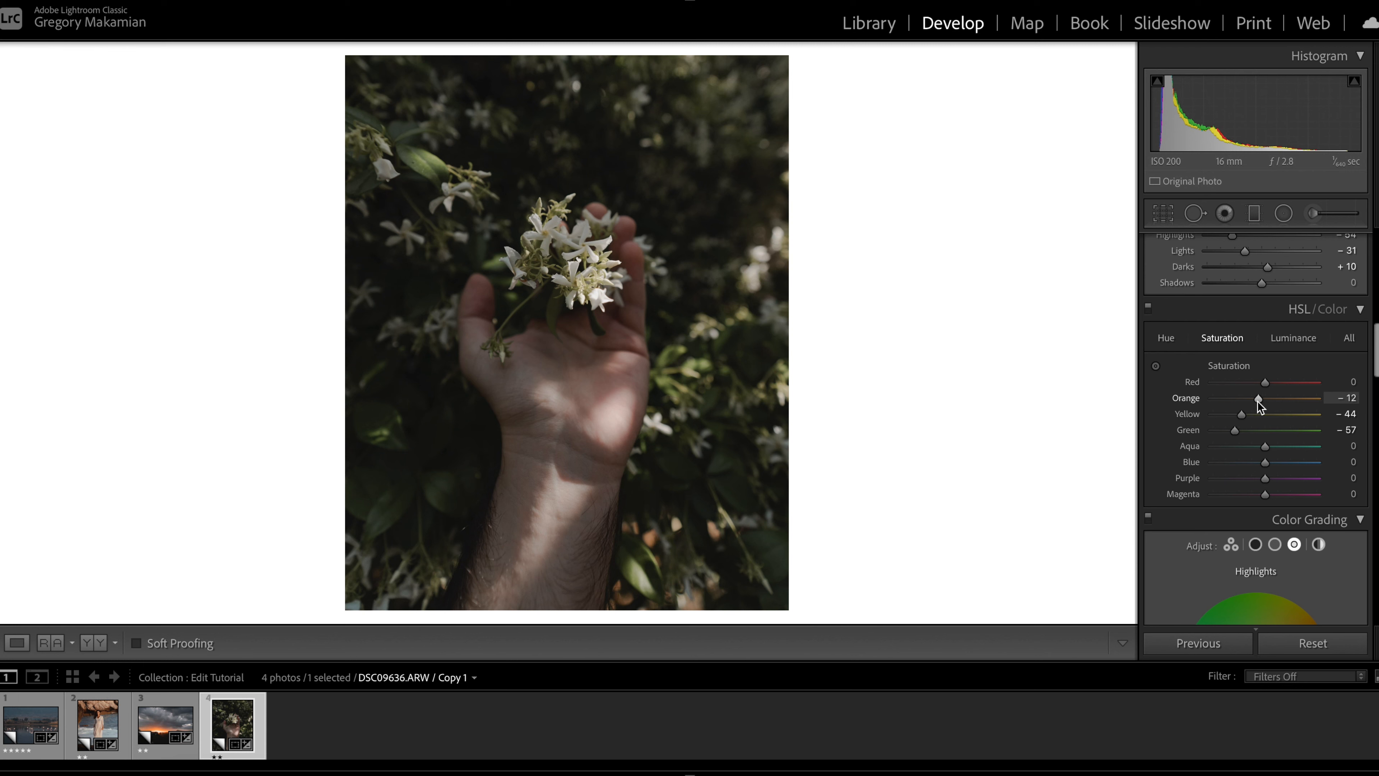
- Readjust the Yellow and Green hues and reduce the Green saturation to -68
{"action": "left_click", "coordinate": [1165, 338]}
{"action": "mouse_move", "coordinate": [1251, 412]}
{"action": "left_mouse_down"}
{"action": "mouse_move", "coordinate": [1227, 414]}
{"action": "mouse_move", "coordinate": [1259, 434]}
{"action": "mouse_move", "coordinate": [1234, 435]}
{"action": "mouse_move", "coordinate": [1266, 433]}
{"action": "left_mouse_up"}
{"action": "left_click", "coordinate": [1224, 336]}
{"action": "left_click_drag", "start_coordinate": [1234, 428], "coordinate": [1230, 428]}
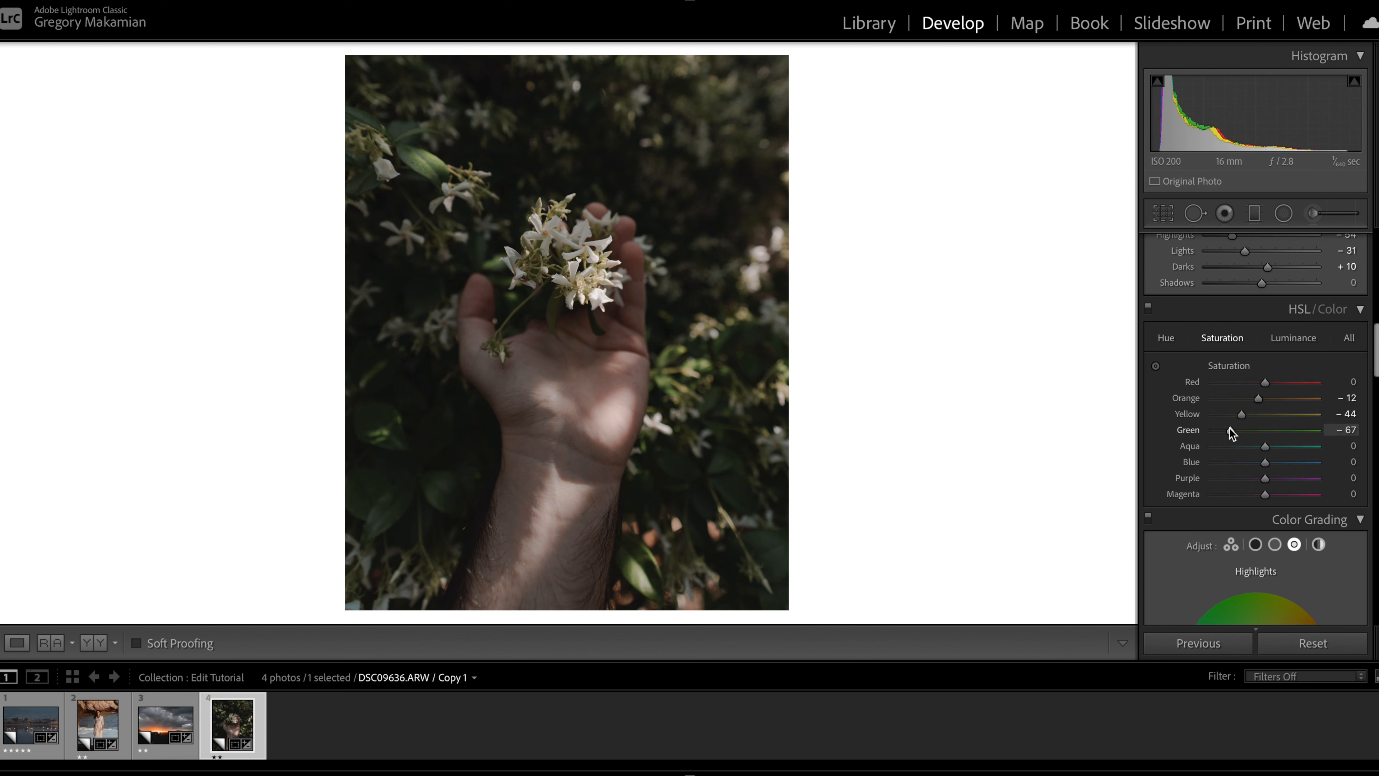
{"action": "left_click_drag", "start_coordinate": [1228, 428], "coordinate": [1229, 427]}
- Color grade the shadows with hue 8 and saturation 9, and the highlights with hue 191 and saturation 20
{"action": "scroll", "coordinate": [1361, 463], "scroll_direction": "down", "scroll_amount": 2}
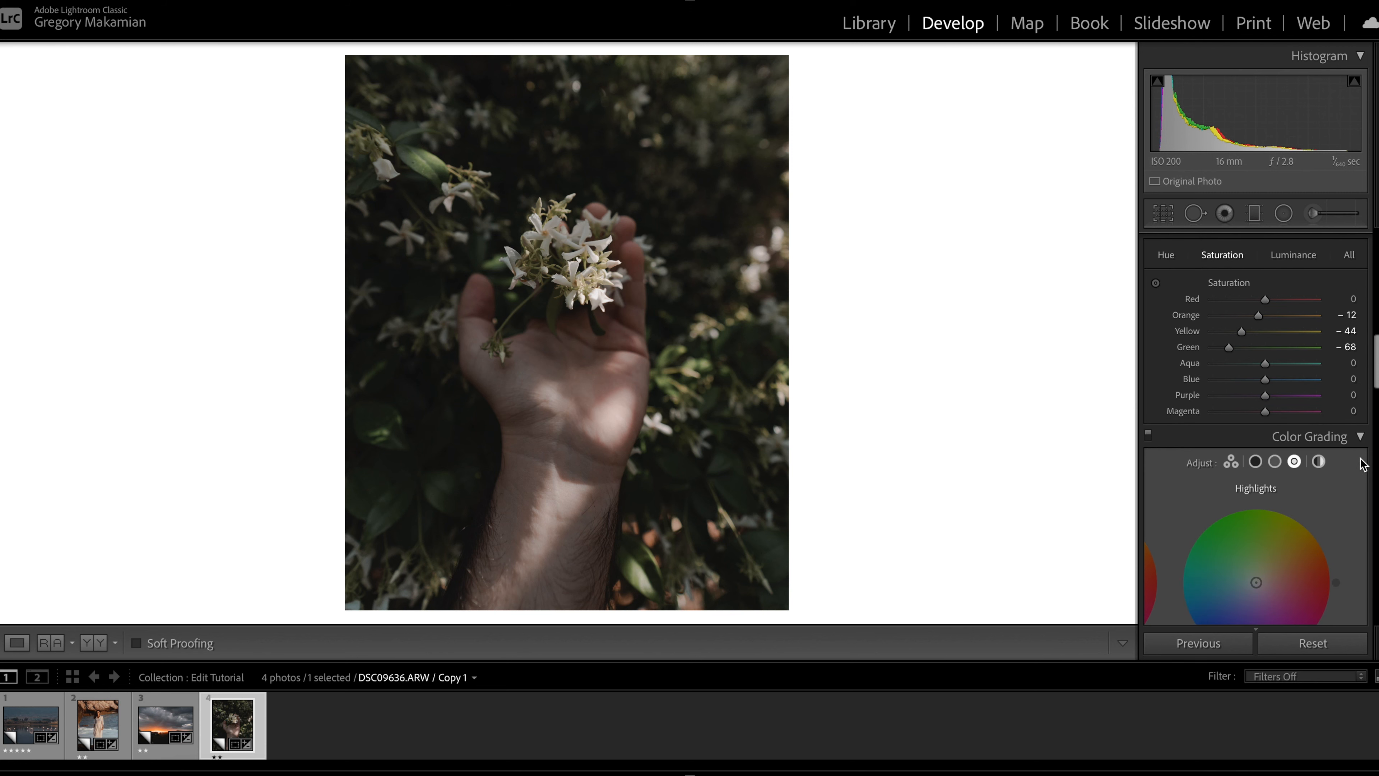
{"action": "scroll", "coordinate": [1362, 464], "scroll_direction": "down", "scroll_amount": 4}
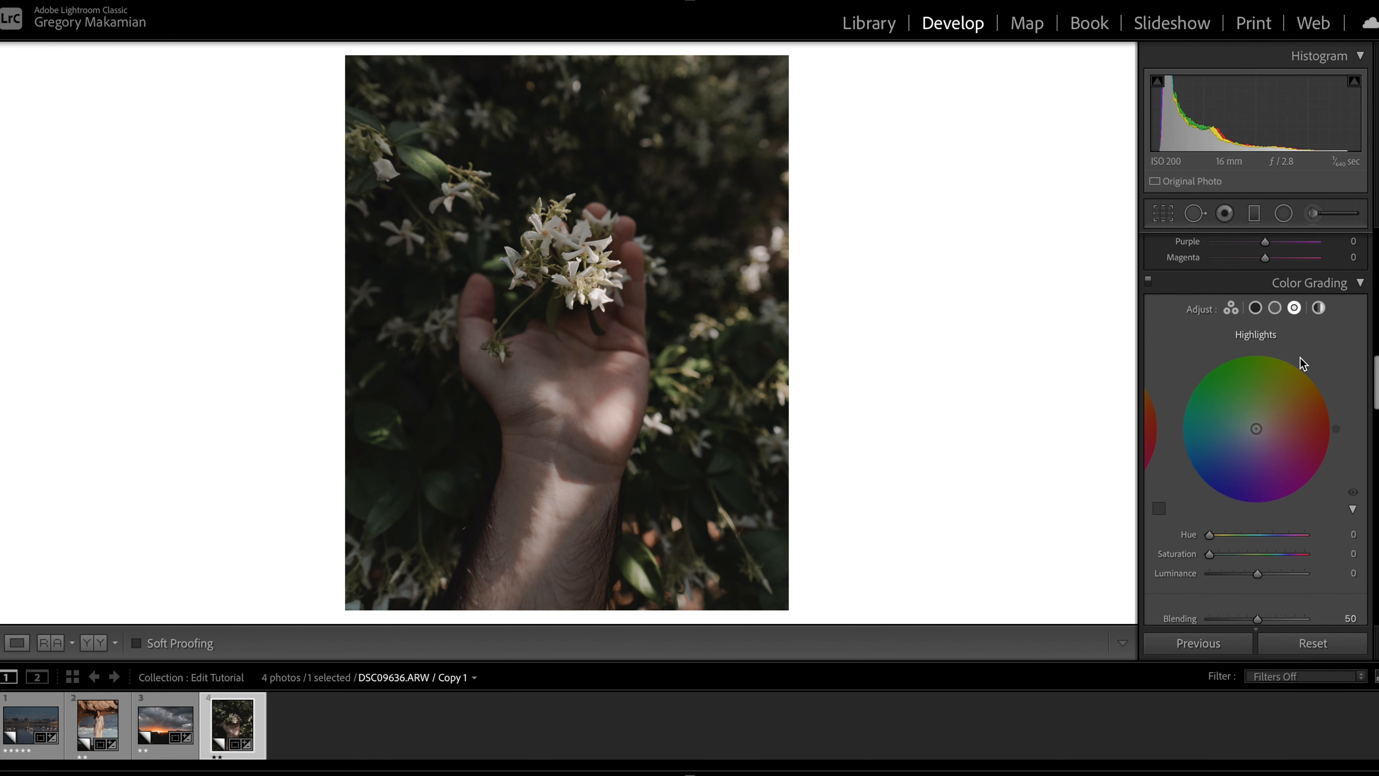
{"action": "scroll", "coordinate": [1274, 355], "scroll_direction": "down", "scroll_amount": 1}
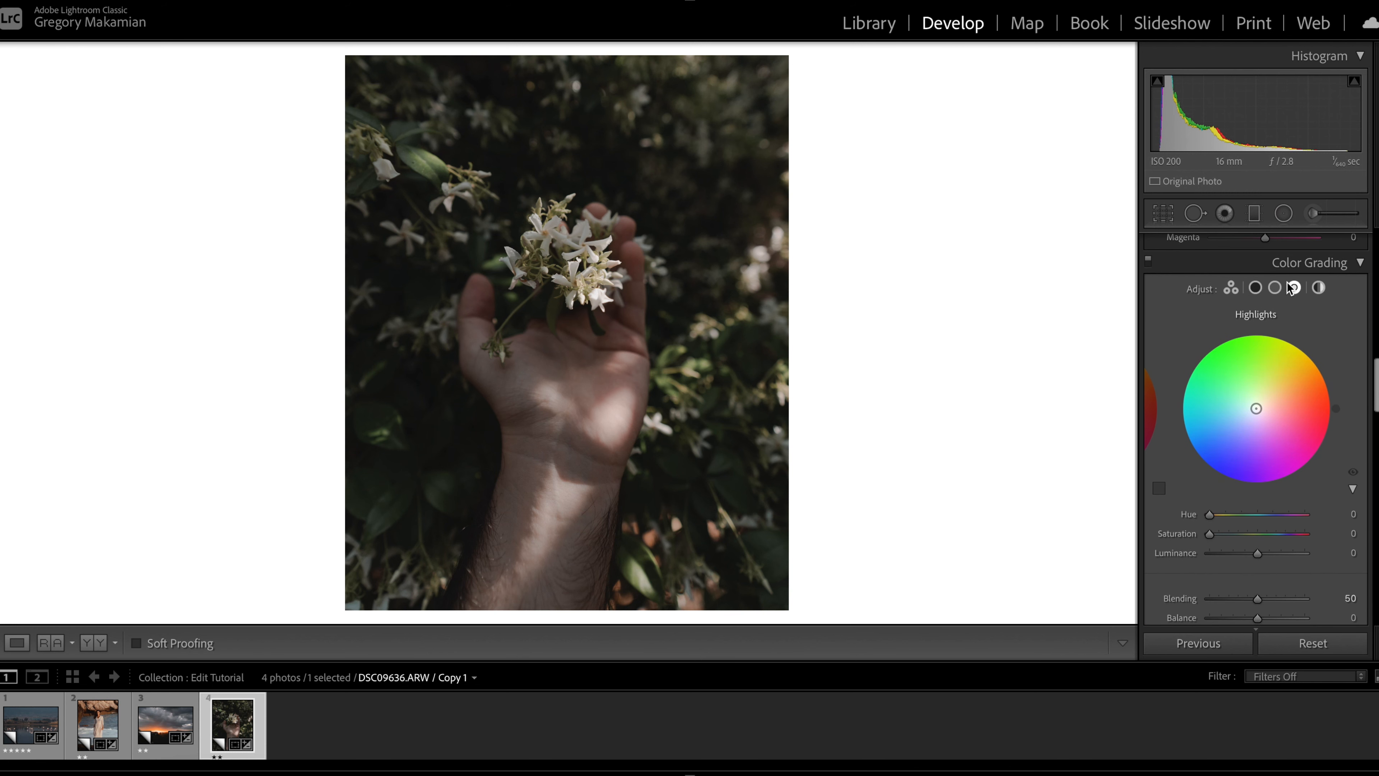
{"action": "left_click", "coordinate": [1255, 287]}
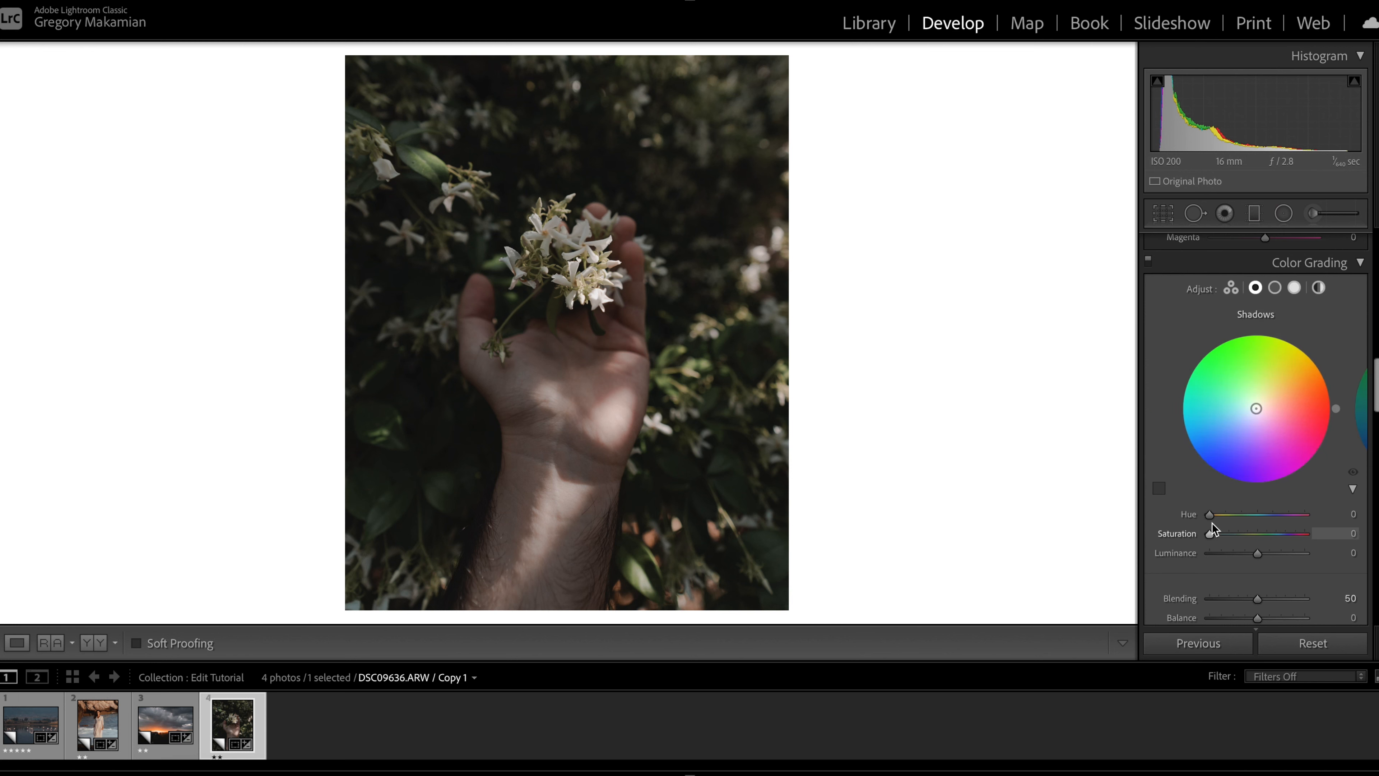
{"action": "left_click_drag", "start_coordinate": [1210, 517], "coordinate": [1210, 517]}
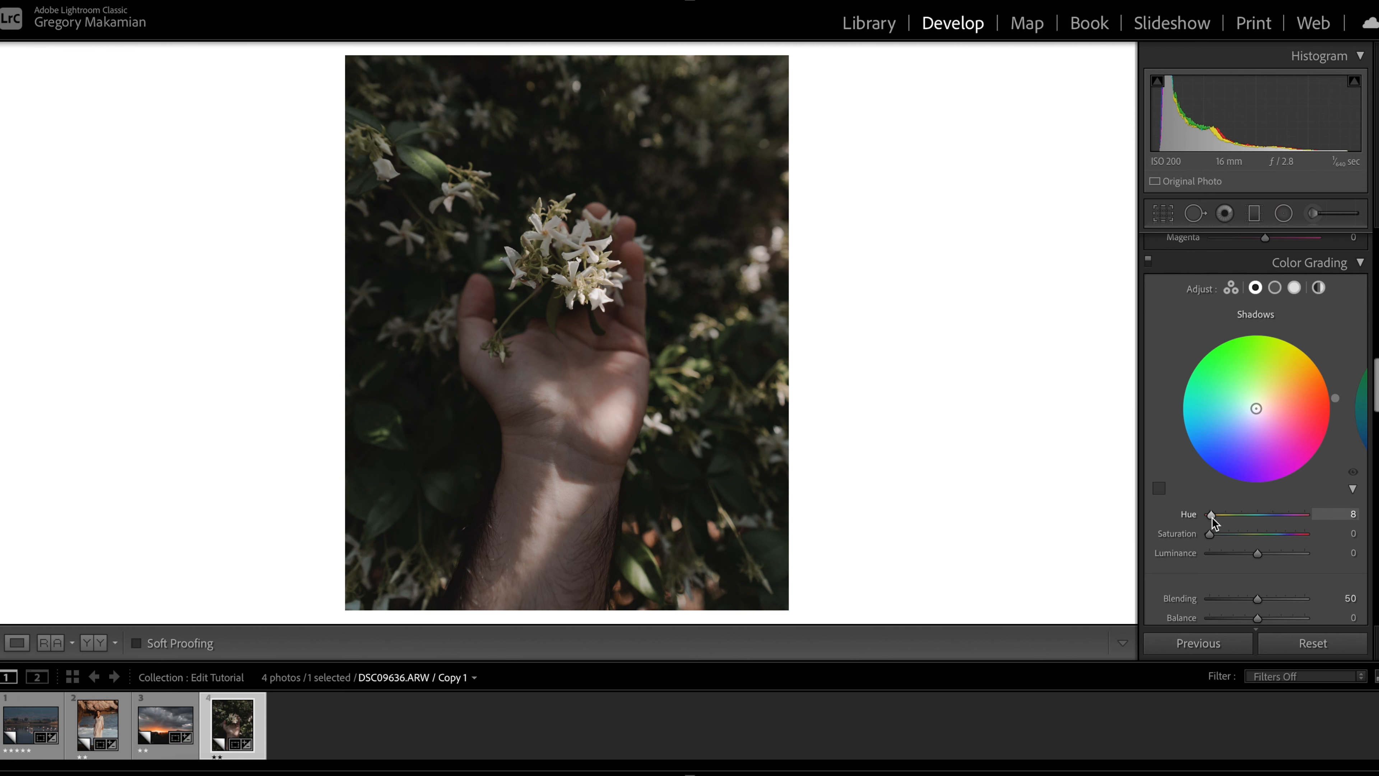
{"action": "left_click_drag", "start_coordinate": [1209, 535], "coordinate": [1217, 534]}
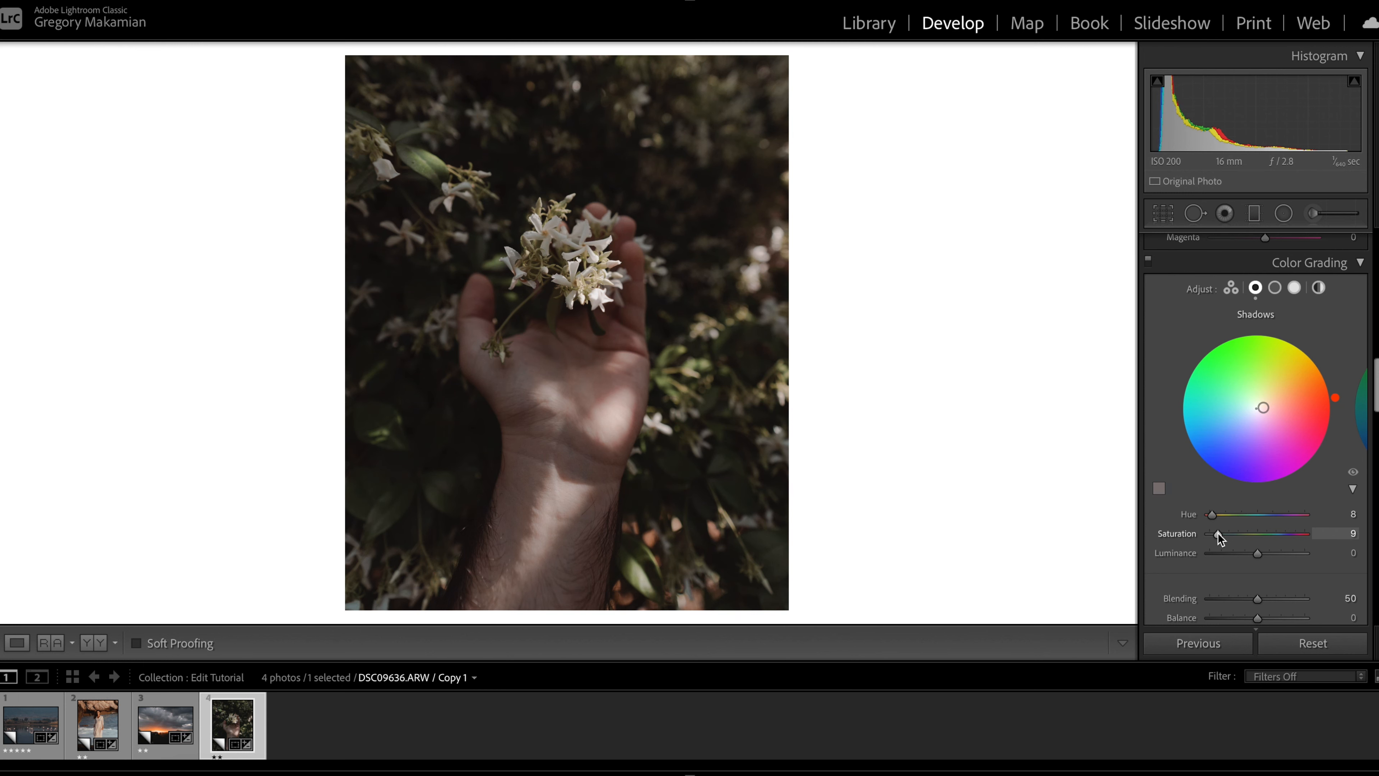
{"action": "left_click", "coordinate": [1294, 288]}
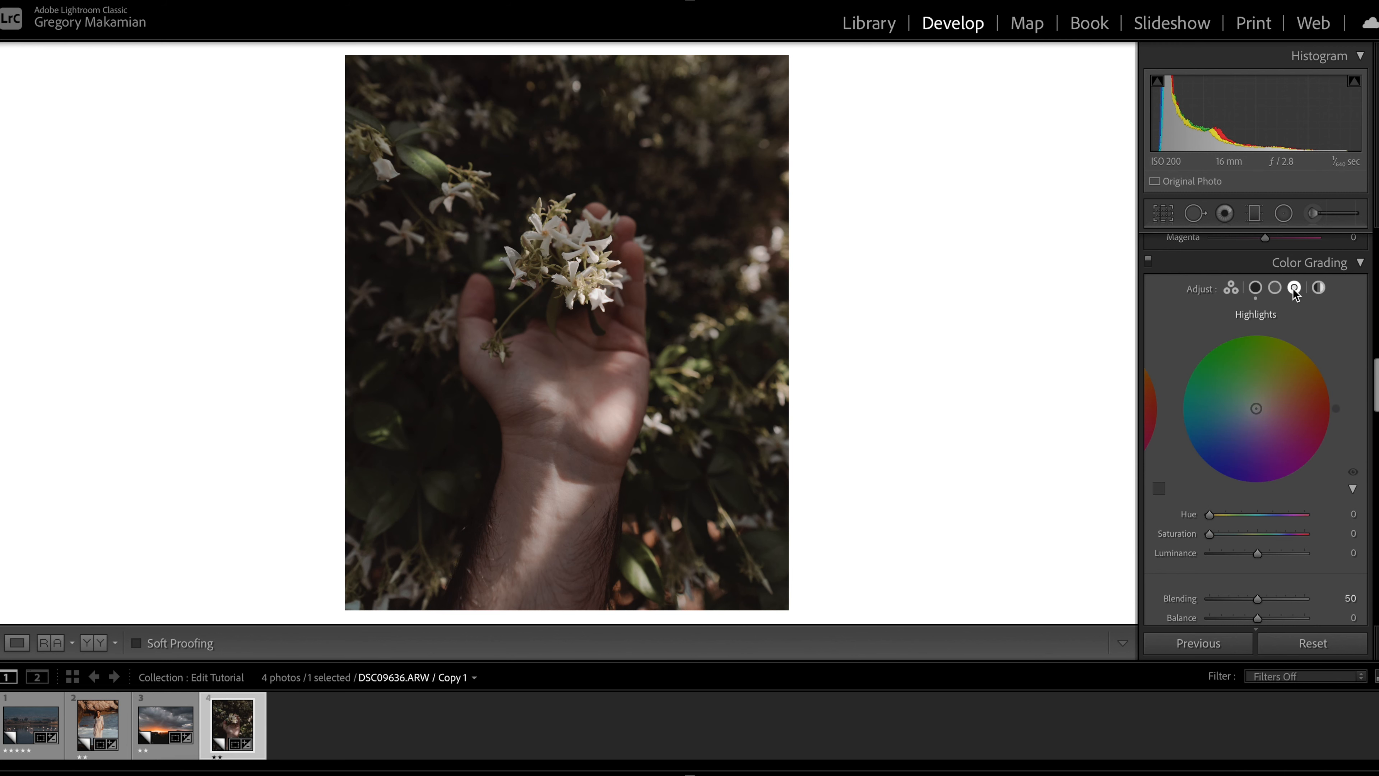
{"action": "mouse_move", "coordinate": [1213, 516]}
{"action": "left_mouse_down"}
{"action": "mouse_move", "coordinate": [1260, 515]}
{"action": "mouse_move", "coordinate": [1242, 534]}
{"action": "mouse_move", "coordinate": [1206, 534]}
{"action": "mouse_move", "coordinate": [1230, 537]}
{"action": "left_mouse_up"}
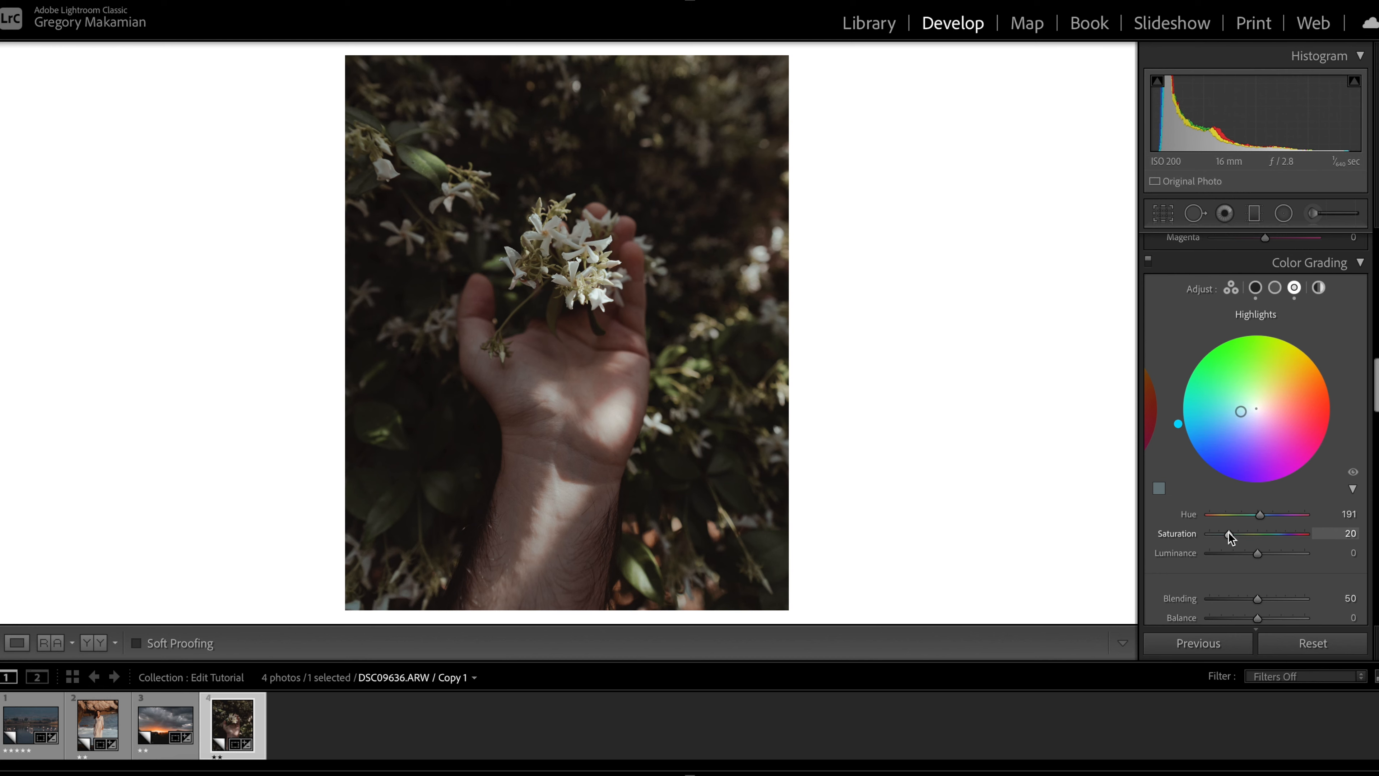
- Sharpen the photo with an Amount of 55 and a Masking of 45
{"action": "scroll", "coordinate": [1228, 532], "scroll_direction": "down", "scroll_amount": 10}
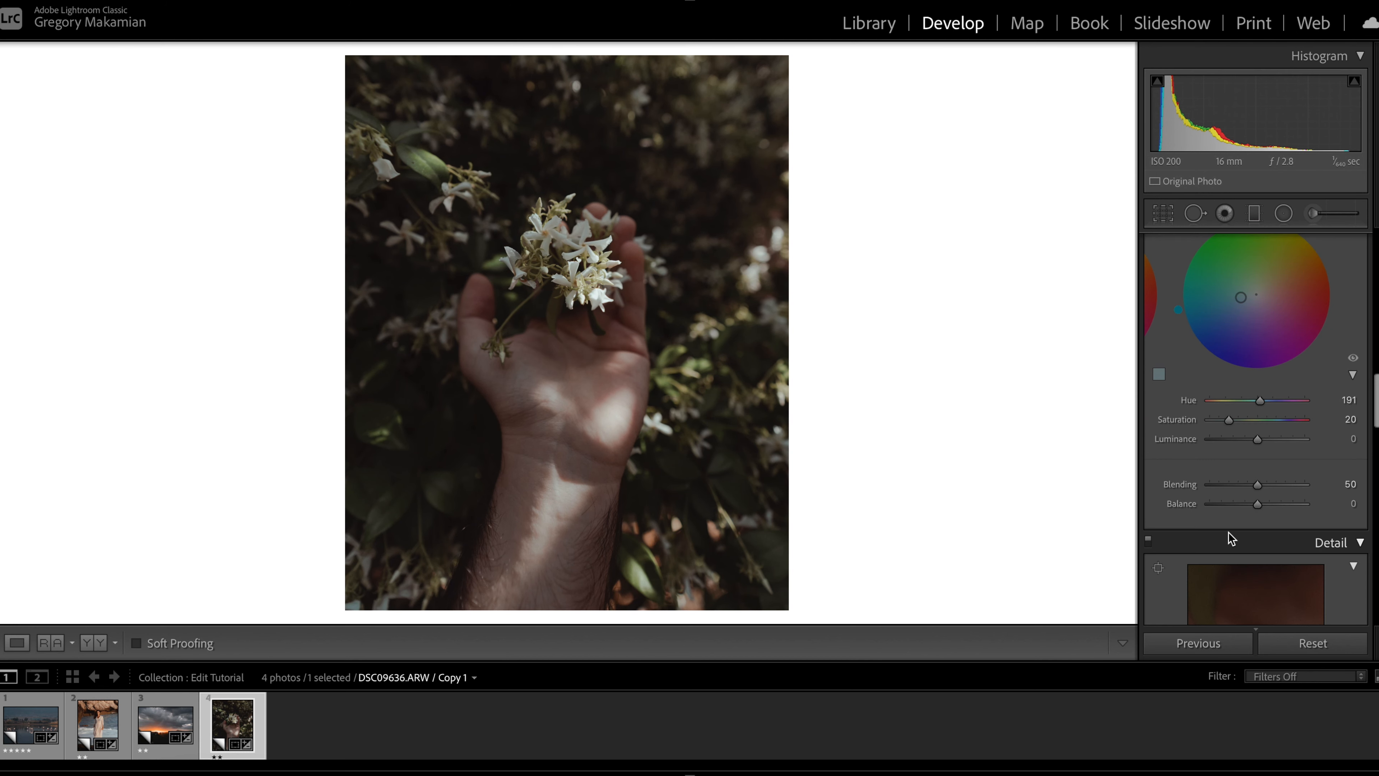
{"action": "scroll", "coordinate": [1229, 534], "scroll_direction": "down", "scroll_amount": 4}
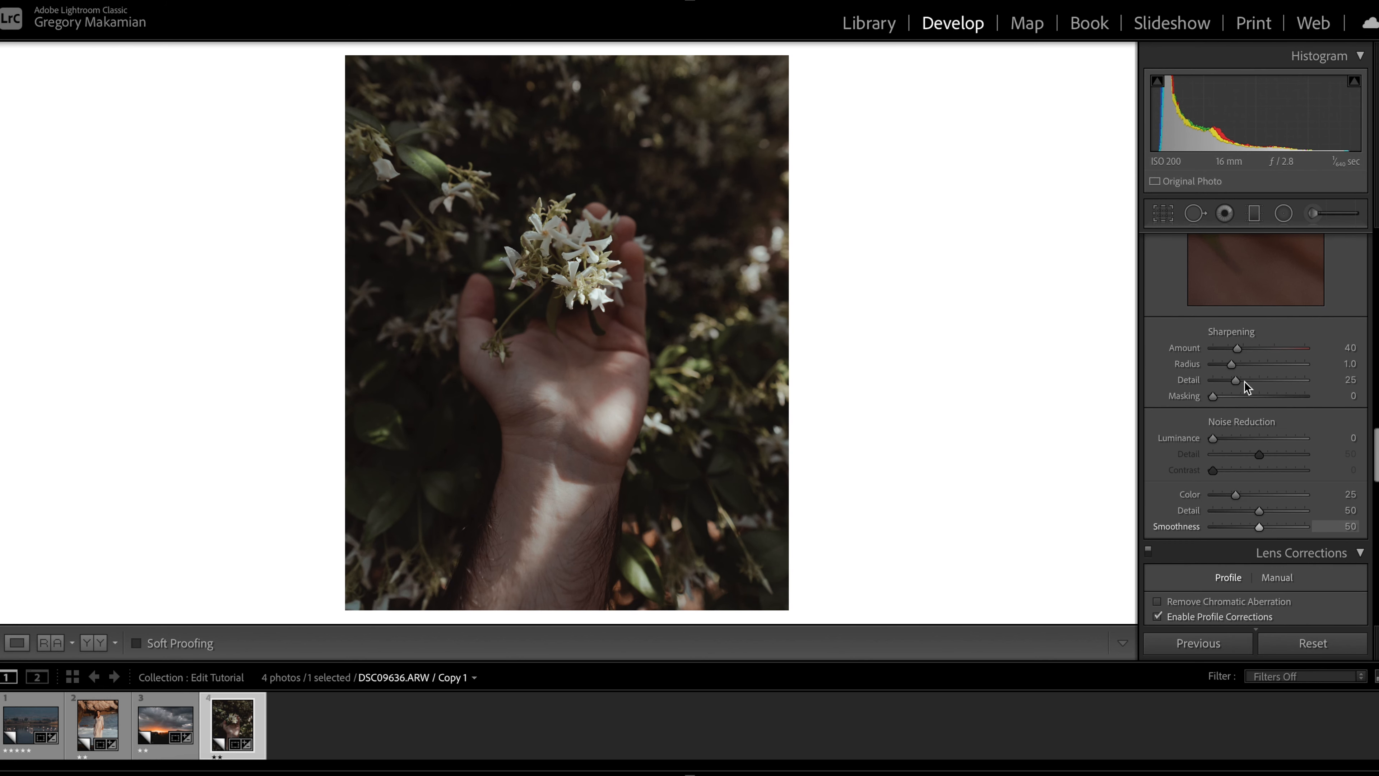
{"action": "left_click_drag", "start_coordinate": [1237, 352], "coordinate": [1248, 352]}
{"action": "left_click_drag", "start_coordinate": [1213, 401], "coordinate": [1254, 401]}
- In the camera calibration, shift the Blue Primary hue slightly negative and the Red Primary hue slightly positive
{"action": "scroll", "coordinate": [1244, 446], "scroll_direction": "down", "scroll_amount": 5}
{"action": "scroll", "coordinate": [1243, 446], "scroll_direction": "down", "scroll_amount": 10}
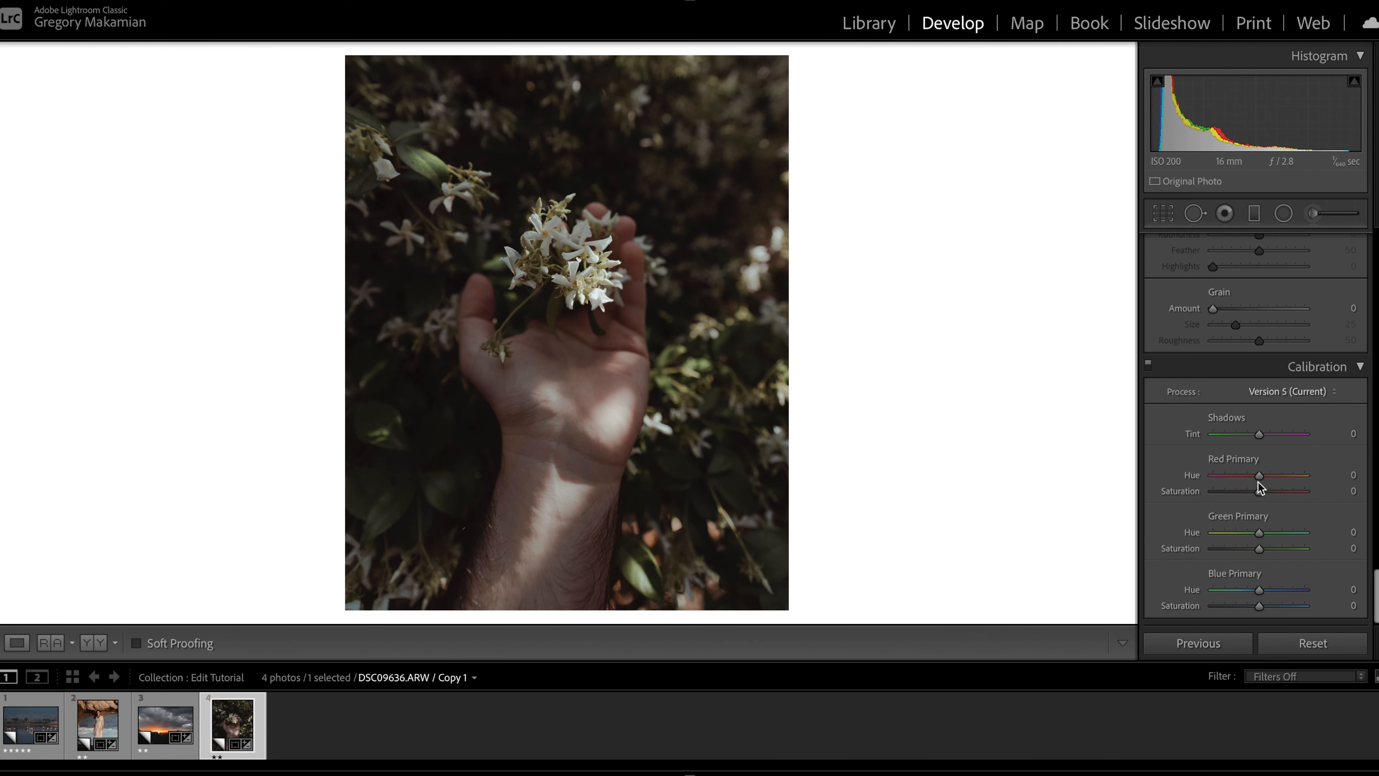
{"action": "left_click_drag", "start_coordinate": [1259, 589], "coordinate": [1253, 593]}
{"action": "left_click_drag", "start_coordinate": [1252, 595], "coordinate": [1256, 595]}
{"action": "mouse_move", "coordinate": [1259, 477]}
{"action": "left_mouse_down"}
{"action": "mouse_move", "coordinate": [1279, 476]}
{"action": "mouse_move", "coordinate": [1262, 477]}
{"action": "left_mouse_up"}
- Adjust the HSL luminance to Orange -32, Yellow -34 and Green +16
{"action": "scroll", "coordinate": [1261, 440], "scroll_direction": "up", "scroll_amount": 15}
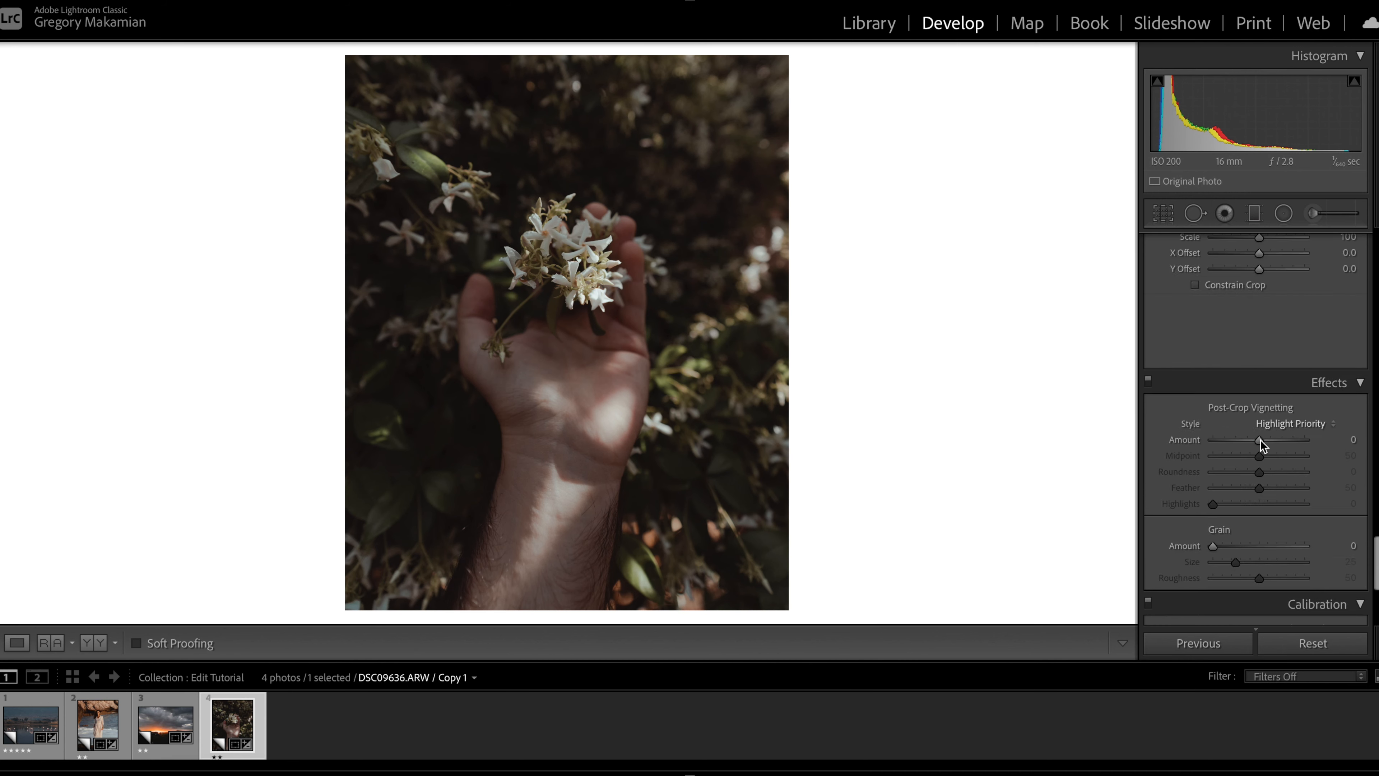
{"action": "scroll", "coordinate": [1261, 439], "scroll_direction": "up", "scroll_amount": 3}
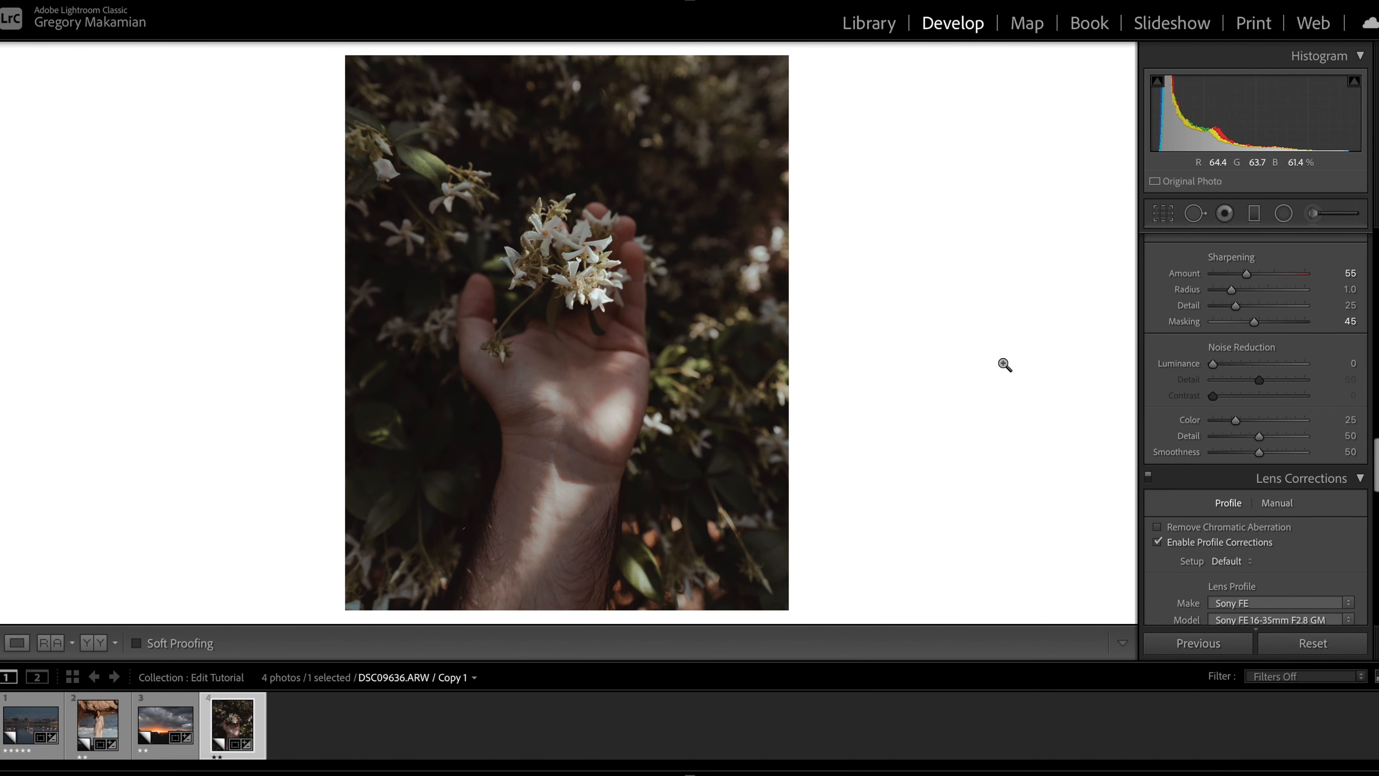
{"action": "scroll", "coordinate": [1216, 358], "scroll_direction": "up", "scroll_amount": 3}
{"action": "scroll", "coordinate": [1216, 351], "scroll_direction": "up", "scroll_amount": 8}
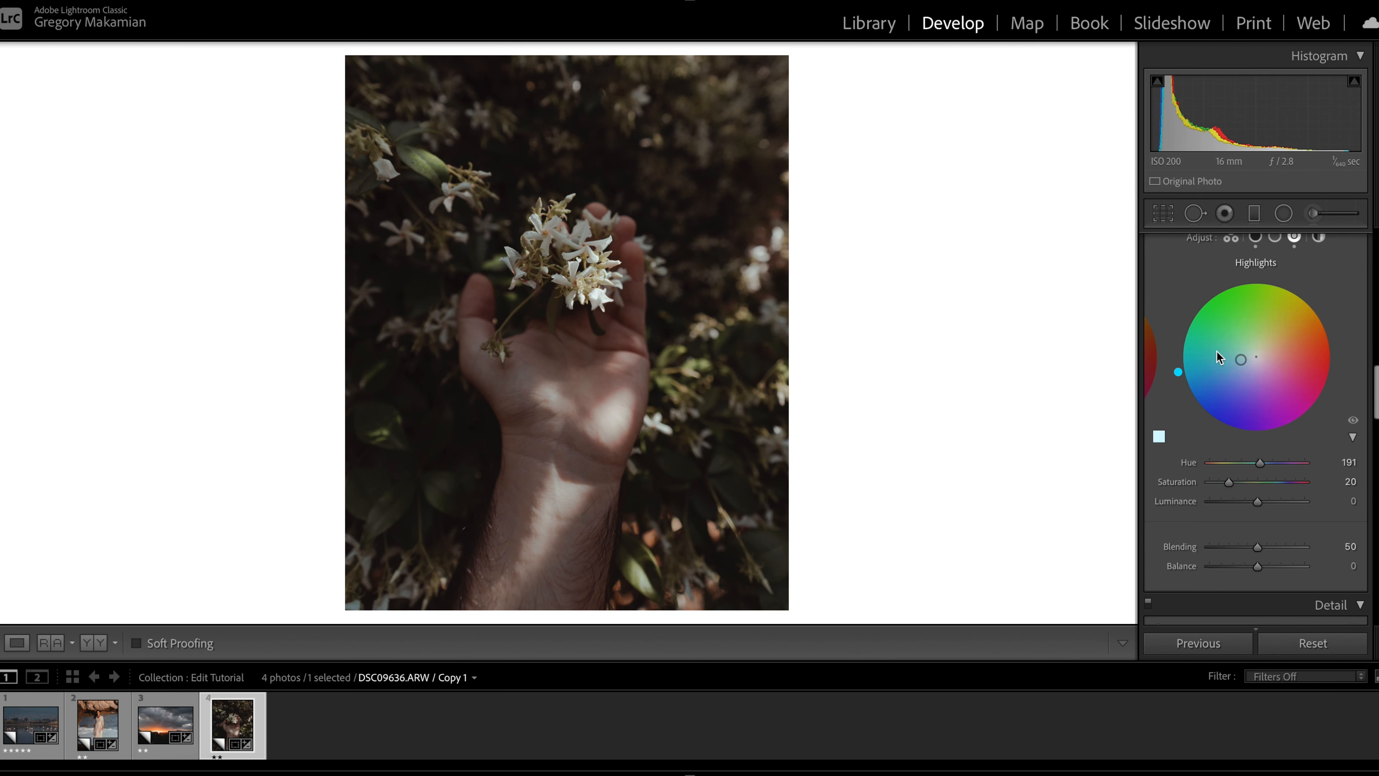
{"action": "scroll", "coordinate": [1216, 350], "scroll_direction": "up", "scroll_amount": 4}
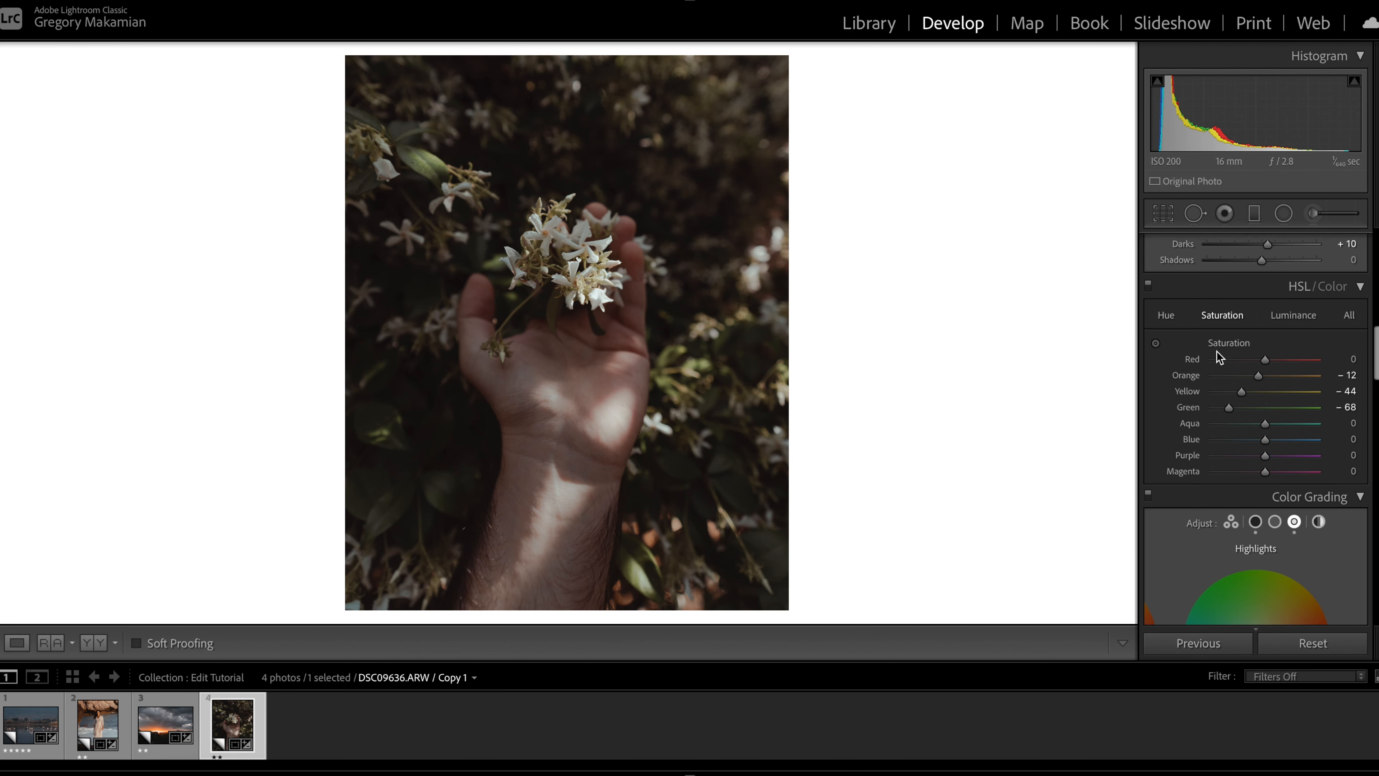
{"action": "left_click", "coordinate": [1299, 316]}
{"action": "left_click_drag", "start_coordinate": [1260, 376], "coordinate": [1298, 391]}
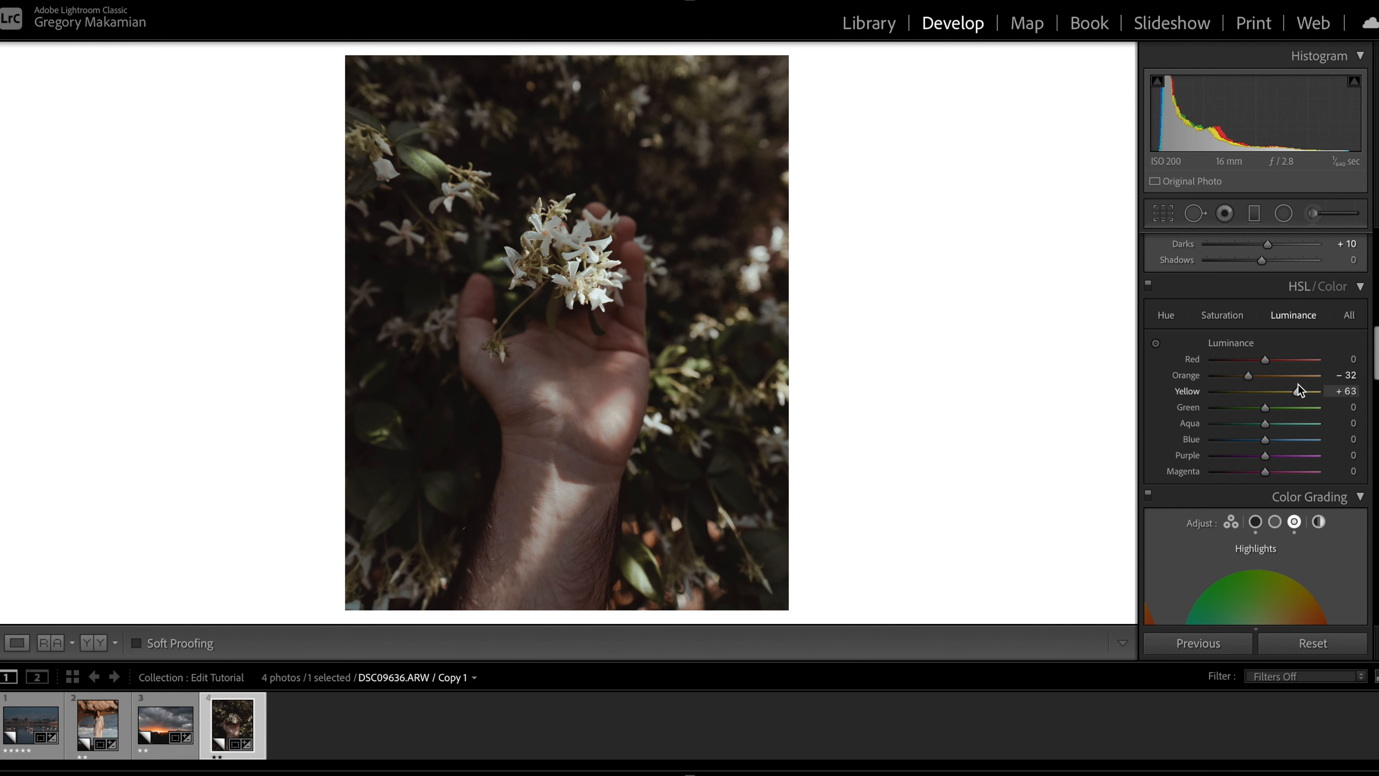
{"action": "double_click", "coordinate": [1298, 390]}
{"action": "left_click_drag", "start_coordinate": [1265, 392], "coordinate": [1245, 392]}
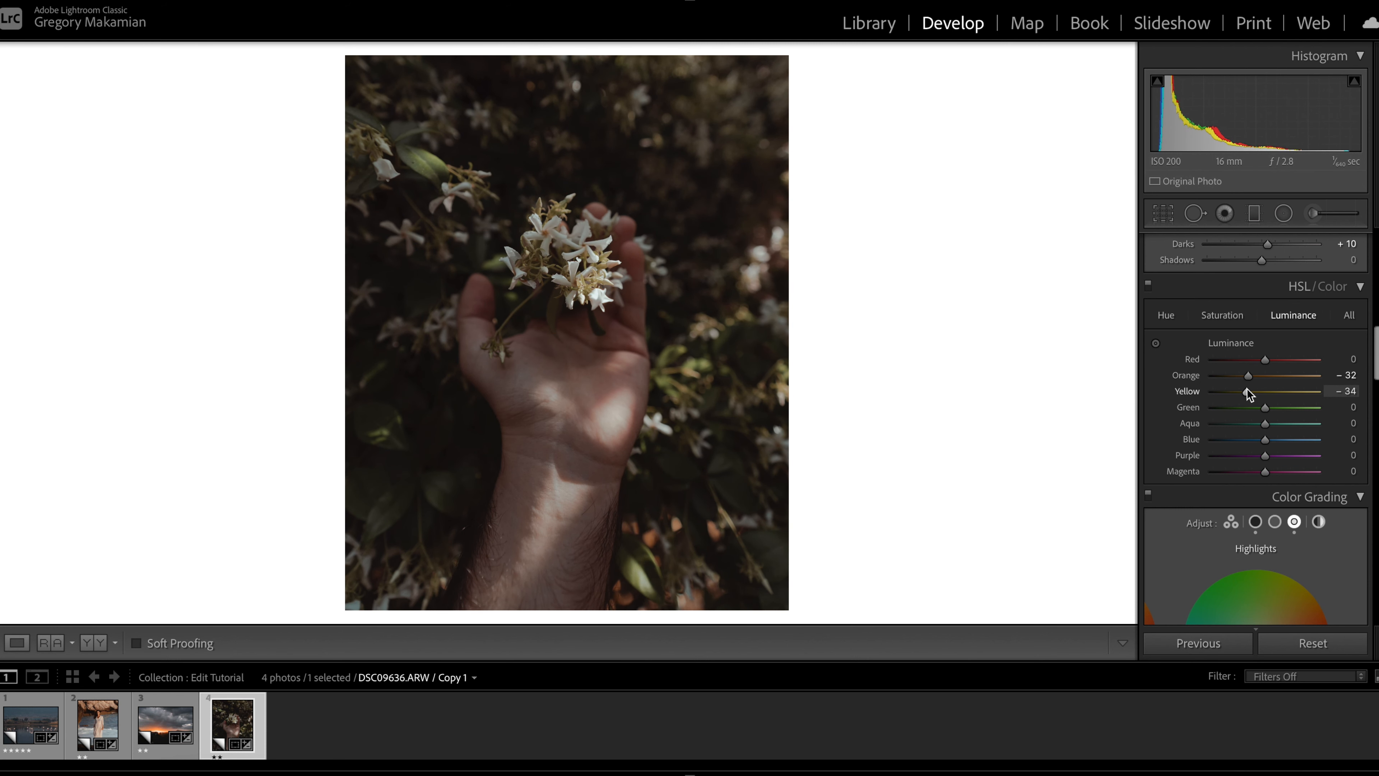
{"action": "mouse_move", "coordinate": [1265, 408]}
{"action": "left_mouse_down"}
{"action": "mouse_move", "coordinate": [1240, 410]}
{"action": "mouse_move", "coordinate": [1288, 412]}
{"action": "mouse_move", "coordinate": [1228, 411]}
{"action": "mouse_move", "coordinate": [1286, 411]}
{"action": "mouse_move", "coordinate": [1258, 411]}
{"action": "mouse_move", "coordinate": [1273, 409]}
{"action": "left_mouse_up"}
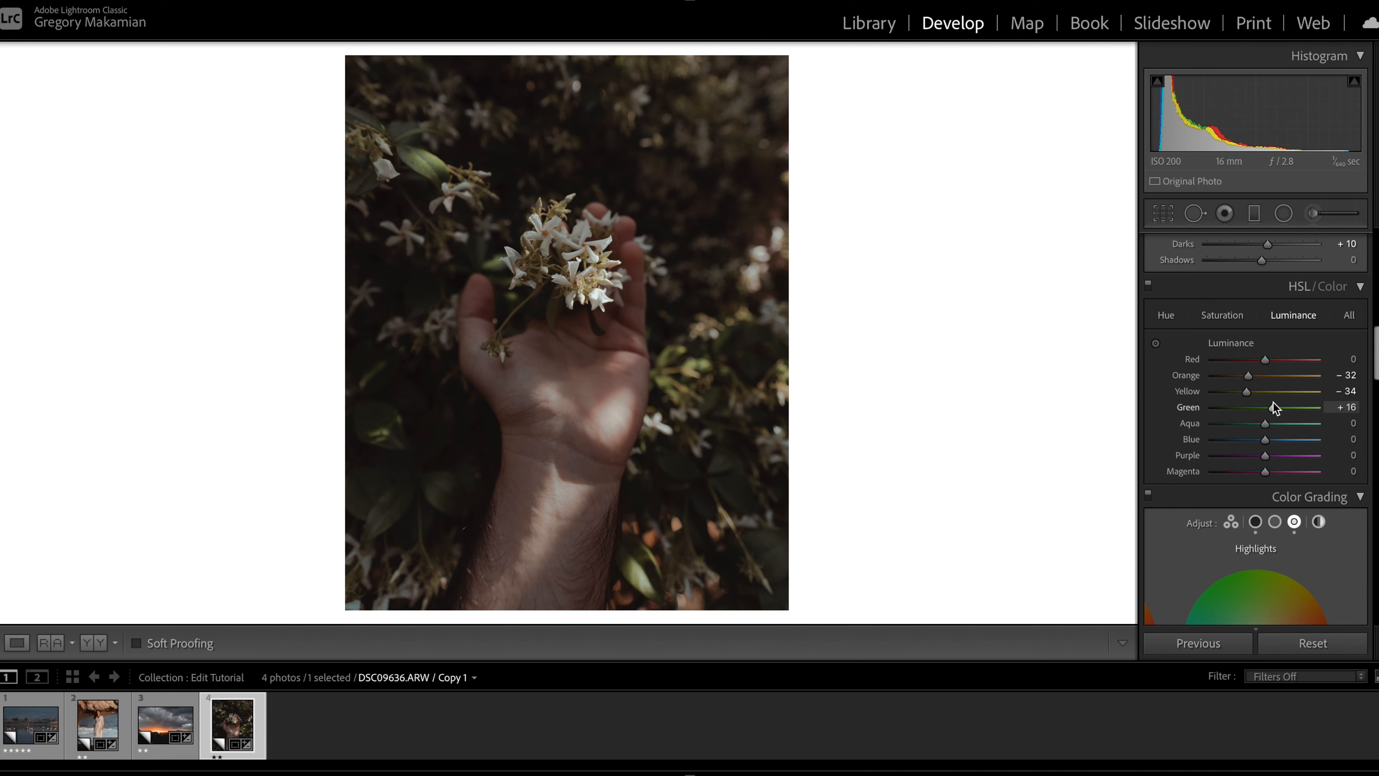
- Raise the photo's overall Exposure to +0.95, and try a Tint of +12 but undo it
{"action": "scroll", "coordinate": [1272, 375], "scroll_direction": "up", "scroll_amount": 10}
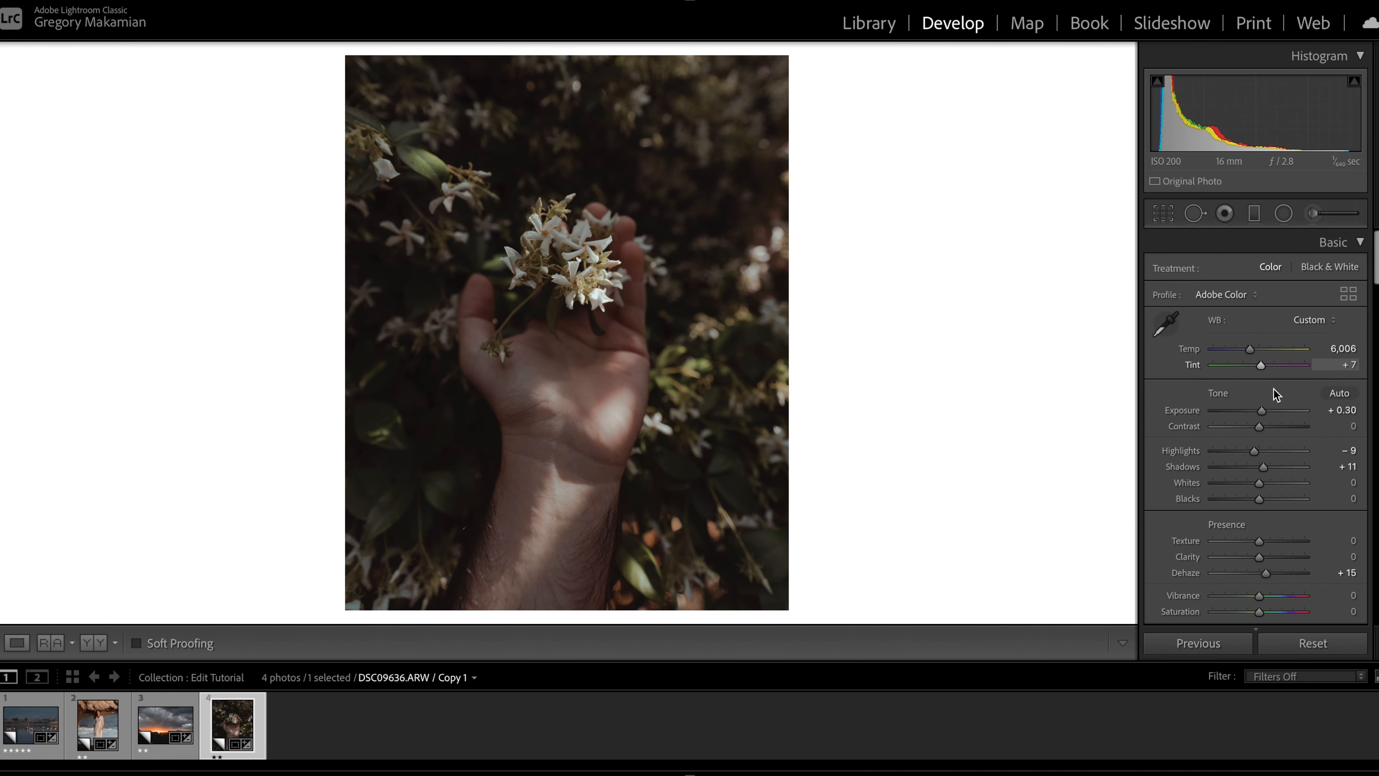
{"action": "left_click_drag", "start_coordinate": [1264, 410], "coordinate": [1267, 412]}
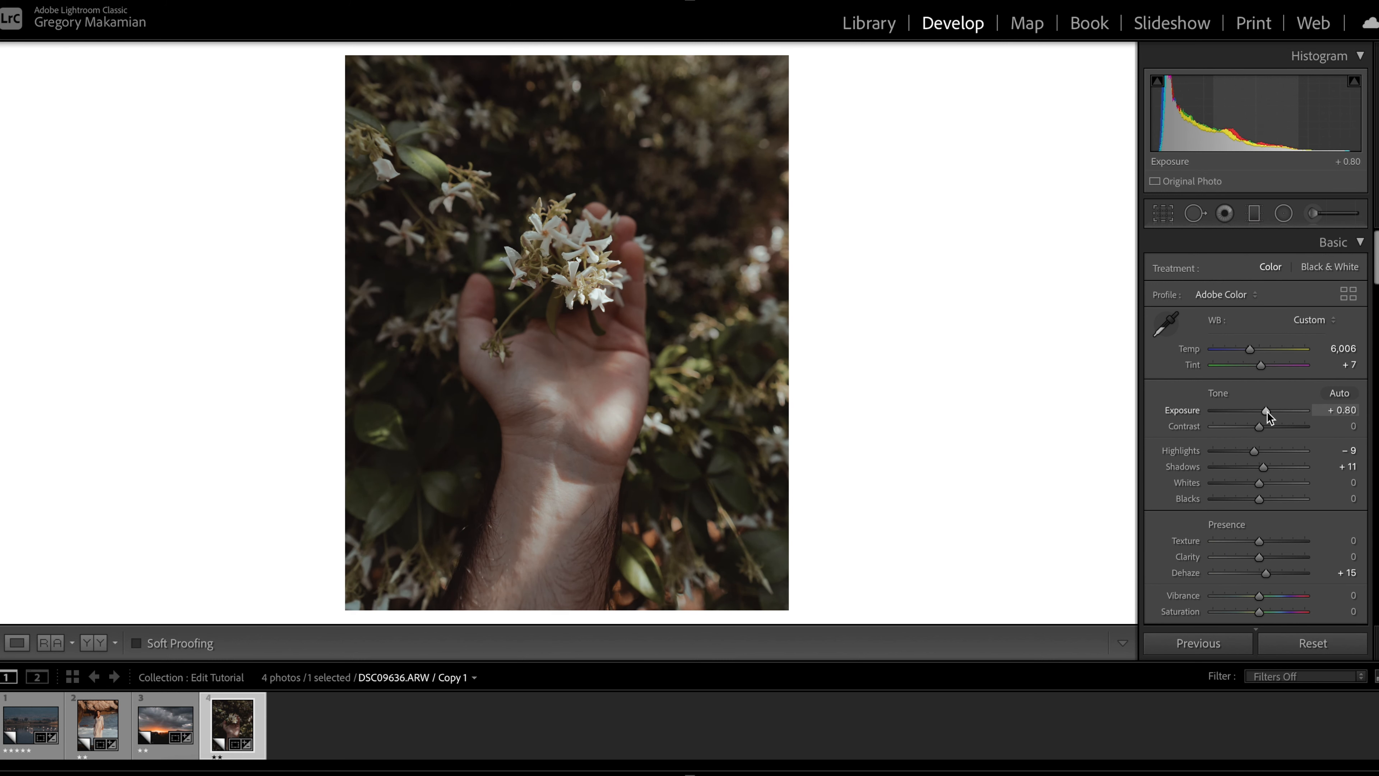
{"action": "left_click_drag", "start_coordinate": [1267, 411], "coordinate": [1269, 411]}
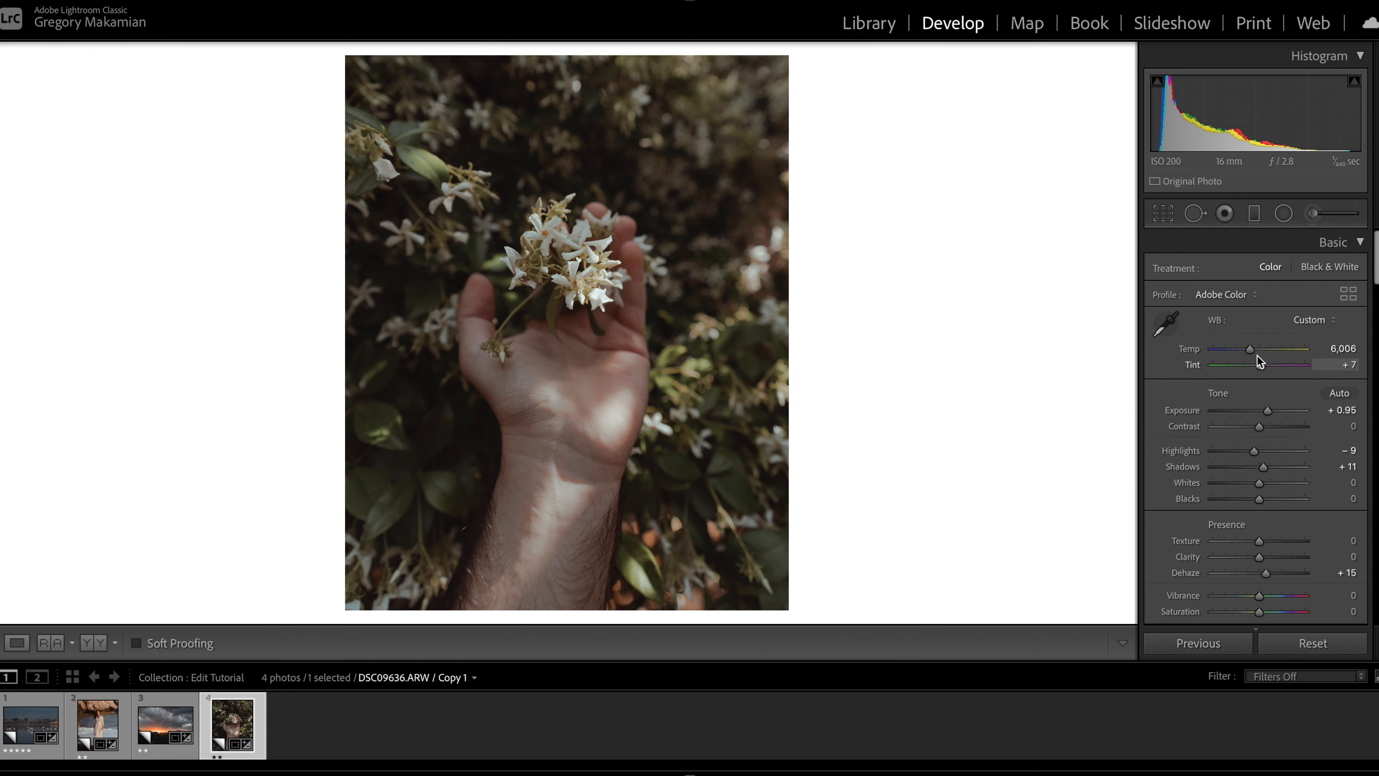
{"action": "left_click_drag", "start_coordinate": [1260, 362], "coordinate": [1260, 363]}
{"action": "key", "text": "ctrl+z"}
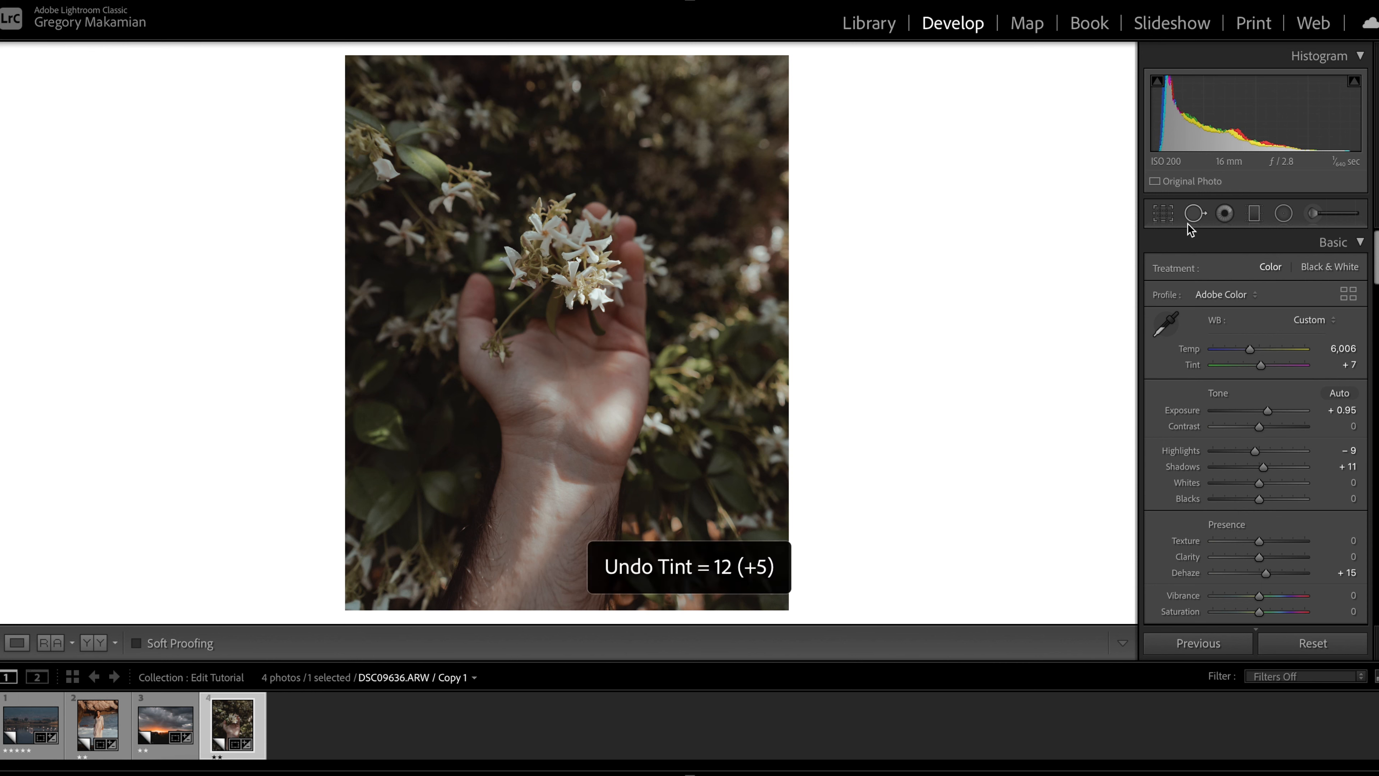
- Darken the photo's lower-right corner with a diagonal graduated filter at Exposure -1.08
{"action": "left_click", "coordinate": [1254, 213]}
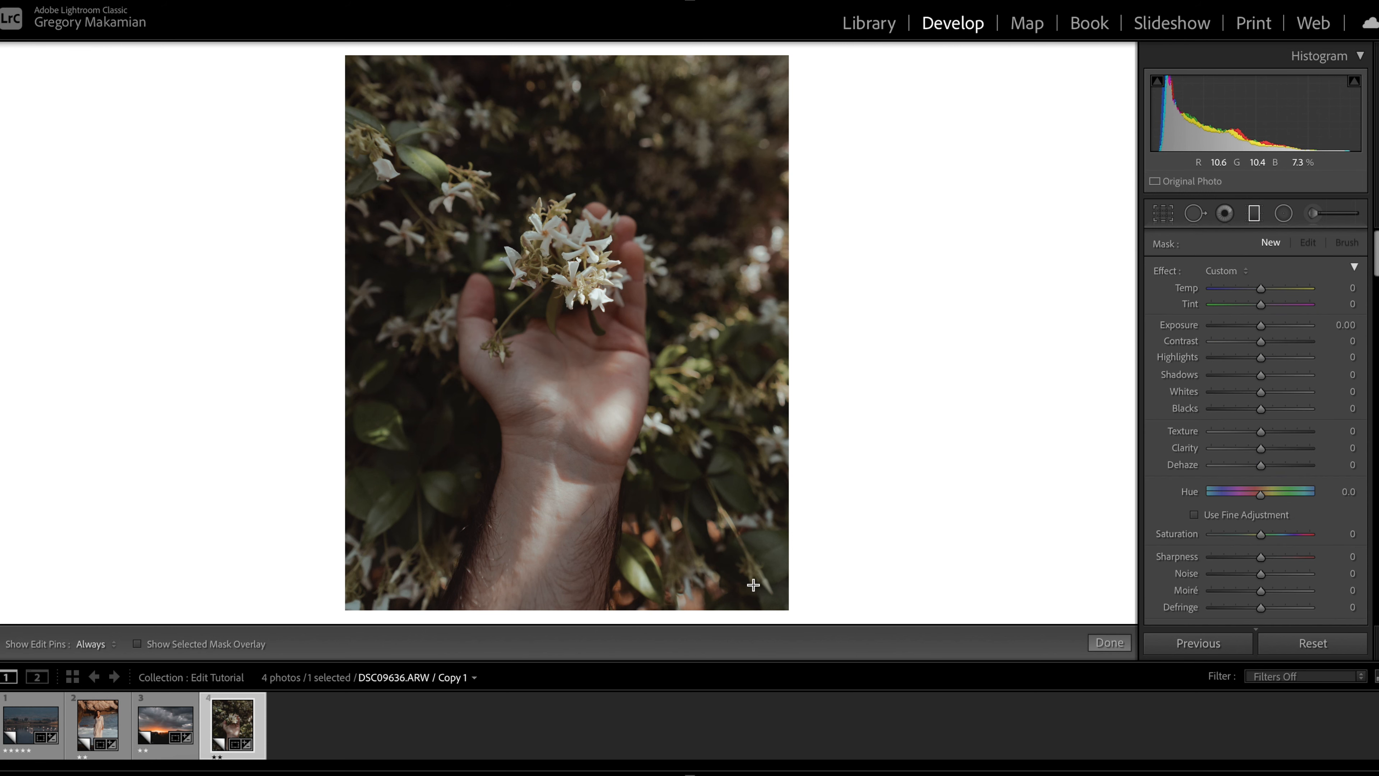
{"action": "left_click_drag", "start_coordinate": [753, 585], "coordinate": [519, 324]}
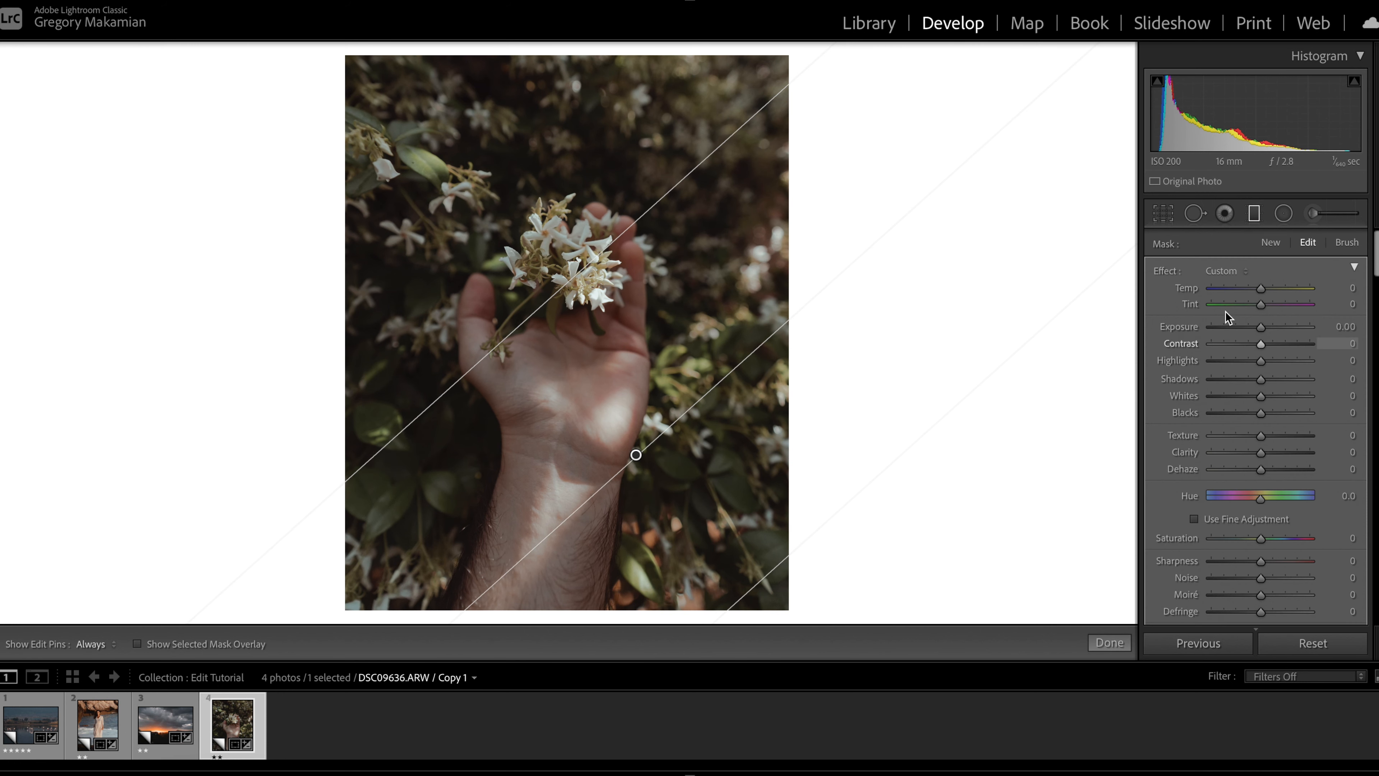
{"action": "left_click_drag", "start_coordinate": [1251, 329], "coordinate": [1242, 327]}
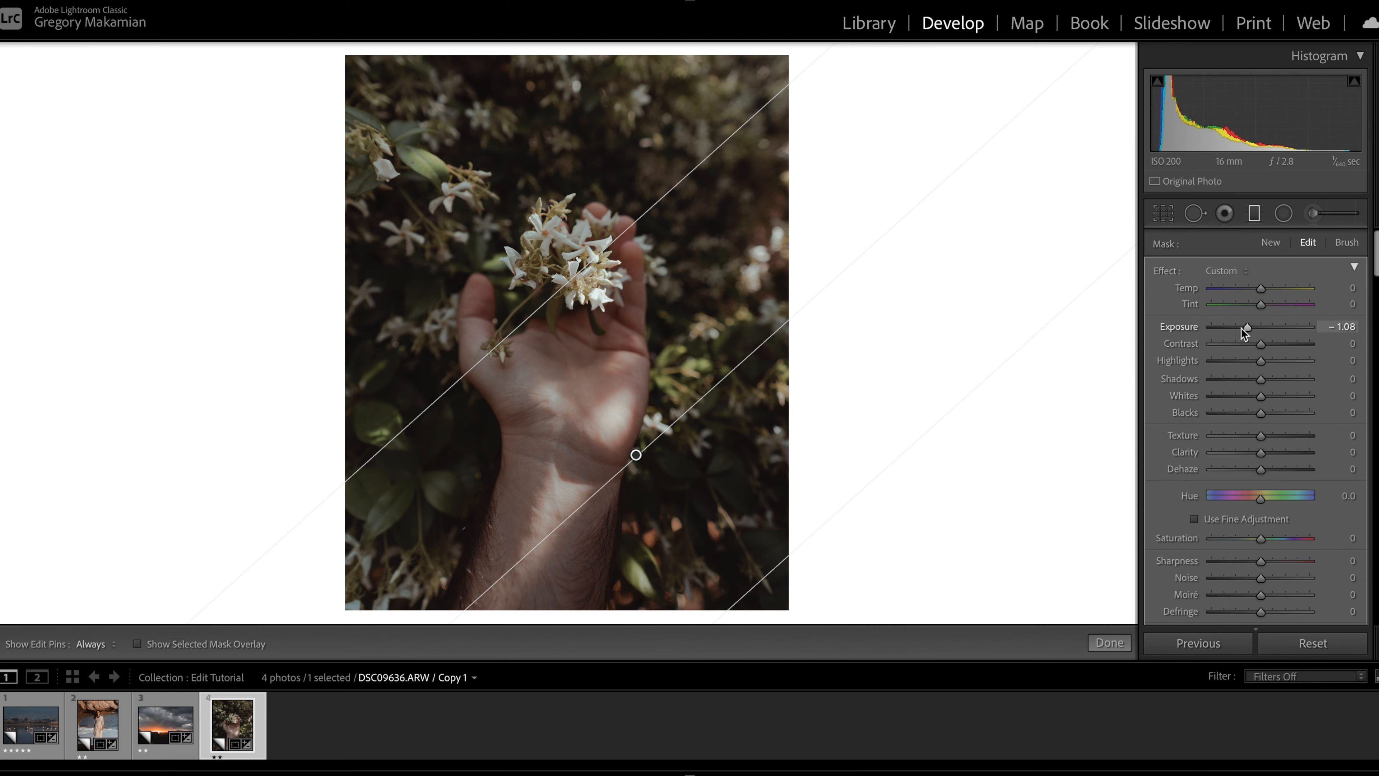
{"action": "left_click", "coordinate": [1254, 212]}
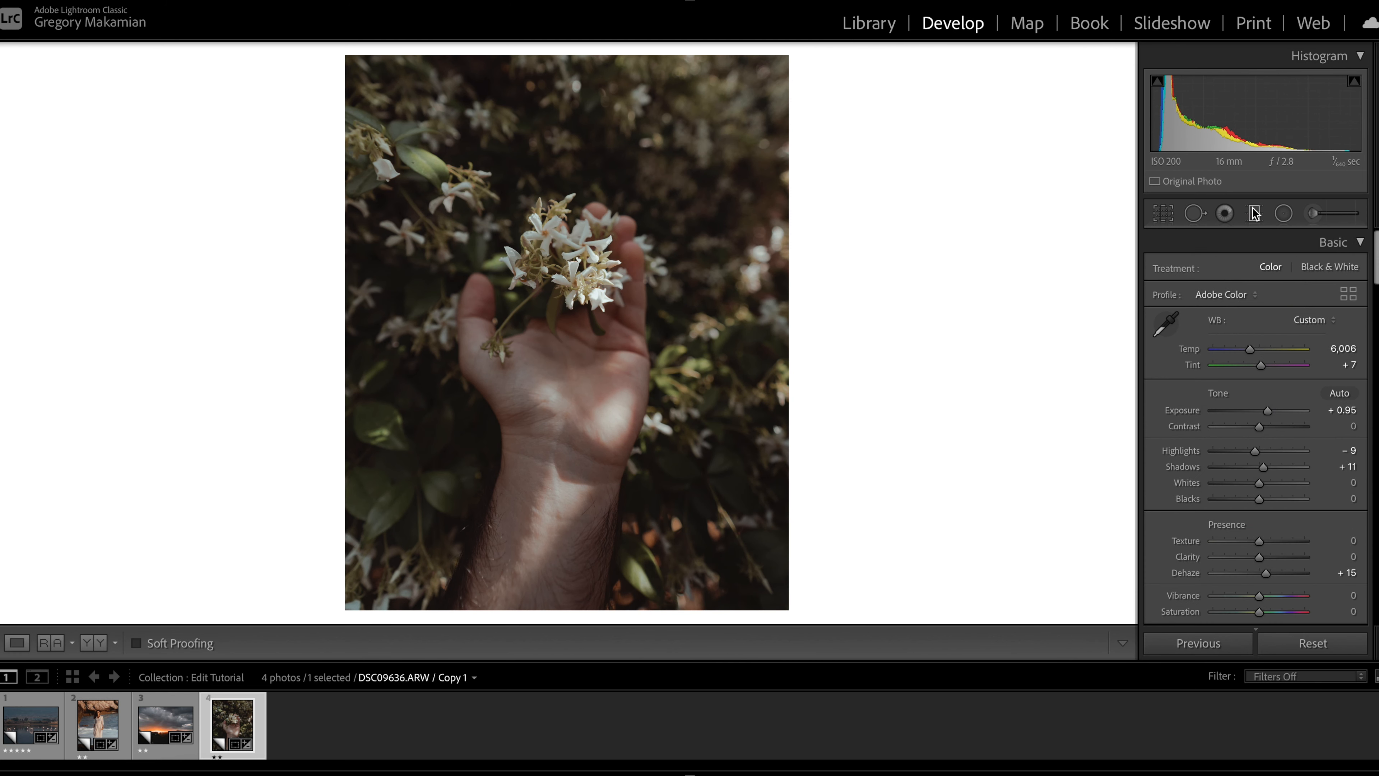
- Add a second graduated filter running inward from the photo's left edge and set its Exposure to -0.41
{"action": "left_click", "coordinate": [1254, 213]}
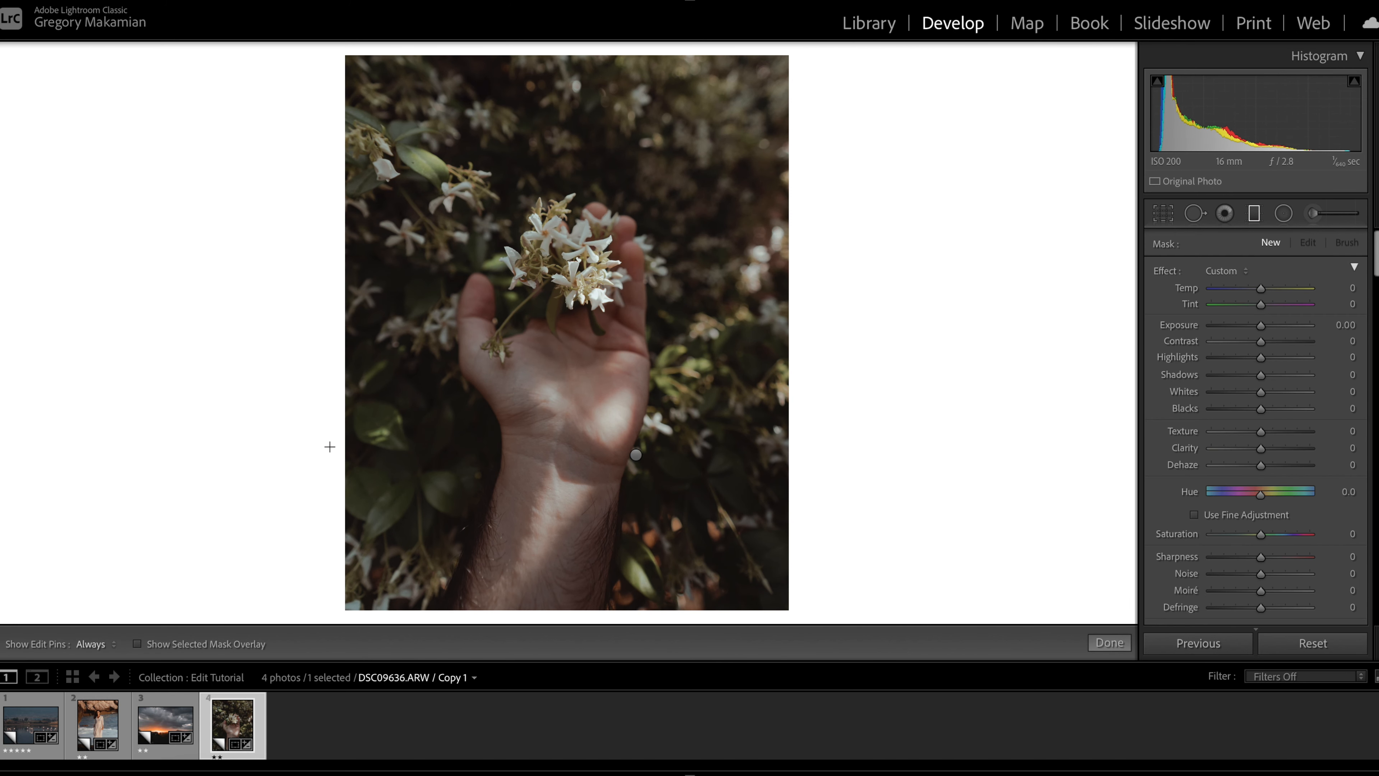
{"action": "left_click_drag", "start_coordinate": [322, 435], "coordinate": [662, 430]}
{"action": "left_click_drag", "start_coordinate": [489, 431], "coordinate": [476, 396]}
{"action": "left_click_drag", "start_coordinate": [1260, 327], "coordinate": [1255, 330]}
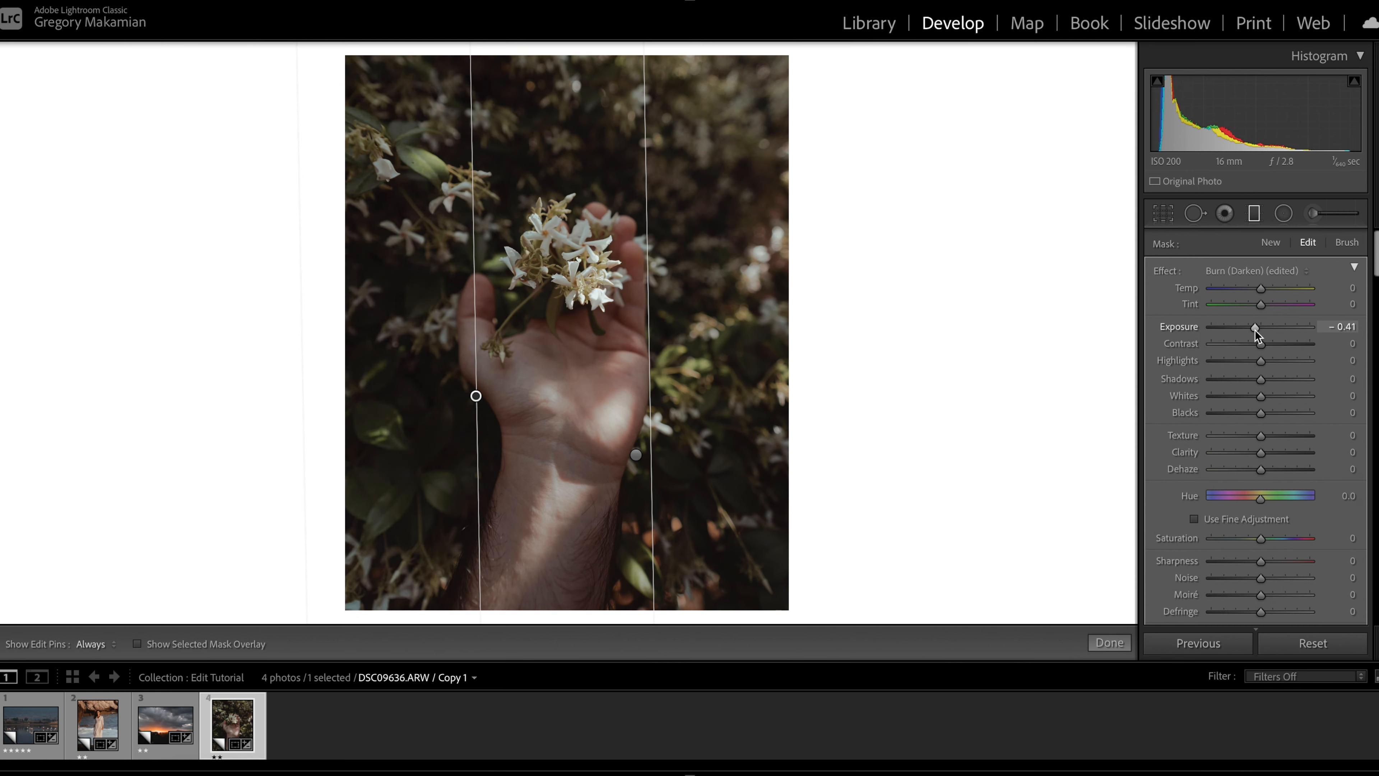
{"action": "left_click", "coordinate": [1254, 213]}
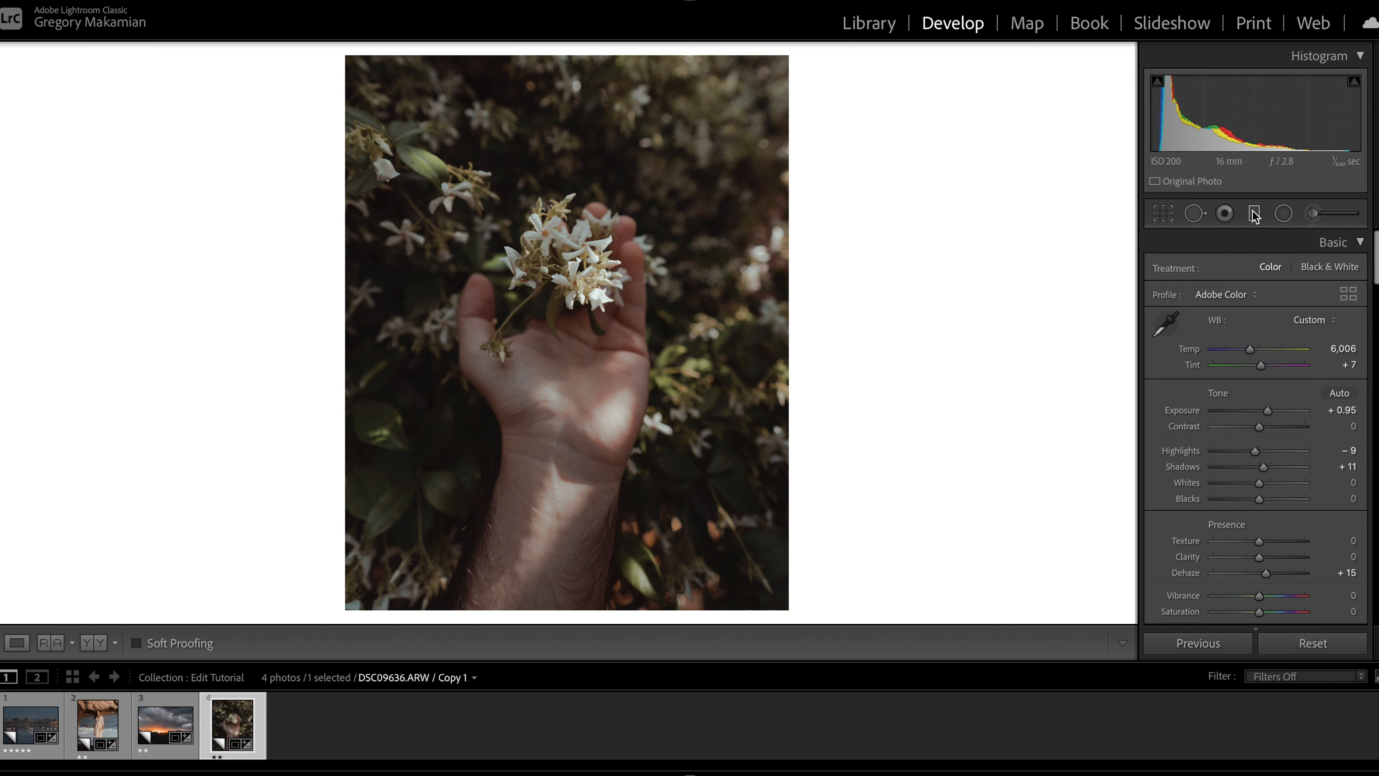
- Brighten the photo's upper-right corner with a large radial filter at Exposure 1.28, rotated to slant toward the flowers
{"action": "left_click", "coordinate": [1283, 212]}
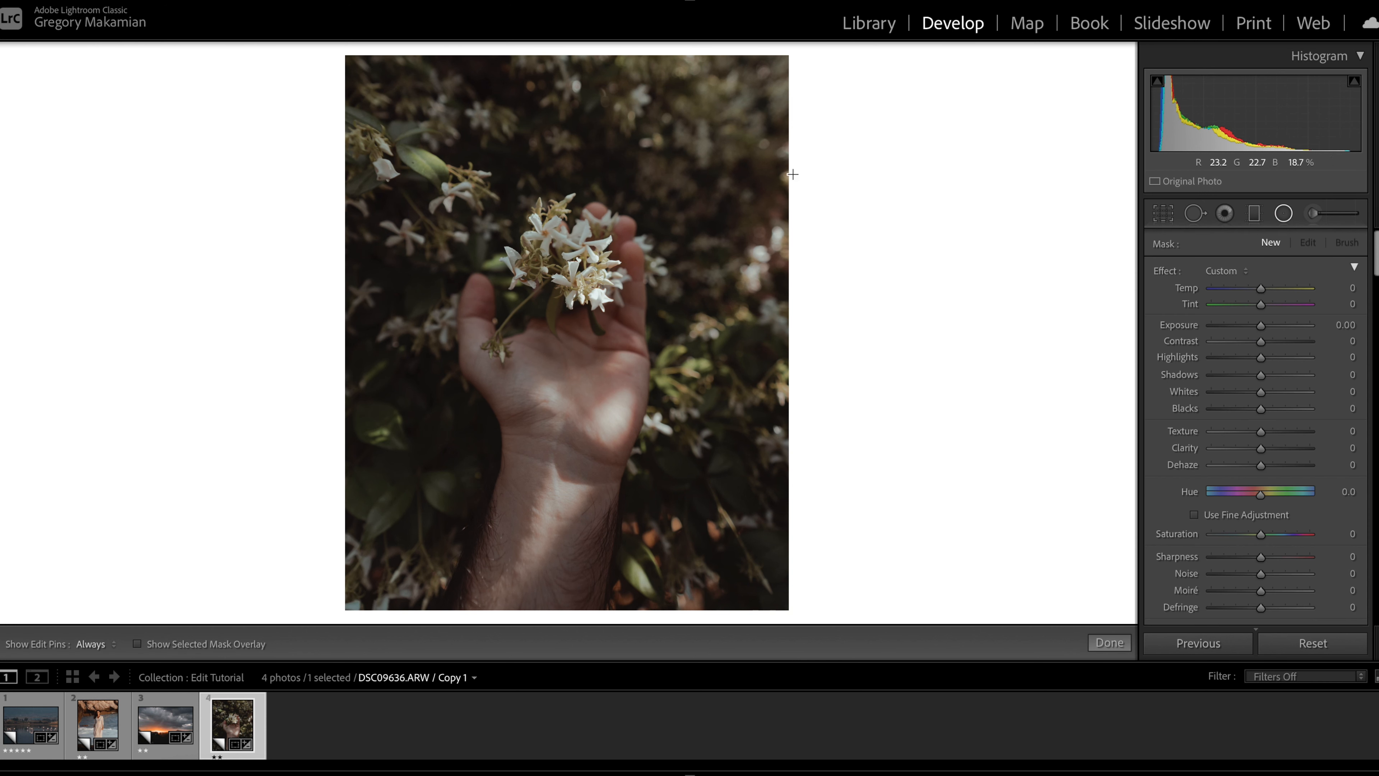
{"action": "left_click_drag", "start_coordinate": [807, 273], "coordinate": [969, 493]}
{"action": "left_click_drag", "start_coordinate": [807, 271], "coordinate": [763, 117]}
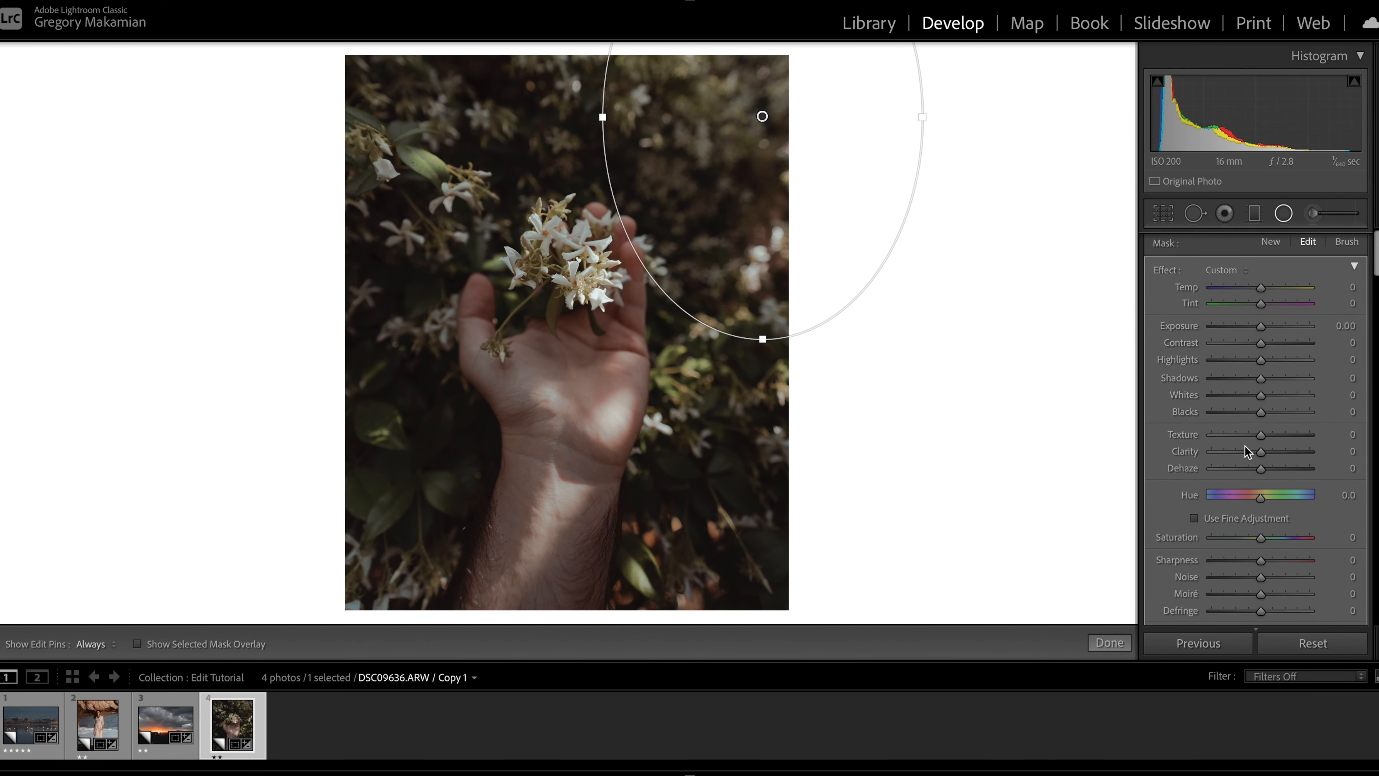
{"action": "scroll", "coordinate": [1244, 446], "scroll_direction": "down", "scroll_amount": 3}
{"action": "scroll", "coordinate": [1238, 483], "scroll_direction": "up", "scroll_amount": 3}
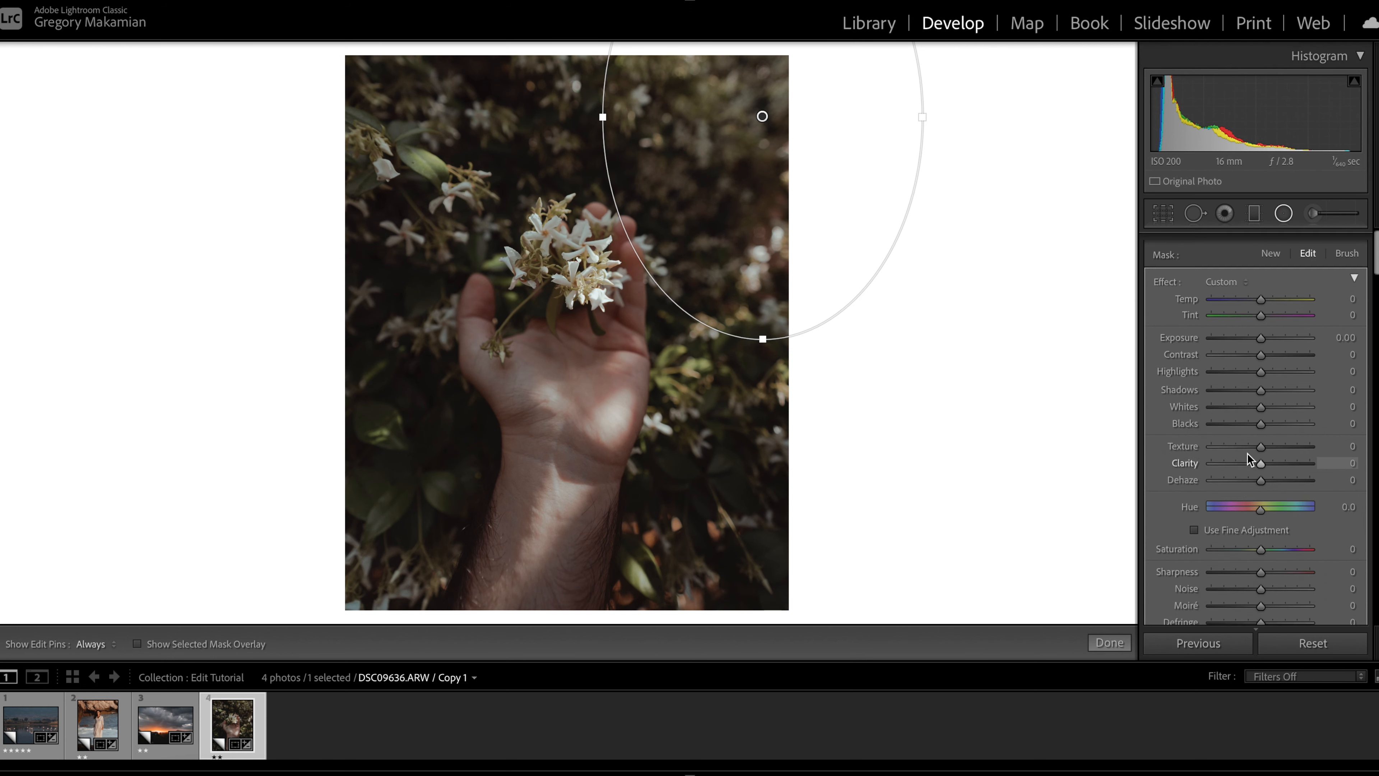
{"action": "left_click_drag", "start_coordinate": [1272, 327], "coordinate": [1277, 327]}
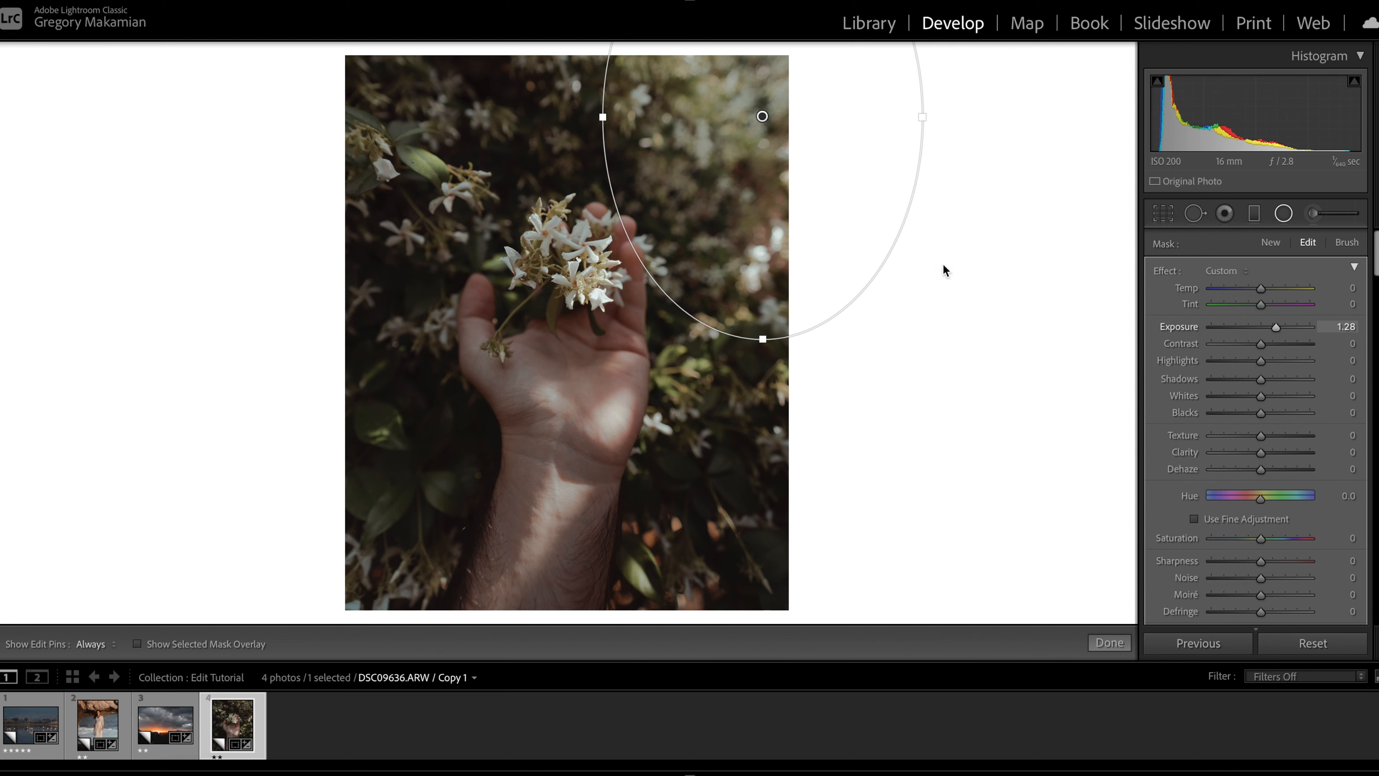
{"action": "left_click_drag", "start_coordinate": [882, 262], "coordinate": [776, 320]}
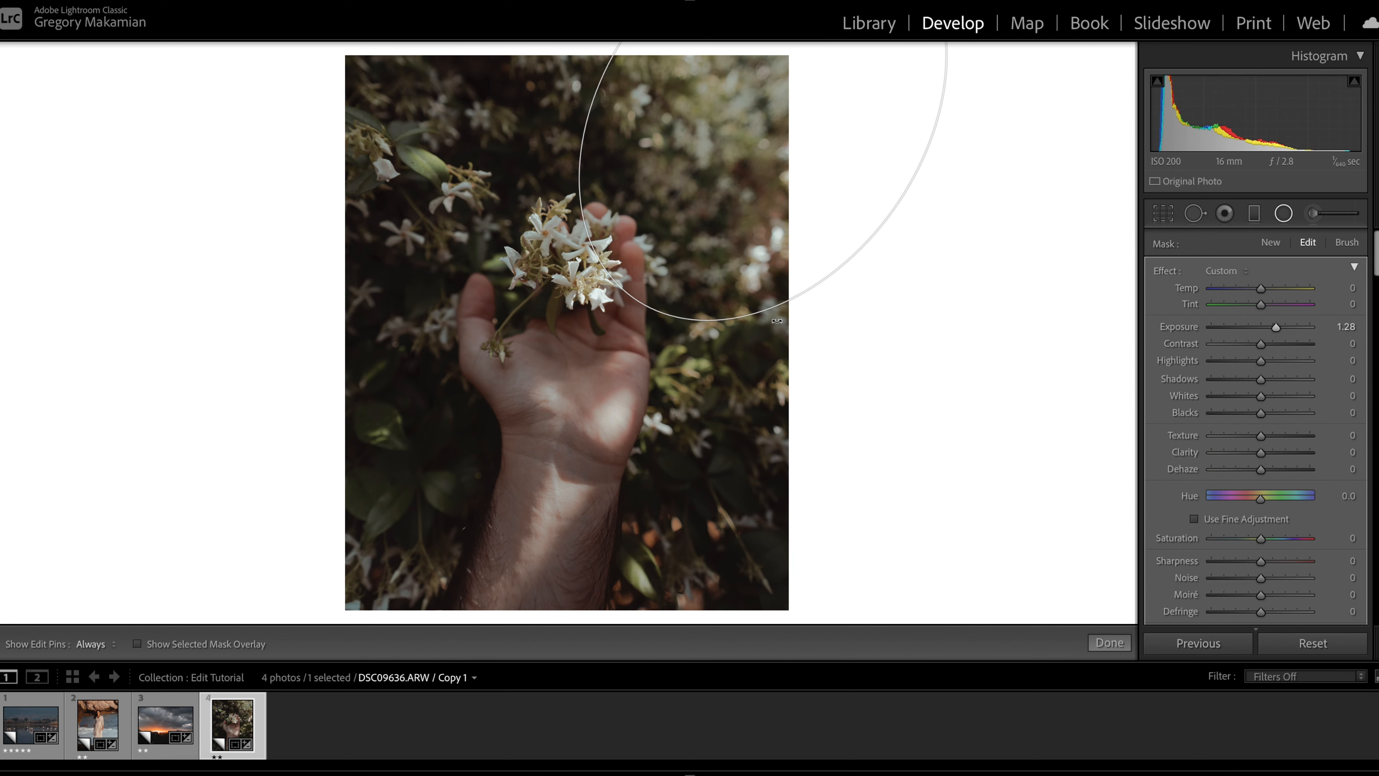
{"action": "left_click", "coordinate": [1283, 213]}
{"action": "scroll", "coordinate": [1169, 446], "scroll_direction": "down", "scroll_amount": 4}
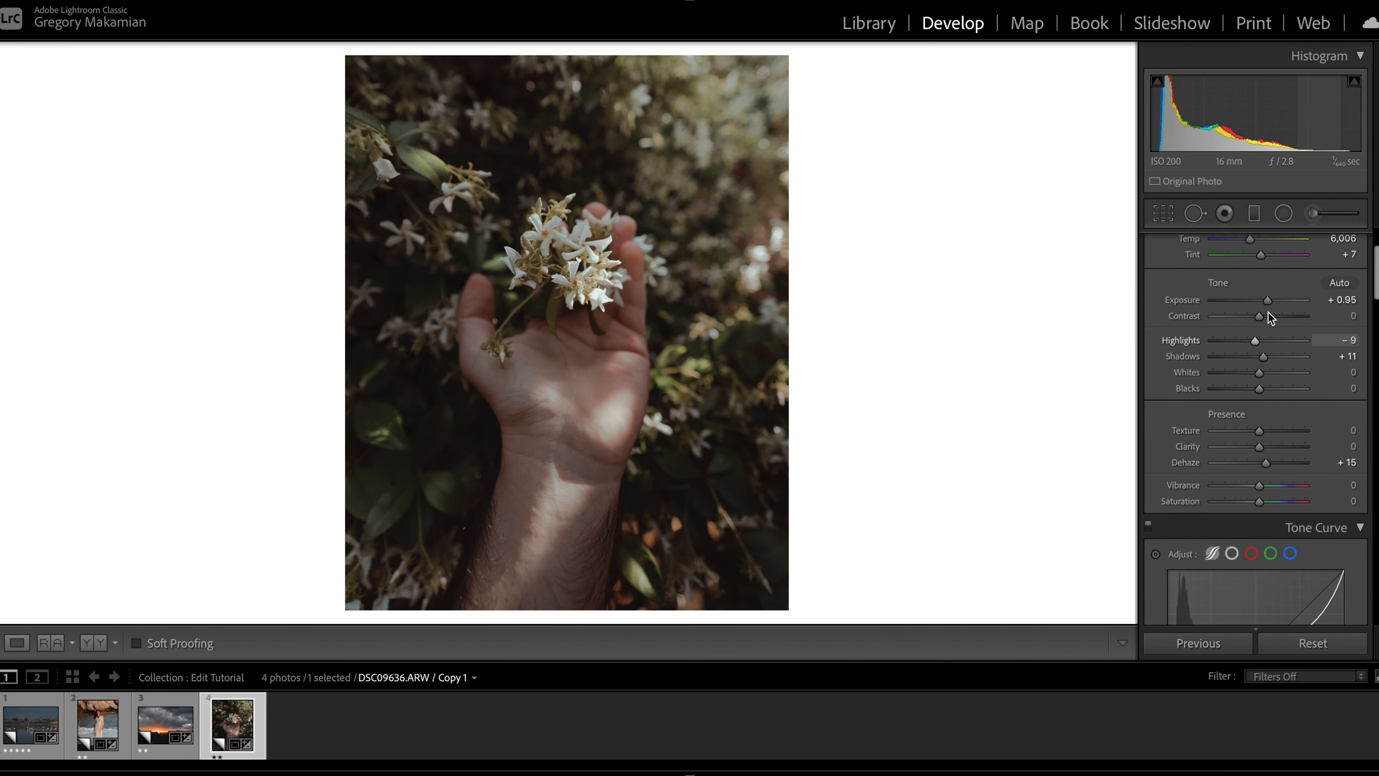
- Set the photo's overall Exposure to +0.50, Contrast to +16 and Blacks to +10
{"action": "left_click_drag", "start_coordinate": [1268, 300], "coordinate": [1267, 321]}
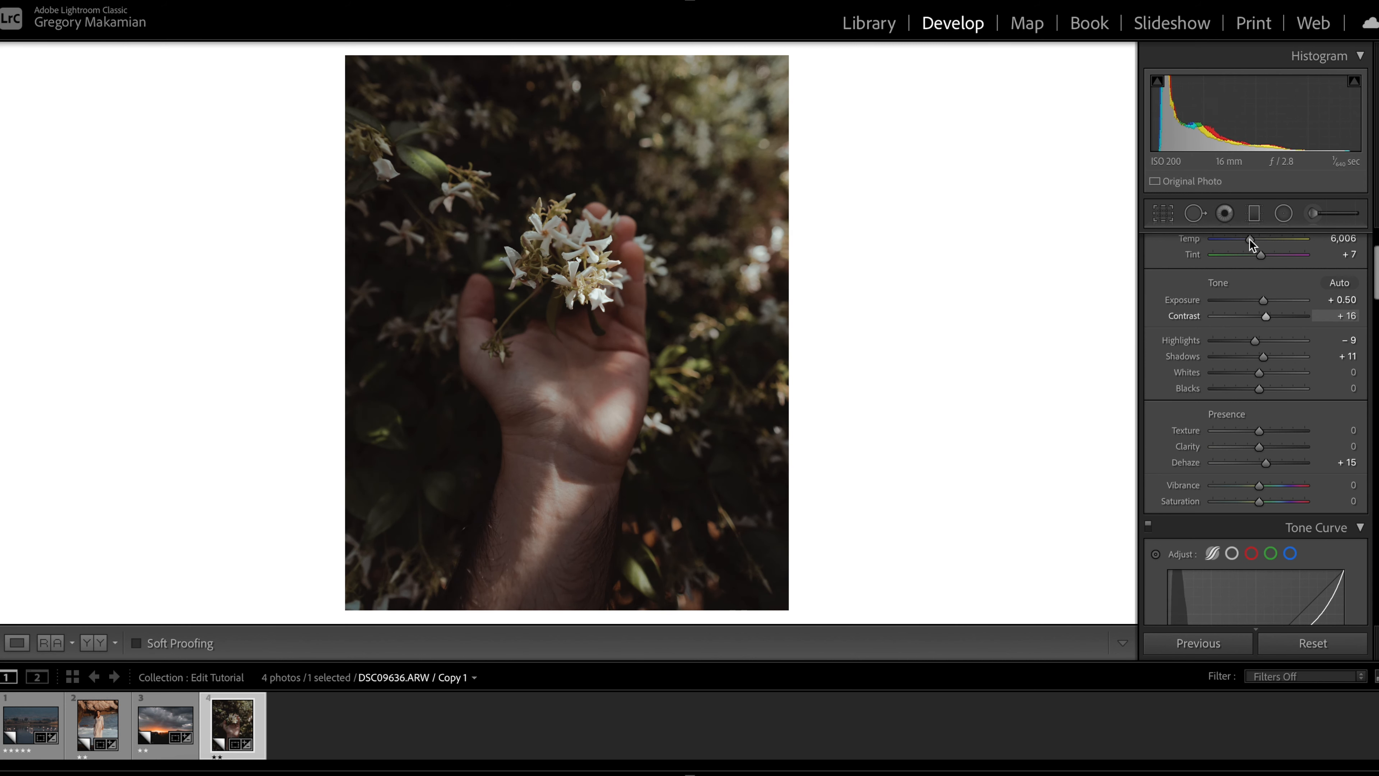
{"action": "left_click_drag", "start_coordinate": [1259, 389], "coordinate": [1261, 391]}
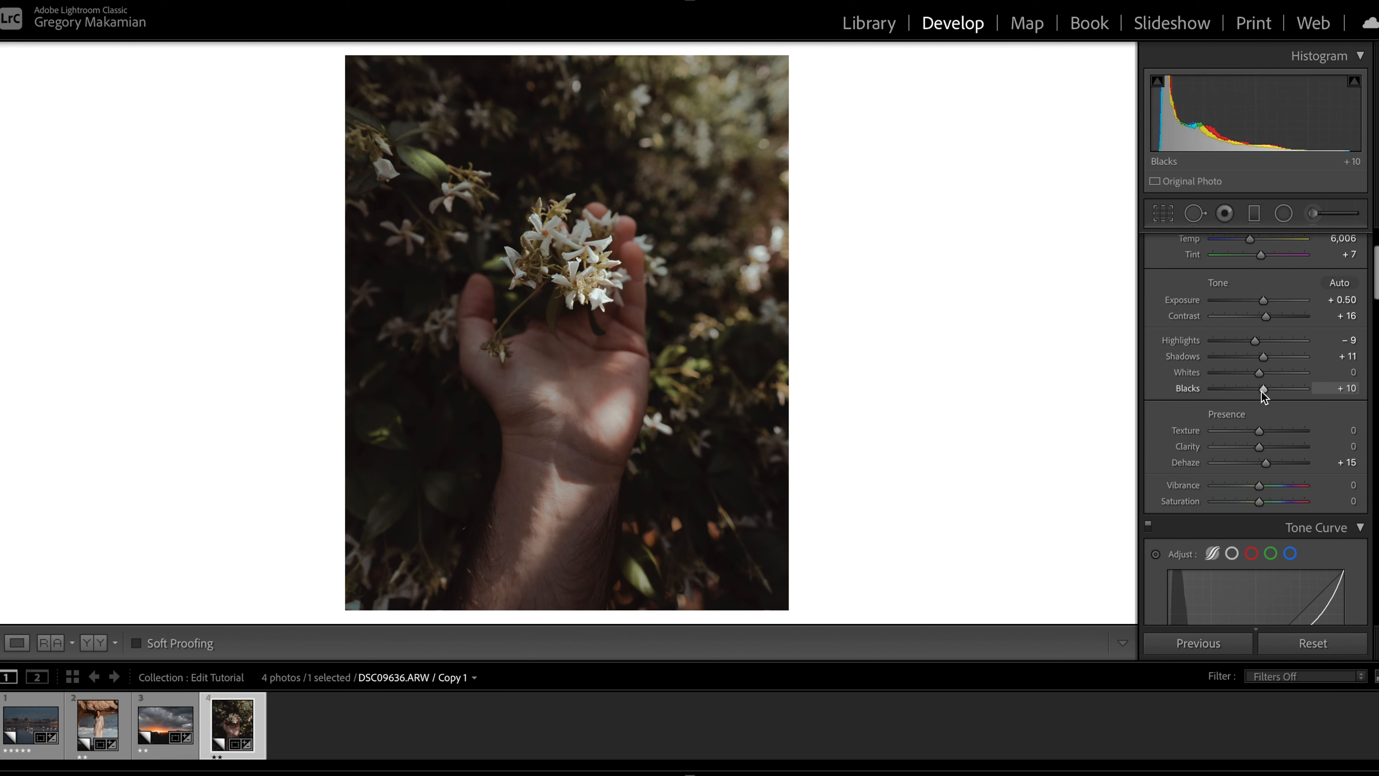
{"action": "scroll", "coordinate": [1259, 282], "scroll_direction": "up", "scroll_amount": 1}
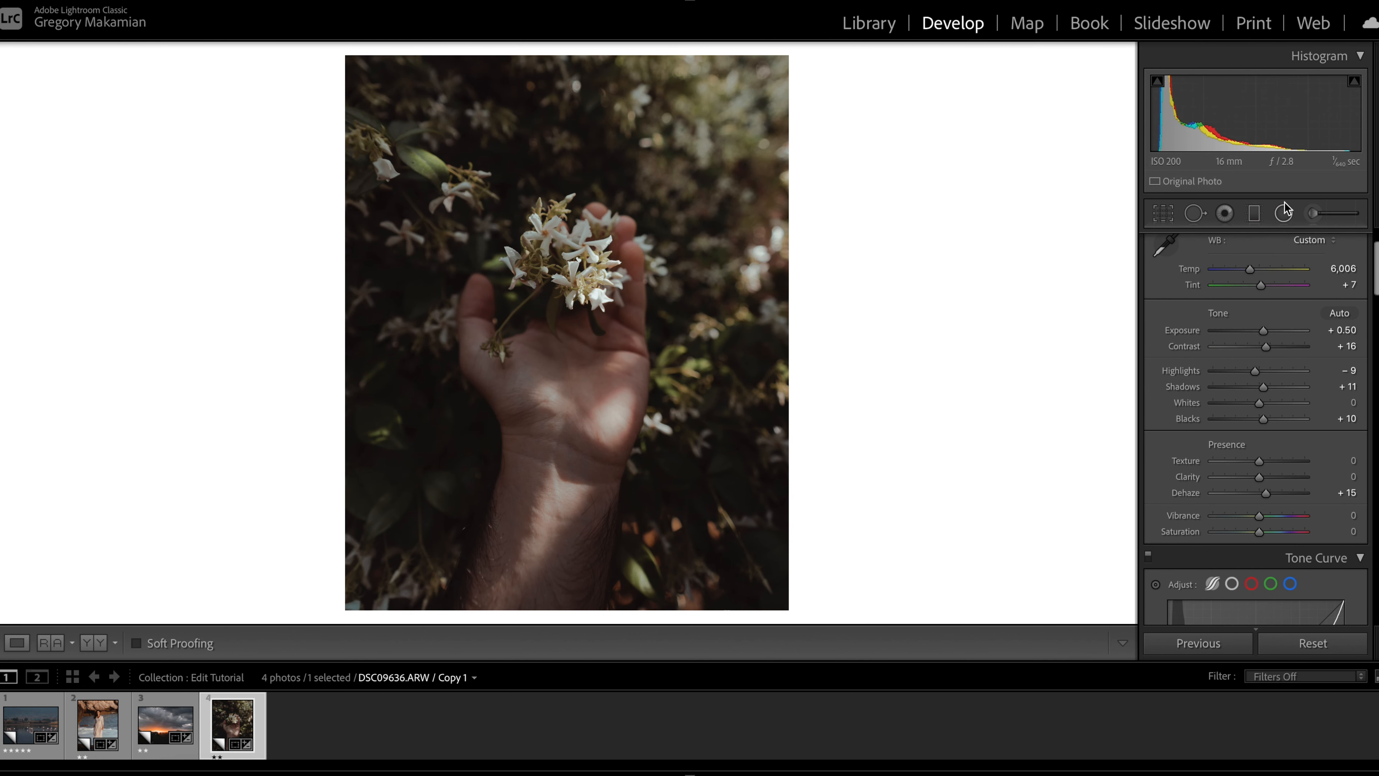
- Brighten the hand and flowers by placing a large oval radial filter over them and slightly raising its Exposure
{"action": "left_click", "coordinate": [1291, 212]}
{"action": "mouse_move", "coordinate": [641, 402]}
{"action": "left_mouse_down"}
{"action": "mouse_move", "coordinate": [486, 206]}
{"action": "mouse_move", "coordinate": [632, 399]}
{"action": "mouse_move", "coordinate": [570, 305]}
{"action": "mouse_move", "coordinate": [571, 317]}
{"action": "left_mouse_up"}
{"action": "scroll", "coordinate": [1205, 517], "scroll_direction": "down", "scroll_amount": 4}
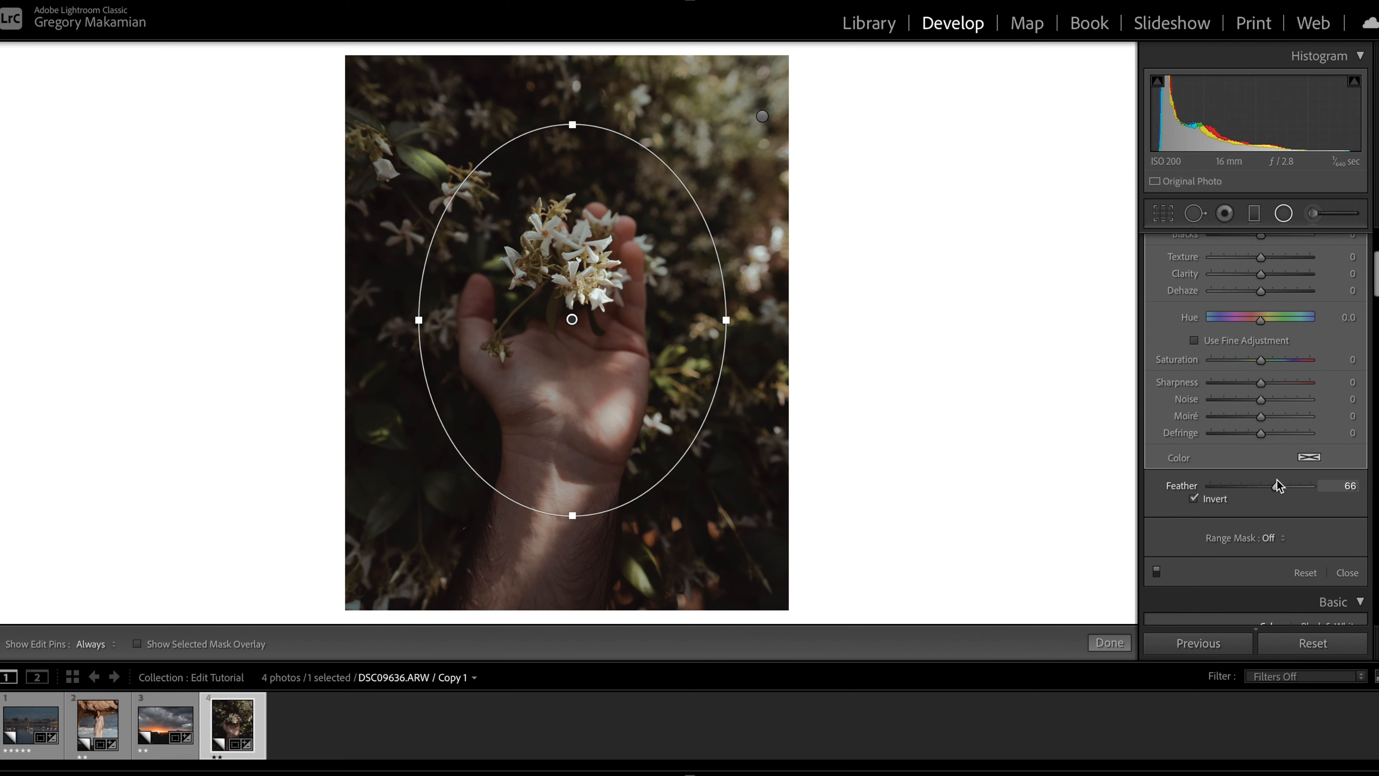
{"action": "scroll", "coordinate": [1248, 408], "scroll_direction": "up", "scroll_amount": 4}
{"action": "scroll", "coordinate": [1248, 408], "scroll_direction": "down", "scroll_amount": 1}
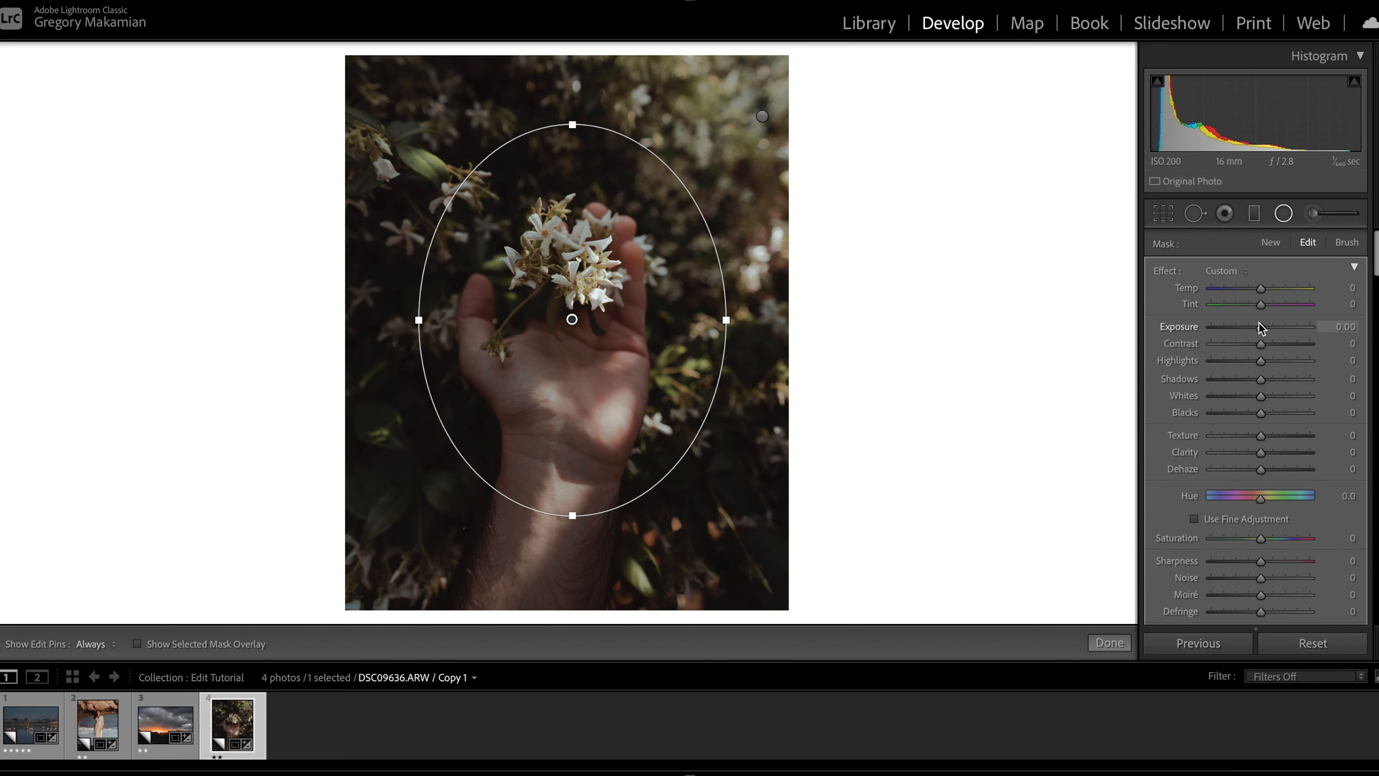
{"action": "left_click_drag", "start_coordinate": [1260, 327], "coordinate": [1268, 330]}
{"action": "left_click", "coordinate": [1284, 213]}
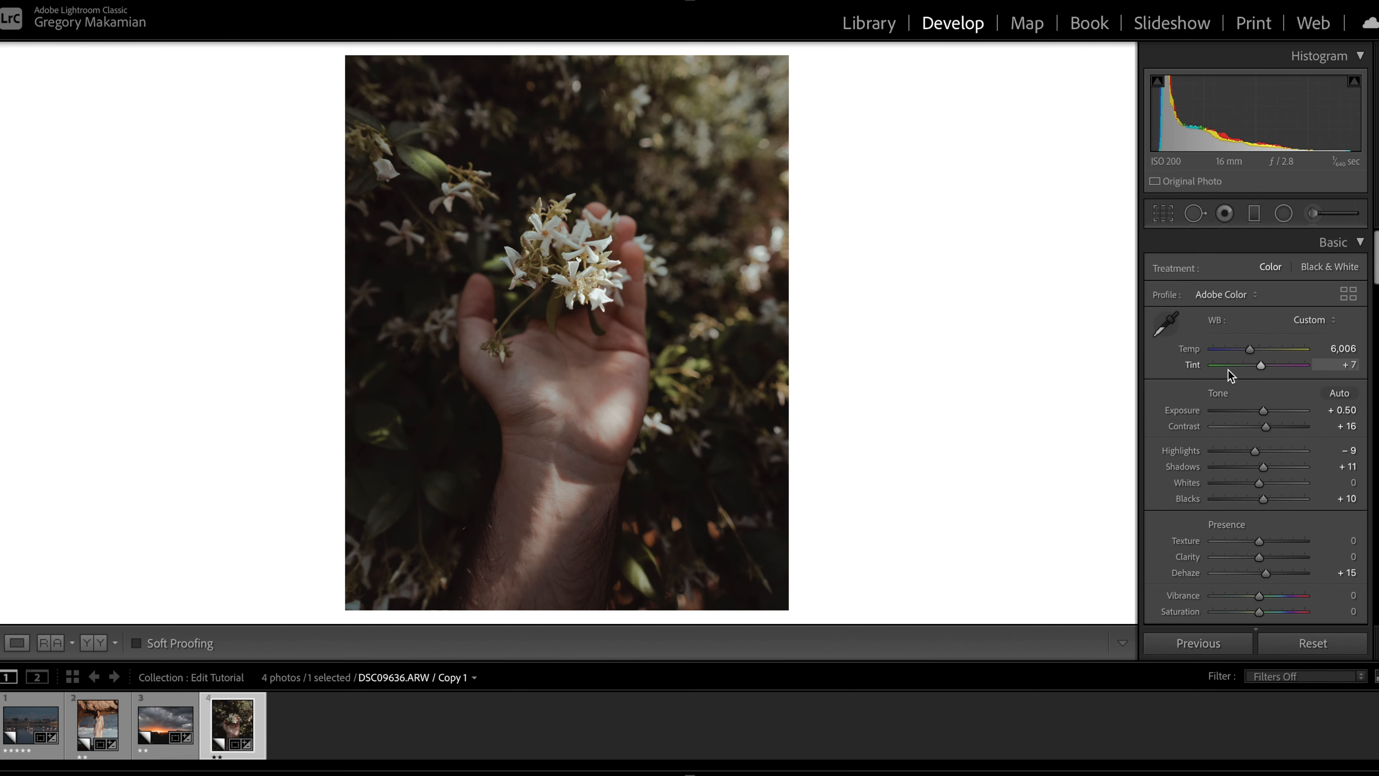
- Shift the photo's Green hue to +28 and reduce the Green saturation to -82
{"action": "scroll", "coordinate": [1229, 375], "scroll_direction": "down", "scroll_amount": 10}
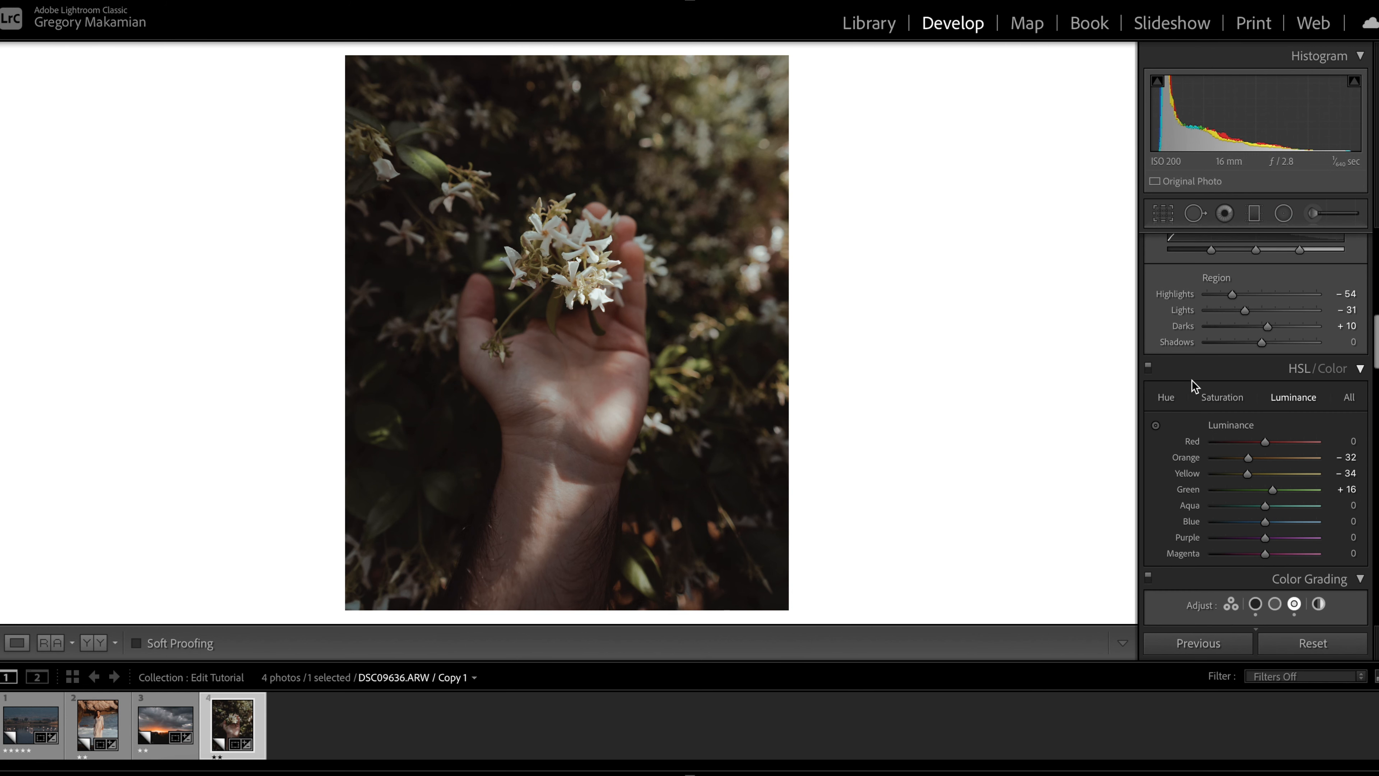
{"action": "left_click", "coordinate": [1168, 397]}
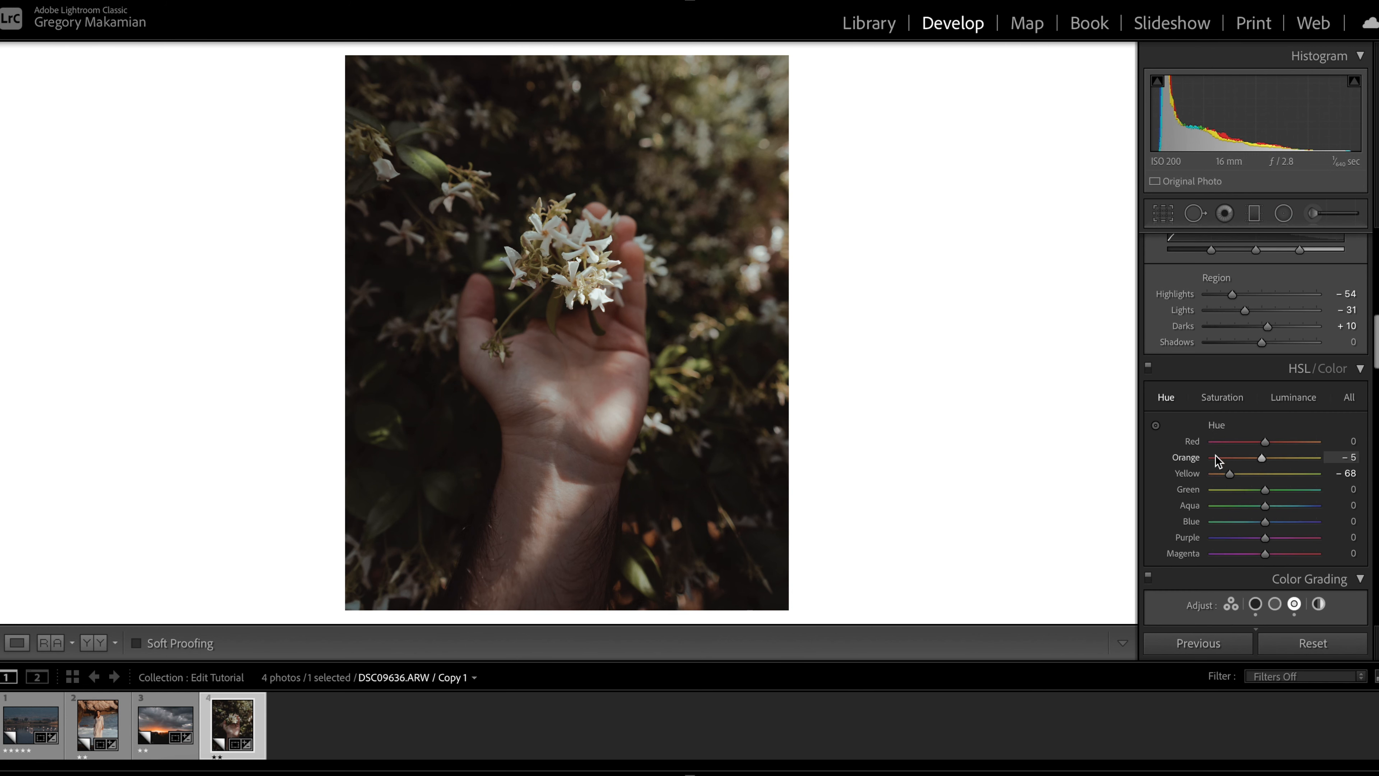
{"action": "mouse_move", "coordinate": [1265, 492]}
{"action": "left_mouse_down"}
{"action": "mouse_move", "coordinate": [1225, 488]}
{"action": "mouse_move", "coordinate": [1286, 488]}
{"action": "mouse_move", "coordinate": [1222, 483]}
{"action": "mouse_move", "coordinate": [1283, 484]}
{"action": "mouse_move", "coordinate": [1260, 489]}
{"action": "left_mouse_up"}
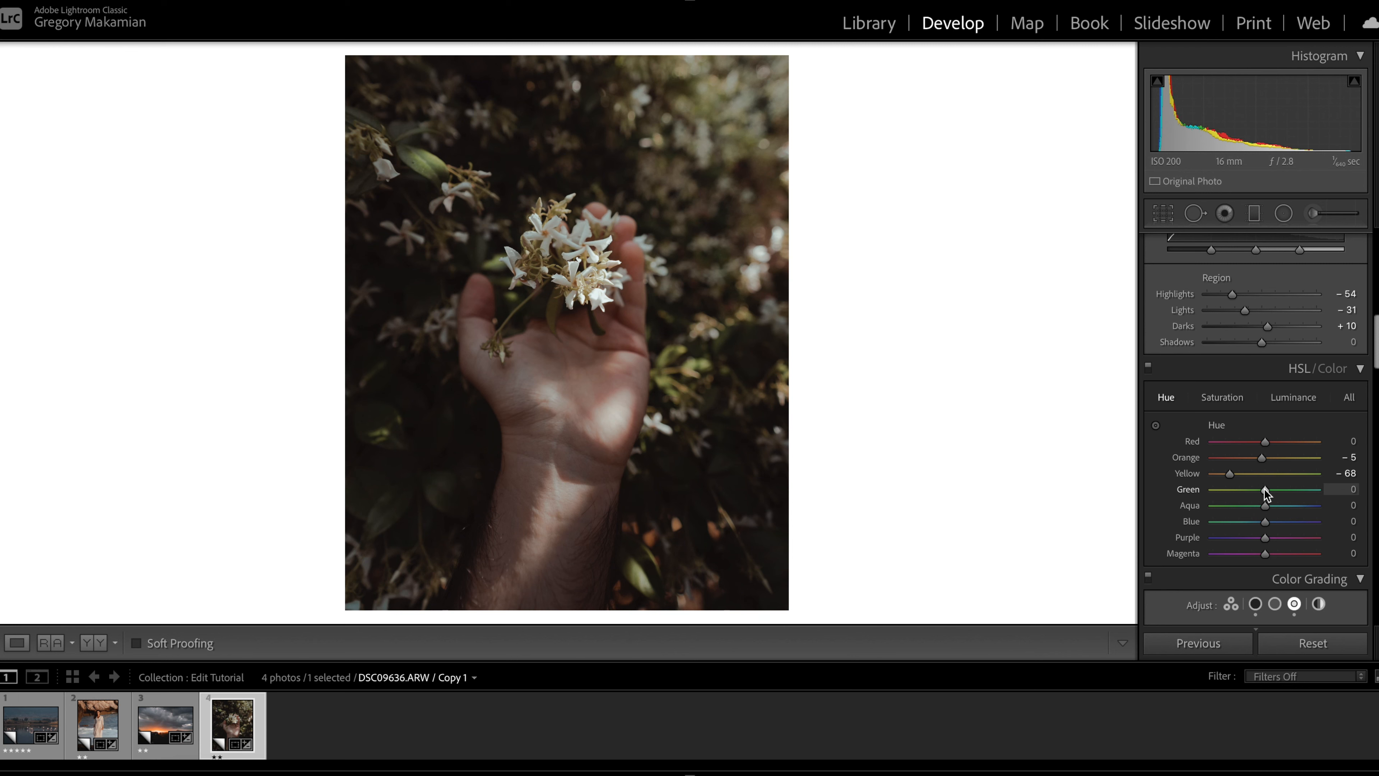
{"action": "left_click_drag", "start_coordinate": [1264, 489], "coordinate": [1278, 488]}
{"action": "left_click", "coordinate": [1222, 397]}
{"action": "left_click_drag", "start_coordinate": [1232, 491], "coordinate": [1223, 491]}
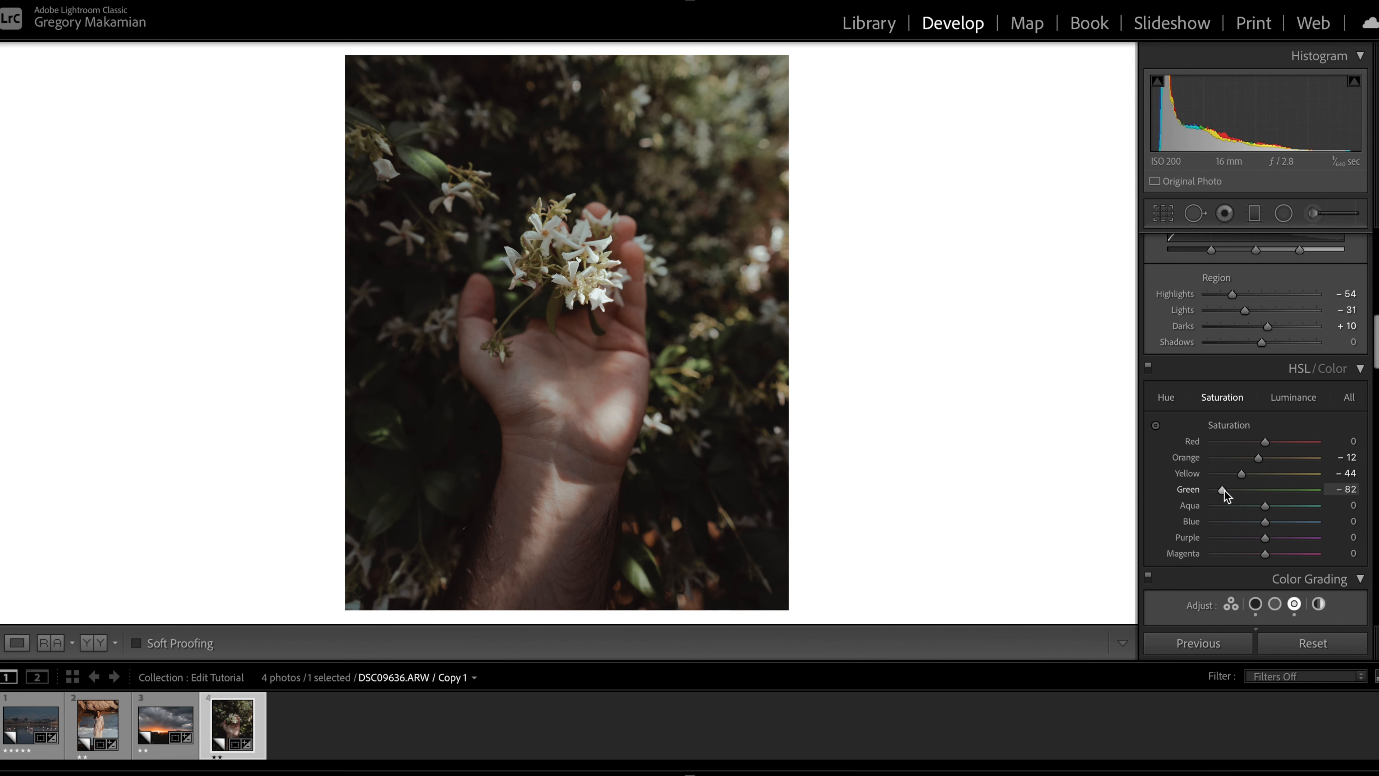
- Set the HSL luminance to -30 for Green, -21 for Yellow and -44 for Orange, and the Orange hue to -12
{"action": "left_click", "coordinate": [1276, 397]}
{"action": "mouse_move", "coordinate": [1255, 491]}
{"action": "left_mouse_down"}
{"action": "mouse_move", "coordinate": [1277, 491]}
{"action": "mouse_move", "coordinate": [1232, 489]}
{"action": "mouse_move", "coordinate": [1273, 475]}
{"action": "mouse_move", "coordinate": [1255, 476]}
{"action": "left_mouse_up"}
{"action": "left_click", "coordinate": [1165, 396]}
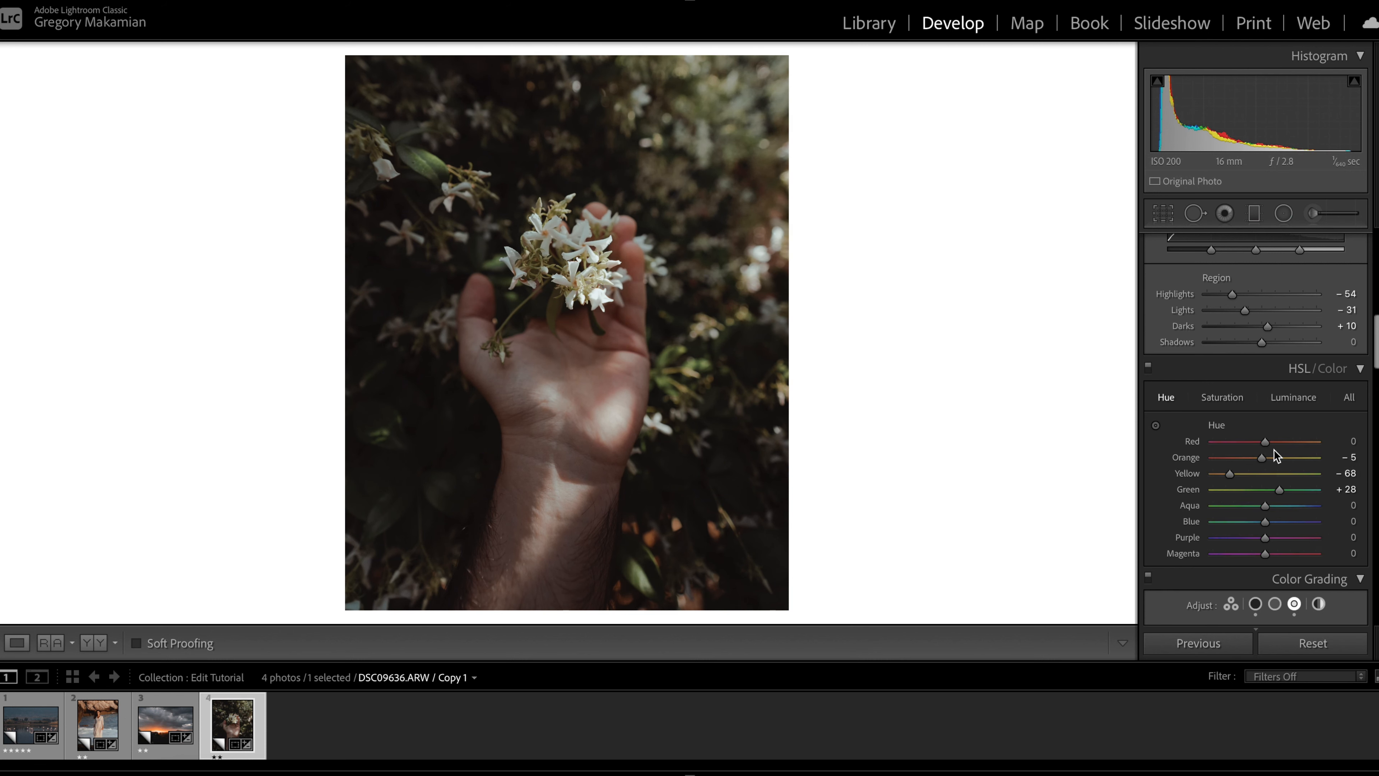
{"action": "left_click_drag", "start_coordinate": [1262, 456], "coordinate": [1256, 458]}
{"action": "left_click", "coordinate": [1293, 397]}
{"action": "left_click_drag", "start_coordinate": [1255, 462], "coordinate": [1244, 464]}
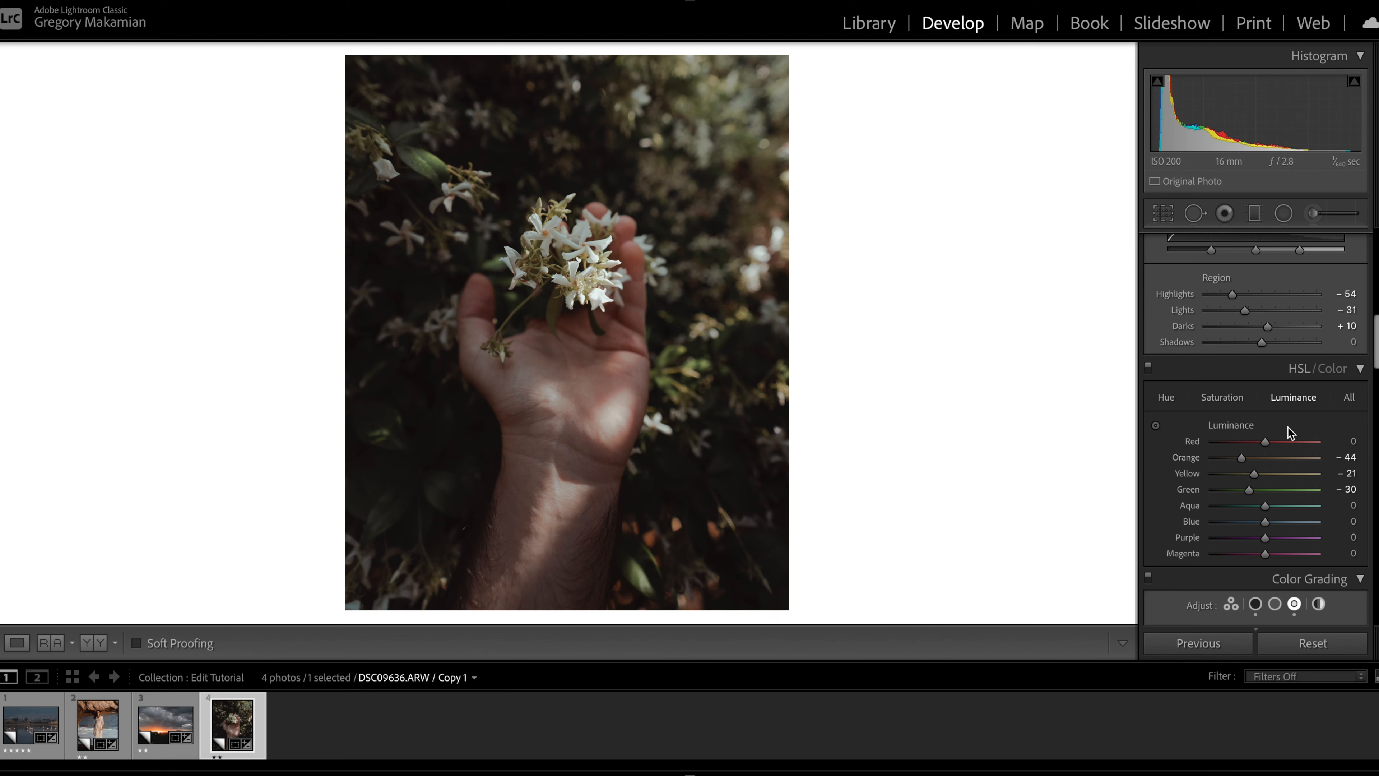
- Add film grain to the photo with an Amount of 49 and a Size of 29
{"action": "scroll", "coordinate": [1290, 433], "scroll_direction": "down", "scroll_amount": 5}
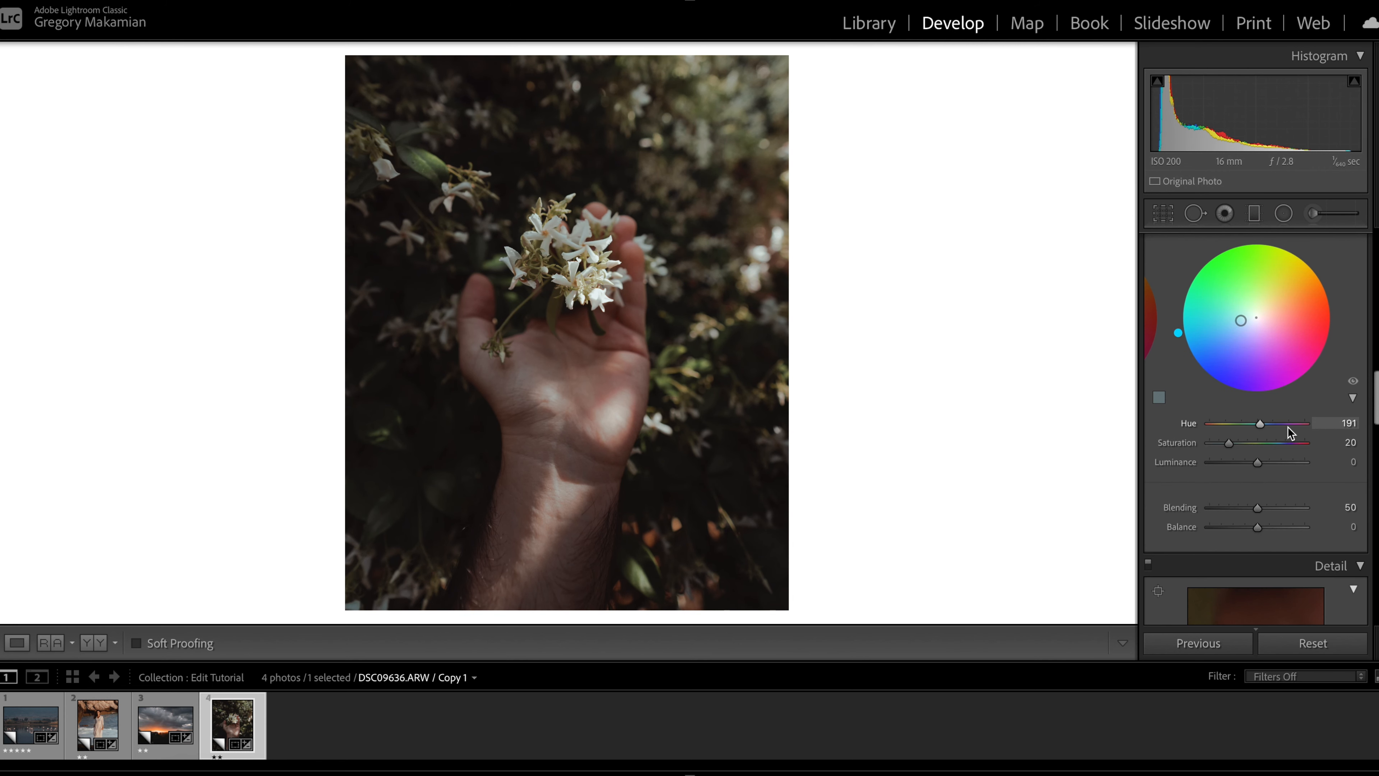
{"action": "scroll", "coordinate": [1290, 433], "scroll_direction": "down", "scroll_amount": 5}
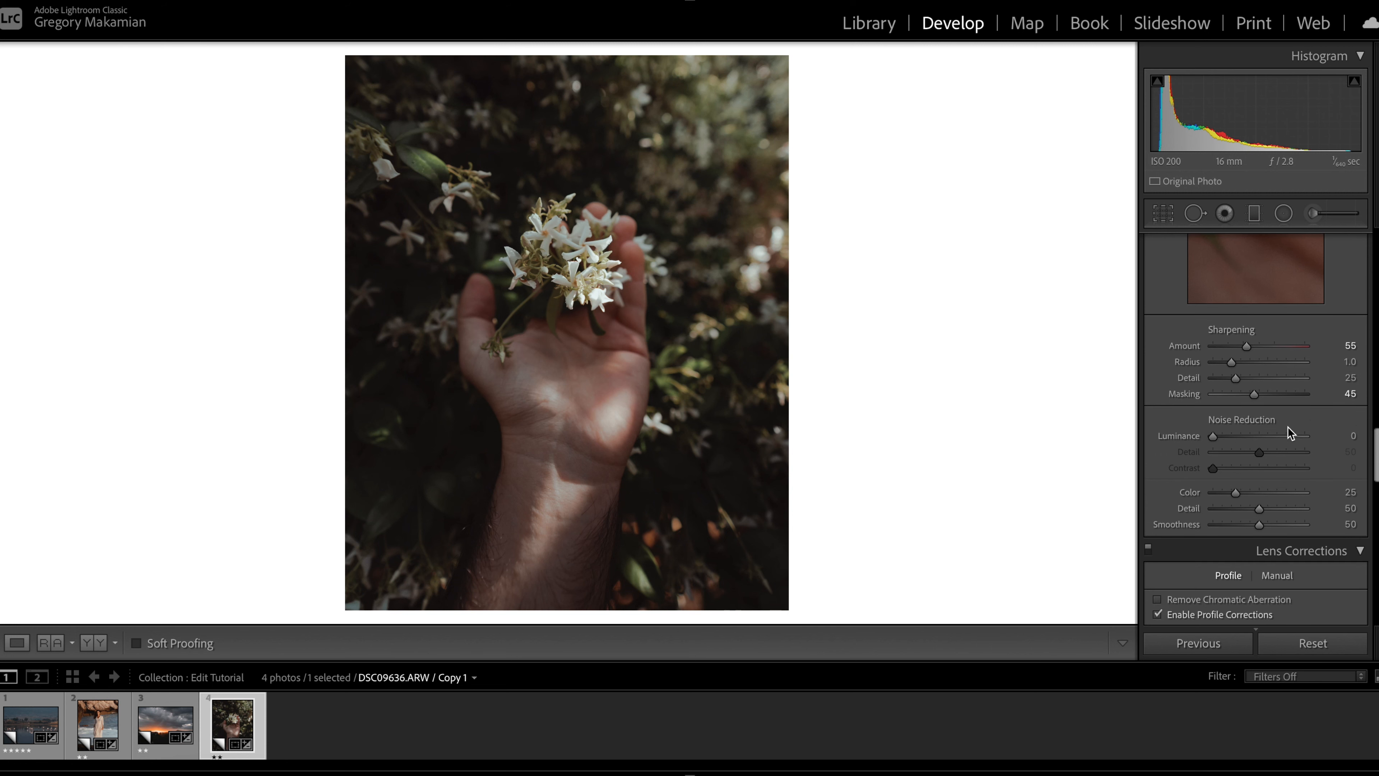
{"action": "scroll", "coordinate": [1239, 488], "scroll_direction": "down", "scroll_amount": 3}
{"action": "scroll", "coordinate": [1239, 488], "scroll_direction": "down", "scroll_amount": 8}
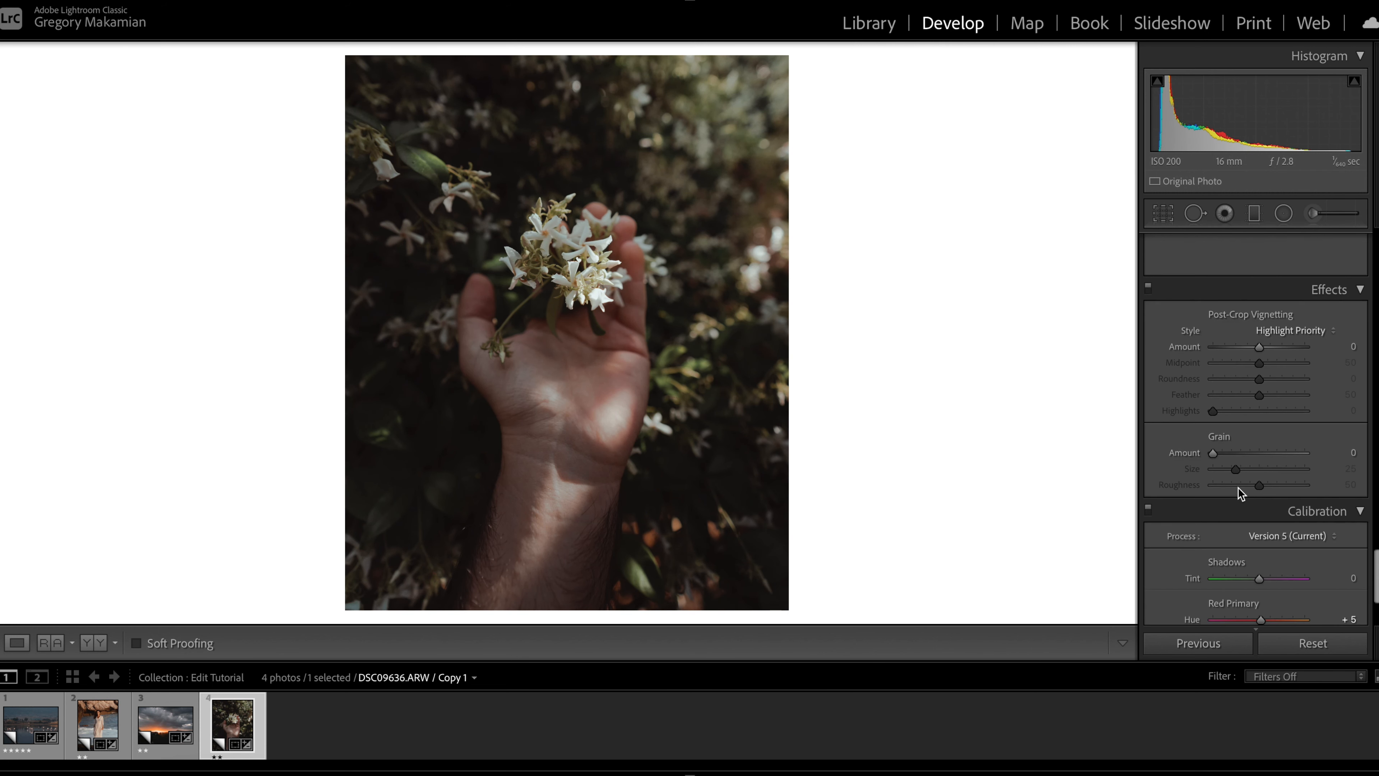
{"action": "left_click_drag", "start_coordinate": [1212, 452], "coordinate": [1259, 454]}
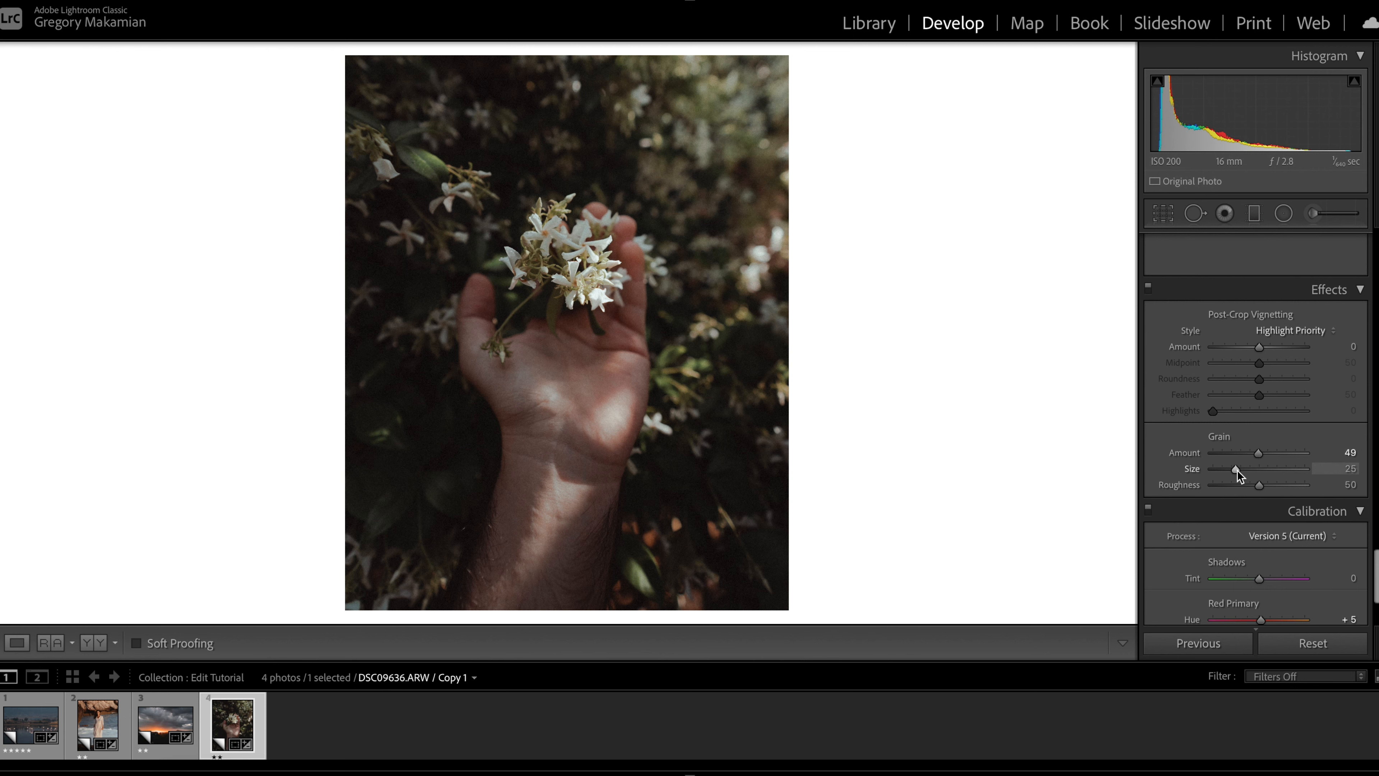
{"action": "left_click_drag", "start_coordinate": [1238, 474], "coordinate": [1242, 474]}
- Add a diagonal graduated filter from the photo's upper-right corner with Exposure 1.00, Temp 14, Tint 18 and Highlights -16
{"action": "scroll", "coordinate": [1221, 401], "scroll_direction": "up", "scroll_amount": 10}
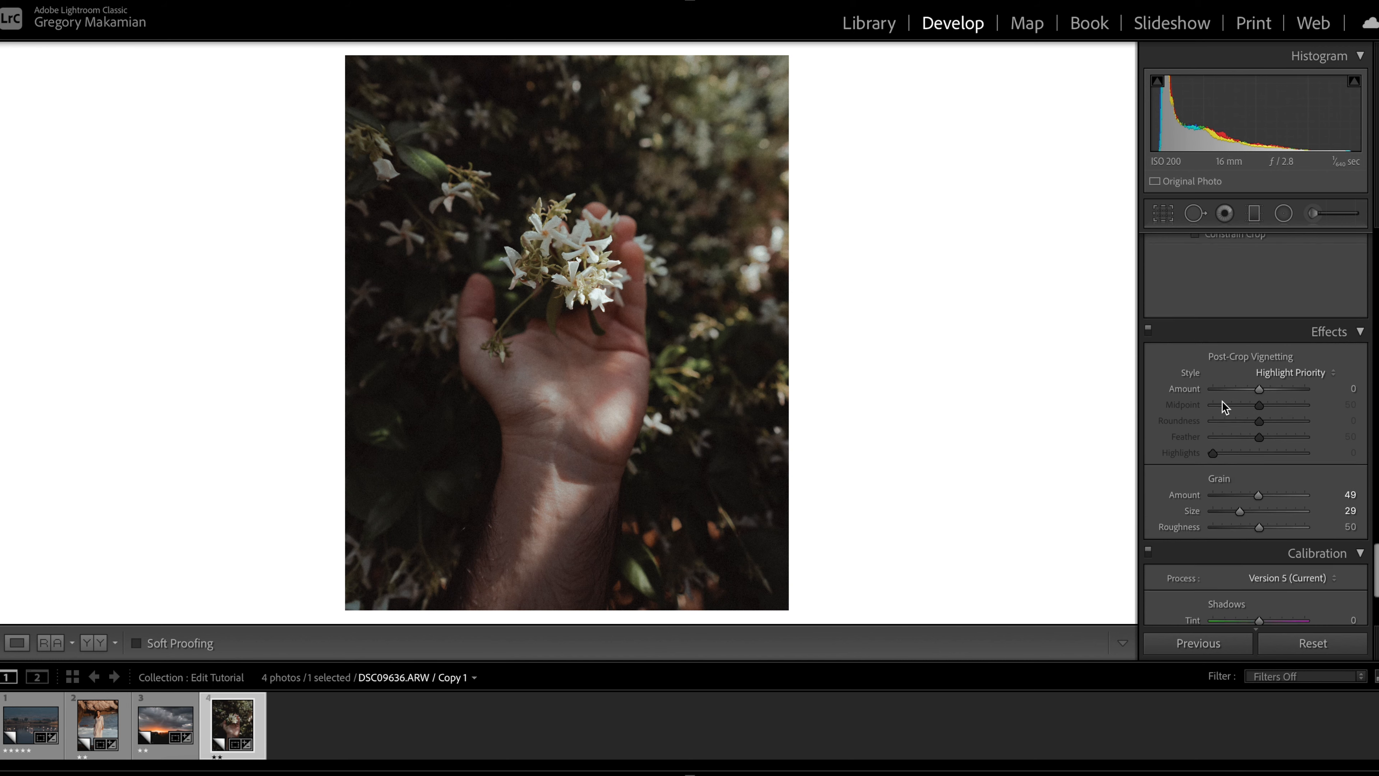
{"action": "left_click", "coordinate": [1254, 213]}
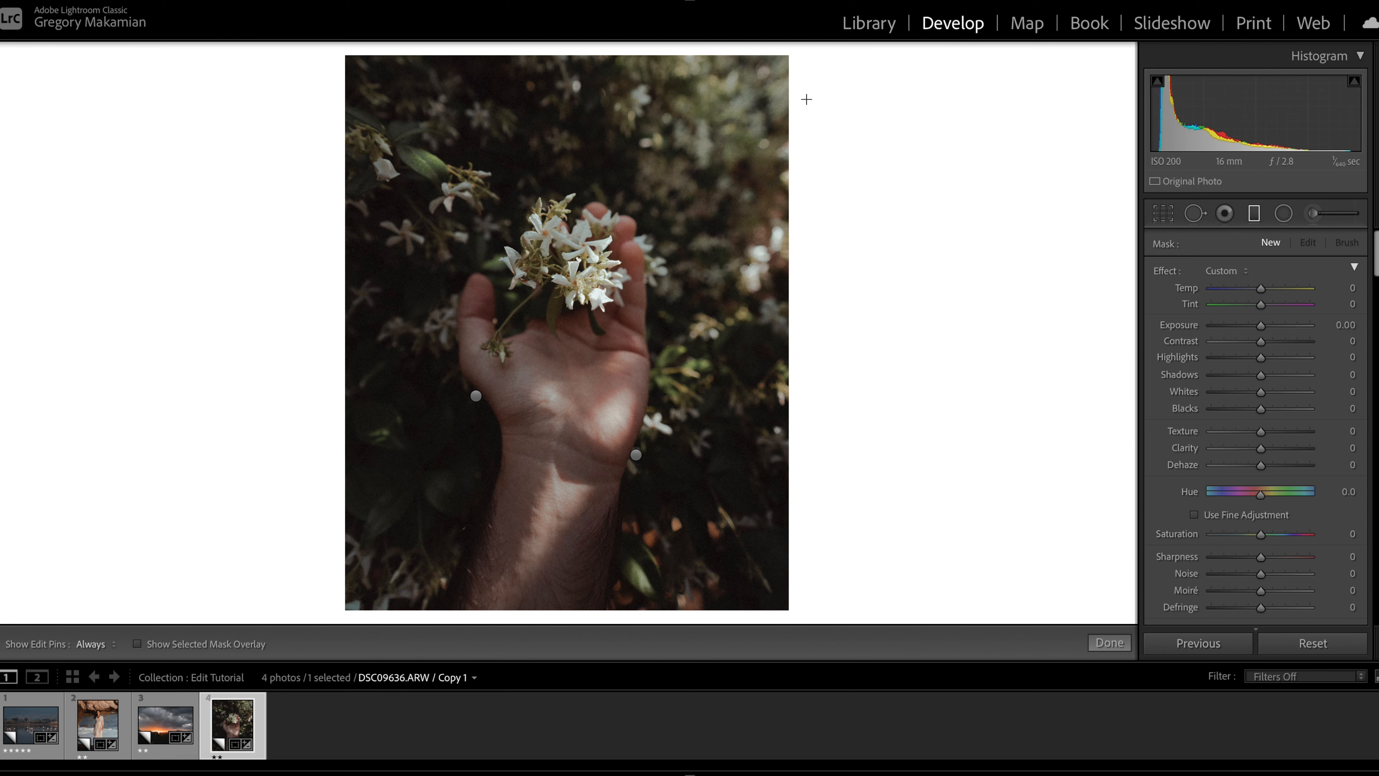
{"action": "left_click_drag", "start_coordinate": [823, 56], "coordinate": [304, 545]}
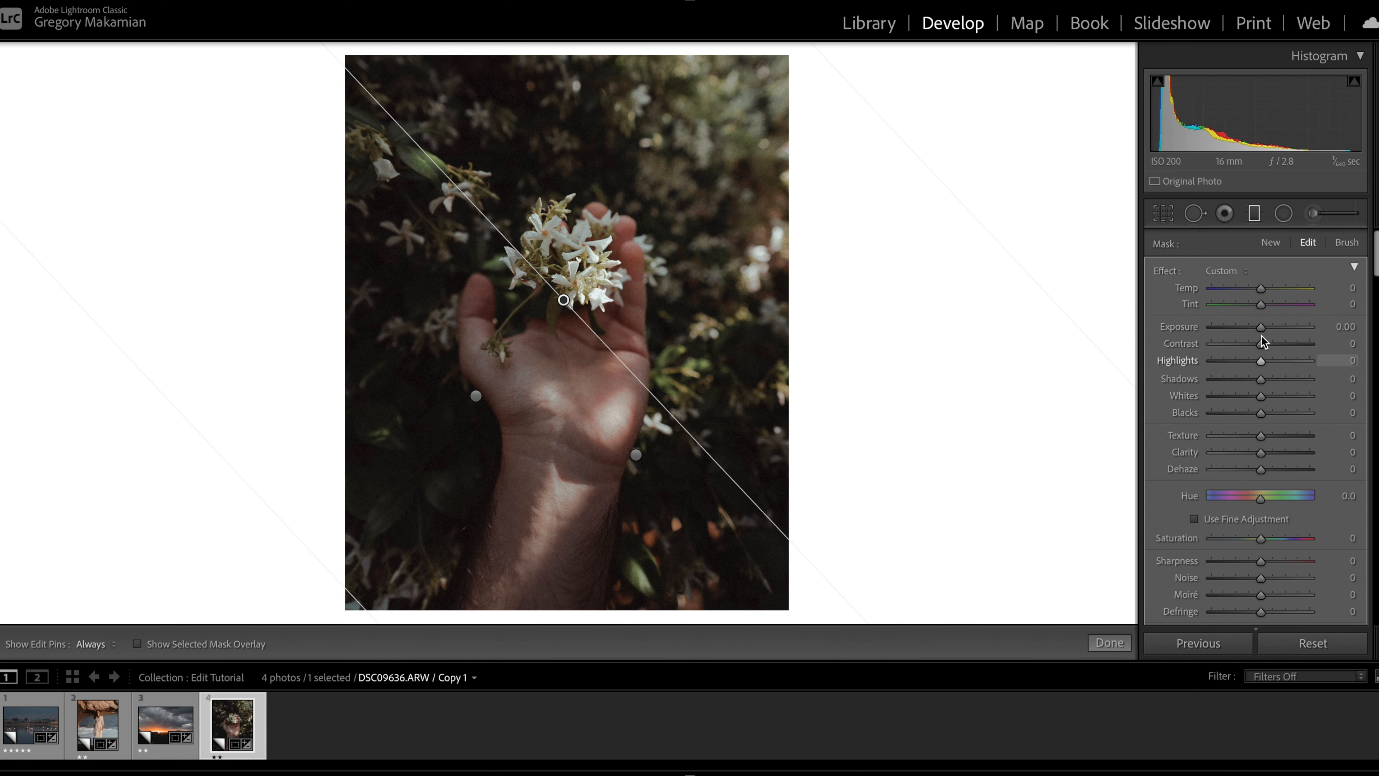
{"action": "left_click_drag", "start_coordinate": [1261, 331], "coordinate": [1273, 287]}
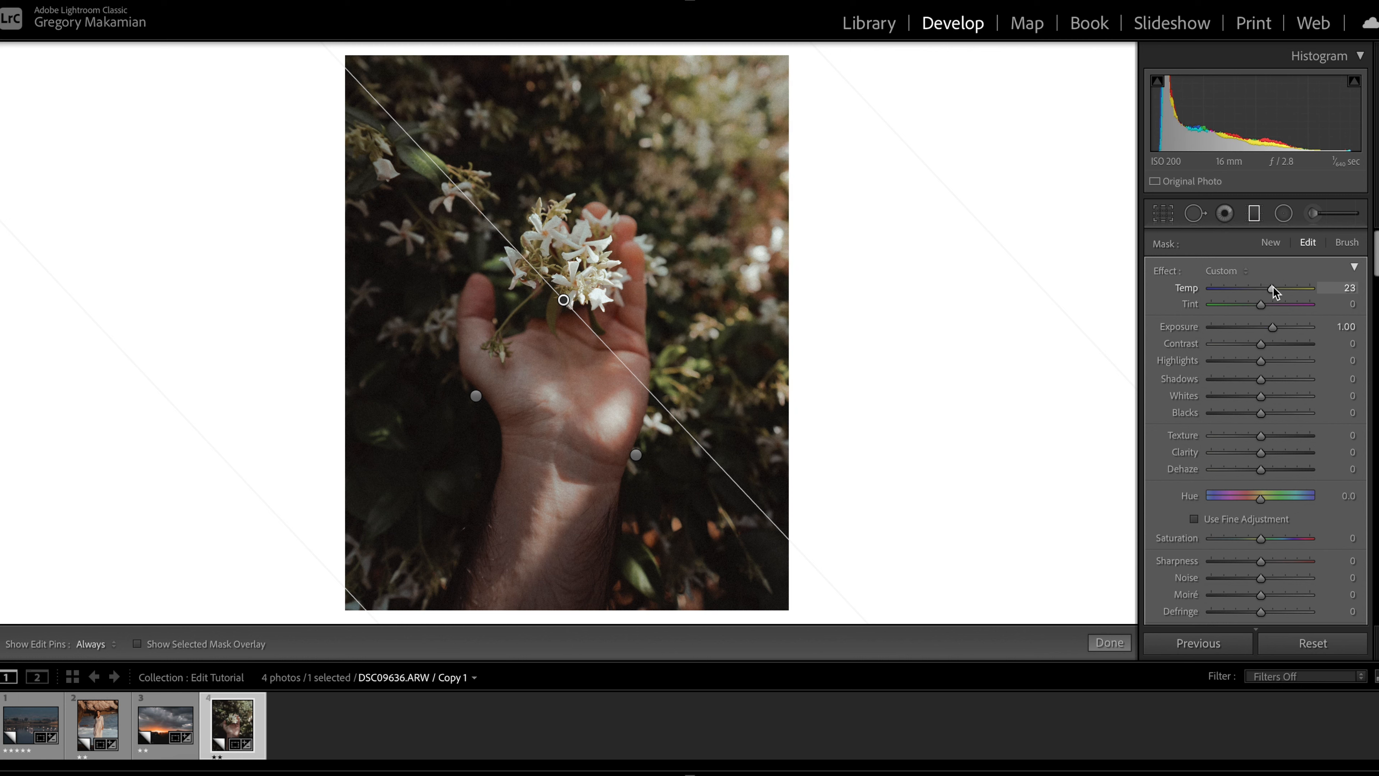
{"action": "left_click_drag", "start_coordinate": [1263, 305], "coordinate": [1271, 304]}
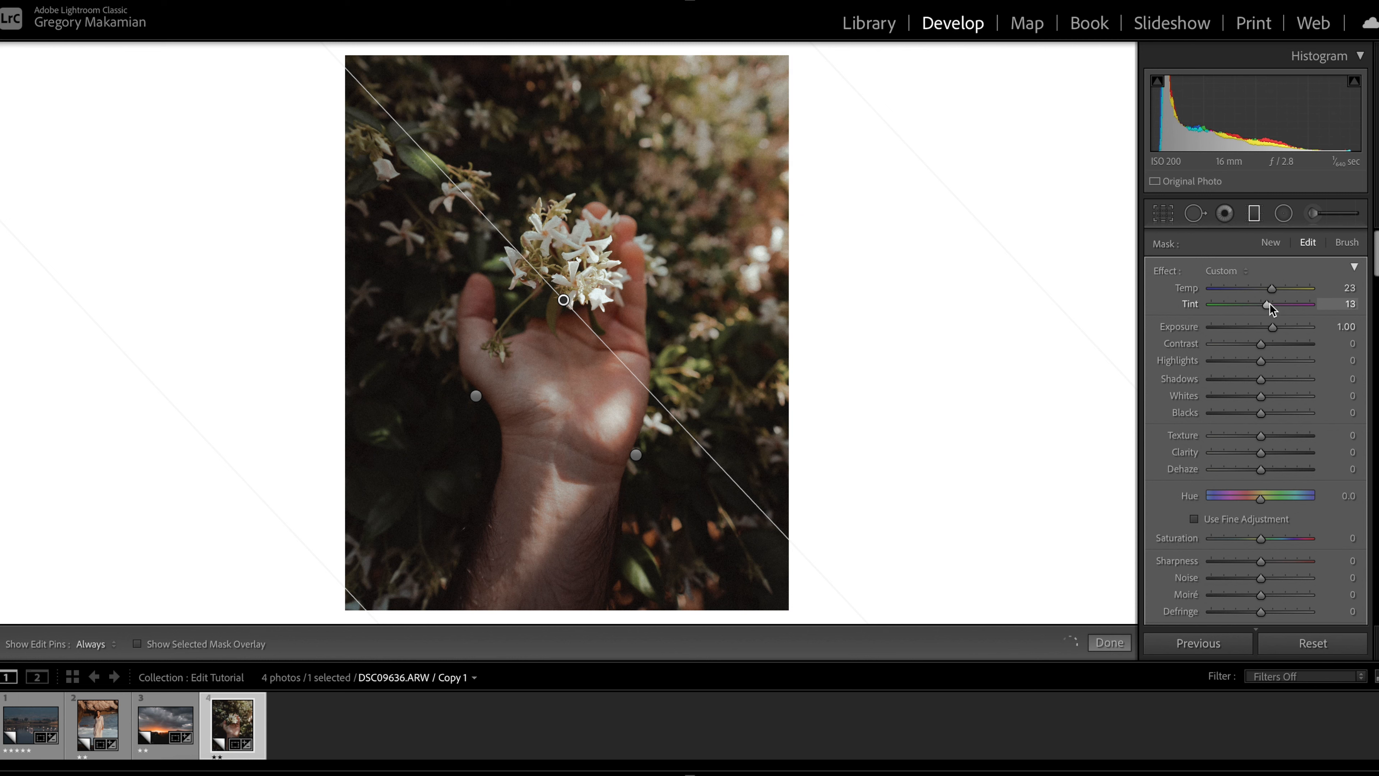
{"action": "left_click_drag", "start_coordinate": [1273, 286], "coordinate": [1268, 288]}
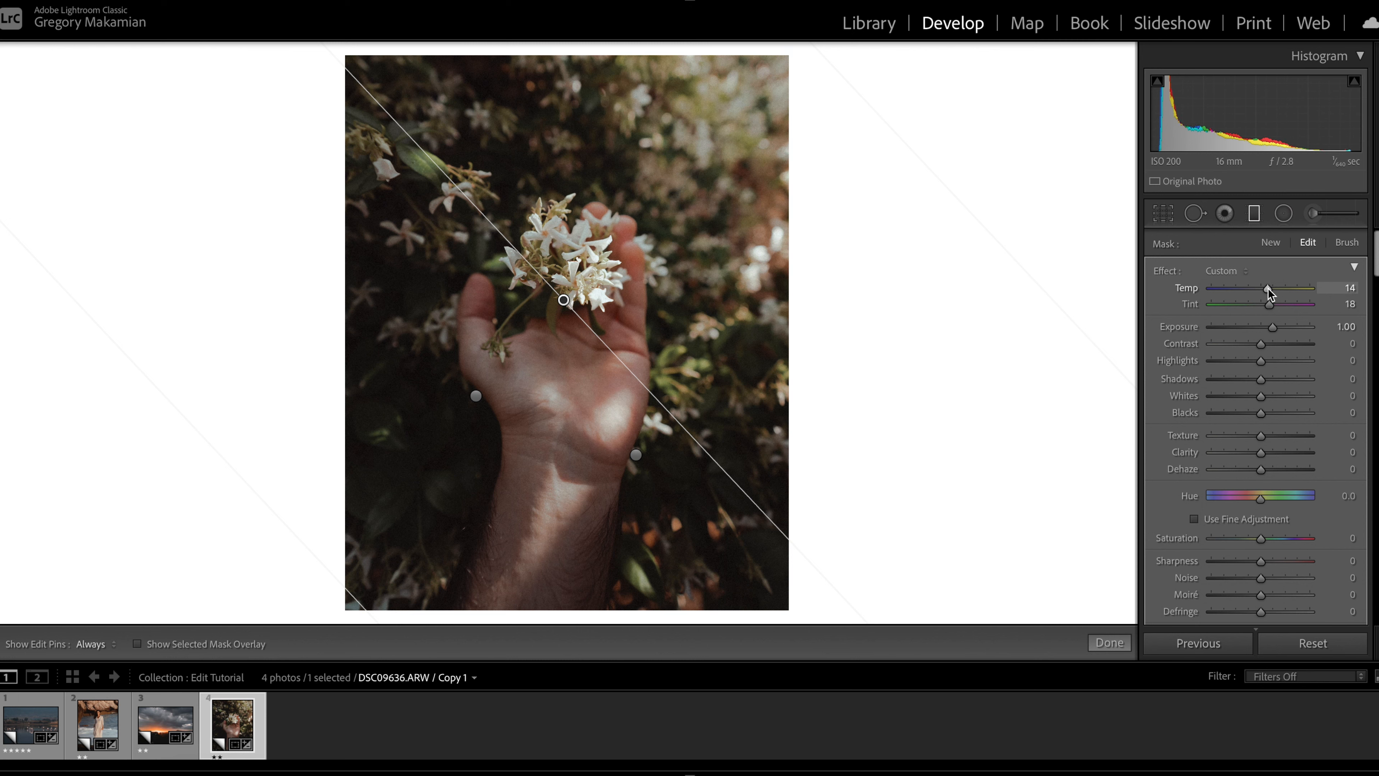
{"action": "left_click_drag", "start_coordinate": [1259, 359], "coordinate": [1251, 359]}
{"action": "left_click", "coordinate": [1262, 214]}
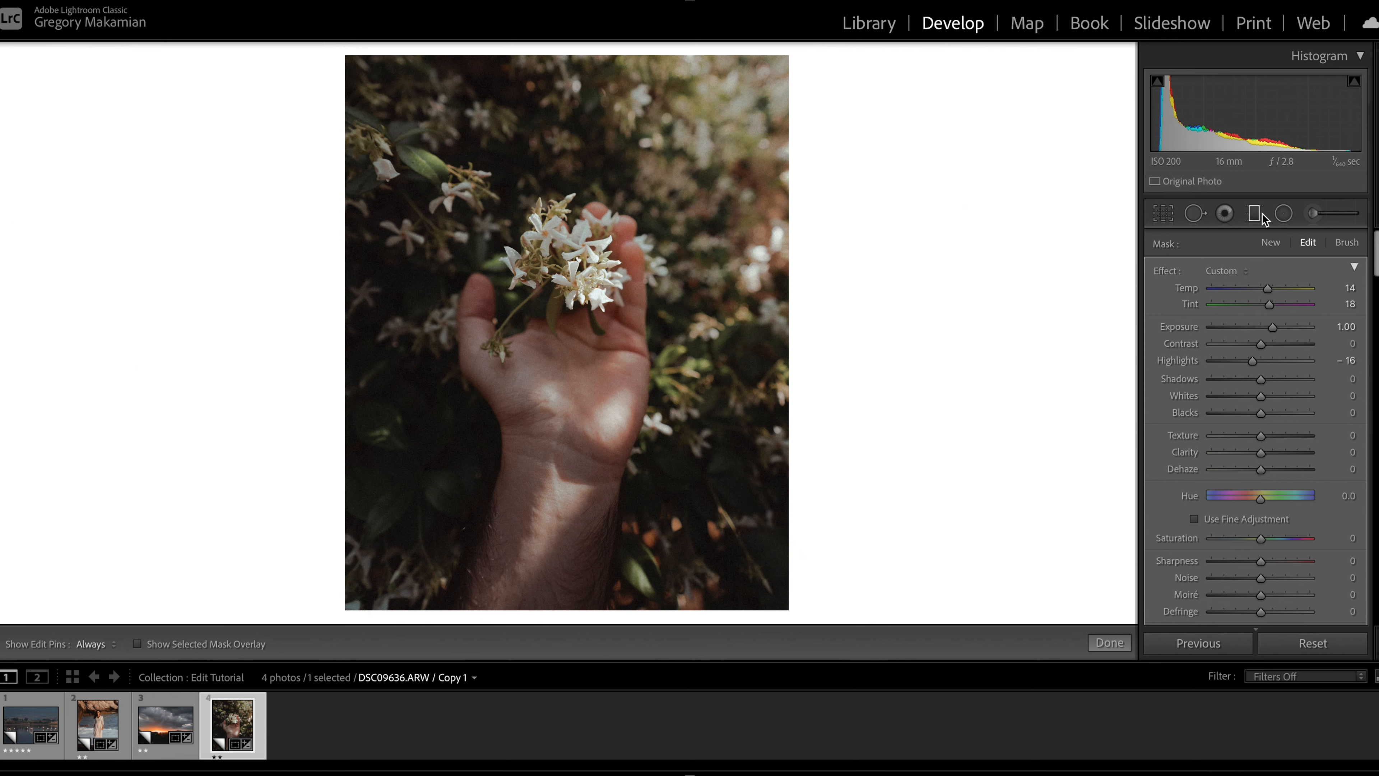
- Darken the photo's lower-left corner with a diagonal graduated filter at Exposure -1.08
{"action": "left_click_drag", "start_coordinate": [357, 581], "coordinate": [716, 319]}
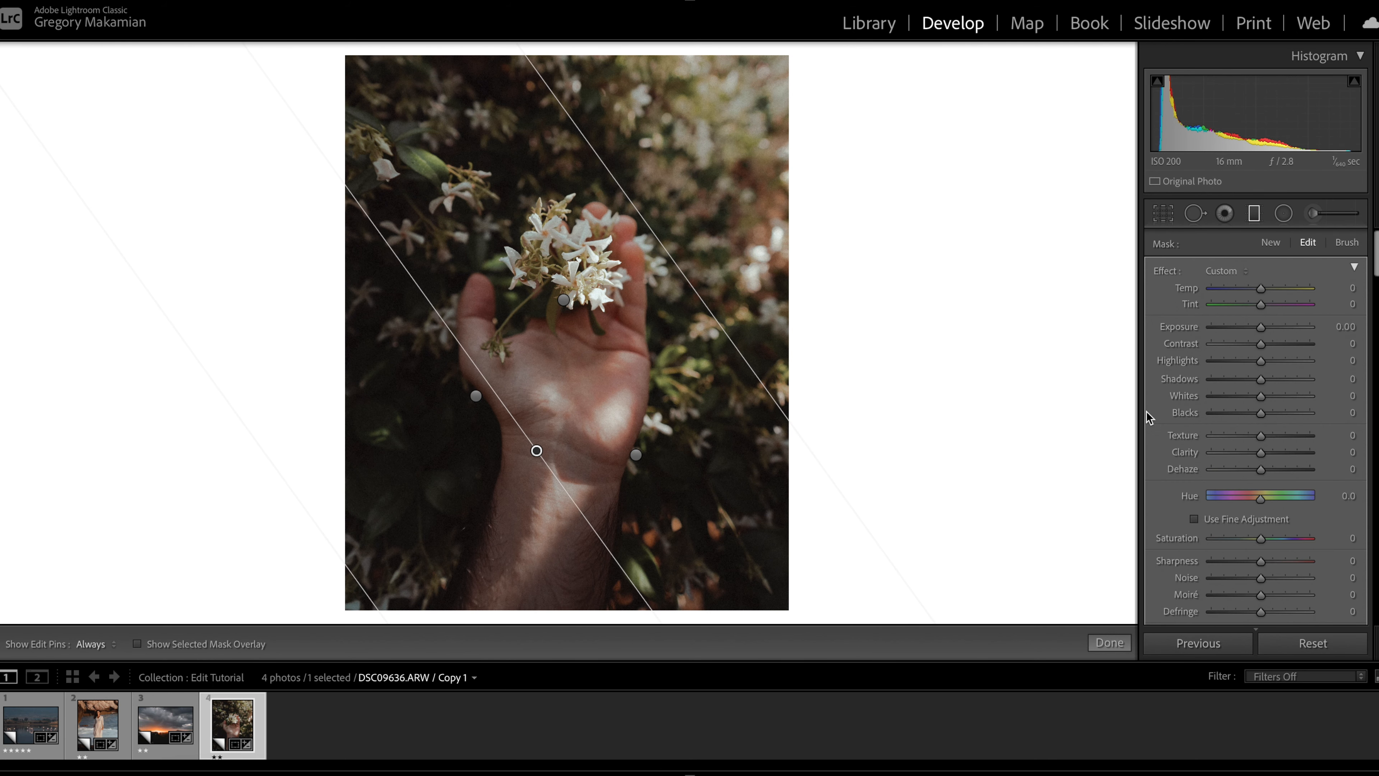
{"action": "left_click_drag", "start_coordinate": [1254, 331], "coordinate": [1244, 335]}
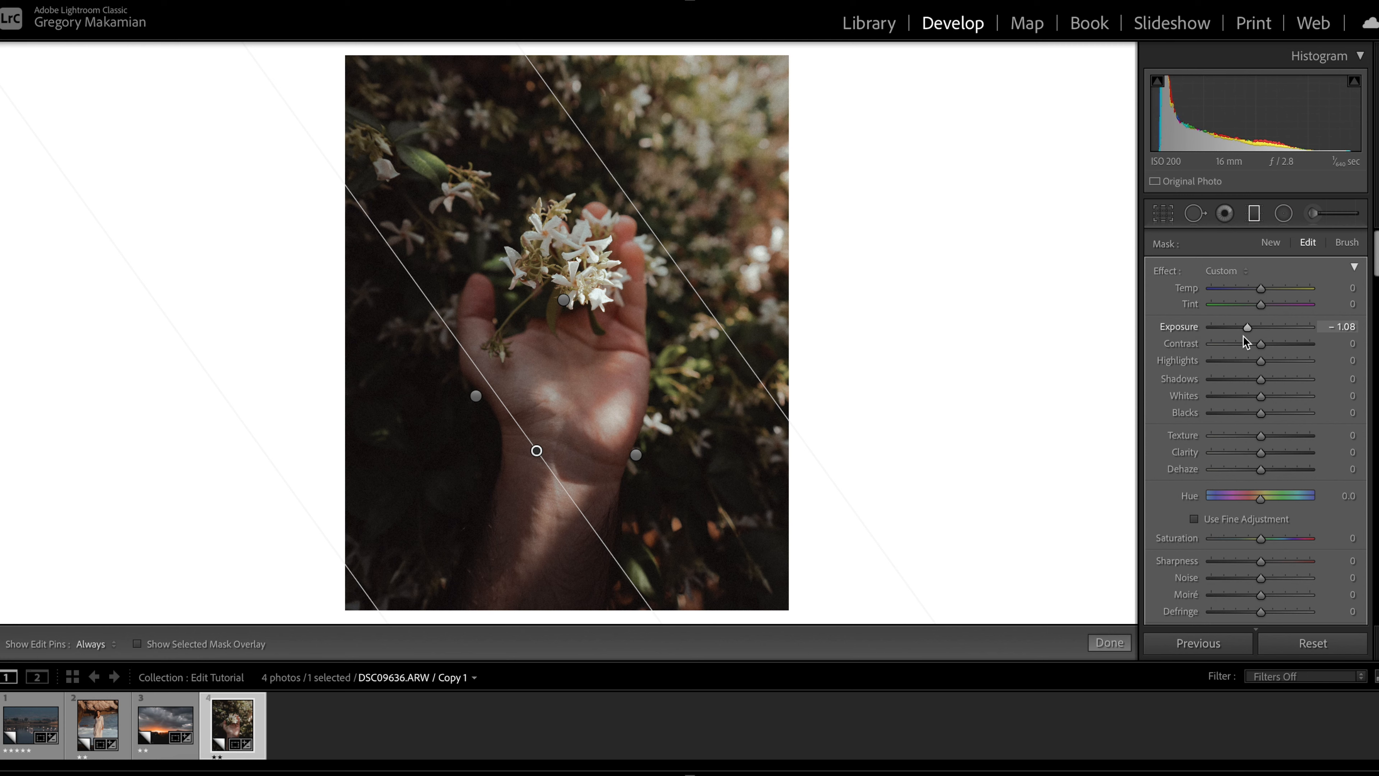
{"action": "left_click", "coordinate": [1253, 215]}
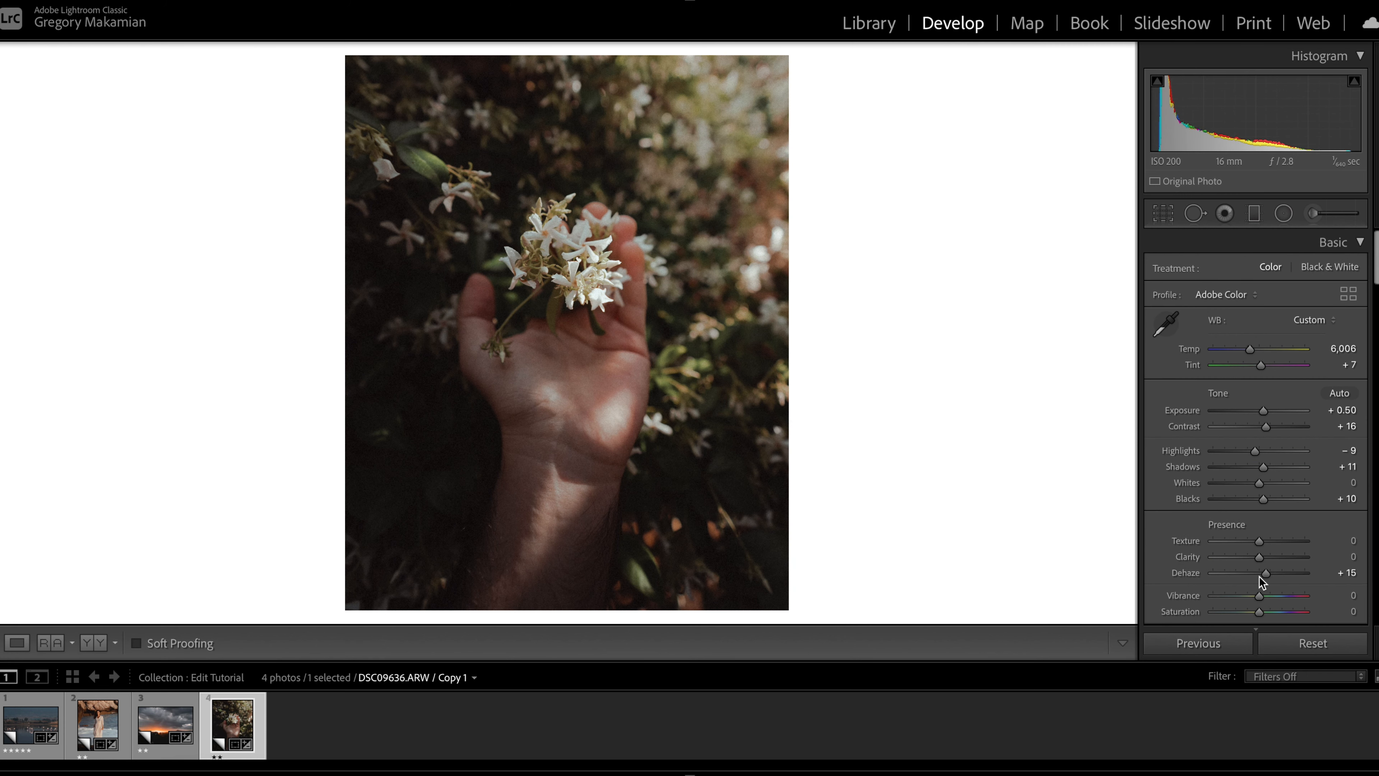
- Set the photo's white balance to Temp 5,871 and Tint +2
{"action": "left_click_drag", "start_coordinate": [1249, 349], "coordinate": [1247, 353]}
{"action": "scroll", "coordinate": [1262, 367], "scroll_direction": "up", "scroll_amount": 5}
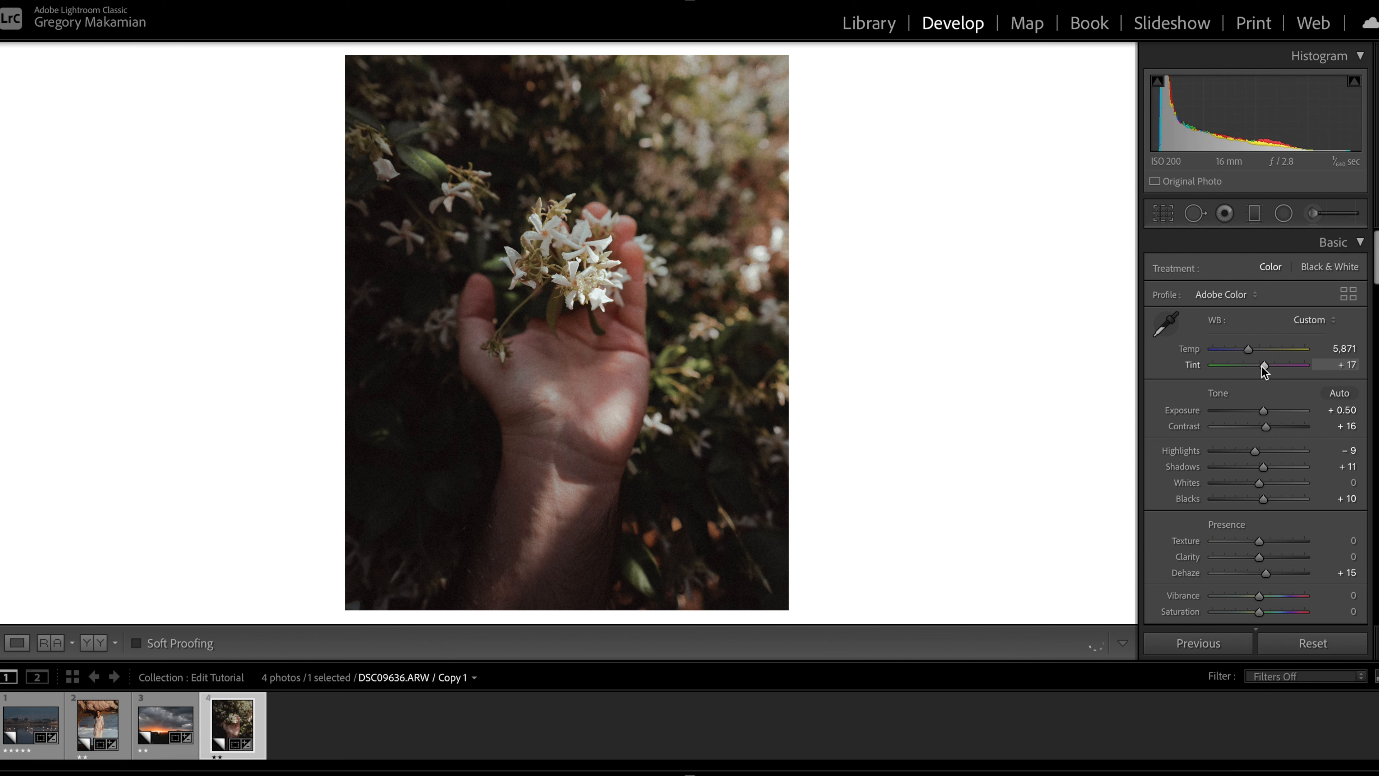
{"action": "scroll", "coordinate": [1261, 367], "scroll_direction": "down", "scroll_amount": 5}
- Shift the foliage toward warm brown by setting the Green hue to -61 and the Yellow hue to -63
{"action": "scroll", "coordinate": [1257, 439], "scroll_direction": "down", "scroll_amount": 10}
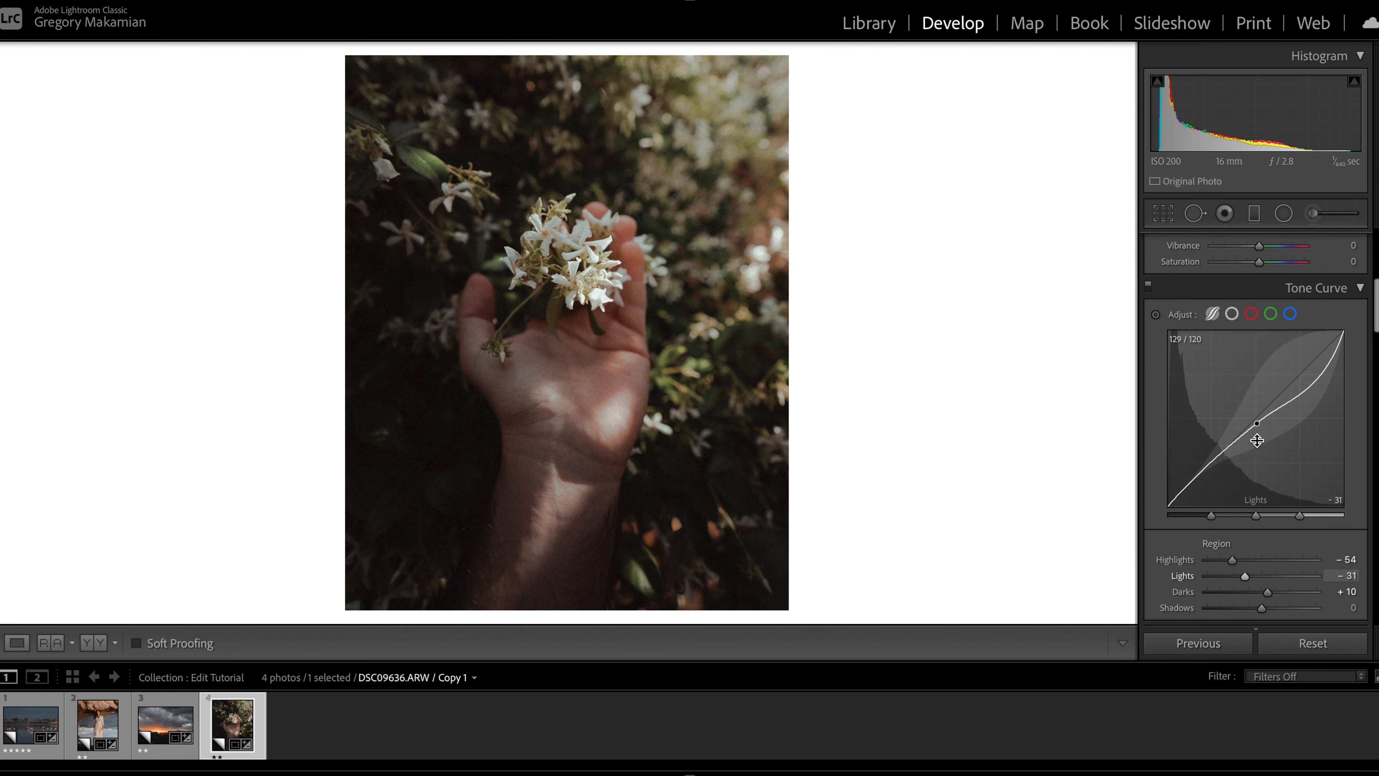
{"action": "scroll", "coordinate": [1257, 440], "scroll_direction": "down", "scroll_amount": 15}
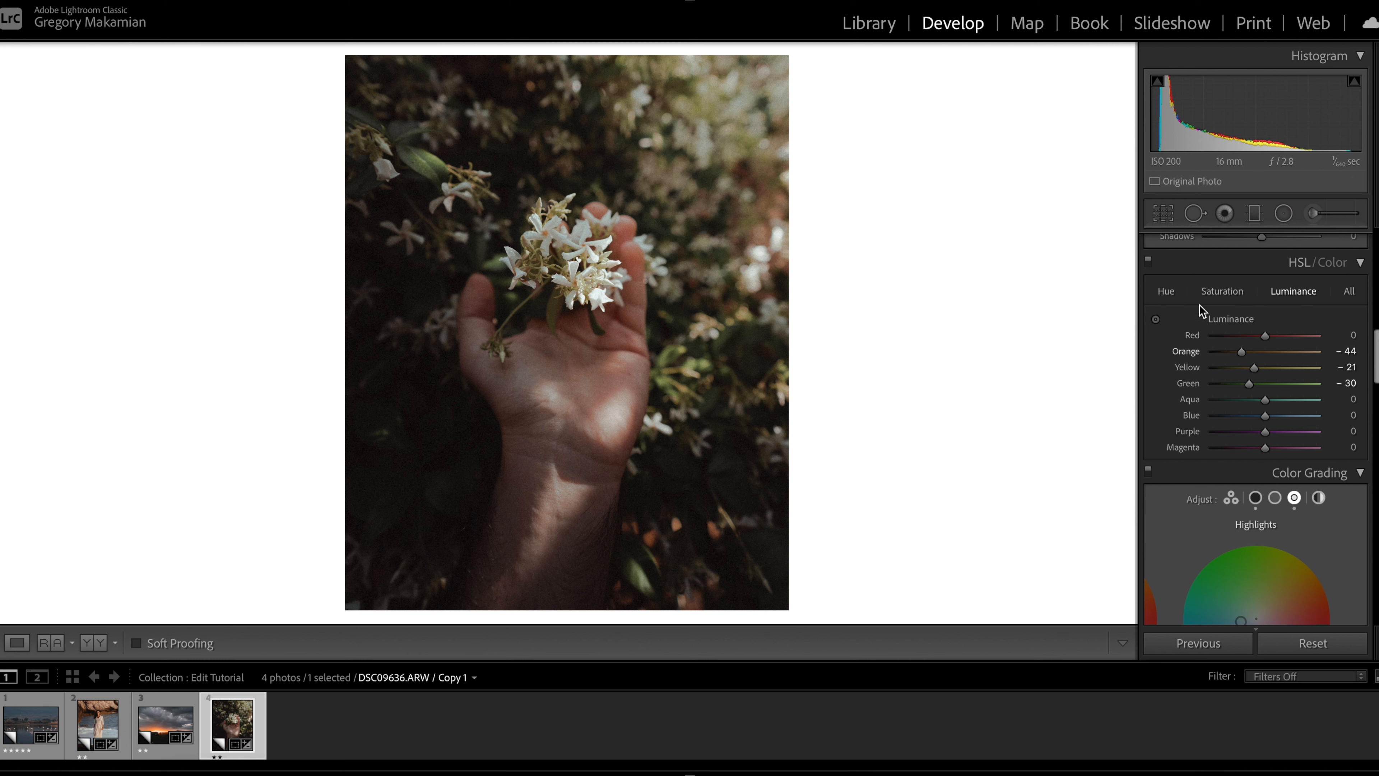
{"action": "left_click", "coordinate": [1167, 294]}
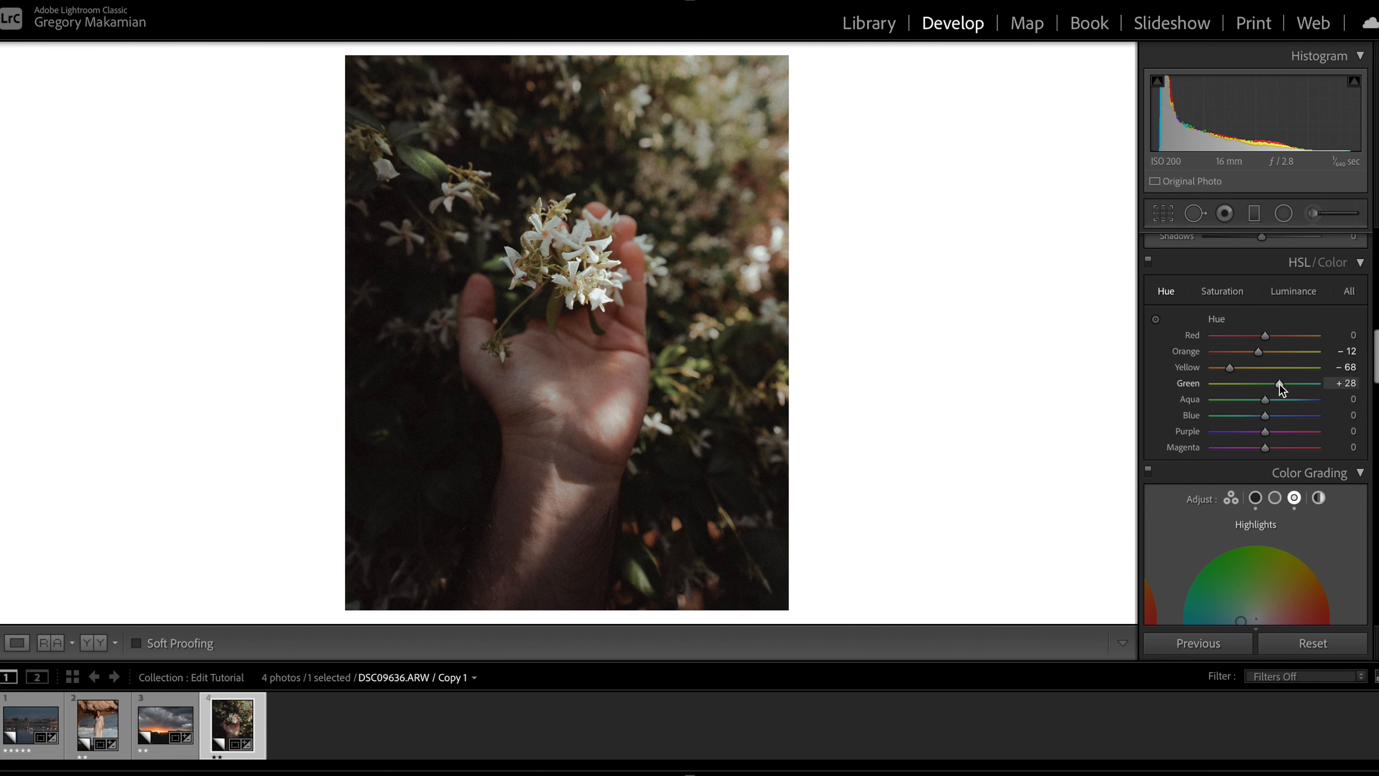
{"action": "left_click_drag", "start_coordinate": [1280, 384], "coordinate": [1233, 368]}
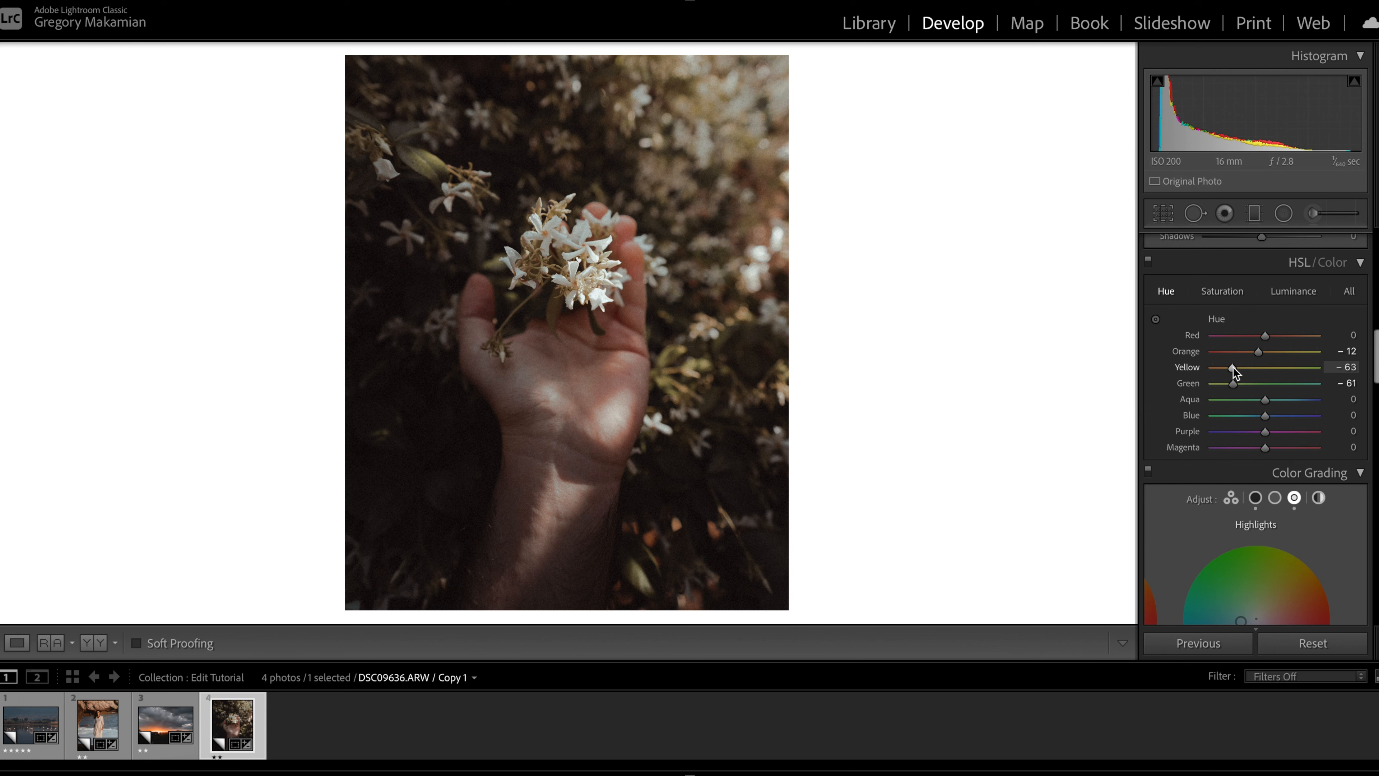
- Reset all of the photo's adjustments to compare with the unedited original, and undo the reset
{"action": "scroll", "coordinate": [1276, 413], "scroll_direction": "up", "scroll_amount": 10}
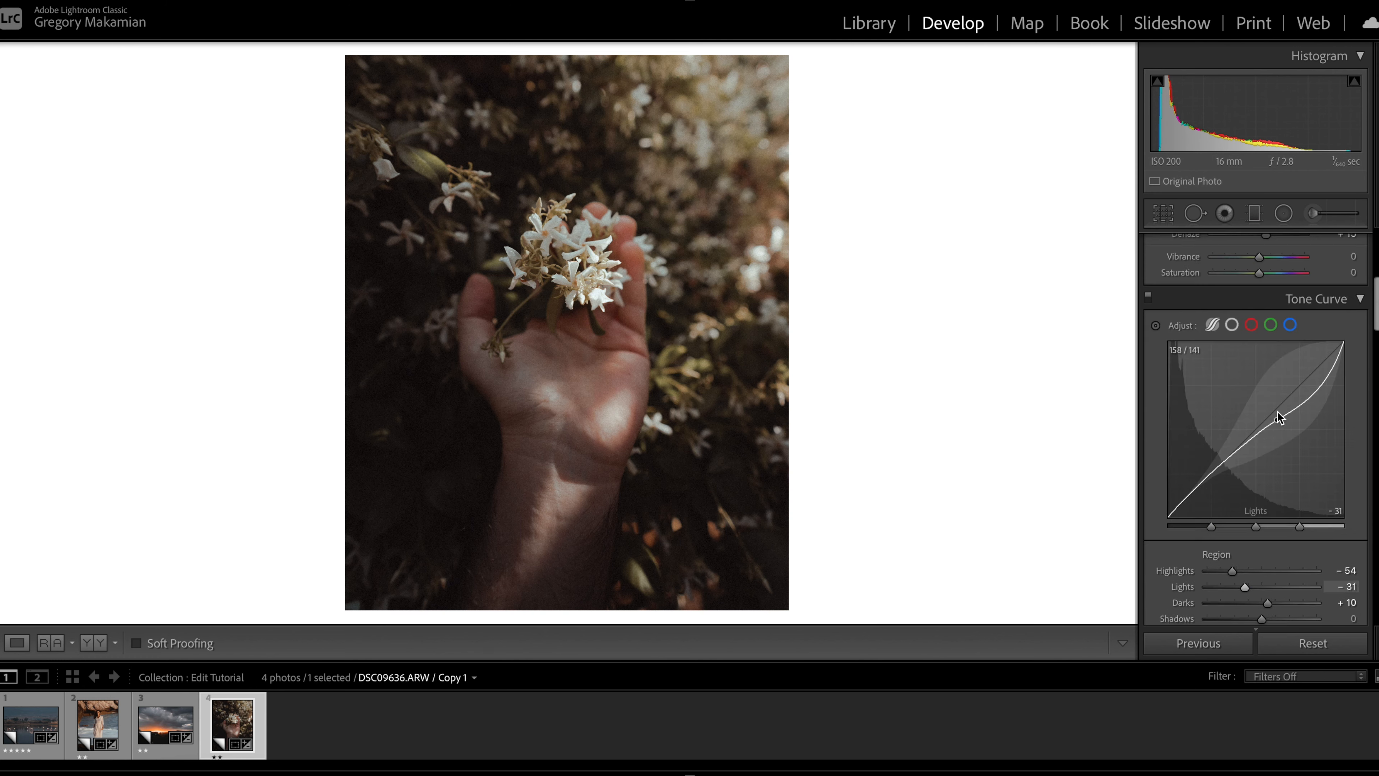
{"action": "scroll", "coordinate": [1276, 411], "scroll_direction": "down", "scroll_amount": 1}
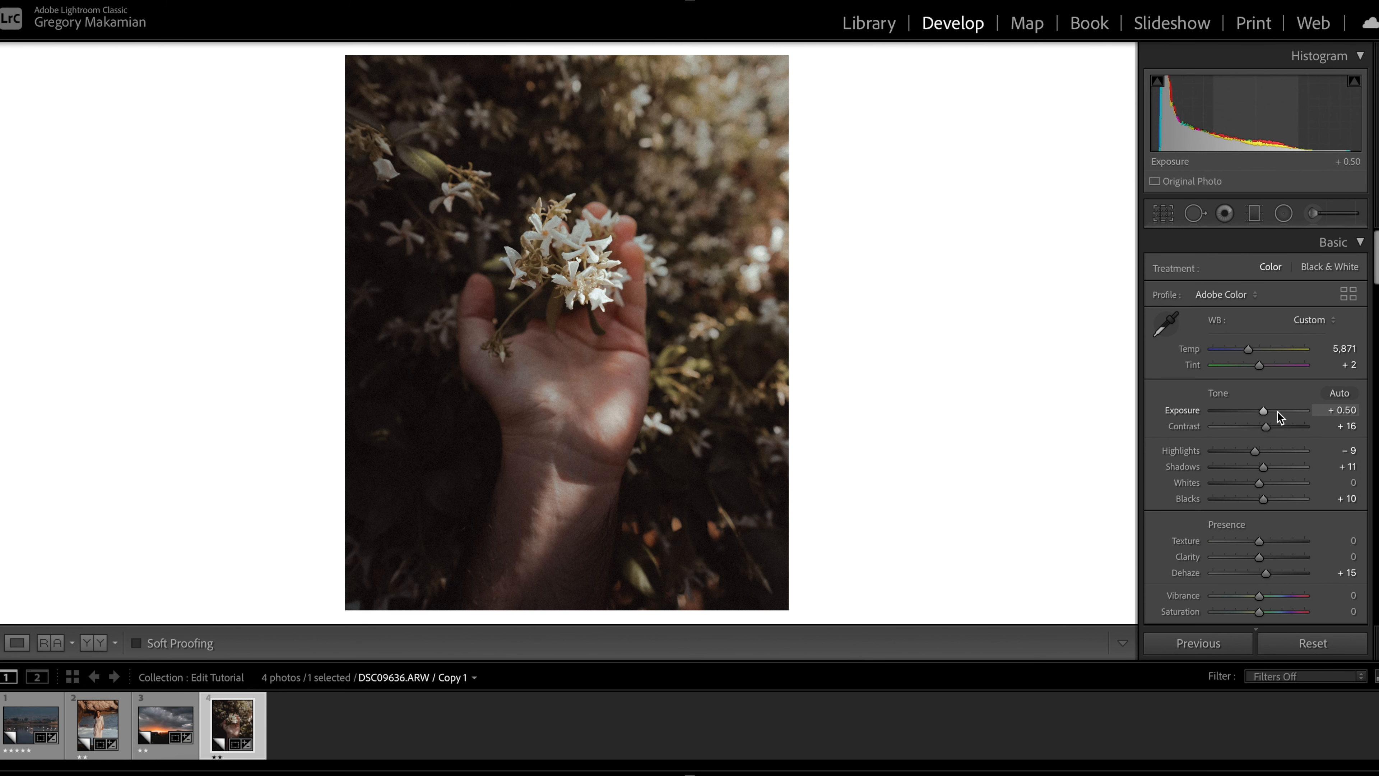
{"action": "left_click", "coordinate": [1305, 642]}
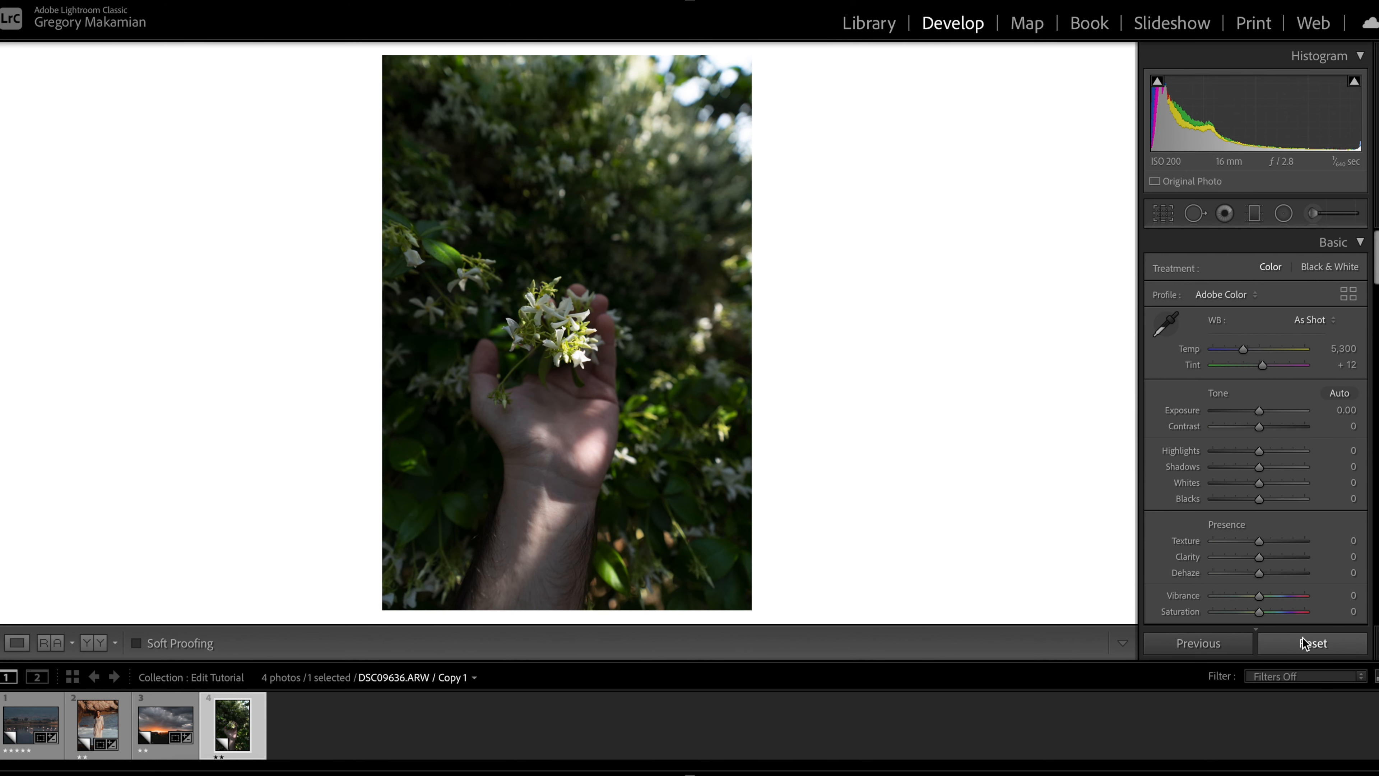
{"action": "key", "text": "ctrl+z"}
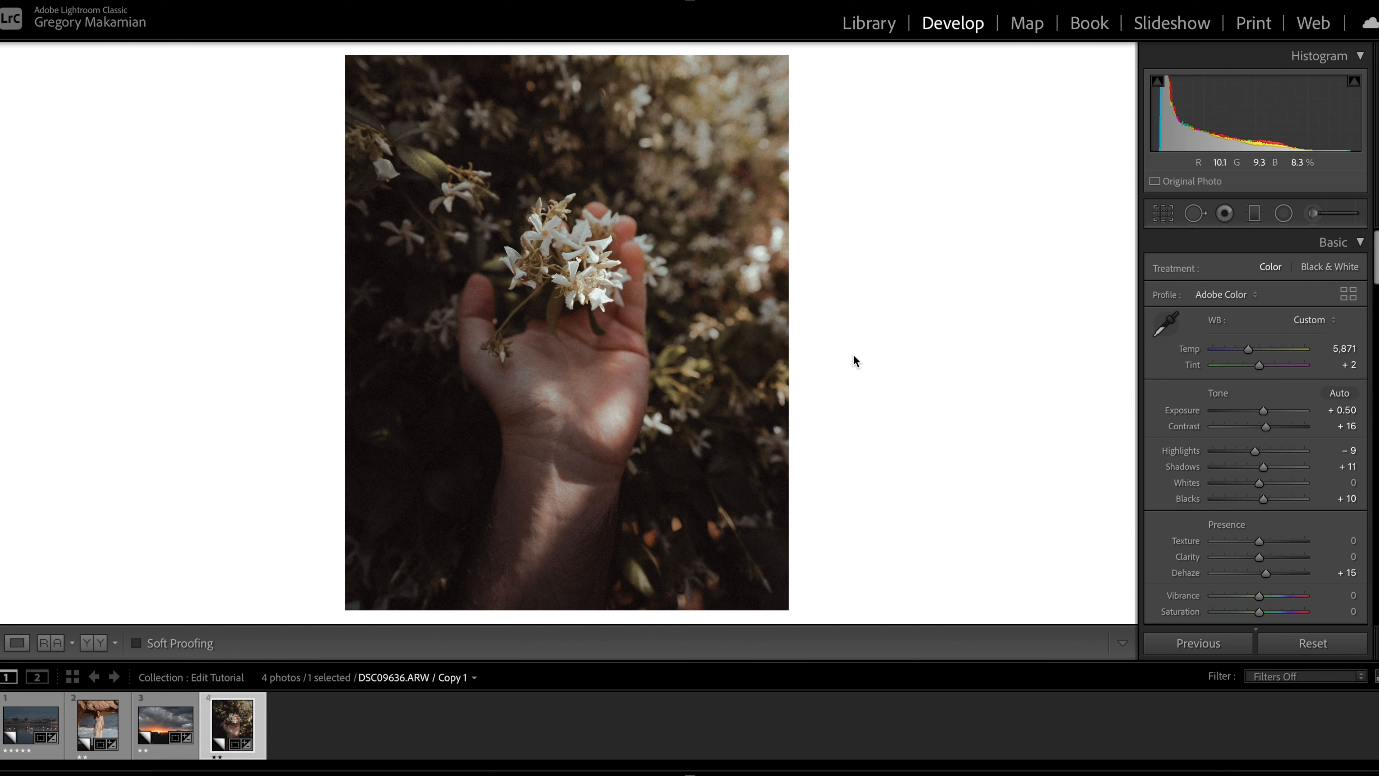
- Review the edited sunset, beach portrait and flamingo photos one after another at full view
{"action": "key", "text": "Left"}
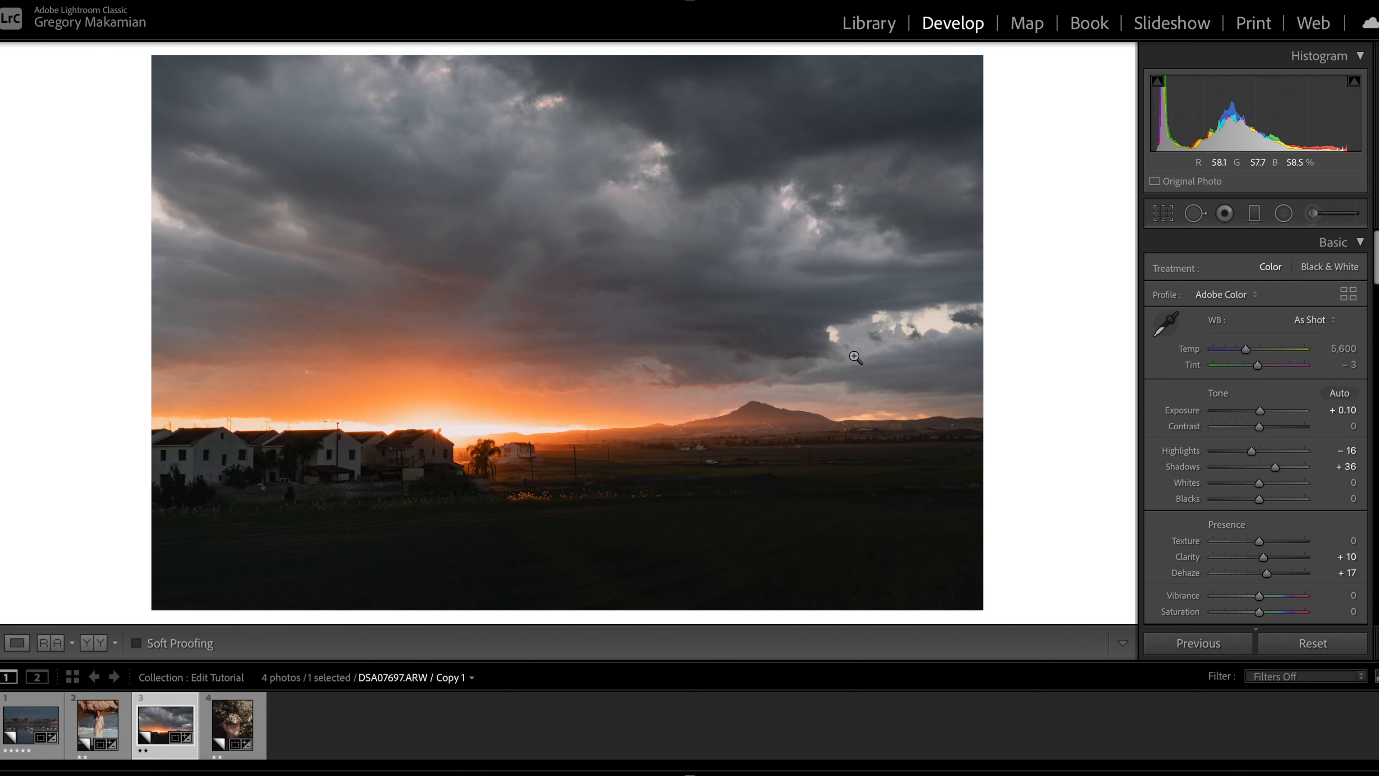
{"action": "key", "text": "Left"}
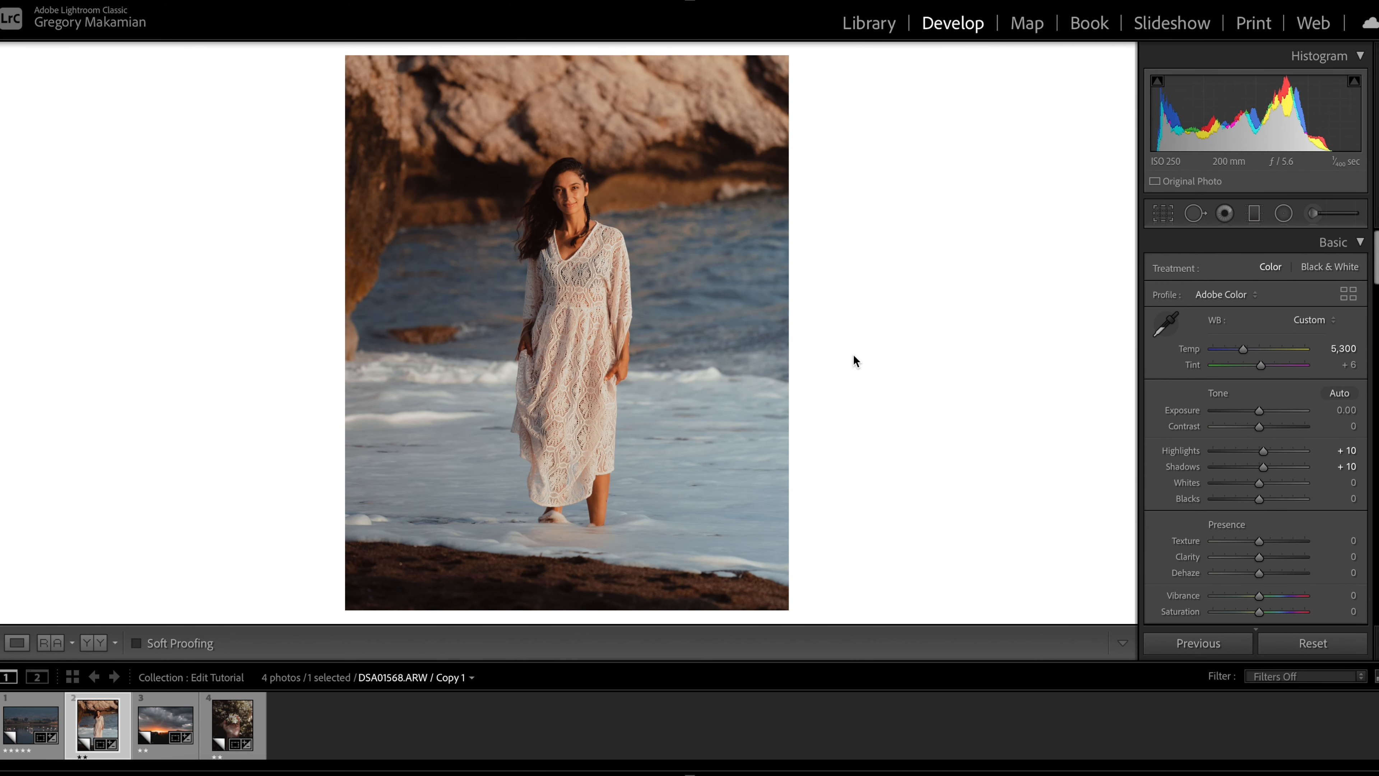
{"action": "key", "text": "Left"}
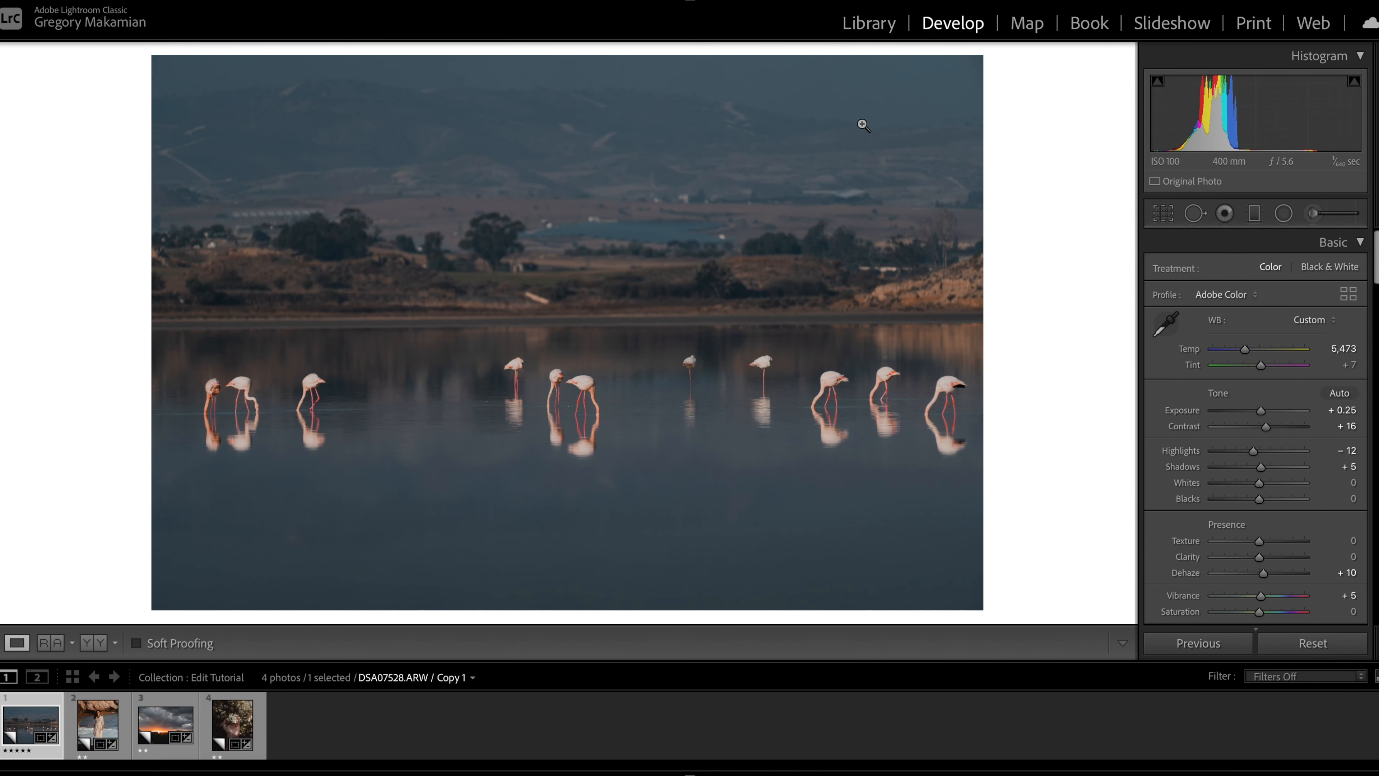
- Compare all the edited photos together in the Library grid with none selected, and reopen the flamingo photo in the Develop module
{"action": "left_click", "coordinate": [868, 24]}
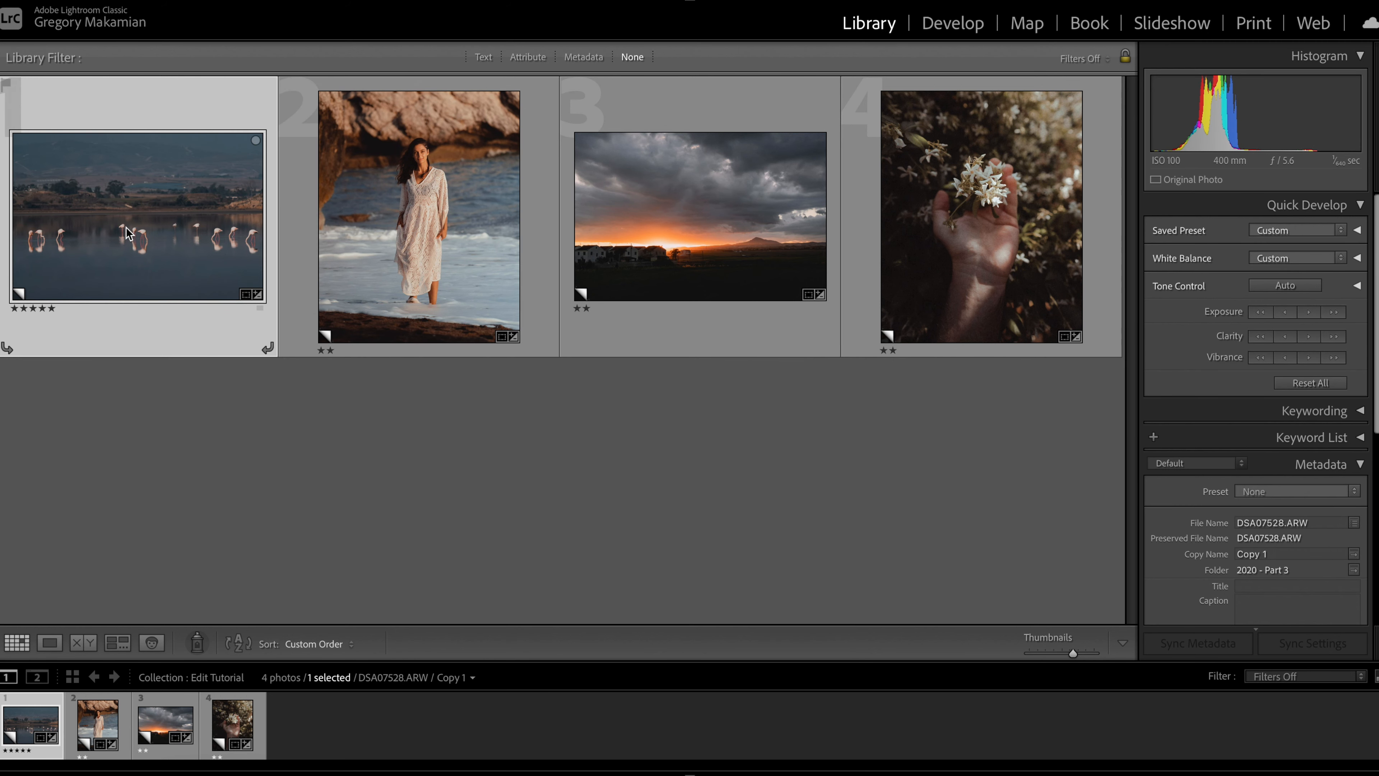
{"action": "left_click", "coordinate": [843, 486]}
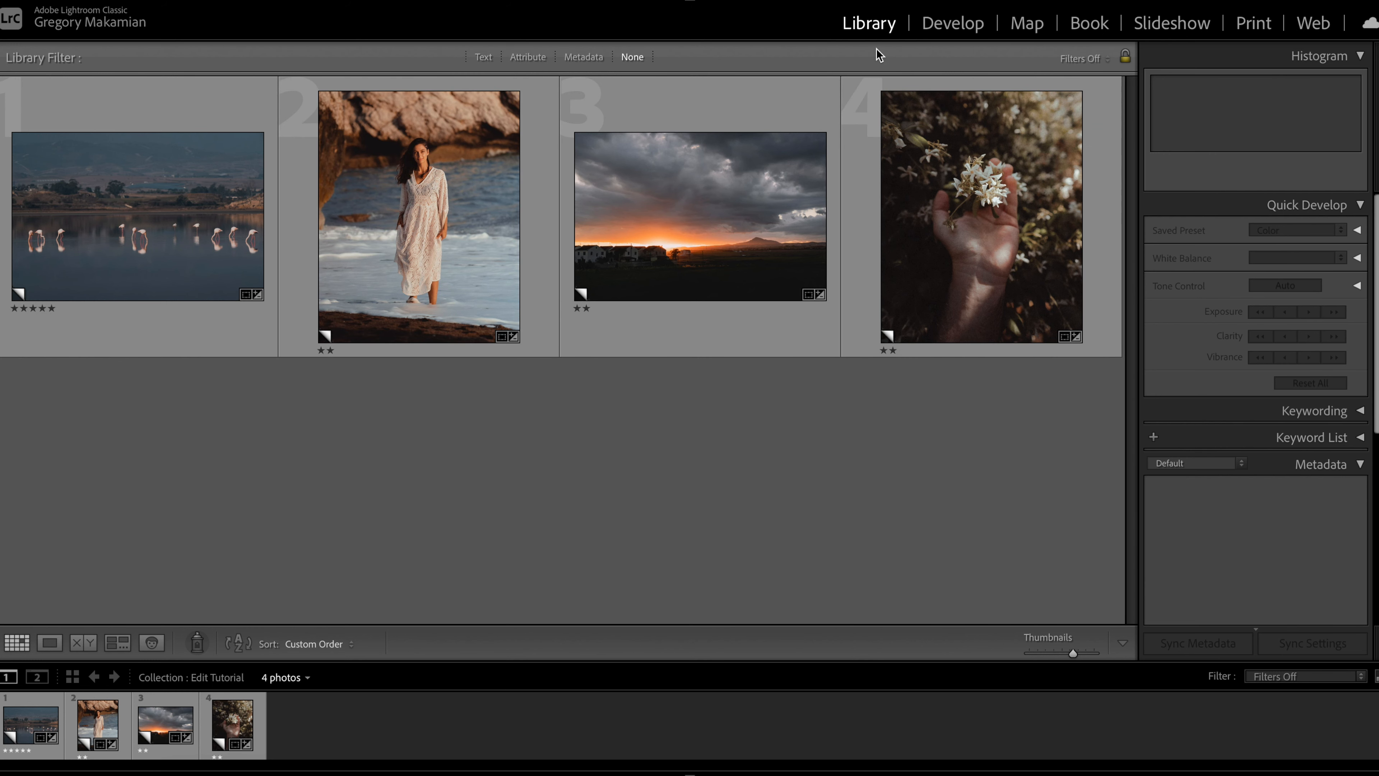
{"action": "left_click", "coordinate": [933, 27]}
{"action": "left_click", "coordinate": [32, 728]}
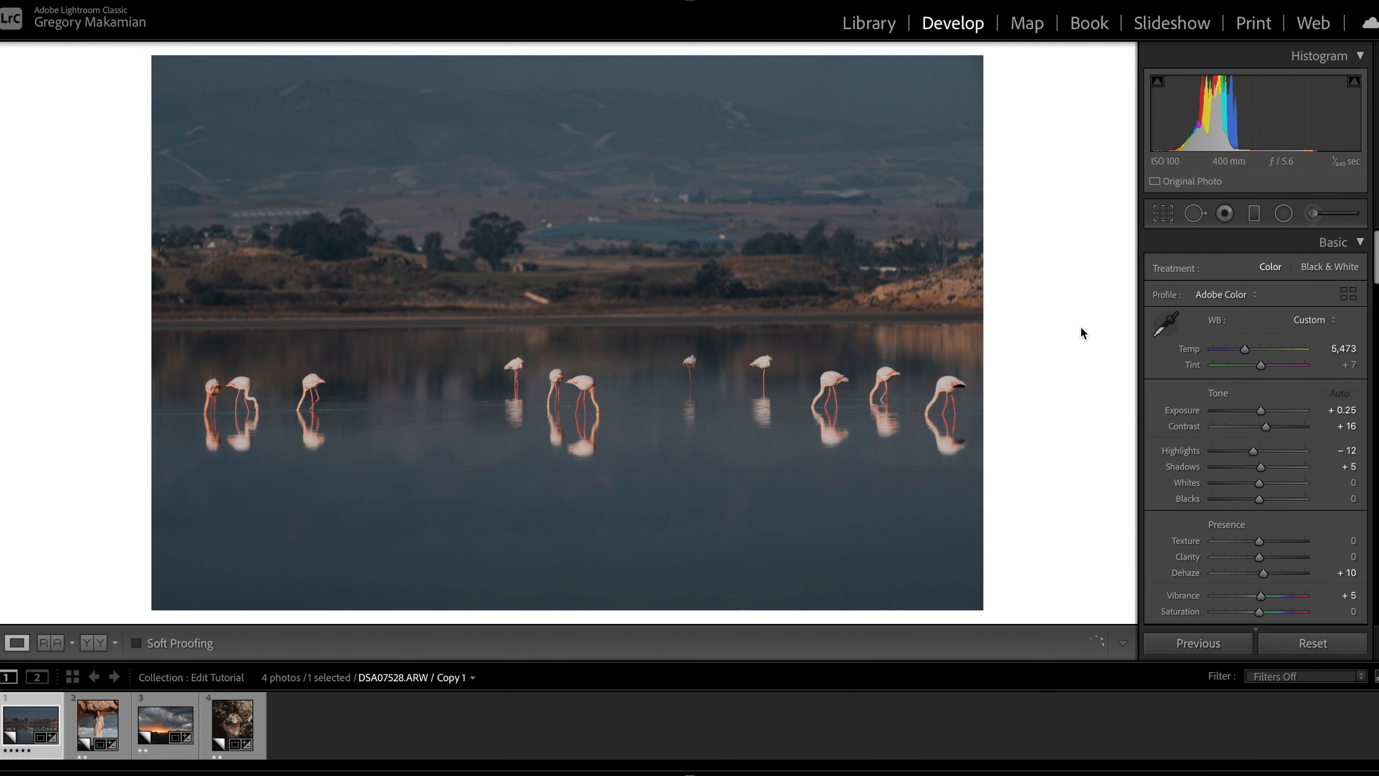